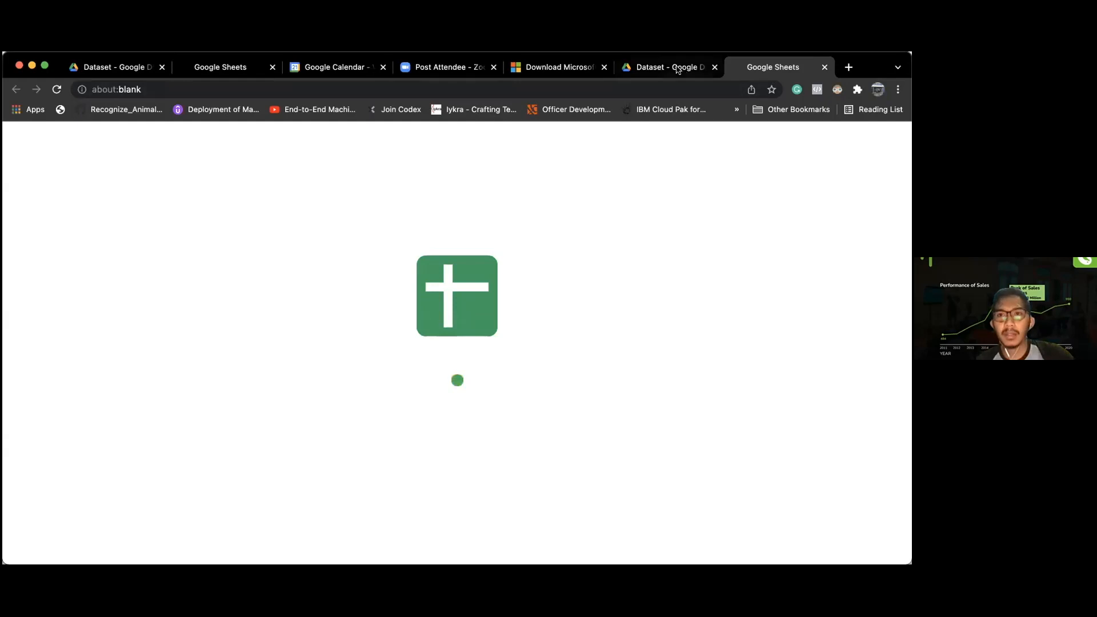
Step: Dismiss the failed file preview in the Drive Dataset folder and close the stalled Sheets tab
click(692, 69)
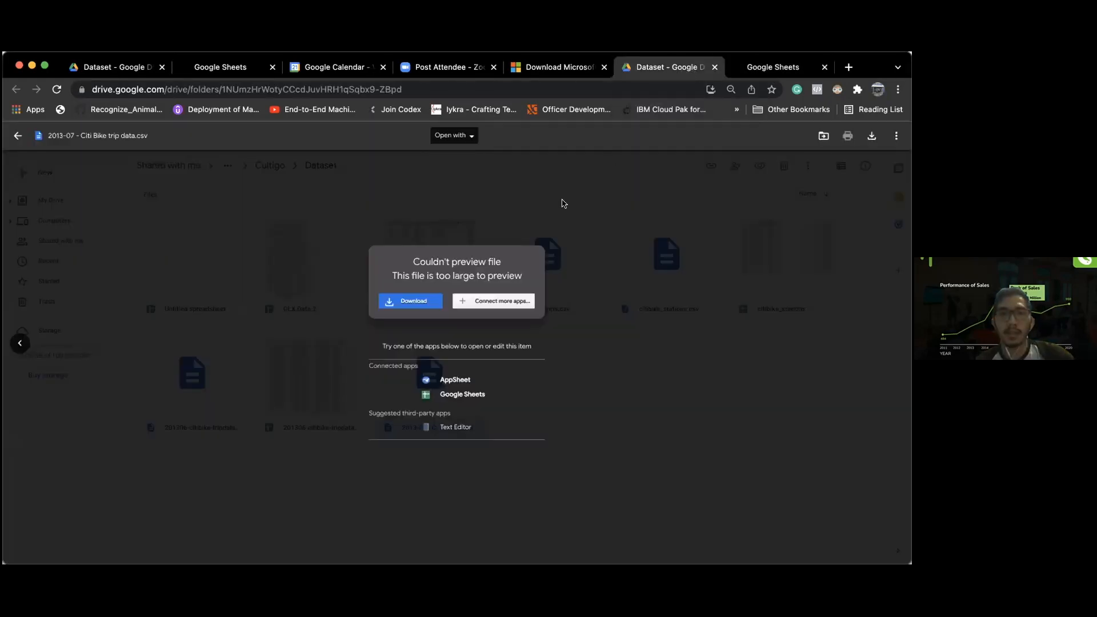
click(562, 201)
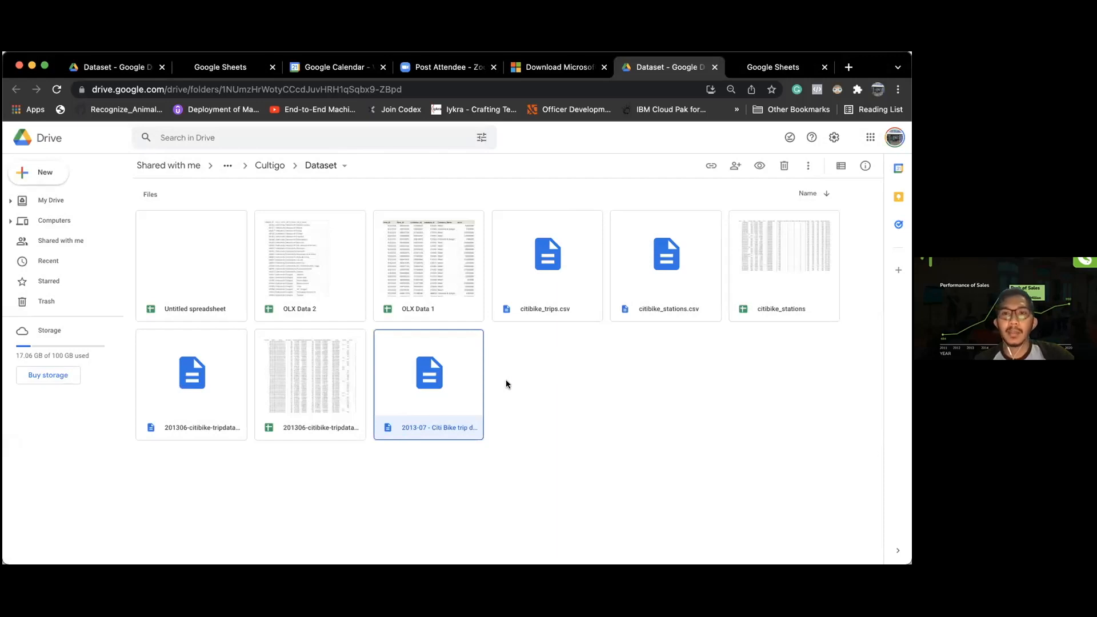
click(567, 369)
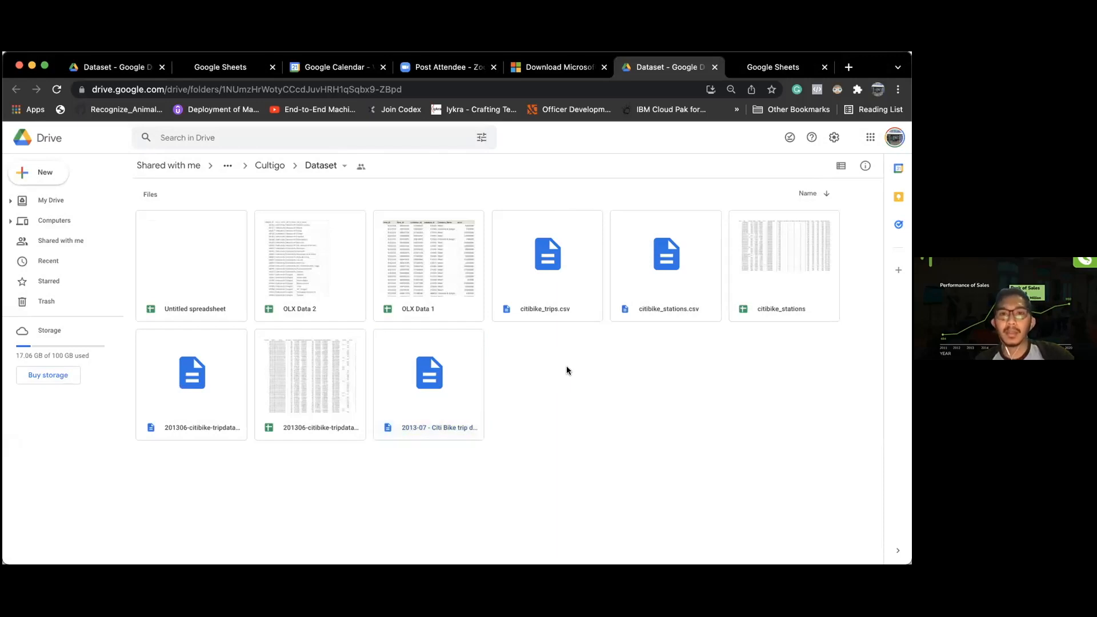
click(331, 424)
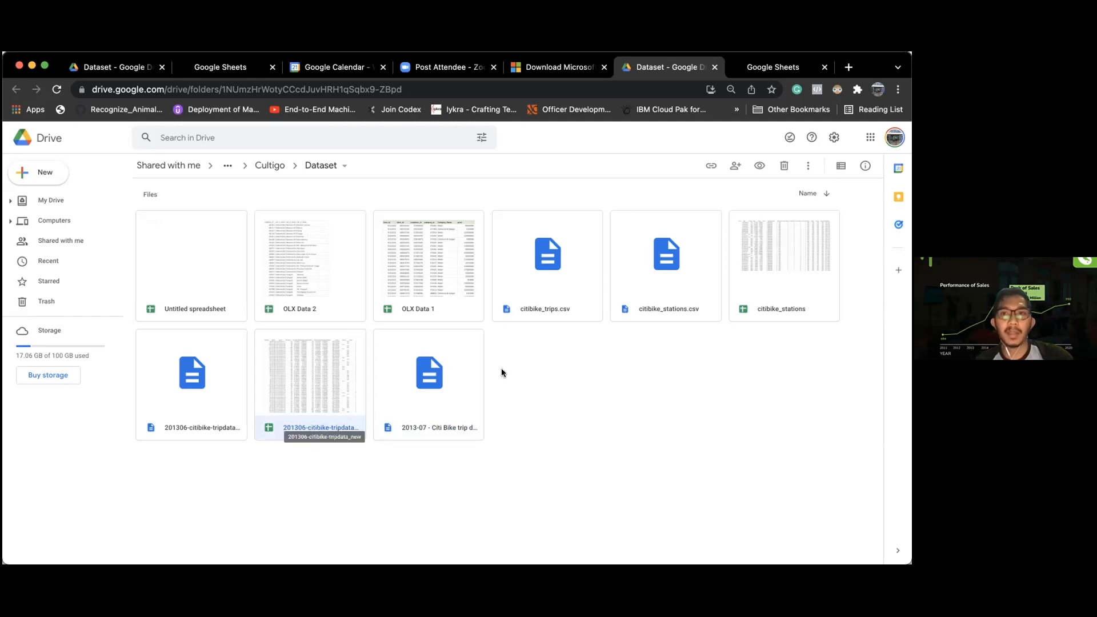
drag(769, 67, 687, 66)
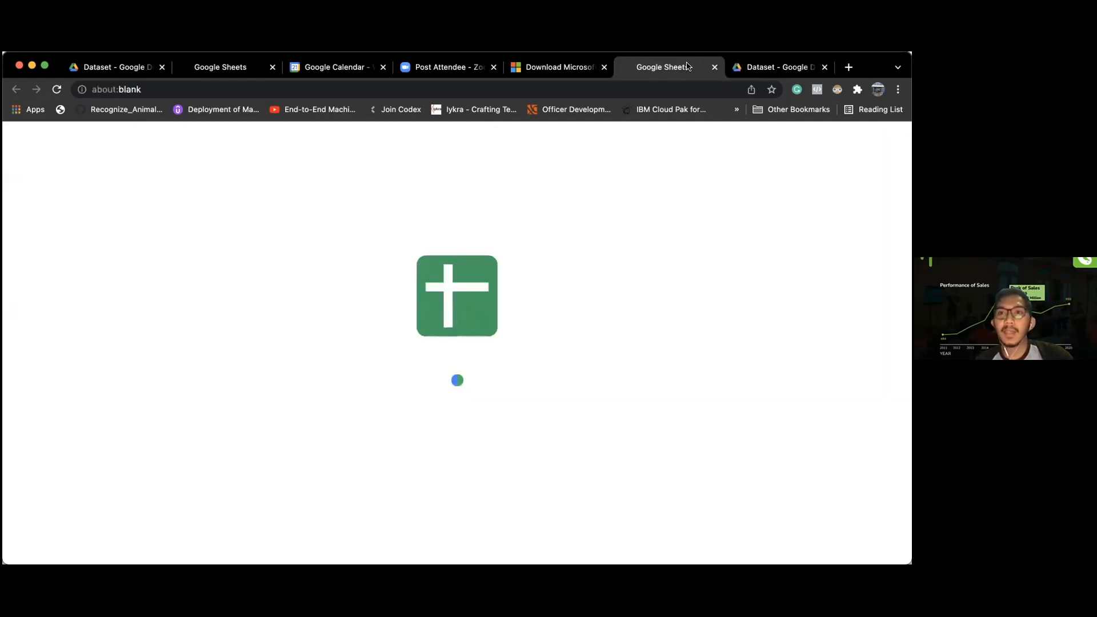
click(714, 67)
Step: Copy a shareable view link for 201306-citibike-tripdata_new and return to the Case in Power BI slideshow
right_click(294, 407)
click(362, 217)
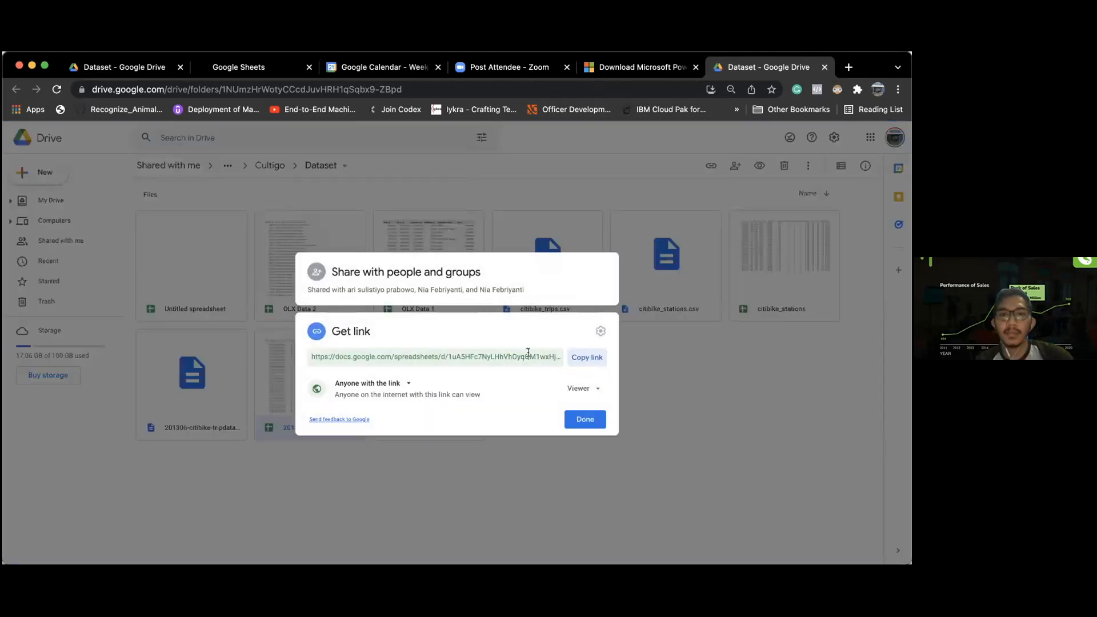
click(589, 358)
click(584, 422)
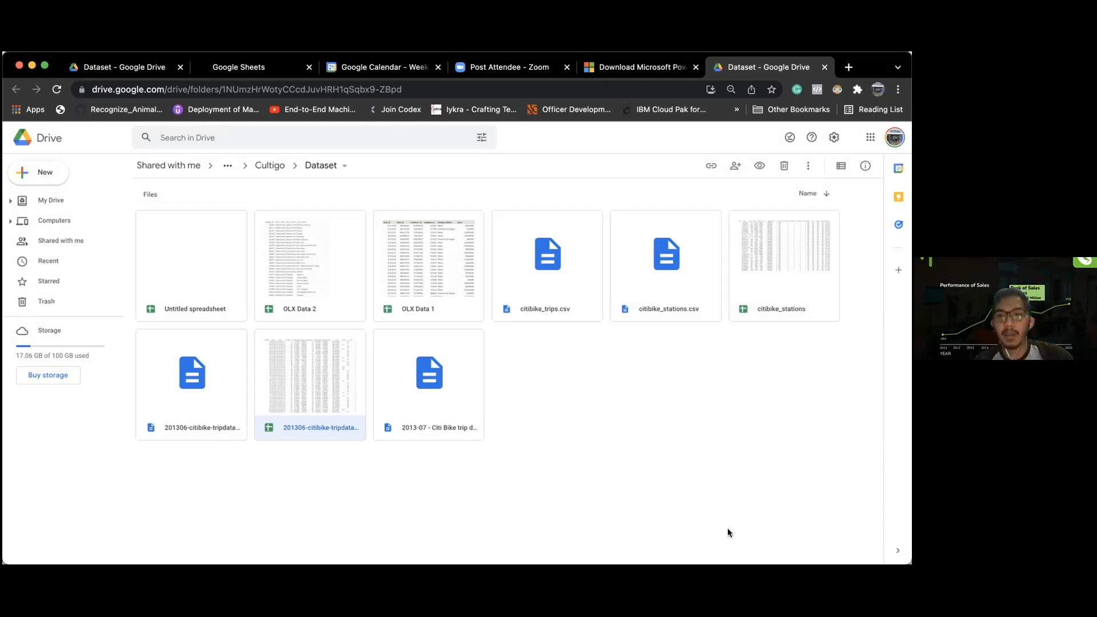
key(super+Tab)
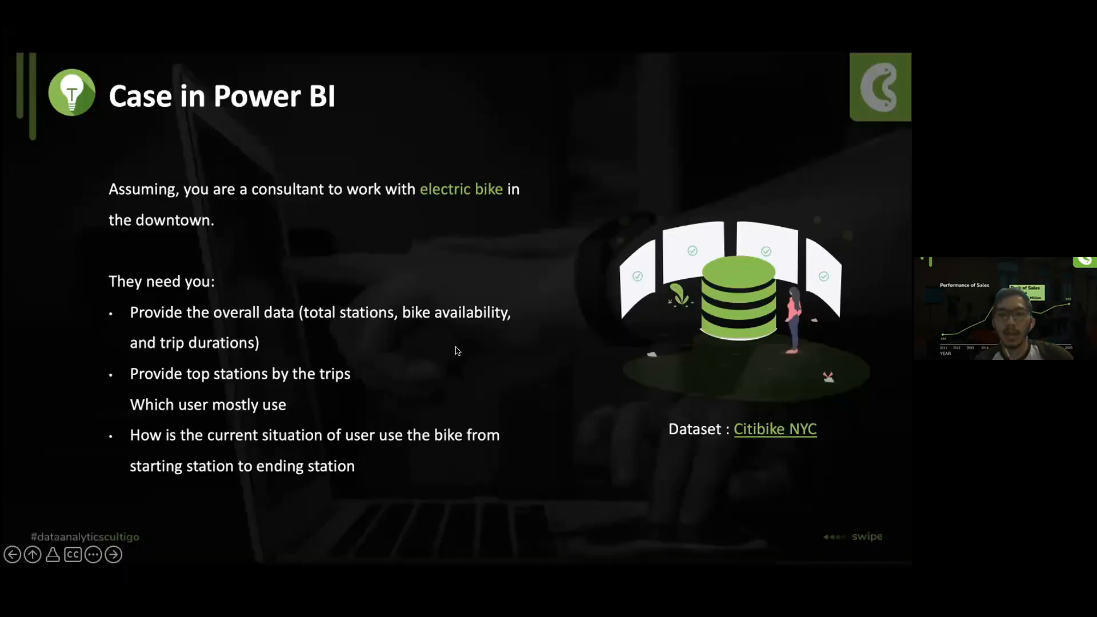
Step: Advance the Case in Power BI slideshow to its next slide
click(388, 248)
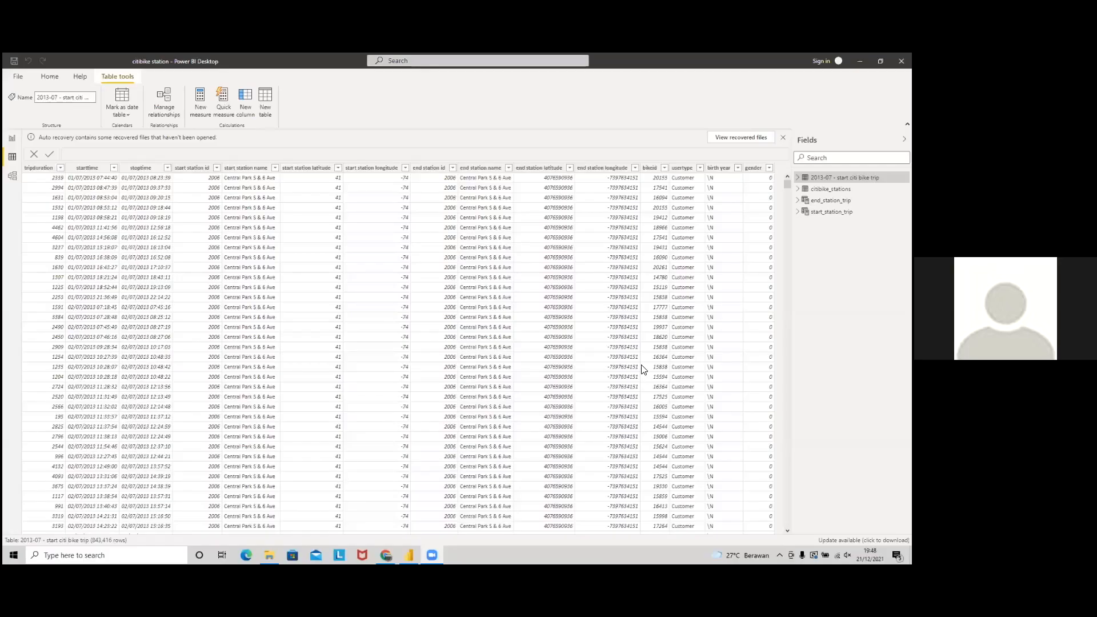
Step: Close the Zoom page and stalled Sheets tab, then open 201306-citibike-tripdata_new from Drive
key(alt+Tab)
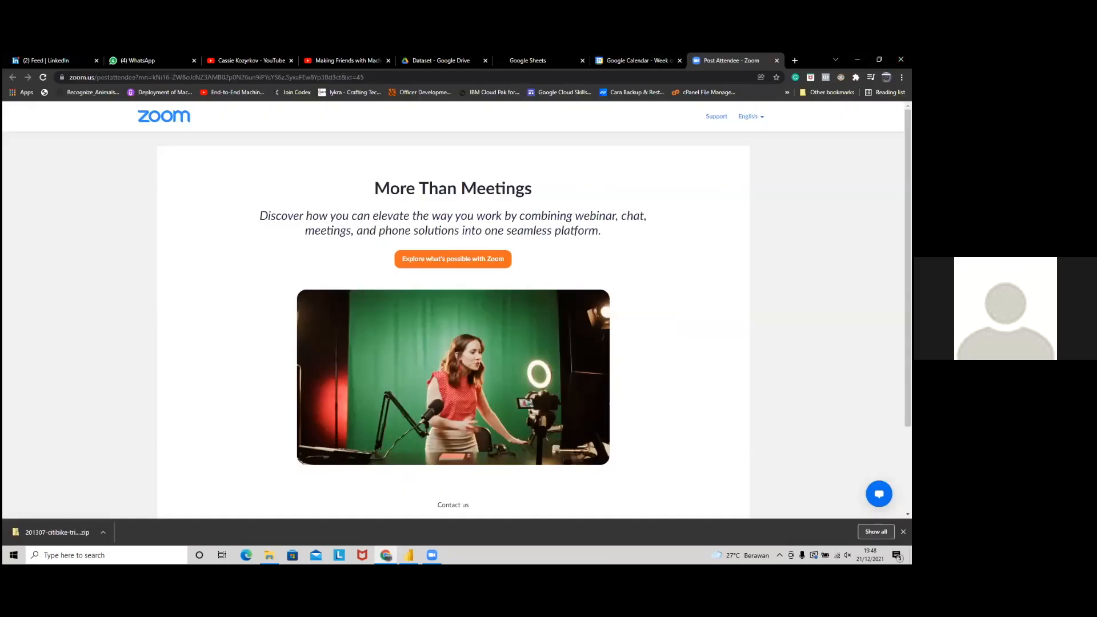
click(776, 60)
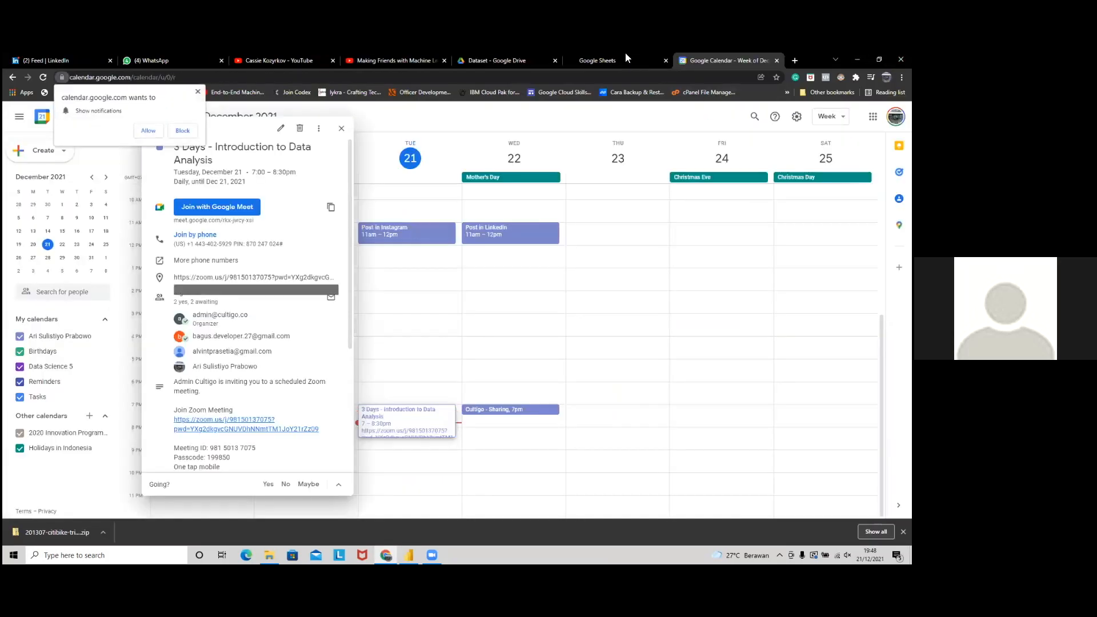
click(606, 57)
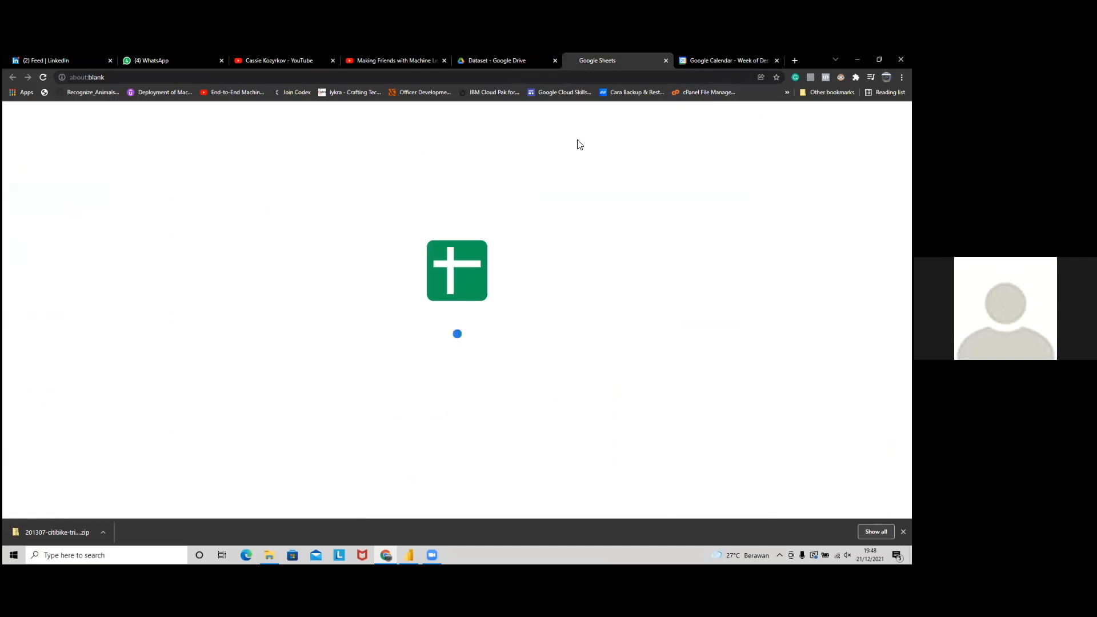
click(539, 61)
click(666, 60)
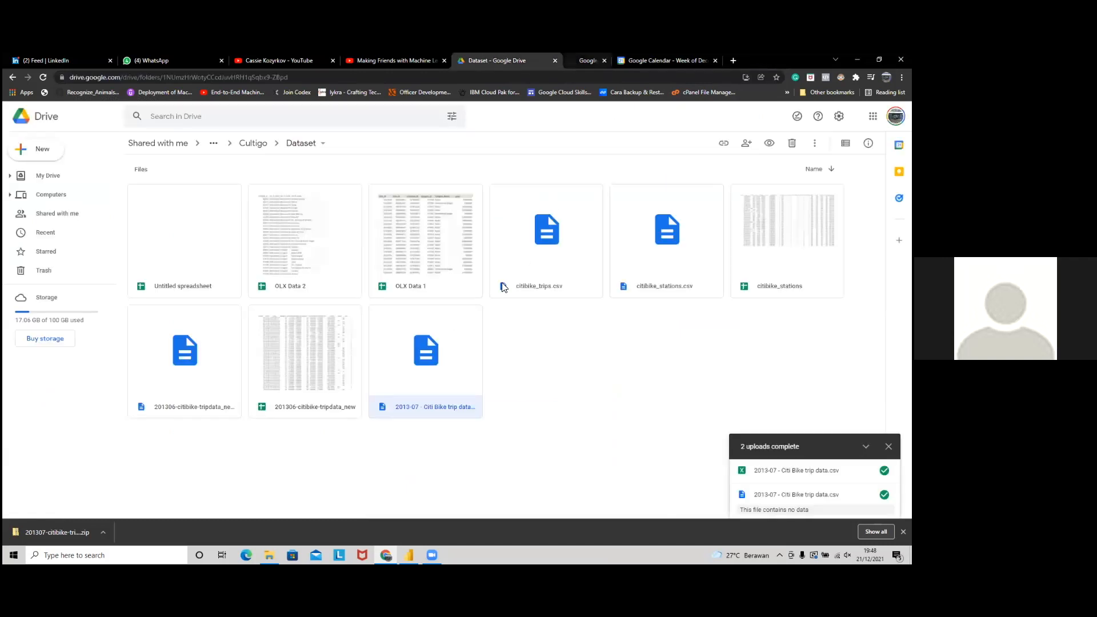
double_click(318, 353)
click(534, 59)
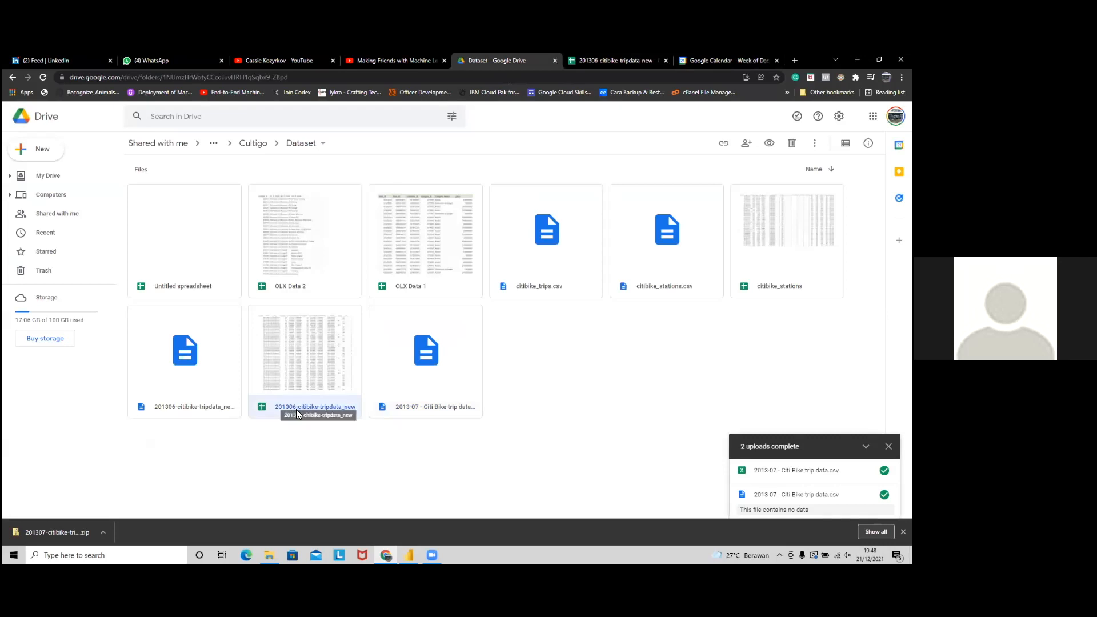
click(606, 57)
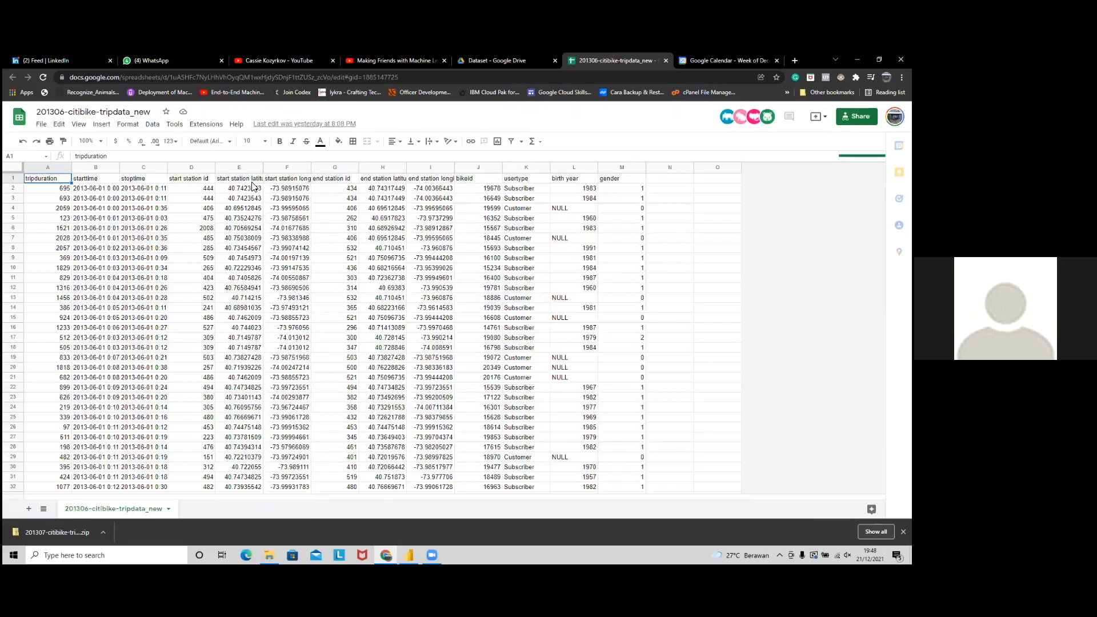
Step: Inspect the trip sheet's start station id and latitude columns, then open citibike_stations from Drive
click(193, 182)
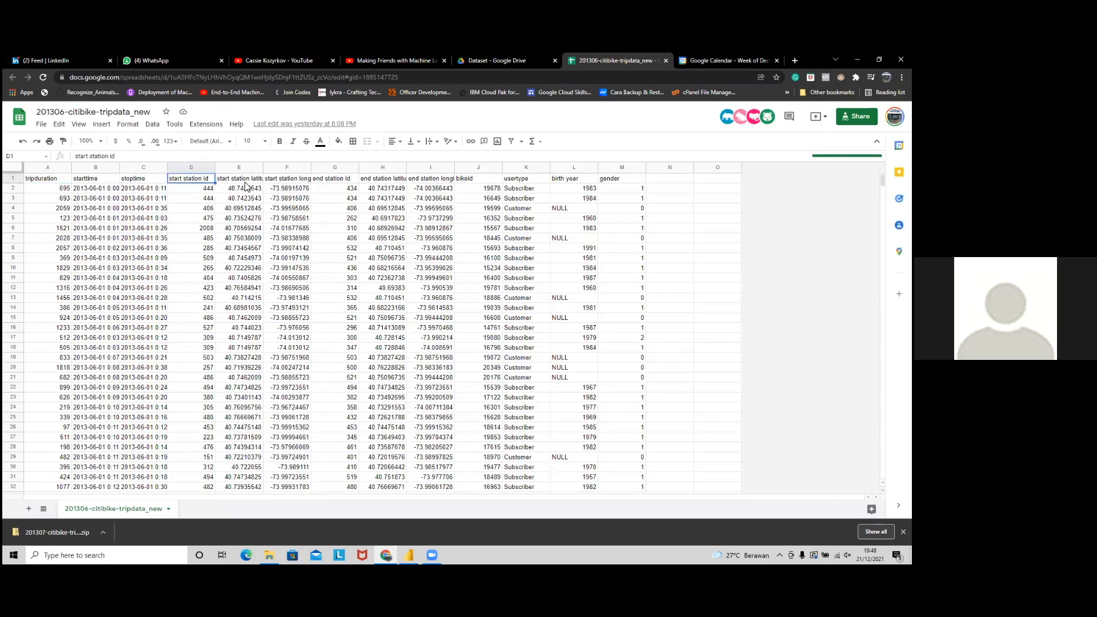
click(245, 182)
click(200, 180)
click(228, 179)
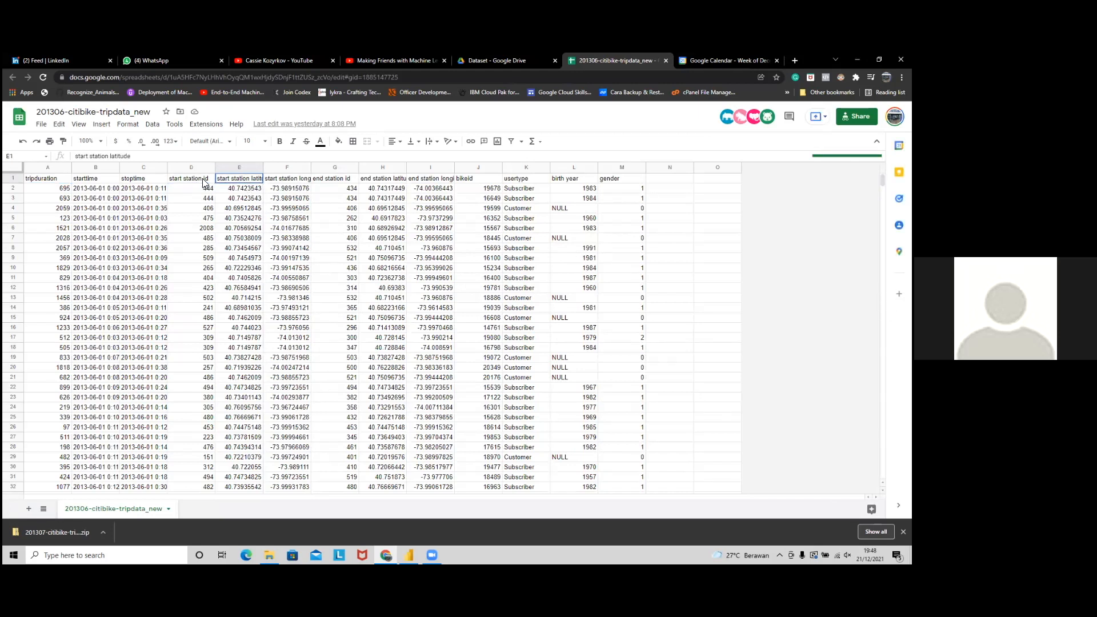
click(202, 180)
click(235, 179)
click(205, 180)
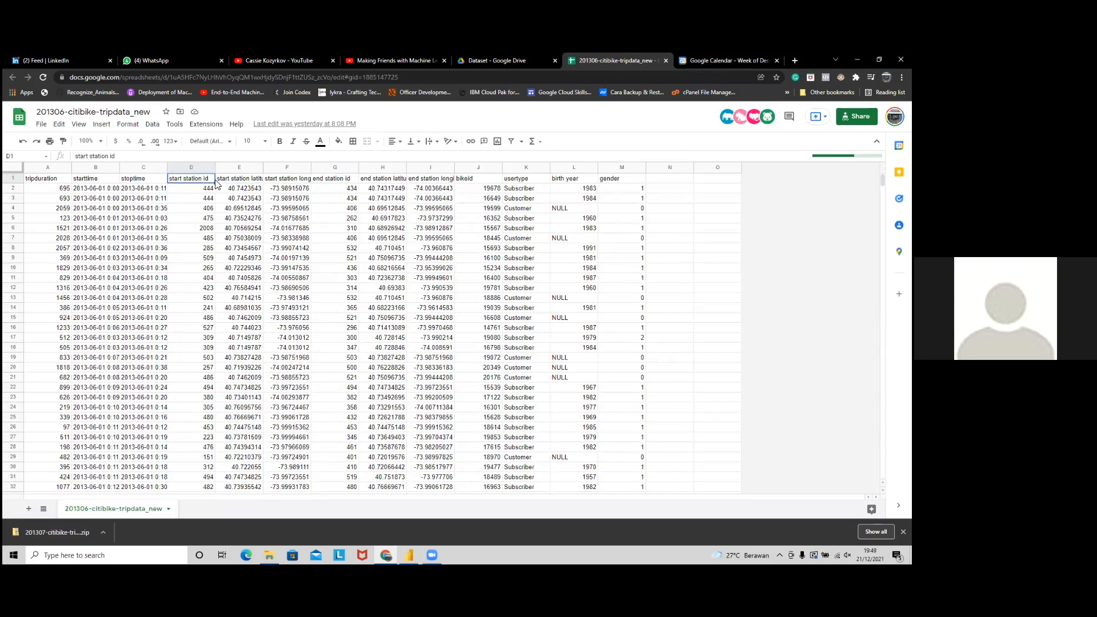
click(498, 60)
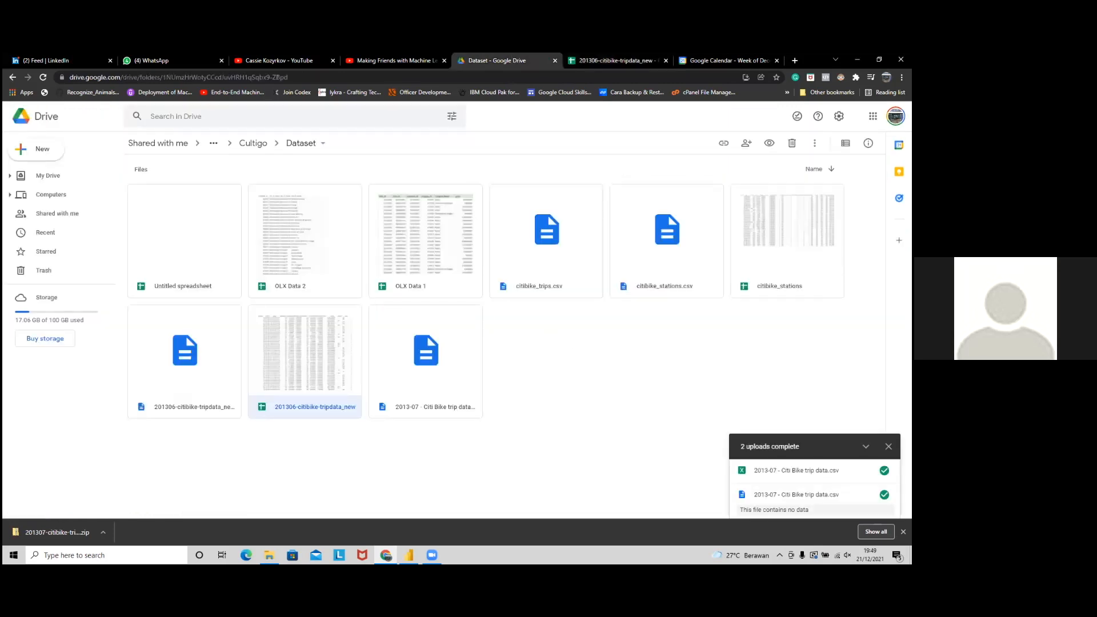
double_click(787, 246)
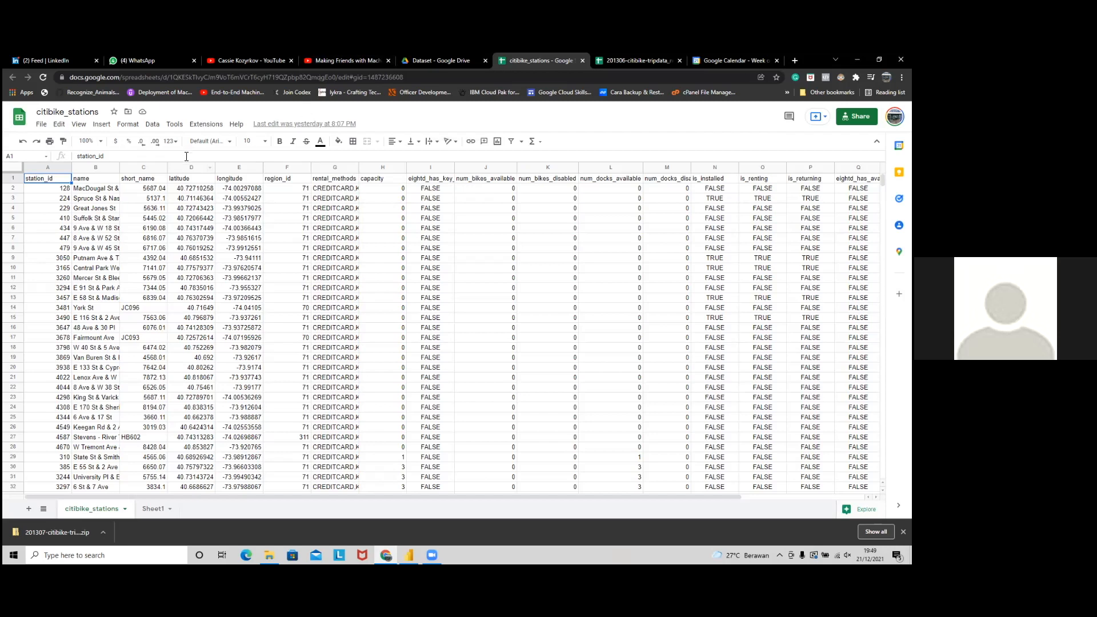
Step: Compare the stations' station_id column with the trips' start station id, noting NULL birth years
click(649, 54)
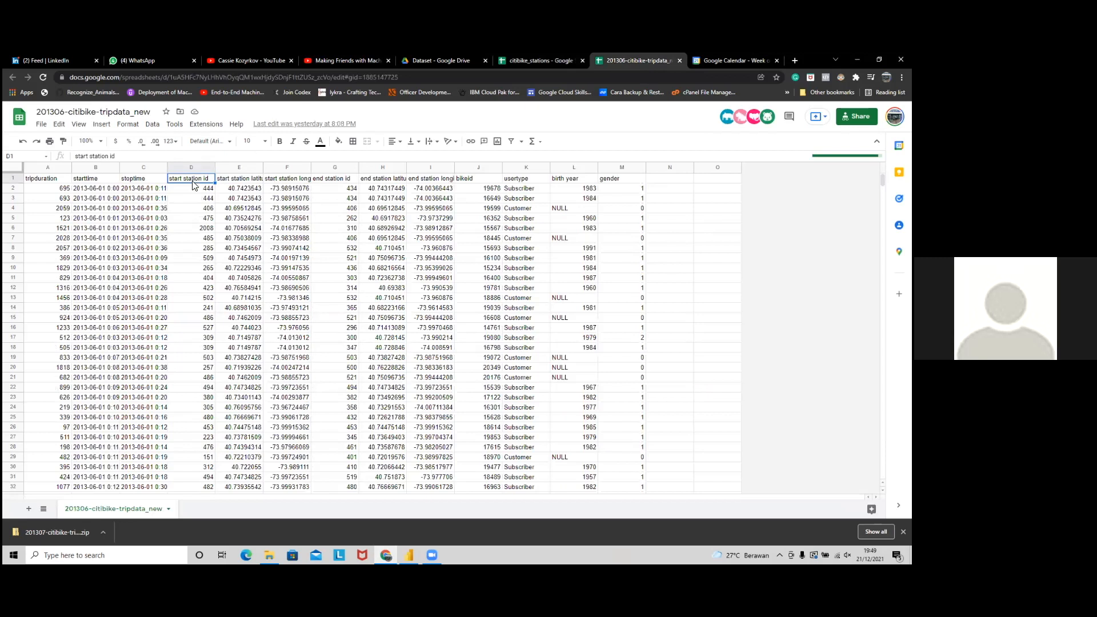
click(525, 60)
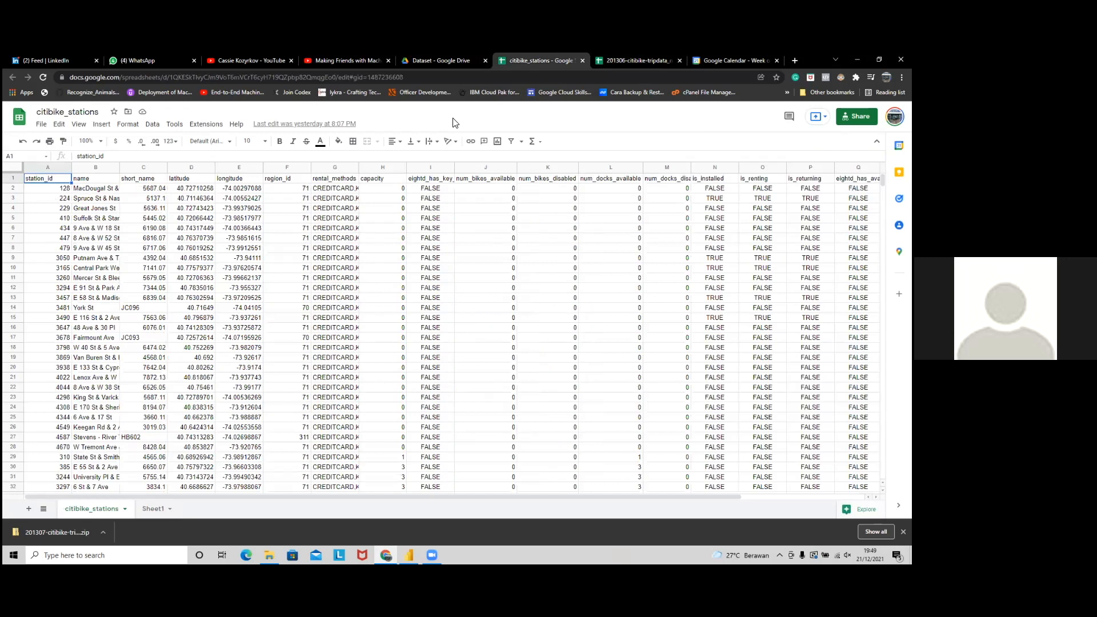
click(87, 180)
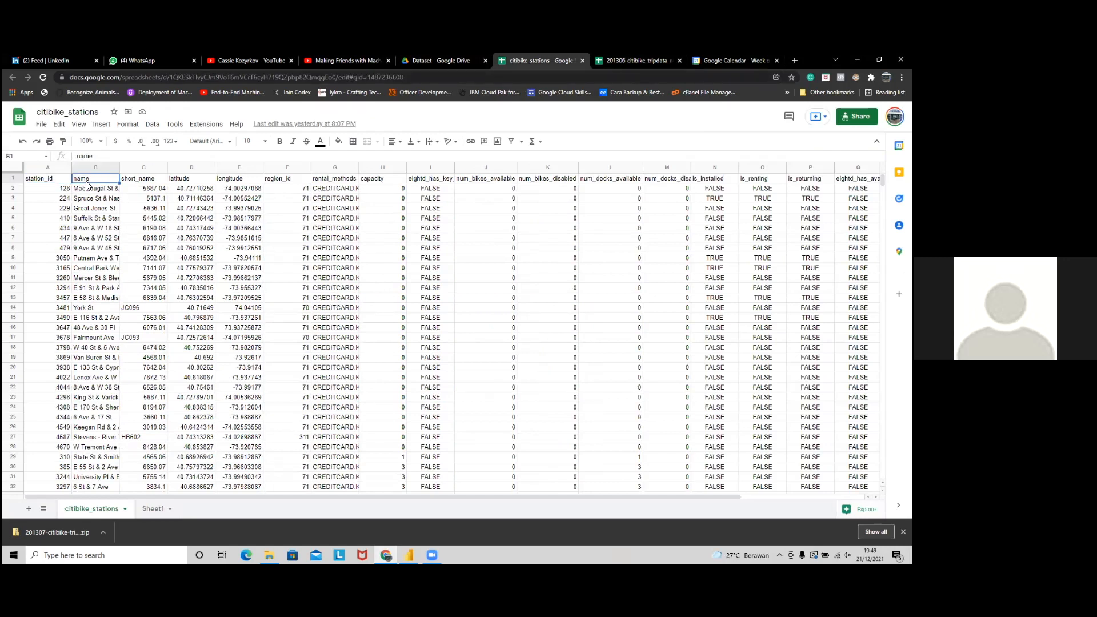
click(50, 167)
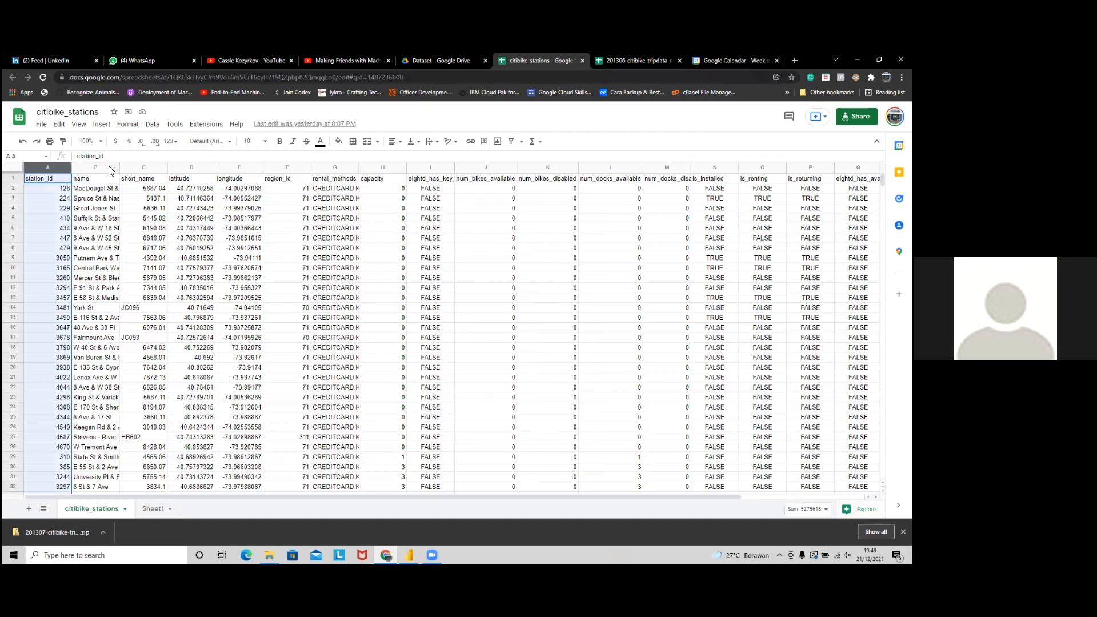
click(638, 59)
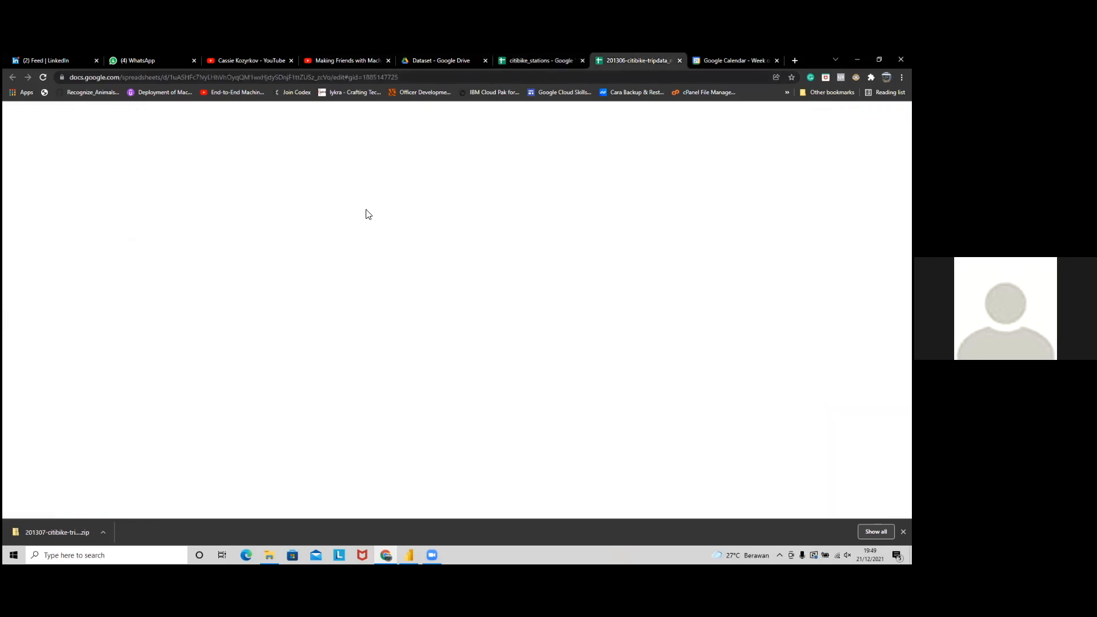
mouse_move(409, 555)
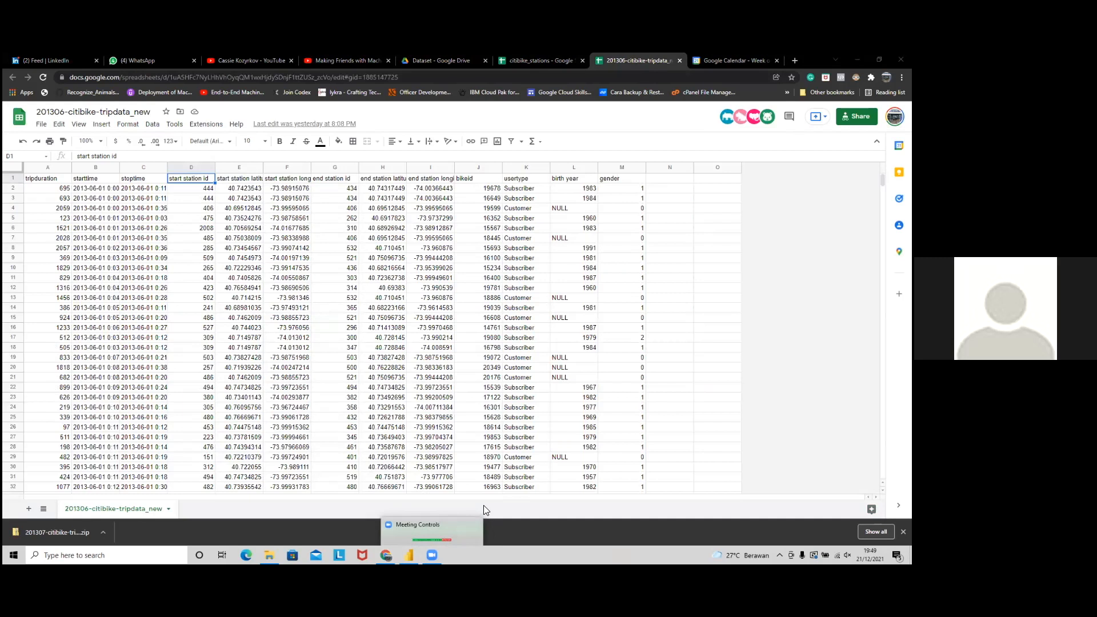
click(591, 458)
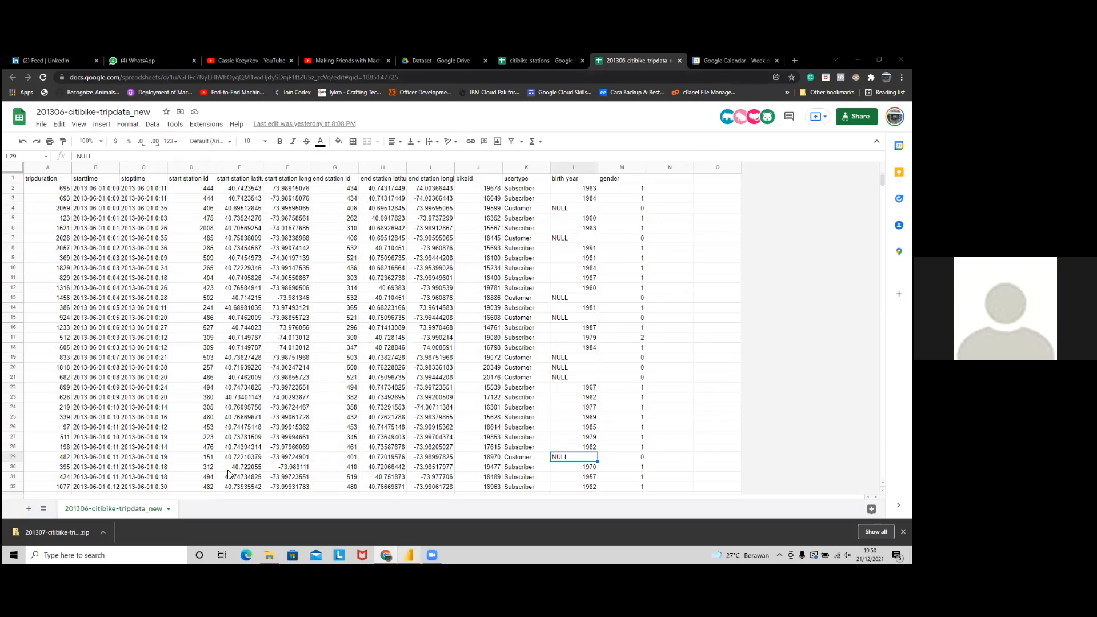
key(alt+Tab)
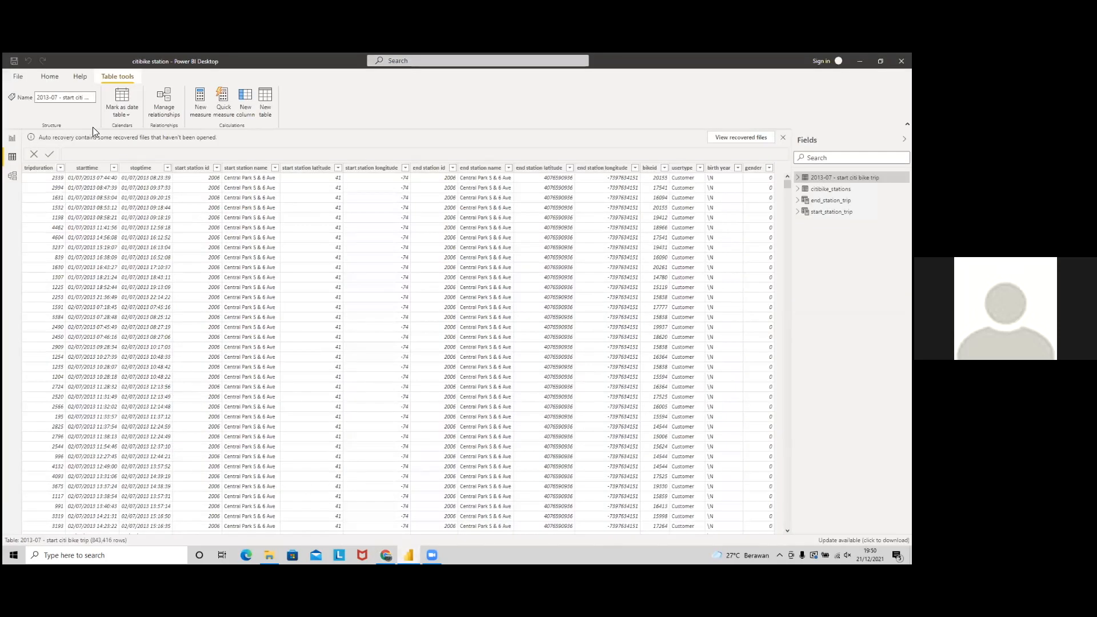
Step: Leave the File screen, close the splash, and create a new blank report with File > New
click(17, 79)
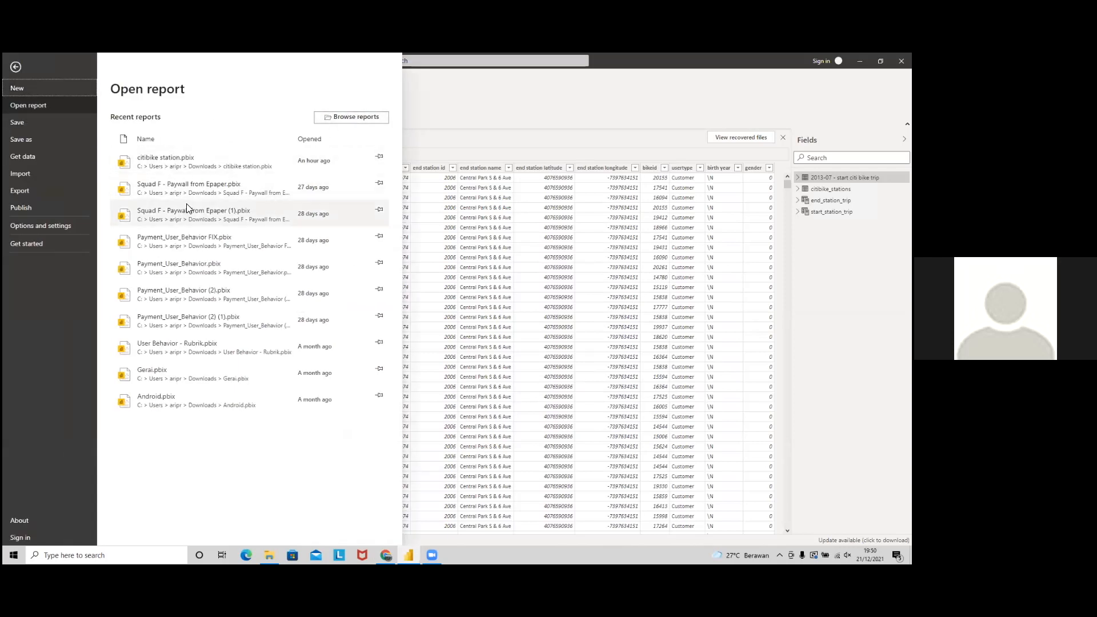
click(171, 158)
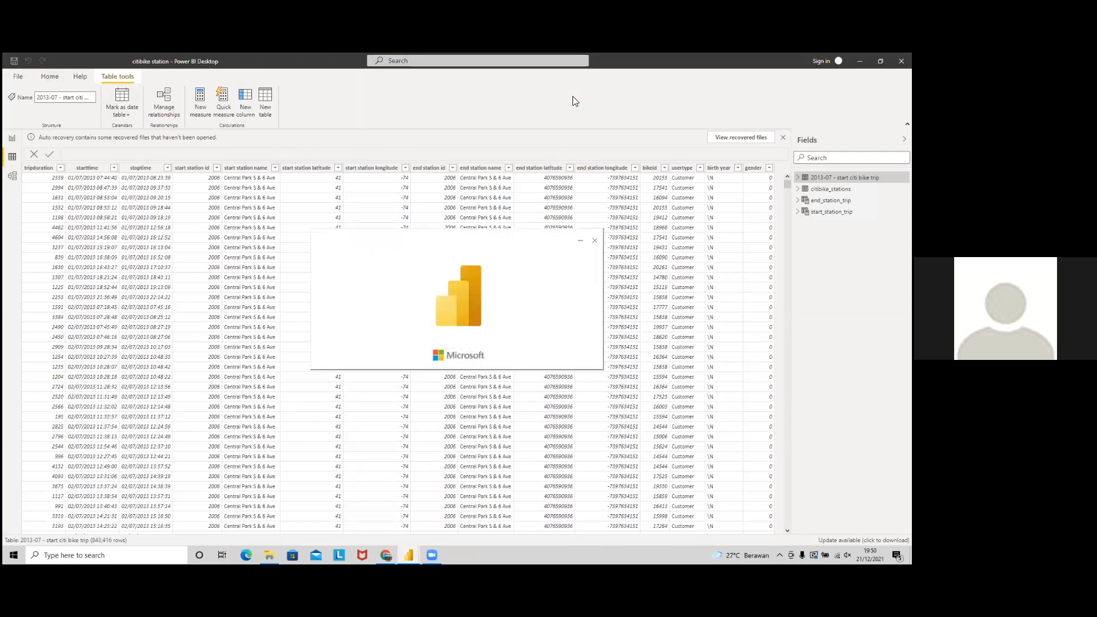
click(594, 244)
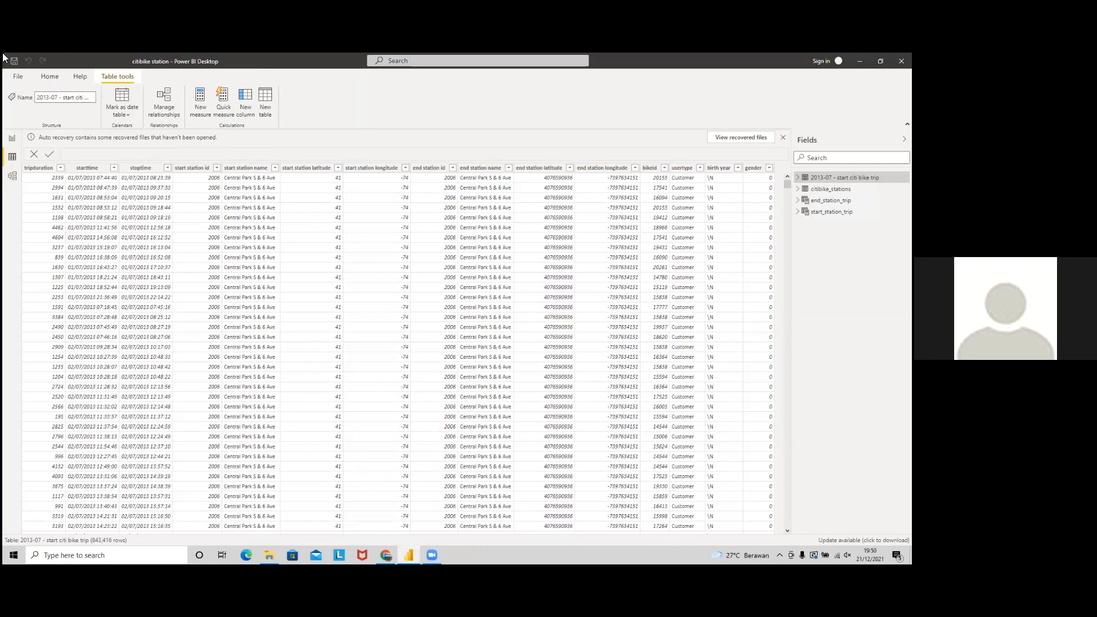
click(27, 80)
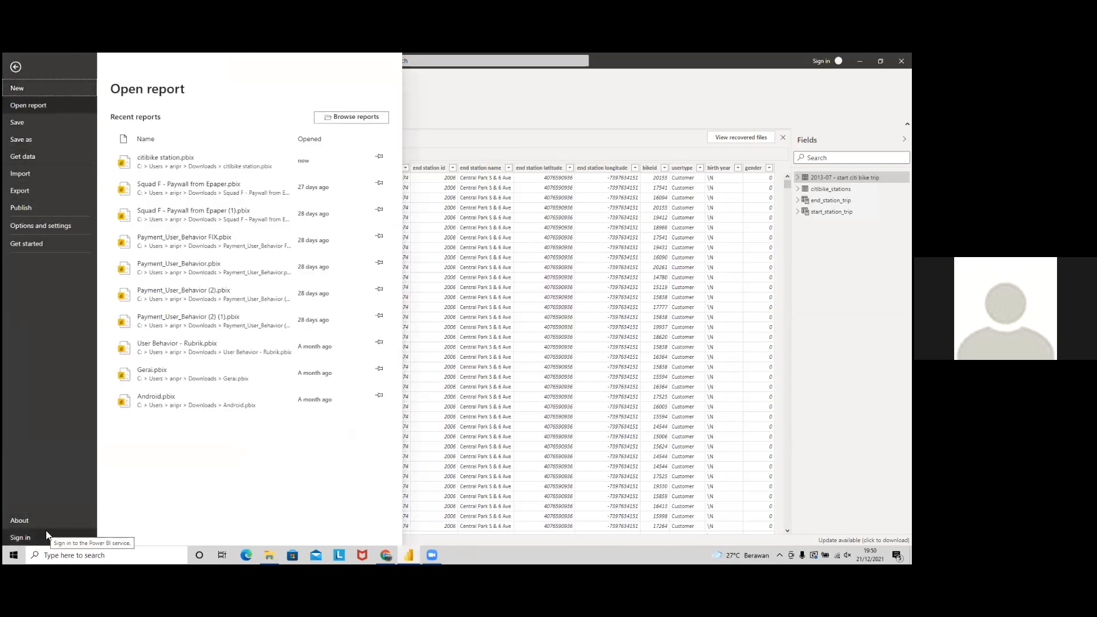
click(151, 160)
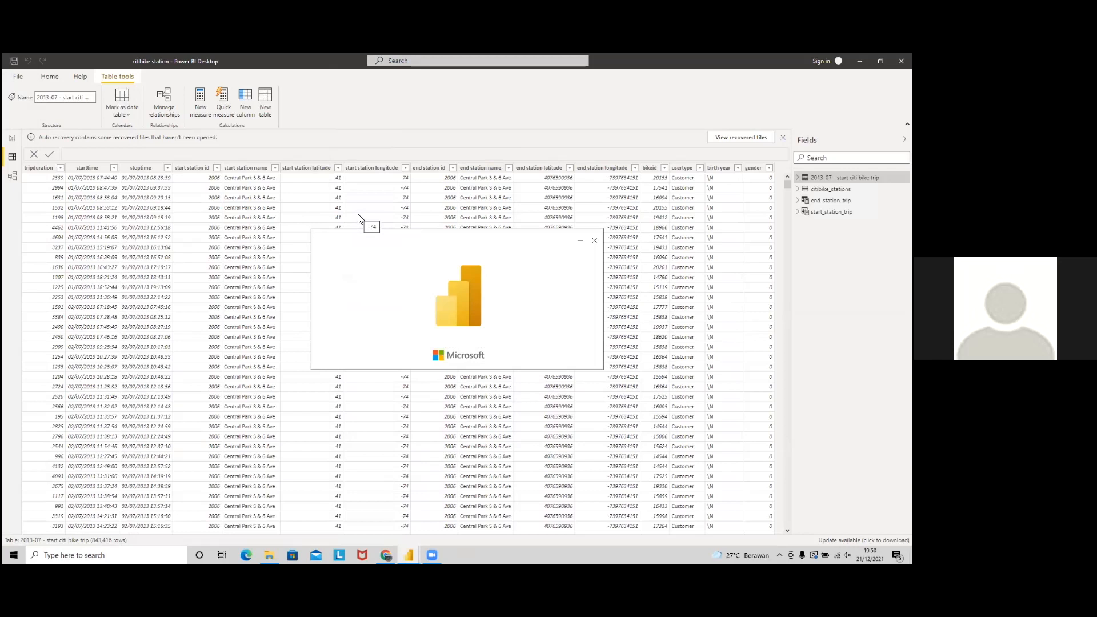
drag(473, 254, 408, 178)
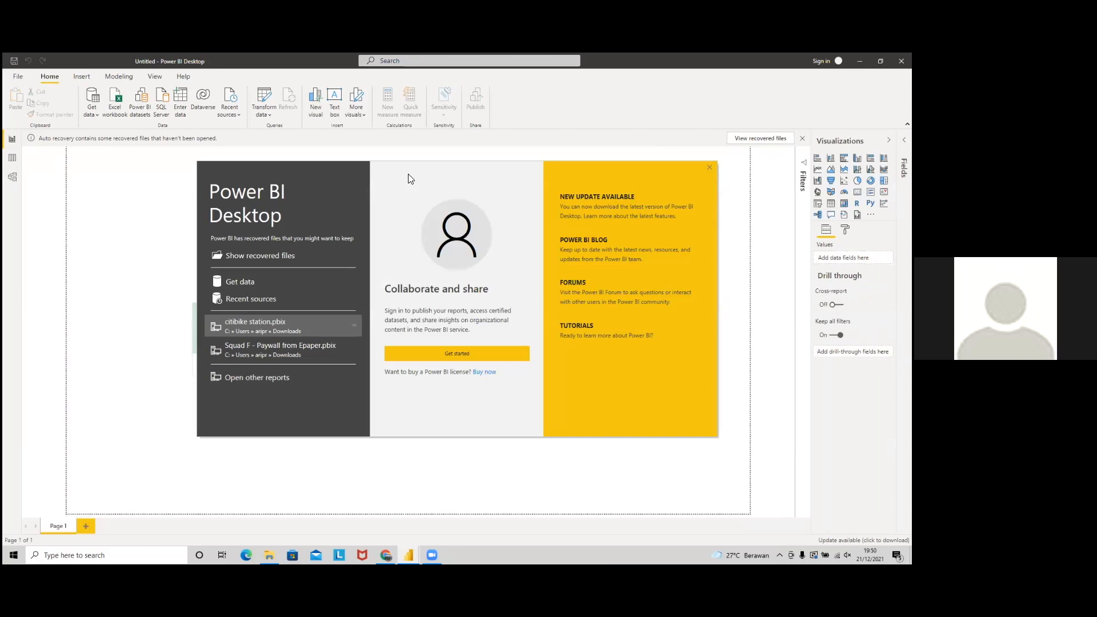
Step: Dismiss the new report's welcome screen and auto-recovery prompts, then choose Get data > Web
click(709, 167)
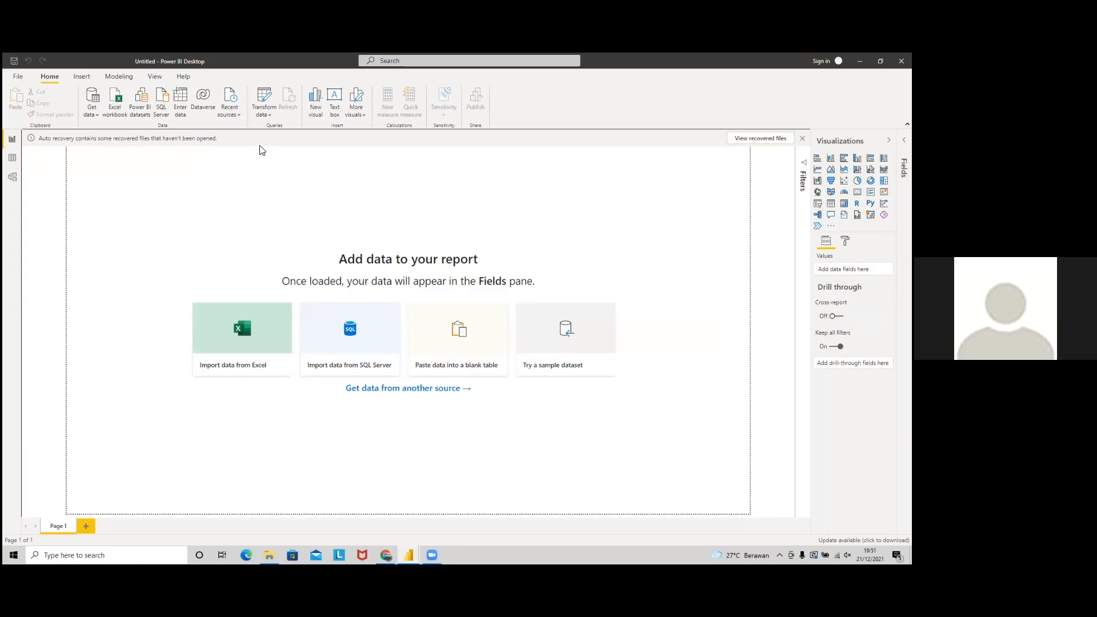
key(XF86MonBrightnessUp)
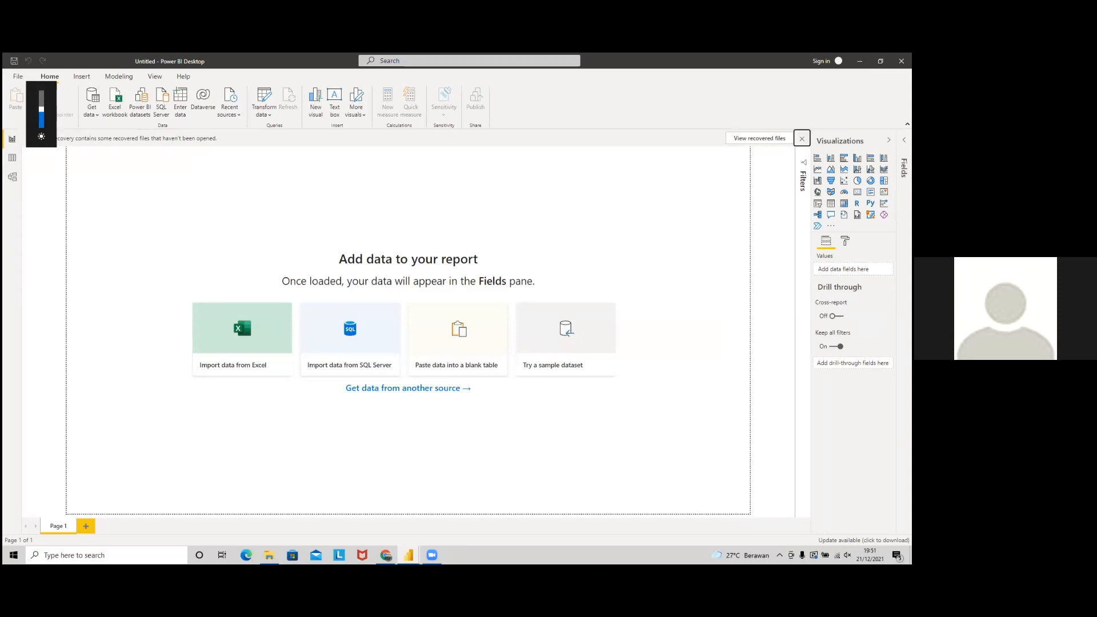
click(803, 138)
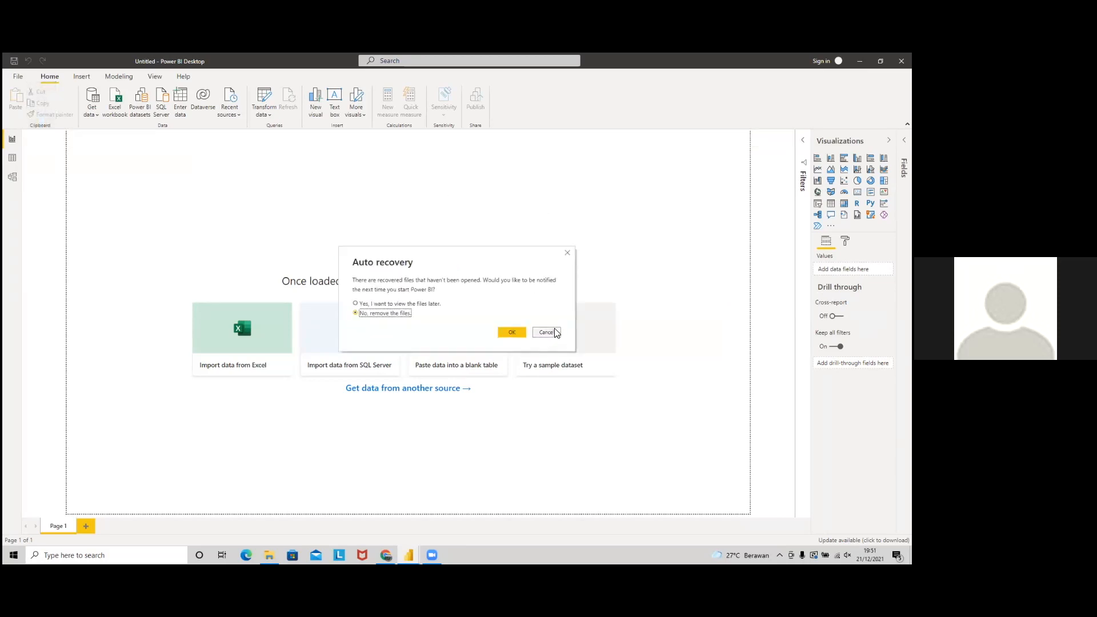
click(554, 330)
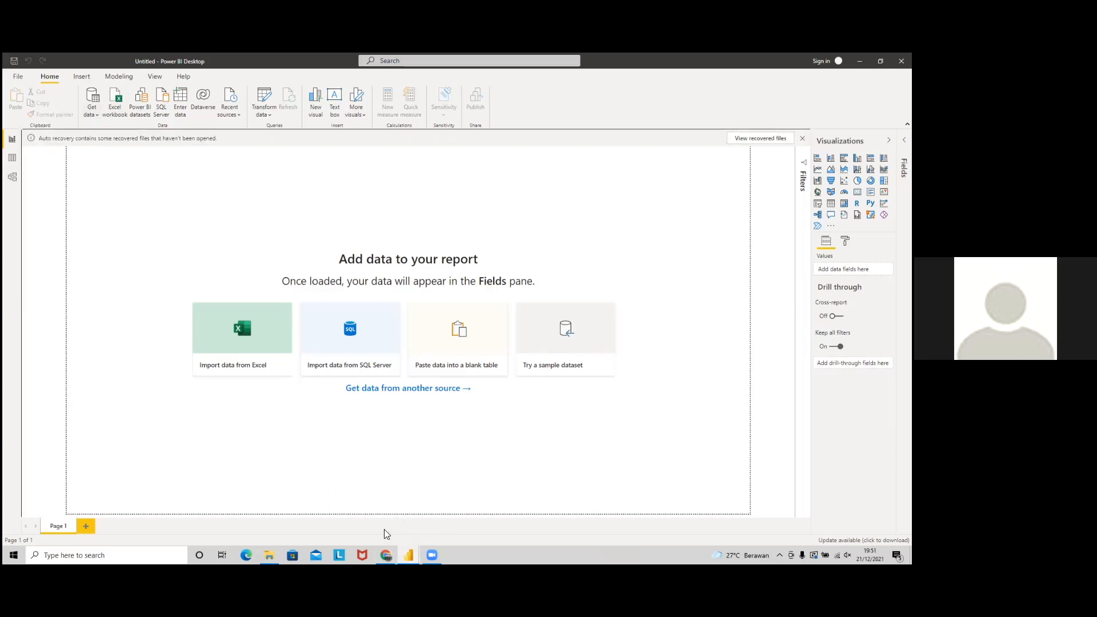
click(92, 110)
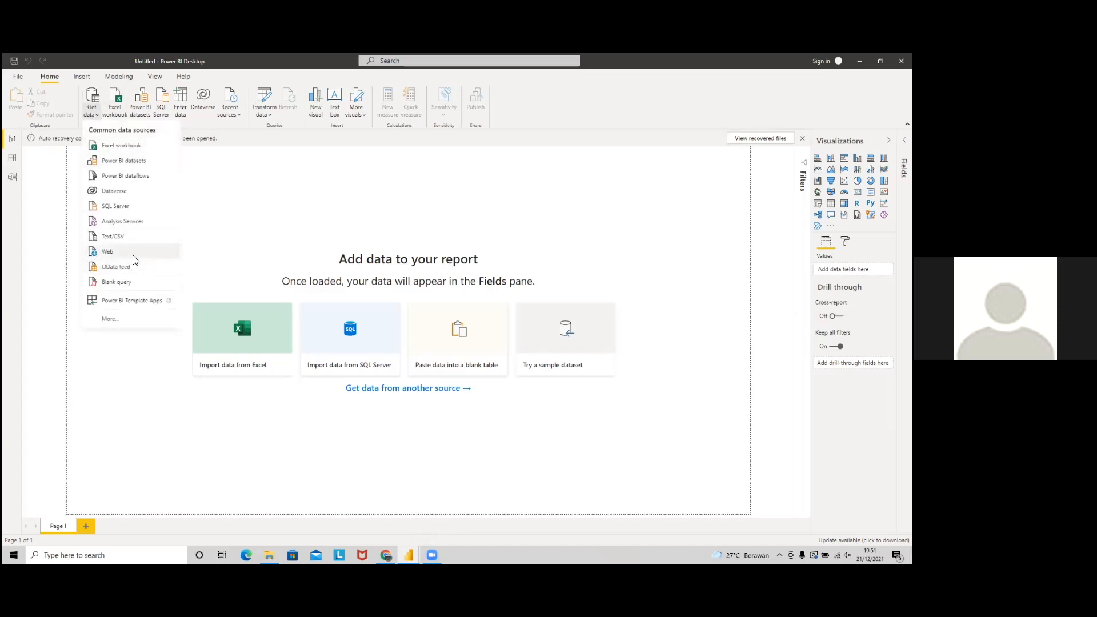
click(108, 252)
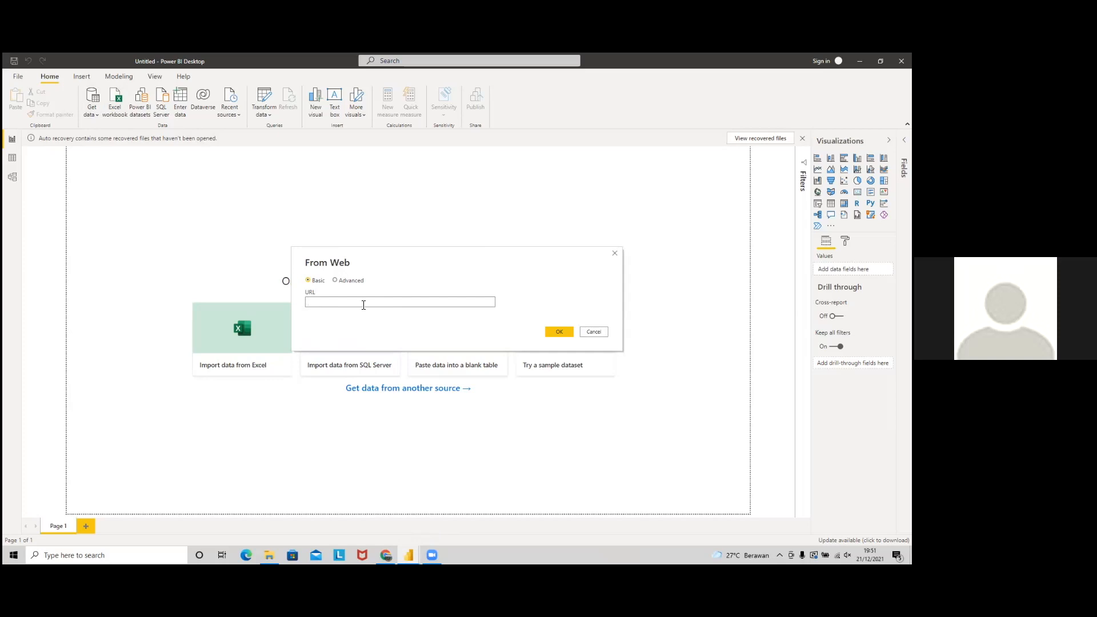
Step: Bring up the citibike_stations spreadsheet in Chrome and look over its station_id and name columns
key(alt+Tab)
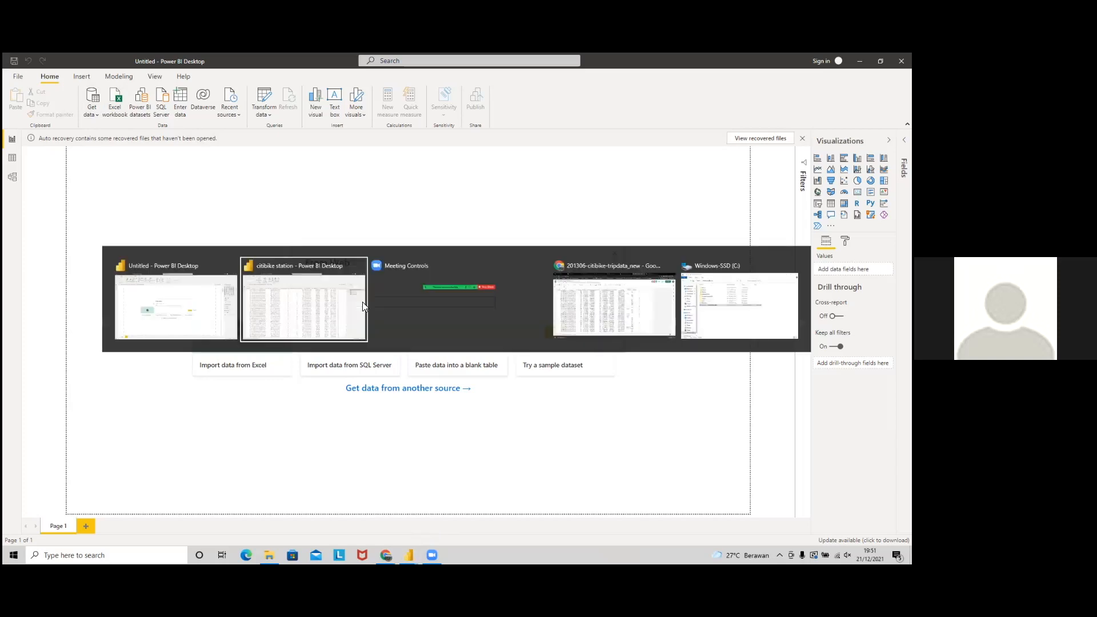
key(Tab)
key(Tab)
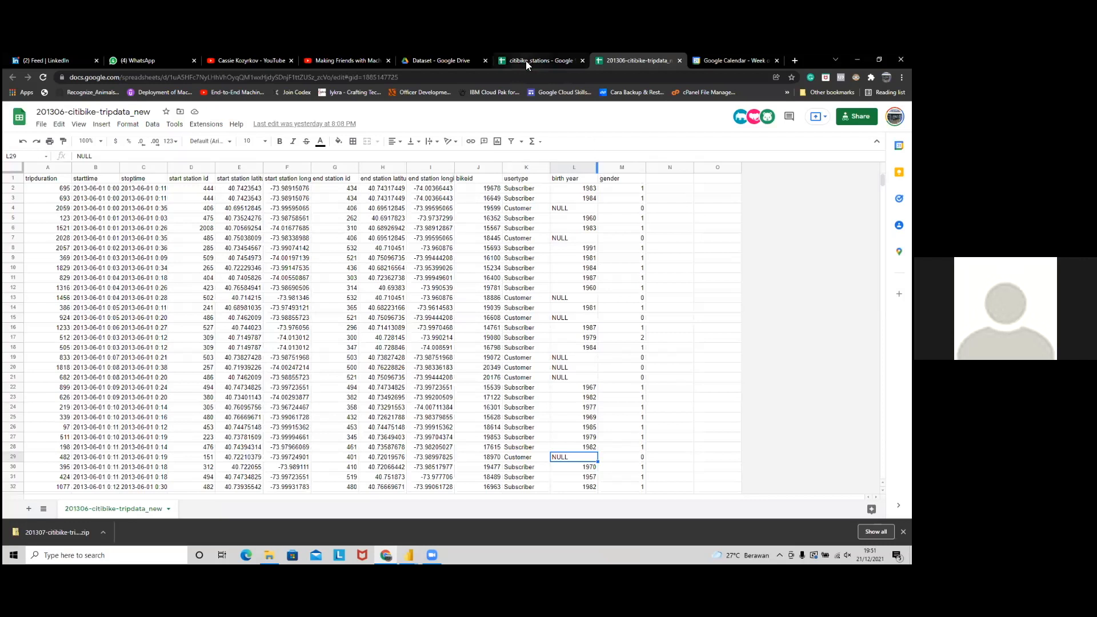
click(526, 61)
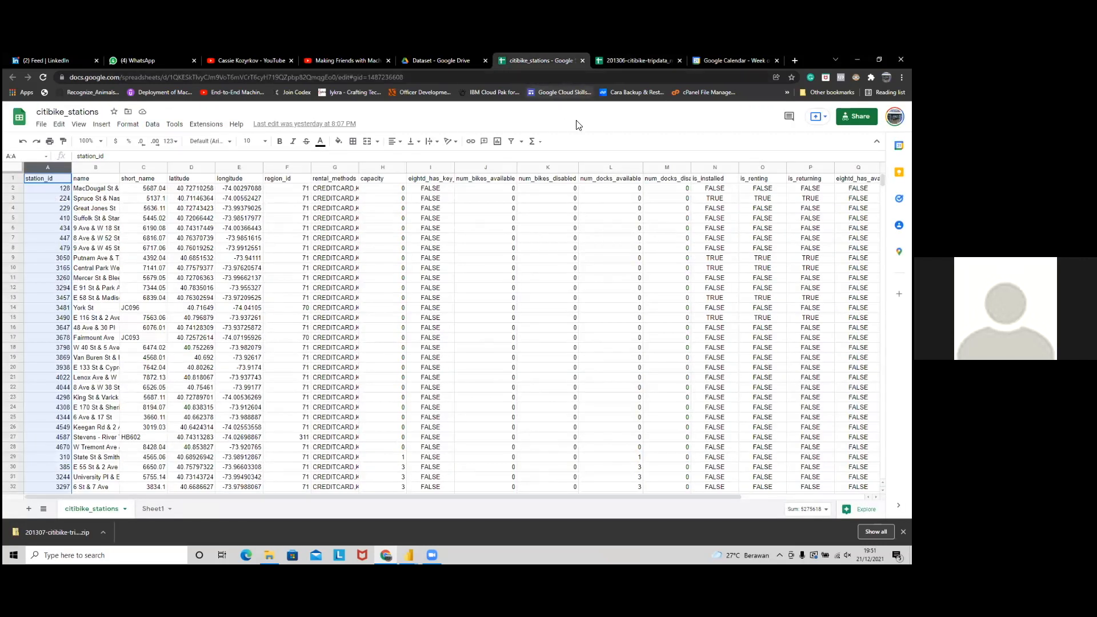
click(62, 219)
click(100, 180)
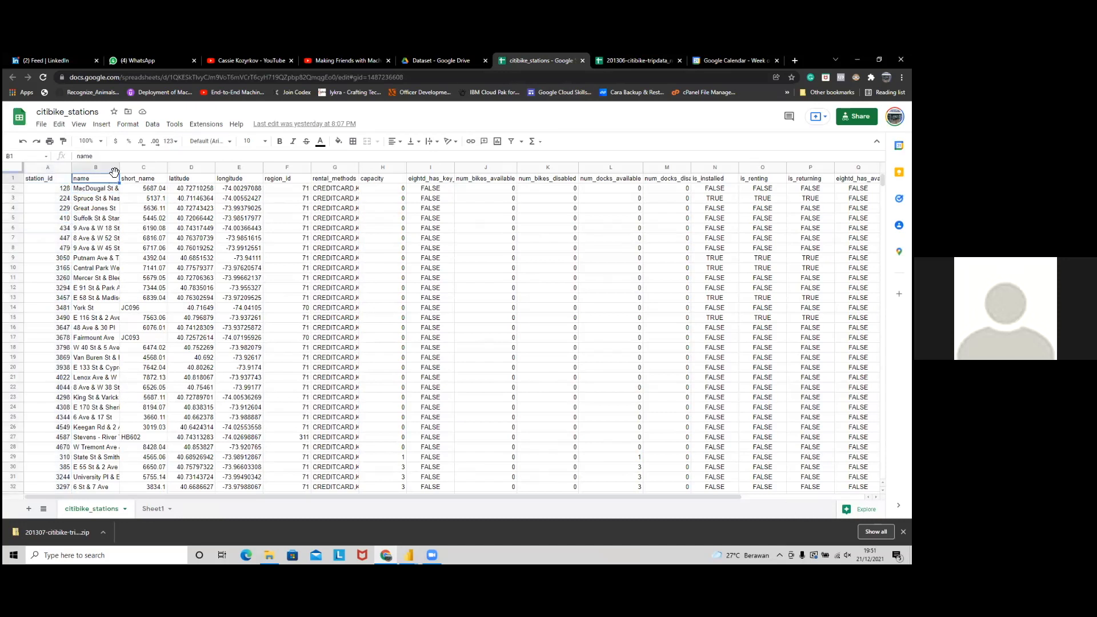
Step: Share citibike_stations so anyone with the link has Viewer access
click(42, 126)
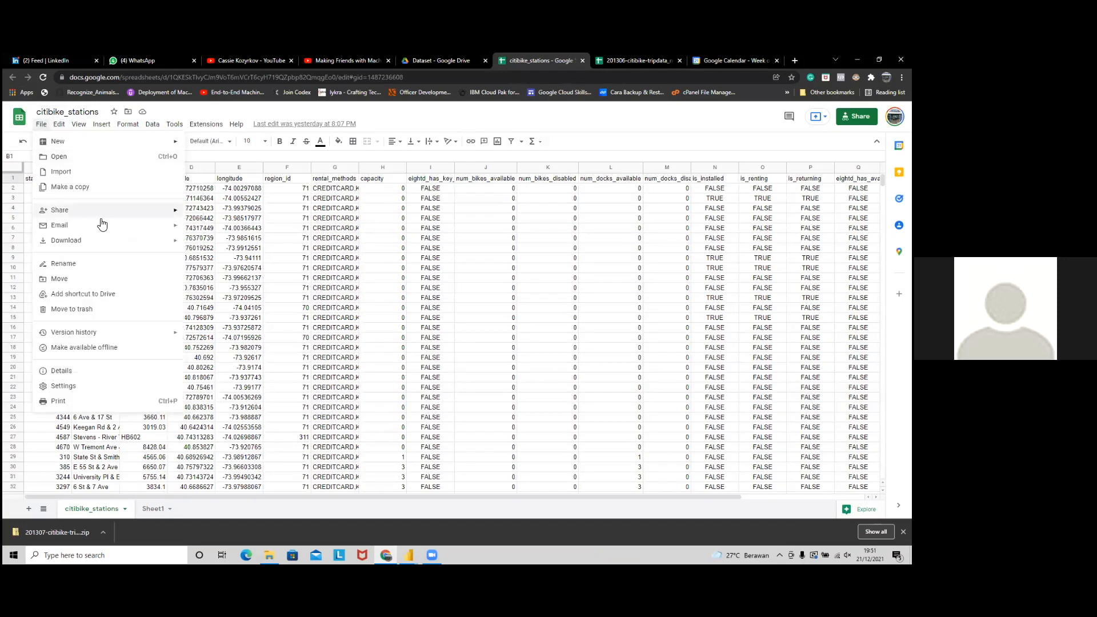
mouse_move(110, 212)
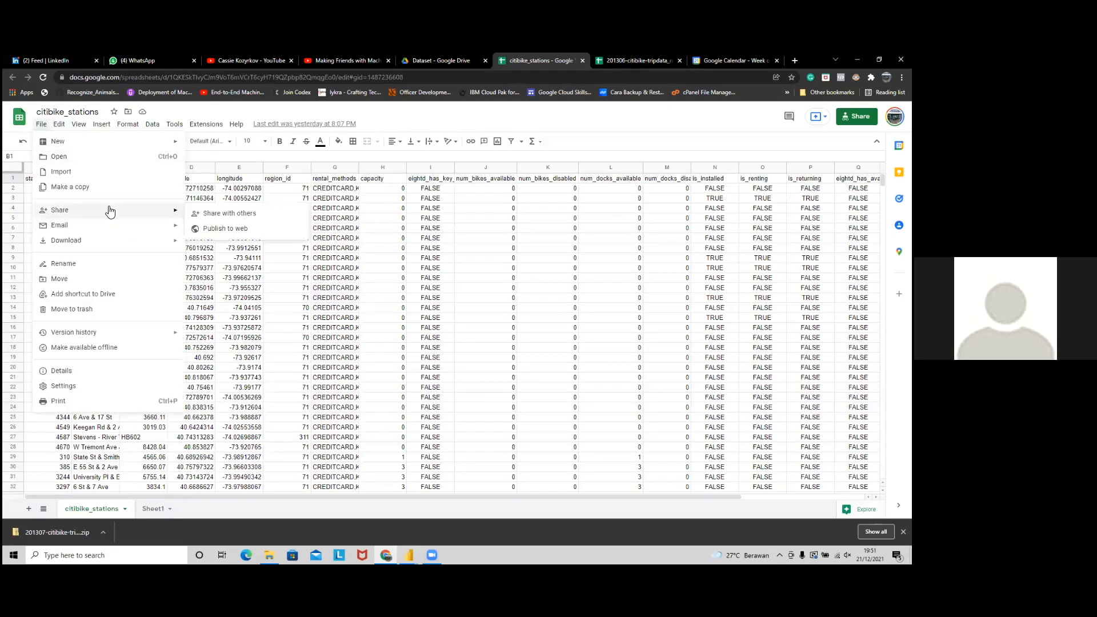
click(210, 215)
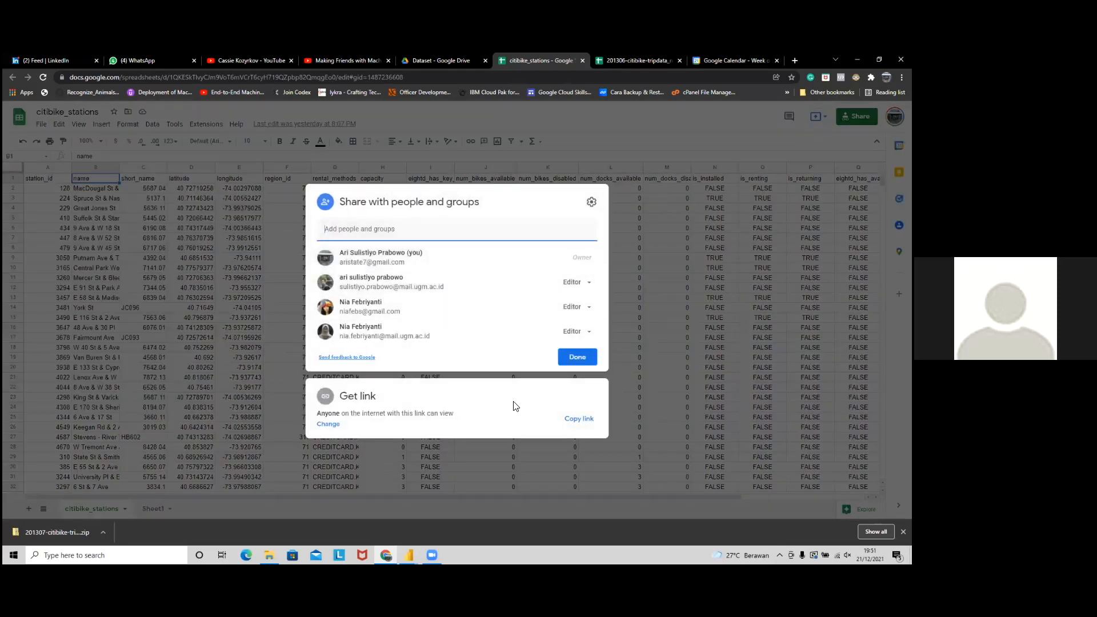
click(485, 417)
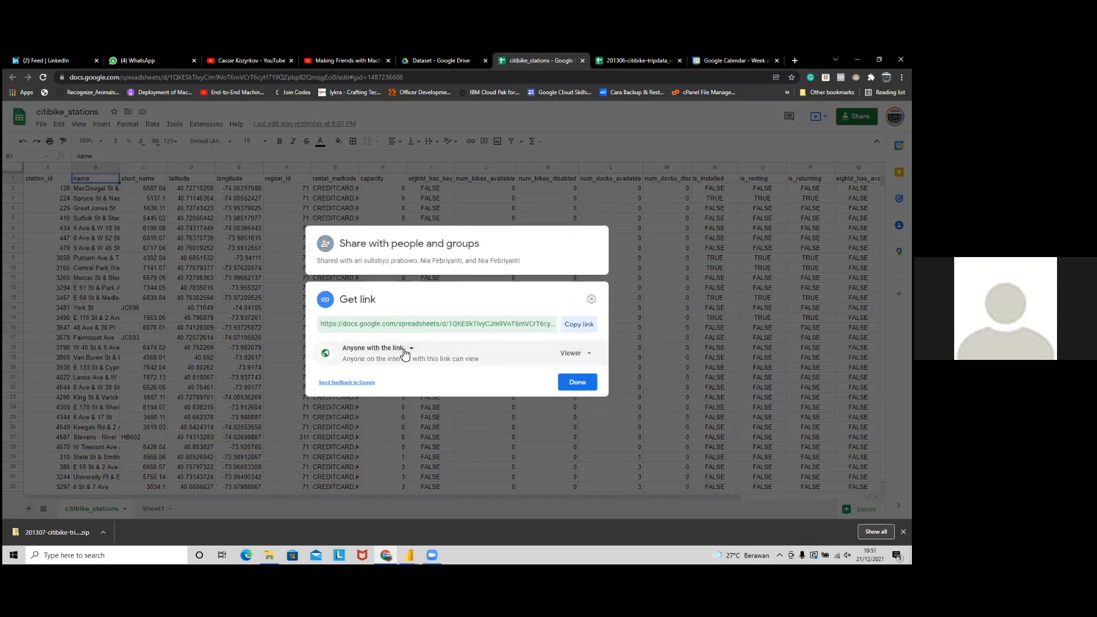
click(583, 358)
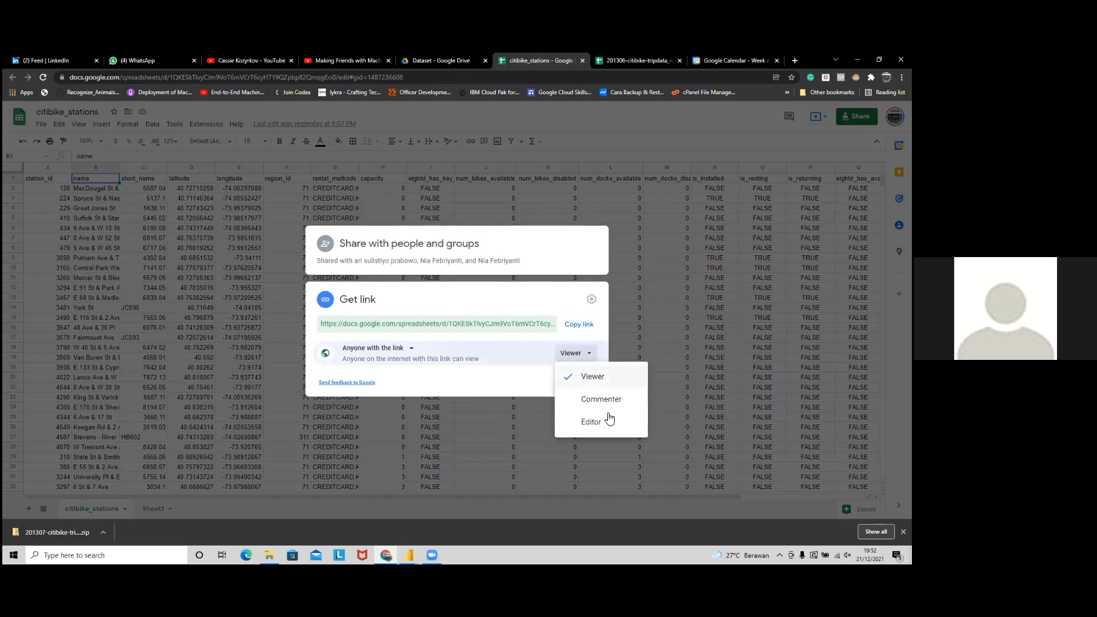
click(540, 391)
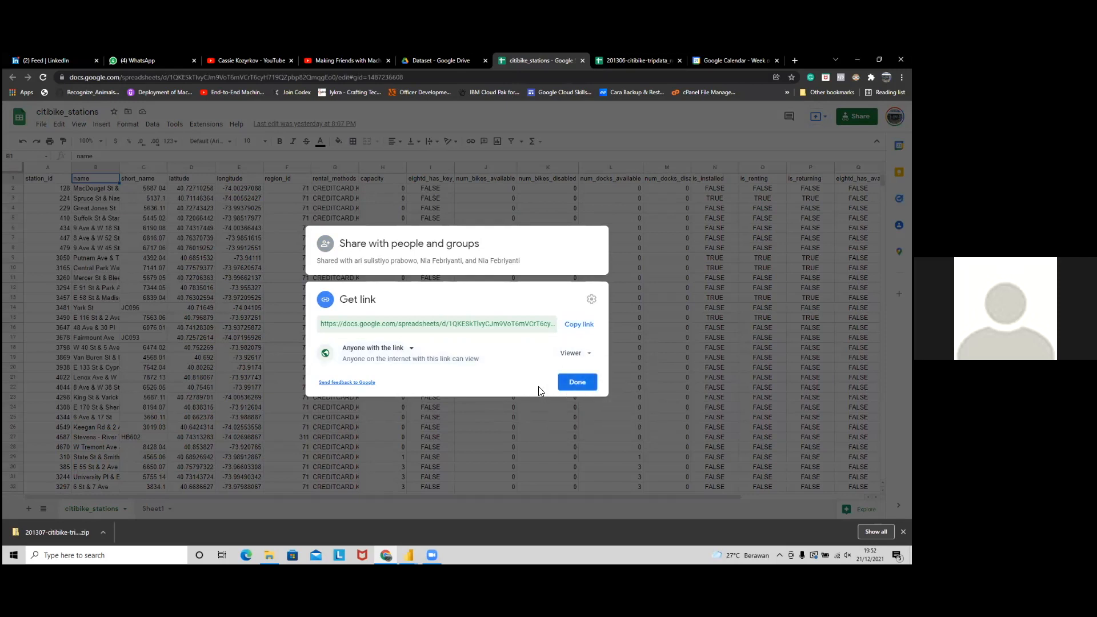
click(595, 360)
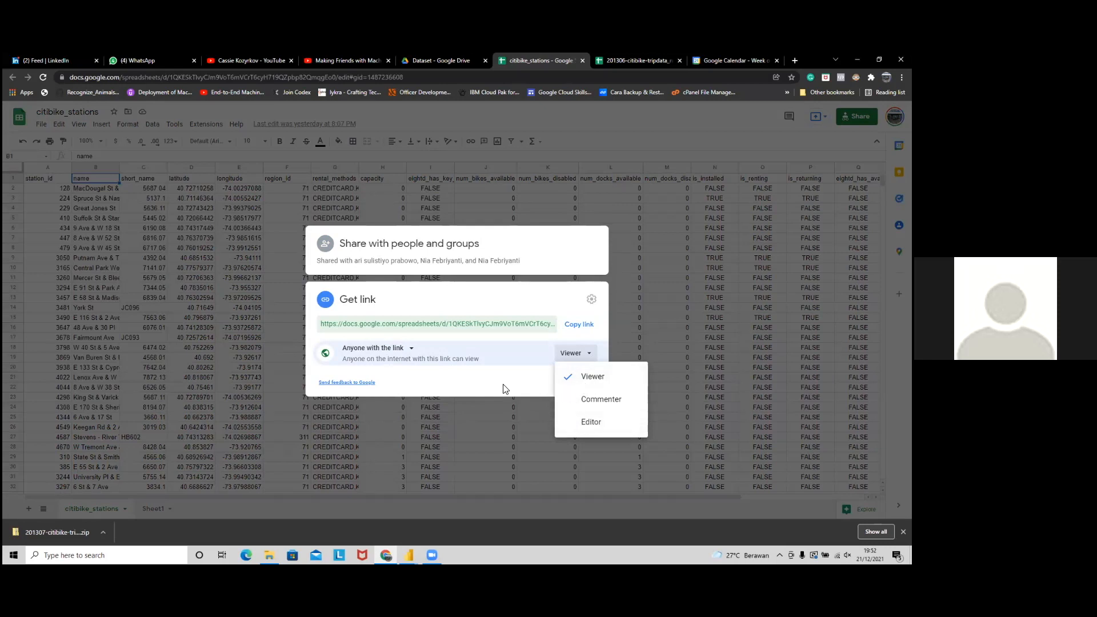
click(542, 387)
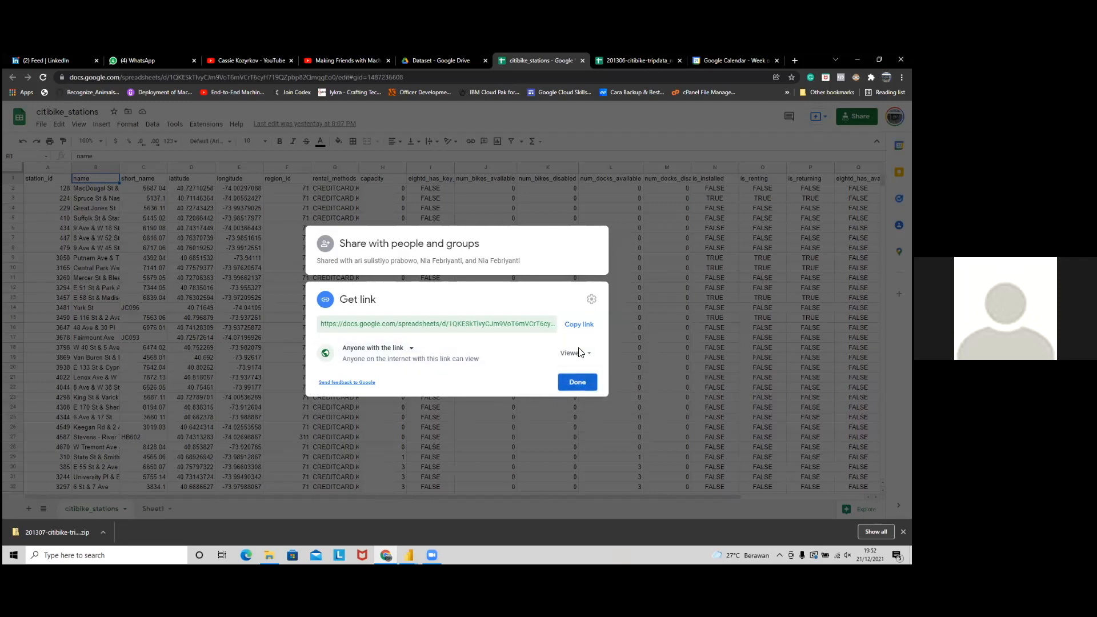
click(577, 382)
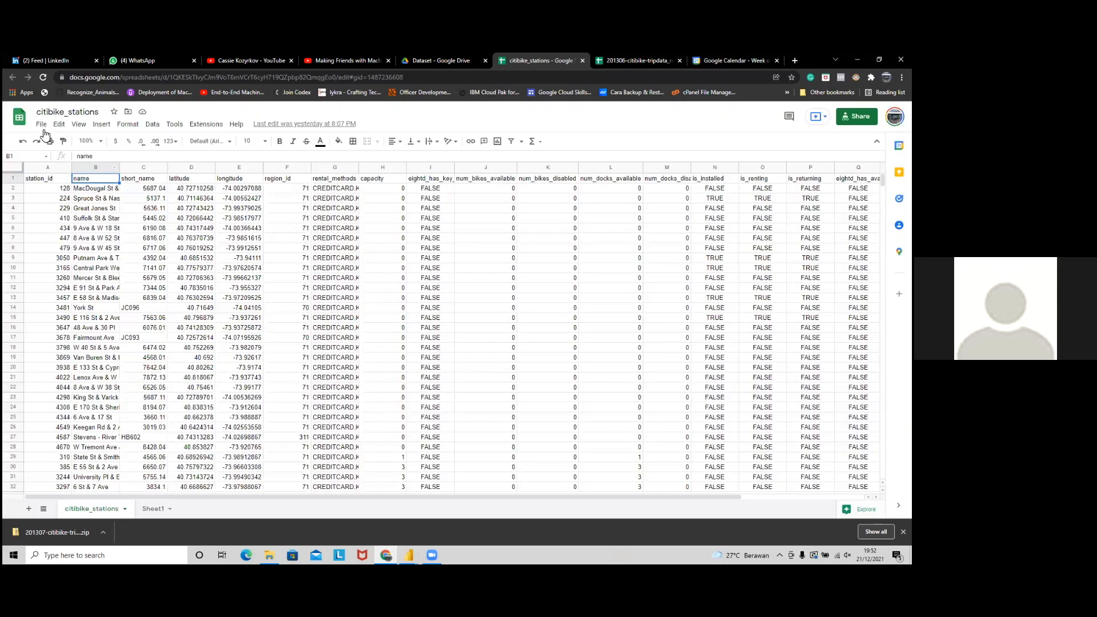
Step: In Publish to the web, select the citibike_stations sheet with the Web page format
click(42, 125)
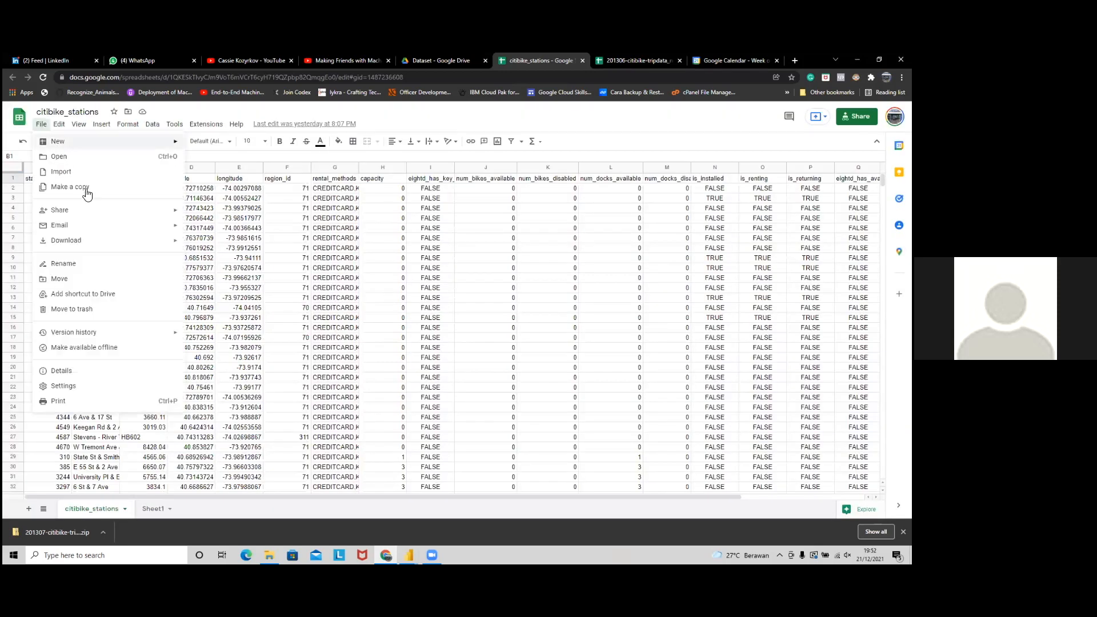
mouse_move(150, 213)
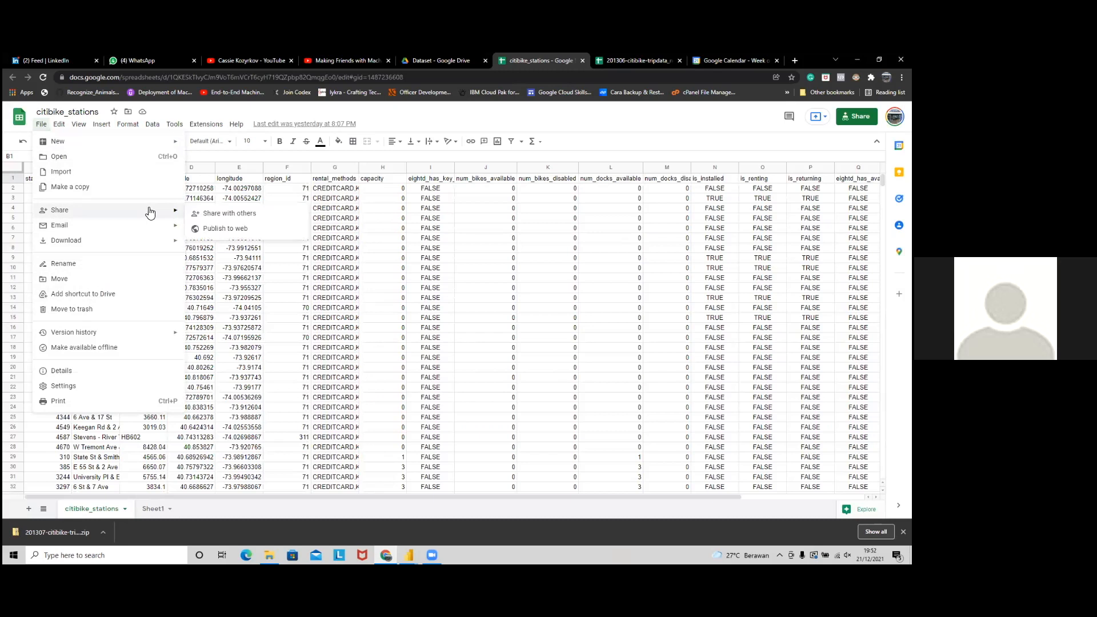
click(216, 231)
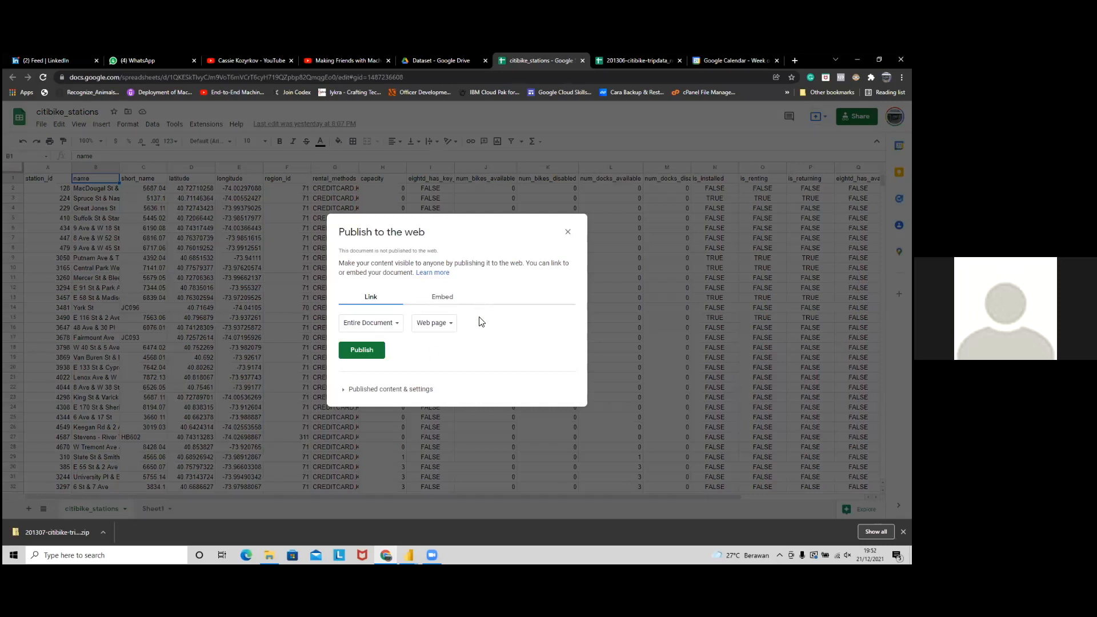
click(378, 328)
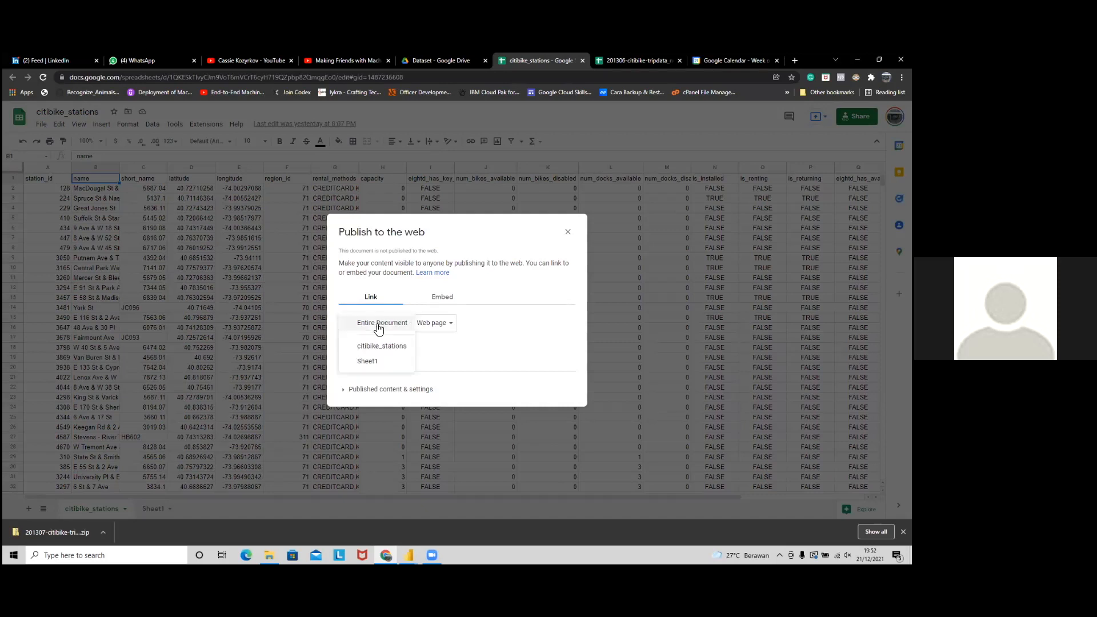
click(398, 350)
click(426, 324)
click(551, 323)
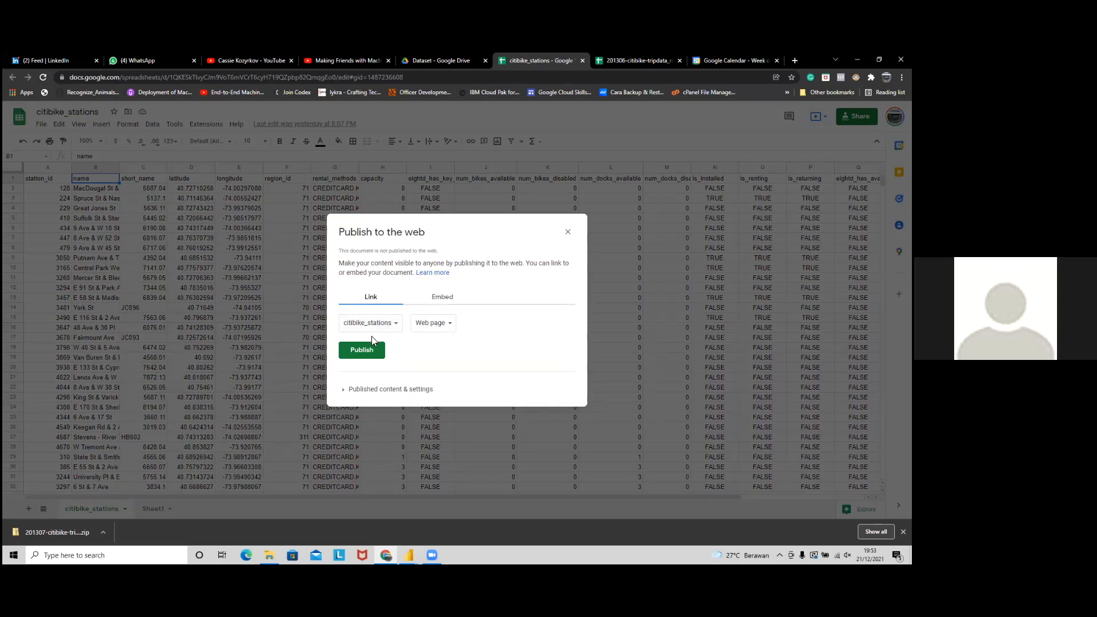
Step: Publish the citibike_stations sheet as a web page and confirm the publish prompt
click(389, 391)
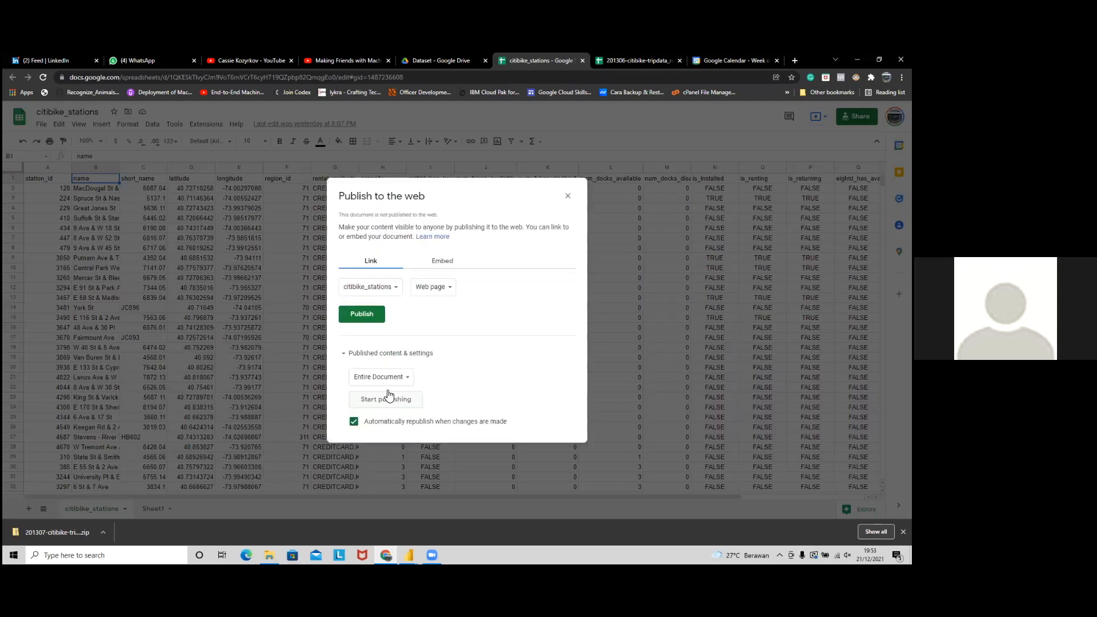
click(412, 355)
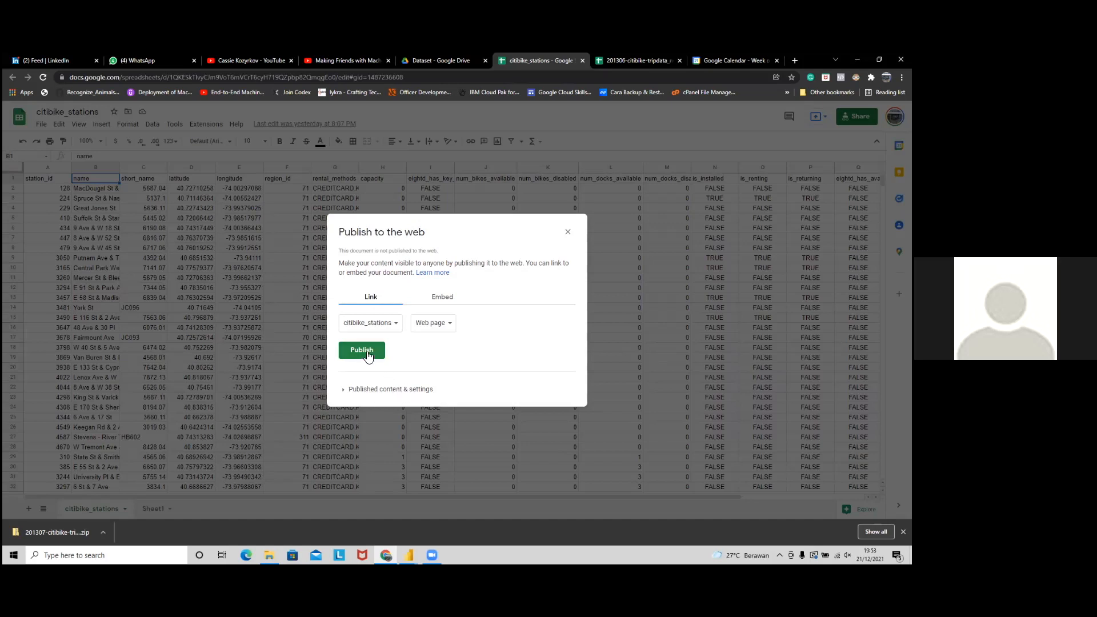
click(429, 328)
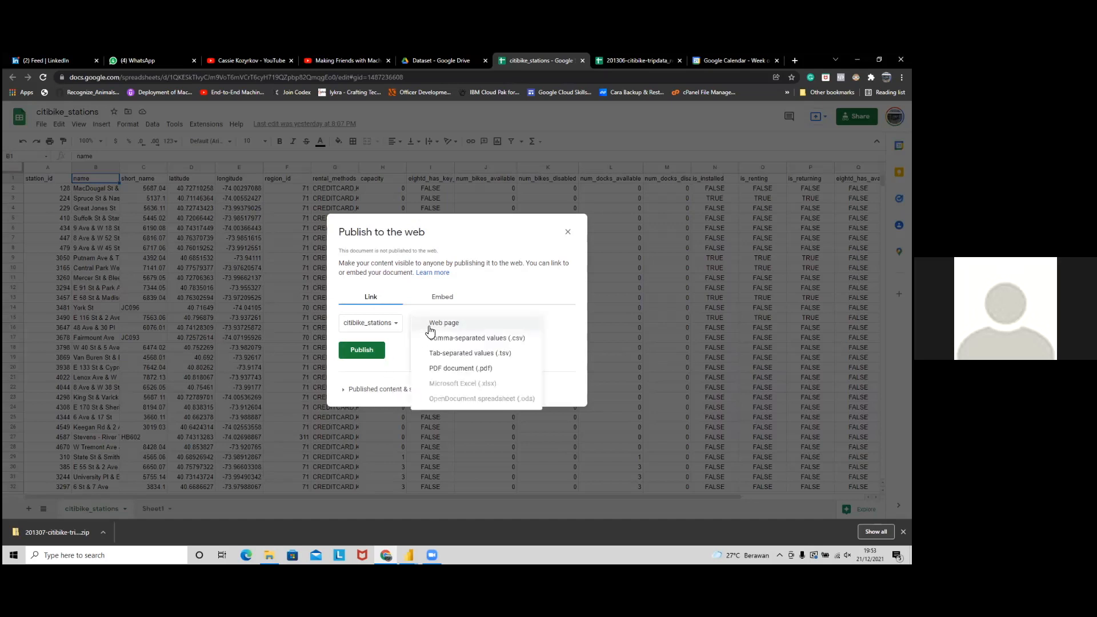
click(457, 325)
click(362, 350)
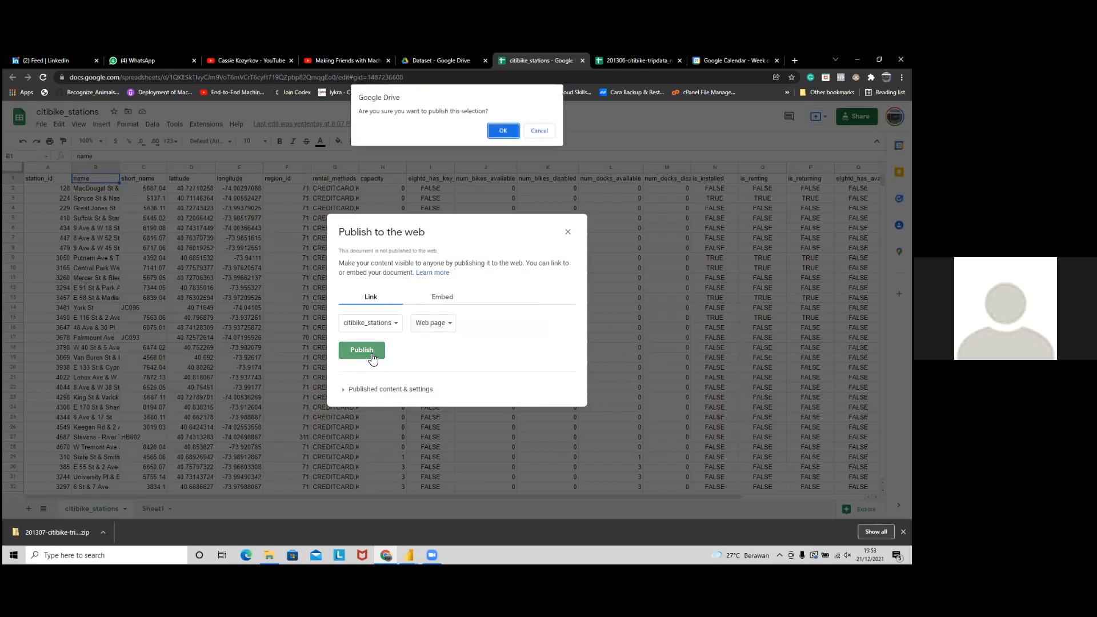
click(511, 131)
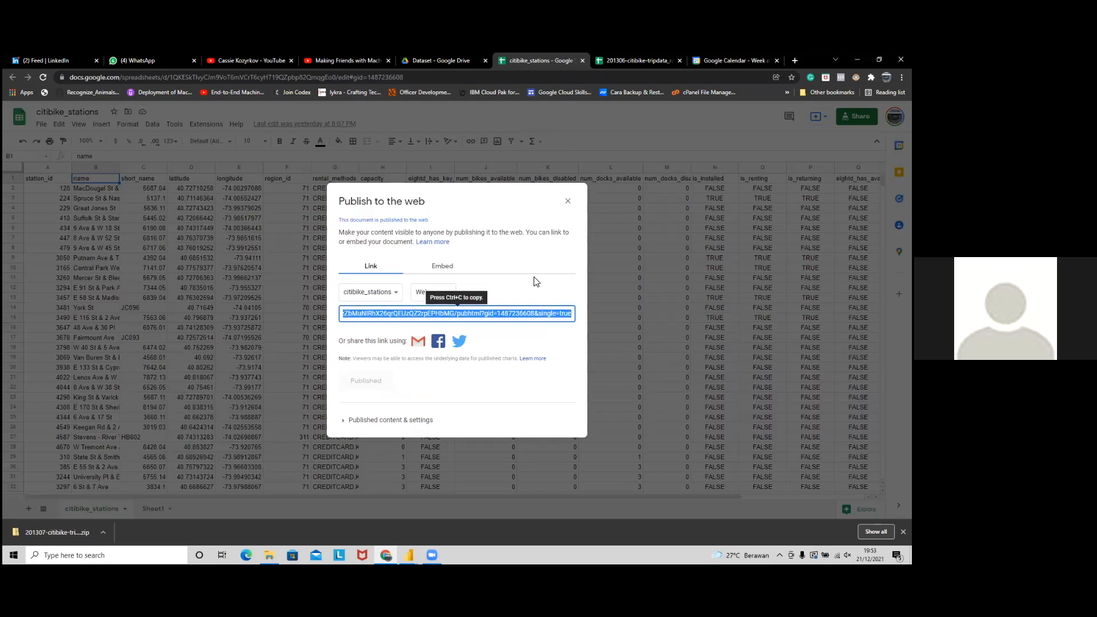
key(alt+Tab)
Step: Paste the published sheet's link into From Web and connect anonymously at the full-URL level
click(337, 306)
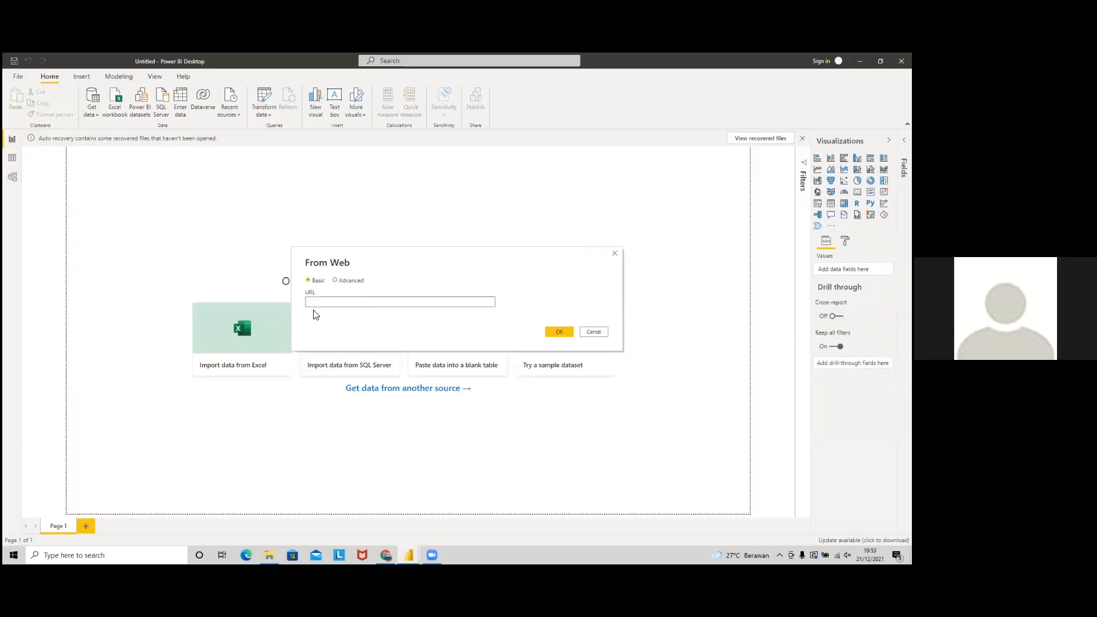
key(ctrl+v)
click(553, 331)
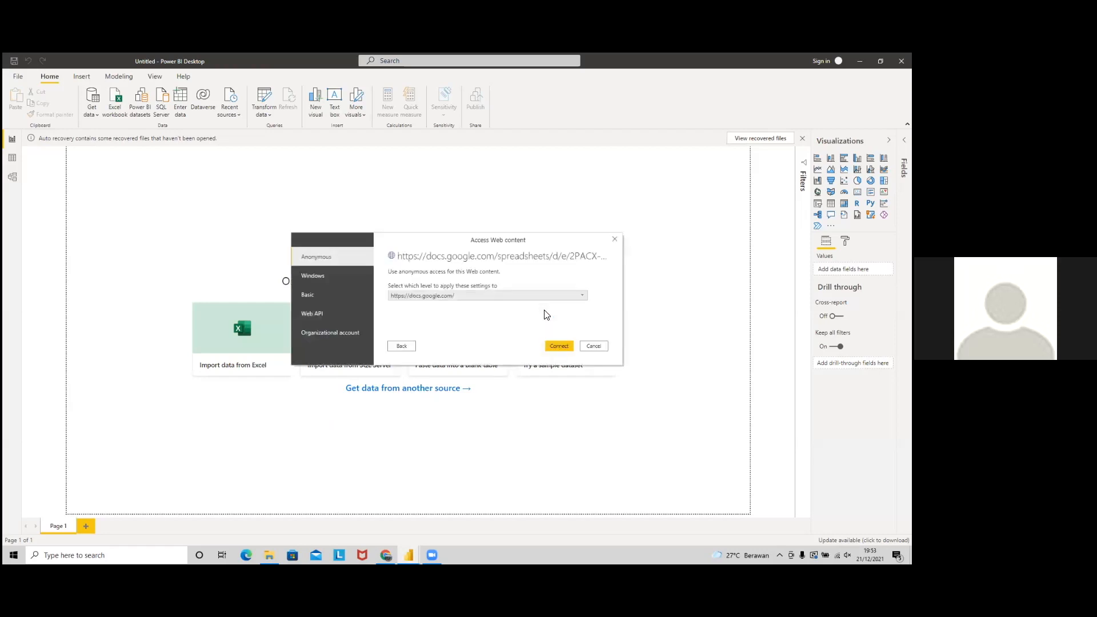
click(552, 296)
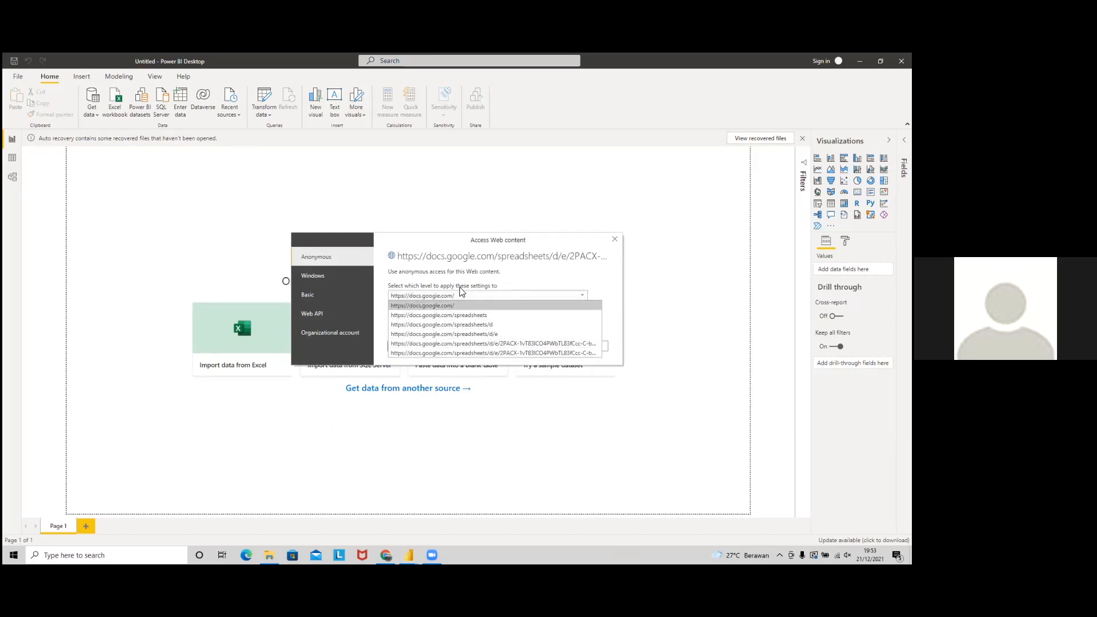
click(488, 352)
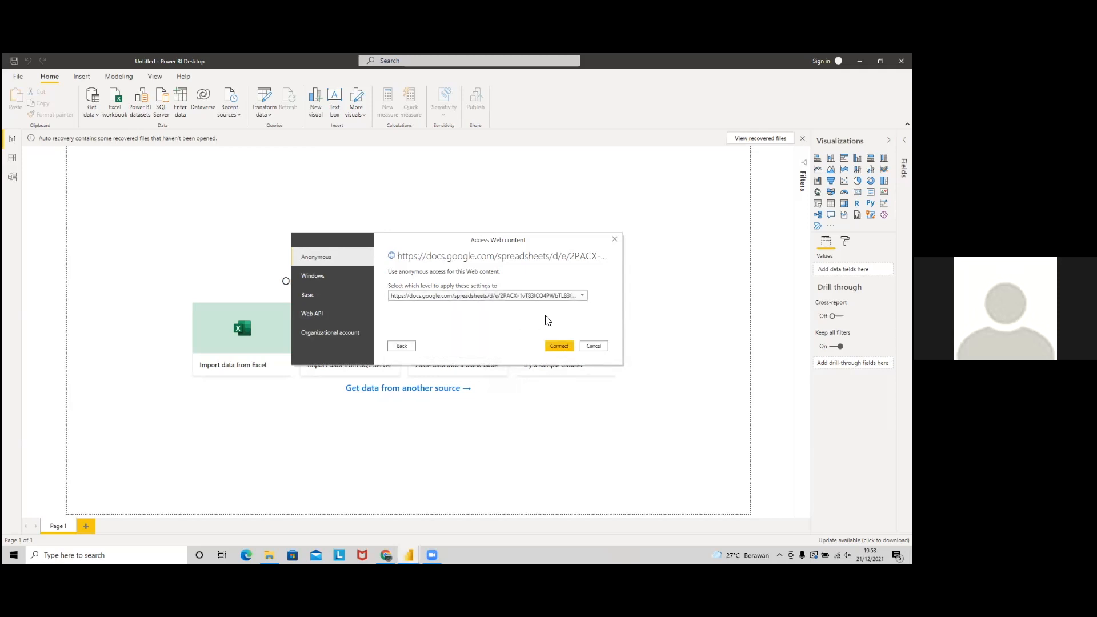
click(559, 346)
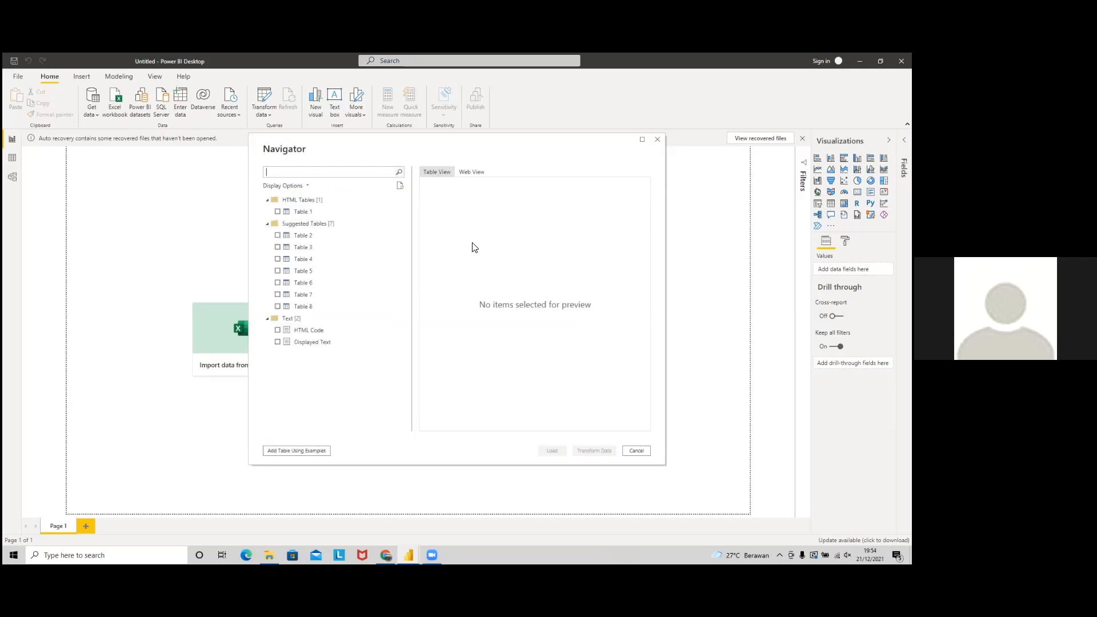
Step: Preview Table 2, then tick Table 1 instead to preview its station_id, name and coordinate columns
click(277, 236)
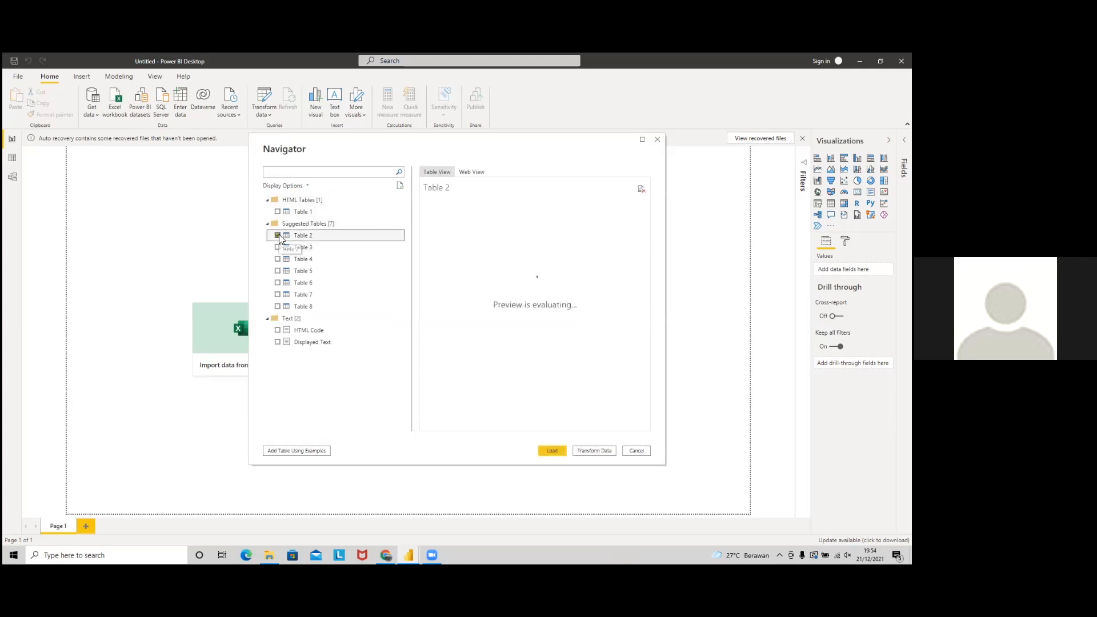
click(279, 236)
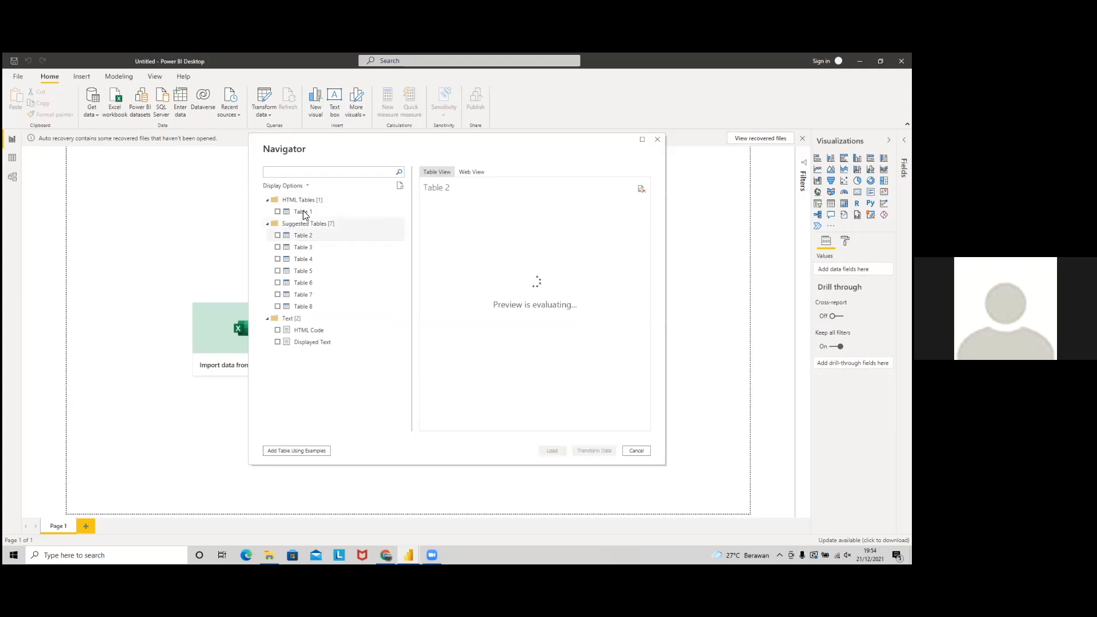
click(277, 212)
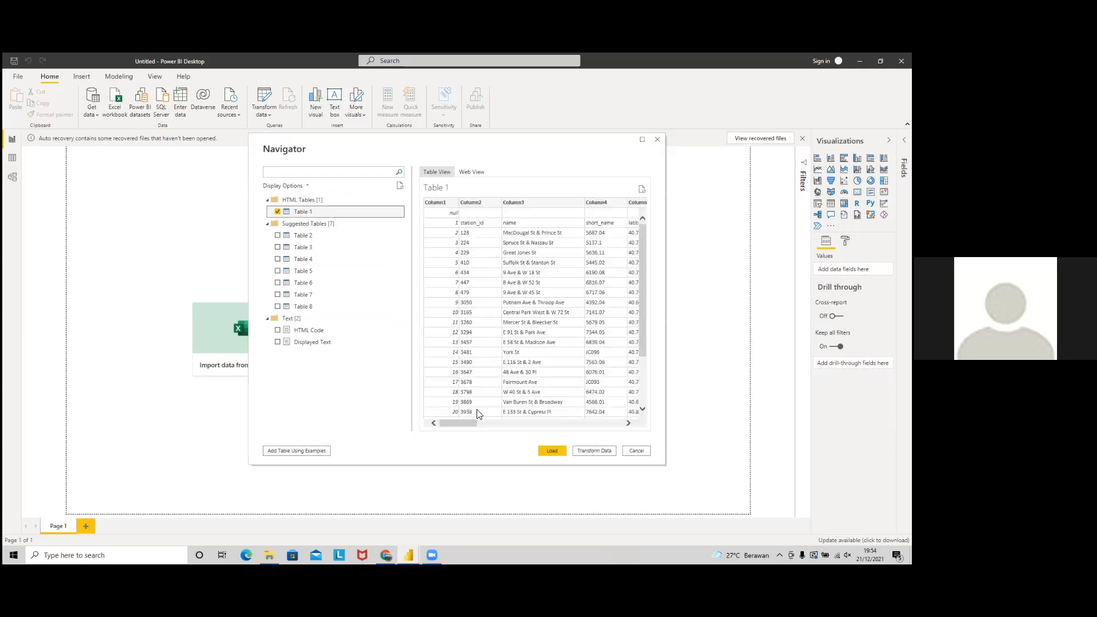
key(alt+Tab)
key(alt+Tab)
key(alt+Tab)
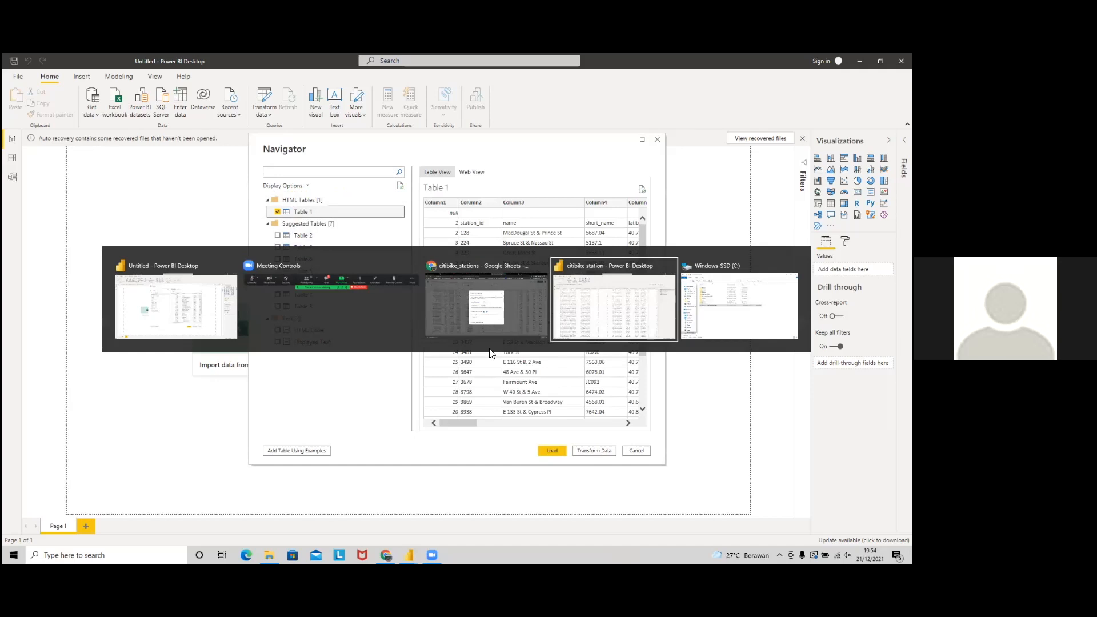
key(alt+Tab)
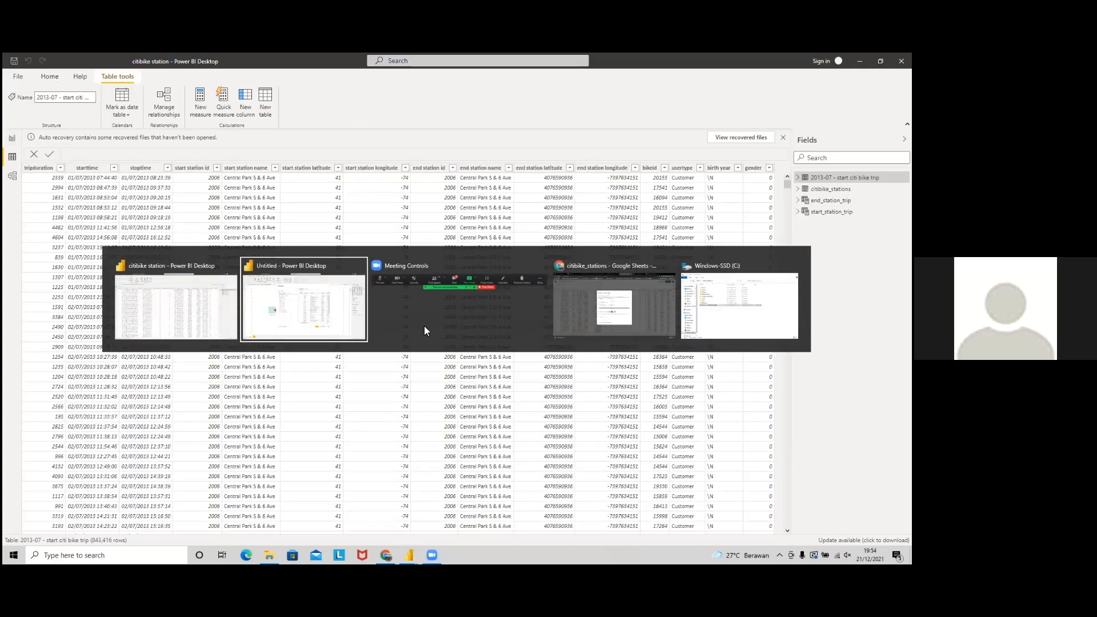
key(alt+Tab)
key(alt+Tab)
key(alt+Tab)
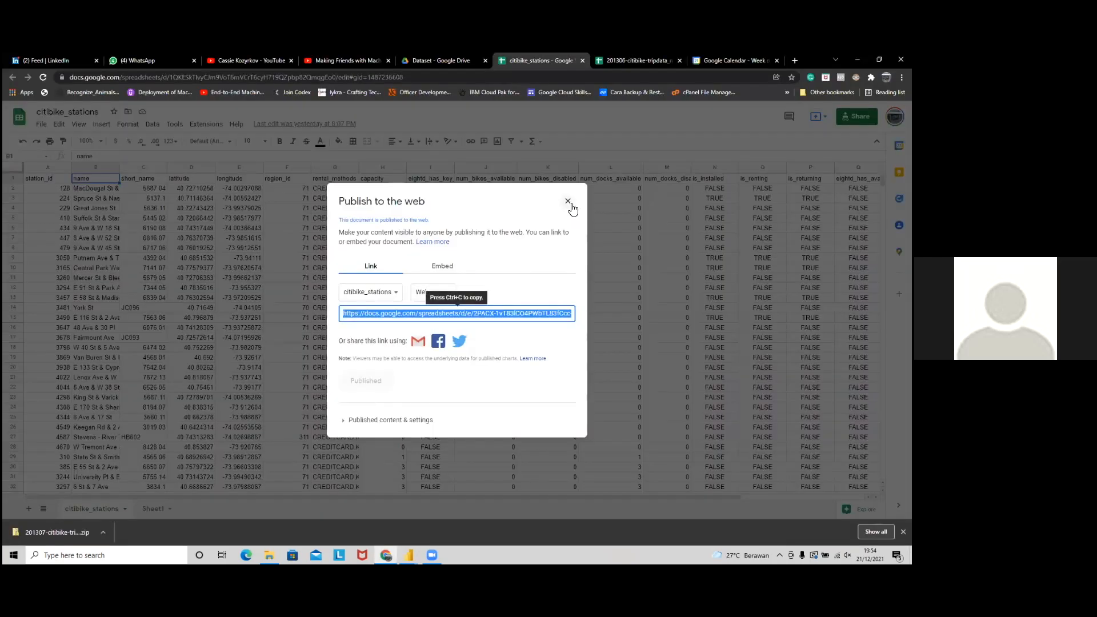
key(alt+Tab)
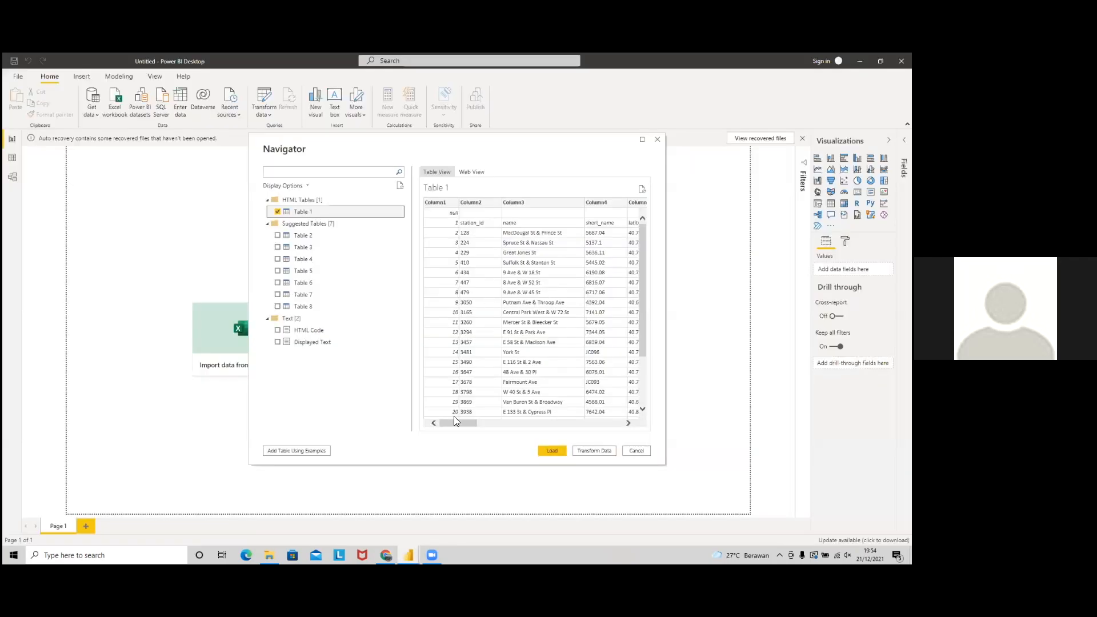
drag(454, 422, 508, 423)
drag(627, 422, 506, 422)
key(alt+Tab)
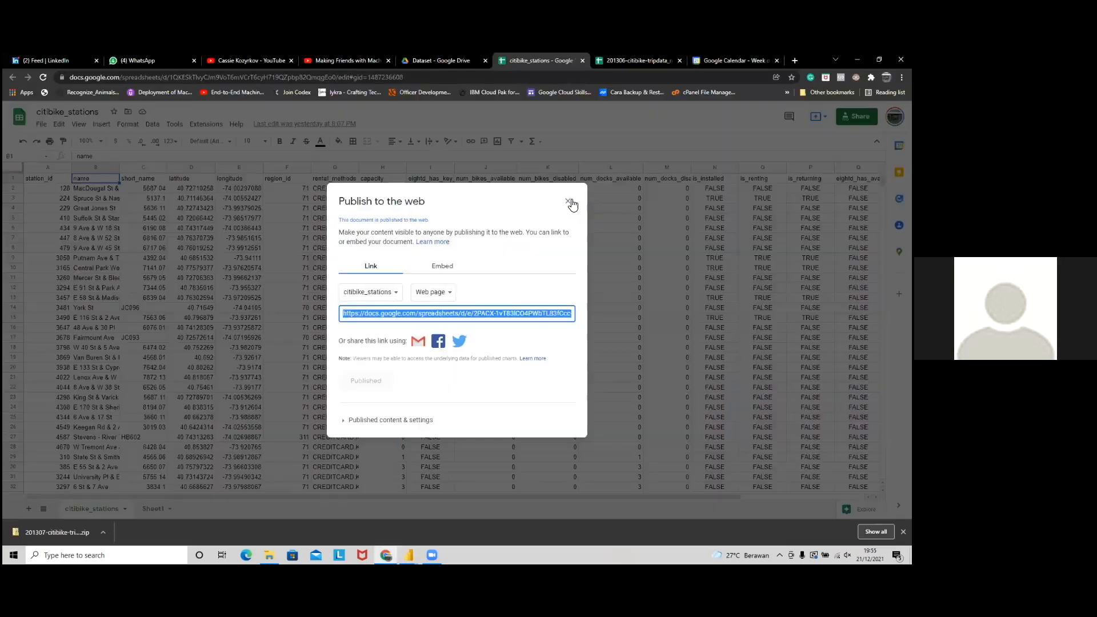
click(571, 205)
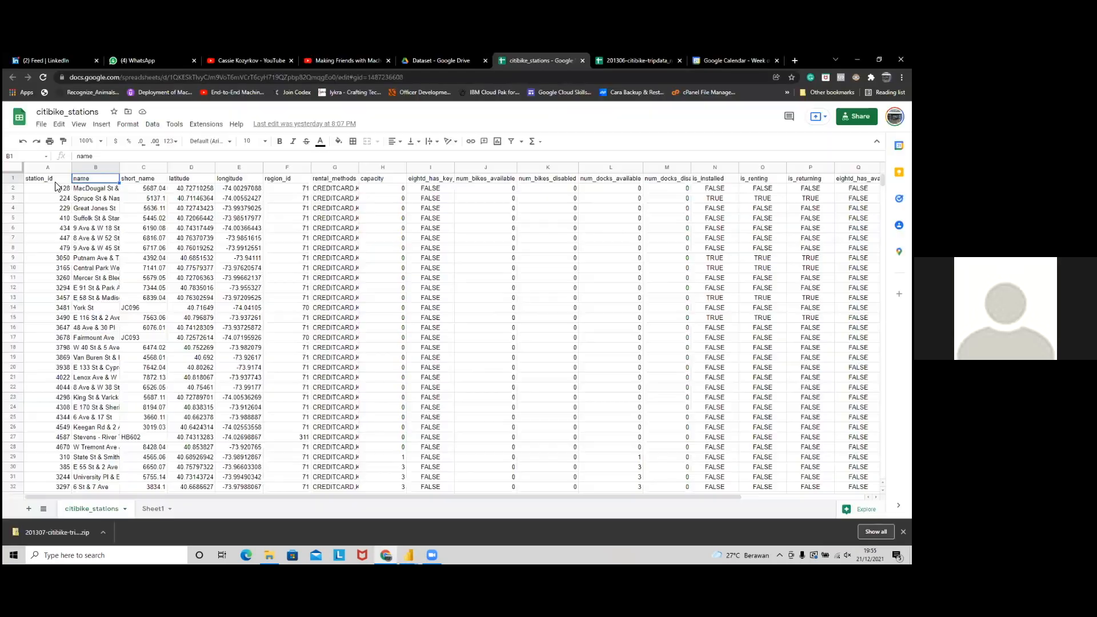
click(57, 180)
key(ctrl+shift+Right)
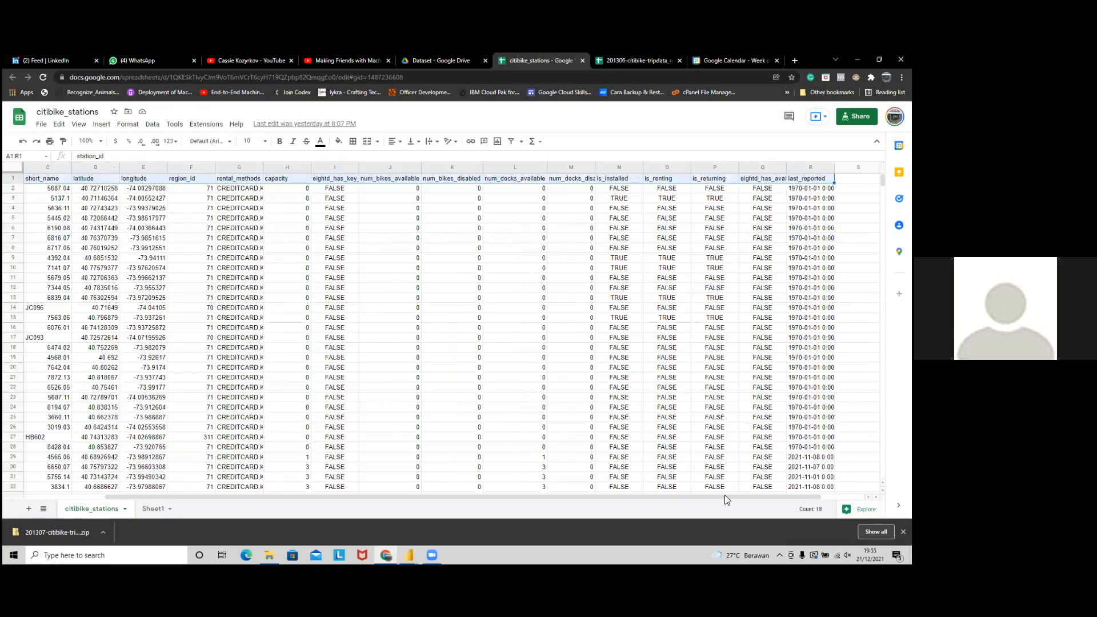
drag(787, 504, 705, 504)
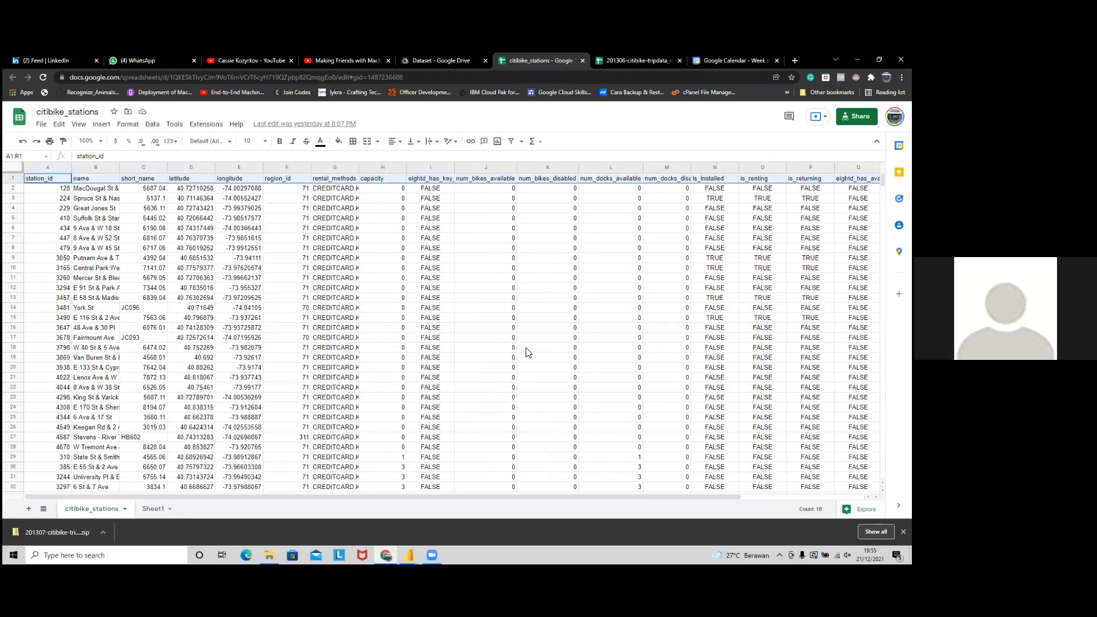
key(alt+Tab)
drag(515, 423, 453, 423)
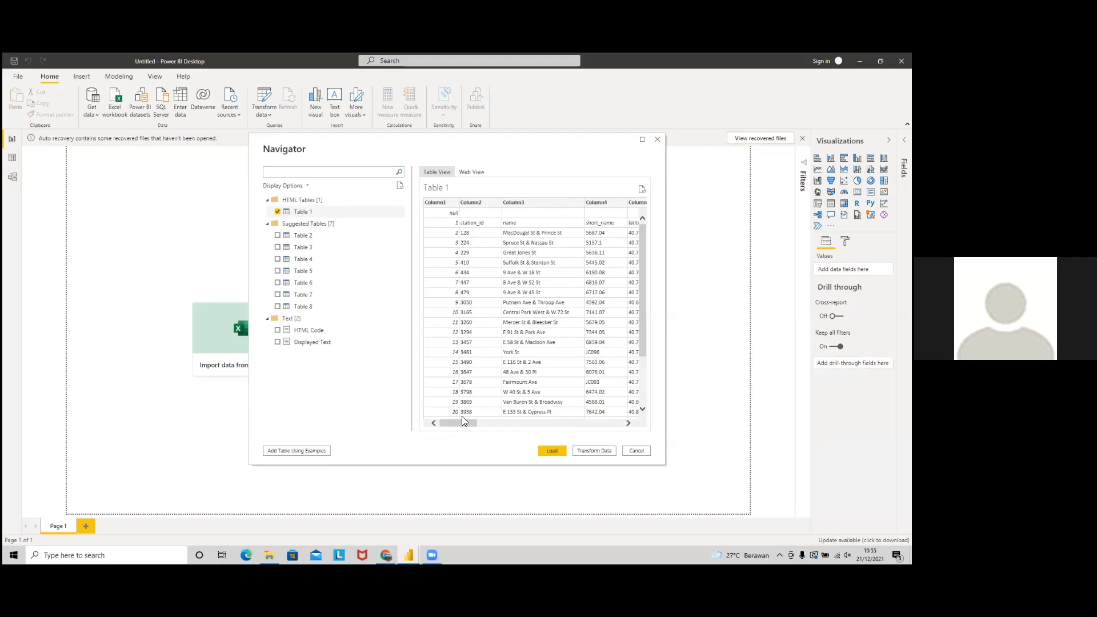
Step: Send the ticked Table 1 to Power Query Editor with Transform Data
drag(465, 424, 397, 431)
click(591, 454)
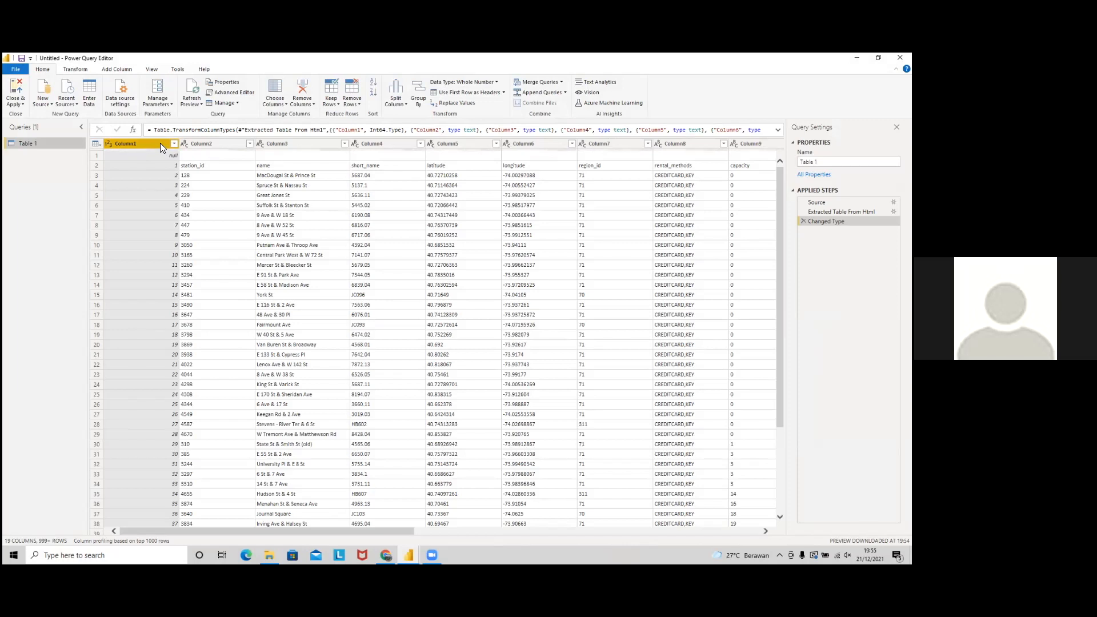
Step: Remove Column1 and promote the empty first row to column headers
click(304, 86)
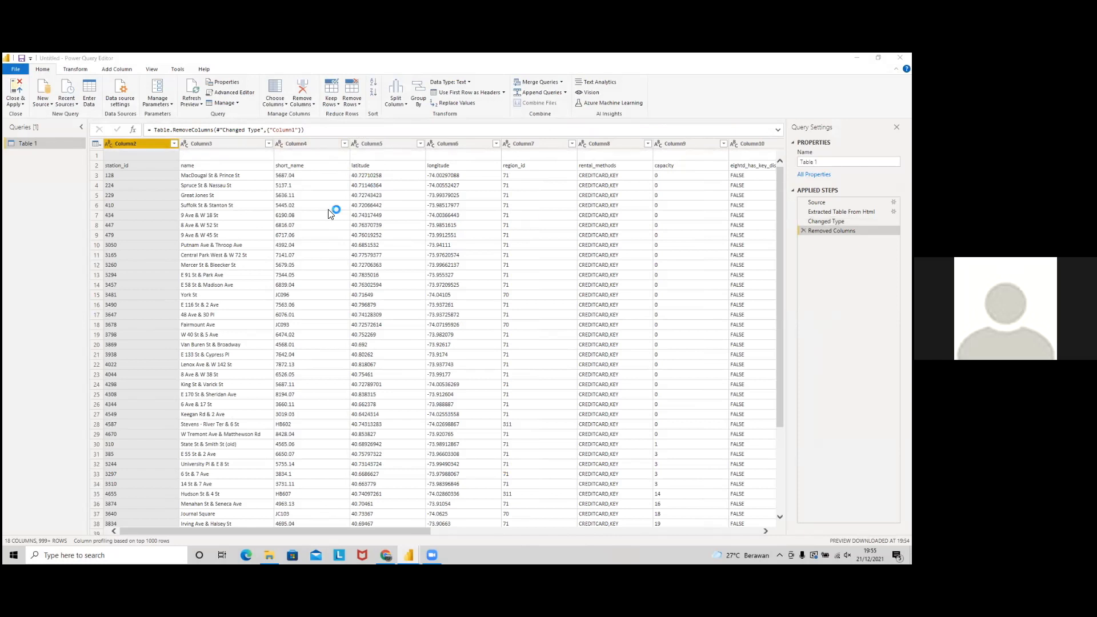
click(321, 155)
click(305, 142)
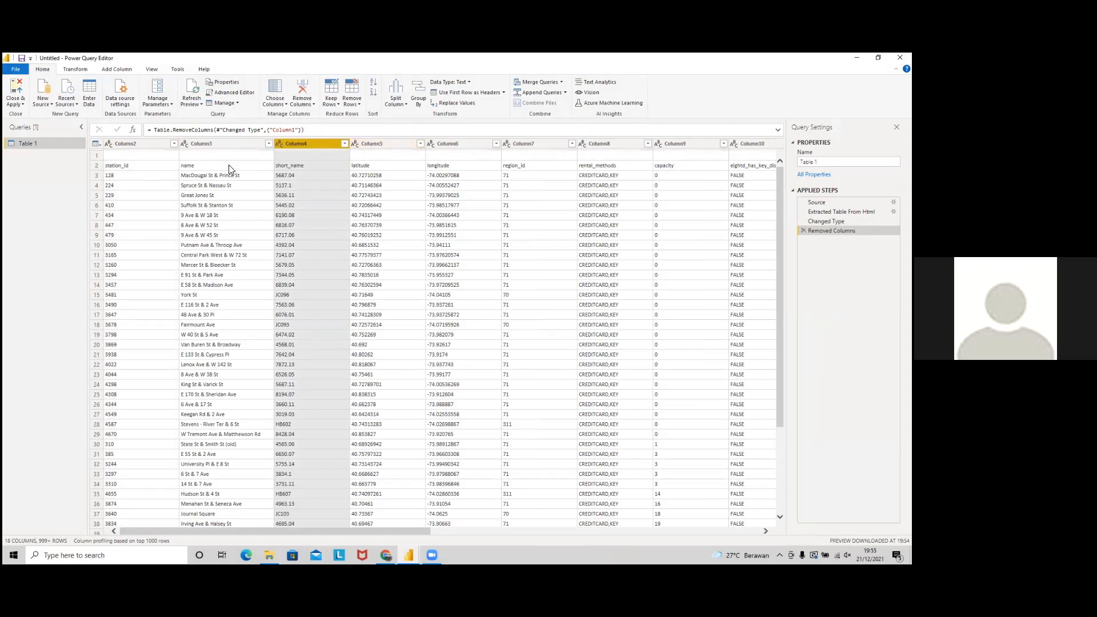
click(96, 165)
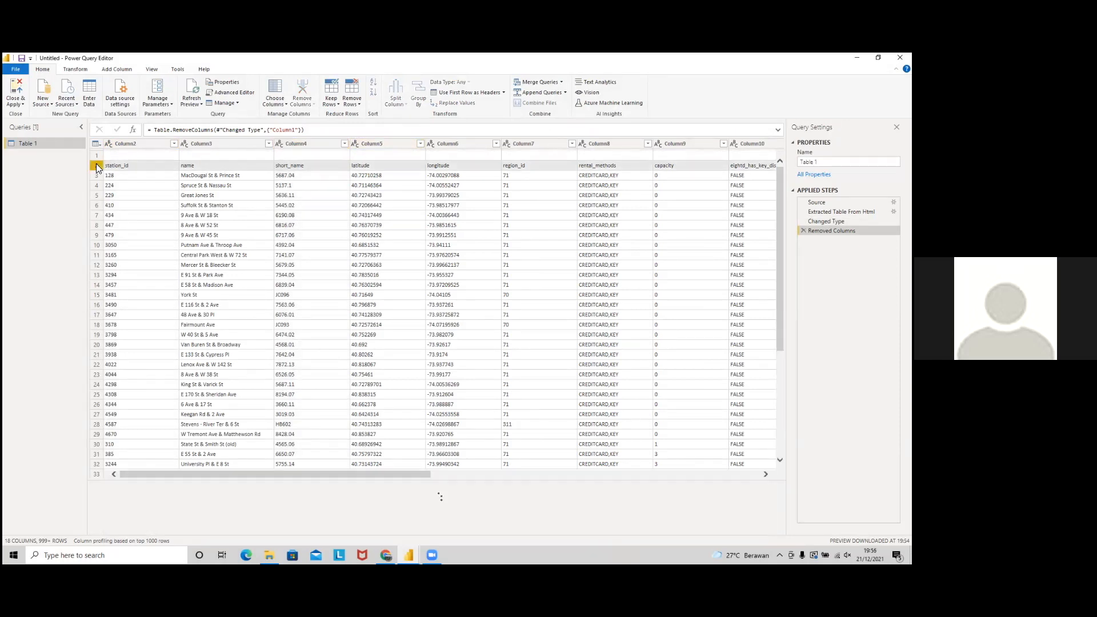
click(184, 156)
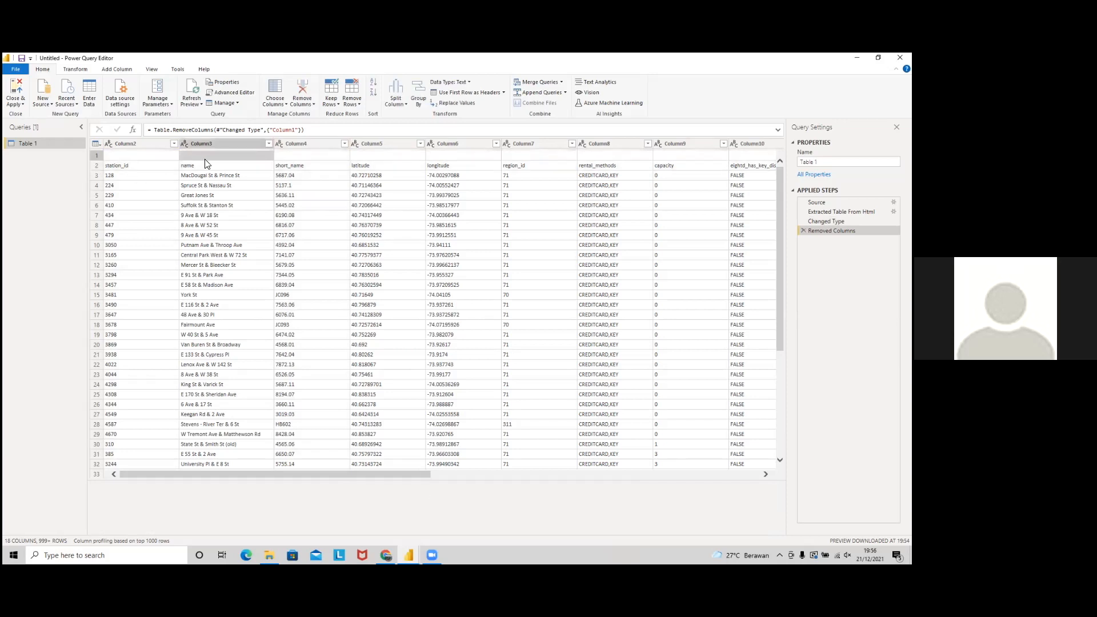
click(98, 155)
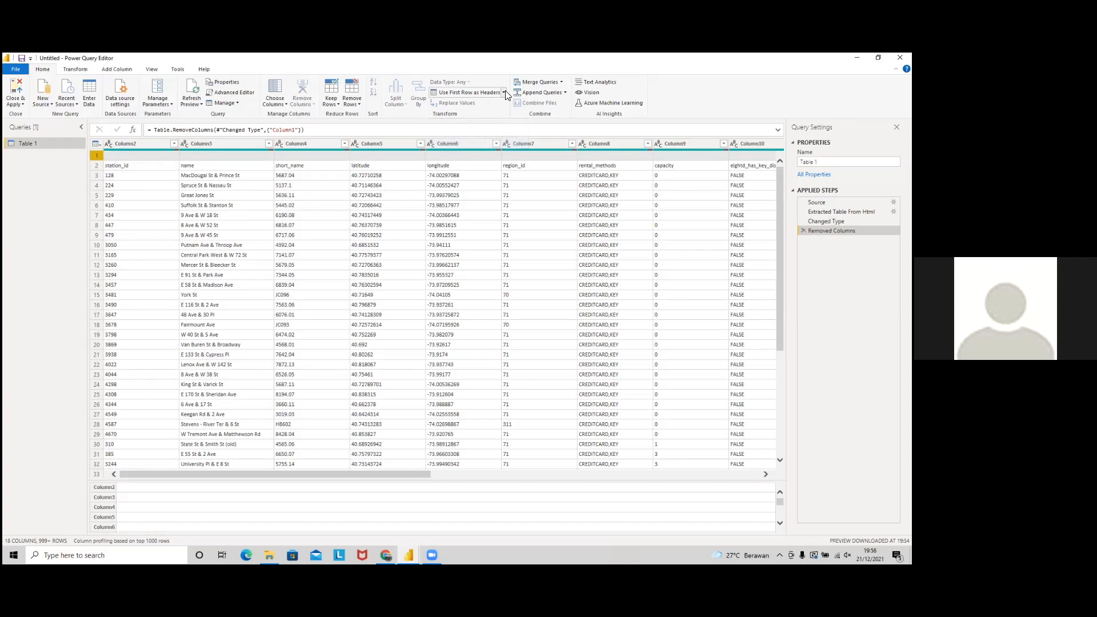
click(185, 187)
click(99, 156)
click(503, 92)
click(465, 126)
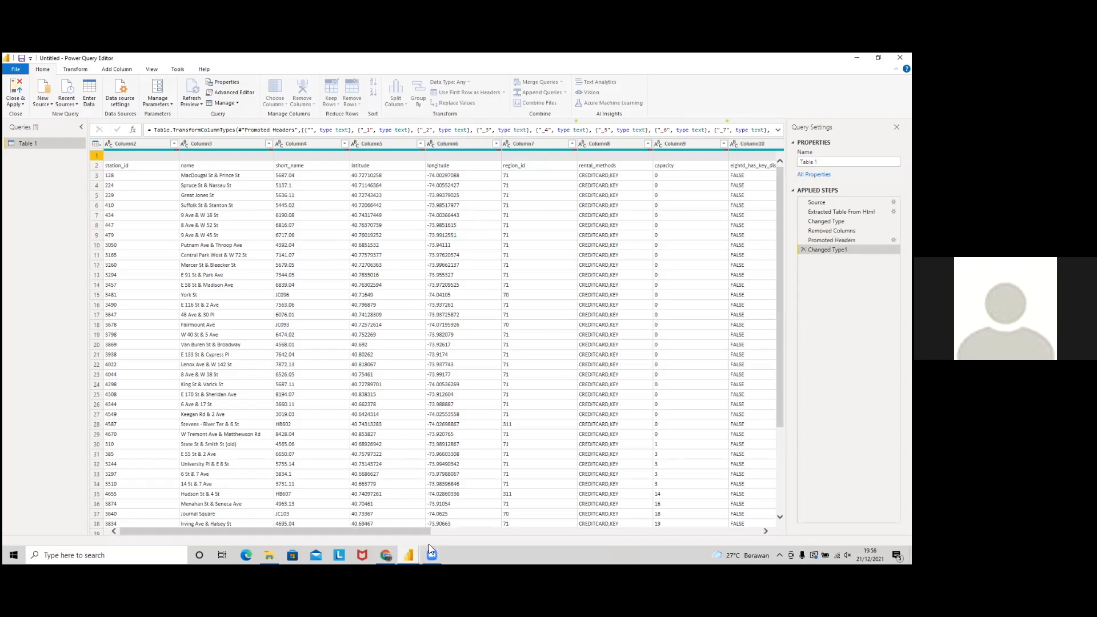
Step: Promote the row holding station_id, name, latitude and longitude field names to headers
click(321, 173)
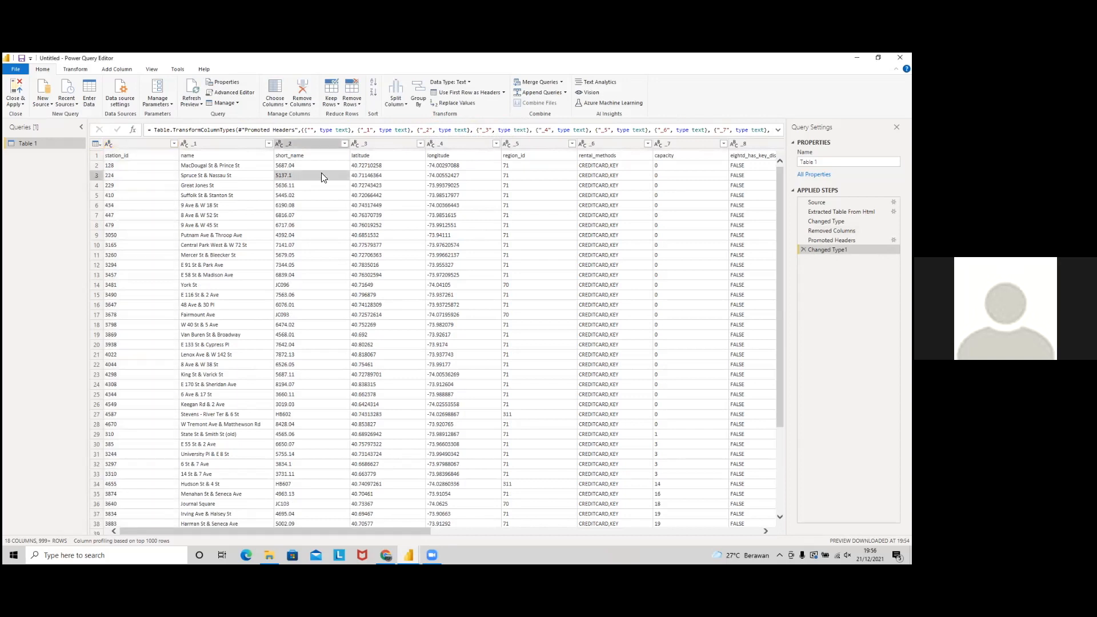
click(131, 145)
click(163, 157)
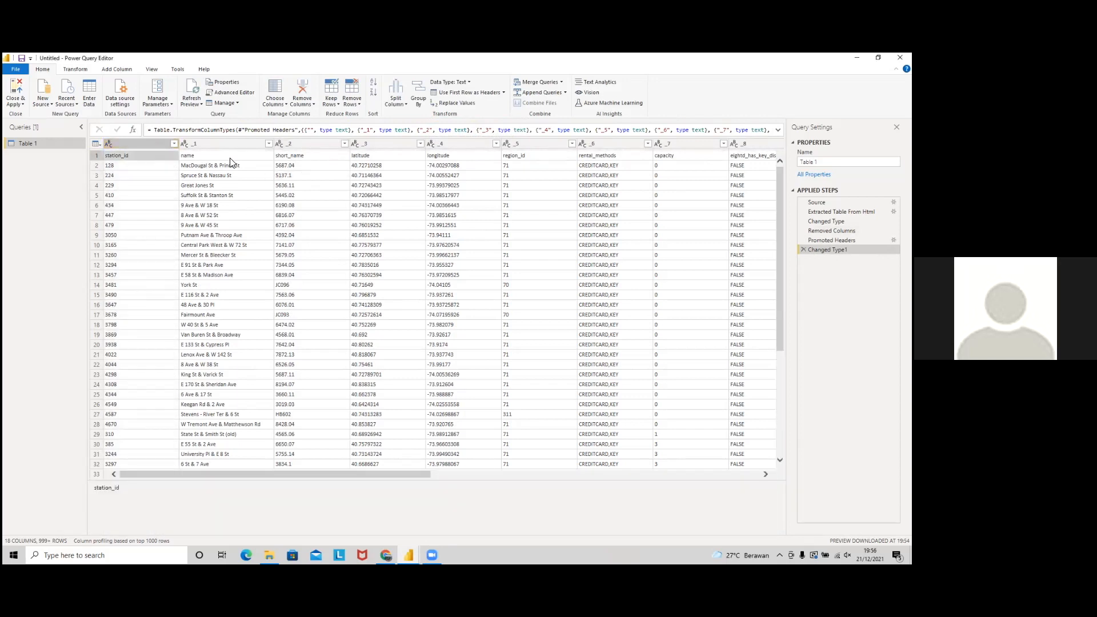
click(230, 159)
click(368, 158)
click(465, 158)
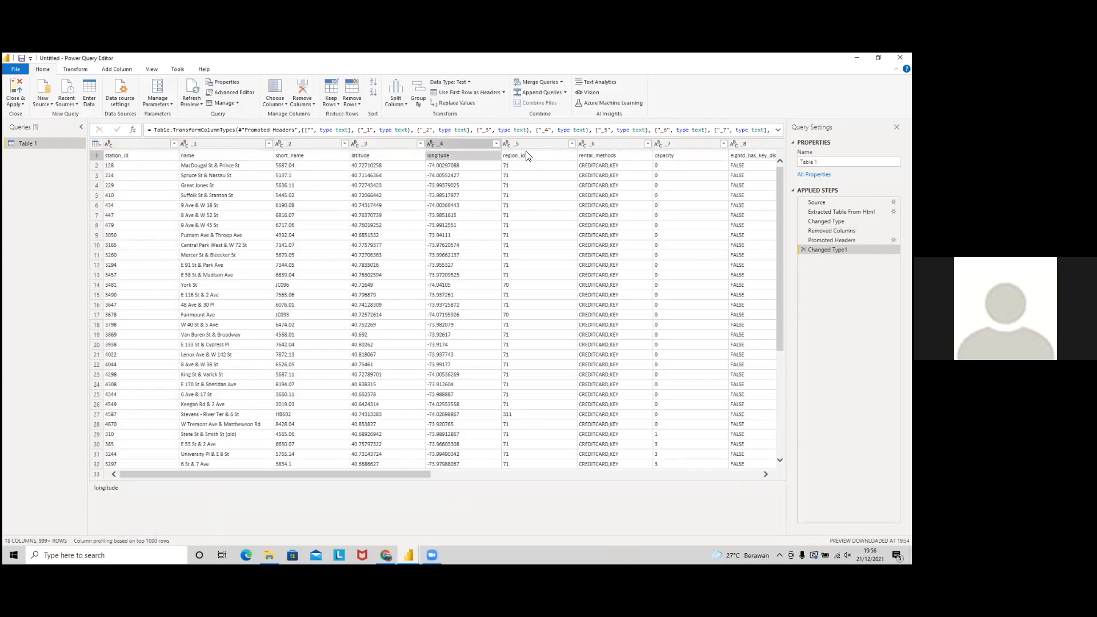
click(97, 156)
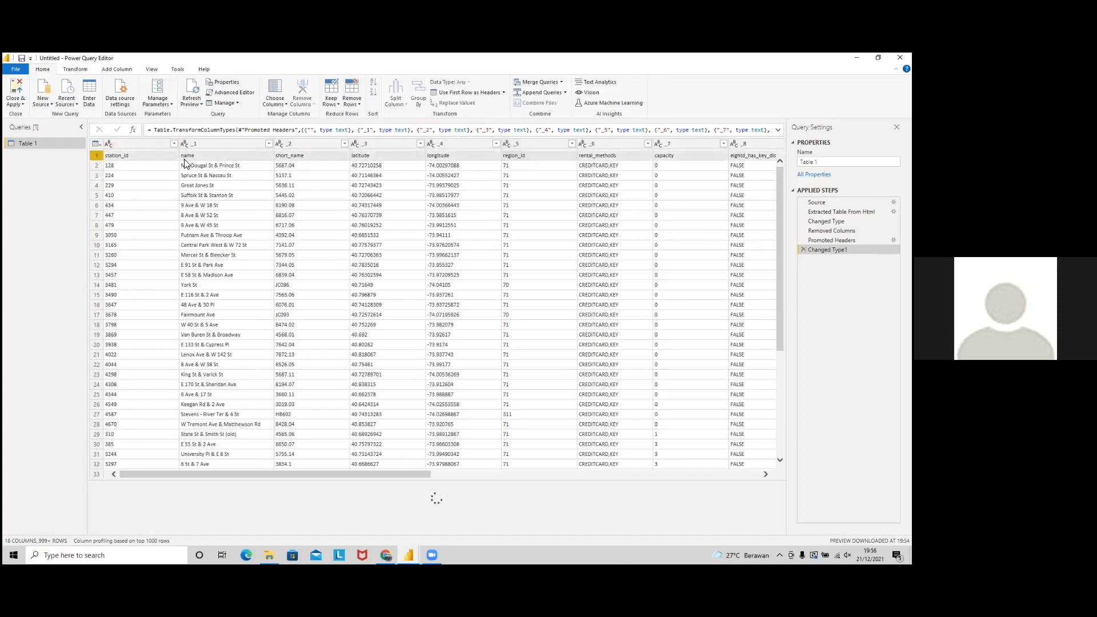
click(461, 96)
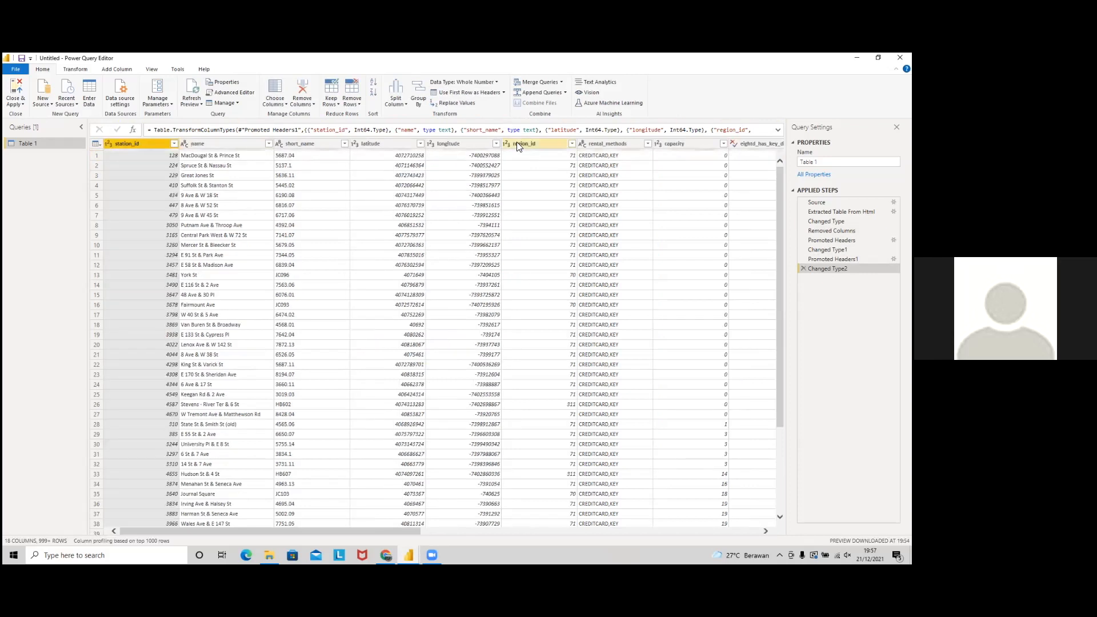
Step: Inspect the latitude and longitude values, now typed as whole numbers
click(487, 159)
click(386, 158)
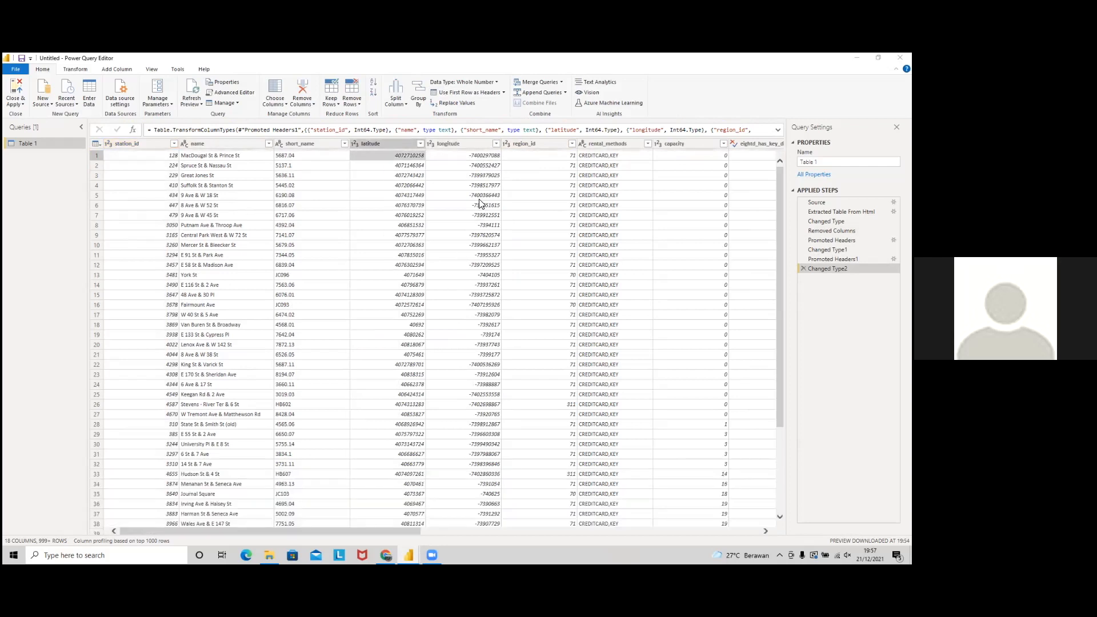
key(alt+Tab)
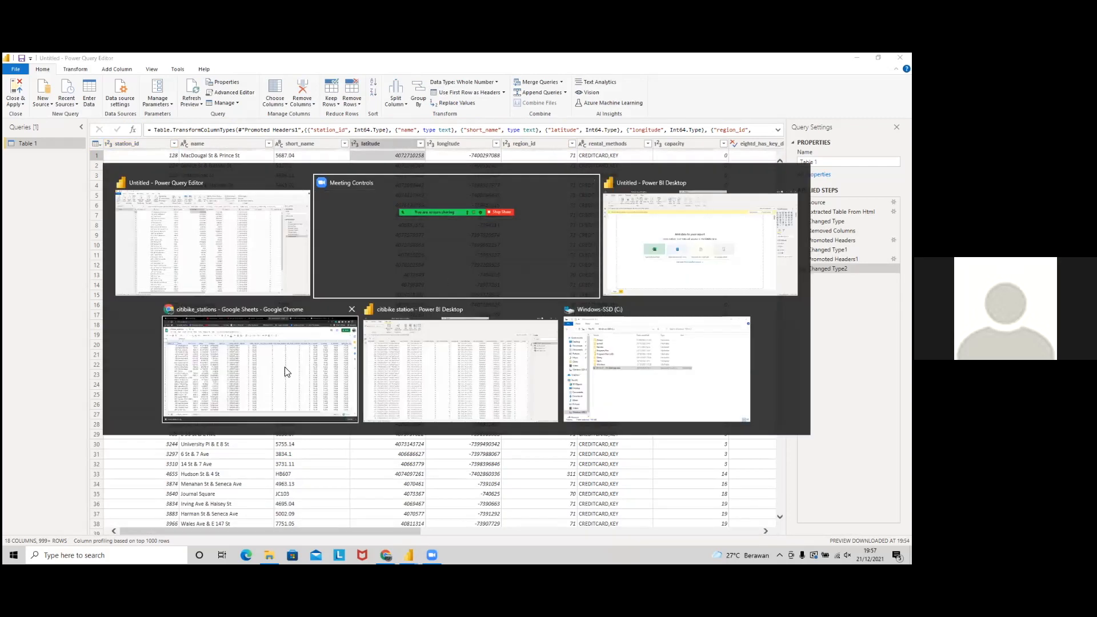
click(260, 251)
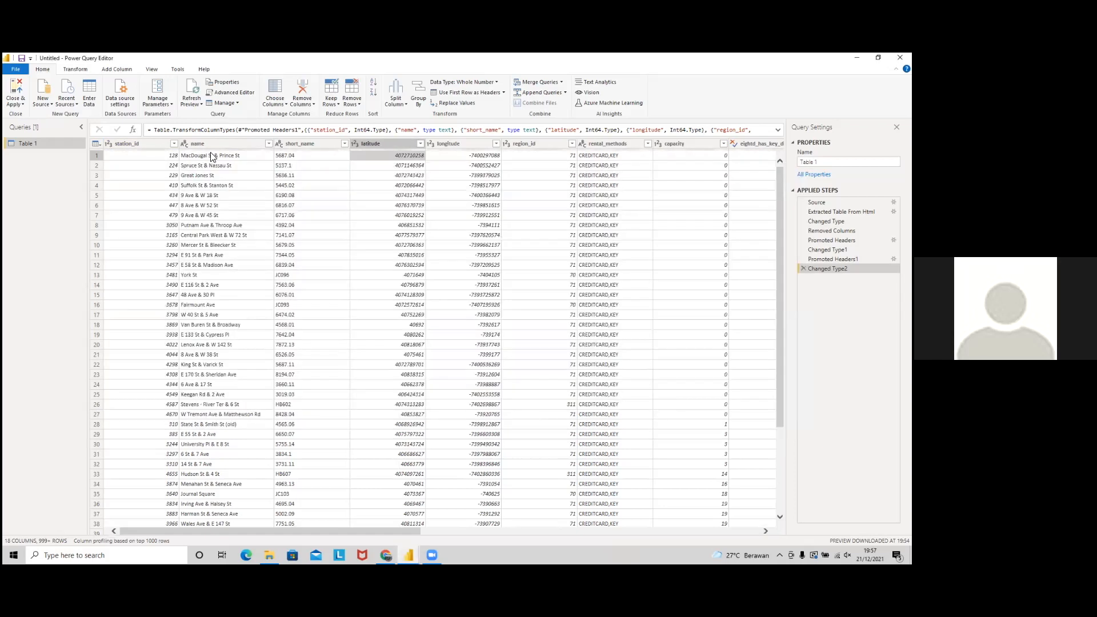
key(alt+Tab)
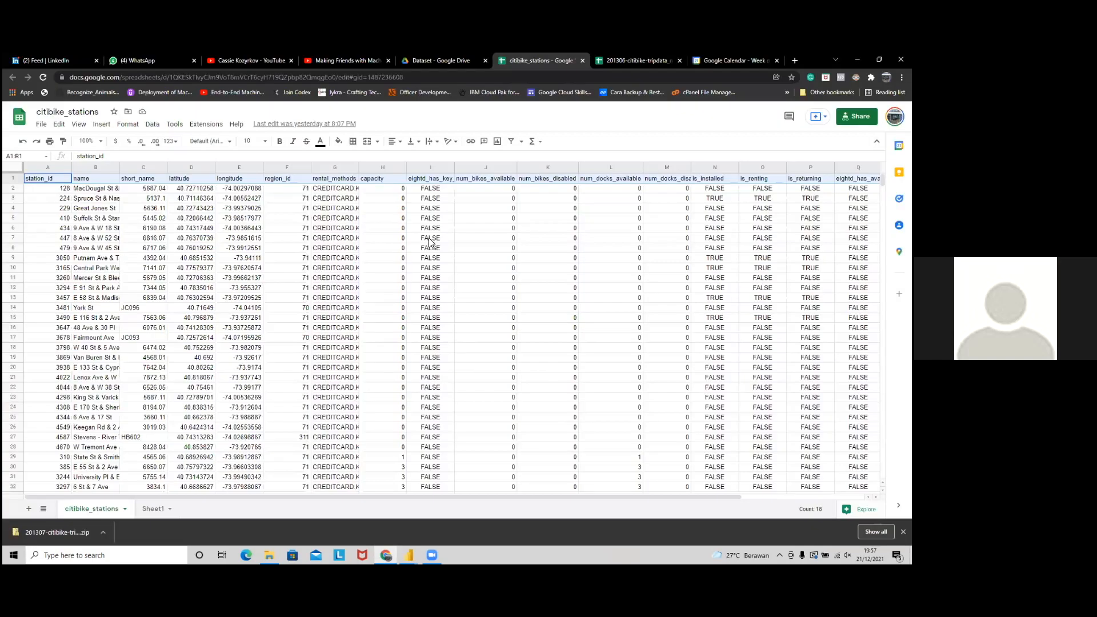
click(429, 238)
click(187, 192)
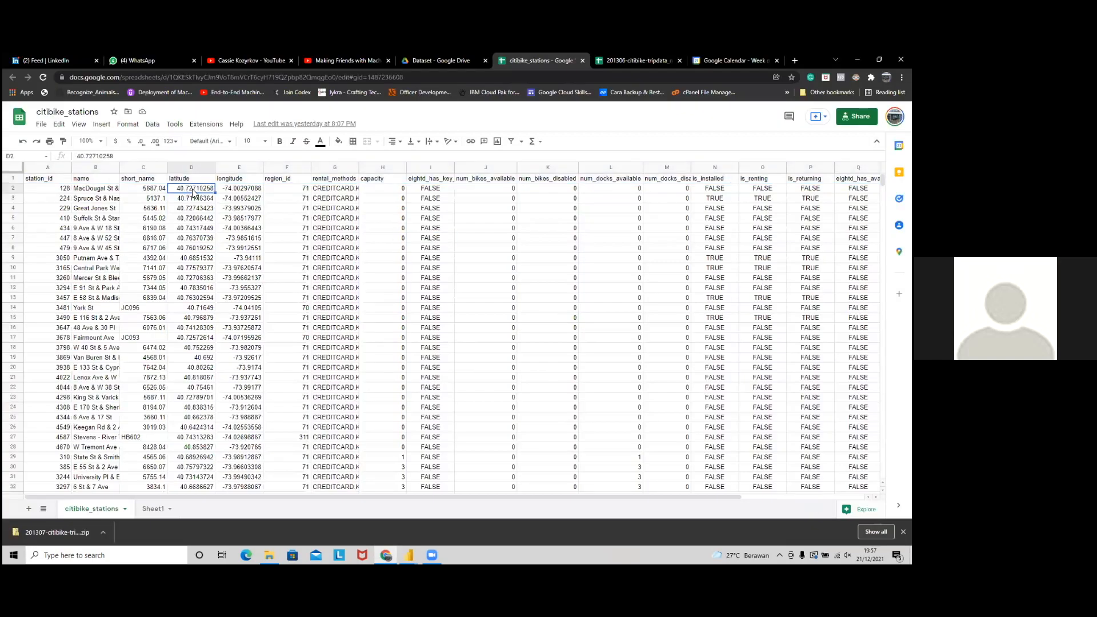
key(alt+Tab)
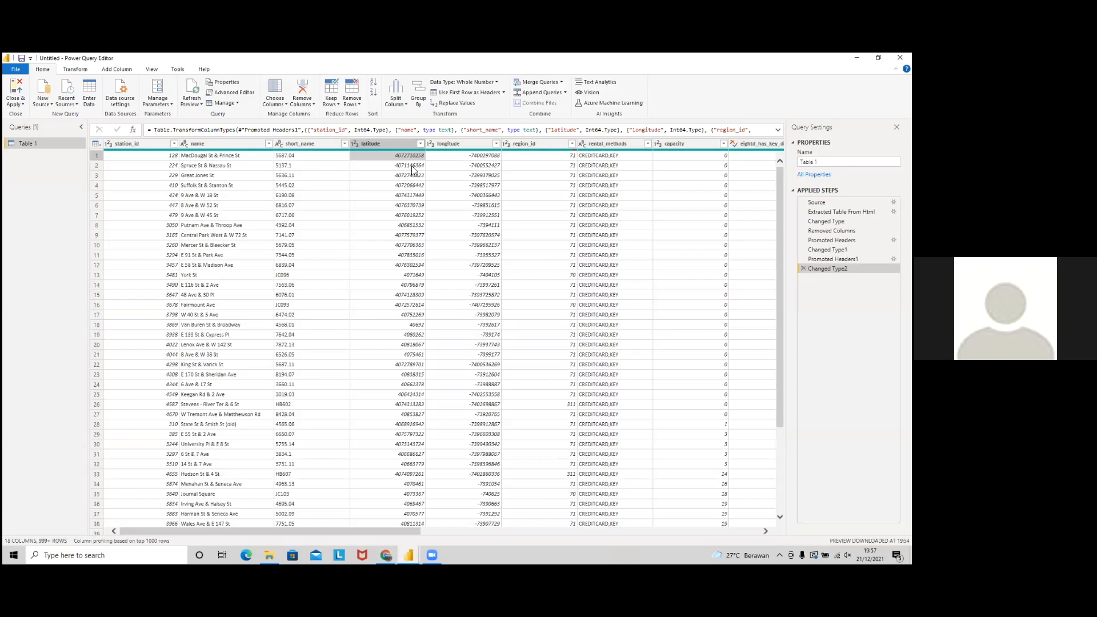
Step: Change latitude and longitude to Text, replacing the existing type conversion
click(371, 143)
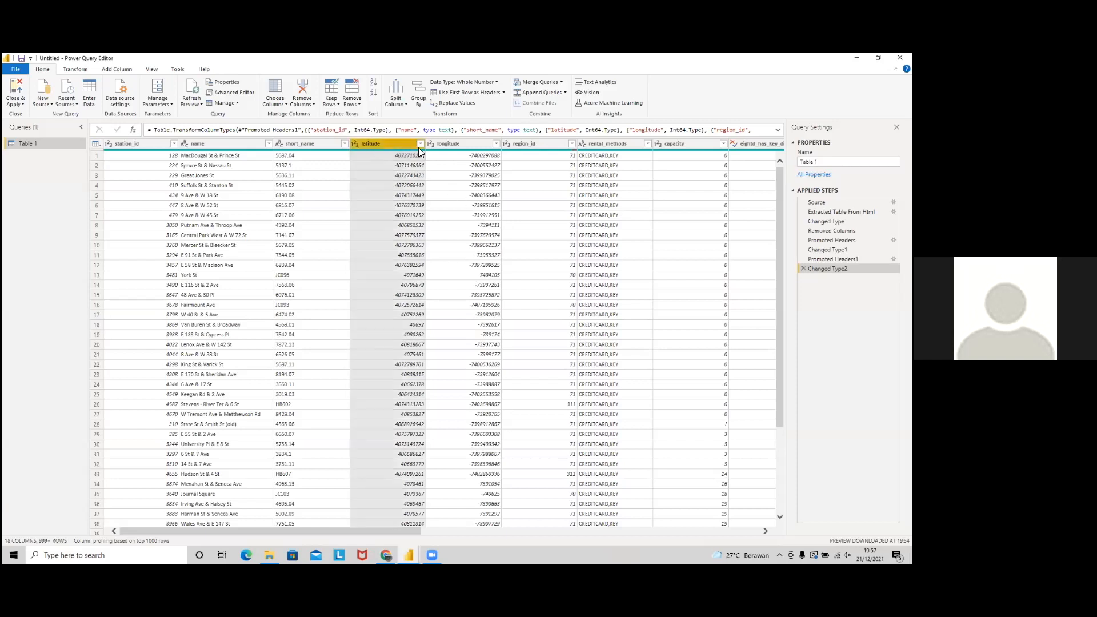
ctrl+click(452, 144)
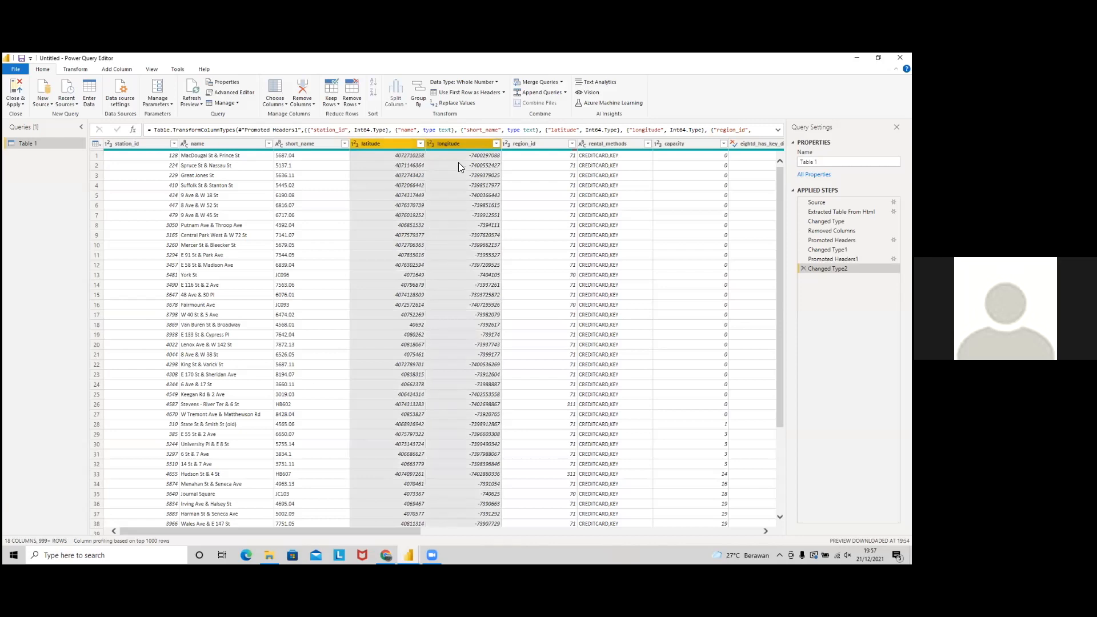
click(489, 82)
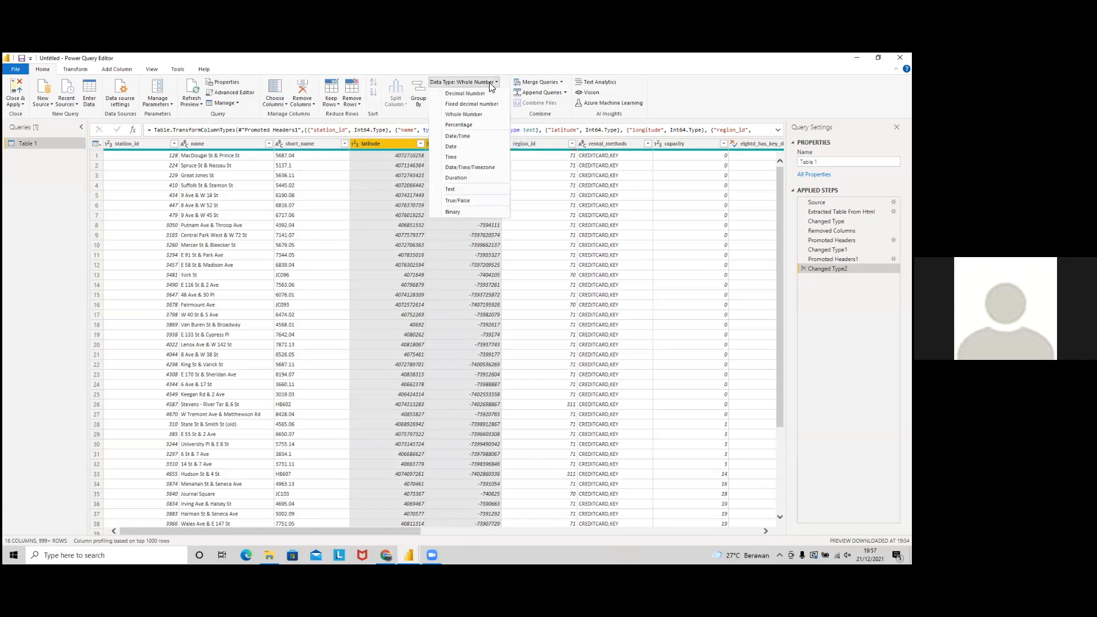
click(472, 190)
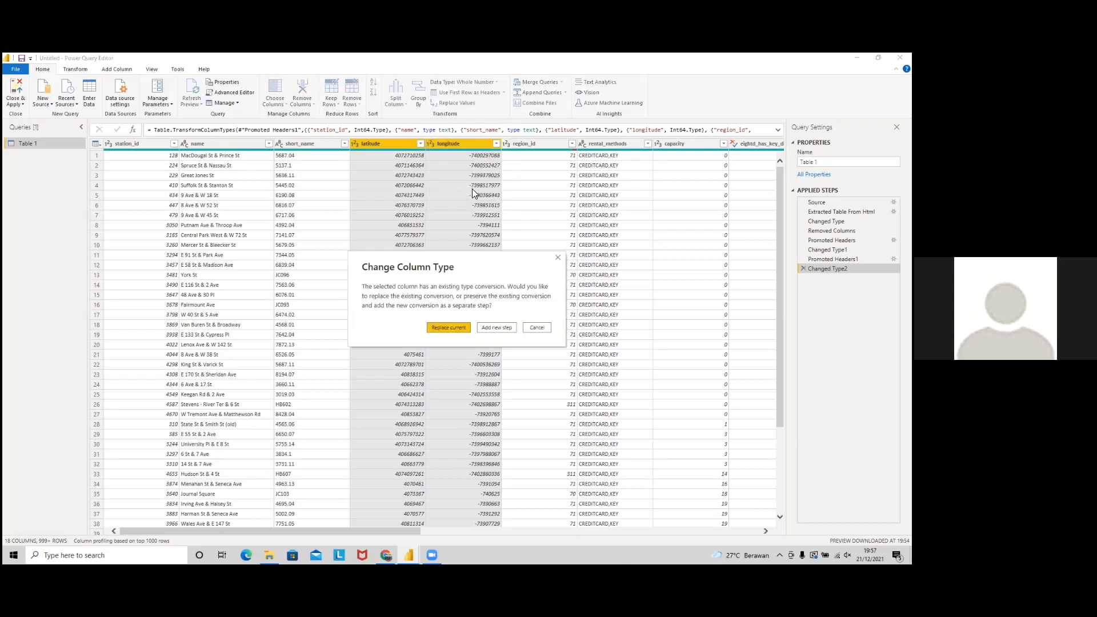
click(456, 326)
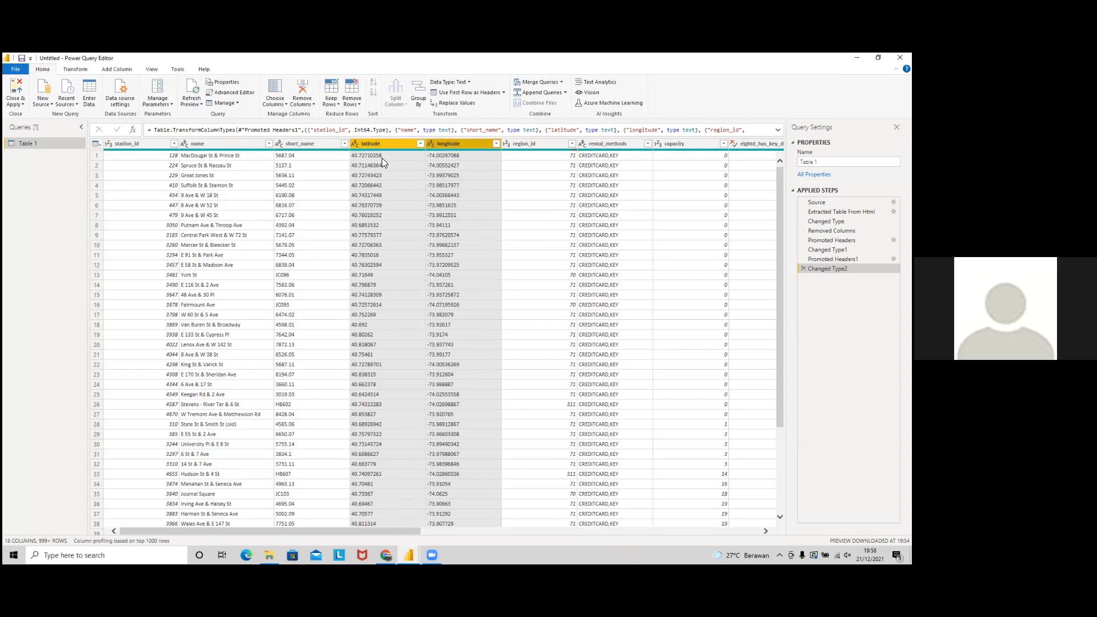
Step: Replace '.' with ',' in the latitude and longitude columns
click(467, 105)
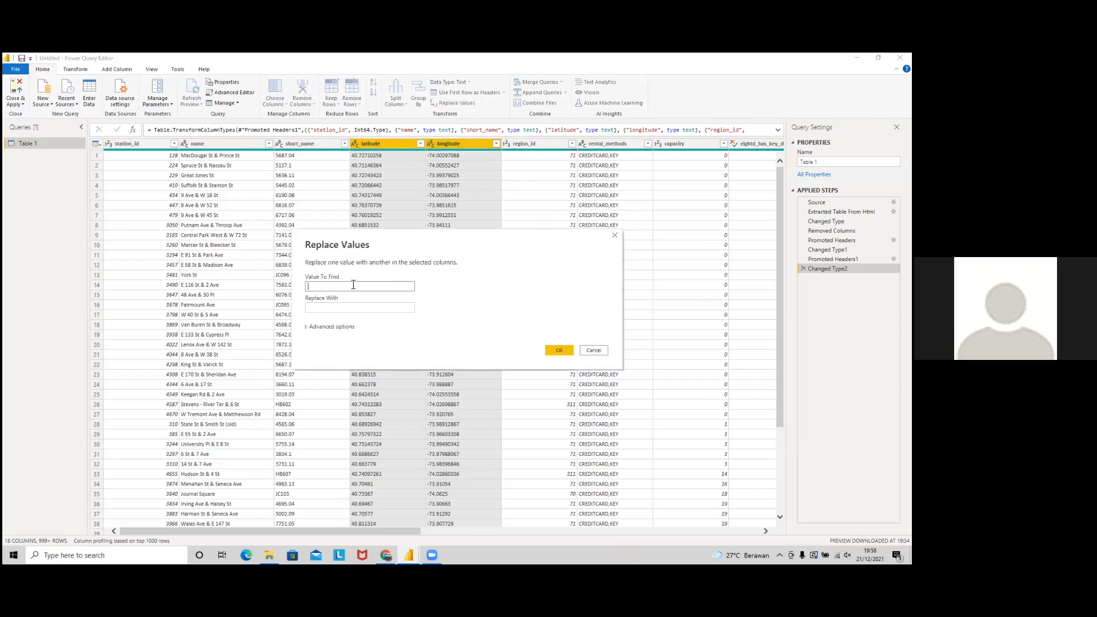
text(.)
click(354, 308)
text(,)
click(550, 350)
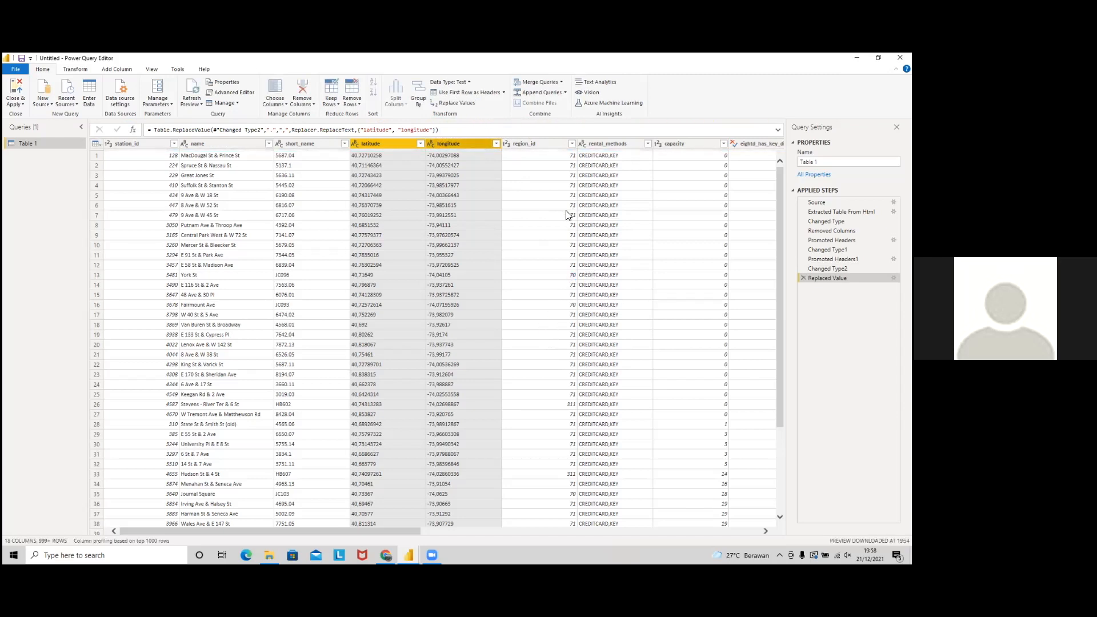
Step: Convert latitude and longitude to Decimal Number and check the converted values
click(464, 82)
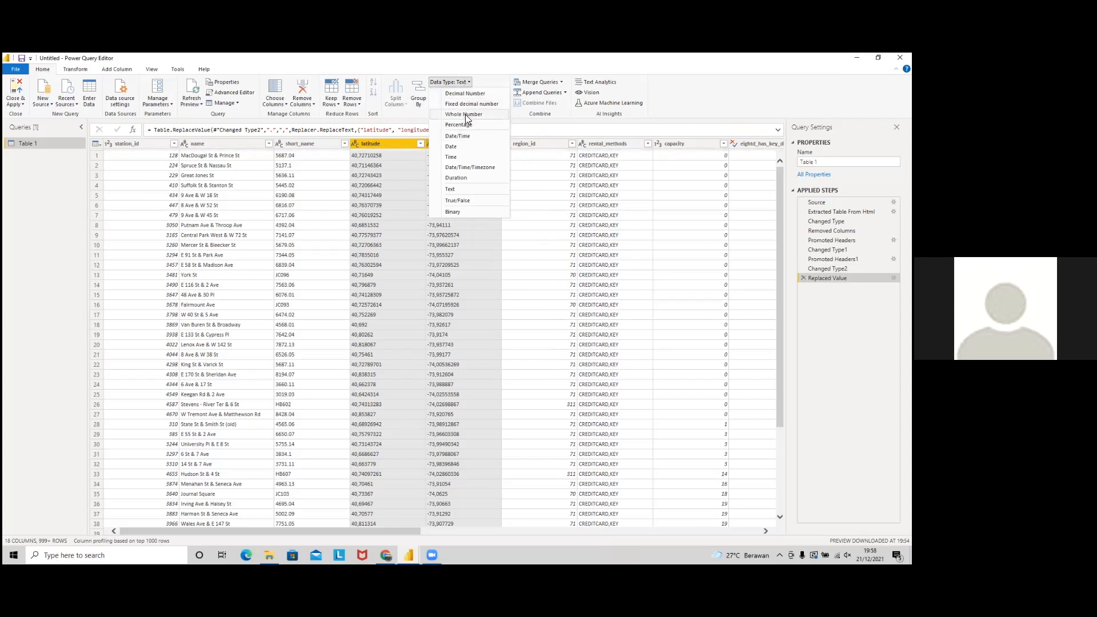
click(475, 92)
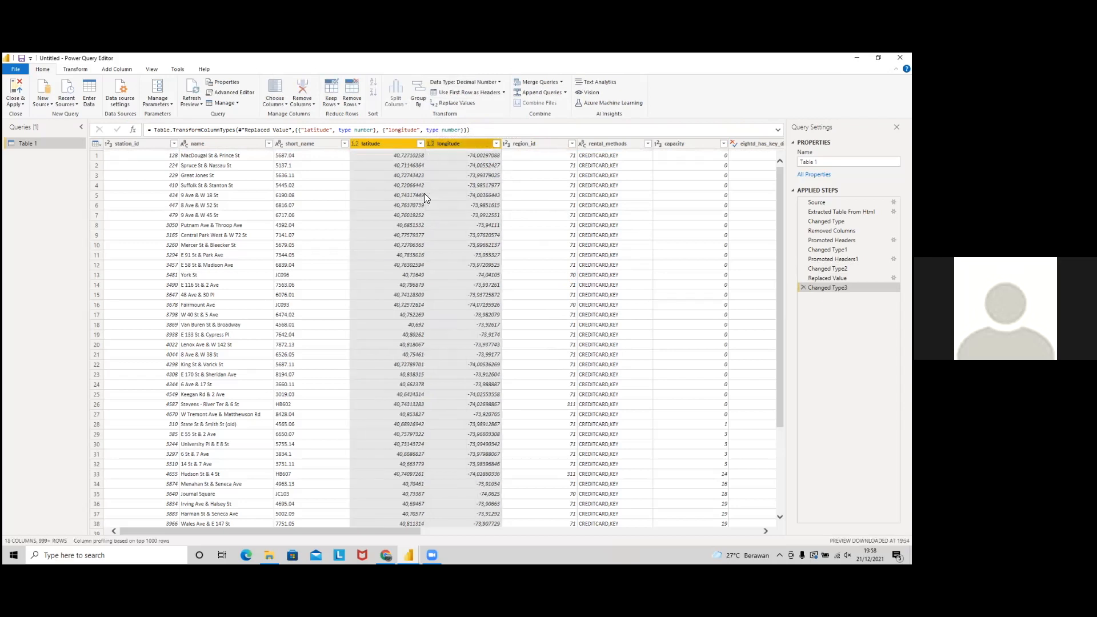
click(476, 156)
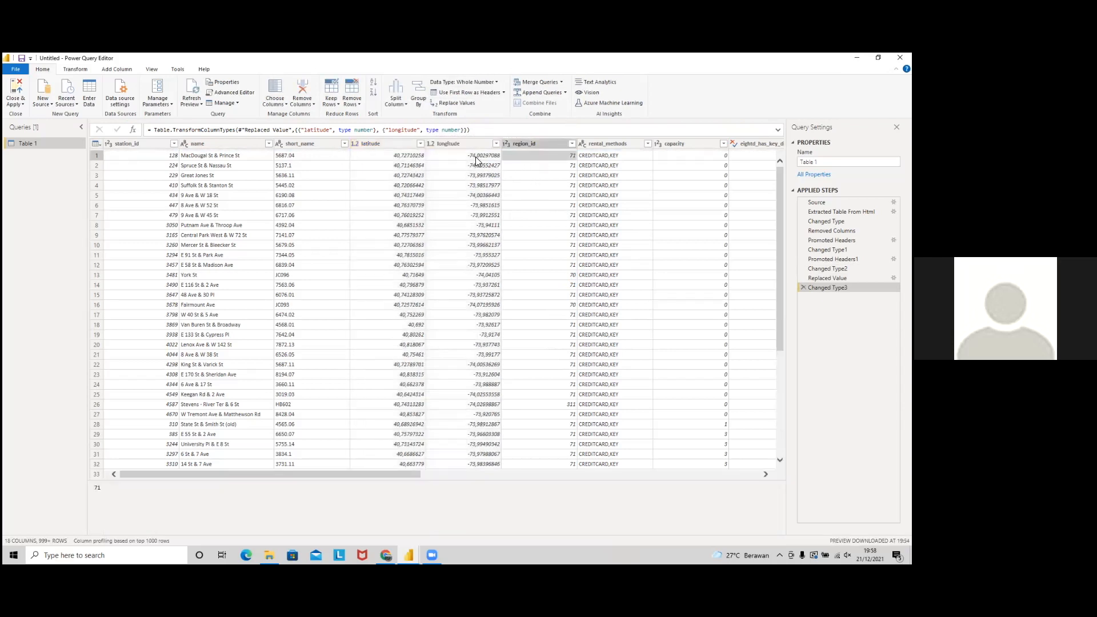
click(418, 156)
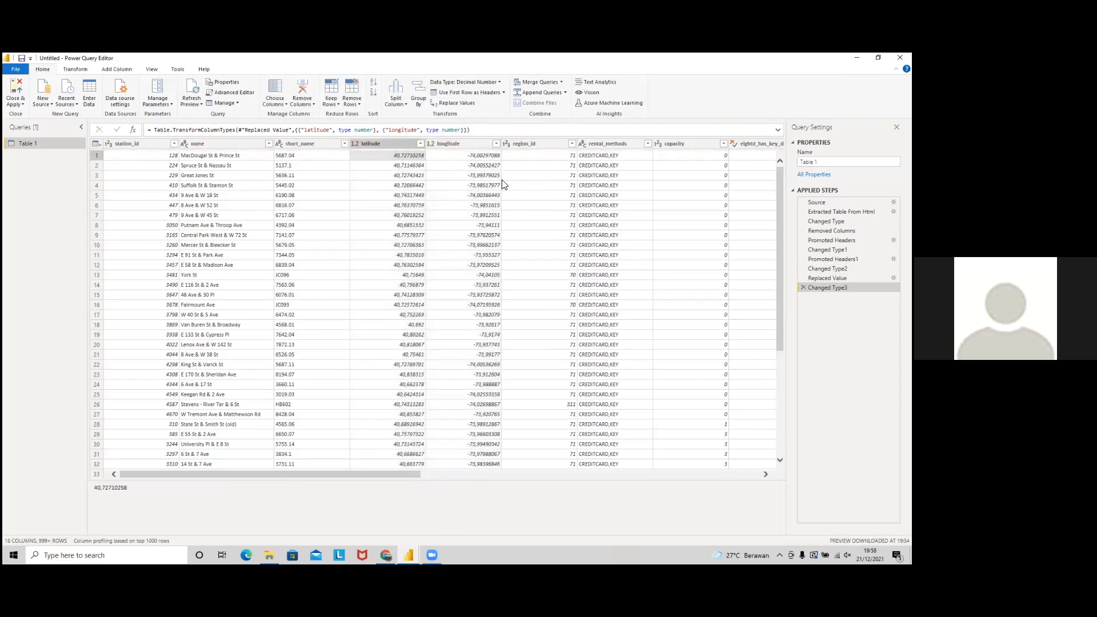
click(461, 157)
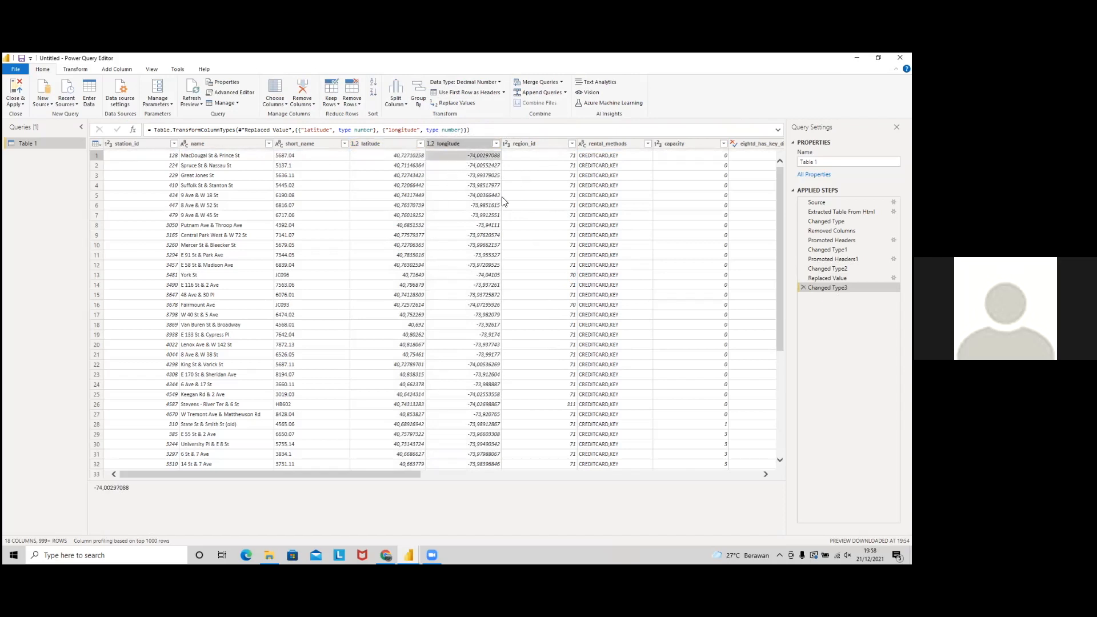
drag(382, 474, 317, 455)
click(11, 106)
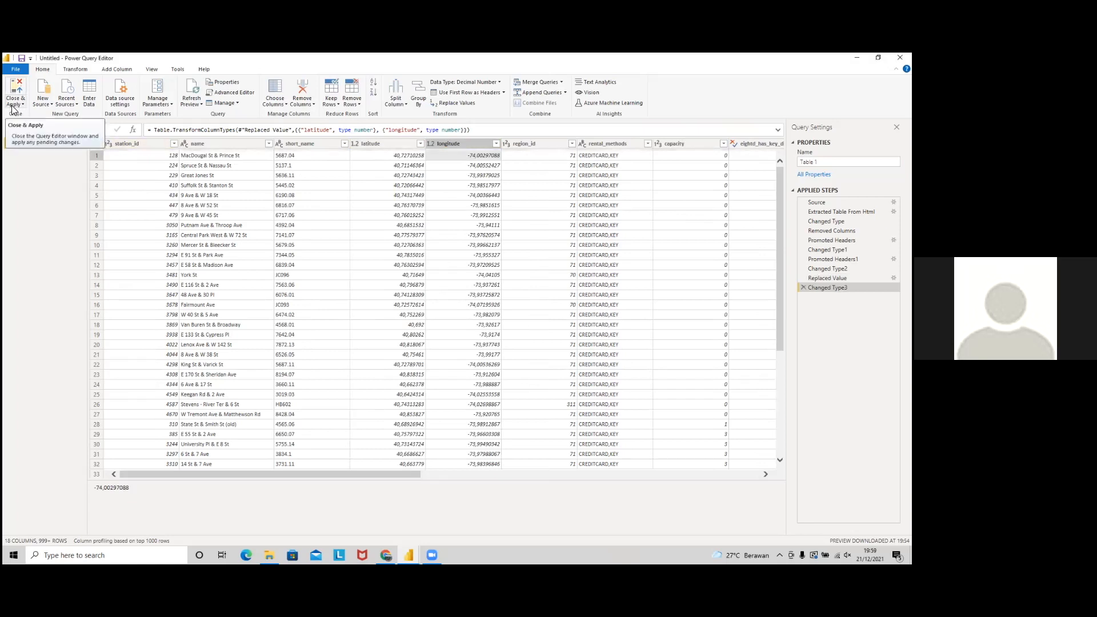
click(19, 106)
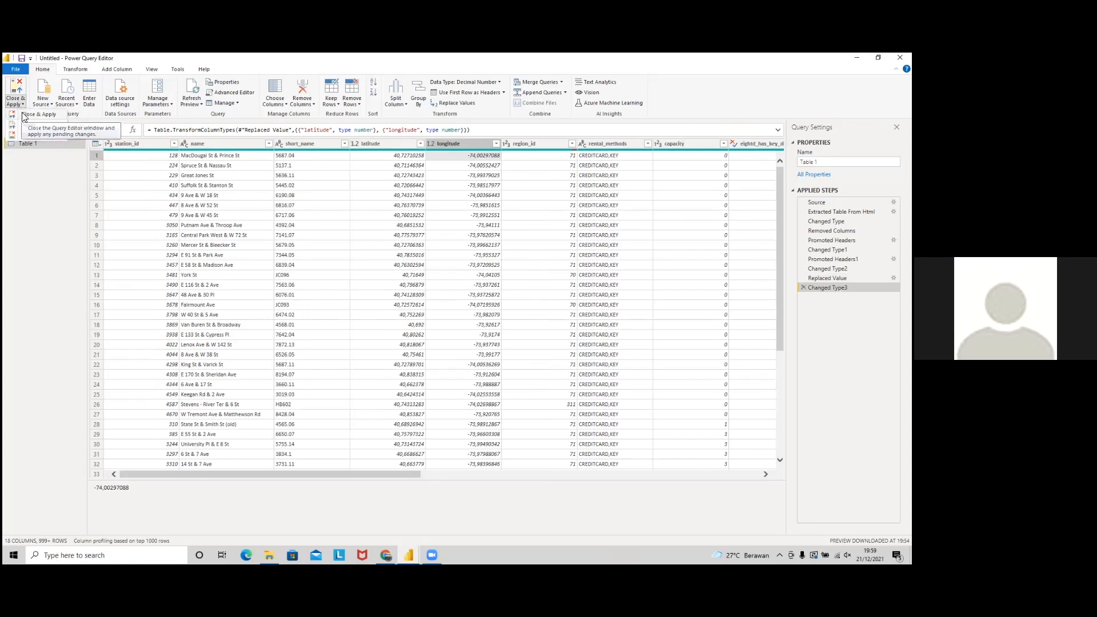
Step: Close and apply the query to load Table 1, then show the citibike_stations sheet in Chrome
click(24, 116)
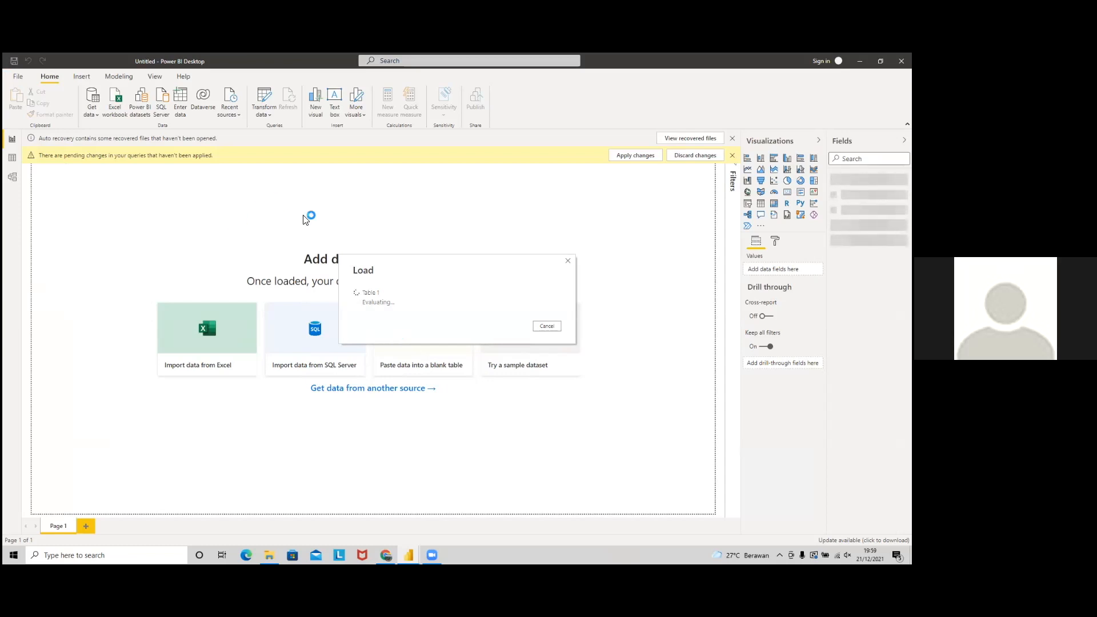
double_click(366, 271)
click(438, 239)
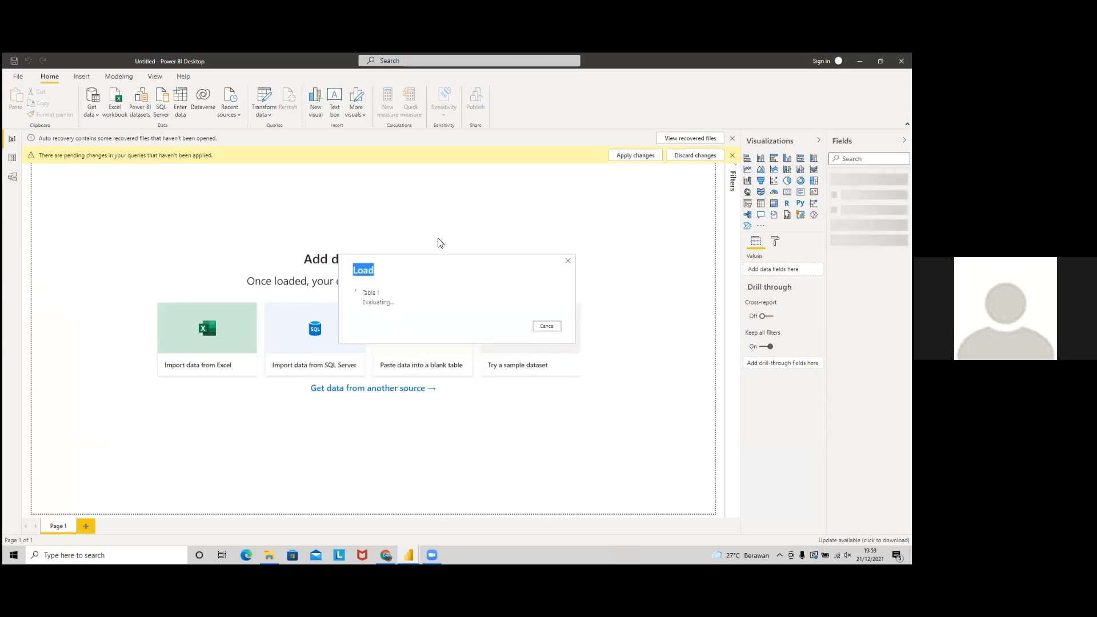
click(415, 282)
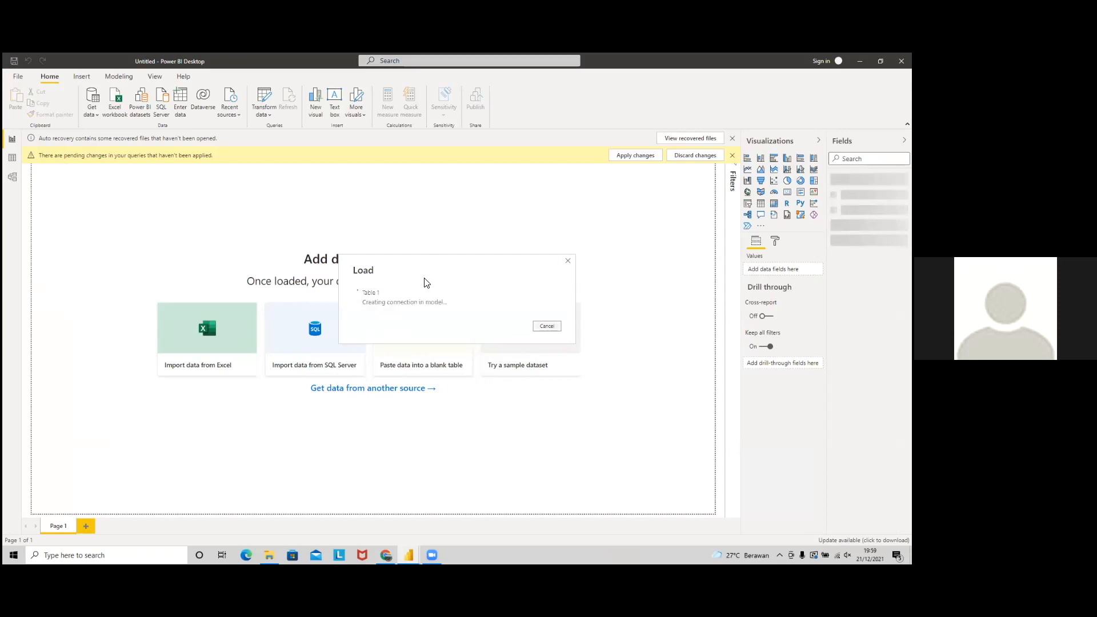
click(386, 555)
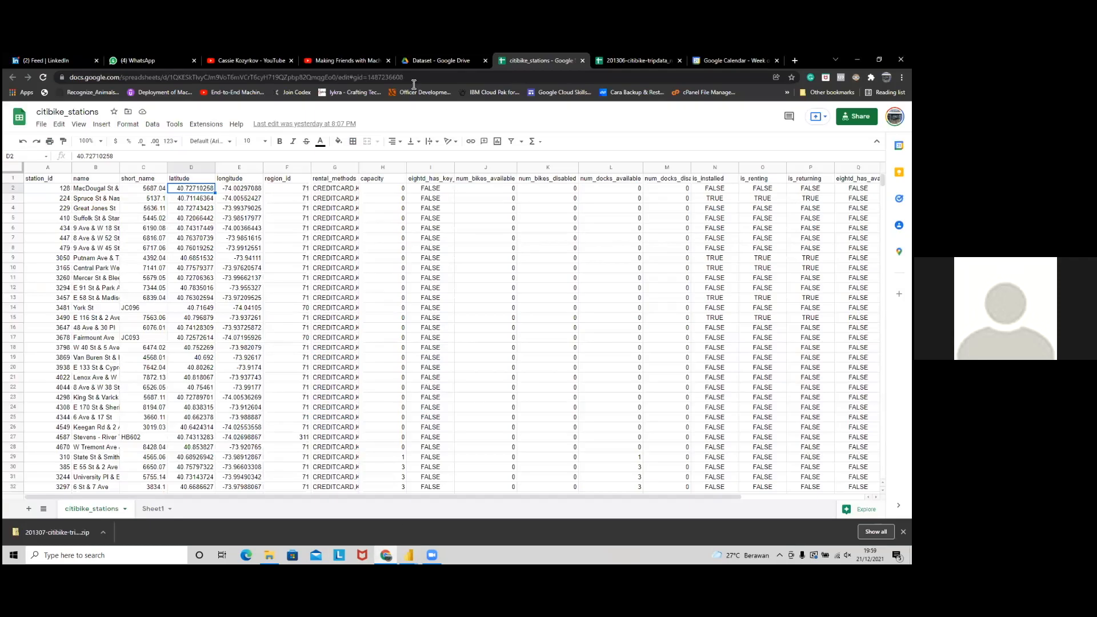
Step: Switch to the 201306-citibike-tripdata_new spreadsheet and start File > Share > Share with others
click(612, 64)
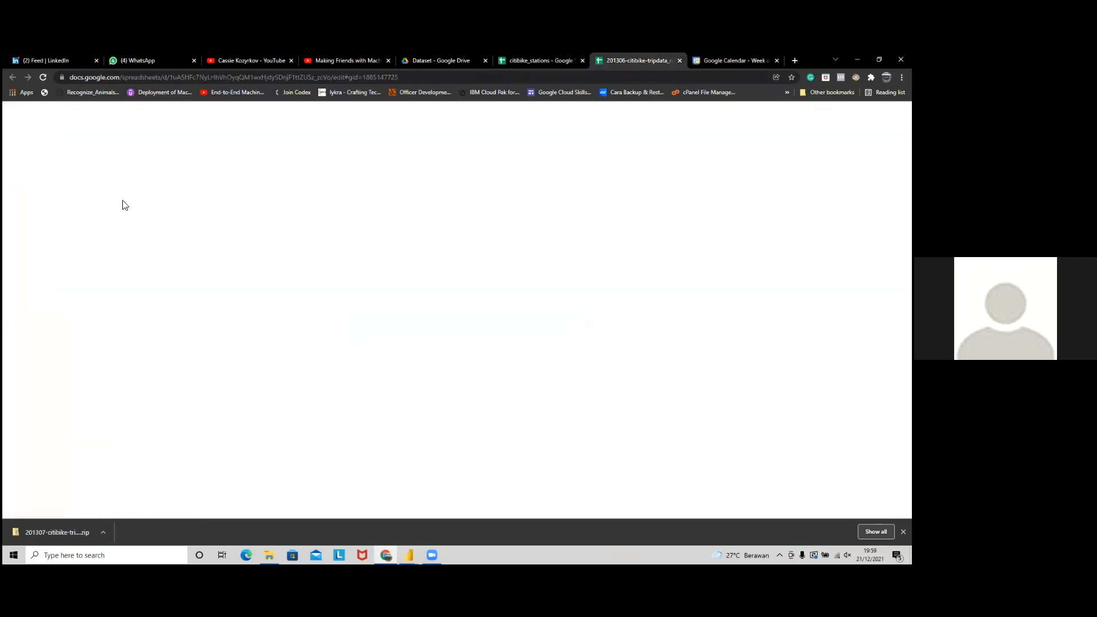
click(61, 181)
click(145, 187)
click(54, 181)
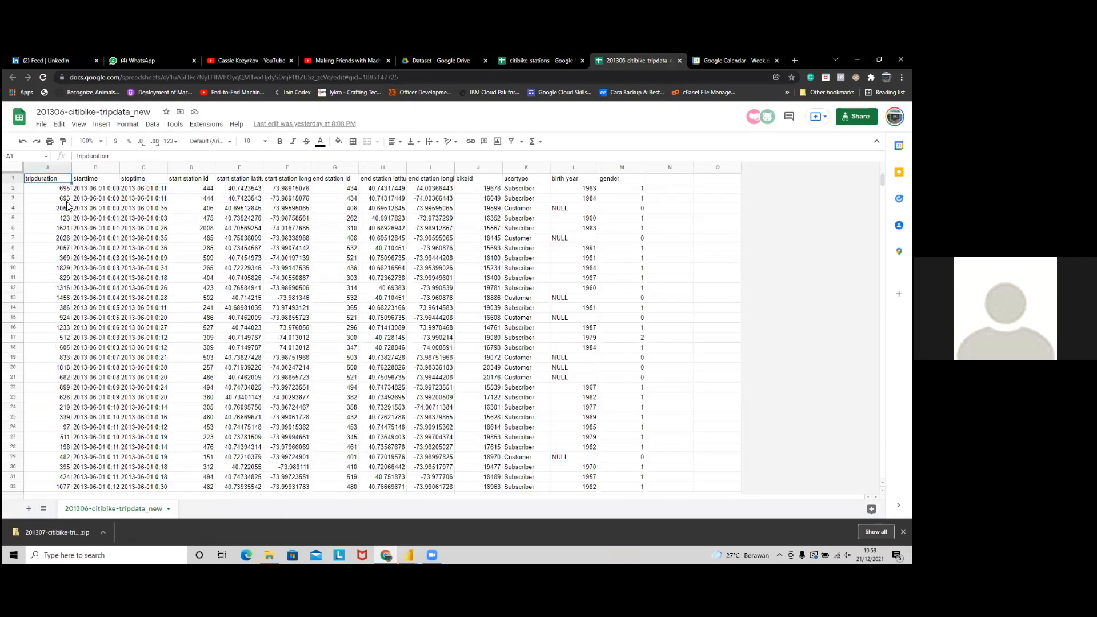
click(41, 129)
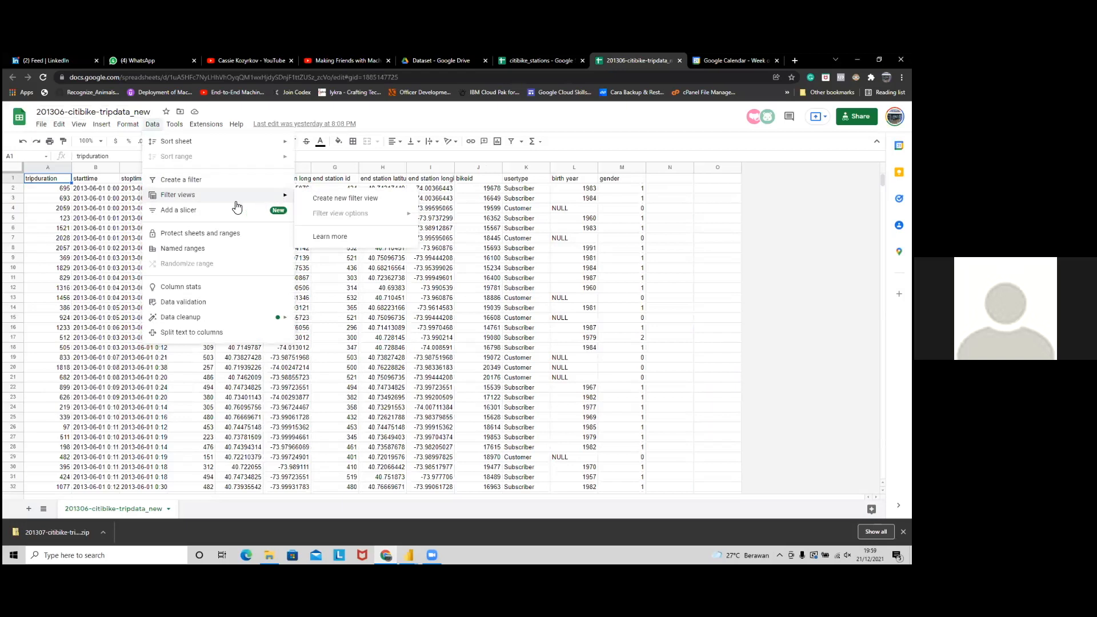
click(89, 189)
click(89, 189)
click(41, 125)
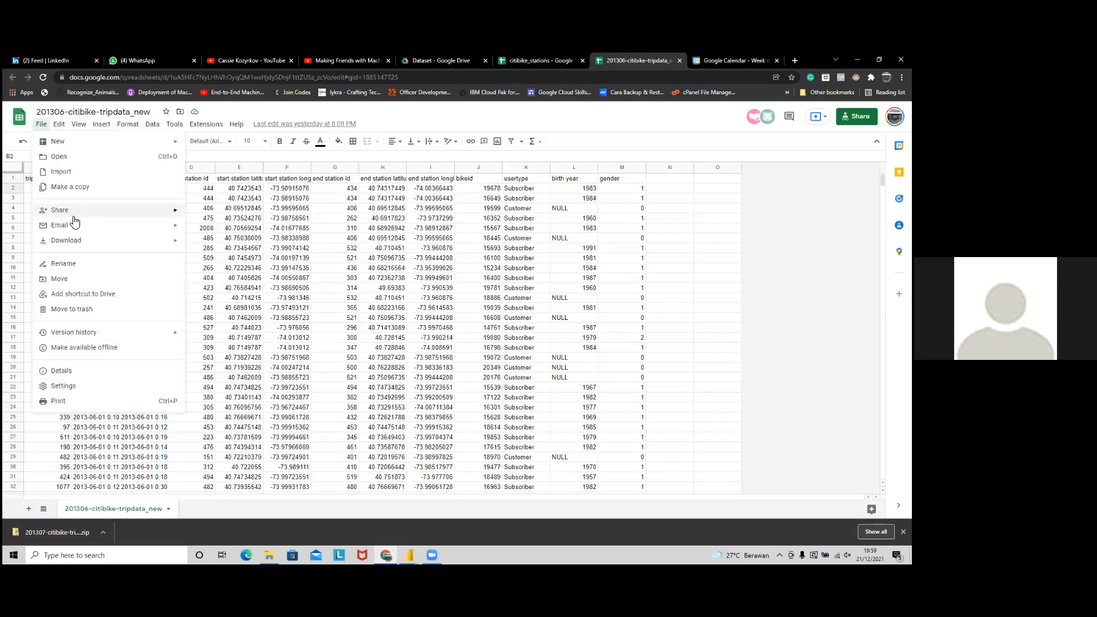
mouse_move(174, 217)
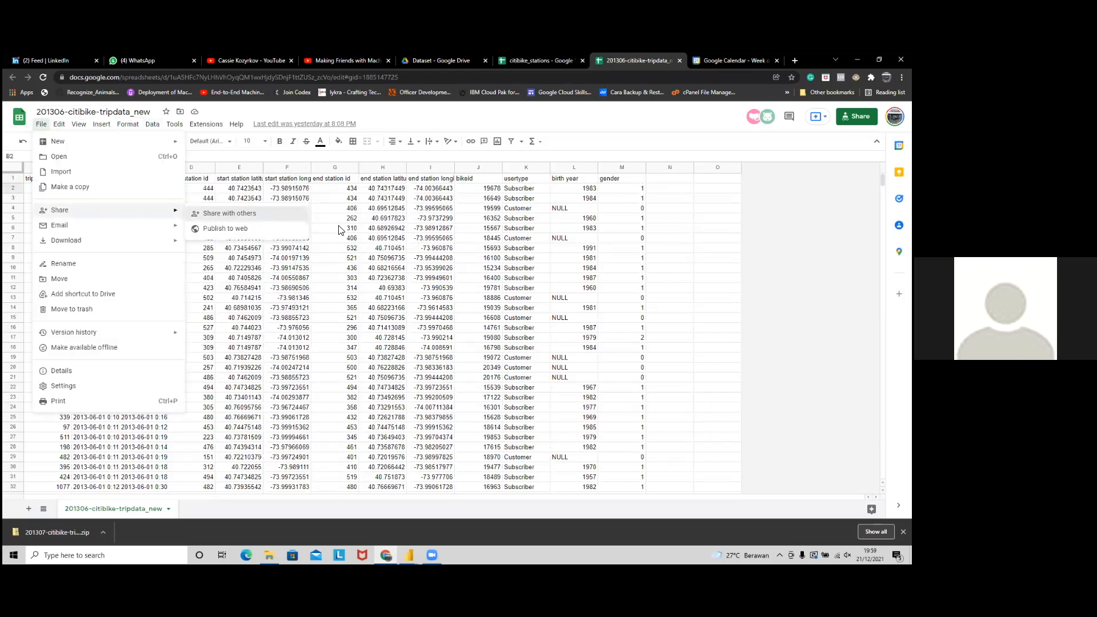
click(263, 213)
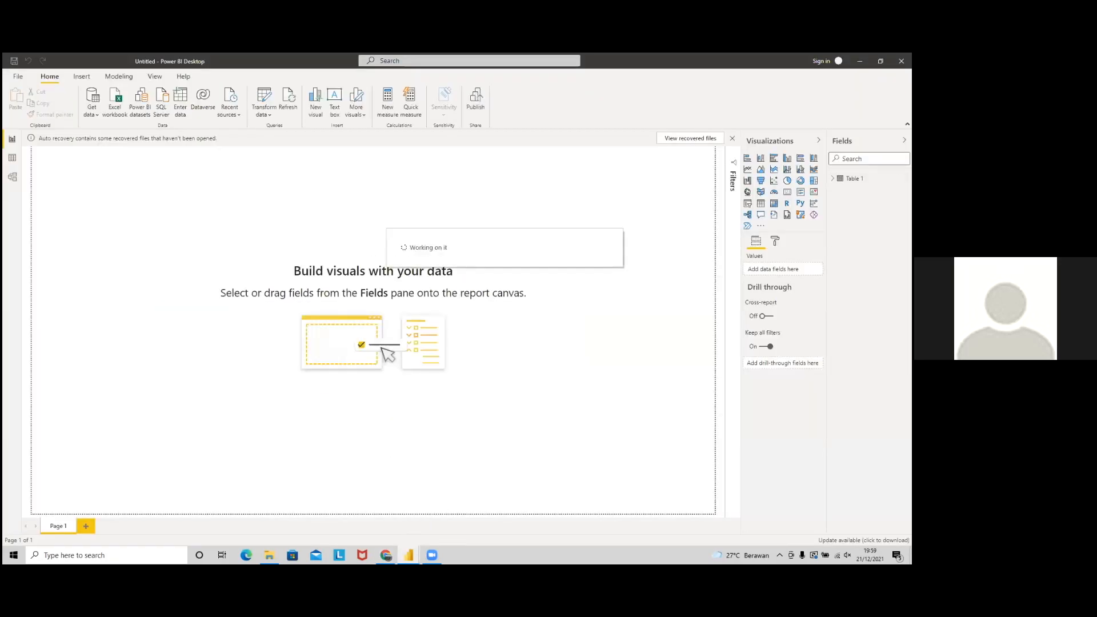
Step: Rename Table 1 in the Fields pane to citibike_station
click(833, 178)
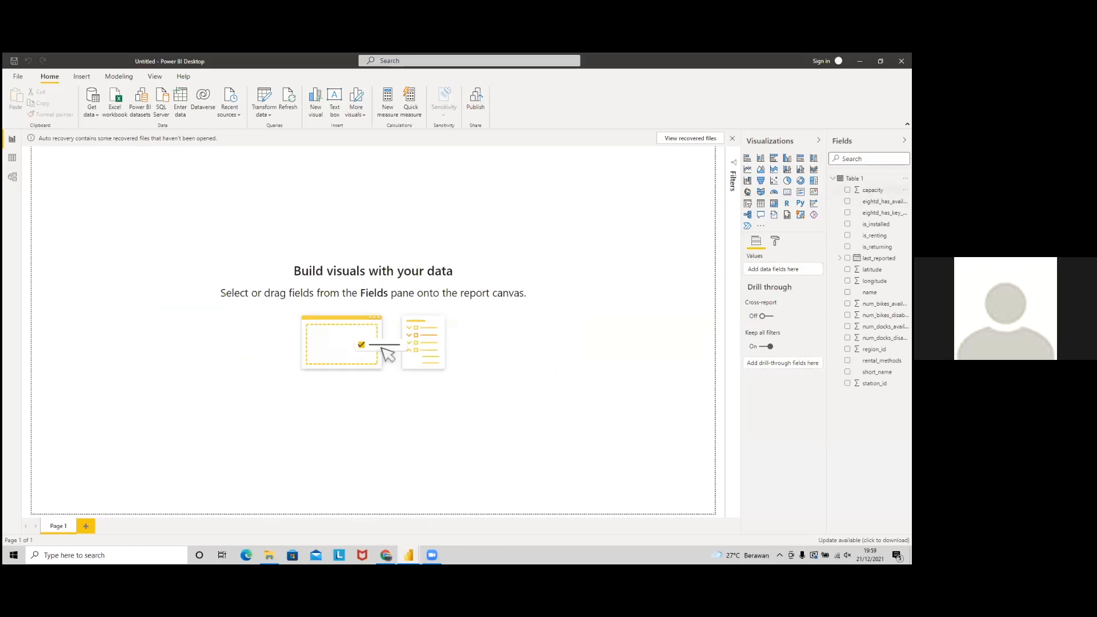
right_click(857, 178)
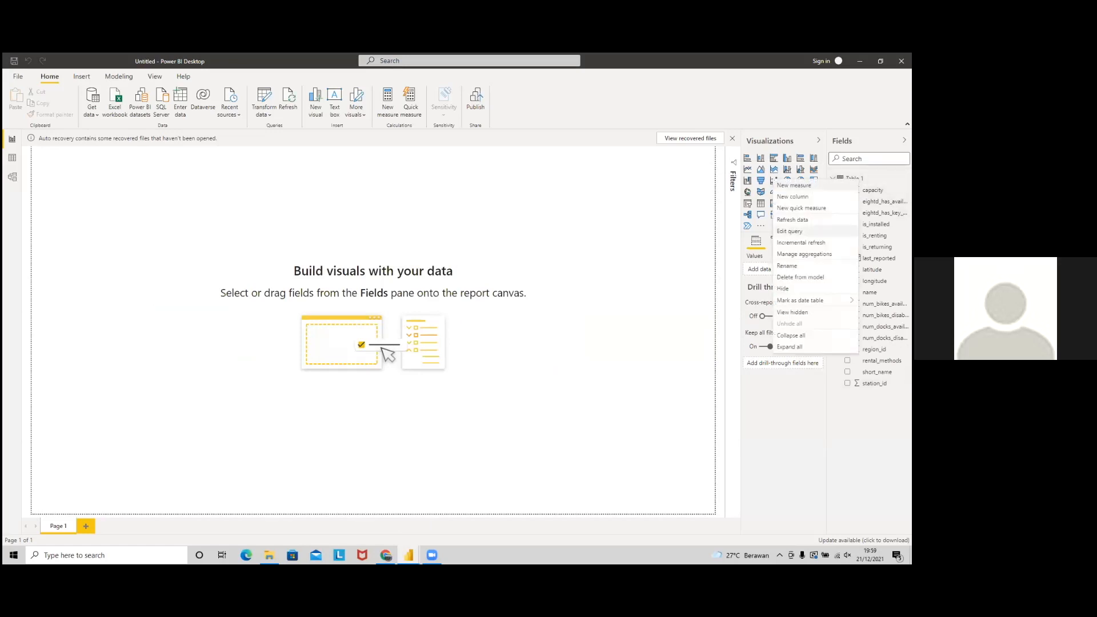
click(787, 265)
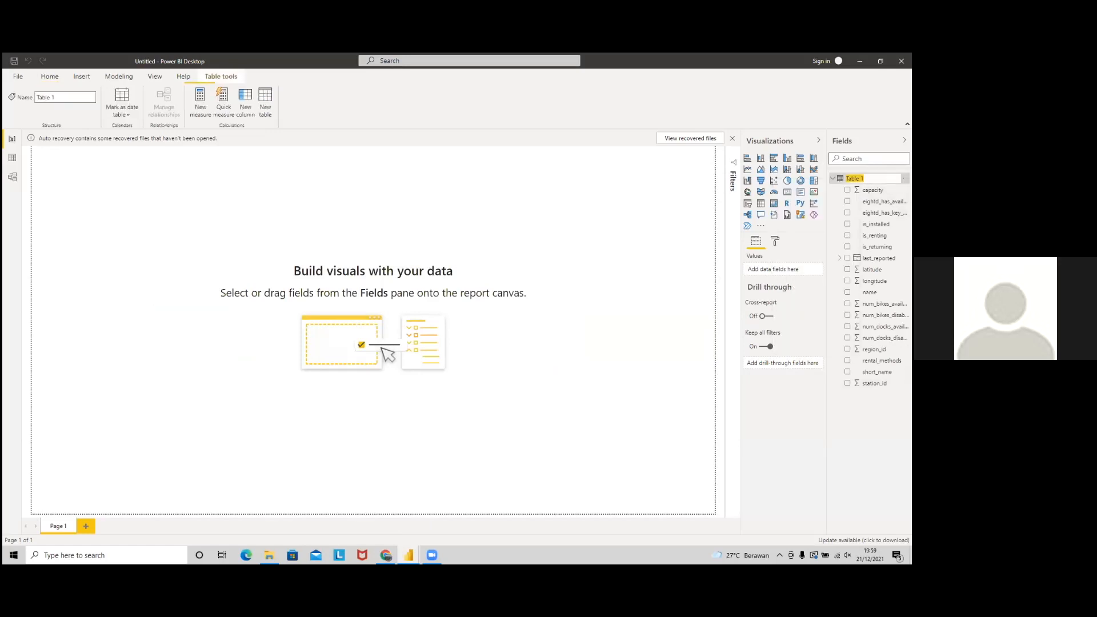
text(citibike_station)
key(Return)
click(483, 244)
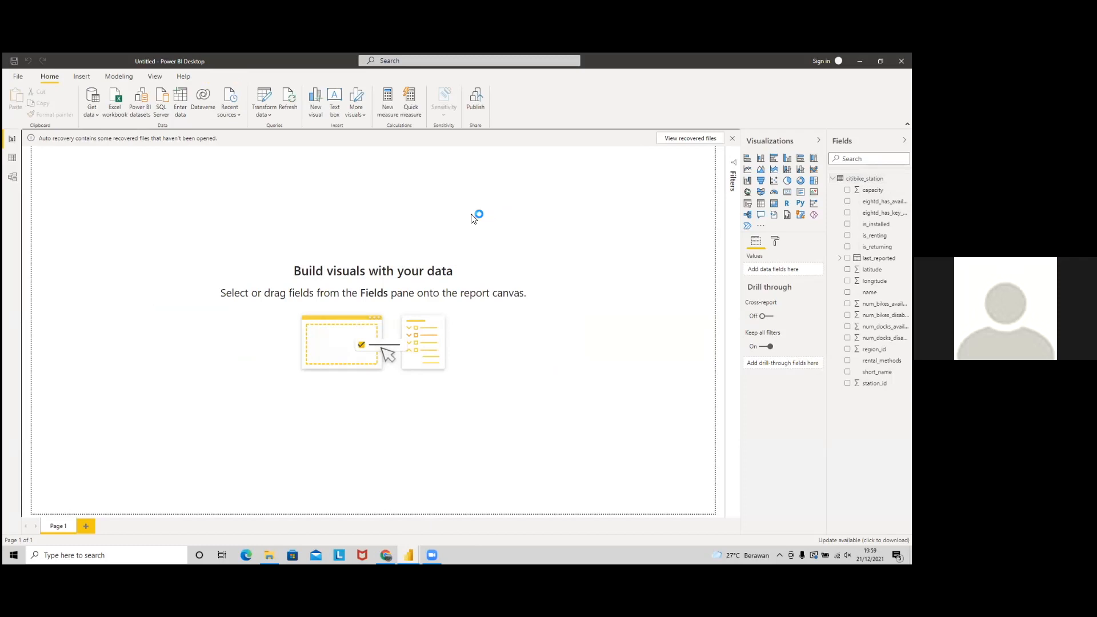
key(alt+Tab)
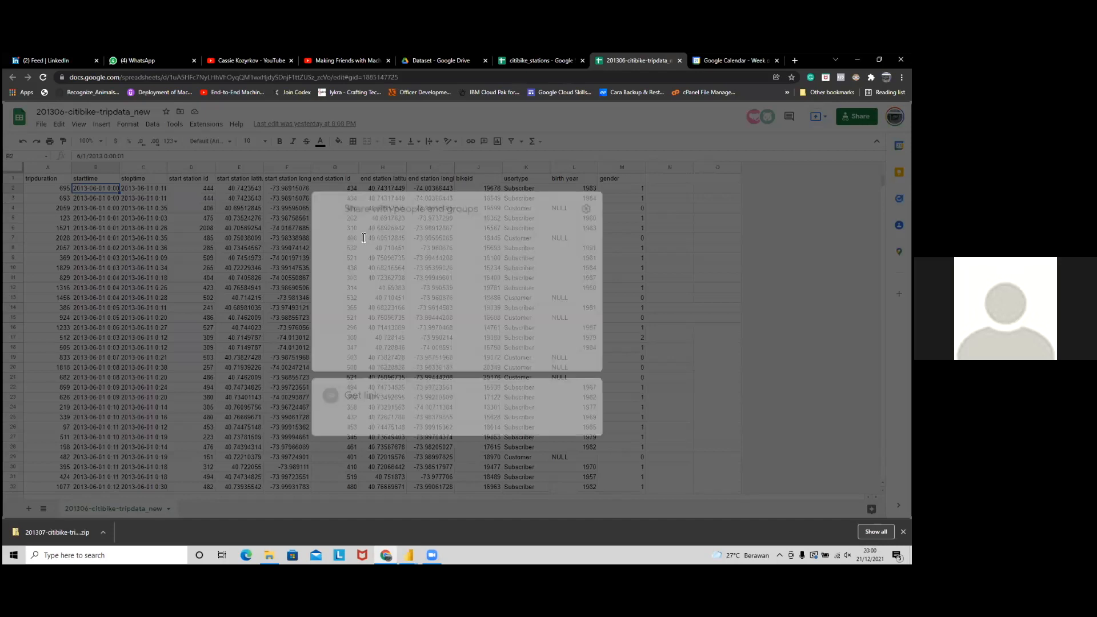
Step: Close sharing, then publish only the 201306-citibike-tripdata_new sheet to the web
click(482, 410)
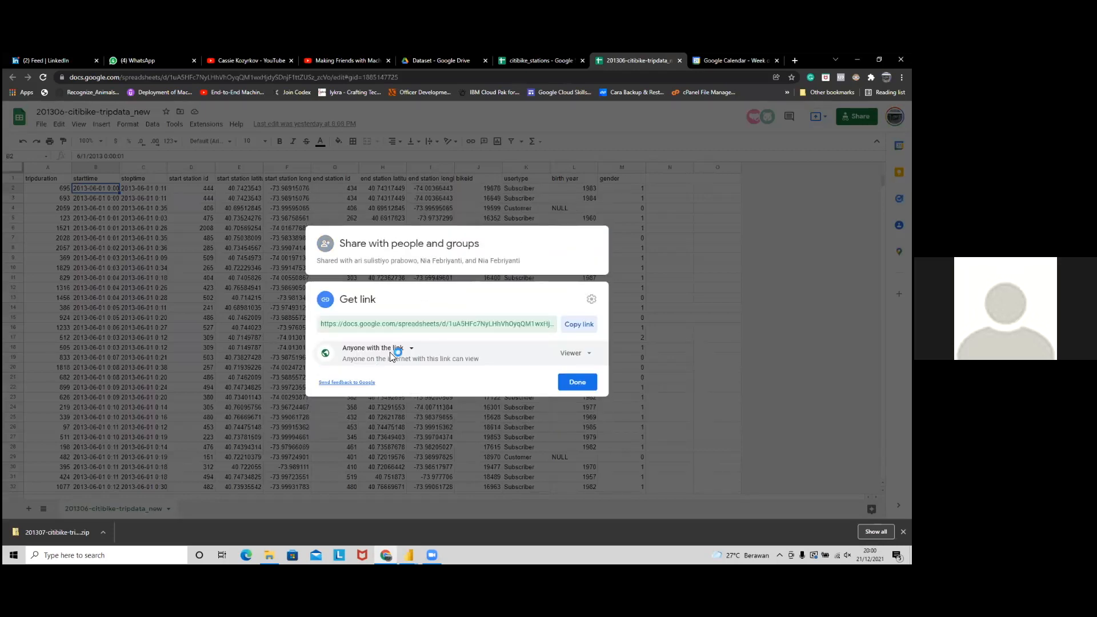
click(577, 382)
click(41, 127)
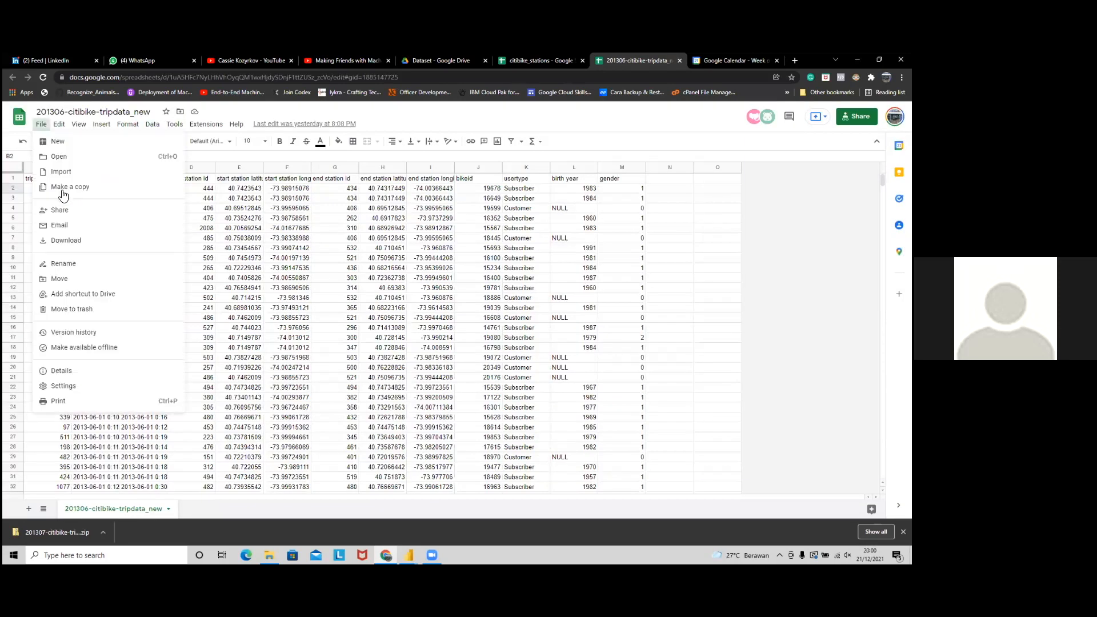
mouse_move(171, 211)
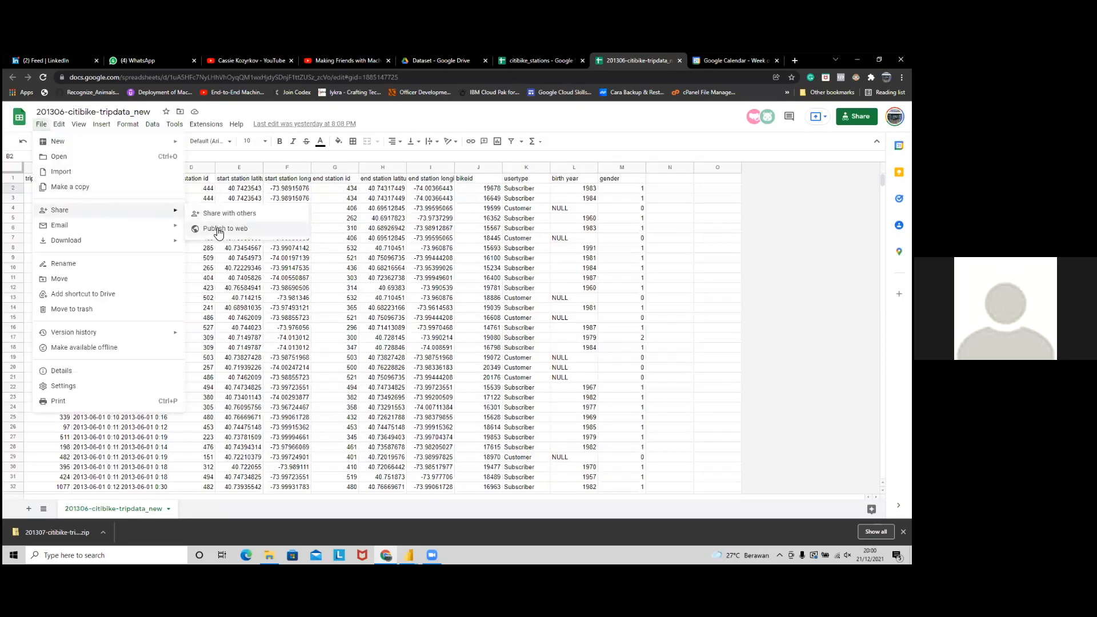
click(218, 229)
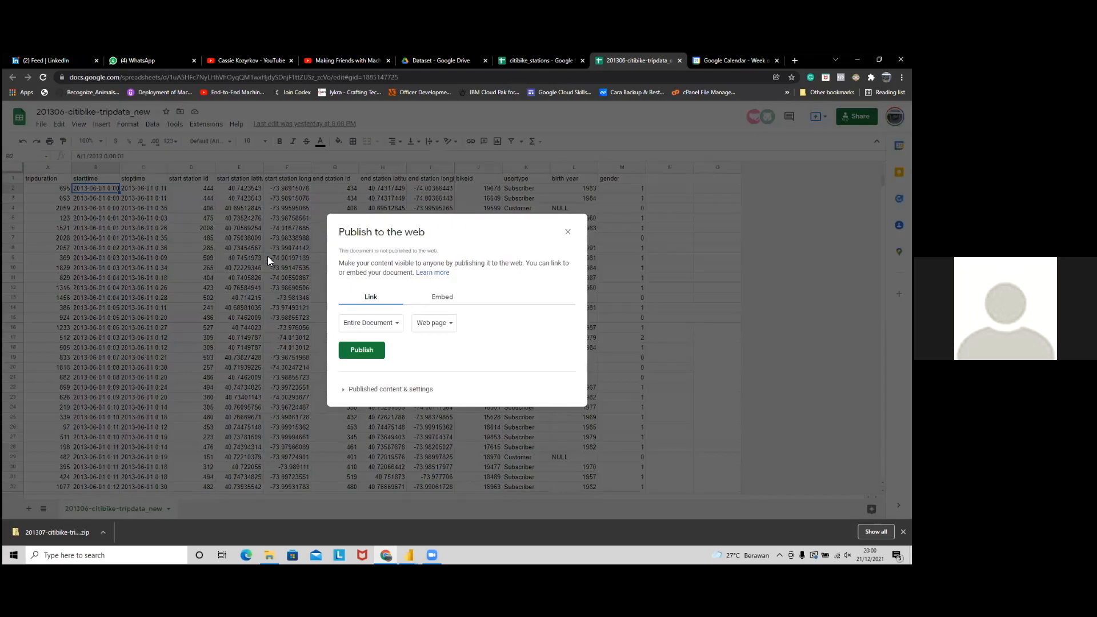
click(363, 323)
click(370, 346)
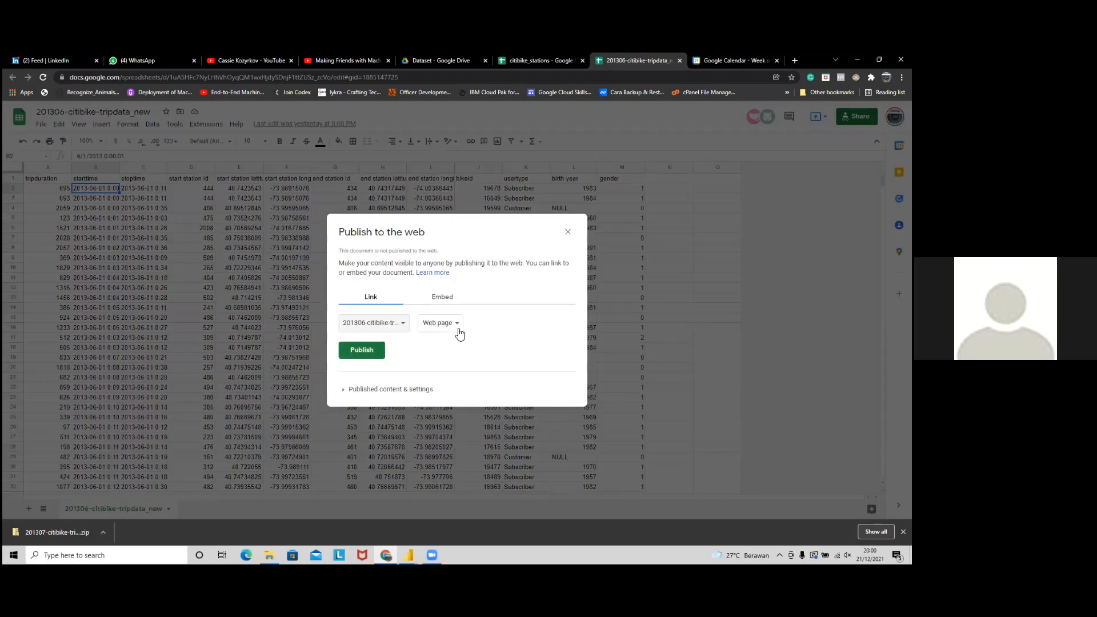
click(377, 354)
click(503, 130)
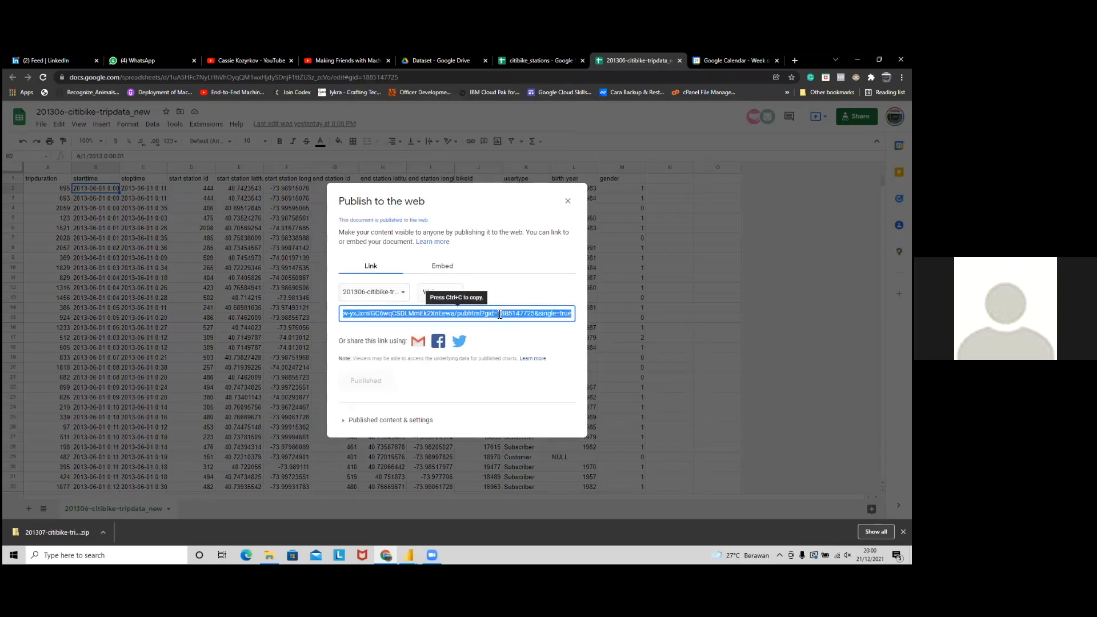
key(alt+Tab)
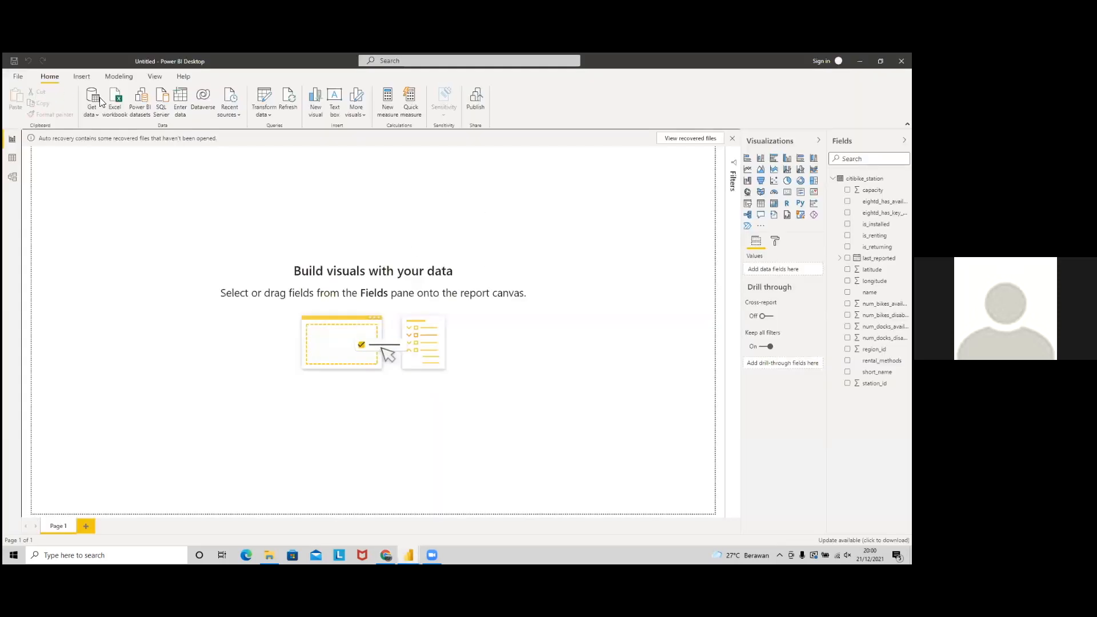
Step: Add the published sheet's link as a Web source with anonymous access at the full URL level
click(94, 112)
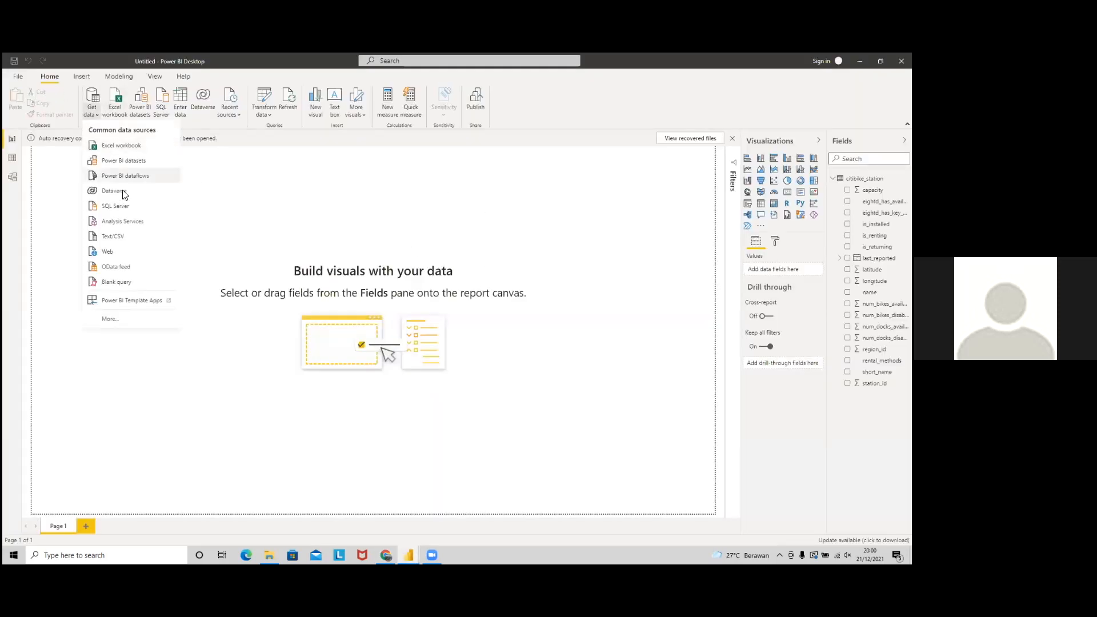
click(122, 253)
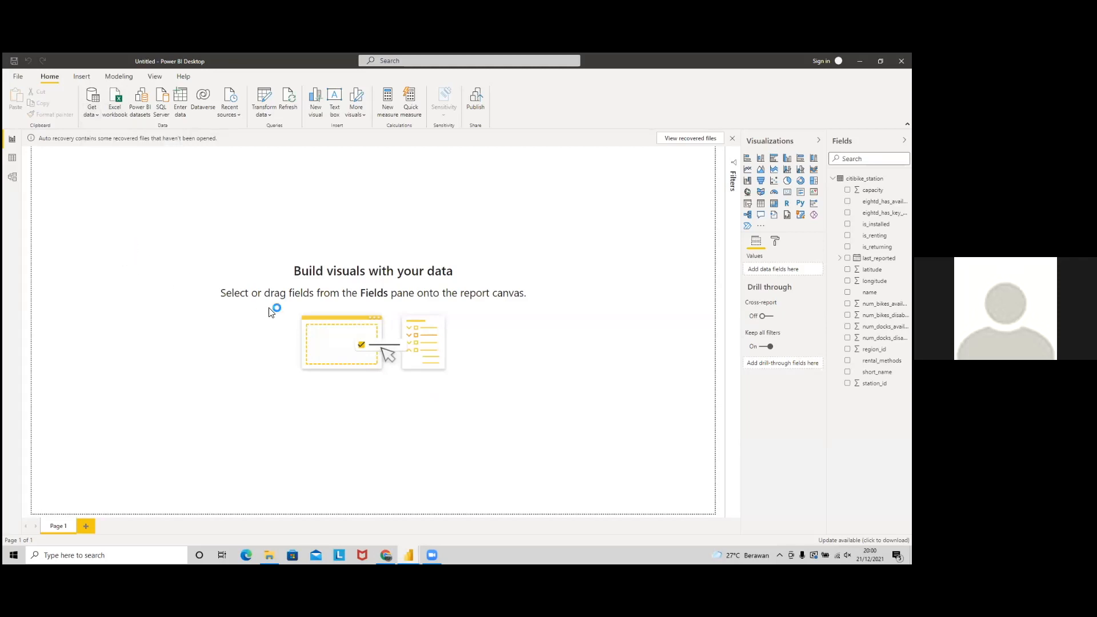
key(ctrl+v)
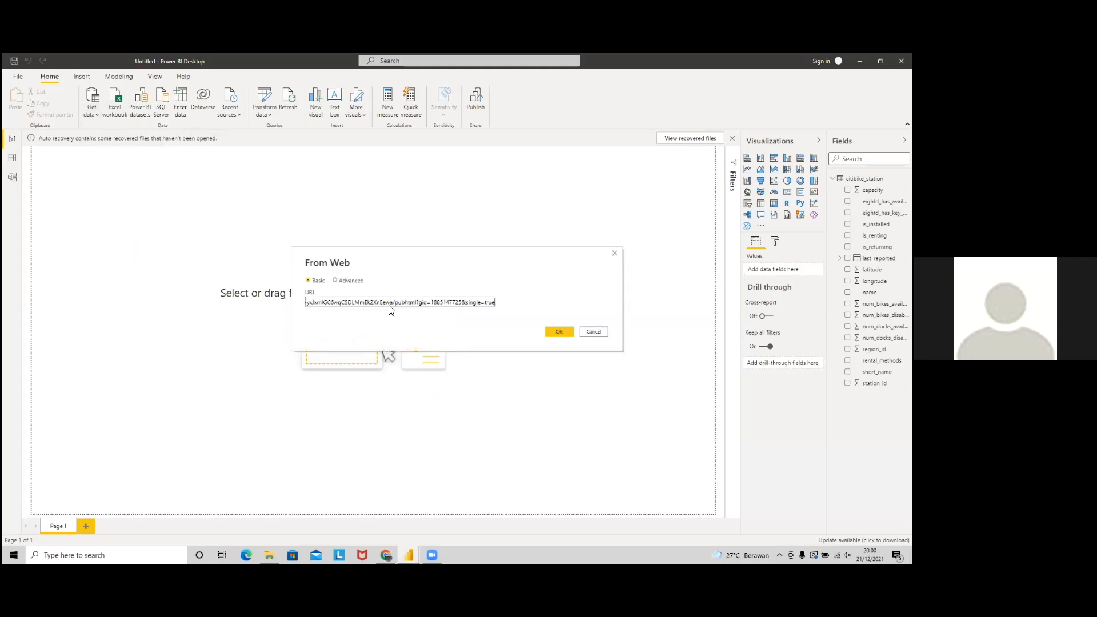
click(557, 332)
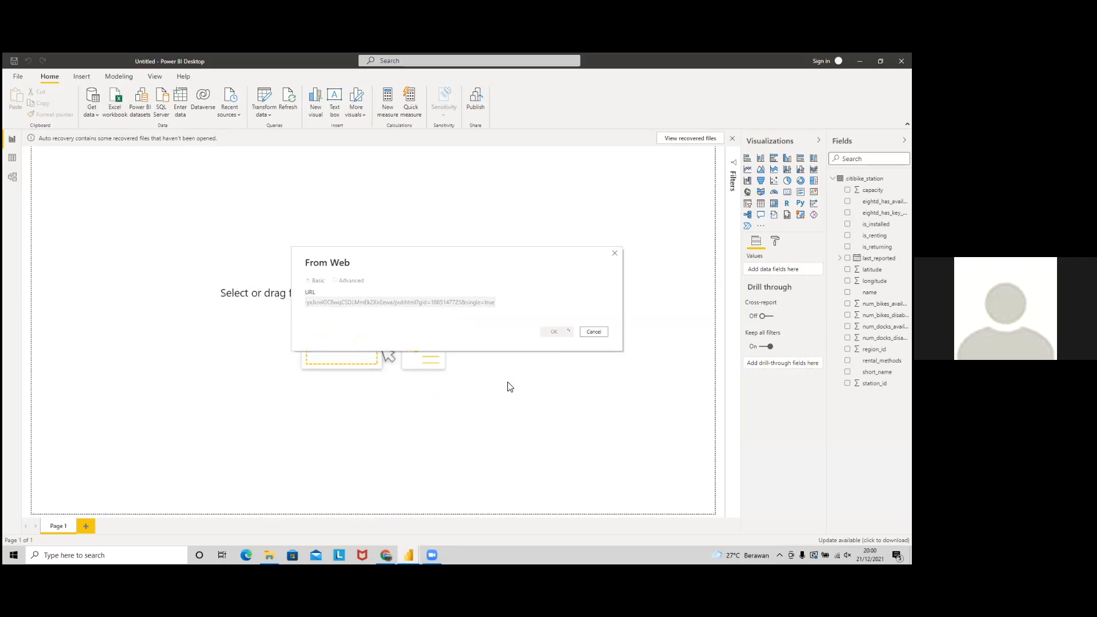
click(442, 297)
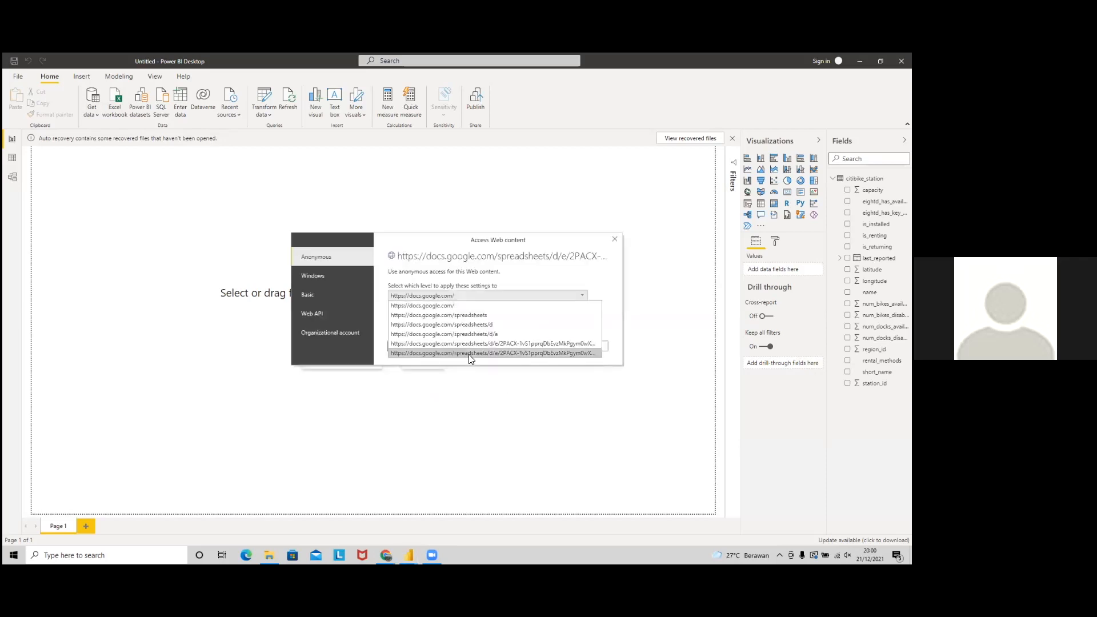
click(468, 354)
click(540, 296)
click(511, 354)
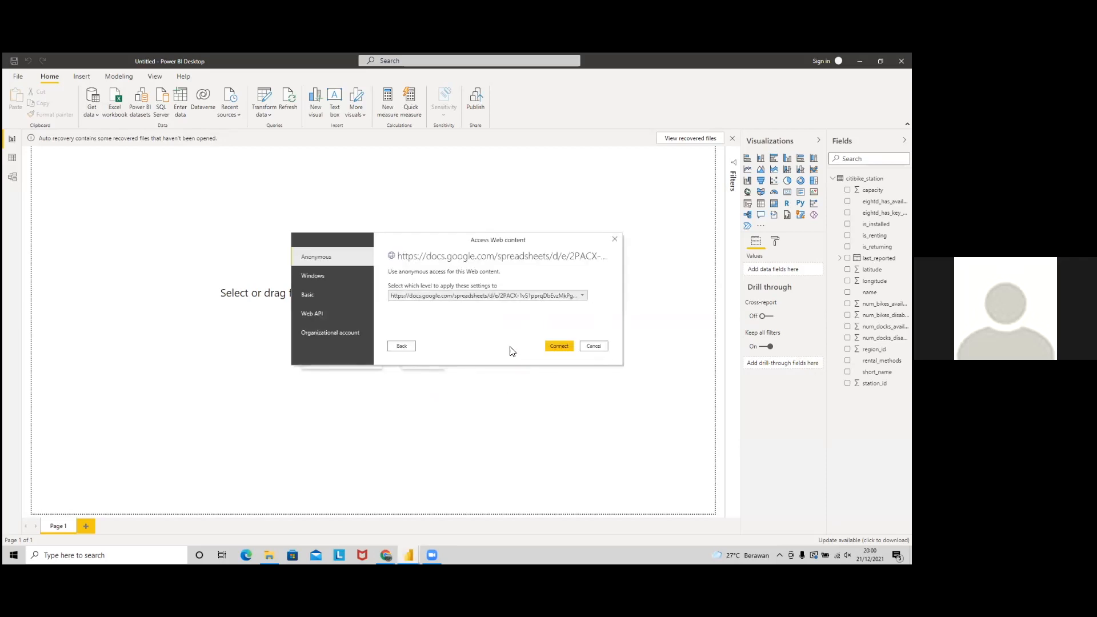
click(555, 345)
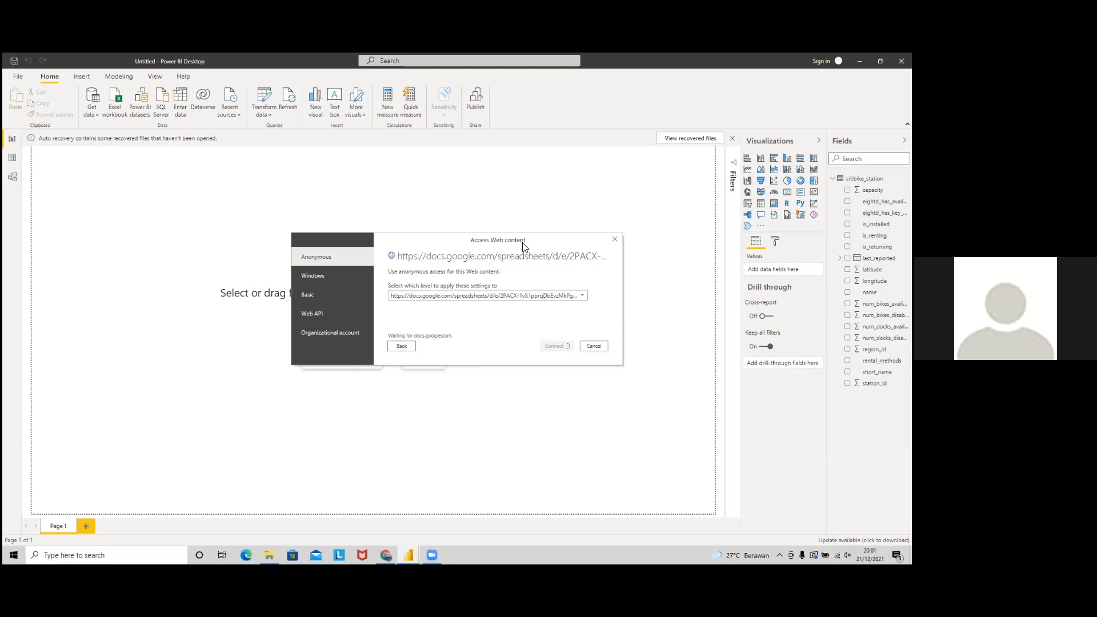
Step: In the citibike station file, open the 2013-07 - start citi bike trip query in Power Query Editor
key(alt+Tab)
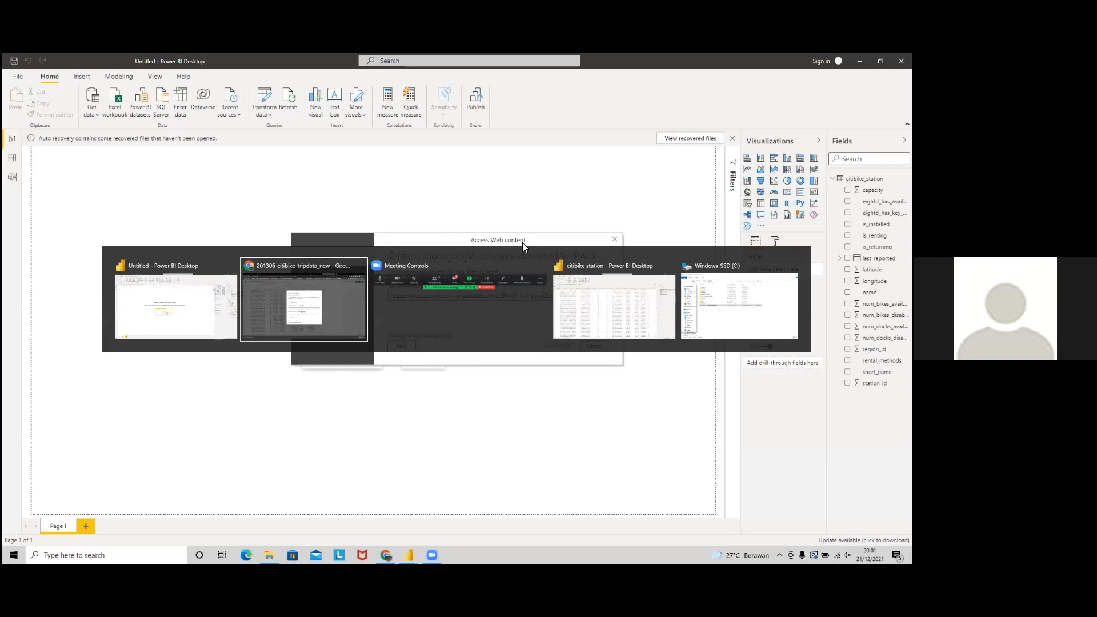
key(alt+Tab)
key(alt+Tab)
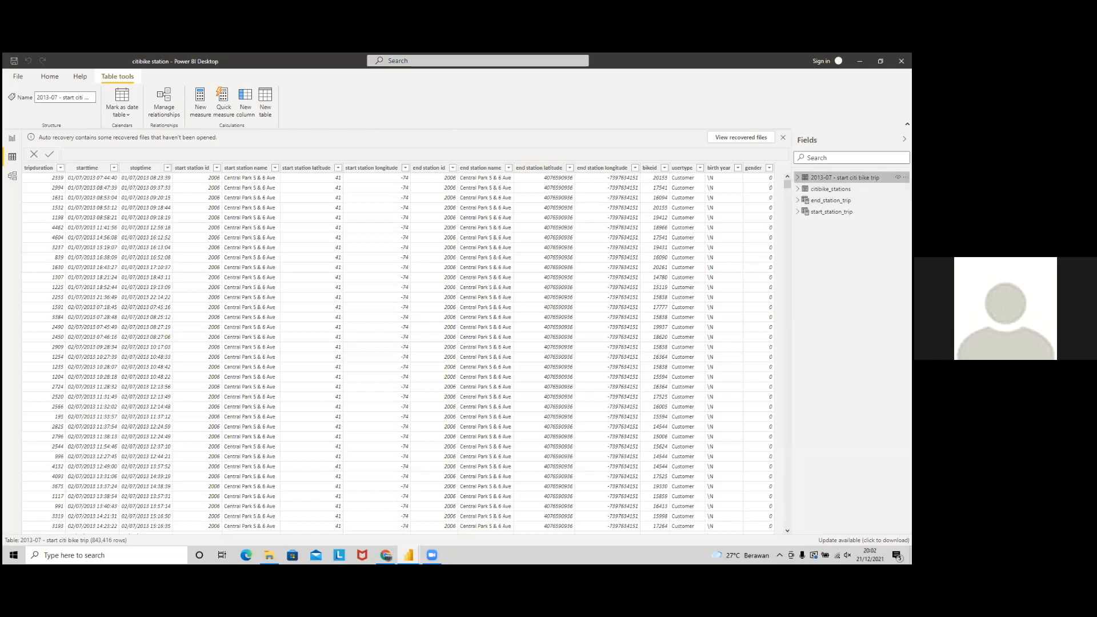
right_click(836, 177)
click(800, 228)
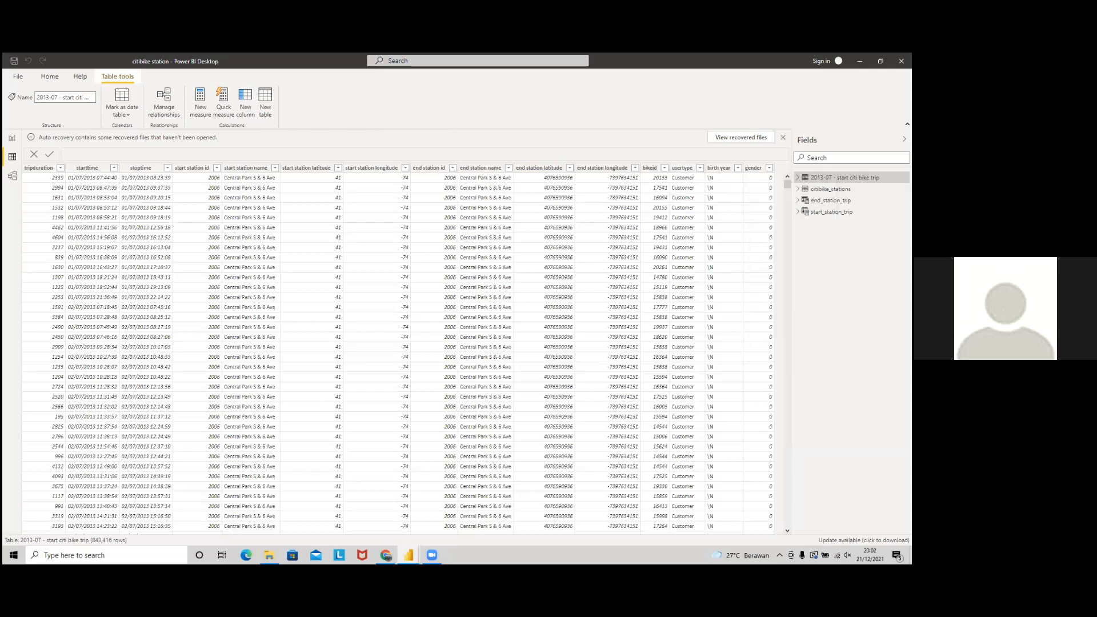
click(12, 139)
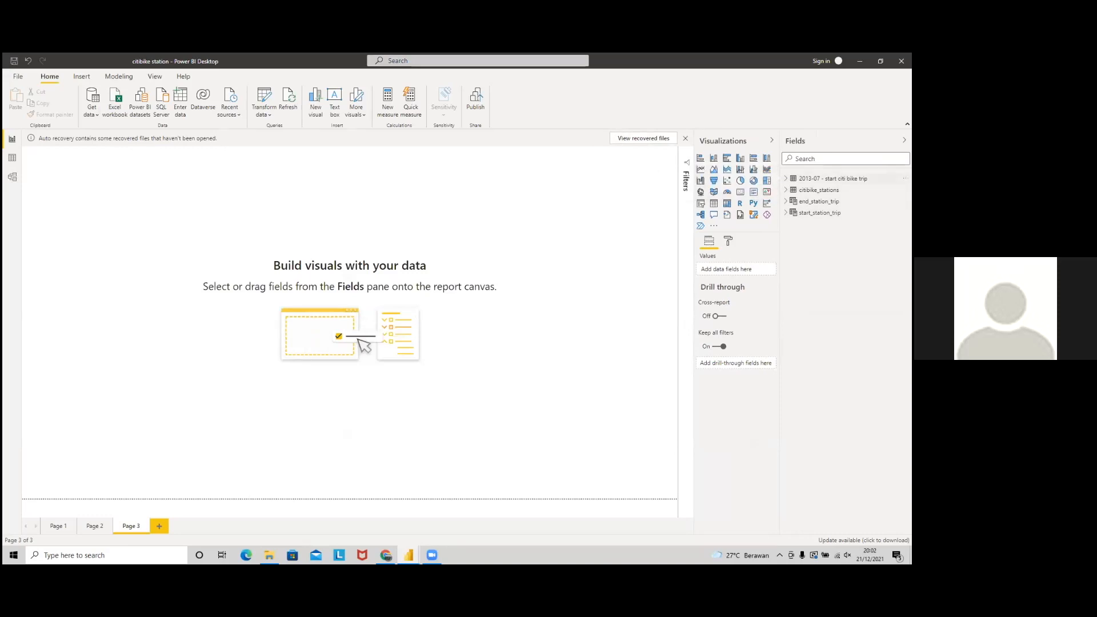
click(904, 179)
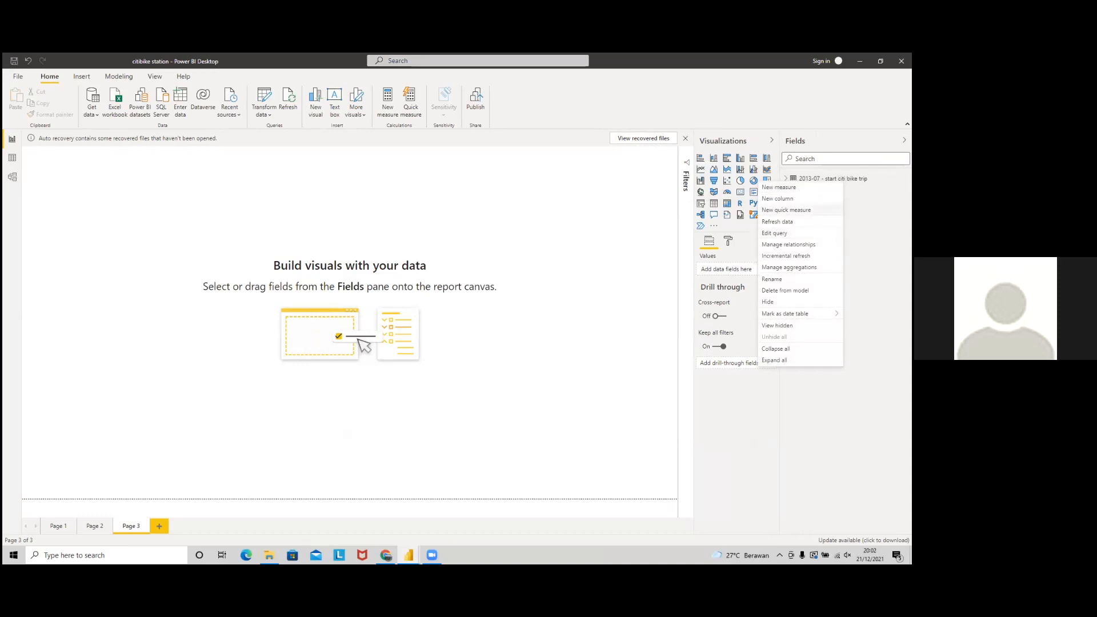
click(799, 233)
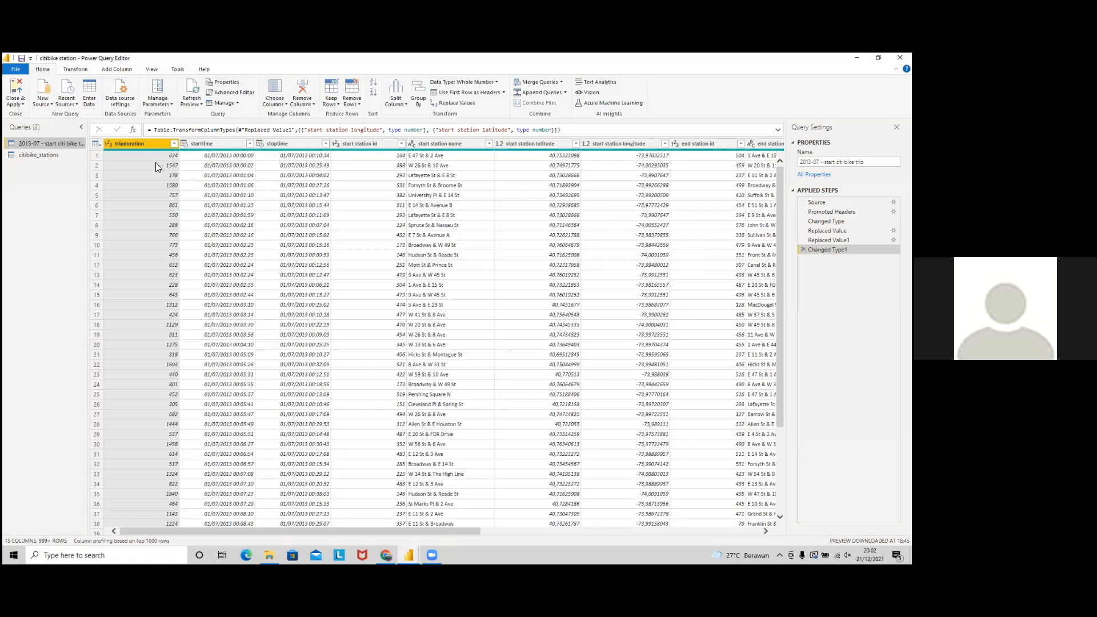
Step: Check the tripduration and start station latitude data types, then Close & Apply the query
click(230, 165)
click(161, 156)
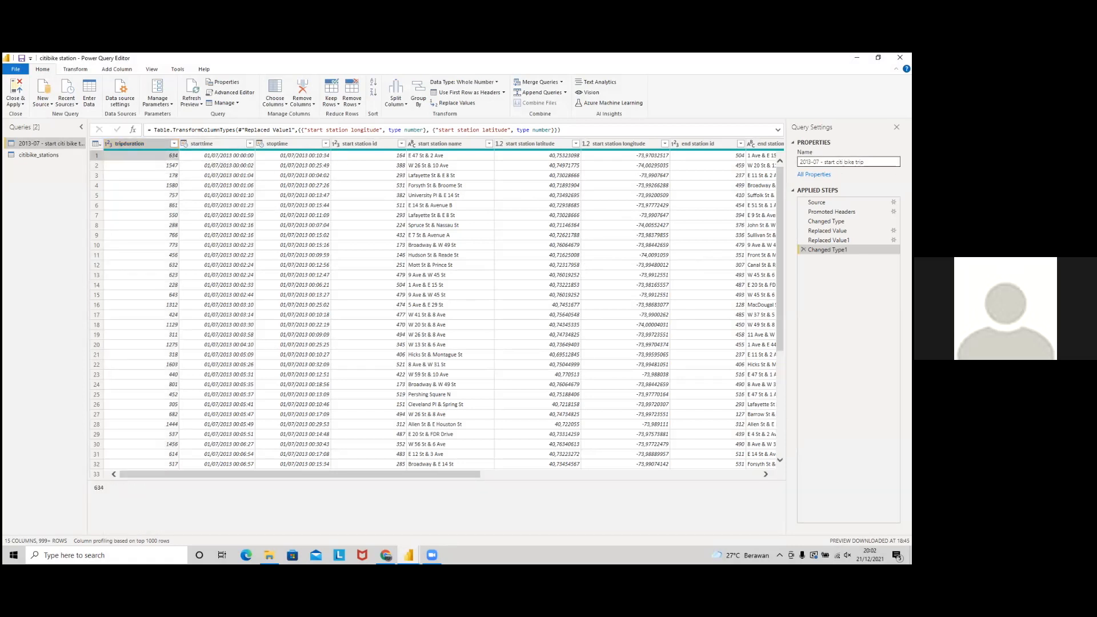
click(849, 162)
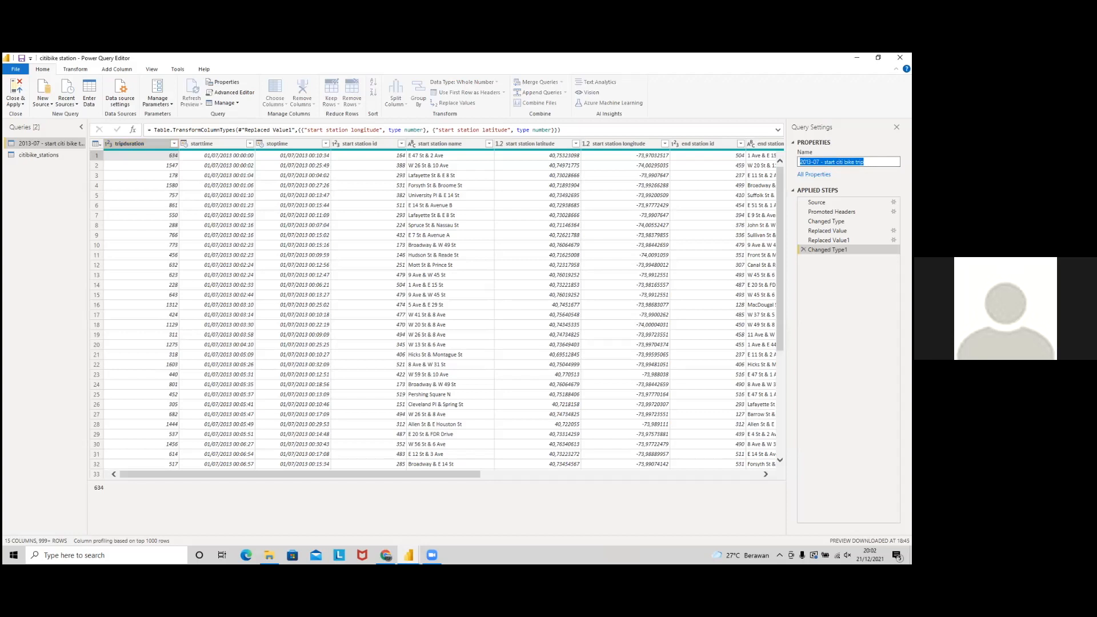
click(171, 160)
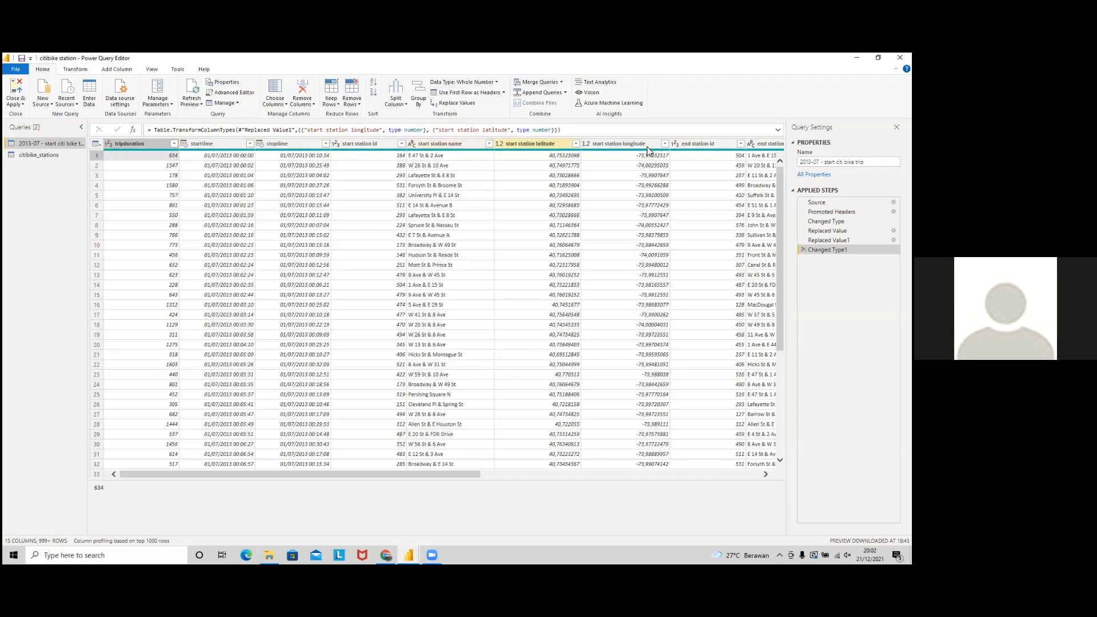
click(551, 144)
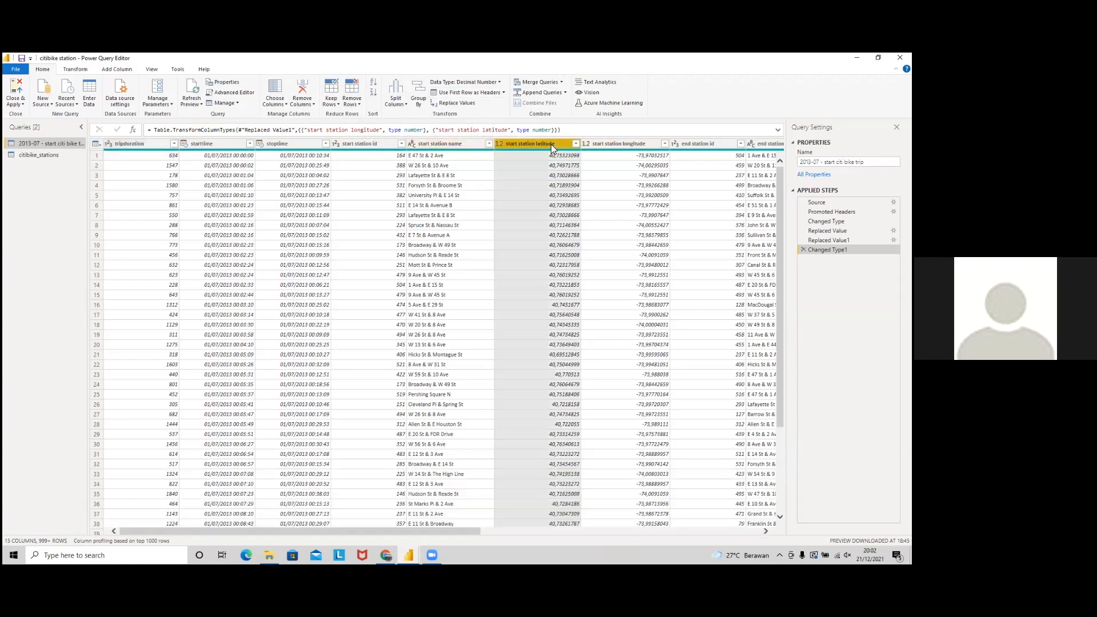
click(492, 83)
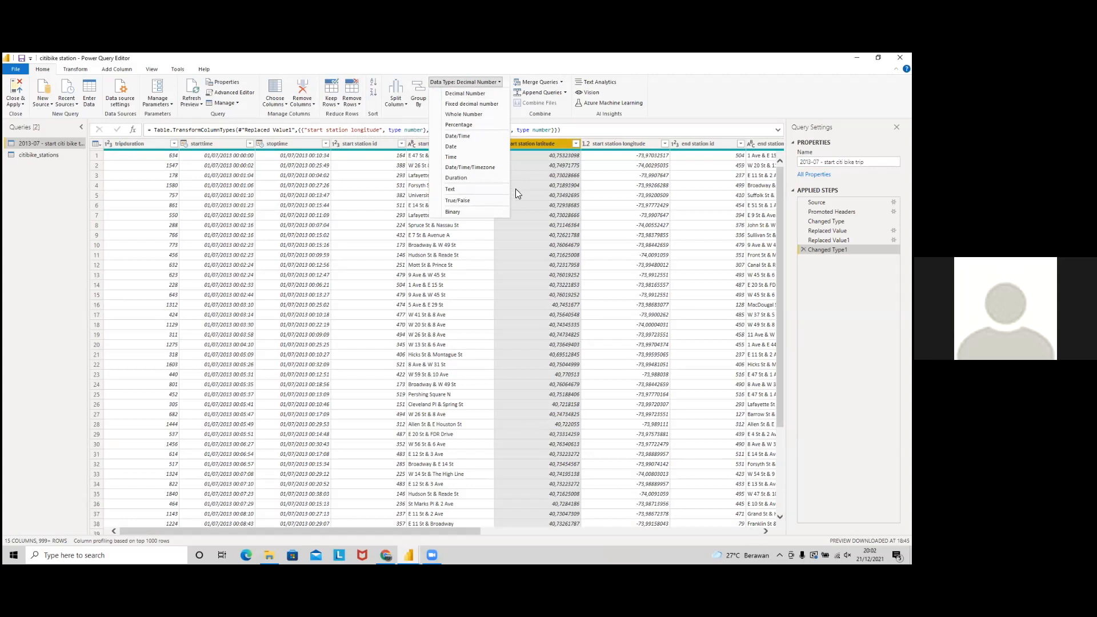
click(16, 105)
click(25, 143)
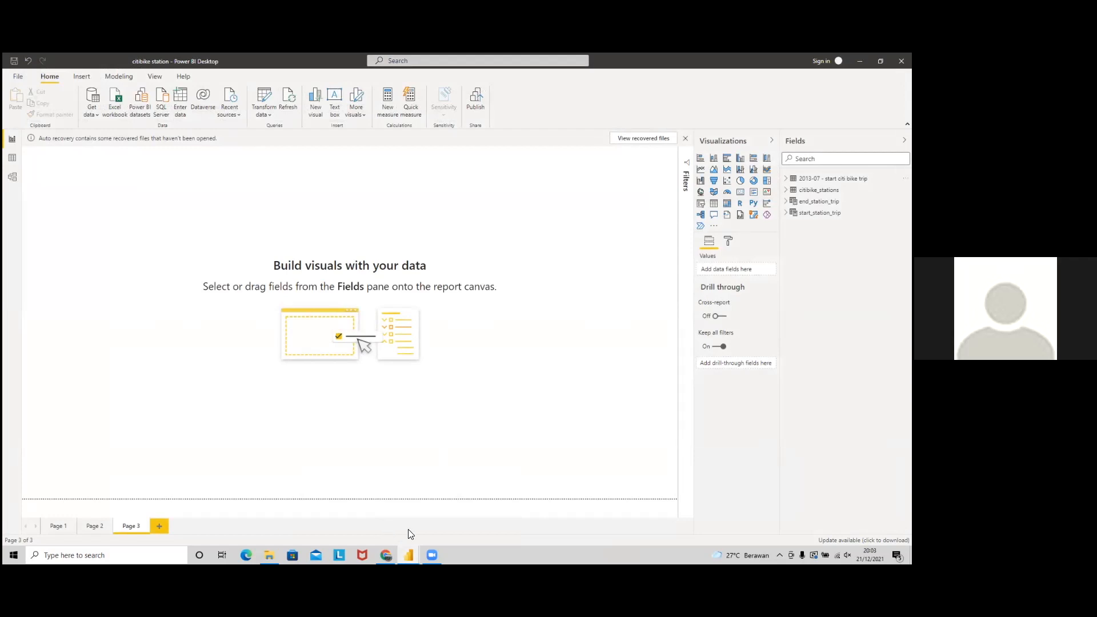
Step: Bring up the trip sheet's Publish to the web dialog in Google Sheets
click(452, 523)
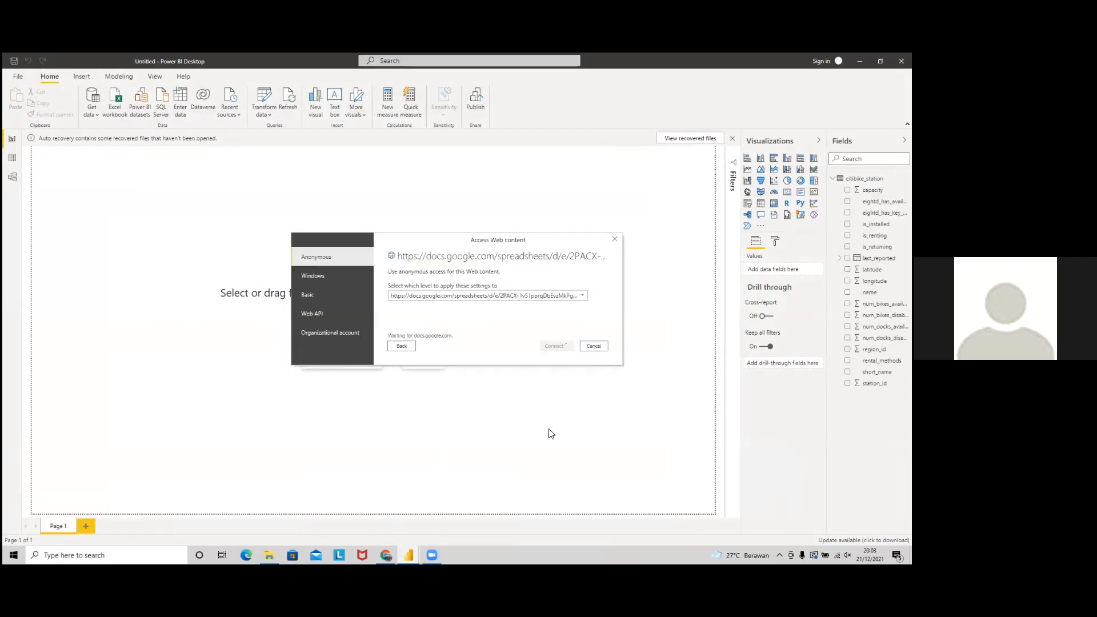
click(350, 502)
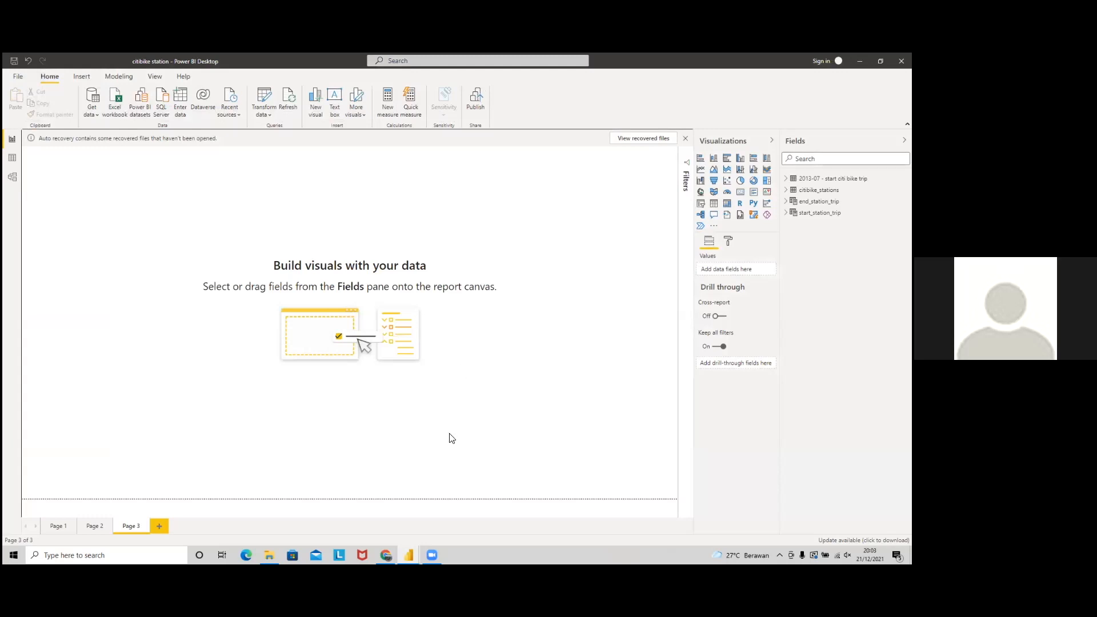
click(385, 555)
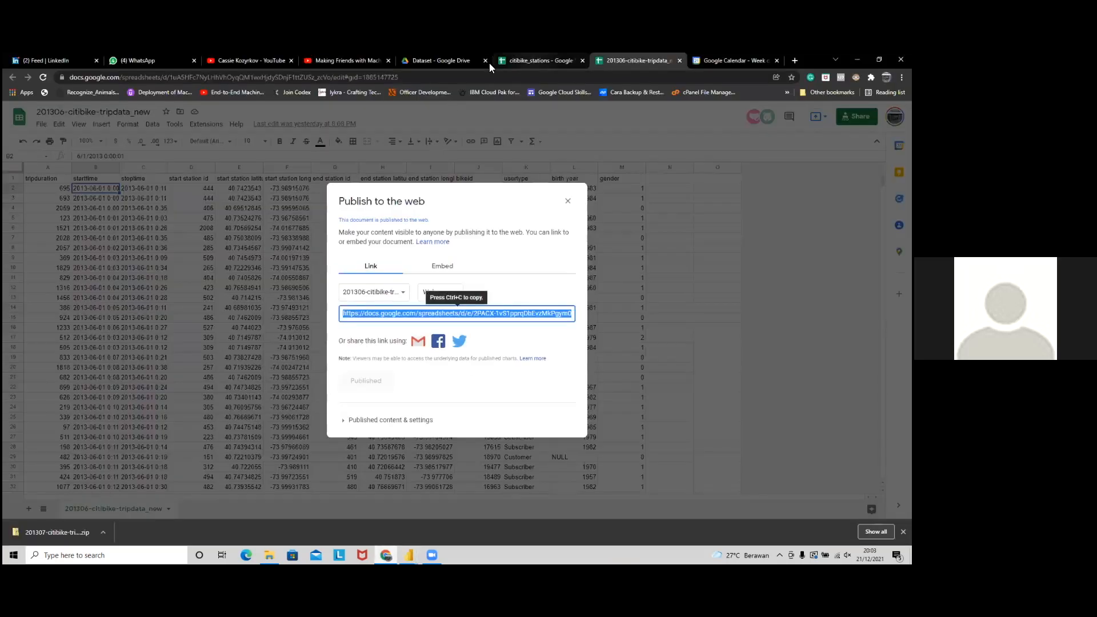
Step: Browse the Cultigo folder in Google Drive and reopen its Dataset folder
click(445, 55)
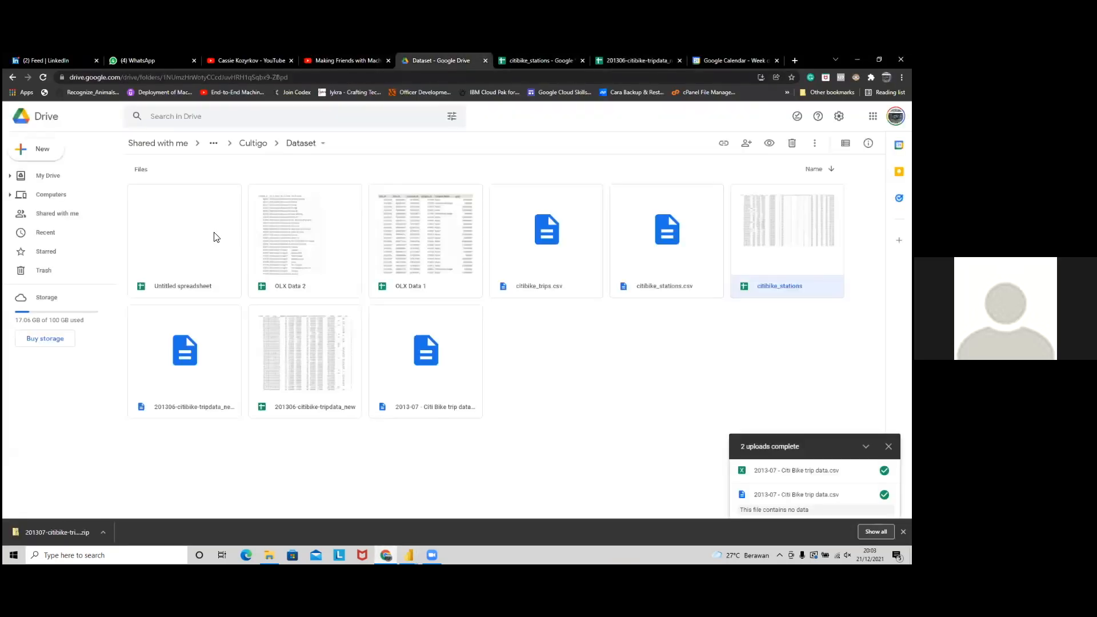
click(253, 143)
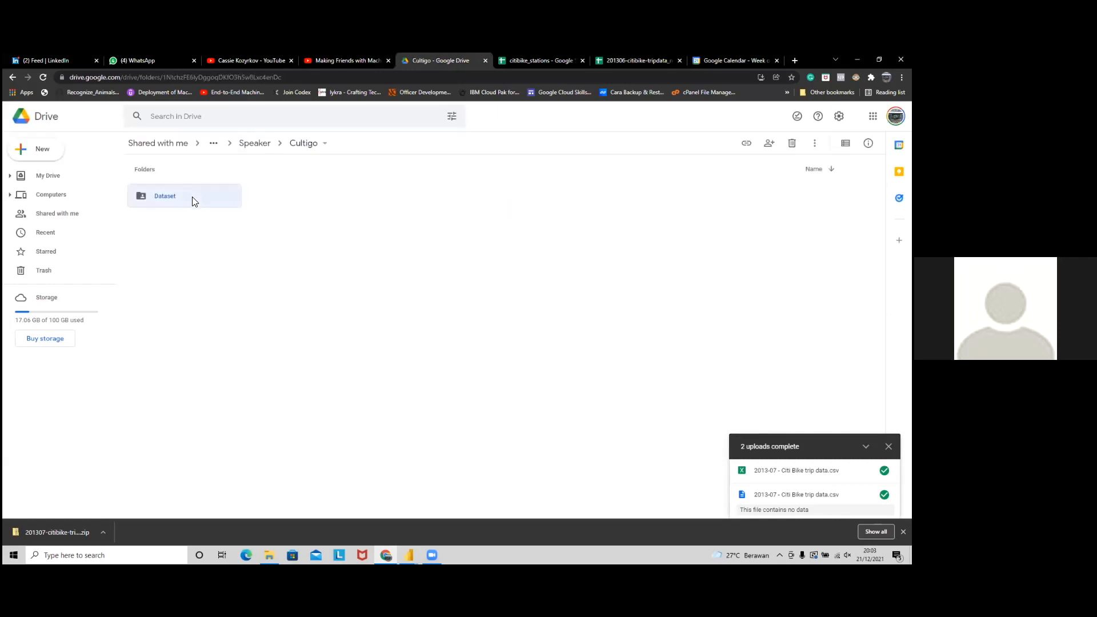
double_click(193, 197)
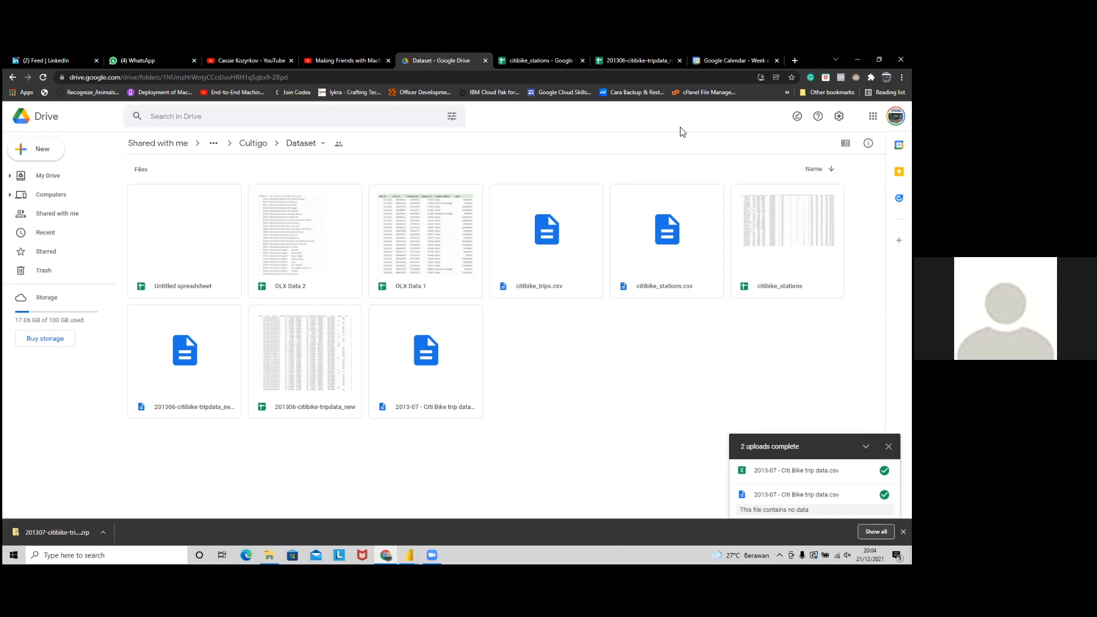
Step: Open a new browser tab and paste in the Figma workspace file address
key(alt+Tab)
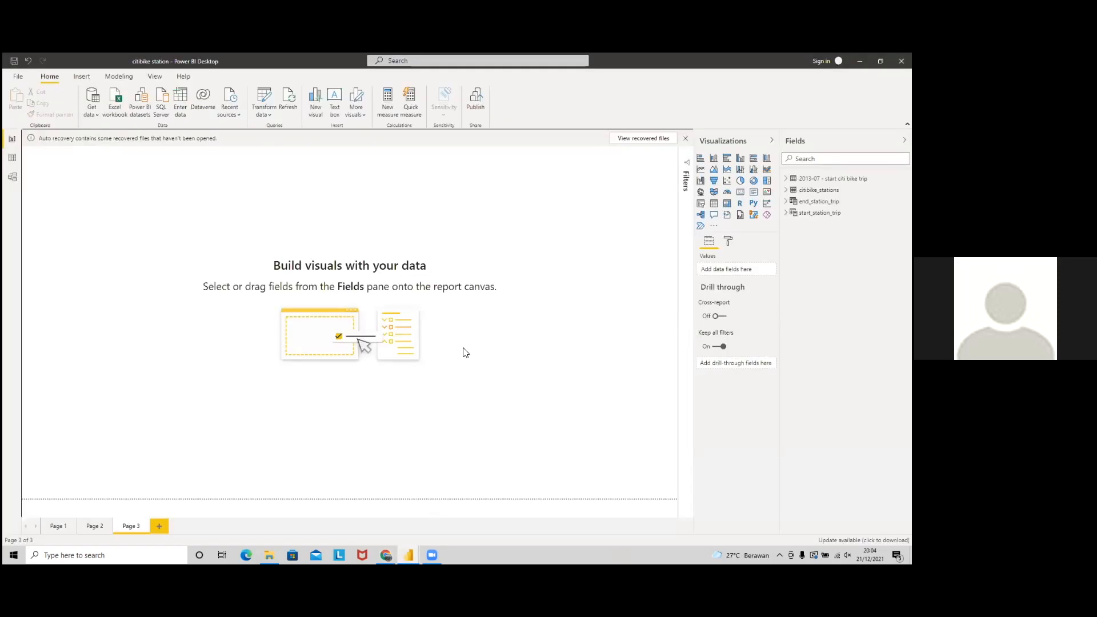
key(alt+Tab)
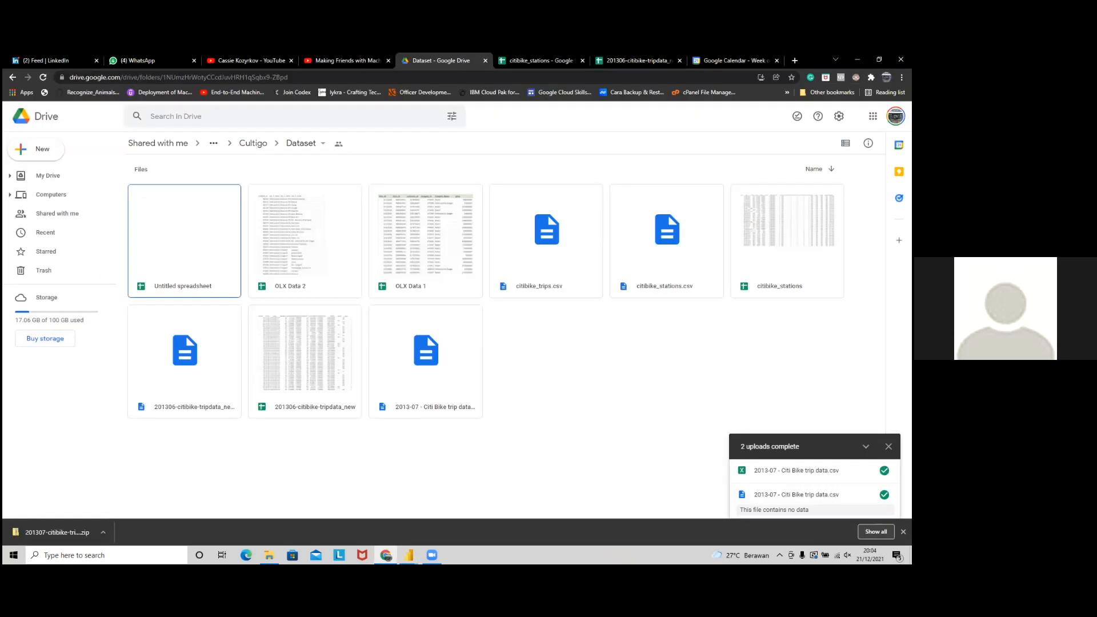
key(ctrl+t)
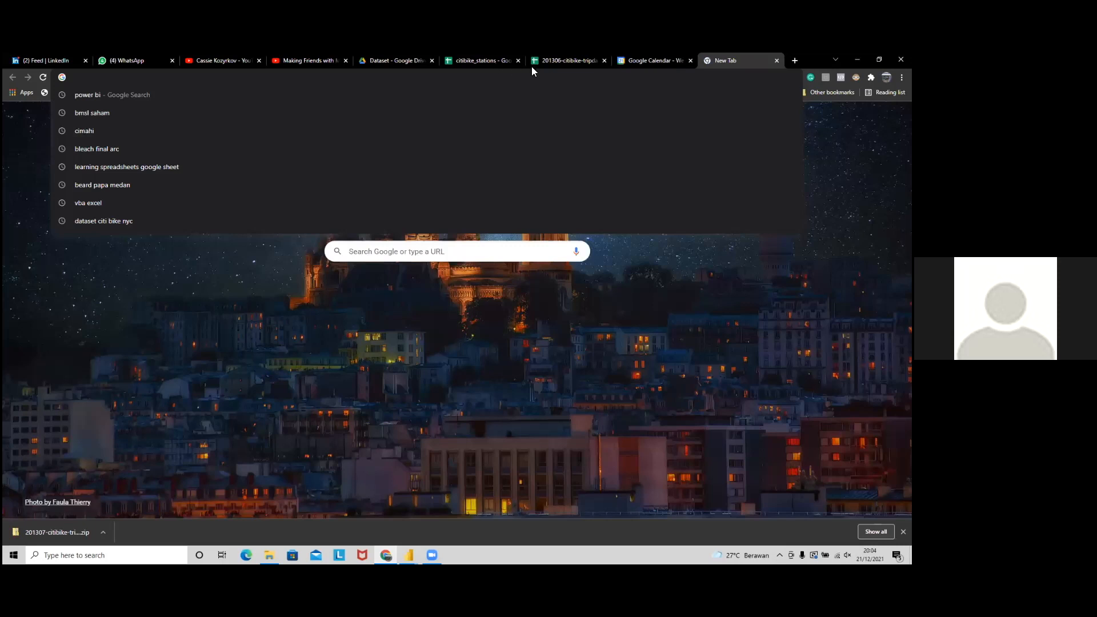
key(Return)
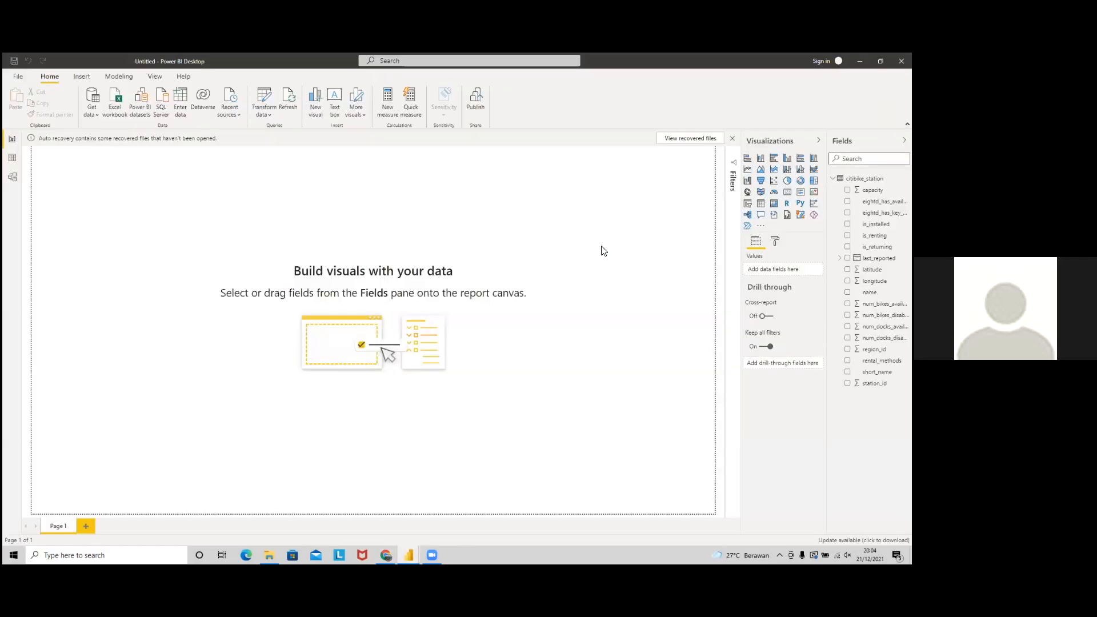
Step: Look over the Figma Alvin - Design Page and Ari - Research Page, then go to Google Calendar
key(alt+Tab)
key(alt+Tab)
click(327, 265)
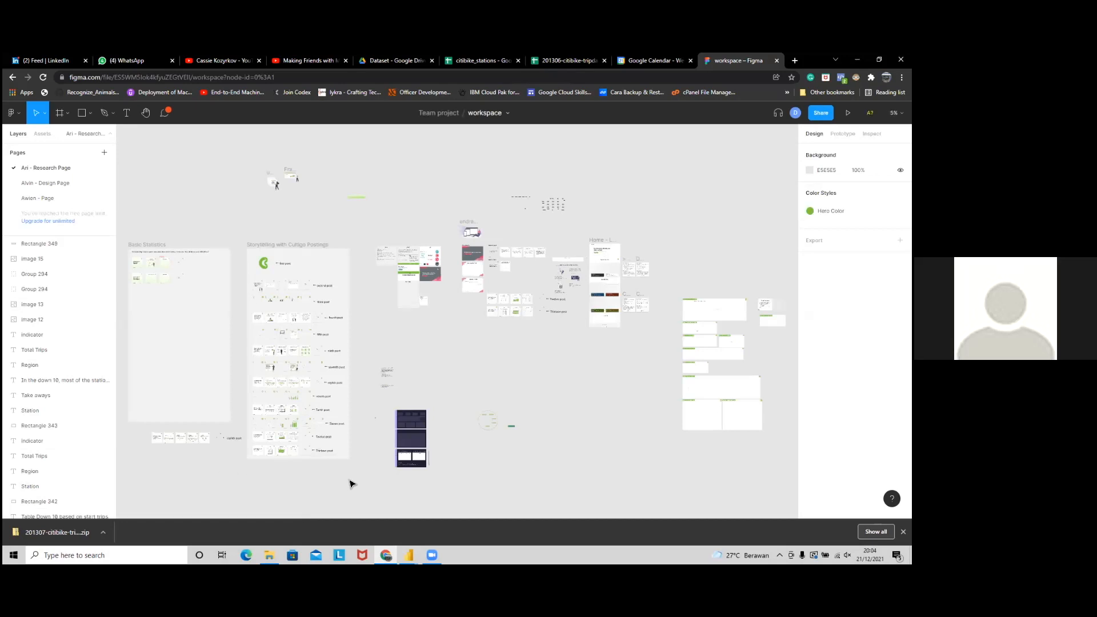
scroll(422, 448, up, 1)
click(35, 183)
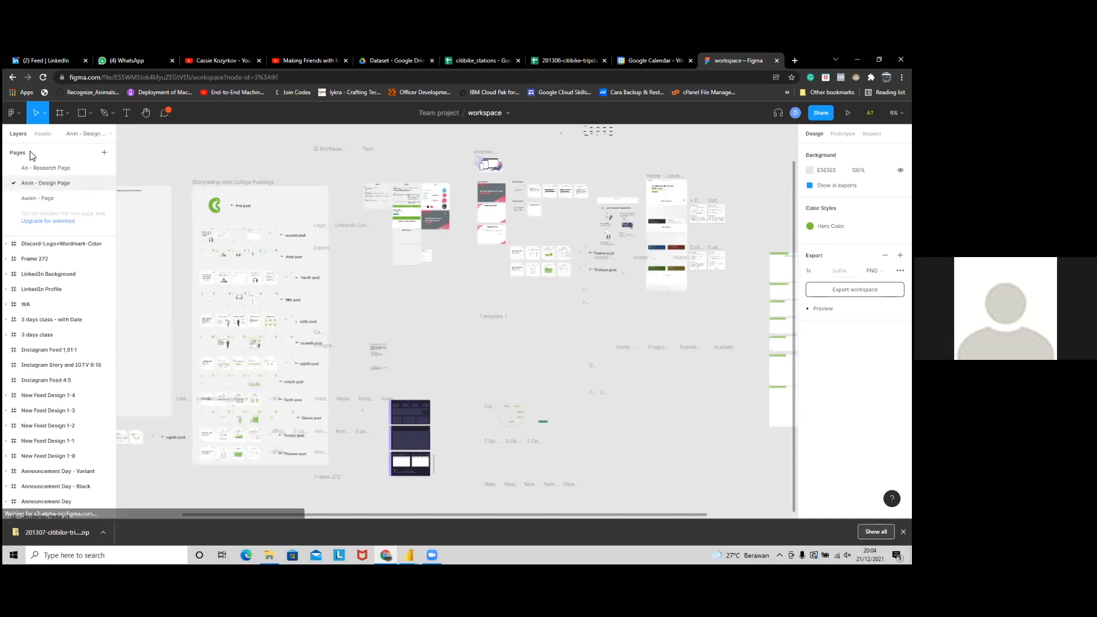
double_click(35, 167)
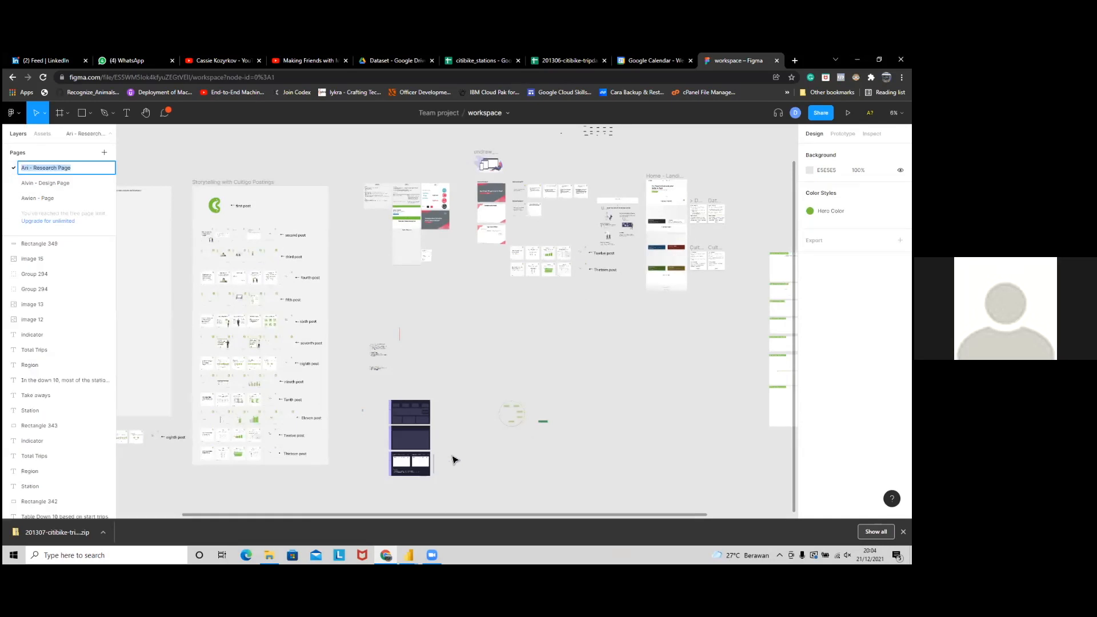
scroll(453, 458, up, 2)
scroll(442, 464, up, 3)
click(652, 61)
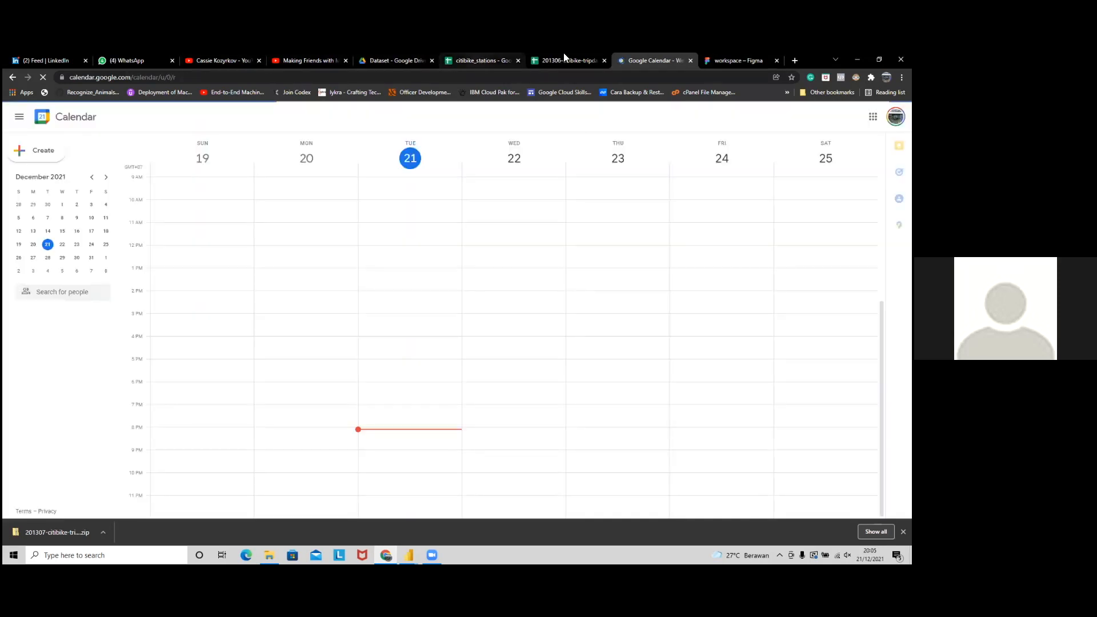
Step: View the 201306-citibike-tripdata_new sheet, then return to and refresh the Drive Dataset folder
click(565, 59)
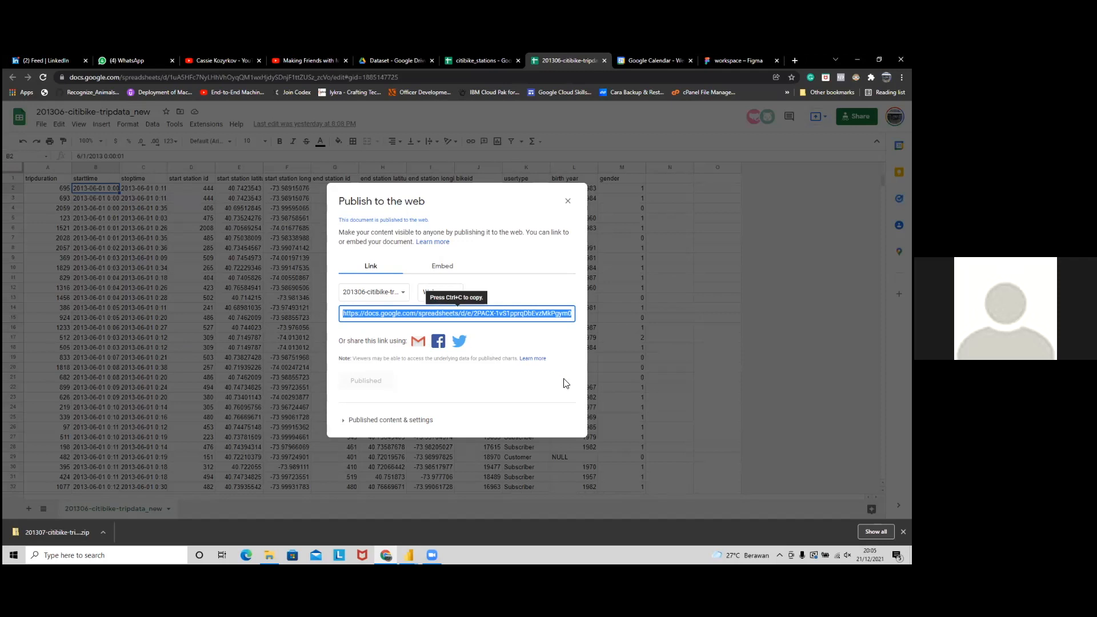
key(ctrl+shift+Tab)
key(ctrl+shift+Tab)
key(F5)
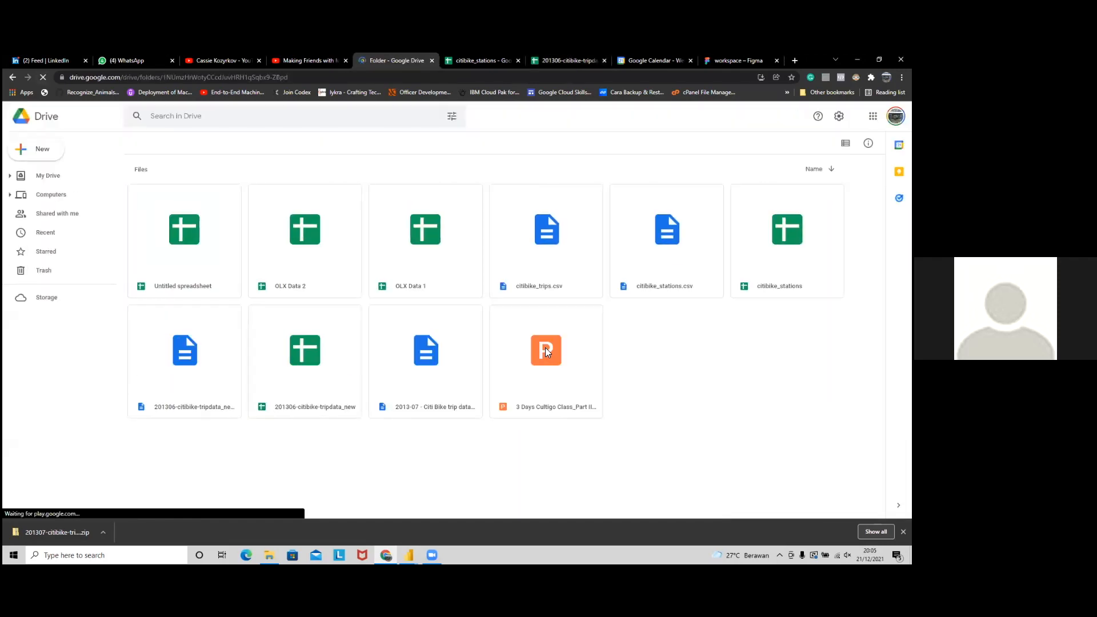
Step: Open the 3 Days Cultigo Class_Part III deck on slide 25, the Citi Bike Trip Dashboard
double_click(546, 344)
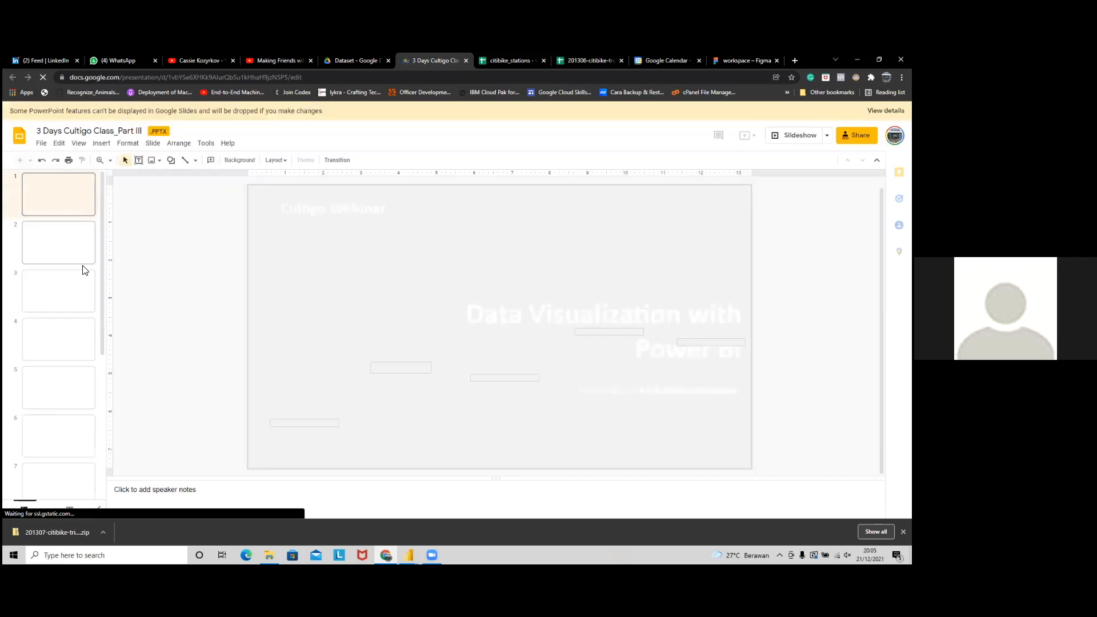
scroll(84, 271, down, 10)
scroll(72, 366, down, 5)
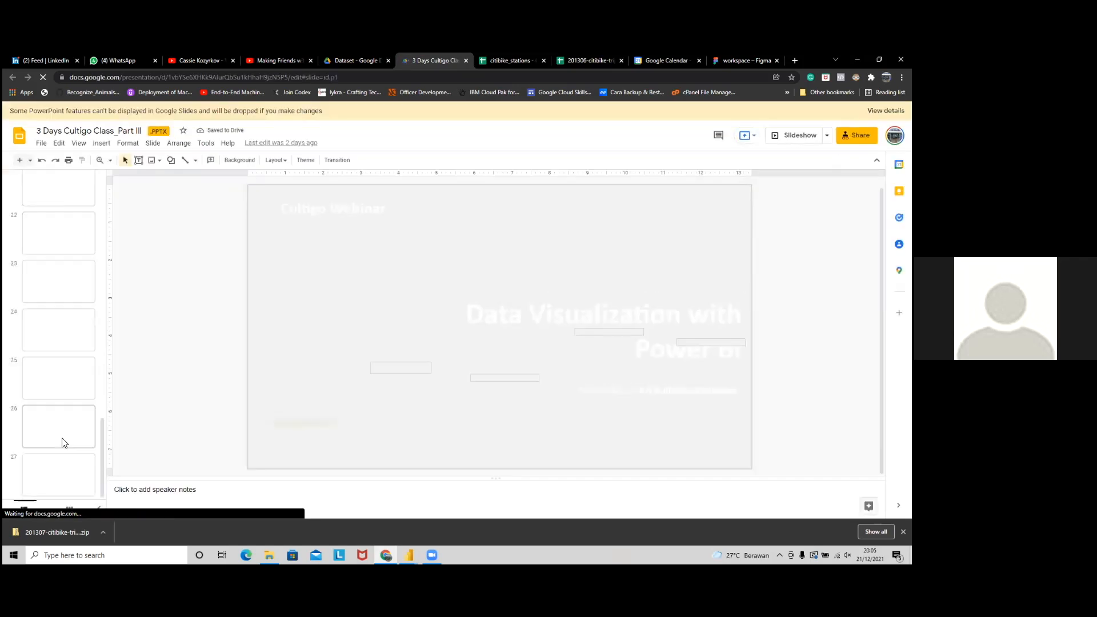
click(72, 426)
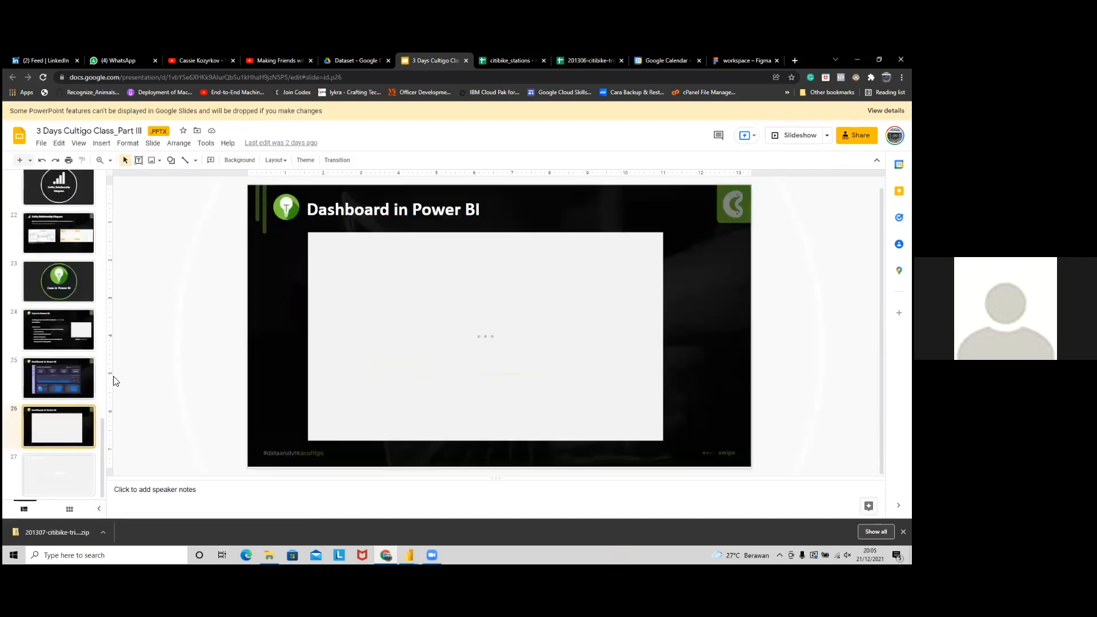
click(70, 386)
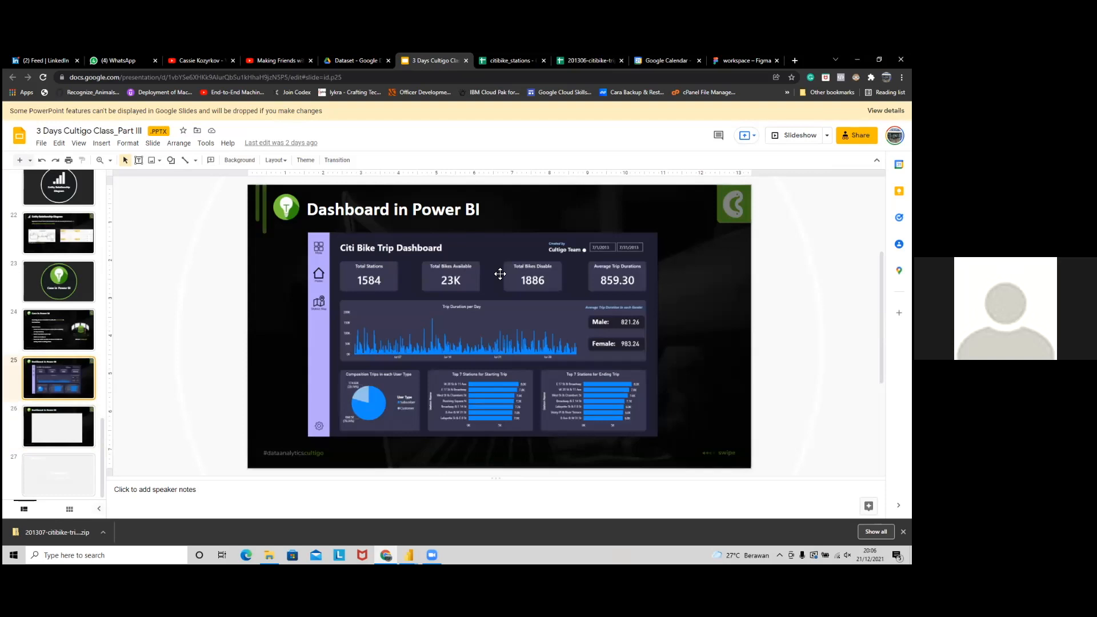
key(alt+Tab)
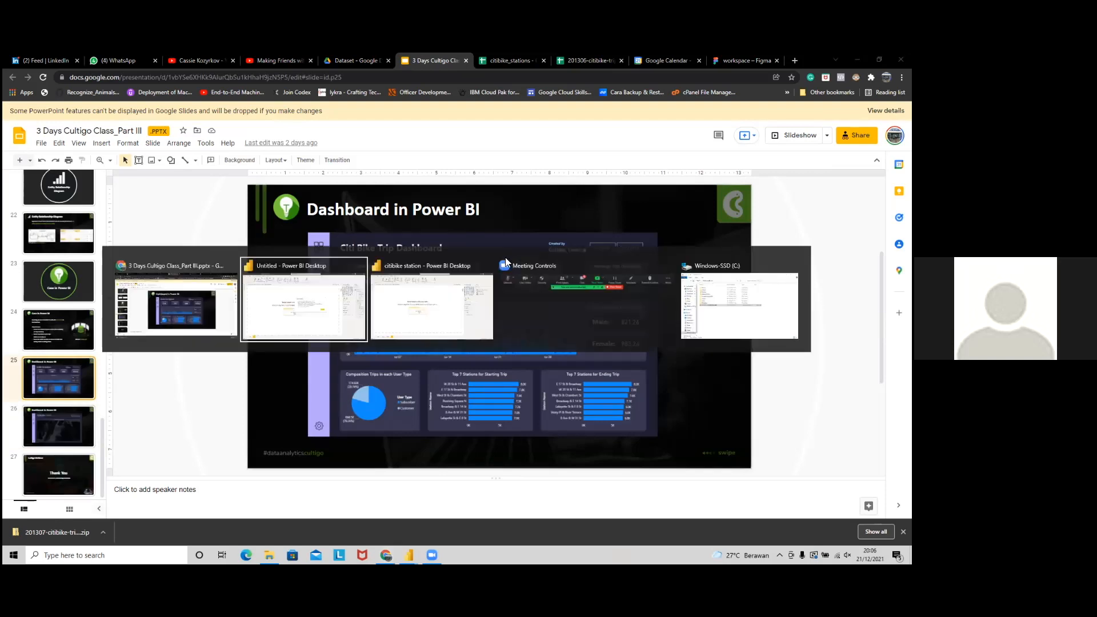
Step: In the citibike station report, check the trip table's rows, then show the relationship diagram
click(463, 336)
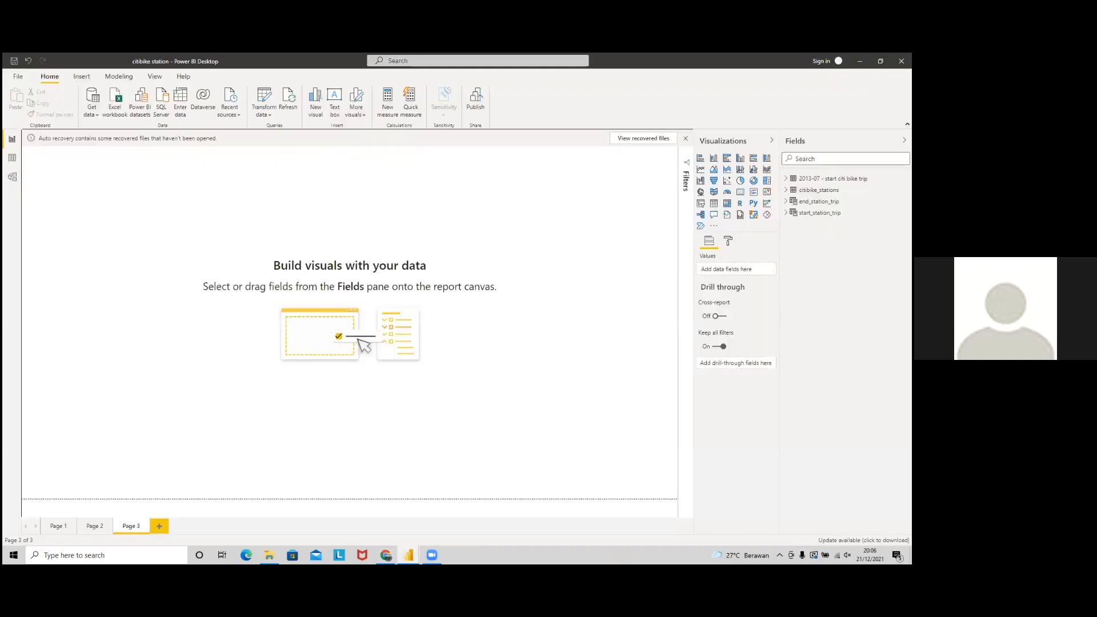
key(alt+Tab)
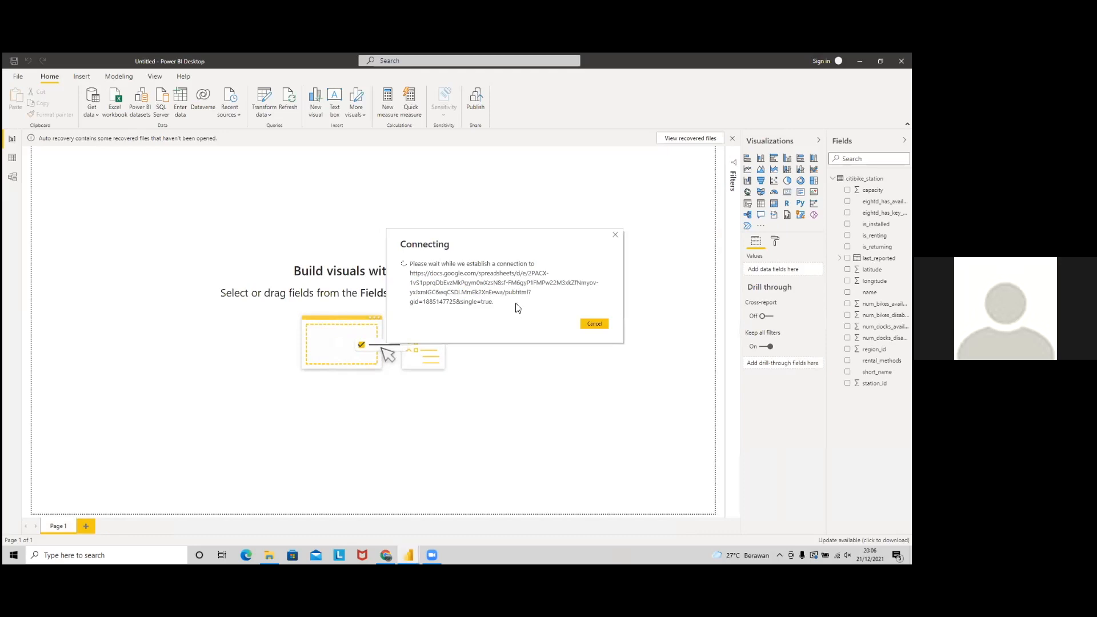
key(alt+Tab)
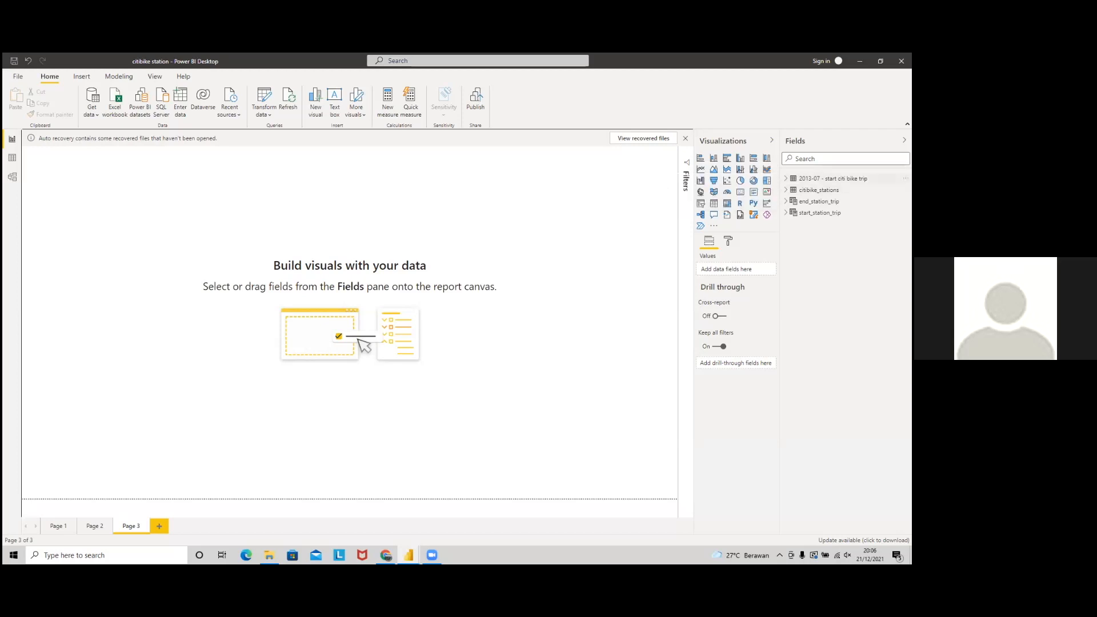
click(12, 158)
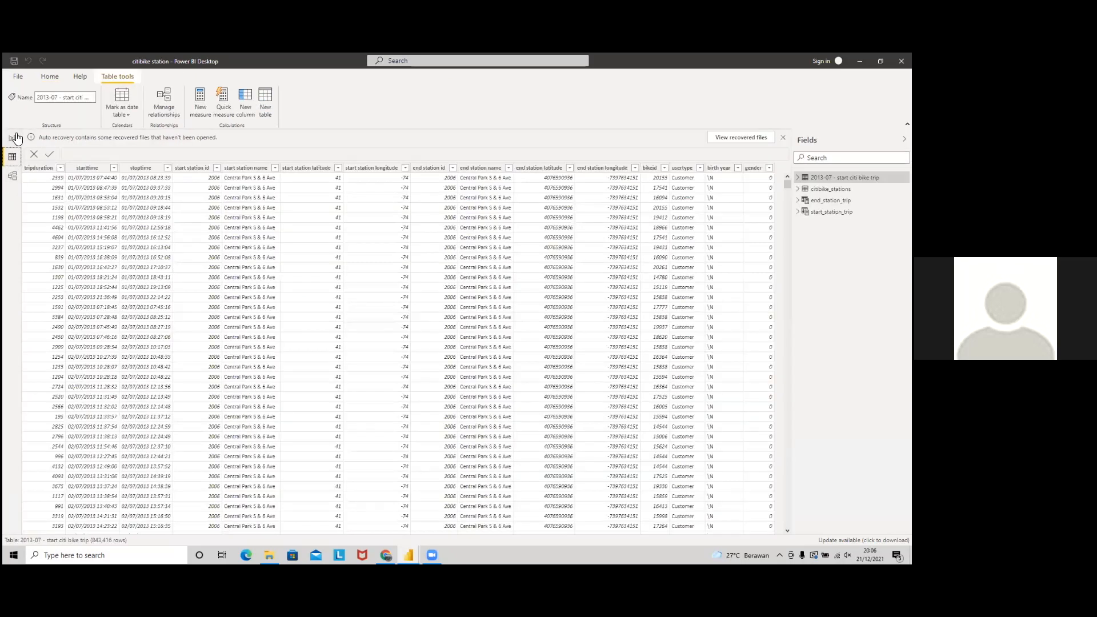
click(47, 79)
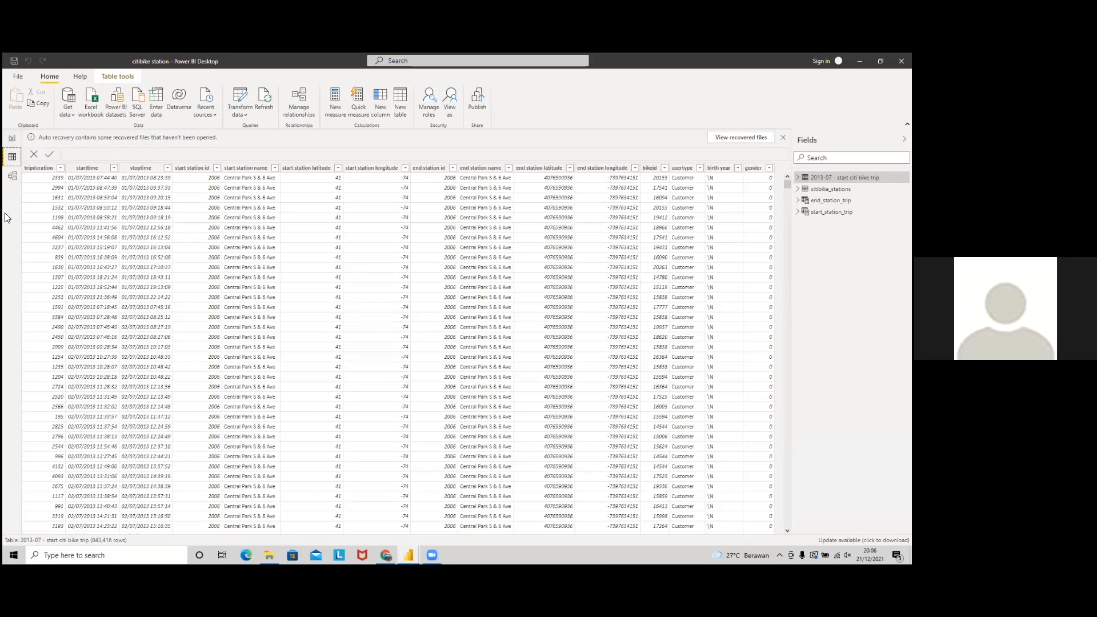
click(14, 140)
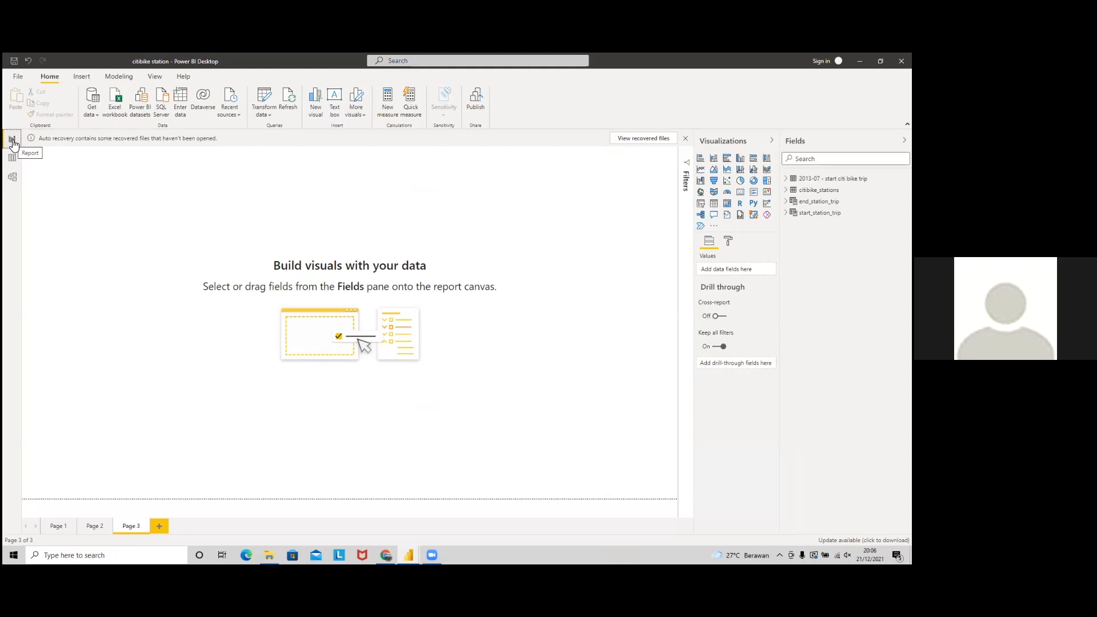
click(13, 182)
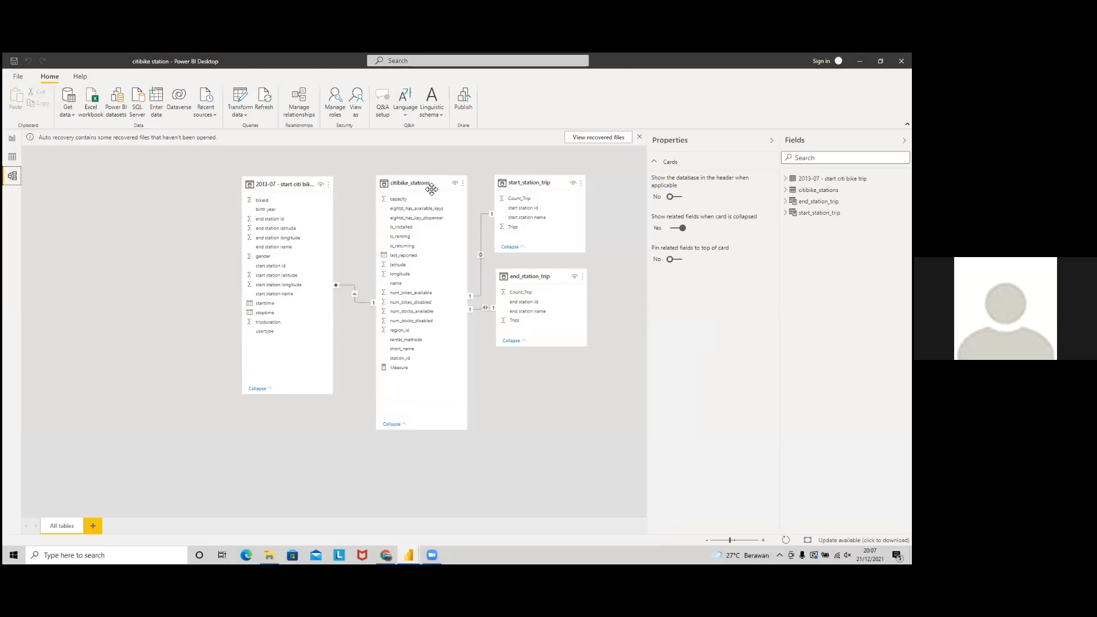
Step: Check the trip table's start and end station name columns, then return to the model diagram
click(12, 157)
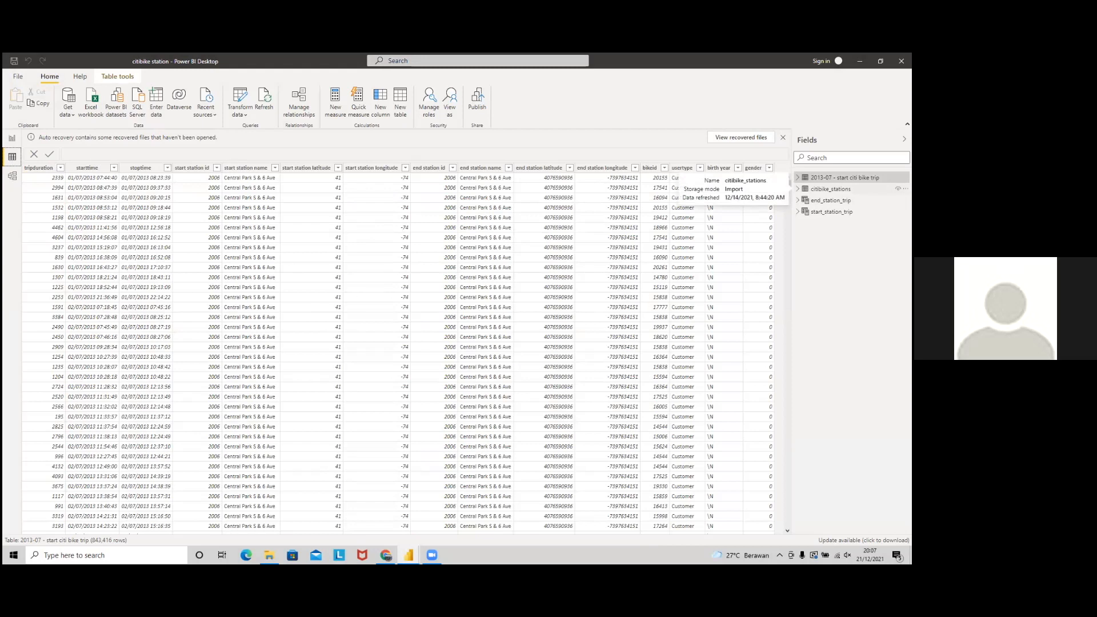
click(251, 173)
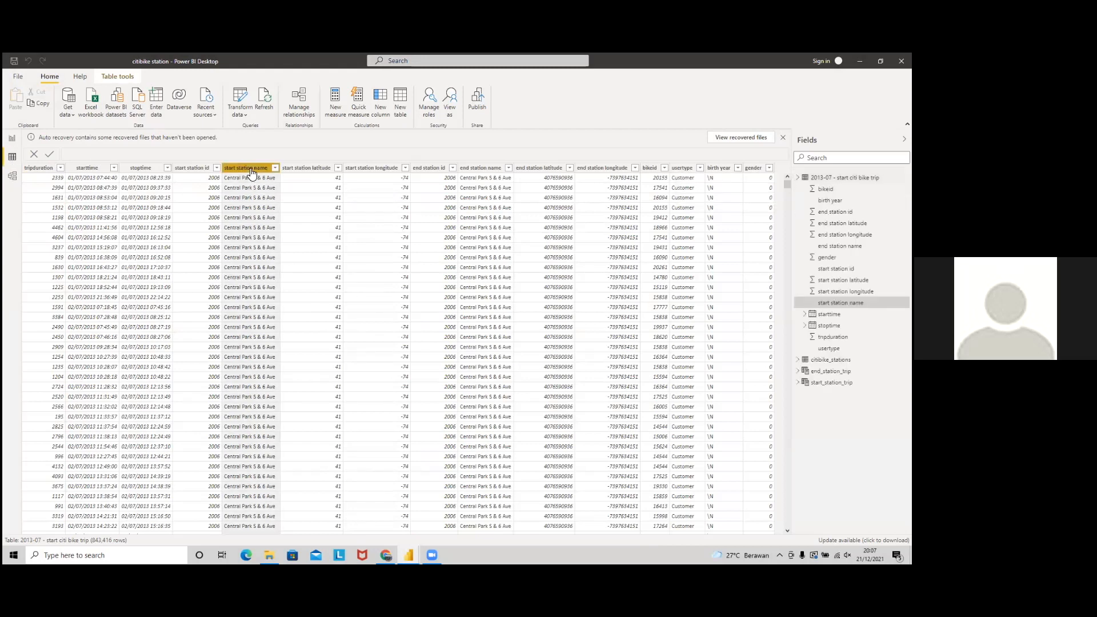
click(482, 169)
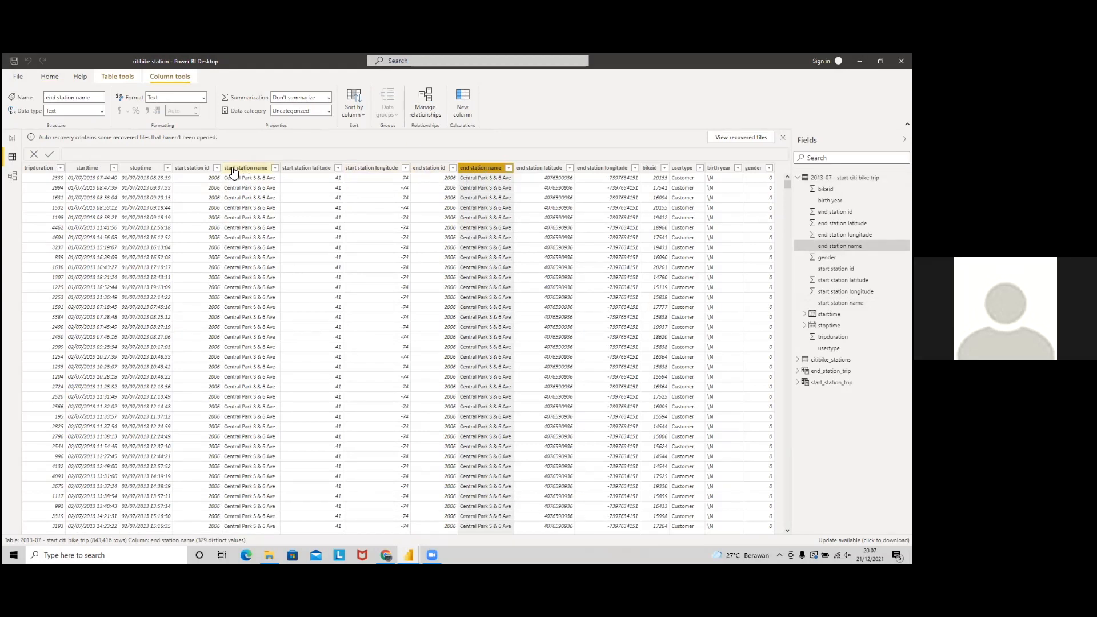
click(12, 177)
key(alt+Tab)
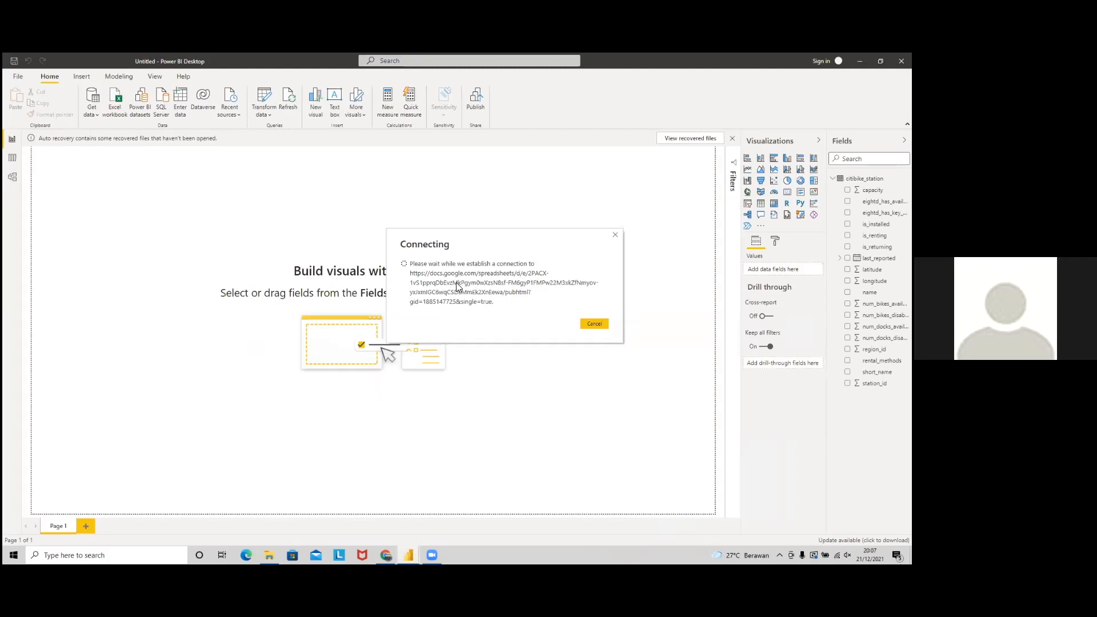
key(alt+Tab)
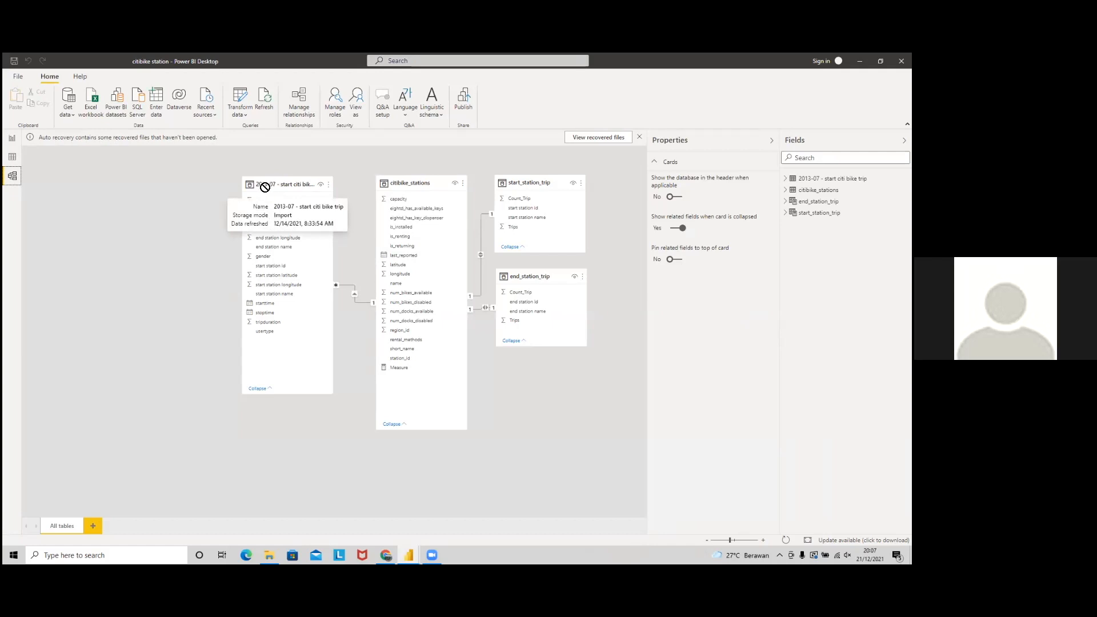
Step: Widen the trip and citibike_stations cards, then link end station id to station_id
drag(278, 186, 262, 186)
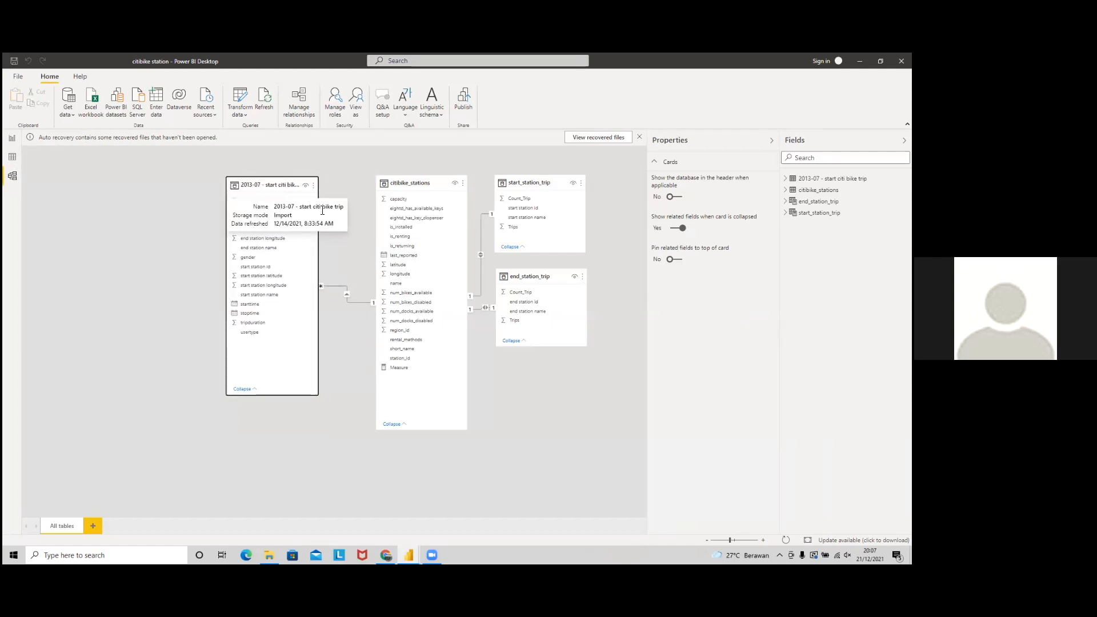
drag(318, 234, 338, 235)
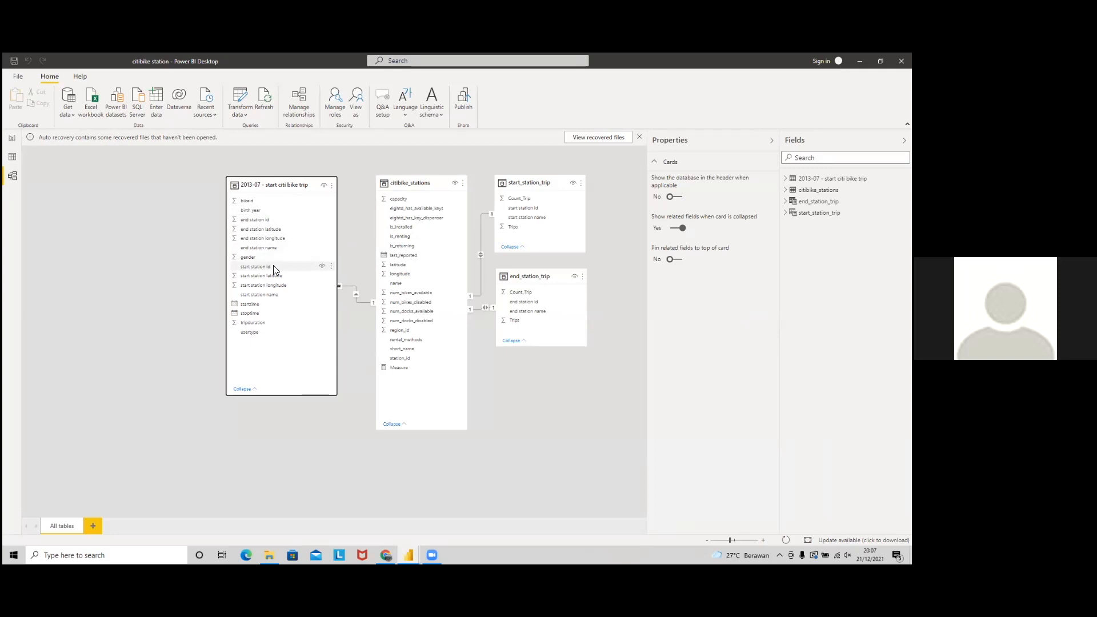
drag(430, 184, 422, 185)
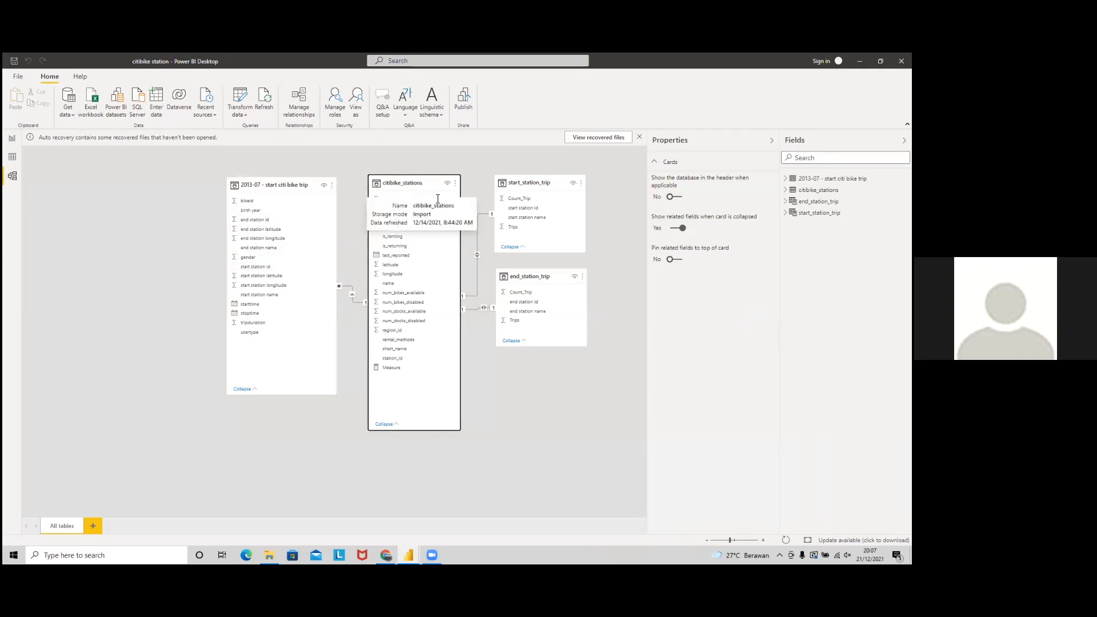
drag(461, 245, 468, 244)
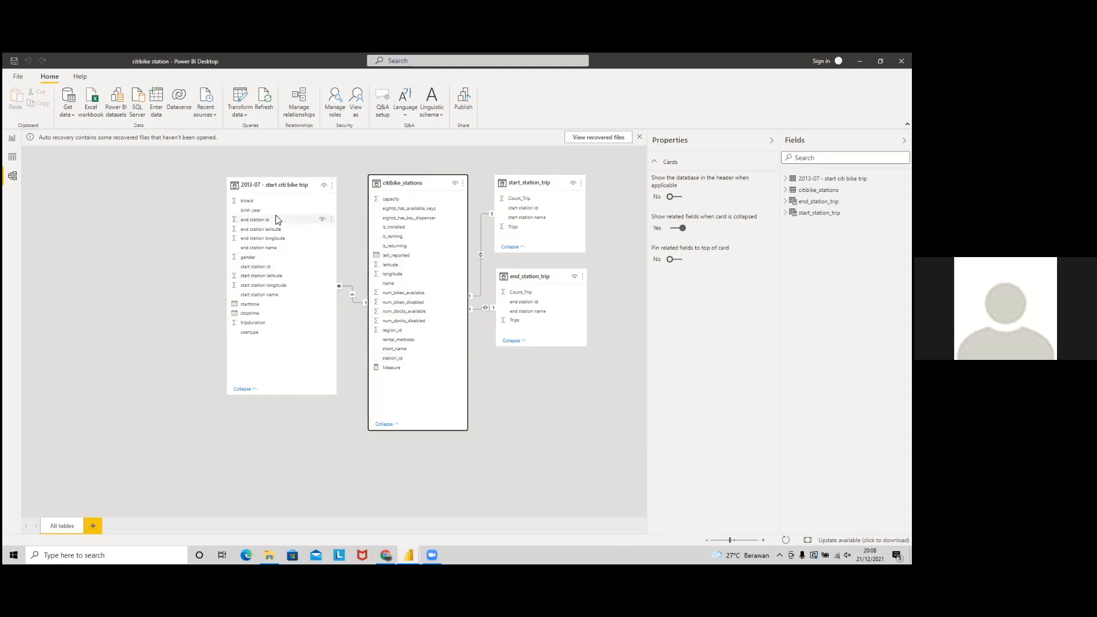
drag(276, 219, 393, 359)
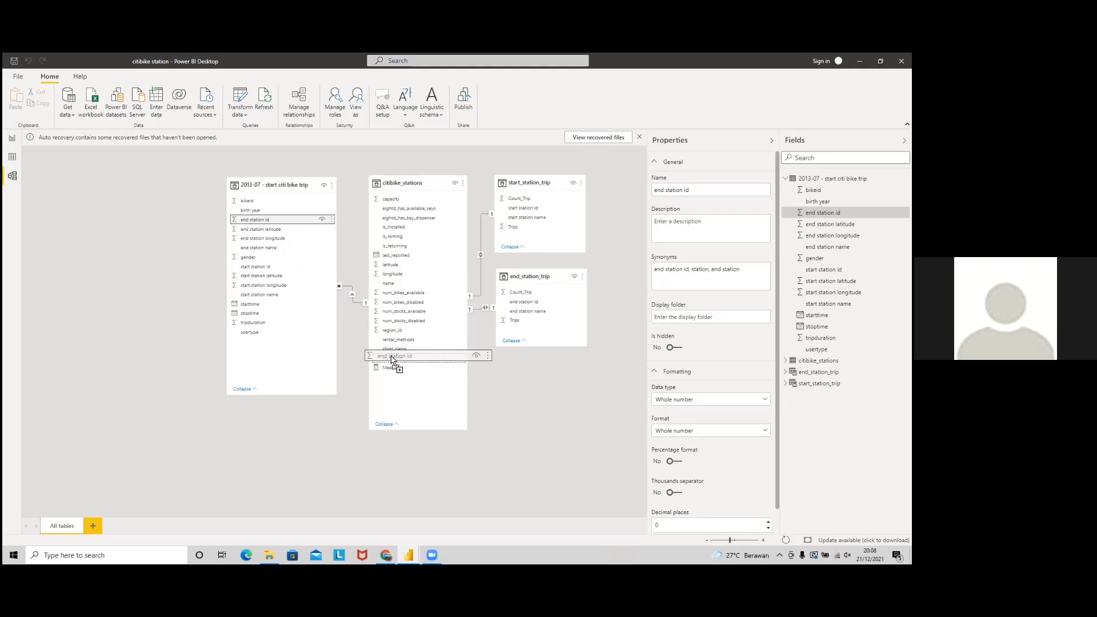
drag(393, 359, 417, 358)
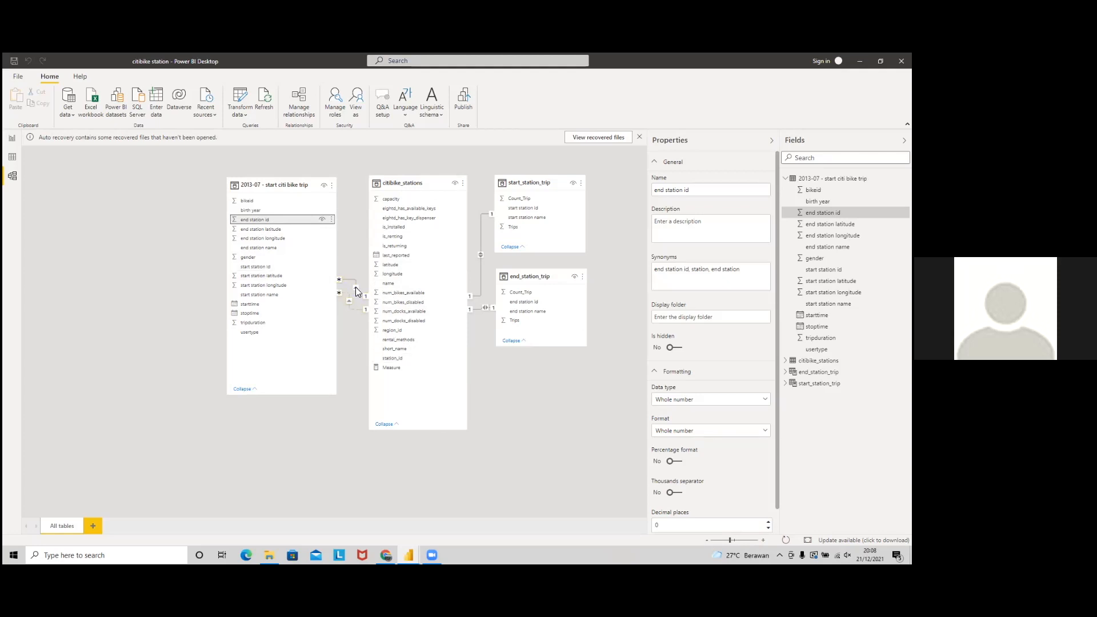
Step: Open the end-station relationship's Edit relationship dialog and move it aside to view the tables
double_click(360, 320)
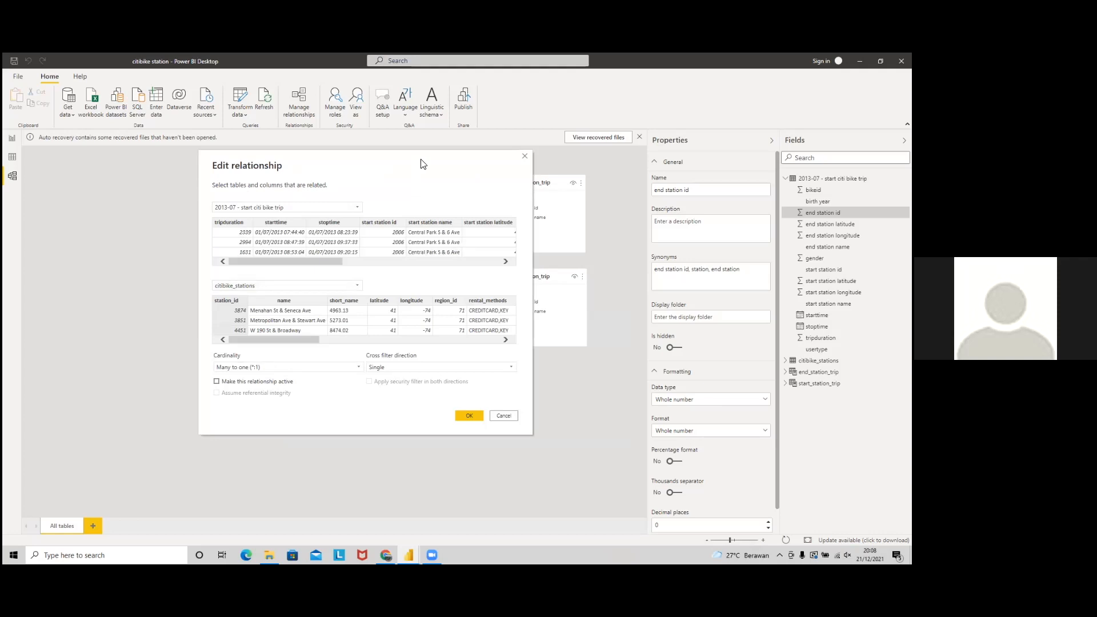
drag(422, 164, 710, 146)
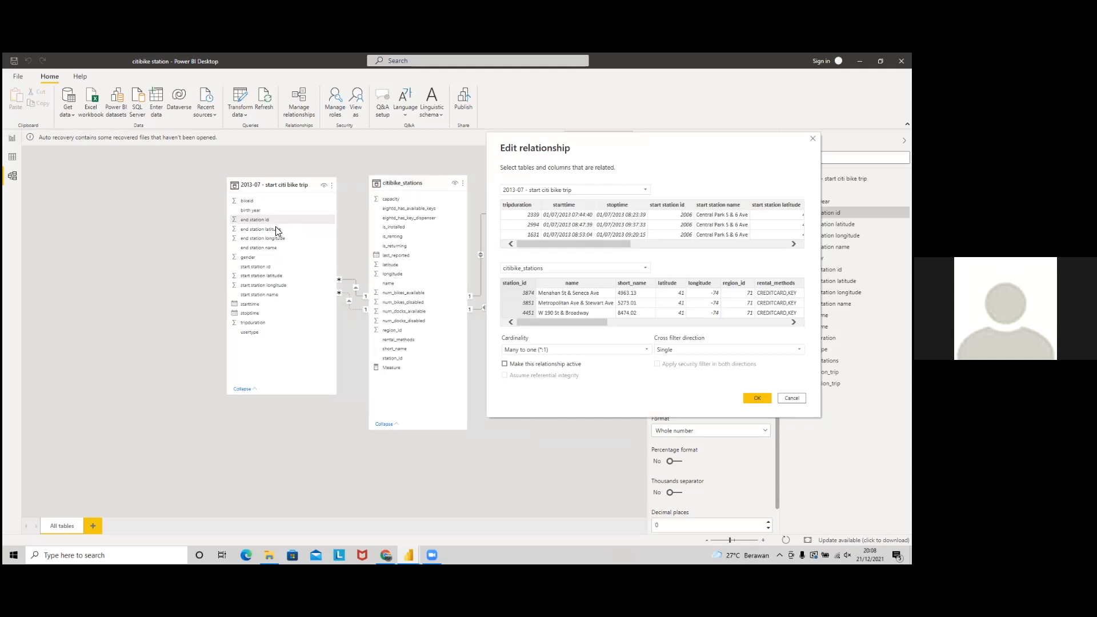
key(alt+Tab)
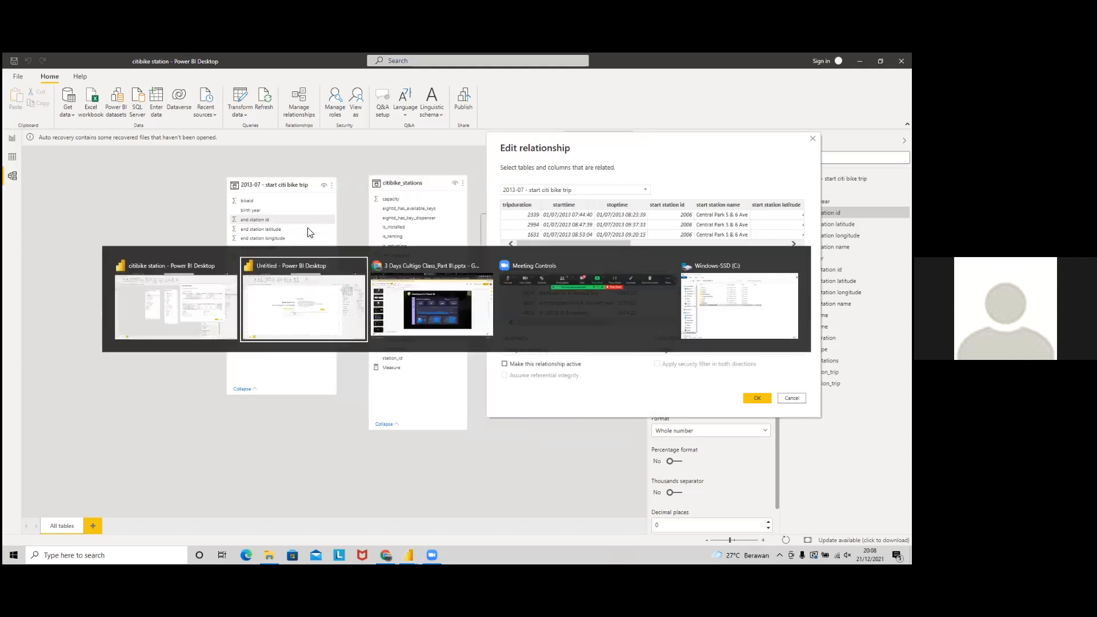
click(426, 278)
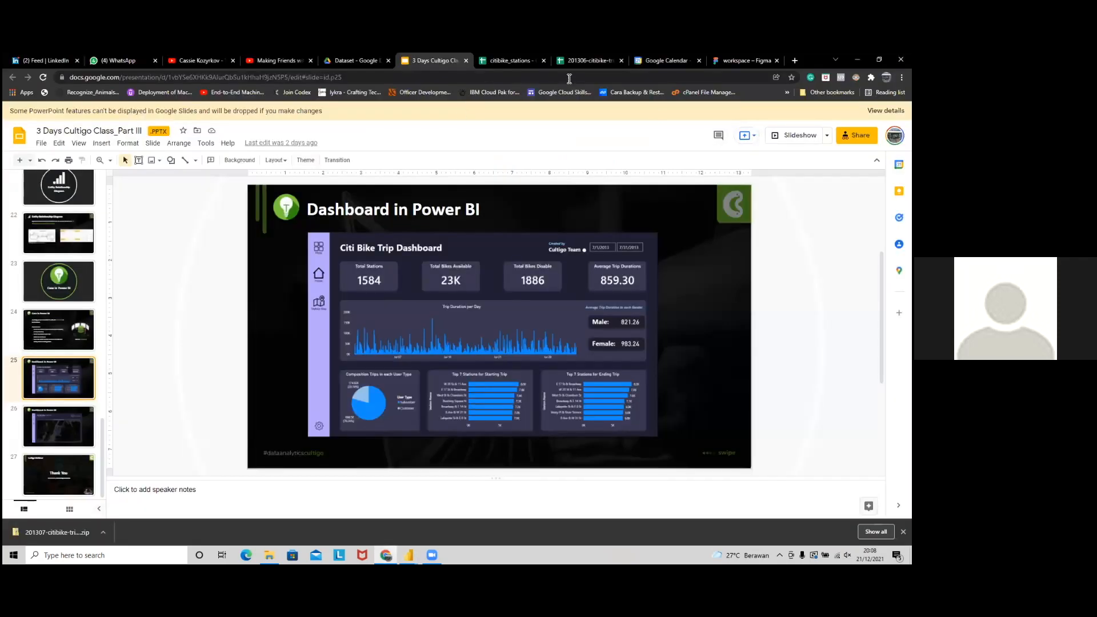
Step: Look at the class presentation's Share settings without changing them
click(857, 136)
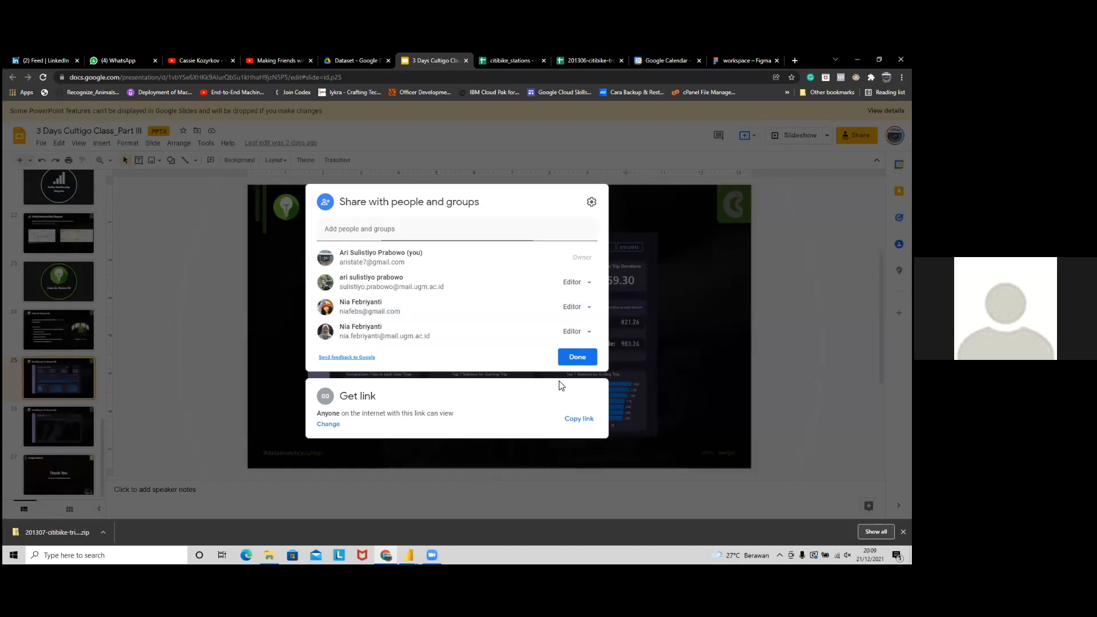
click(561, 385)
click(577, 382)
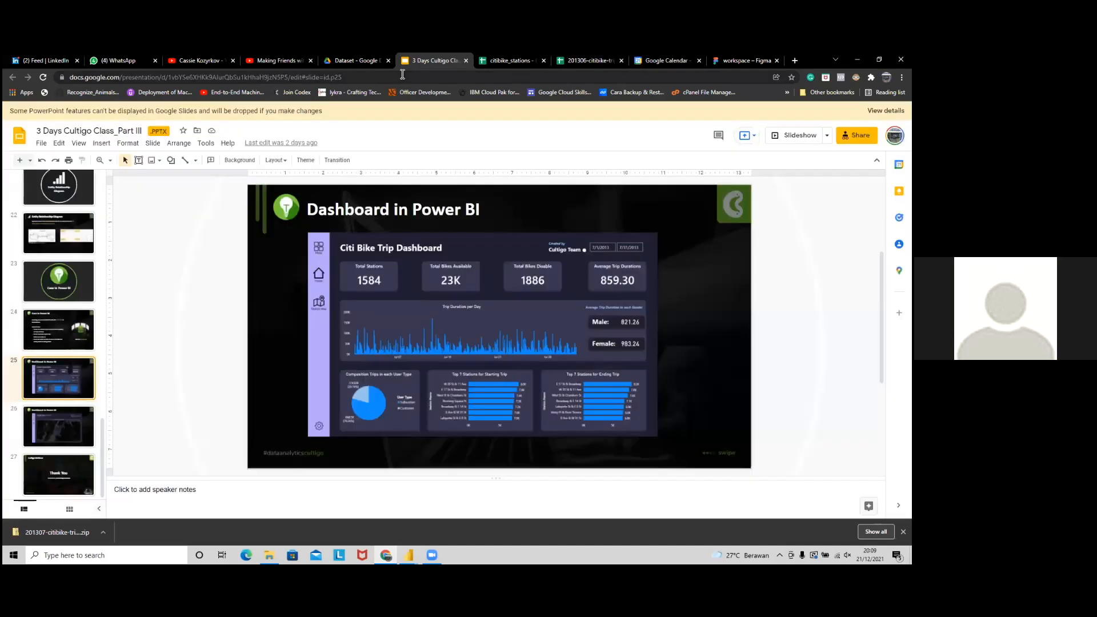
key(ctrl+l)
click(409, 556)
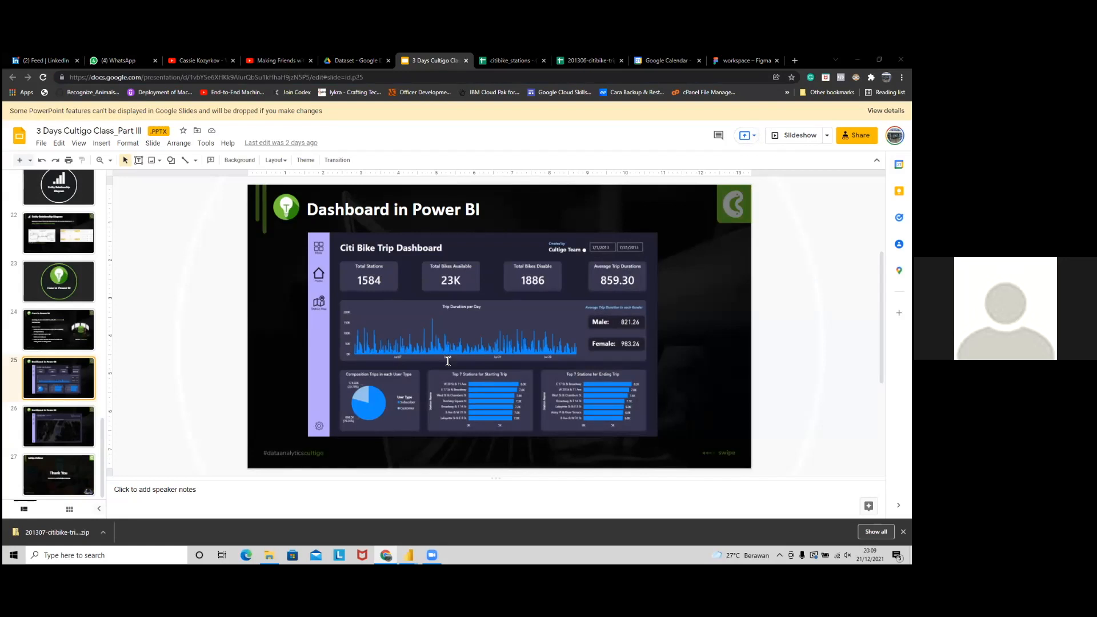
Step: Review slide 22 'Entity Relationship Diagram', then return to Power BI's Edit relationship dialog
key(Up)
key(Up)
key(Up)
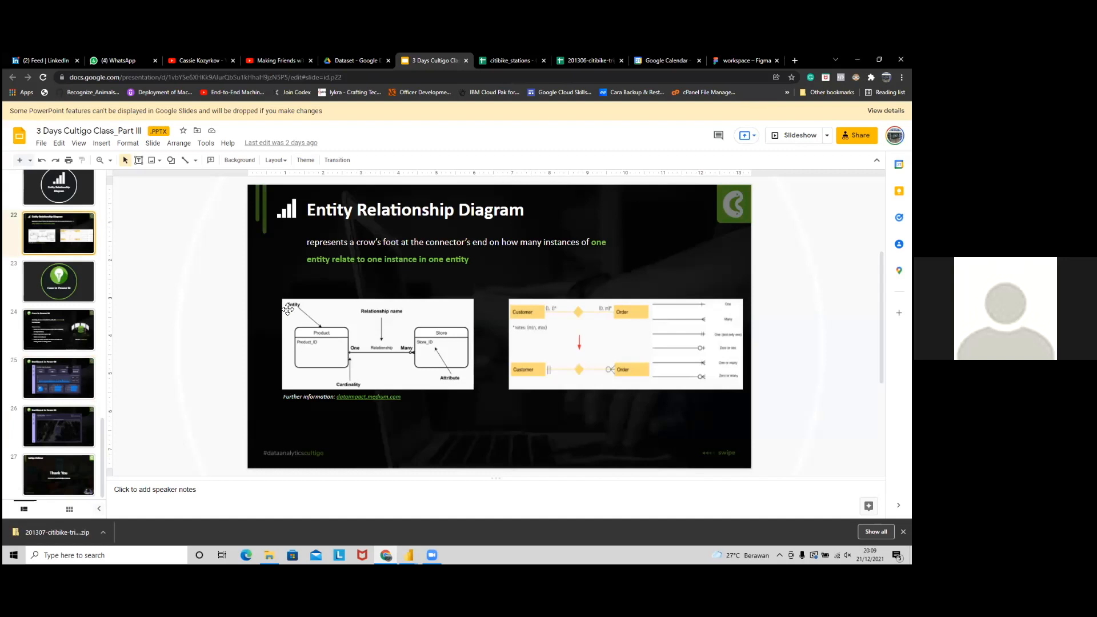
key(alt+Tab)
key(alt+Tab)
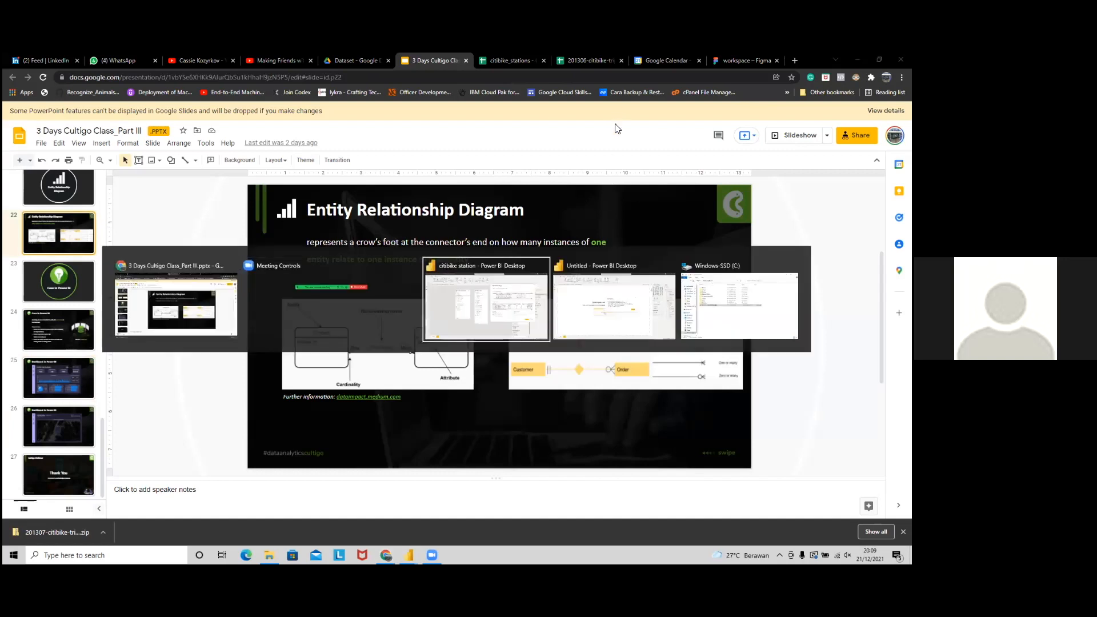
drag(646, 141, 658, 135)
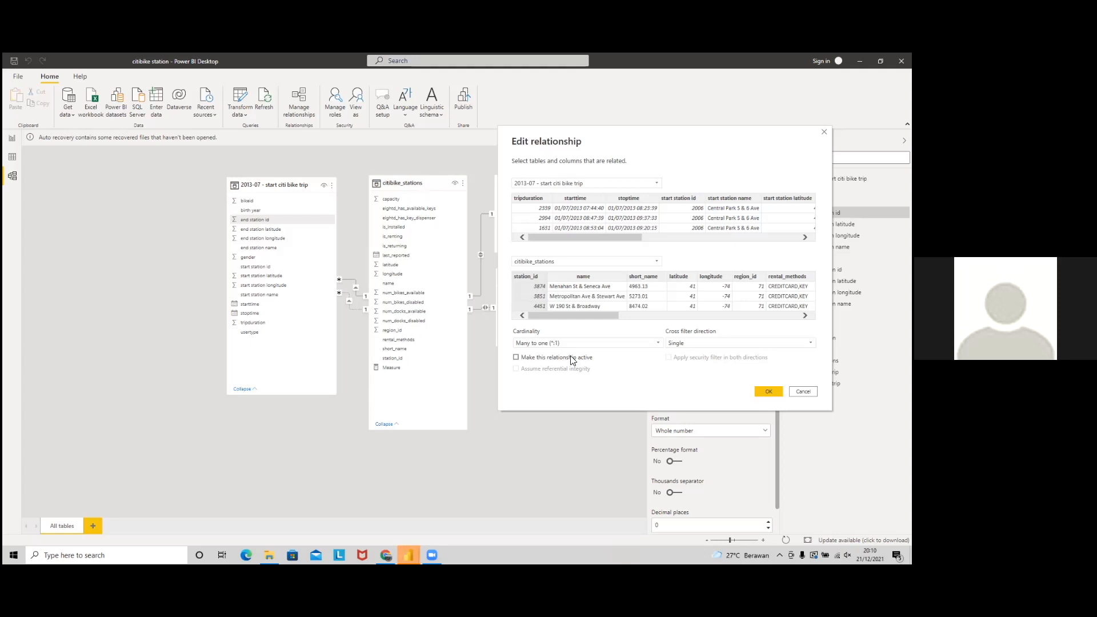
Step: Confirm the relationship, link 2013-07 trip start station id to citibike_stations station_id, and view the trip rows
click(769, 391)
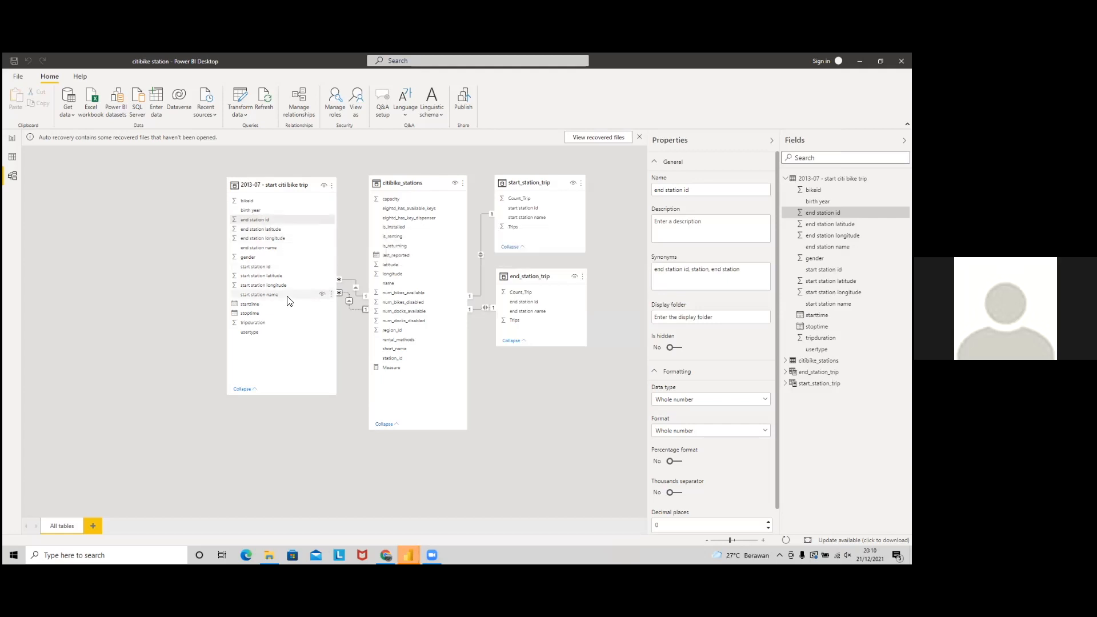
mouse_move(289, 267)
mouse_down()
mouse_move(416, 364)
mouse_move(282, 272)
mouse_up()
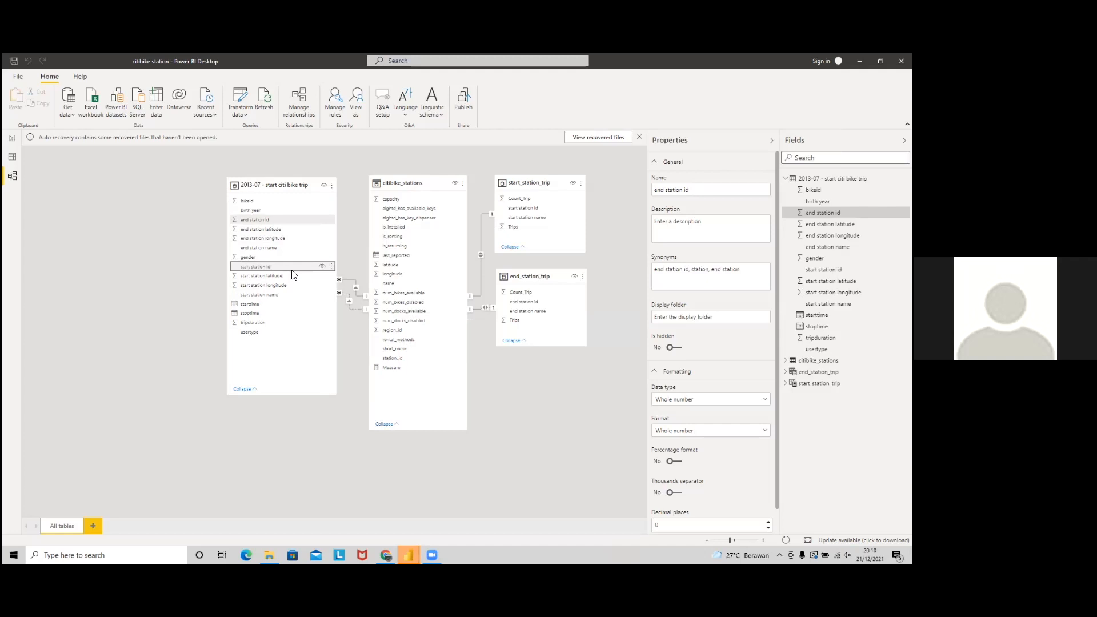
click(12, 157)
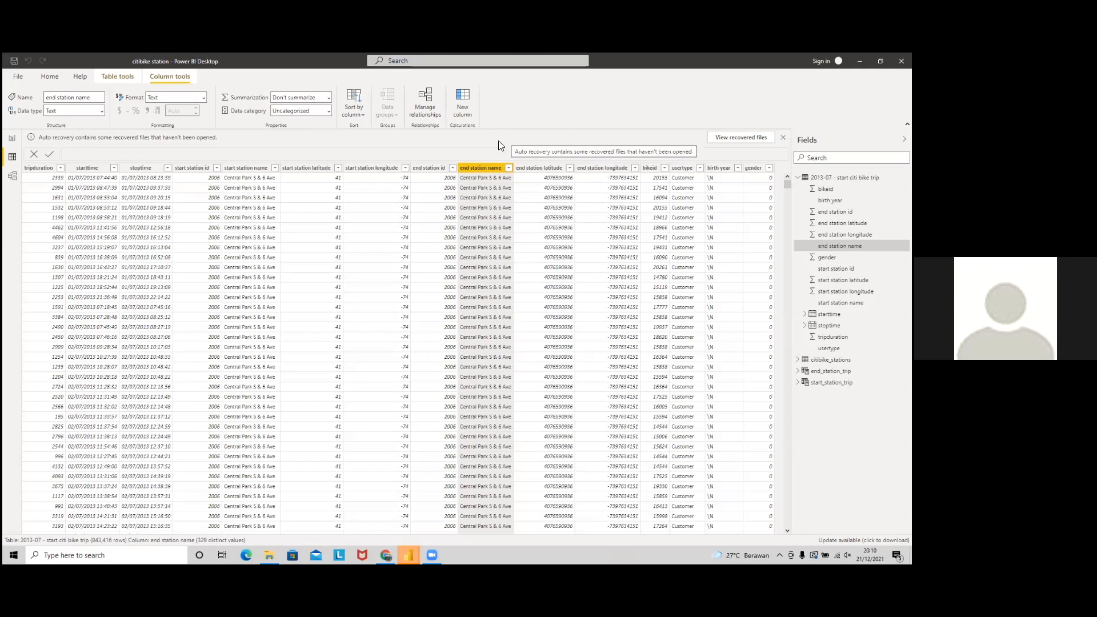
Step: Show the blank Page 3 report and retry the Untitled window's timed-out Google Sheets connection
click(13, 140)
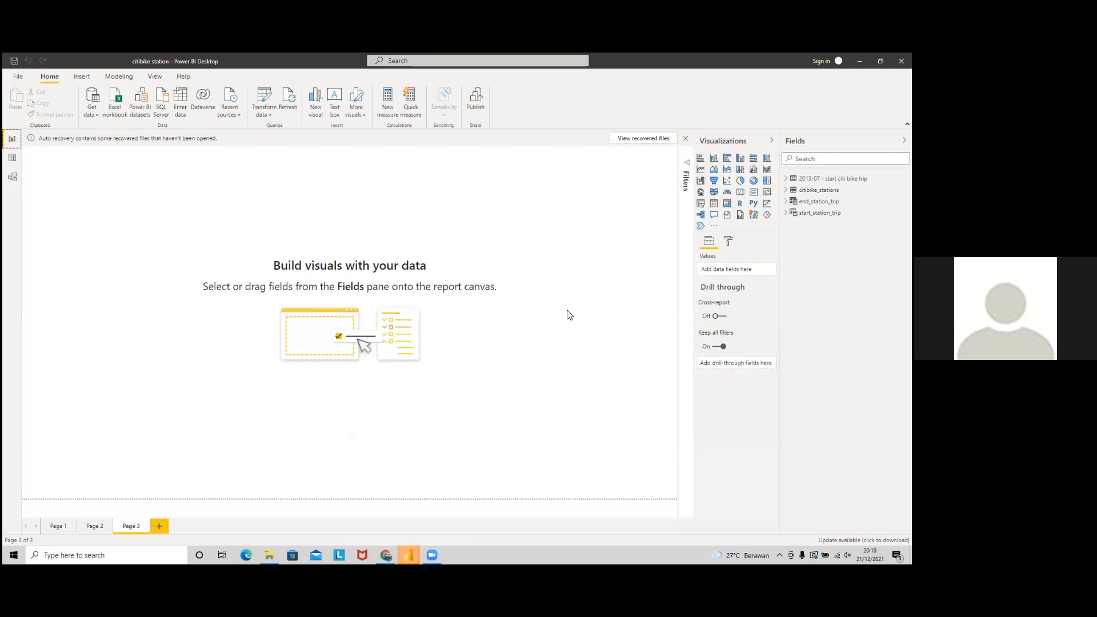
key(alt+Tab)
key(alt+Tab)
key(alt+Tab)
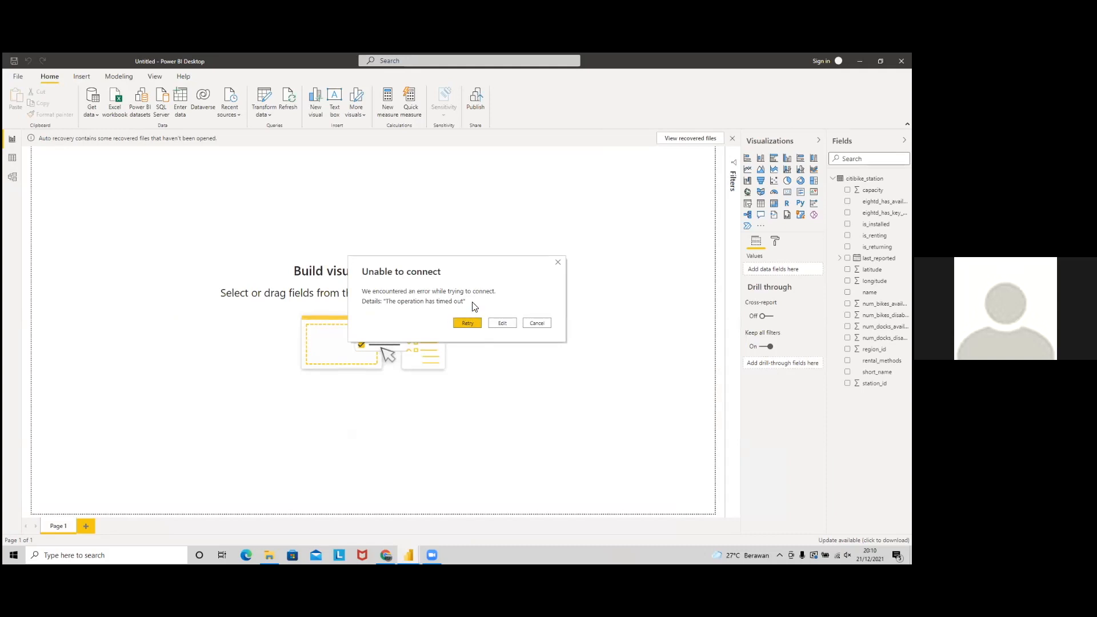
click(467, 323)
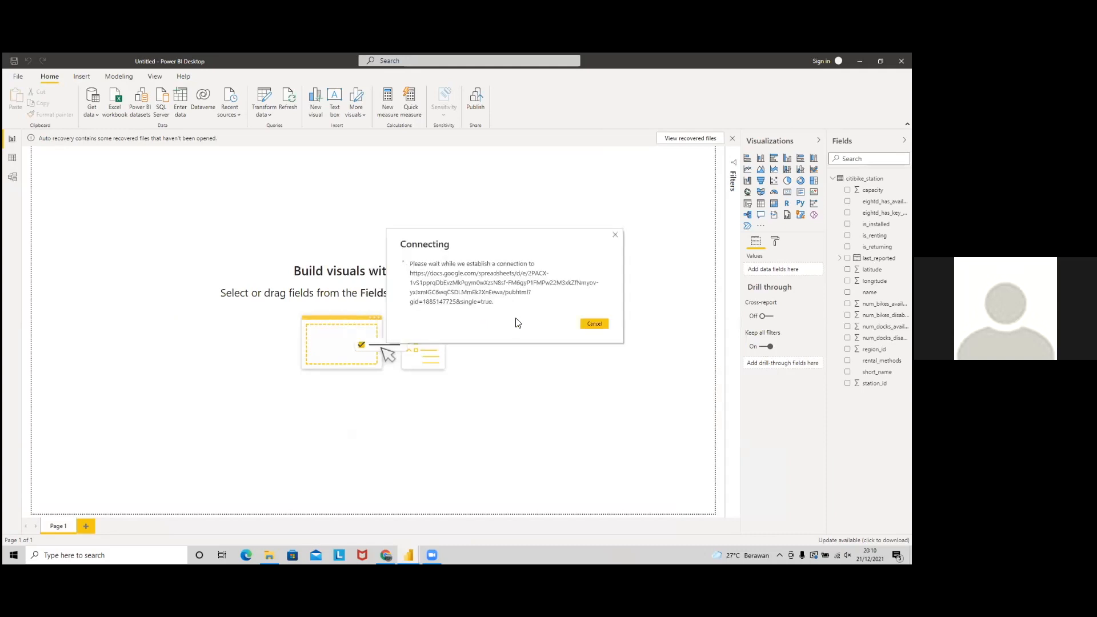
key(alt+Tab)
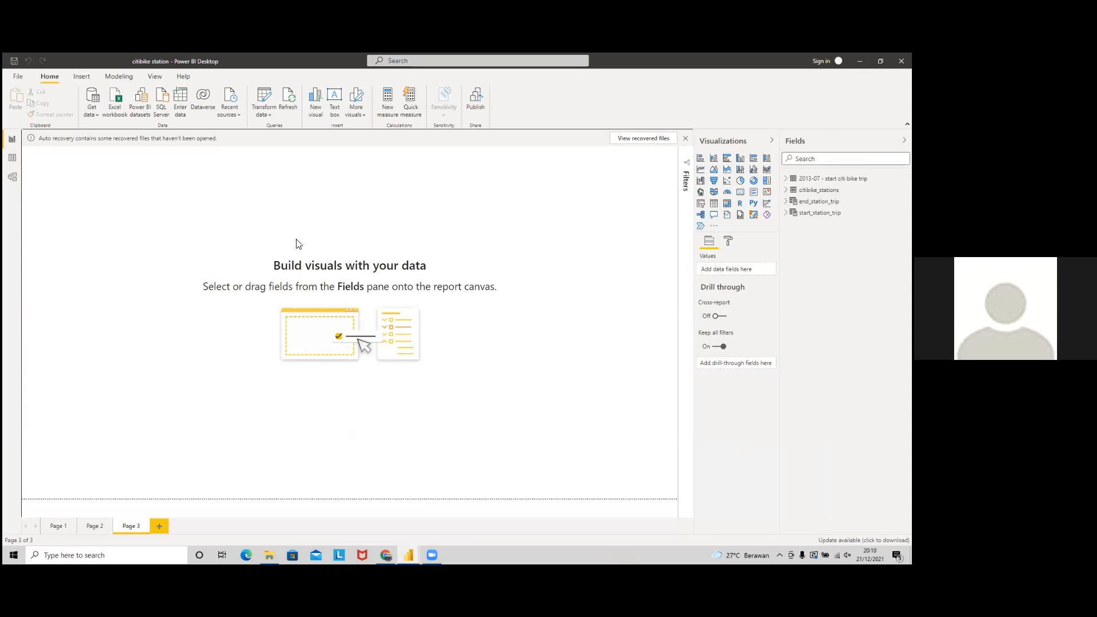
key(alt+Tab)
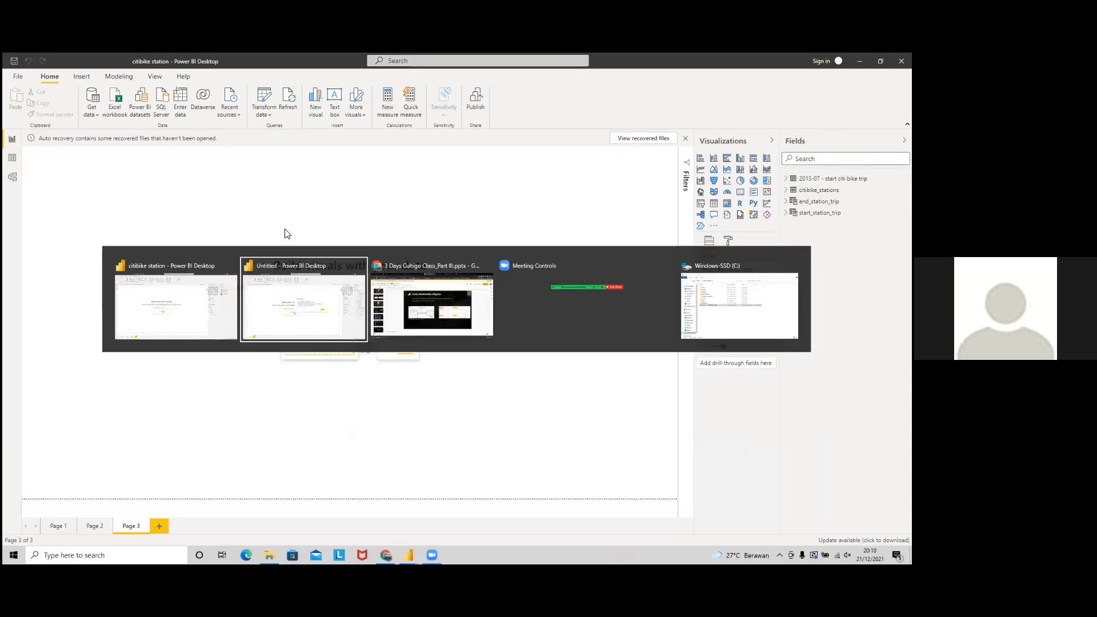
Step: Close the 201306 spreadsheet's Publish to the web settings and go to the Dataset Drive folder
key(alt+Tab)
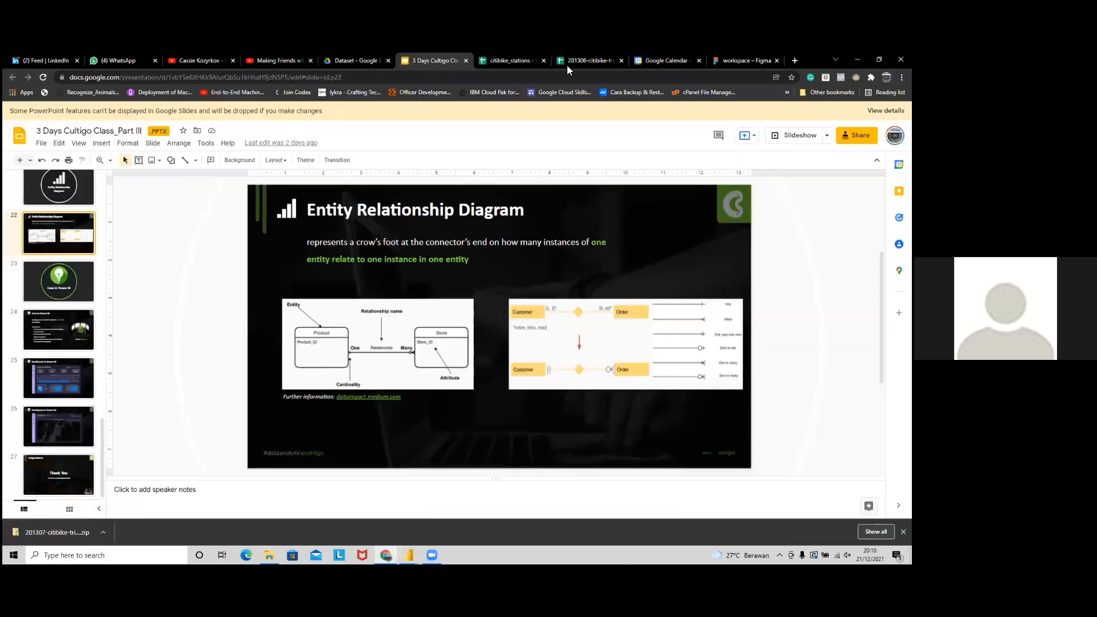
click(581, 61)
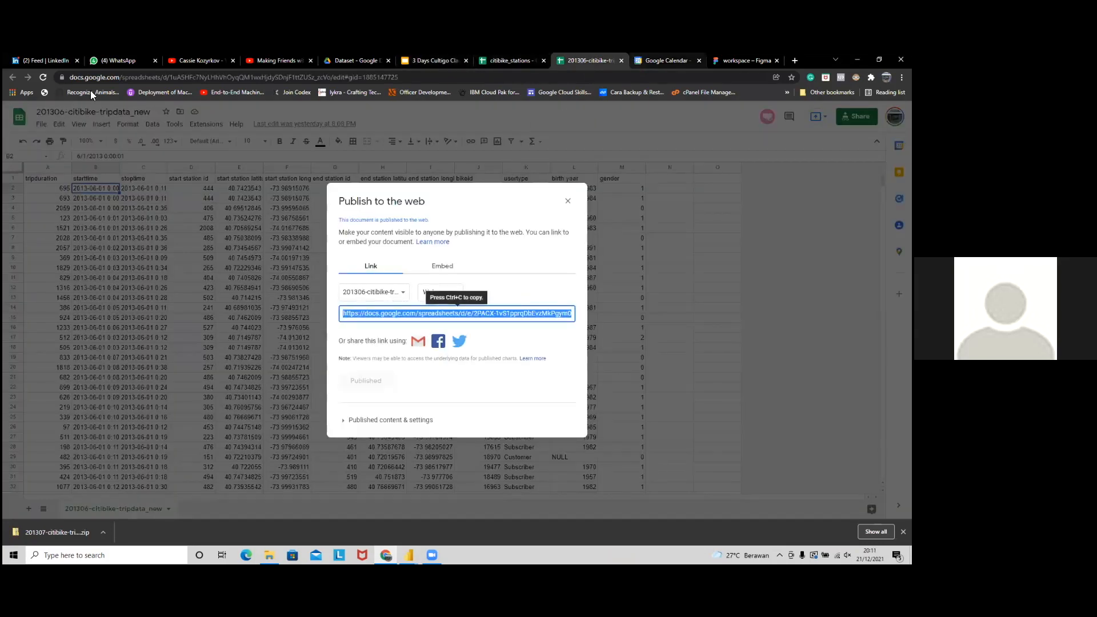
key(Escape)
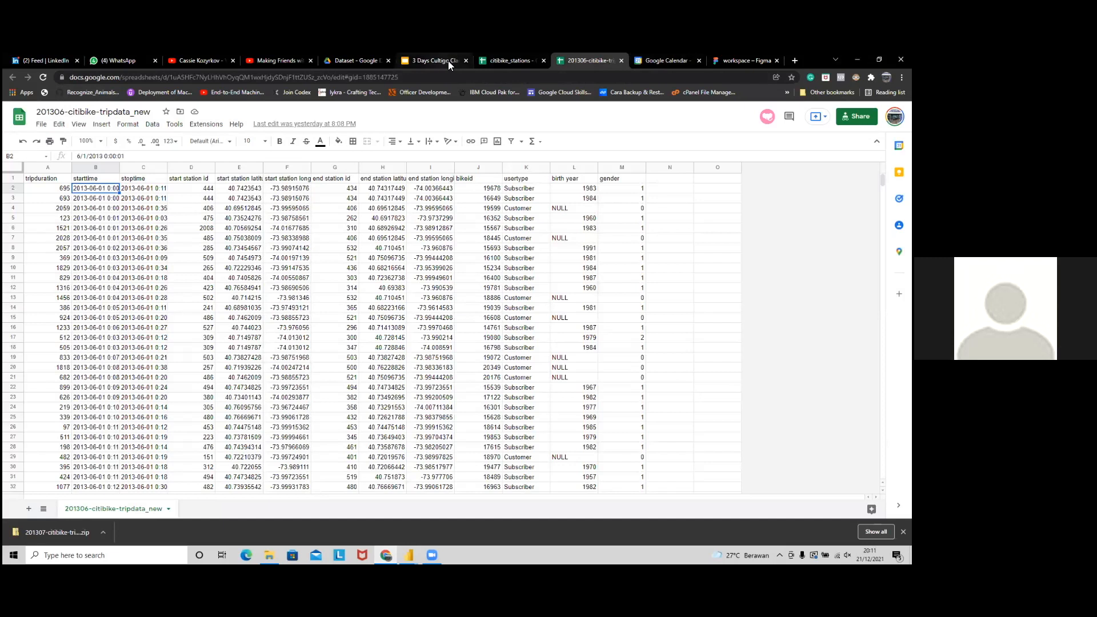
click(442, 60)
click(357, 60)
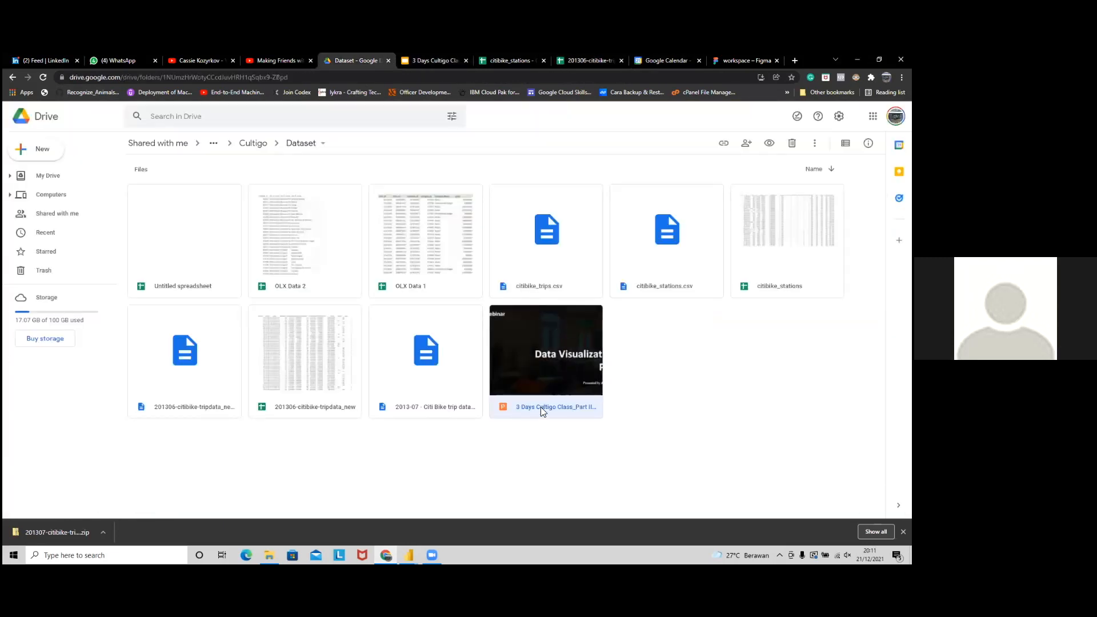
Step: Make a copy of 201306-citibike-tripdata_new in the Dataset folder, then return to Power BI
click(654, 404)
click(347, 395)
right_click(329, 344)
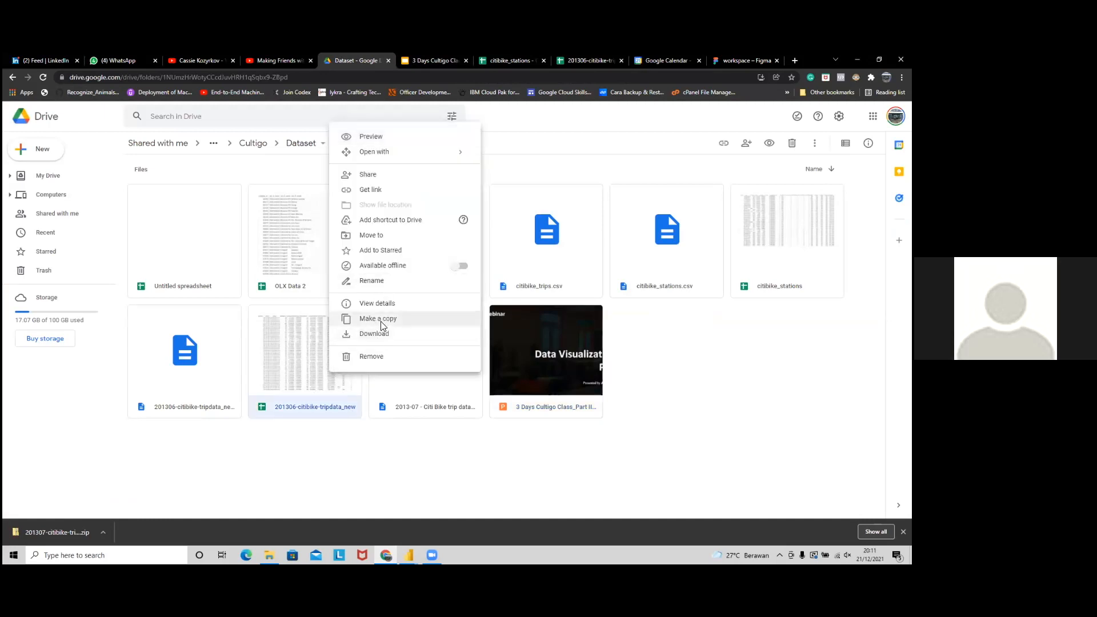
click(382, 319)
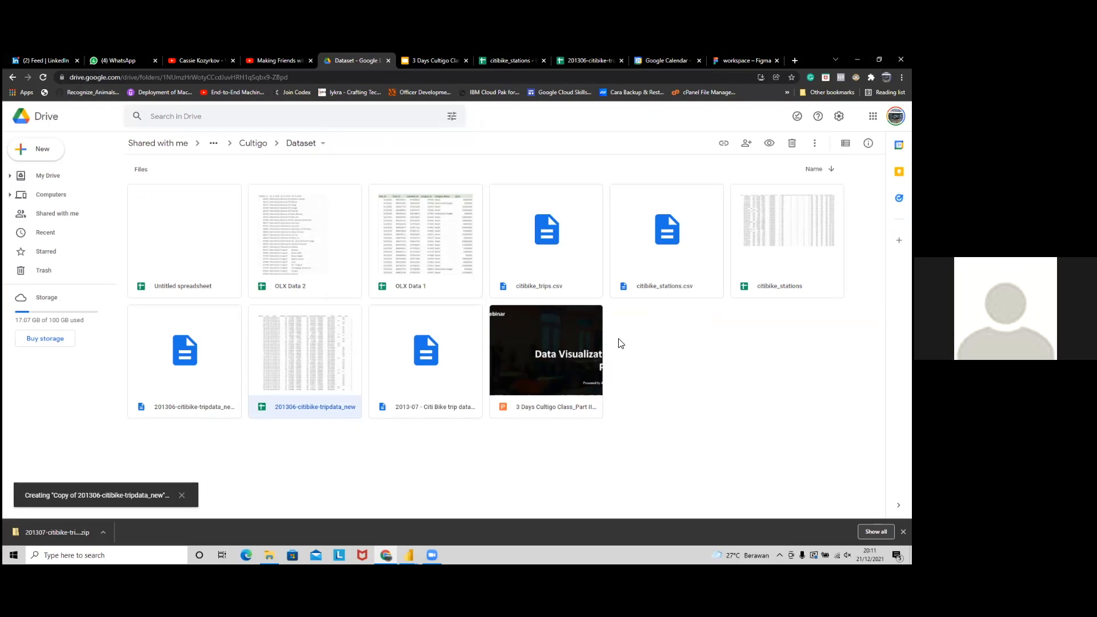
key(alt+Tab)
key(Tab)
key(alt+Tab)
key(Tab)
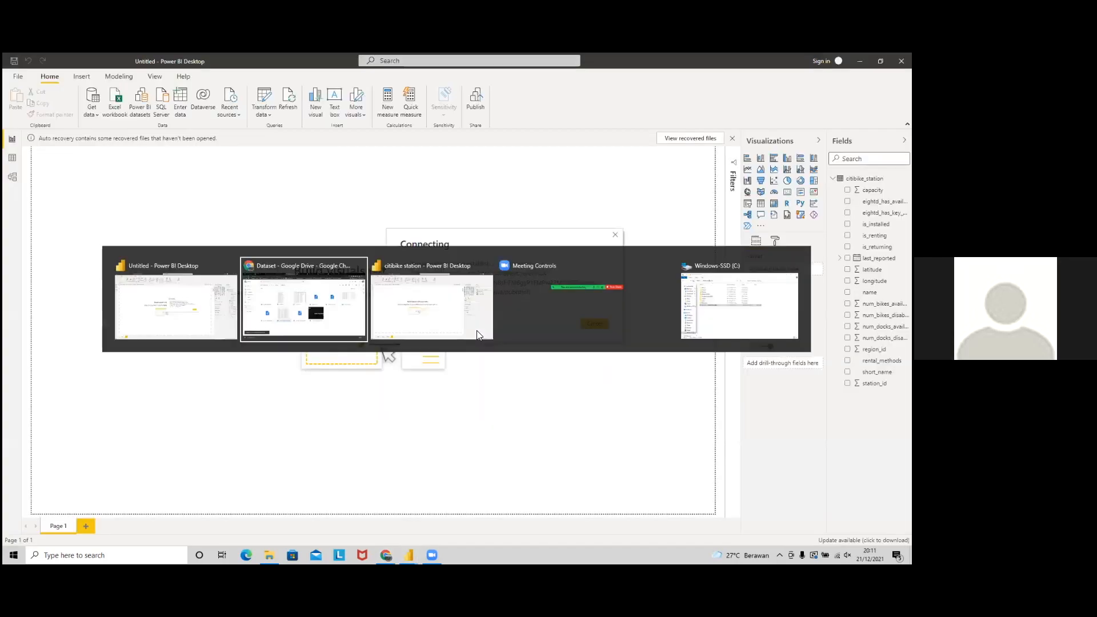
Step: Delete the accidentally added Q&A visual so Page 3 stays empty, then return to the Drive window
double_click(519, 307)
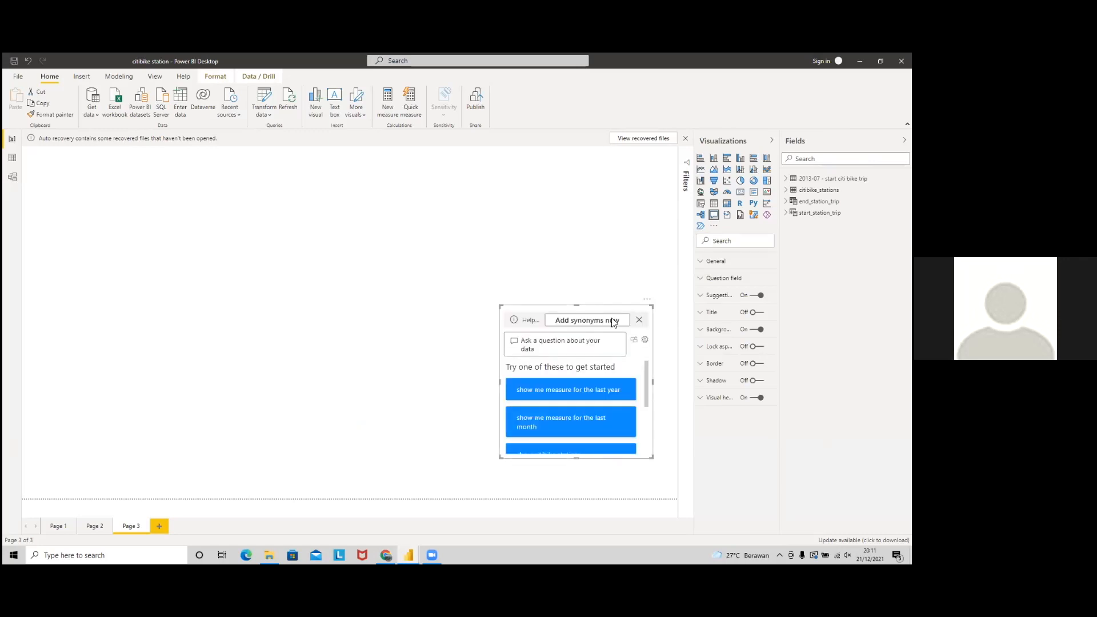
key(Delete)
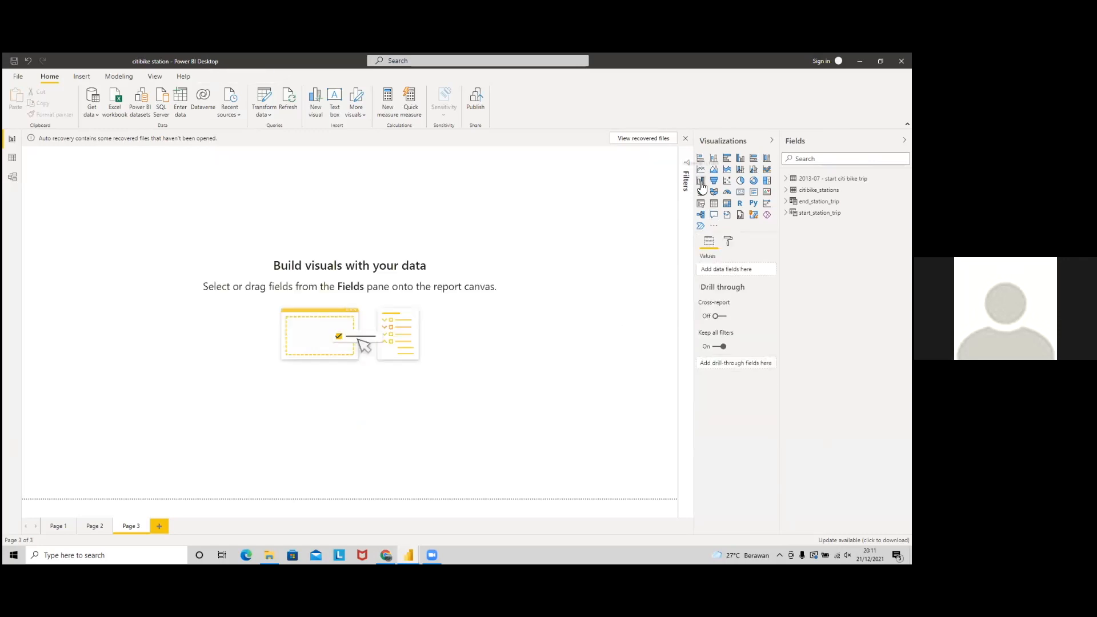
key(alt+Tab)
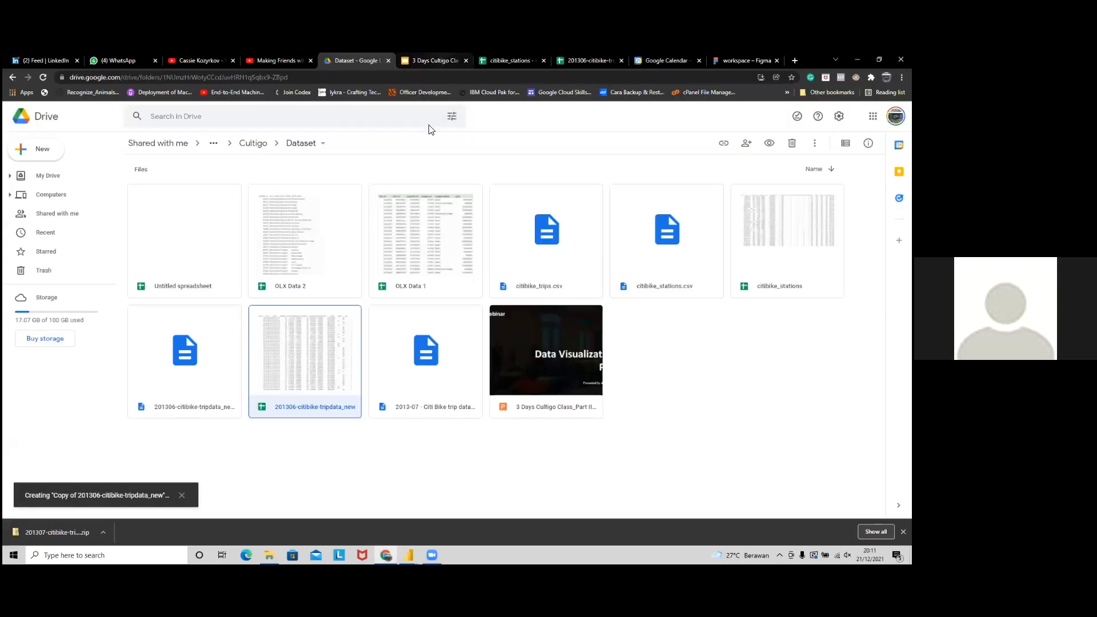
Step: Show slide 25, the Dashboard in Power BI example, in the 3 Days Cultigo Class deck
click(442, 57)
click(62, 373)
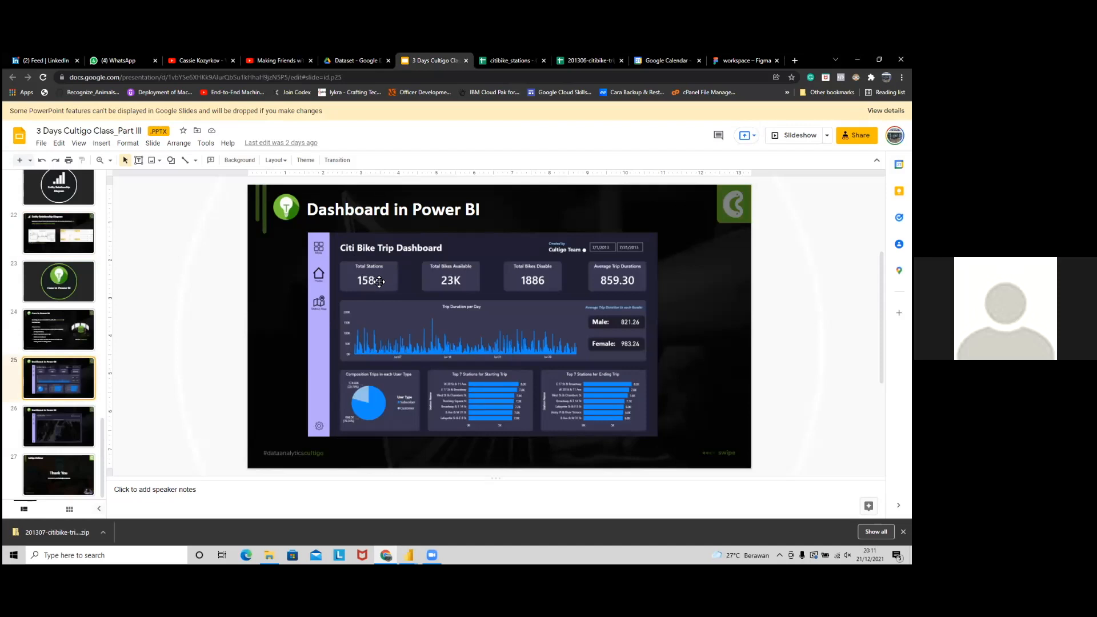
key(alt+Tab)
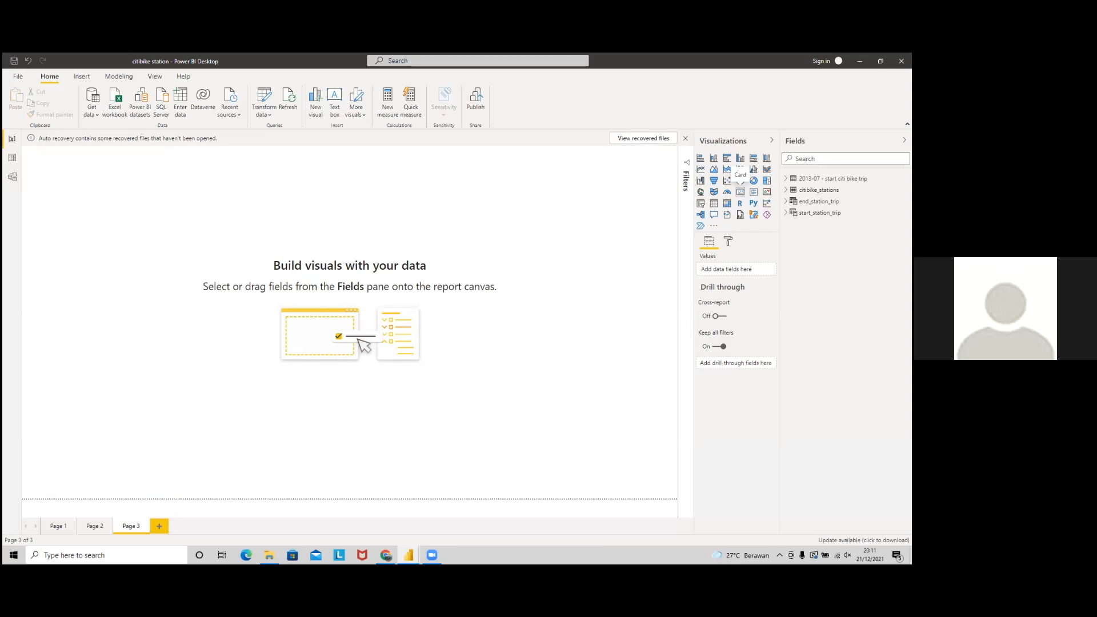
Step: Place an empty card visual at the top-left of Page 3
click(741, 192)
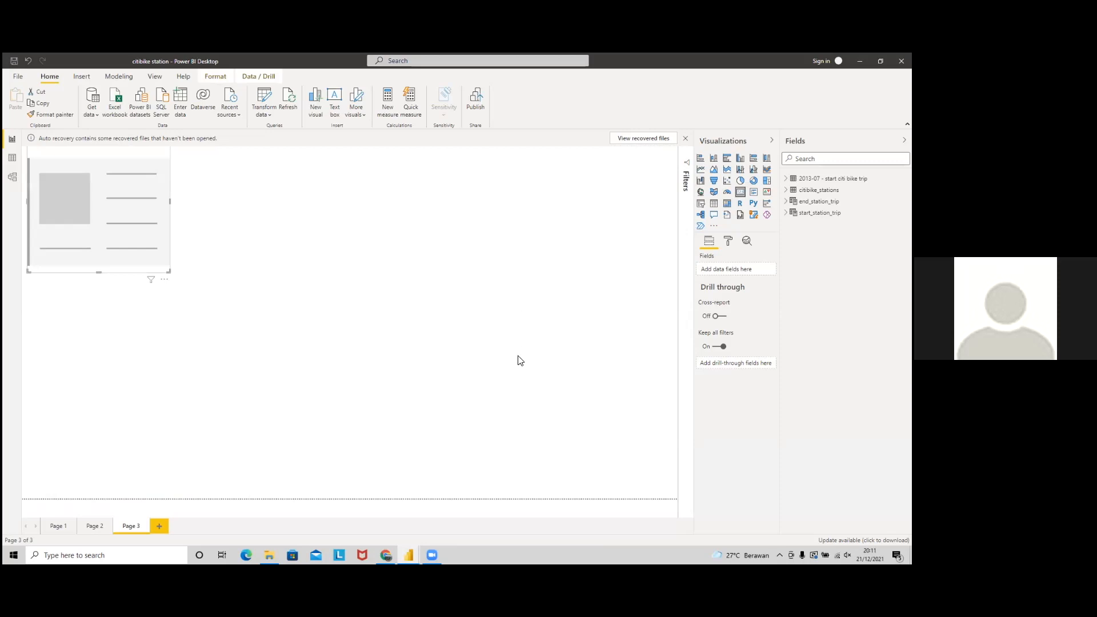
key(alt+Tab)
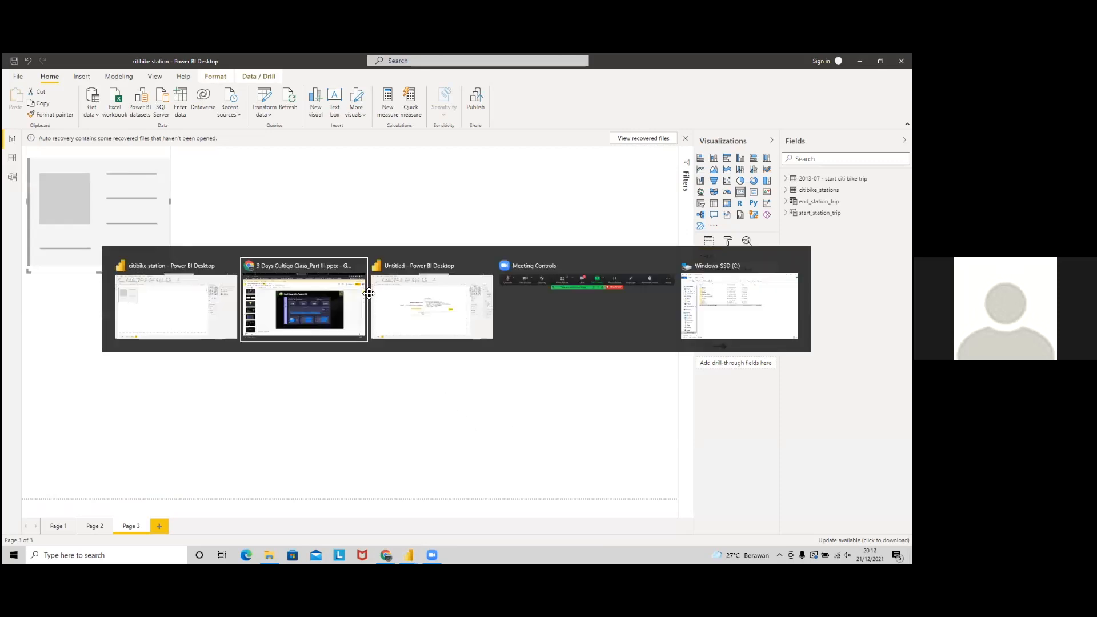
key(alt+Tab)
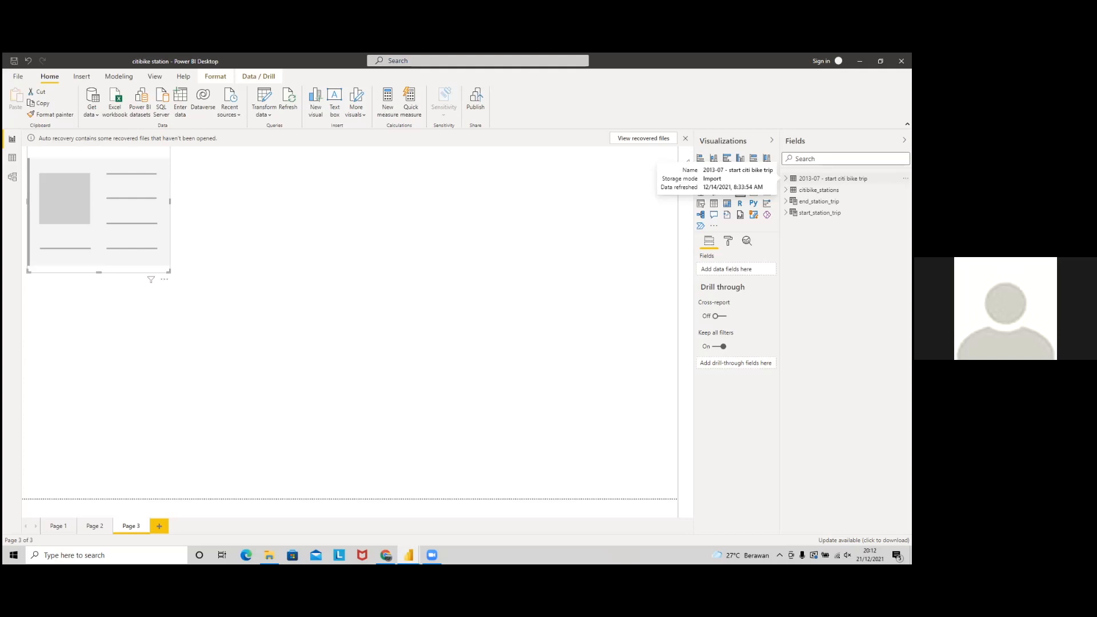
Step: Expand the citibike_stations field list and select its station_id field
click(819, 190)
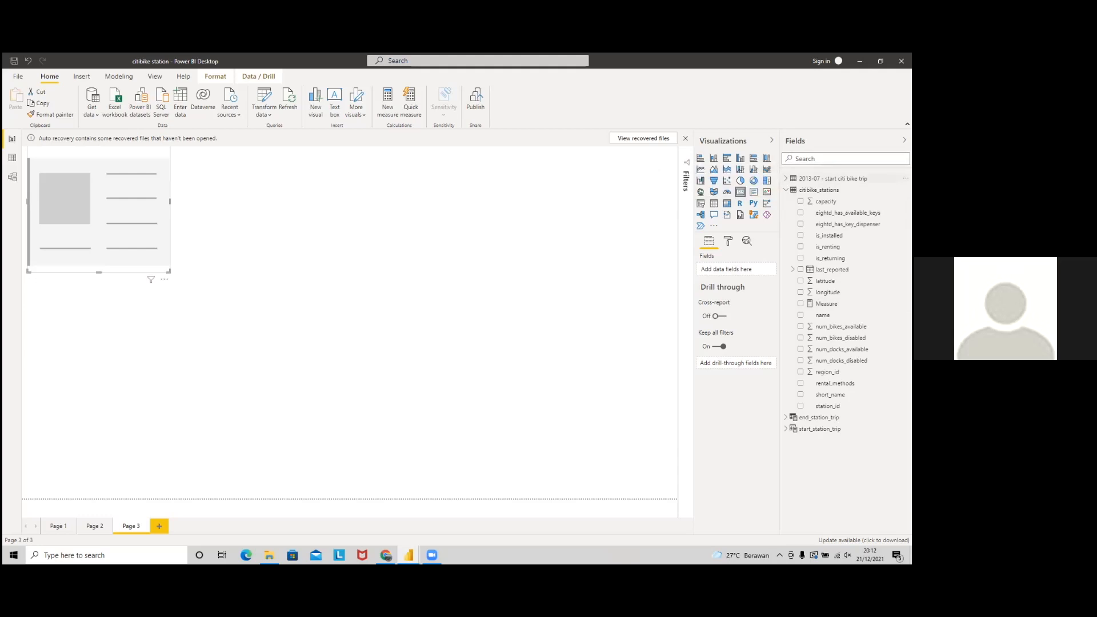
click(786, 178)
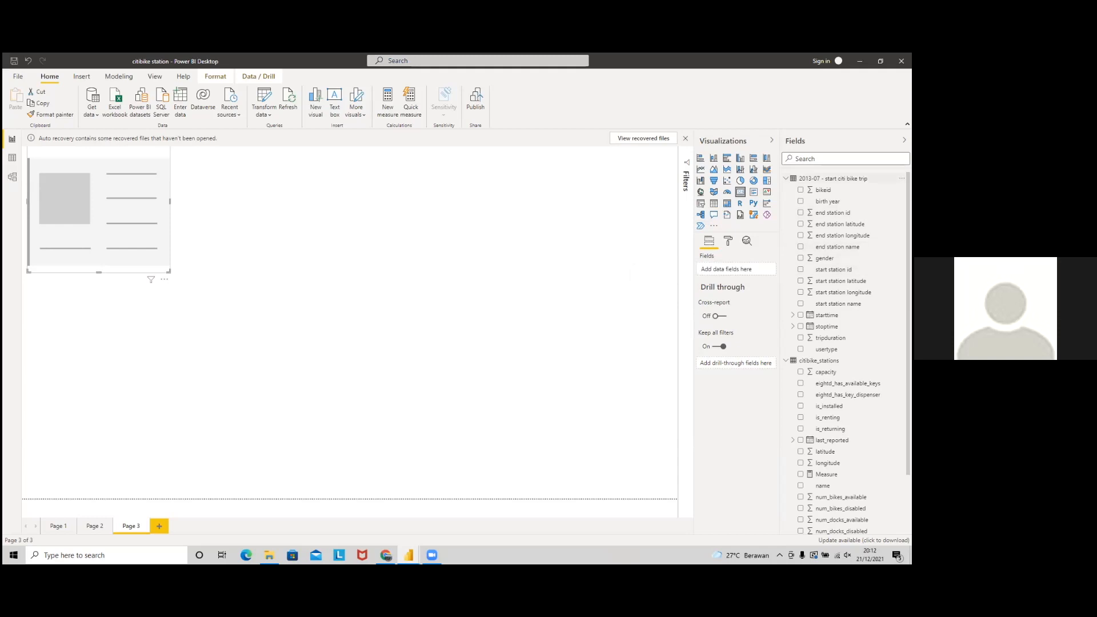
click(786, 178)
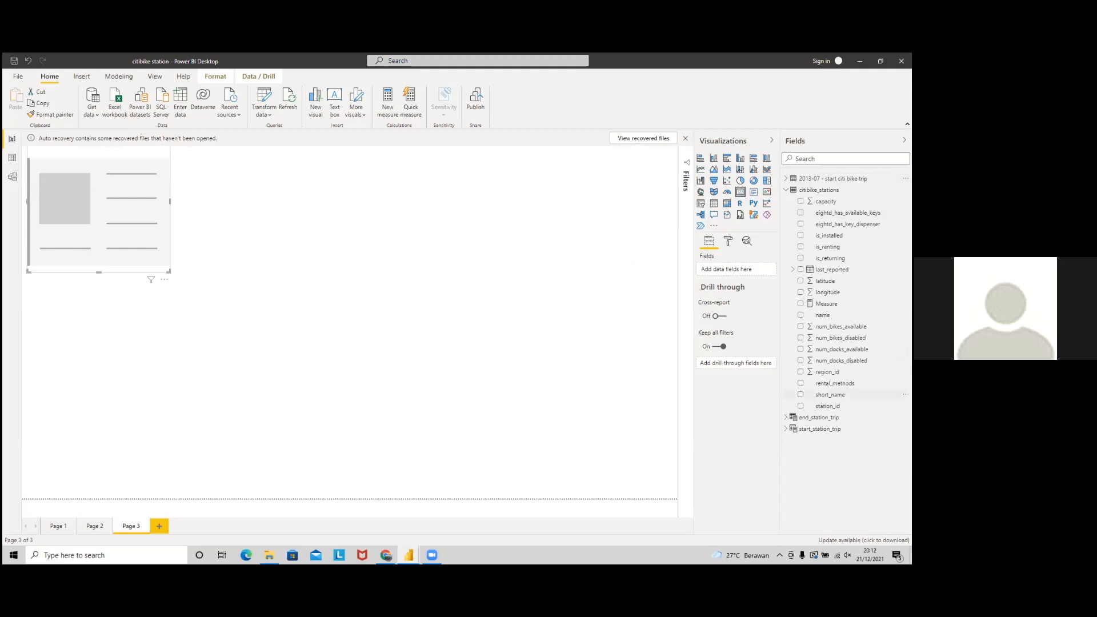
click(823, 315)
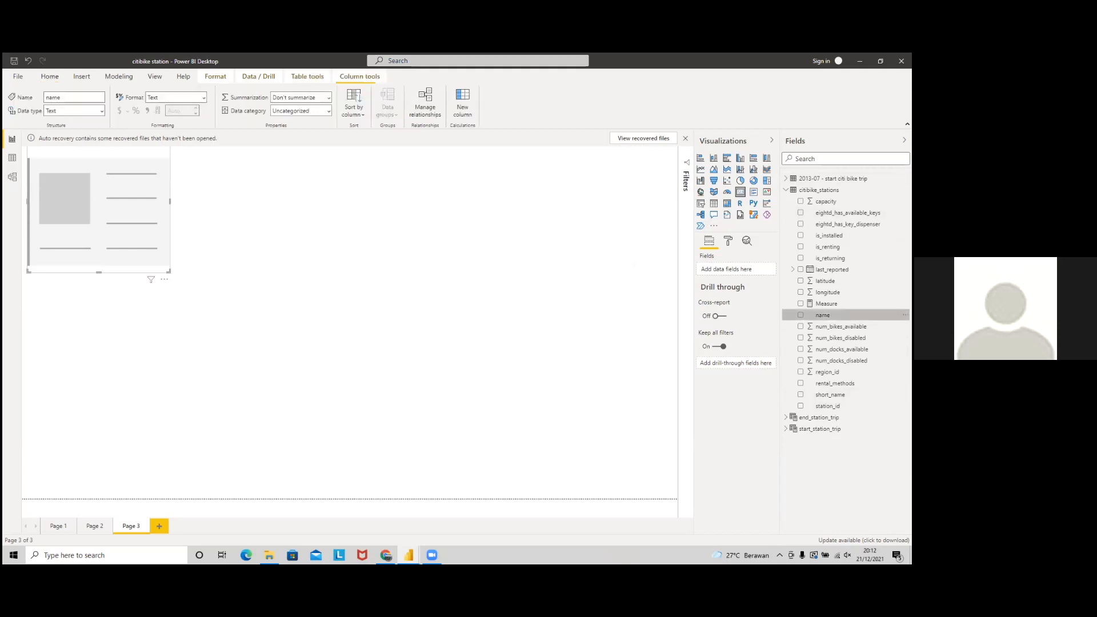
click(828, 406)
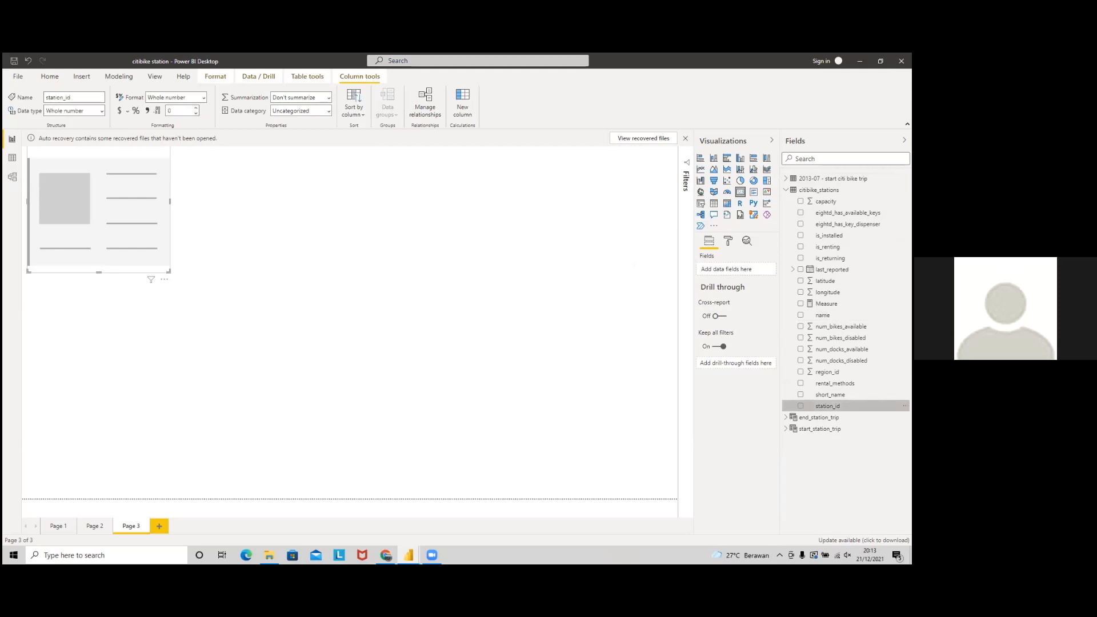
Step: Fill the card with station_id using plain Count, showing 1584 stations
drag(828, 406, 740, 270)
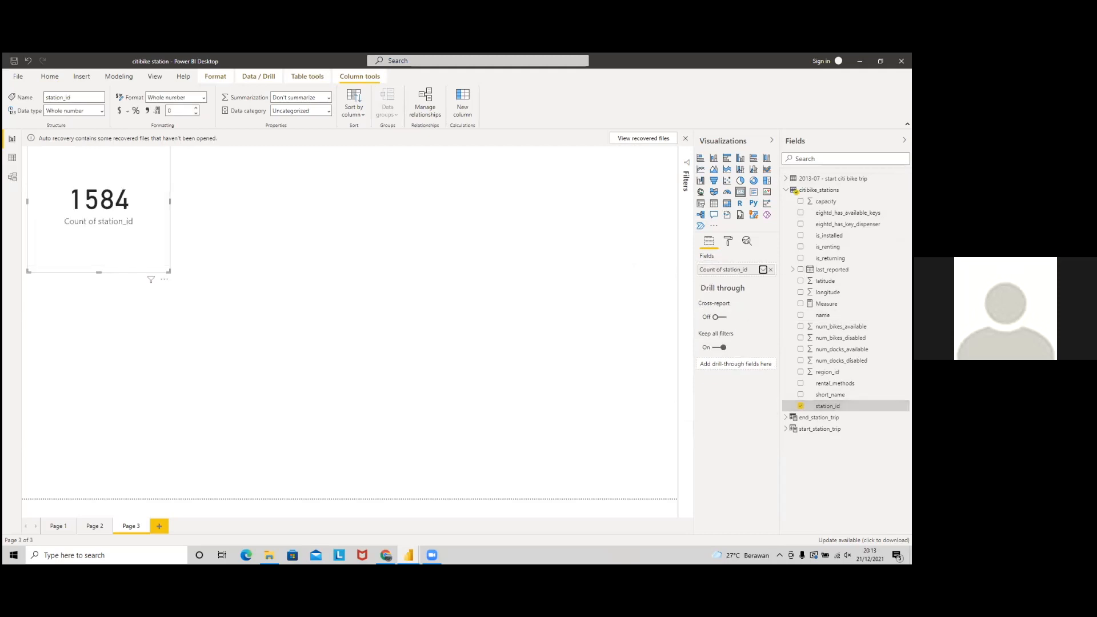
click(763, 270)
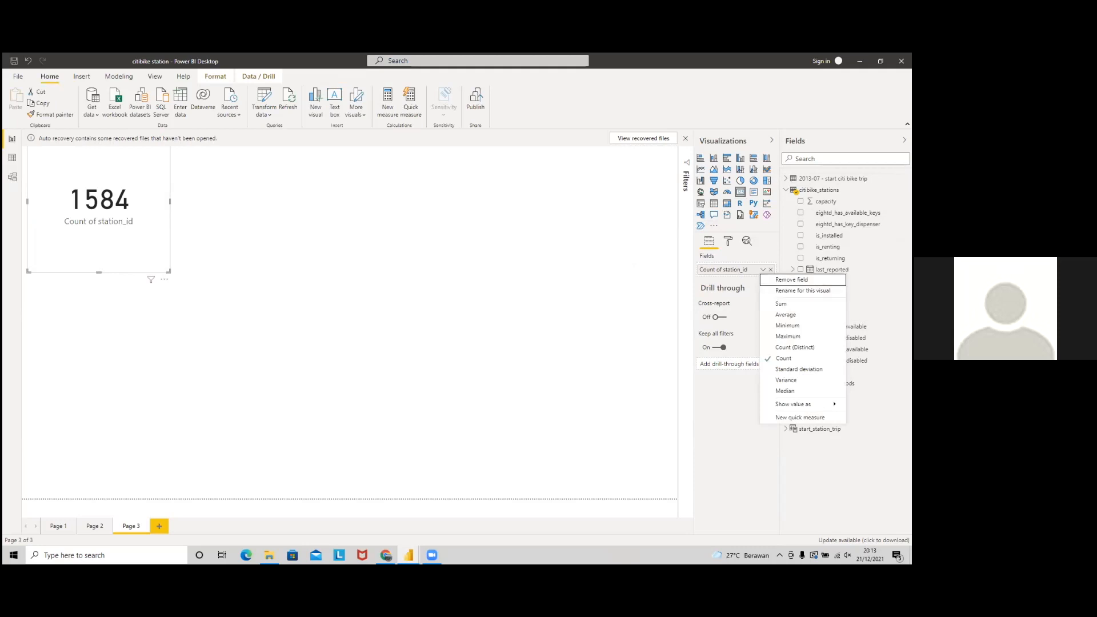
click(763, 269)
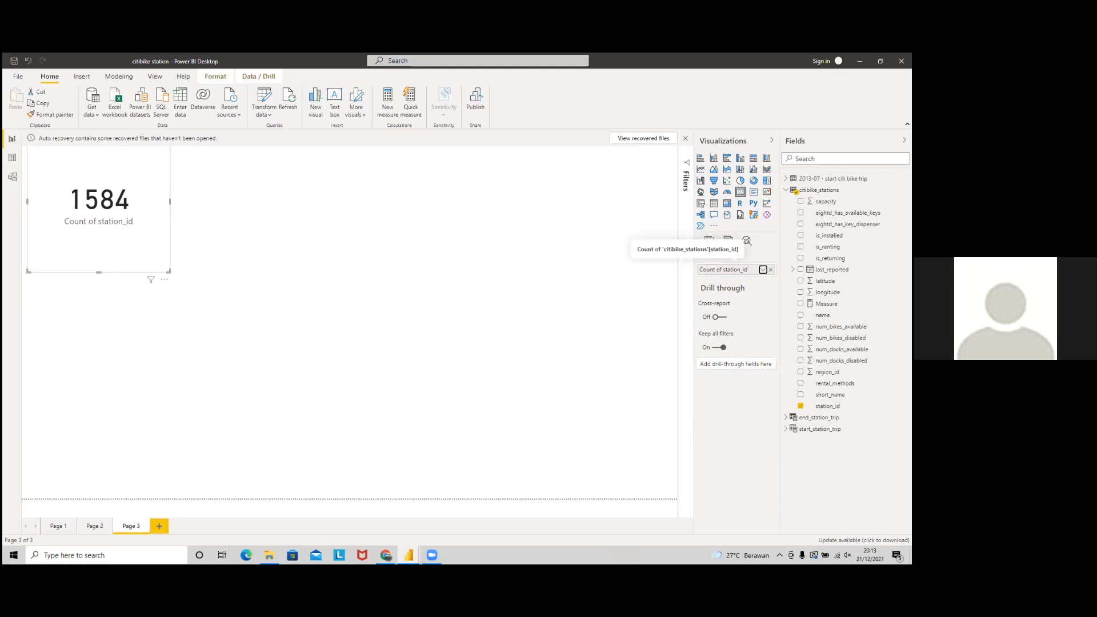
click(763, 270)
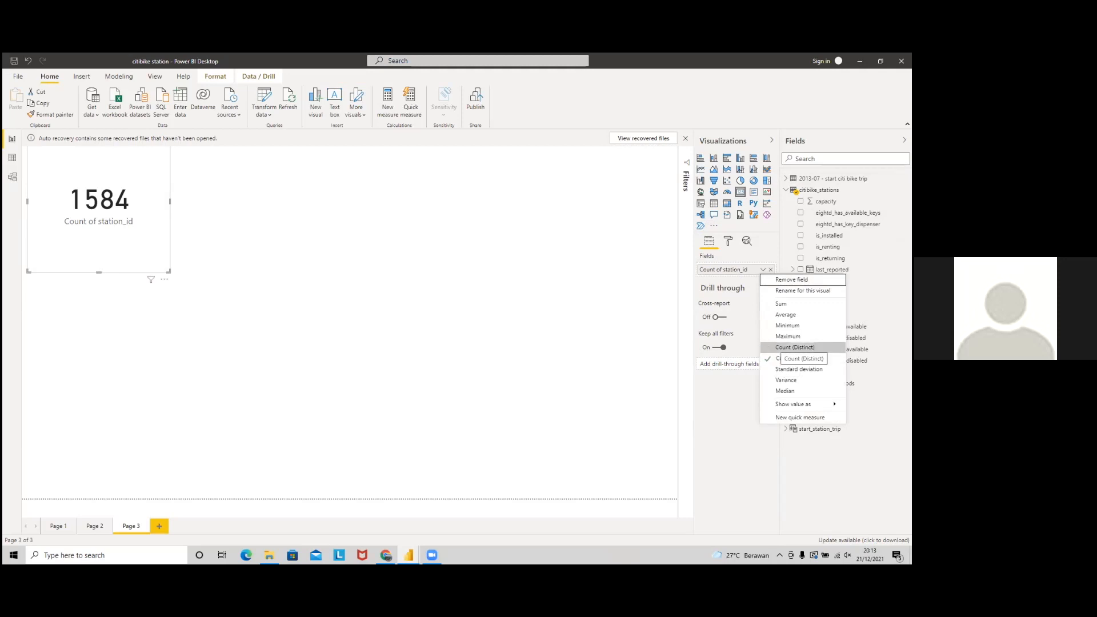
click(789, 348)
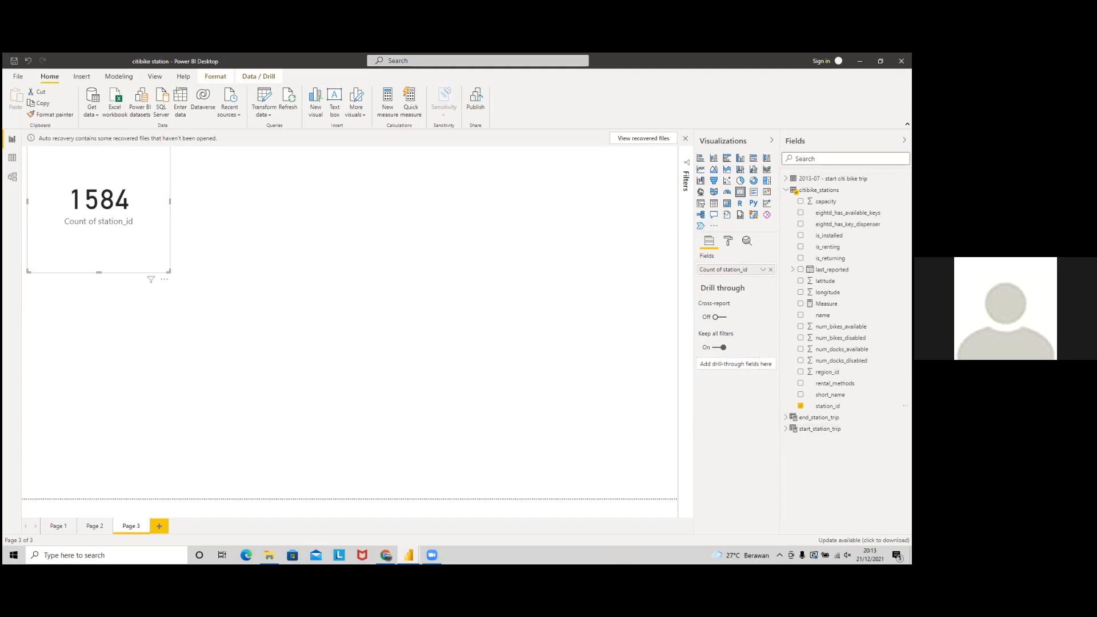
click(763, 270)
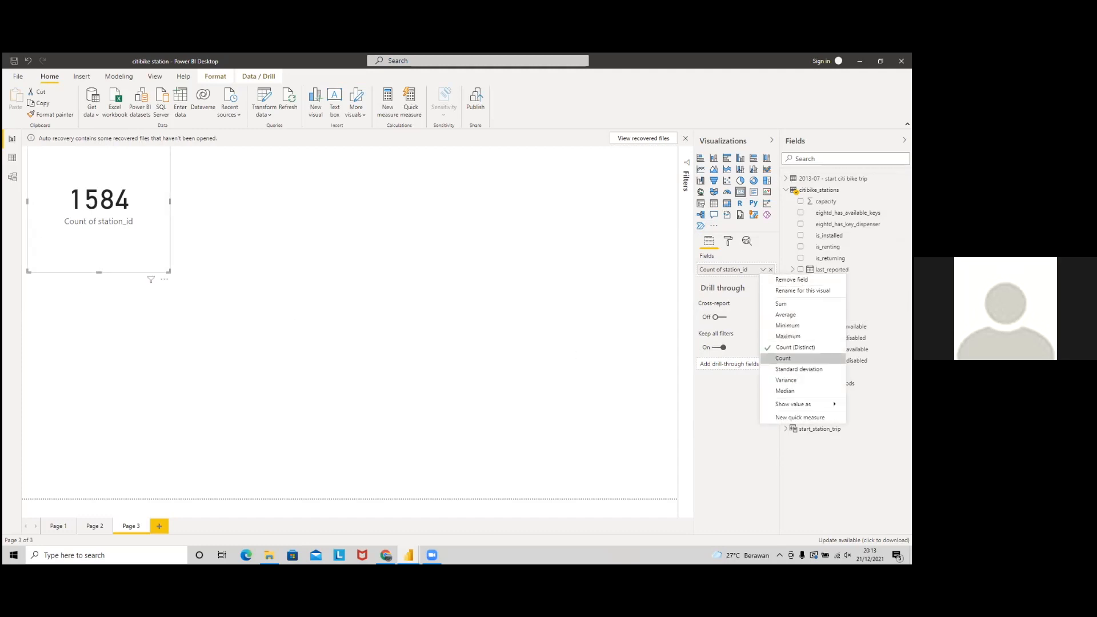
click(783, 358)
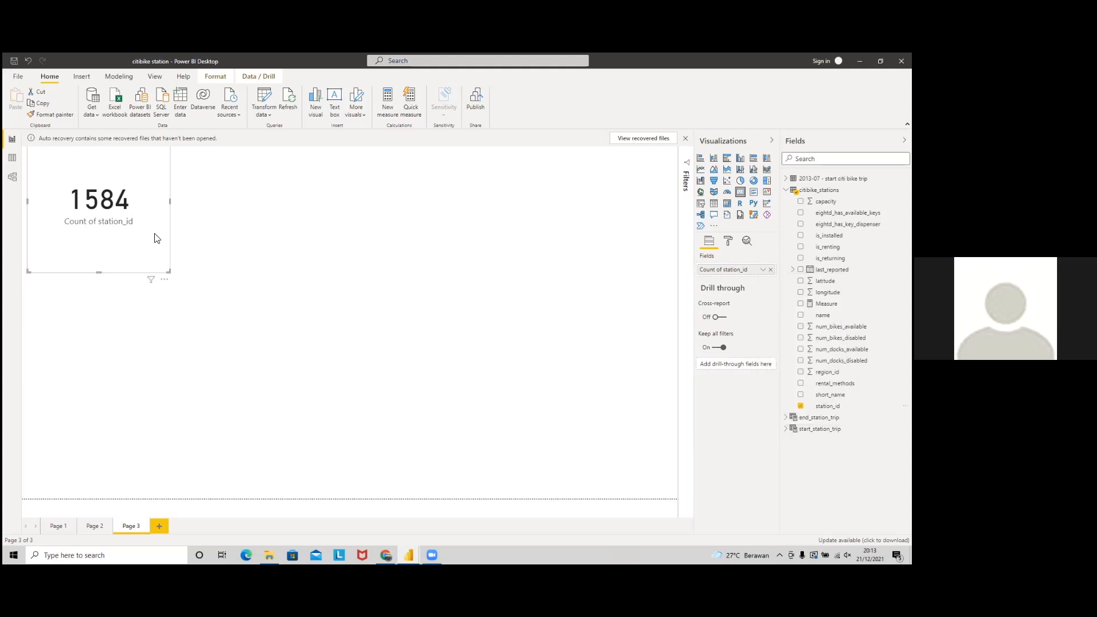
Step: Shorten the 1584 card and place a duplicate to its right
drag(100, 273, 112, 216)
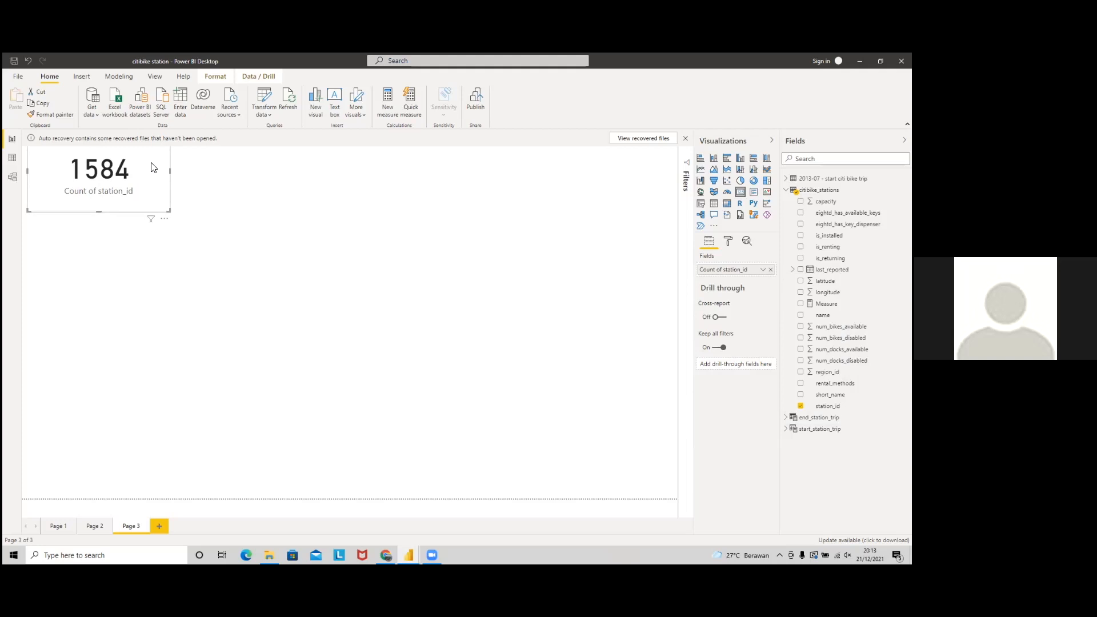
key(ctrl+c)
key(ctrl+v)
drag(153, 167, 305, 188)
key(alt+Tab)
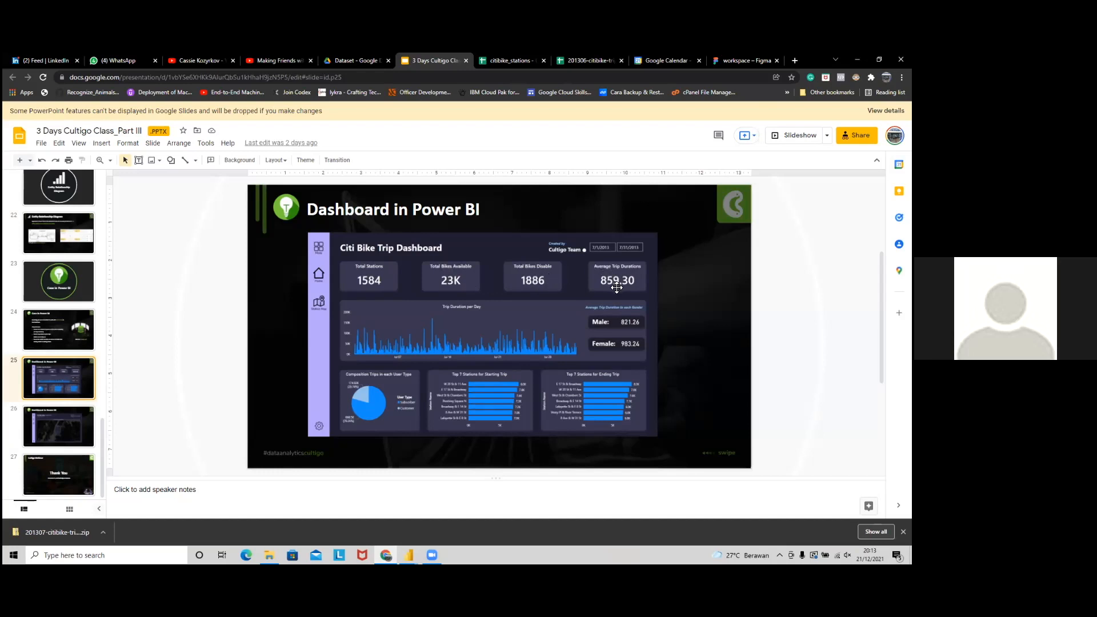
Step: Go back to the Power BI report with its two 1584 station-count cards
key(alt+Tab)
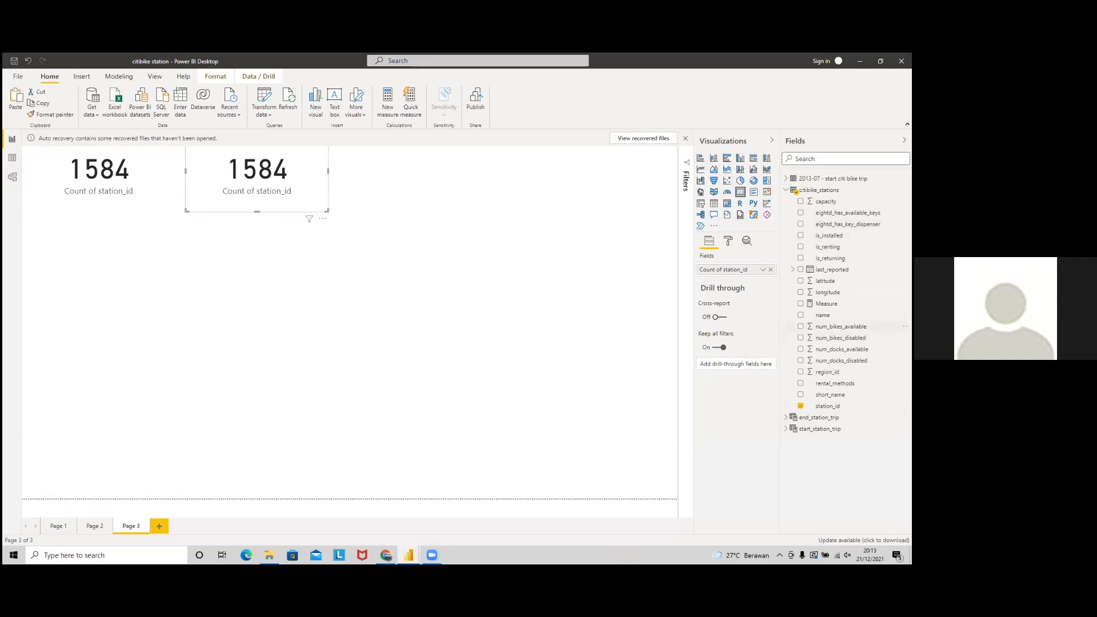
Step: Switch the duplicate card to Sum of num_bikes_available, showing 23K
click(771, 269)
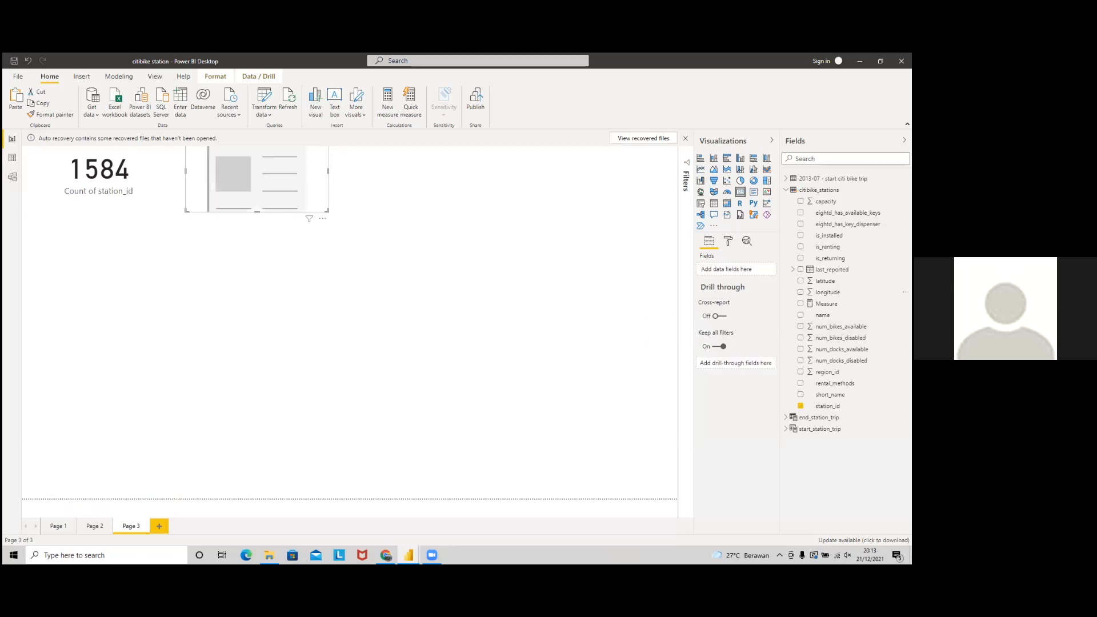
drag(840, 326, 726, 269)
click(763, 269)
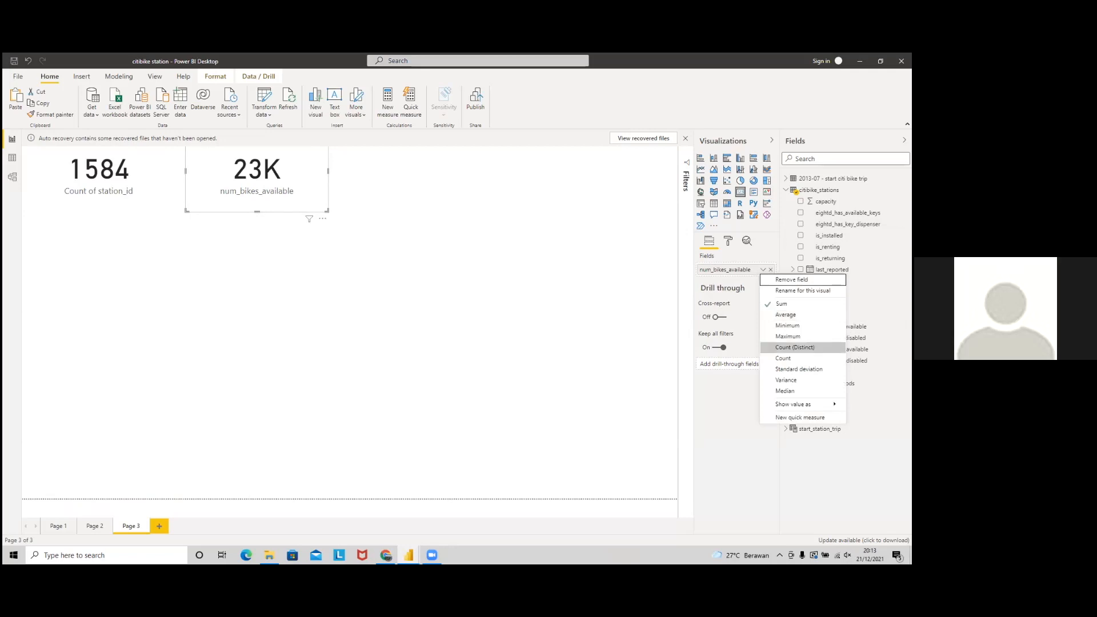
click(302, 178)
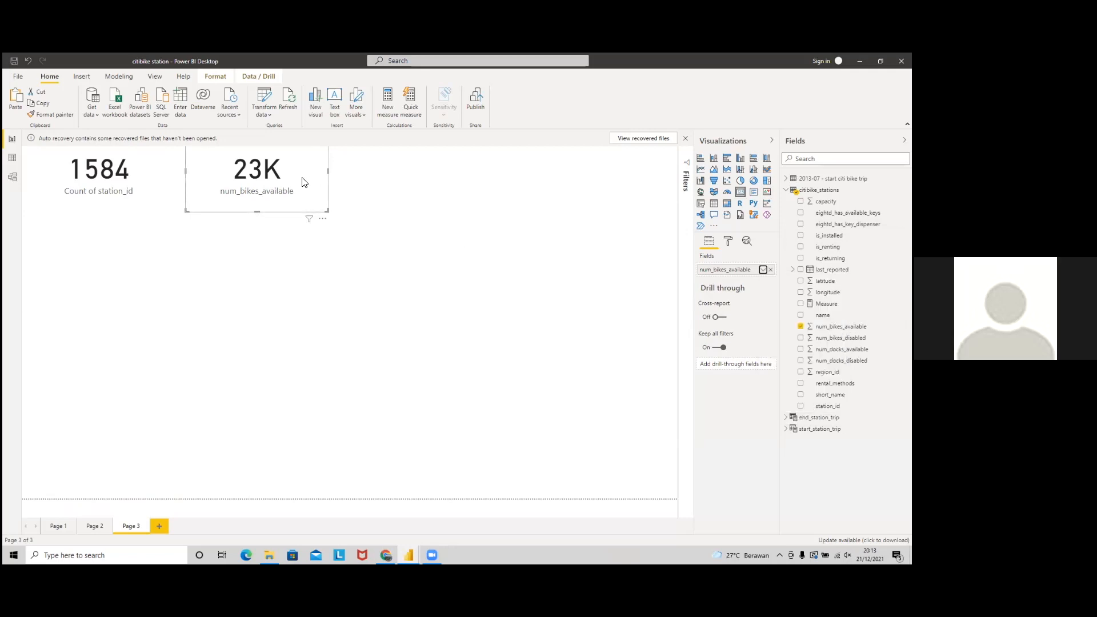
Step: Add a third card to the right showing num_bikes_disabled (1886), cancelling the auto recovery prompt
key(ctrl+c)
key(ctrl+v)
drag(297, 189, 449, 187)
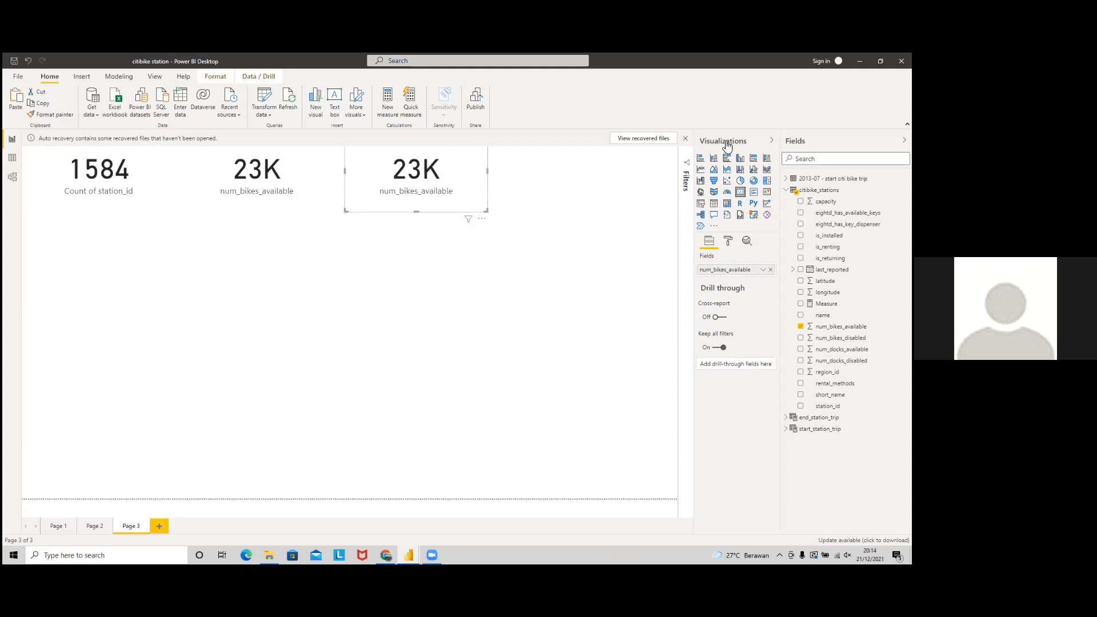
click(685, 138)
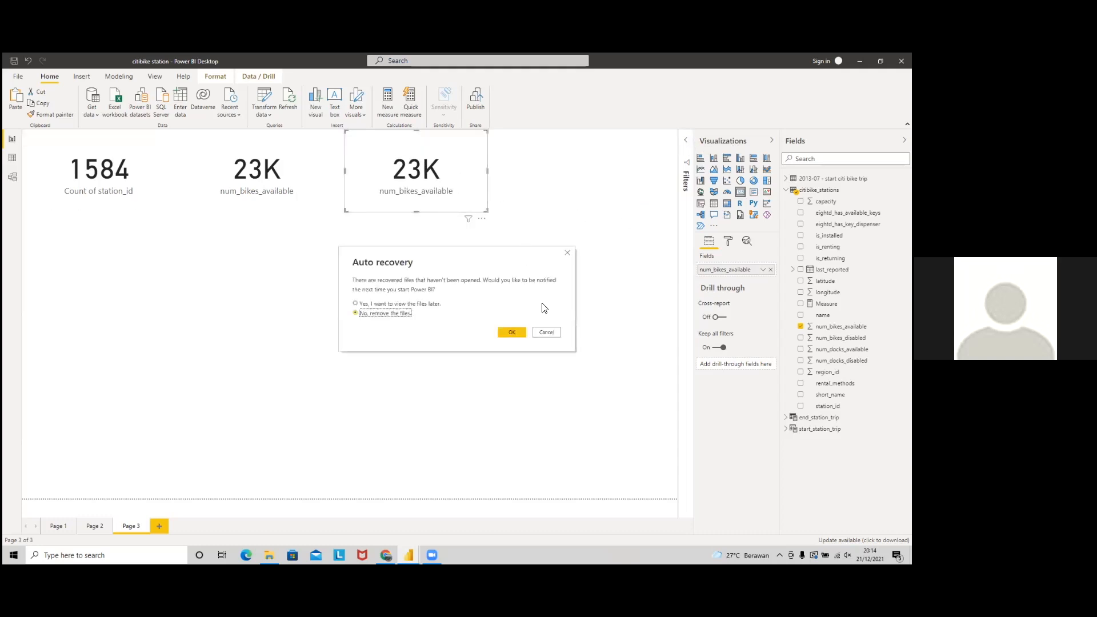
click(545, 333)
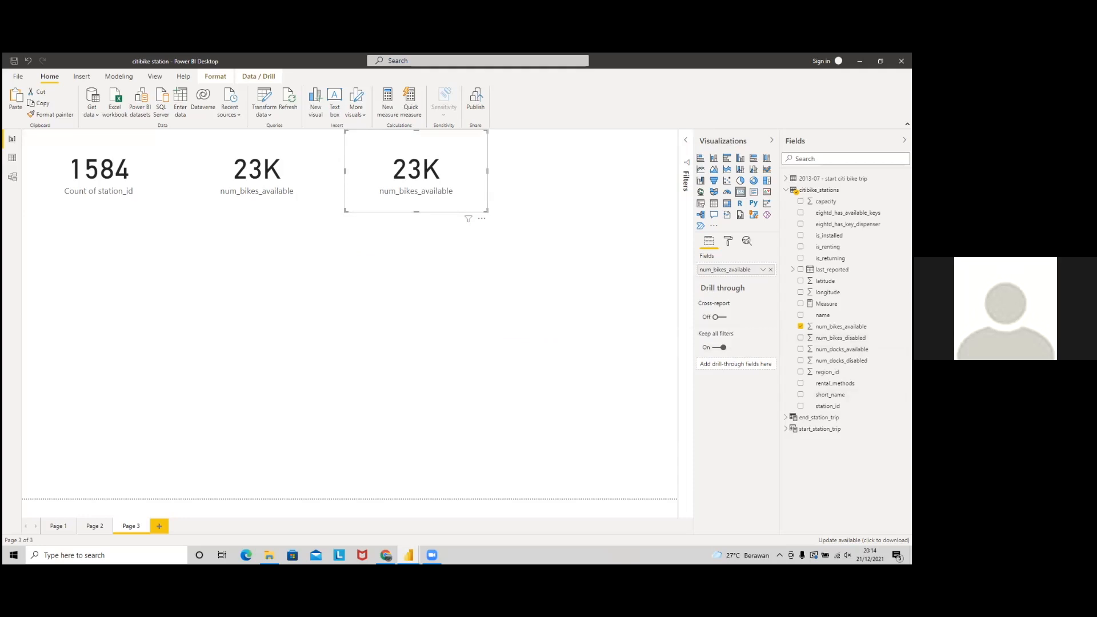
click(770, 269)
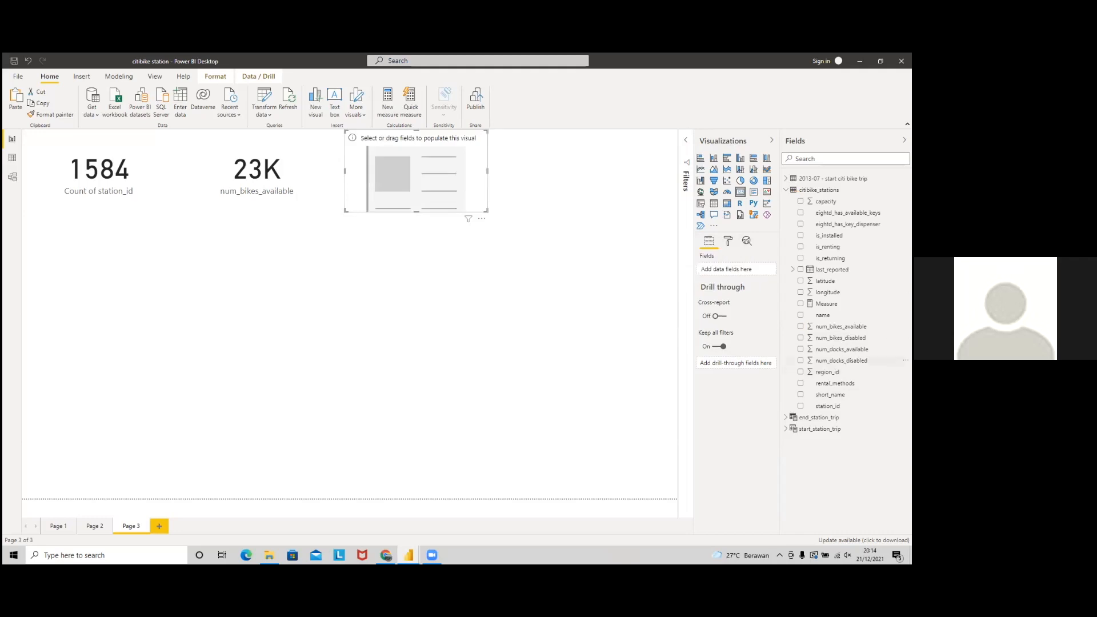
drag(840, 338, 727, 270)
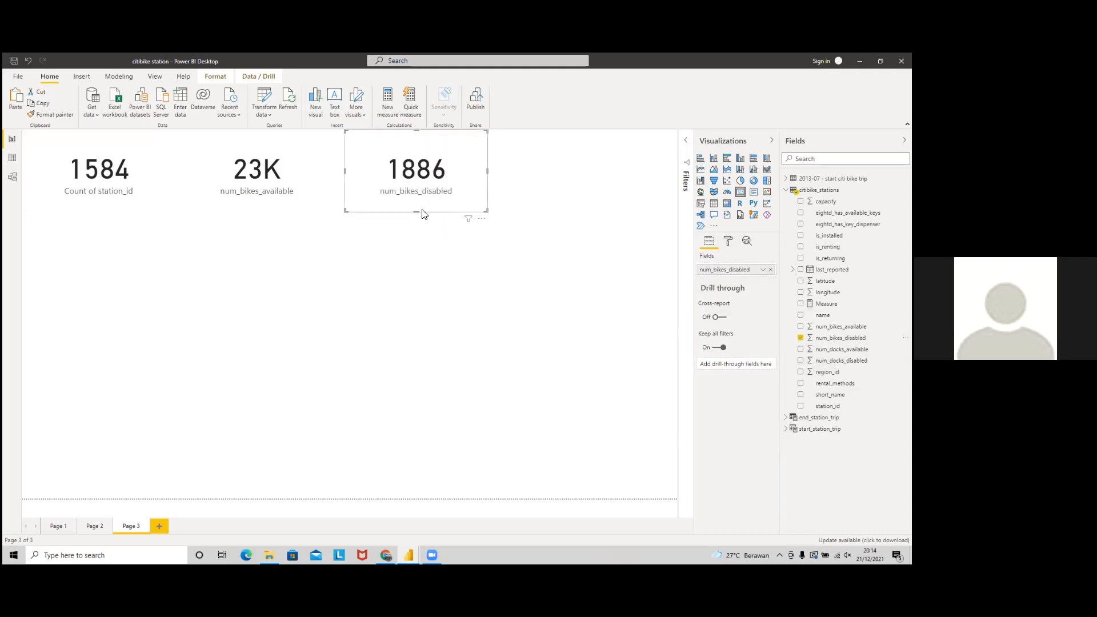
key(alt+Tab)
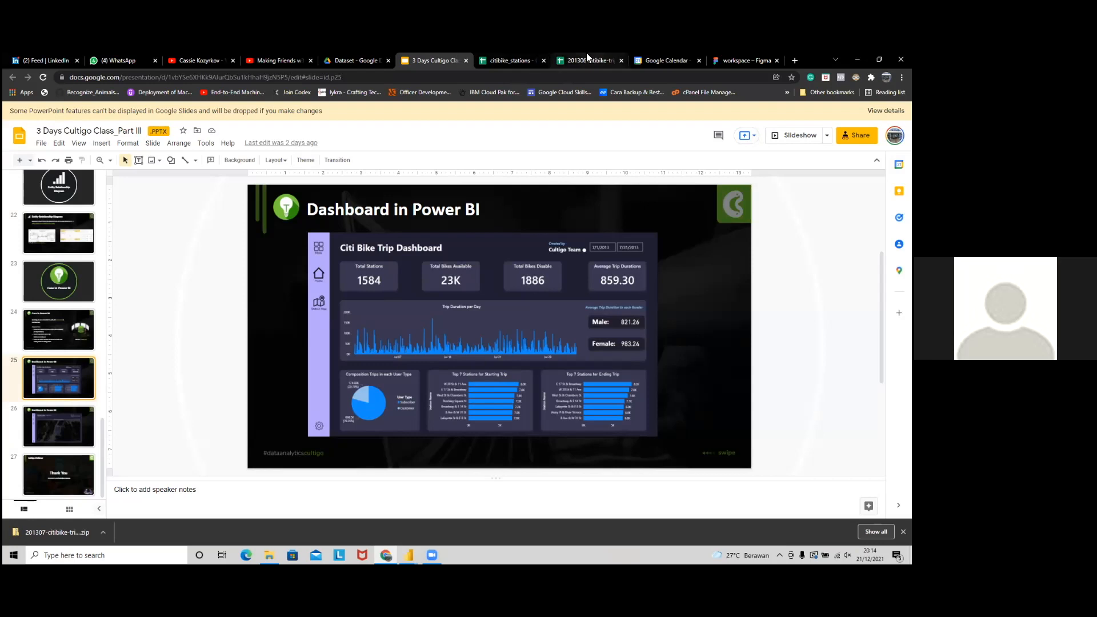
Step: Review the 201306 trip data and citibike_stations sheets and the Dataset folder in Drive
click(573, 59)
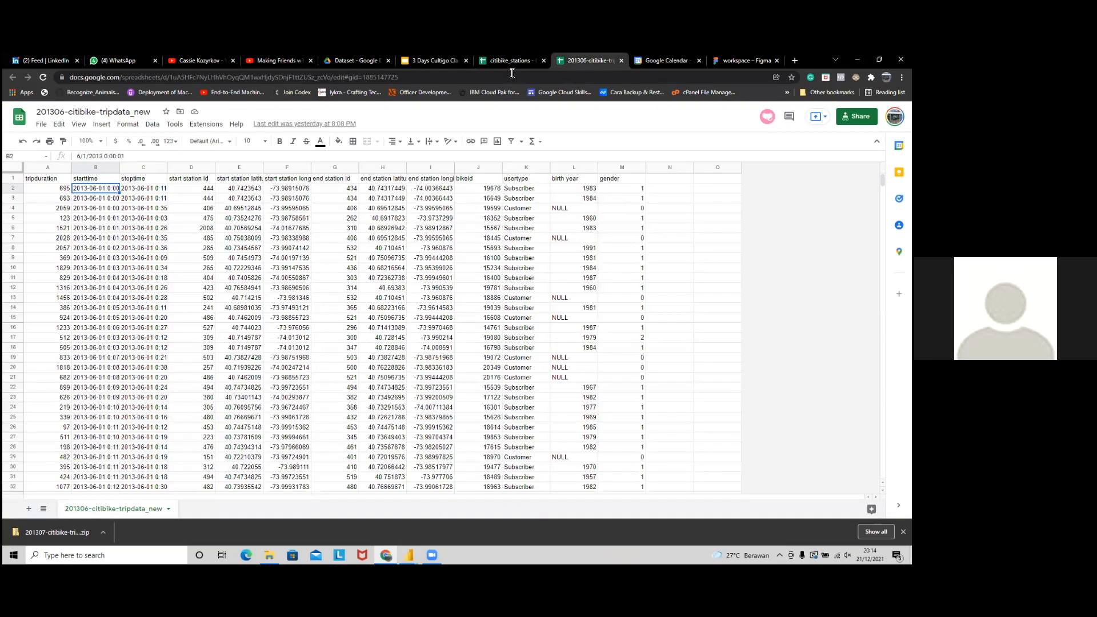
click(501, 54)
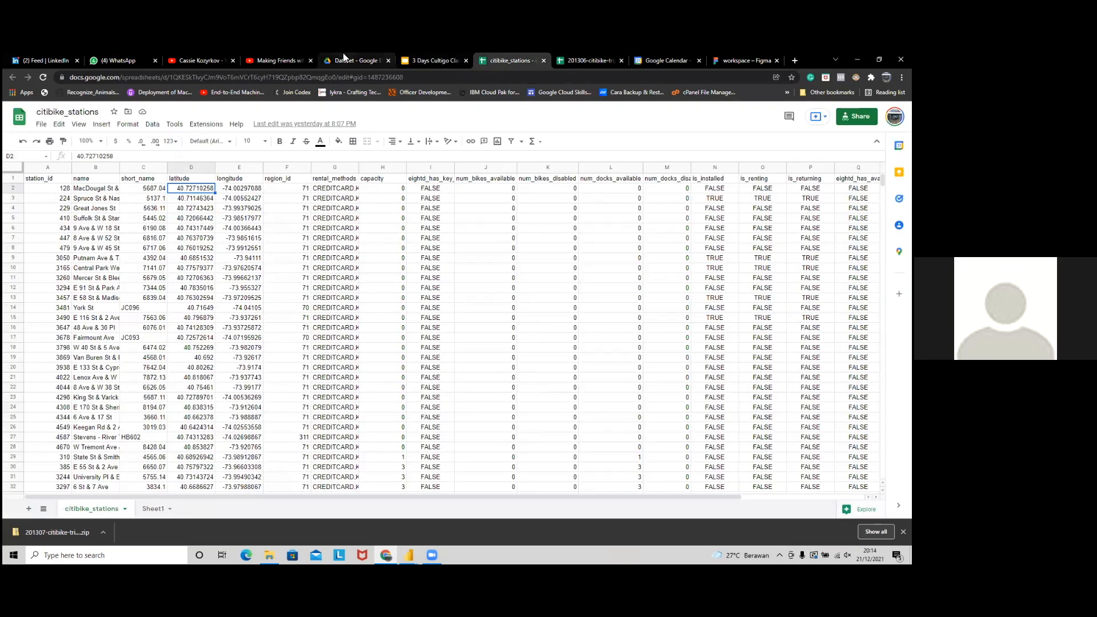
click(343, 57)
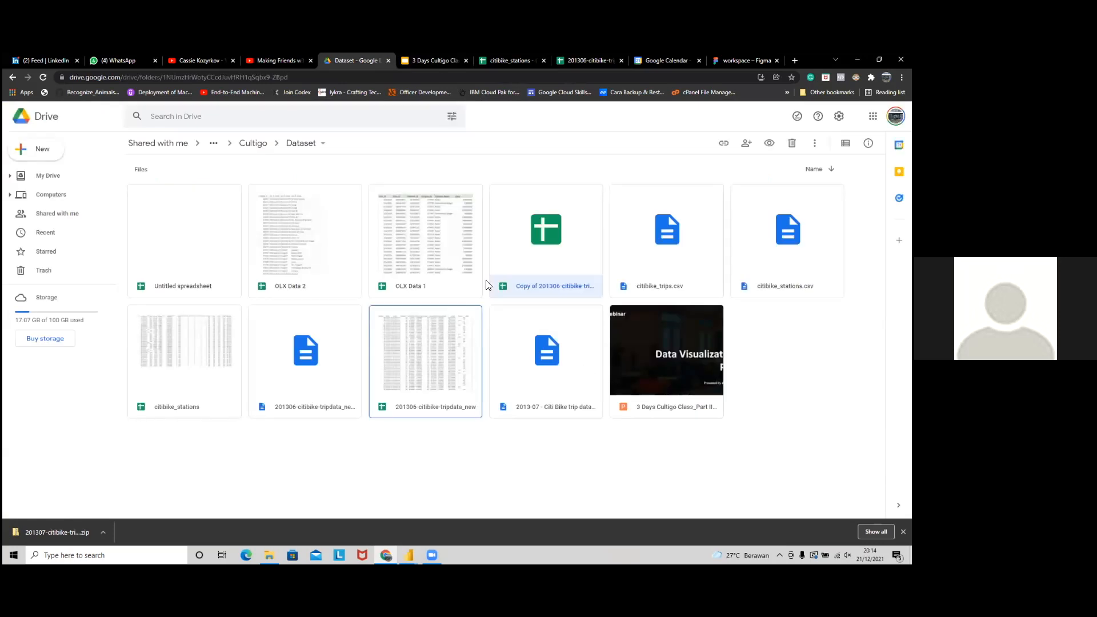
key(alt+Tab)
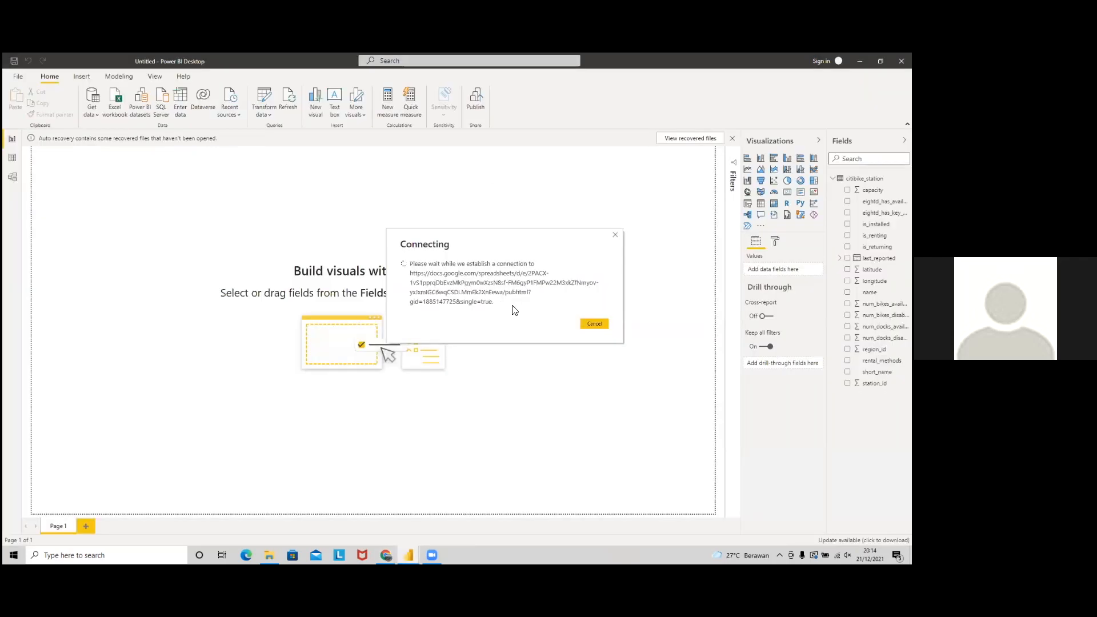
key(alt+Tab)
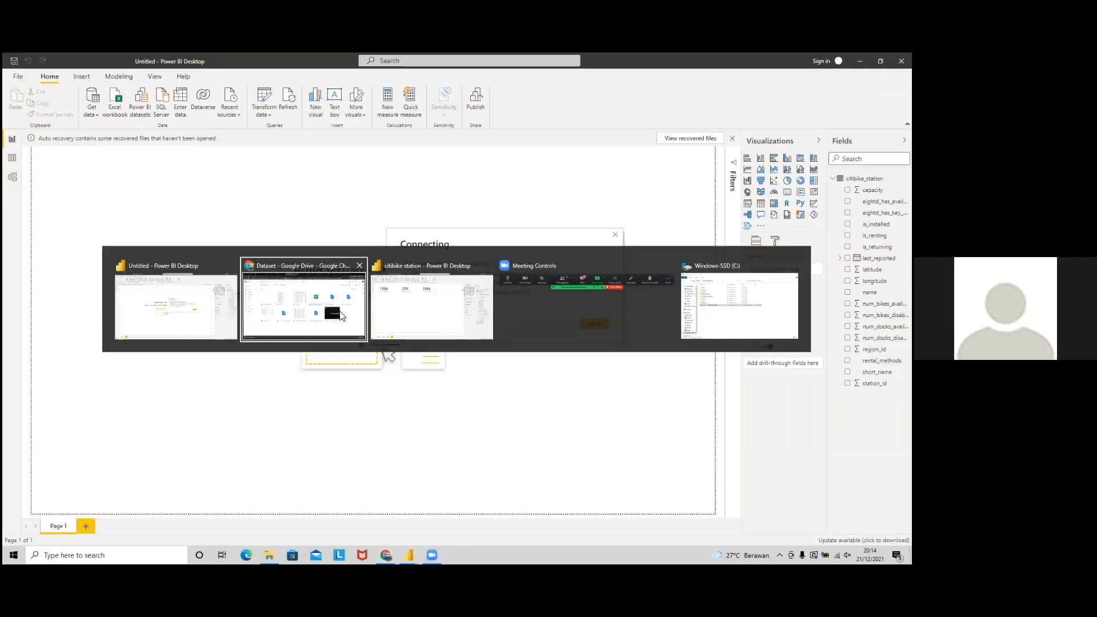
click(341, 316)
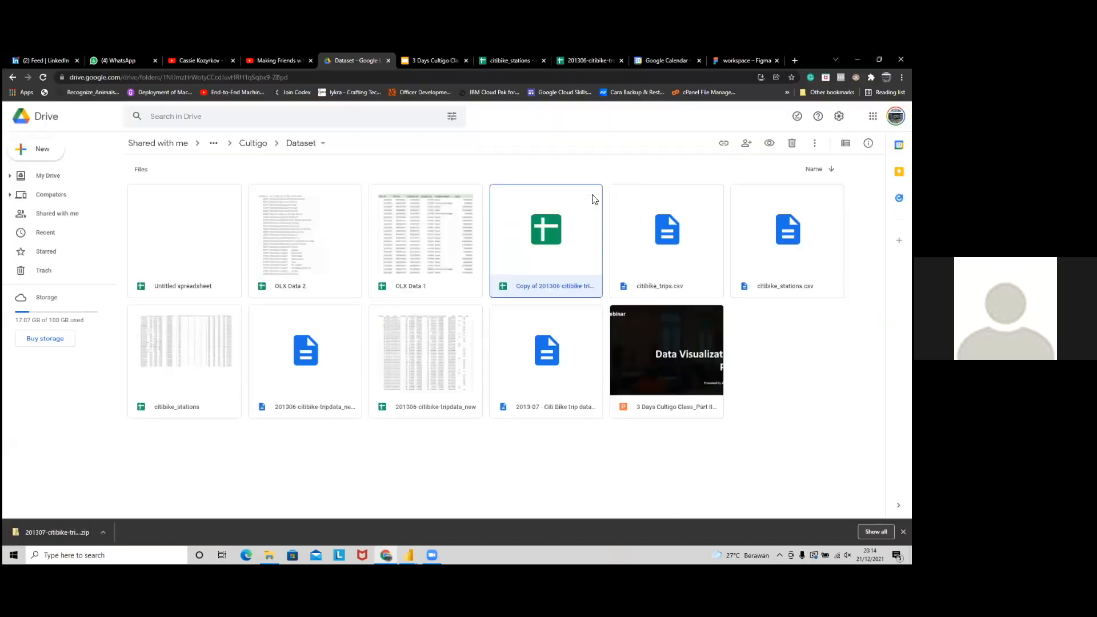
click(569, 59)
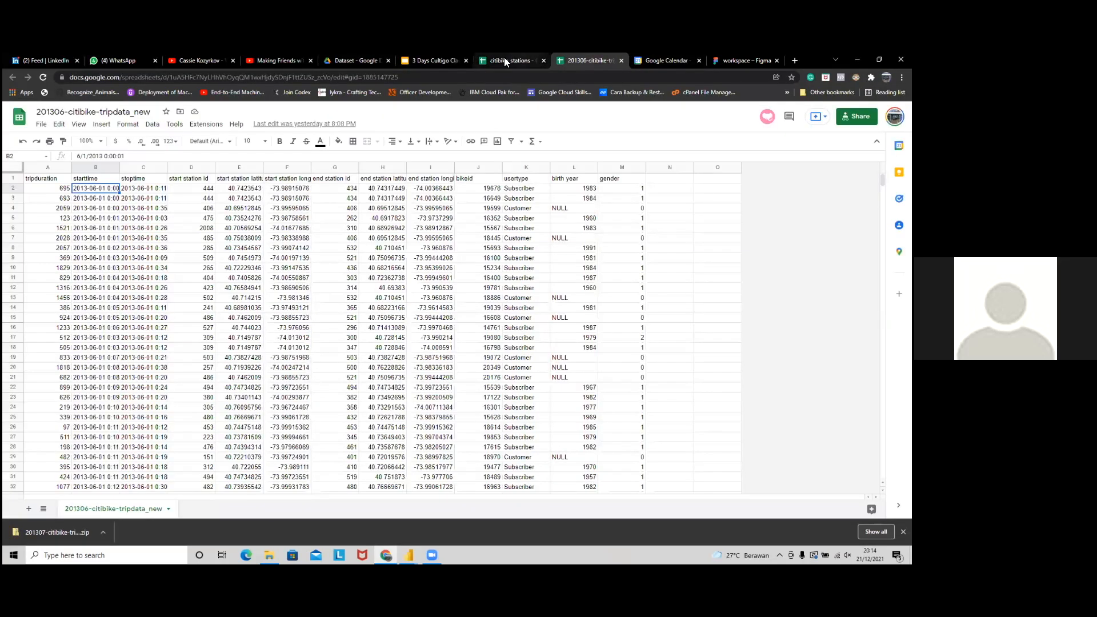
click(504, 59)
Step: Paste a copy of the 1886 num_bikes_disabled card into a fourth slot on Page 3
key(alt+Tab)
click(518, 237)
click(461, 171)
key(ctrl+v)
drag(458, 204, 612, 189)
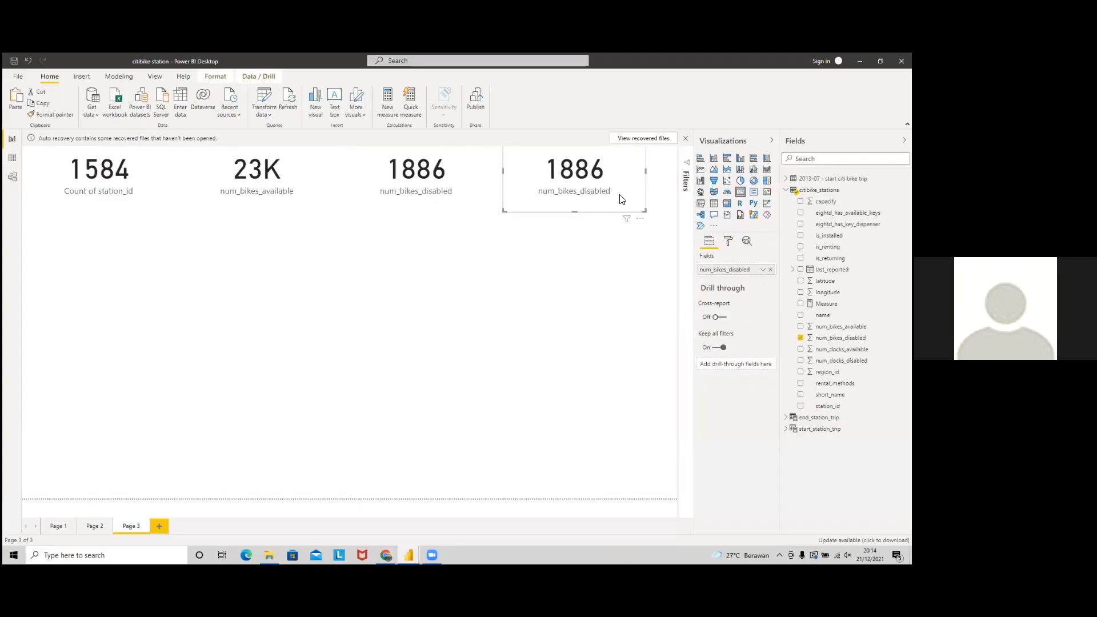
Step: Glance at the slide deck, then return to the citibike station report
key(alt+Tab)
key(alt+Tab)
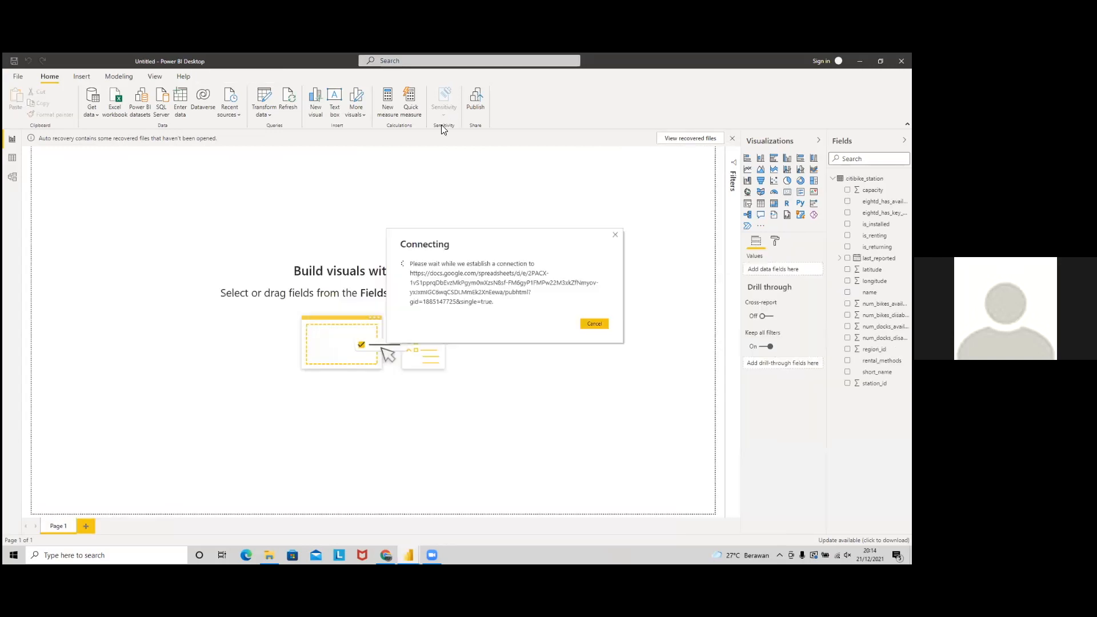
key(alt+Tab)
click(433, 64)
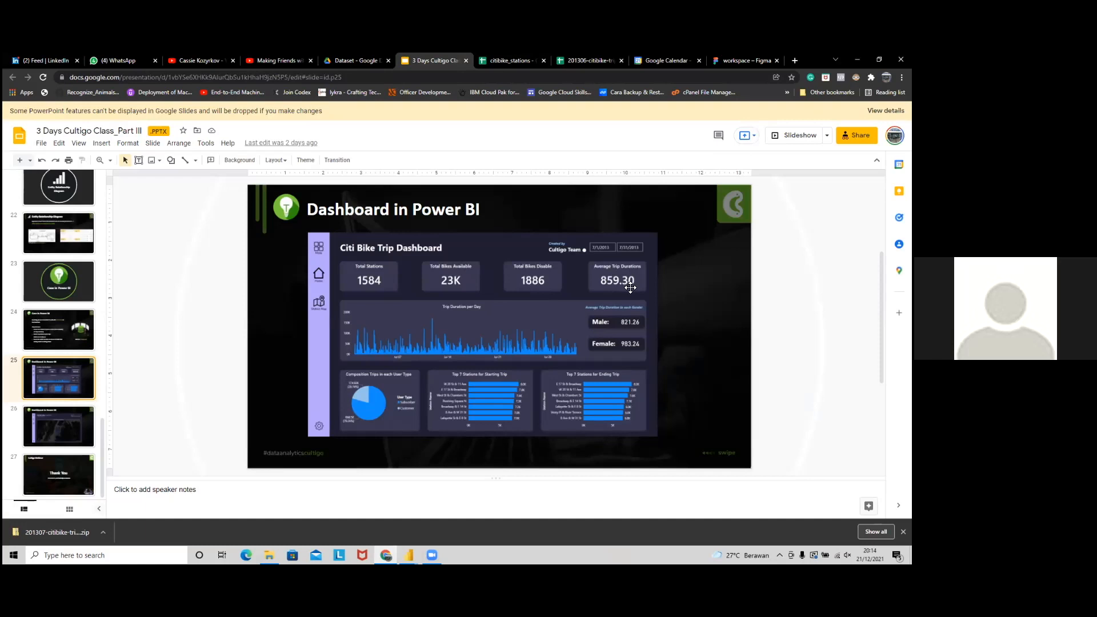
key(alt+Tab)
key(alt+Tab)
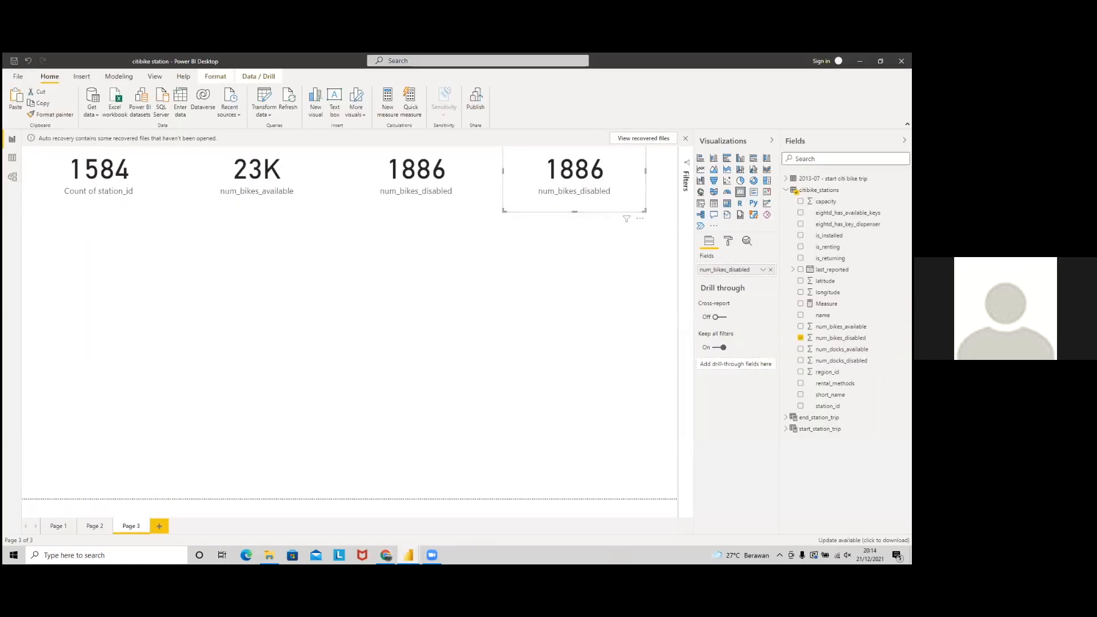
Step: Make the fourth card show Average of tripduration (998.10) from the 2013-07 trip table
click(787, 190)
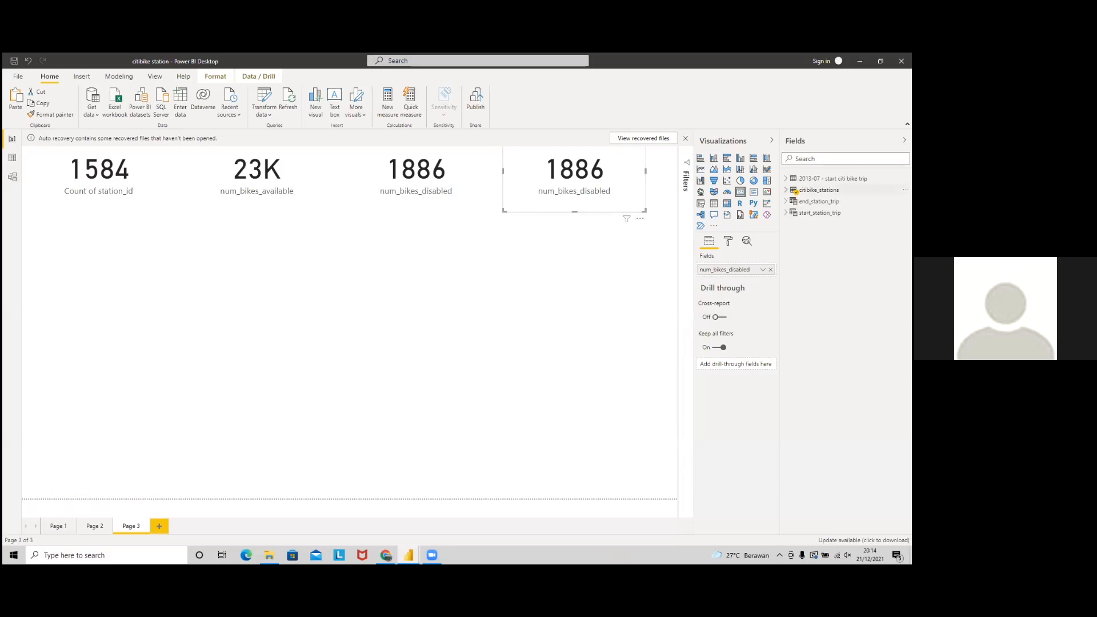
click(786, 178)
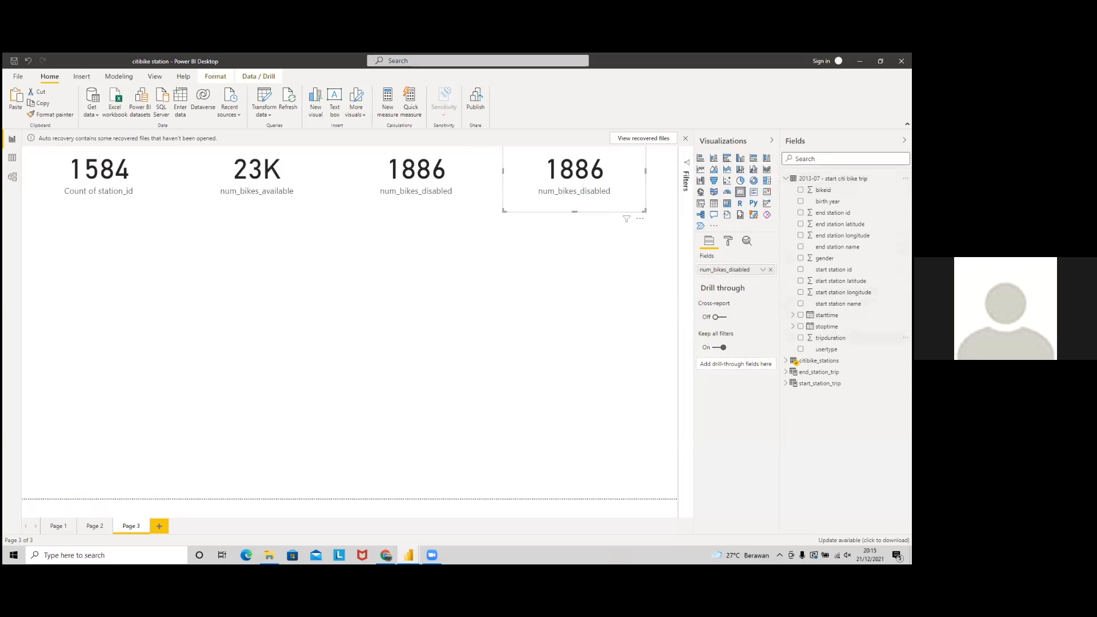
drag(830, 338, 747, 268)
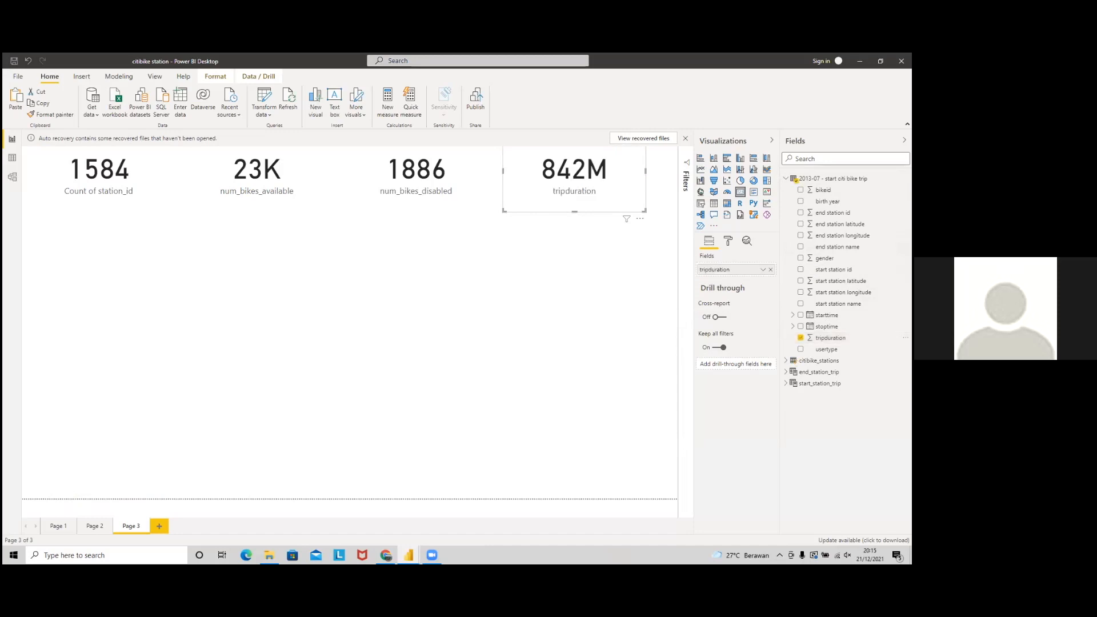
click(764, 269)
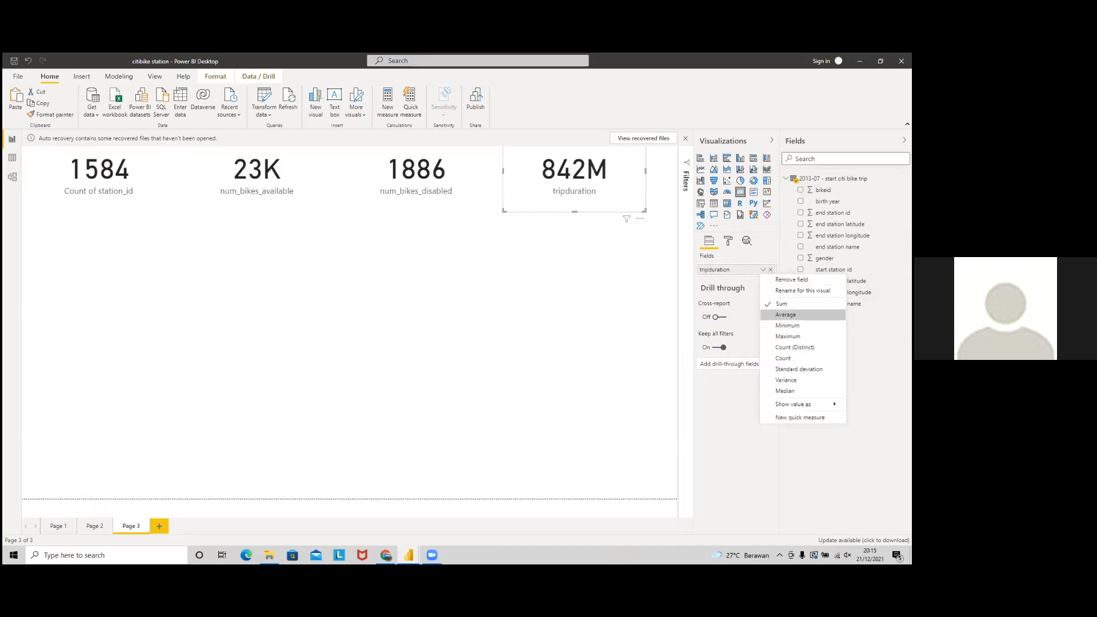
click(786, 314)
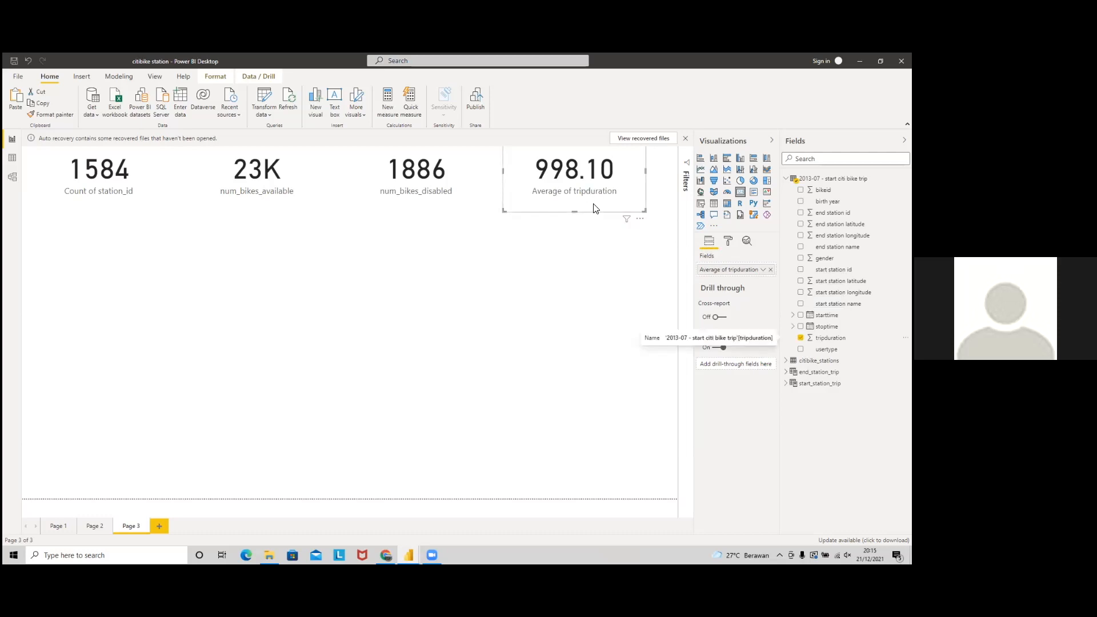
Step: Match the 998.10 card's height and shift the 23K and 1886 cards slightly left
mouse_move(577, 213)
mouse_down()
mouse_move(575, 193)
mouse_move(573, 216)
mouse_up()
click(415, 198)
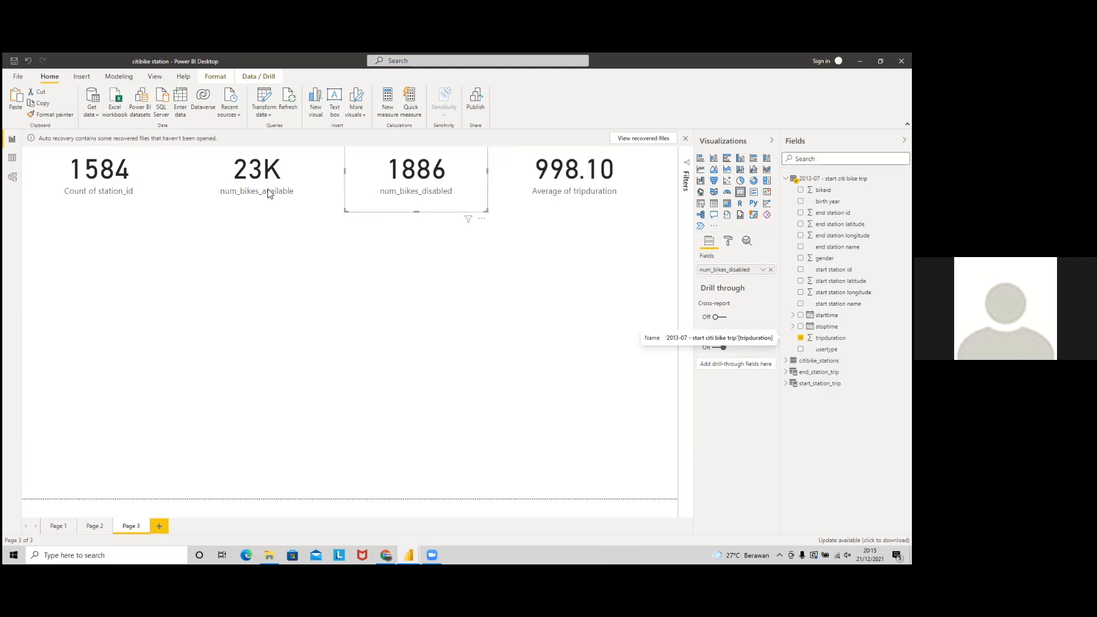
click(219, 188)
drag(228, 190, 215, 190)
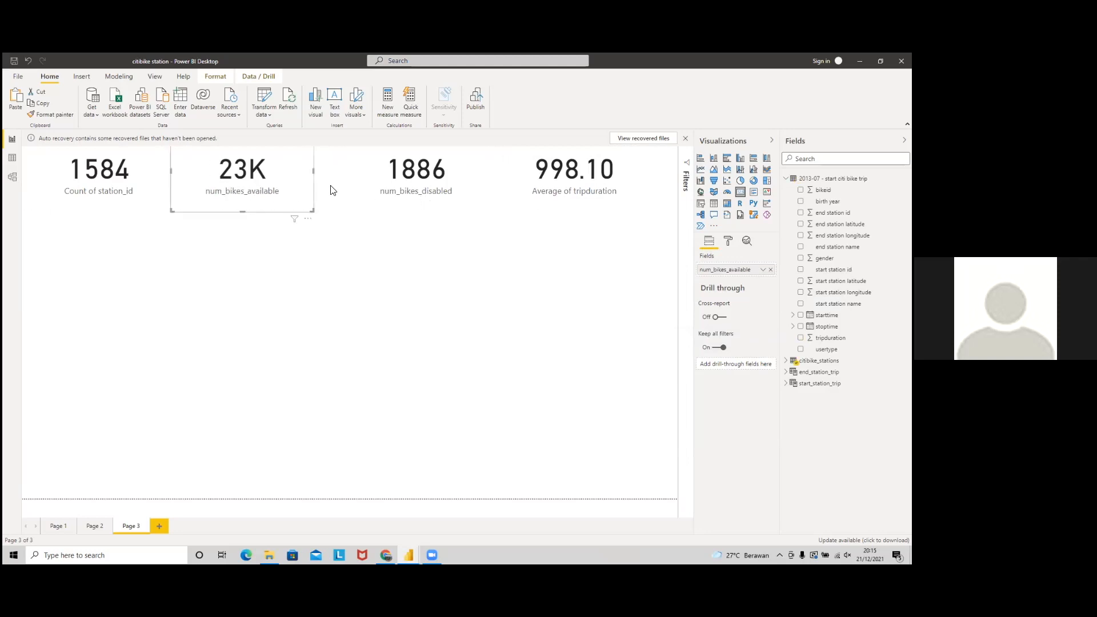
drag(411, 189, 398, 189)
click(602, 198)
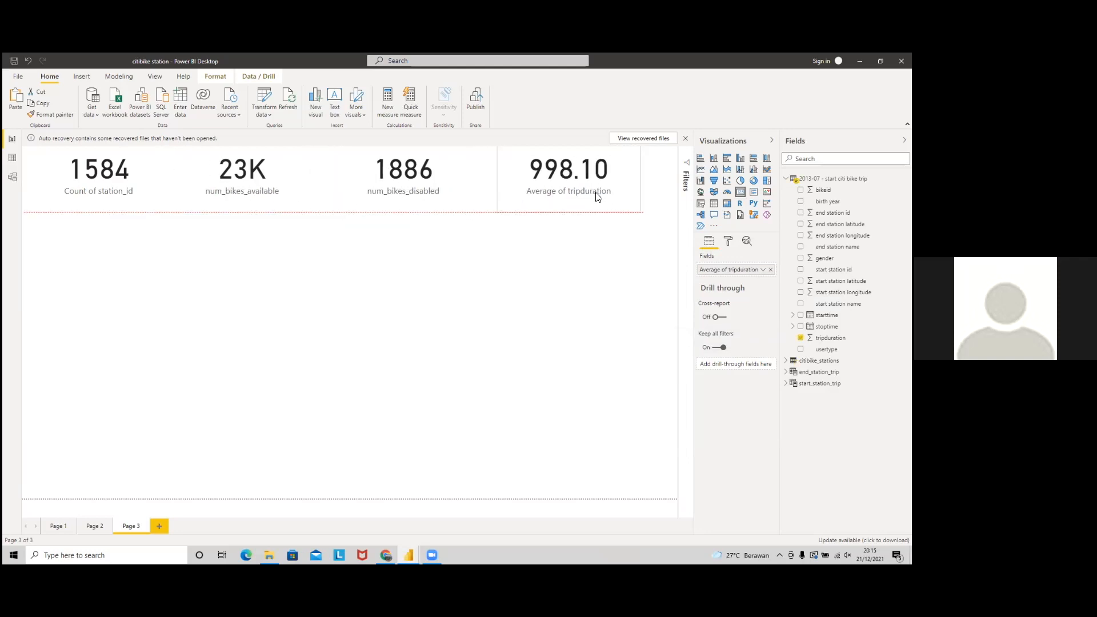
key(alt+Tab)
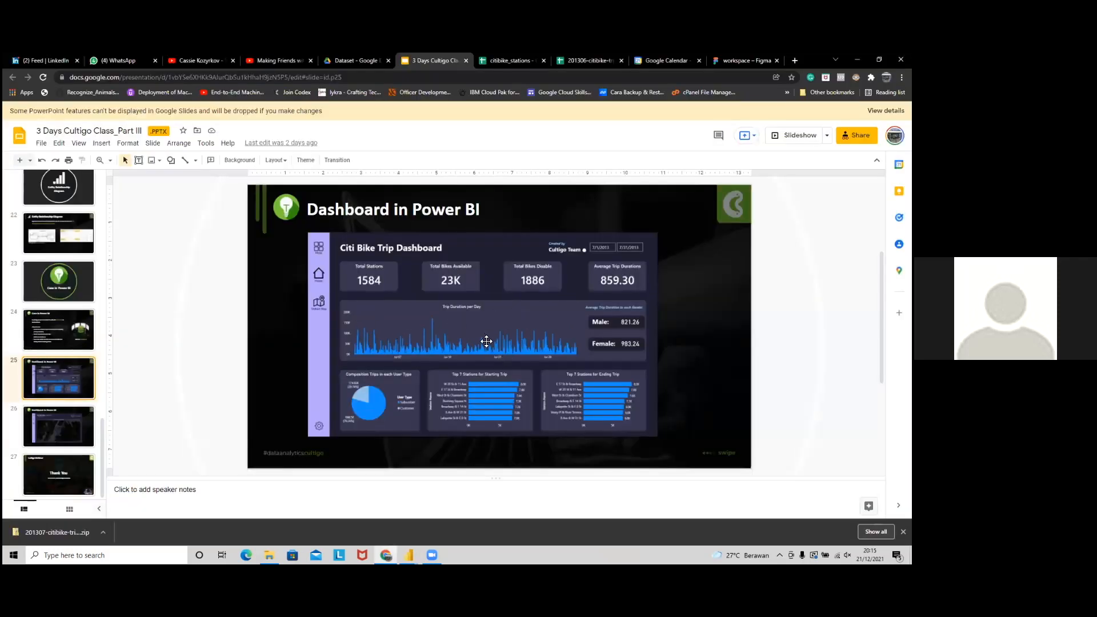
Step: Add an empty line chart to Page 3 of the report
key(alt+Tab)
click(620, 267)
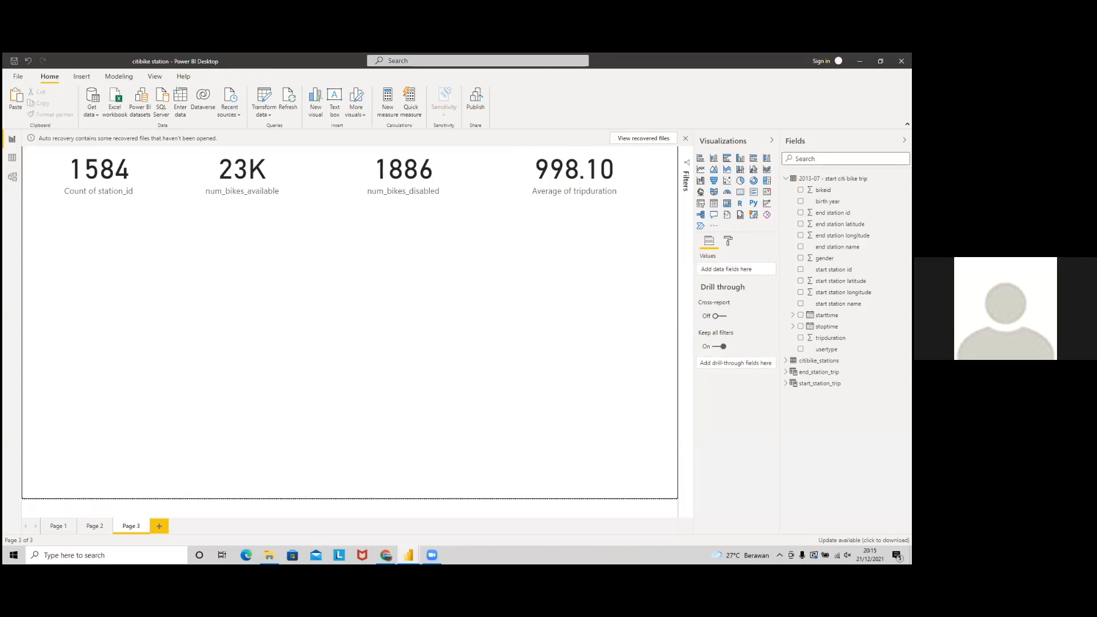
click(702, 170)
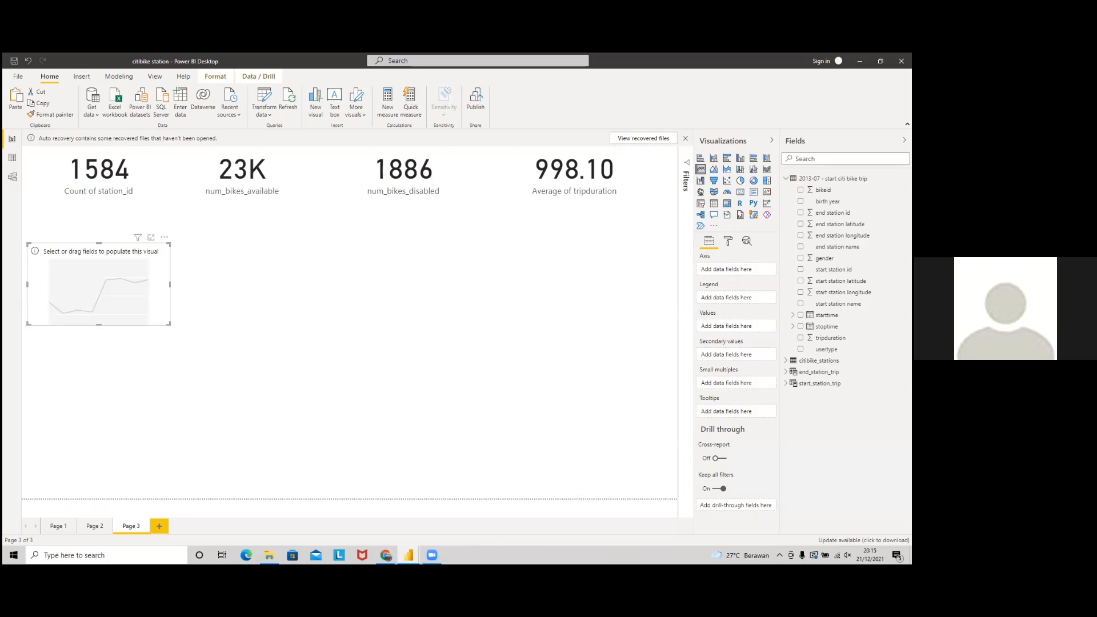
Step: Zoom in on the reference dashboard slide to compare, then return to Power BI
key(alt+Tab)
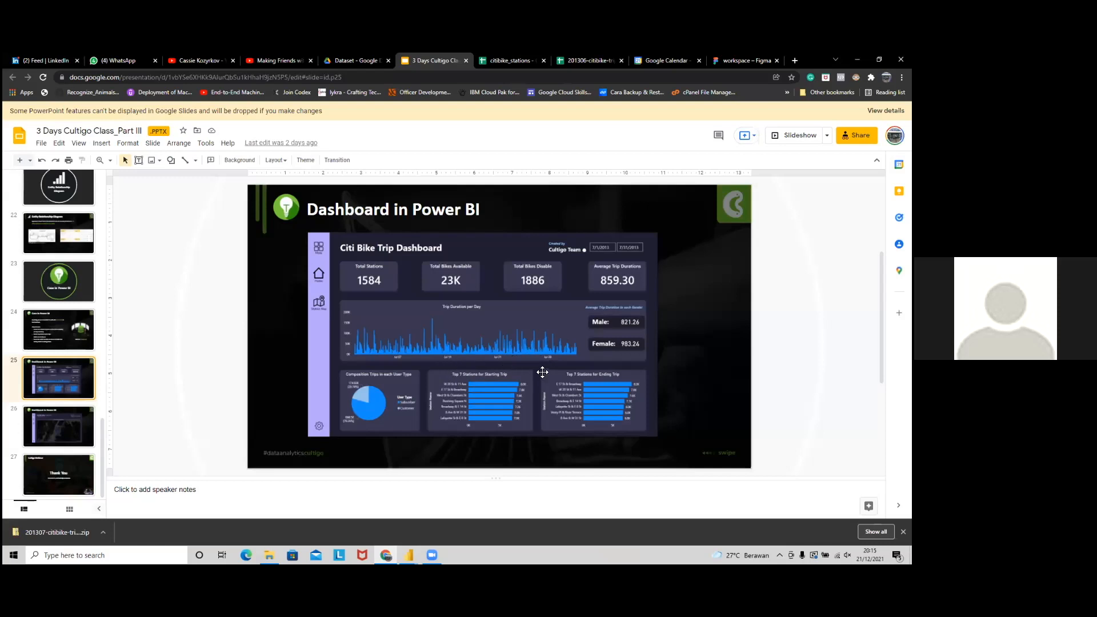
key(ctrl+plus)
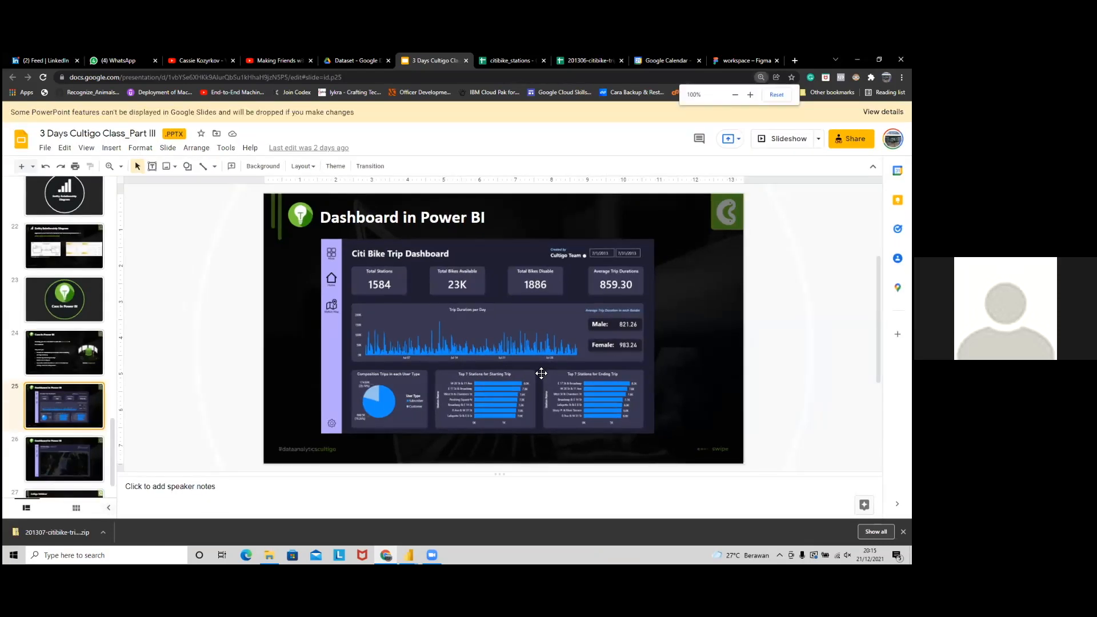
key(ctrl+minus)
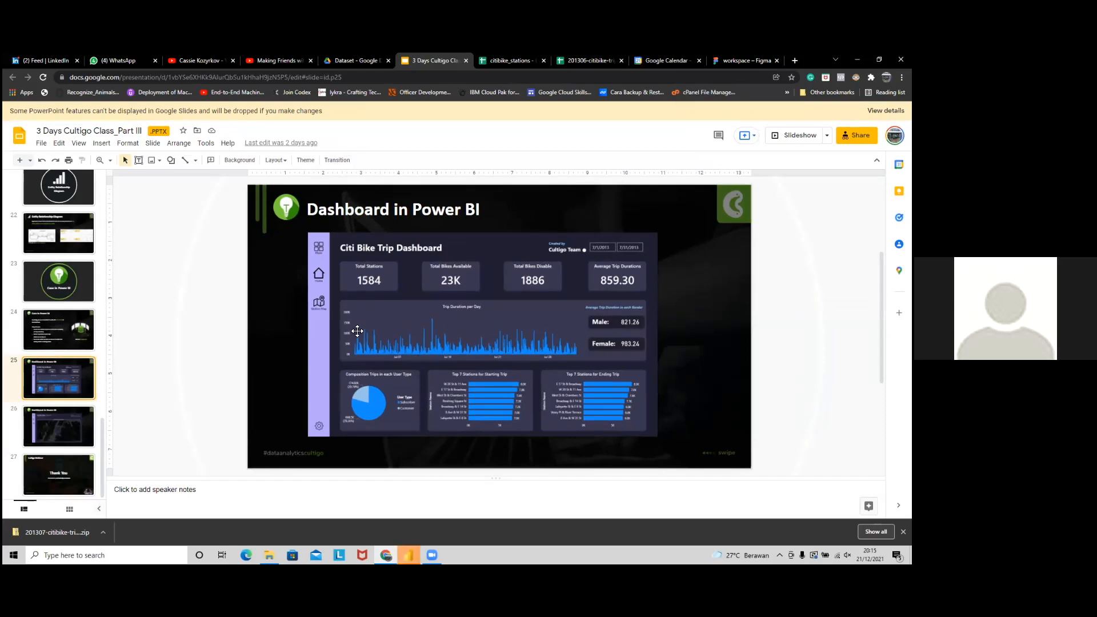
key(alt+Tab)
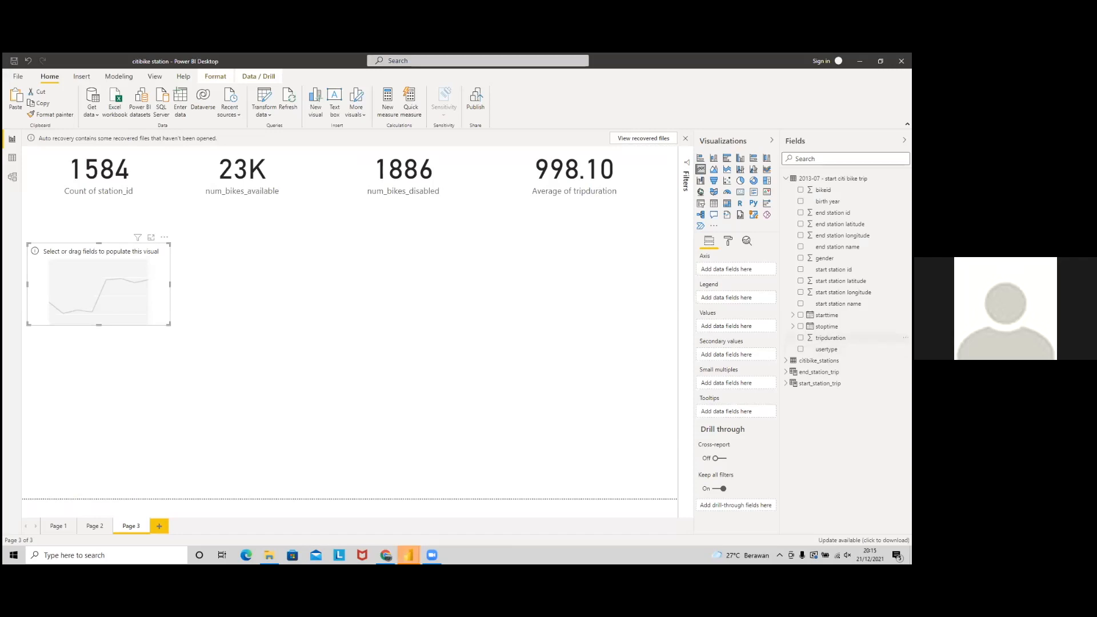
Step: Plot tripduration against plain starttime dates, not the Date Hierarchy, and widen the chart across half the page
drag(831, 338, 736, 329)
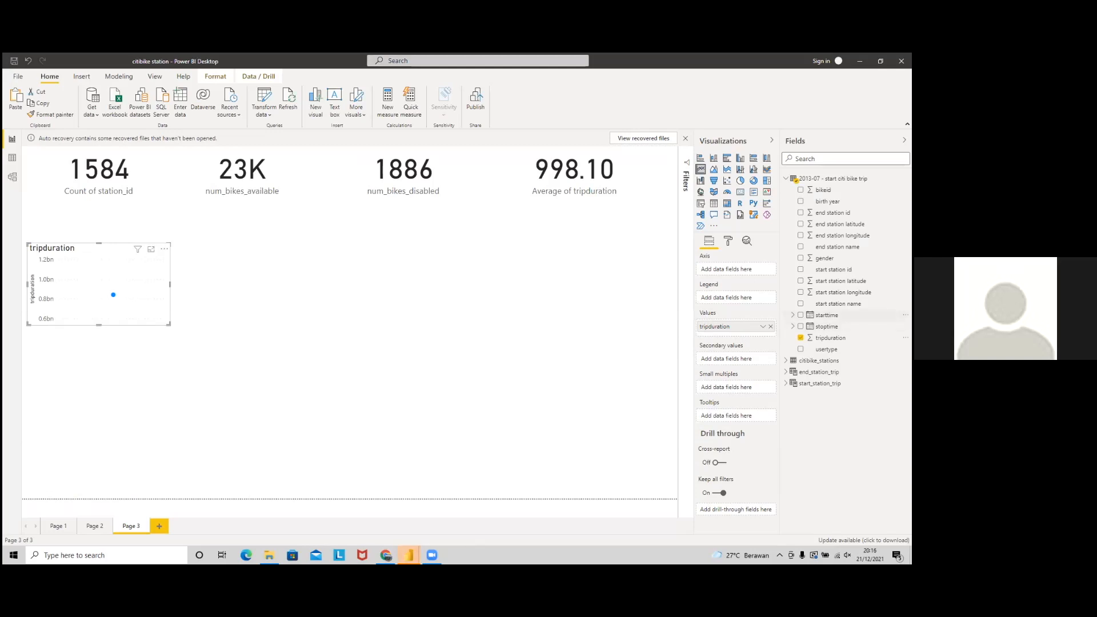
drag(827, 315, 732, 273)
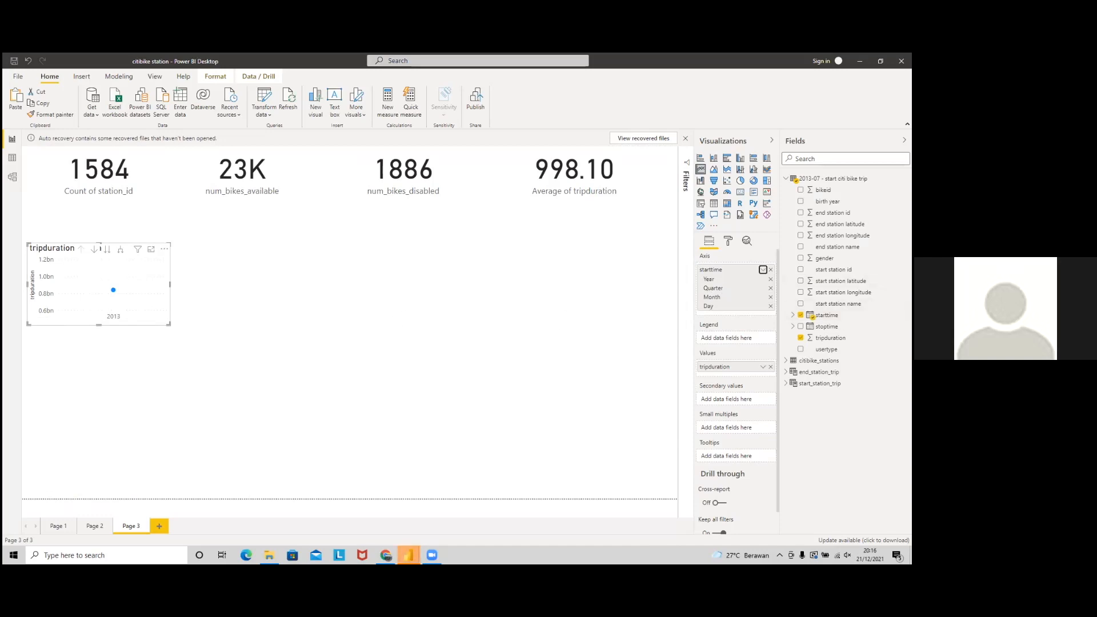
click(764, 269)
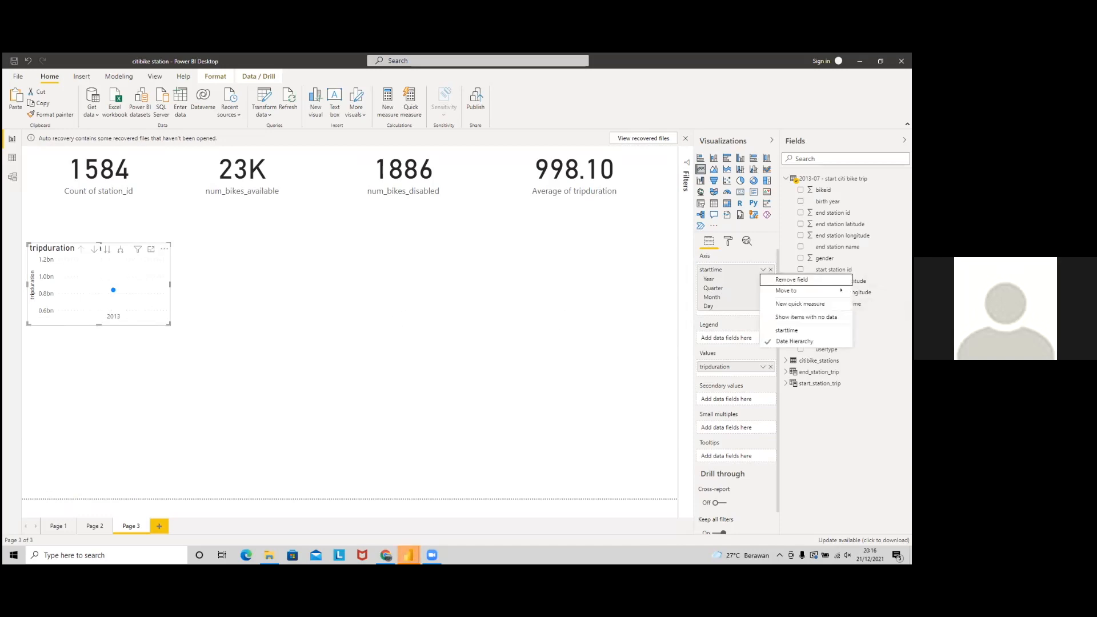
click(730, 321)
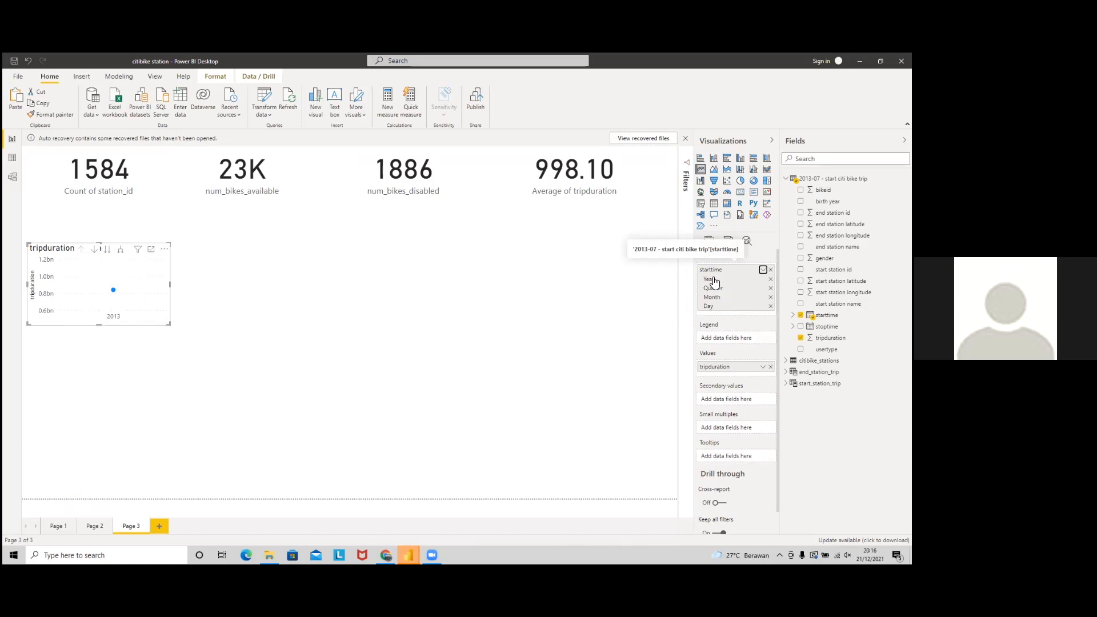
click(763, 270)
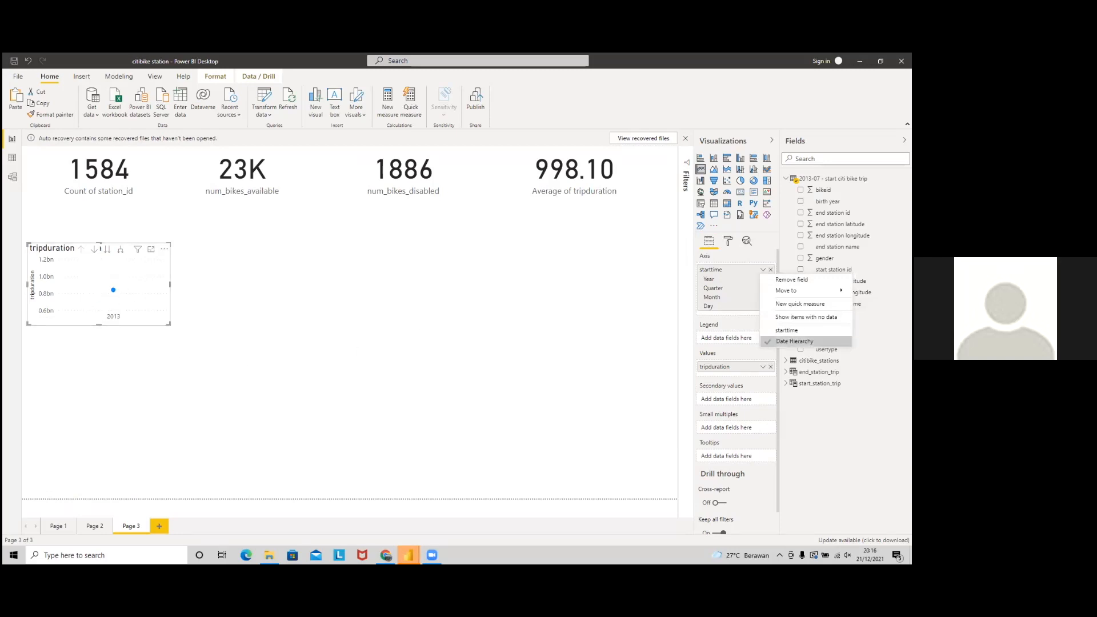
click(791, 331)
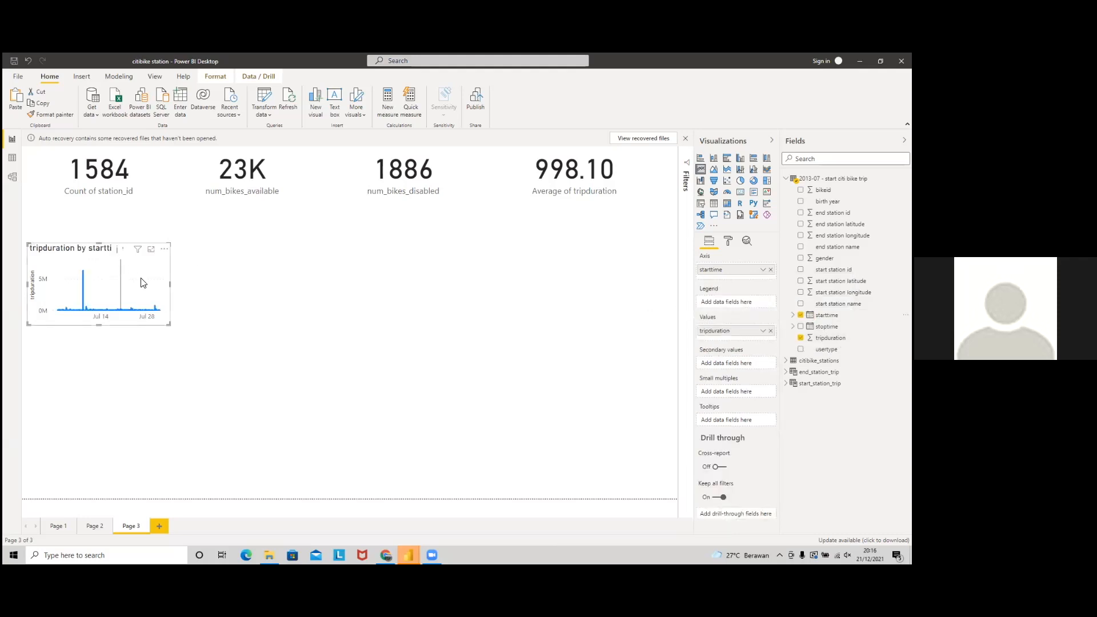
drag(174, 287, 444, 299)
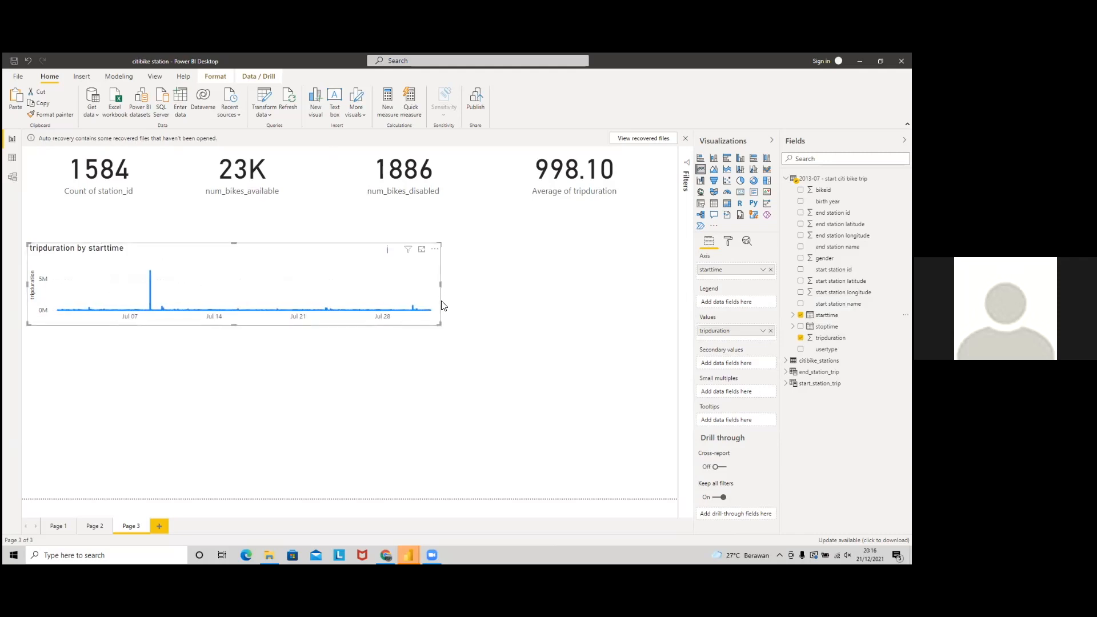
Step: Inspect Page 1's Trip Duration per Day filters, then select Page 3's tripduration by starttime chart
click(52, 528)
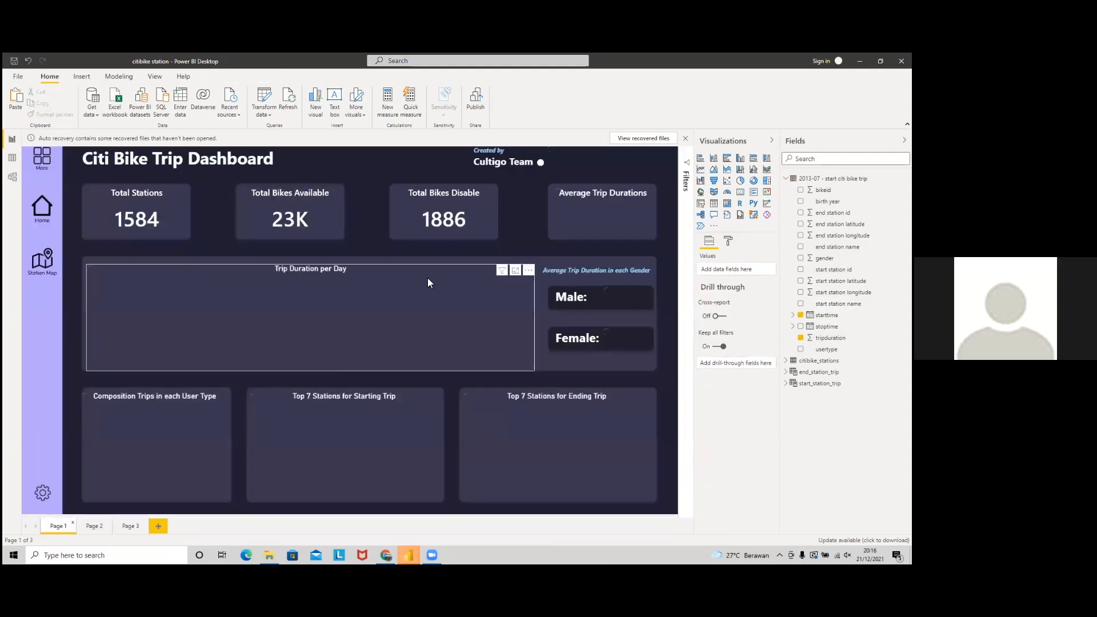
click(420, 280)
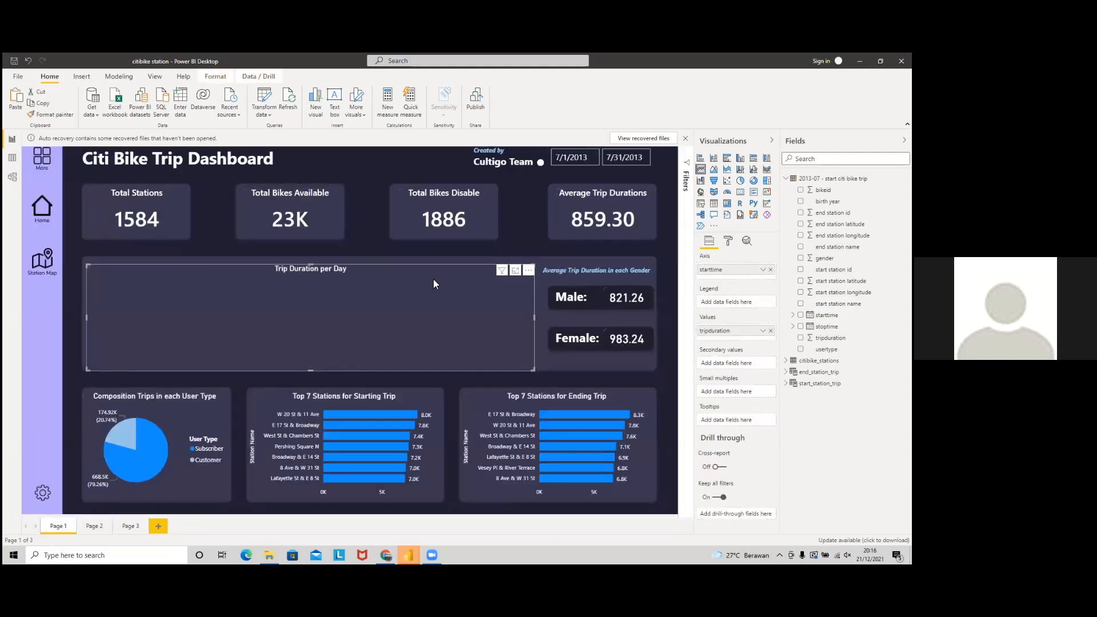
click(686, 165)
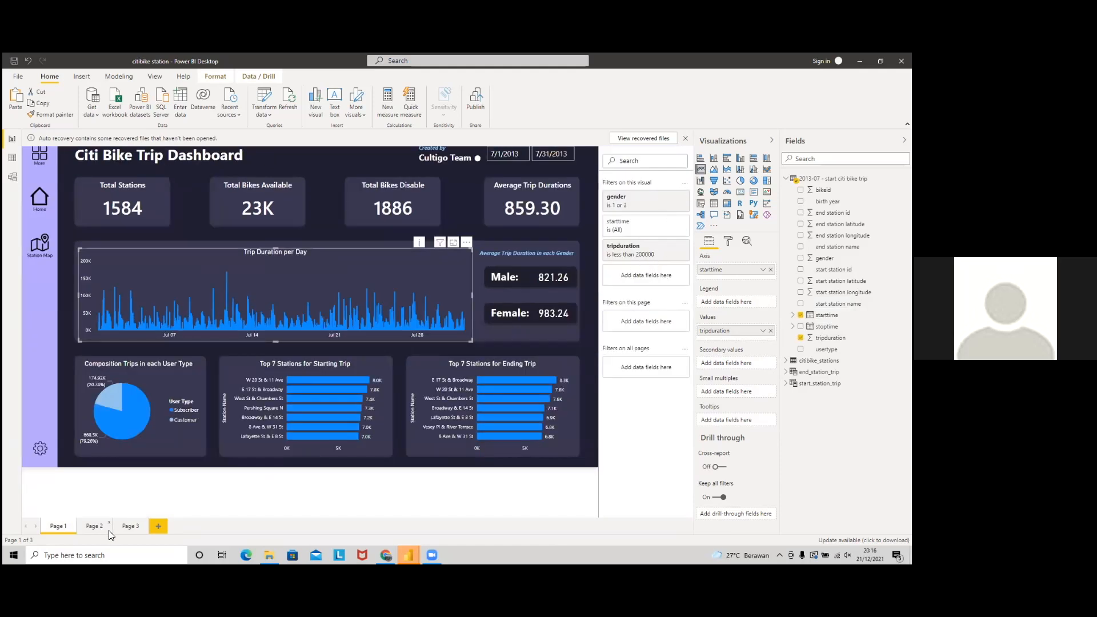
click(129, 526)
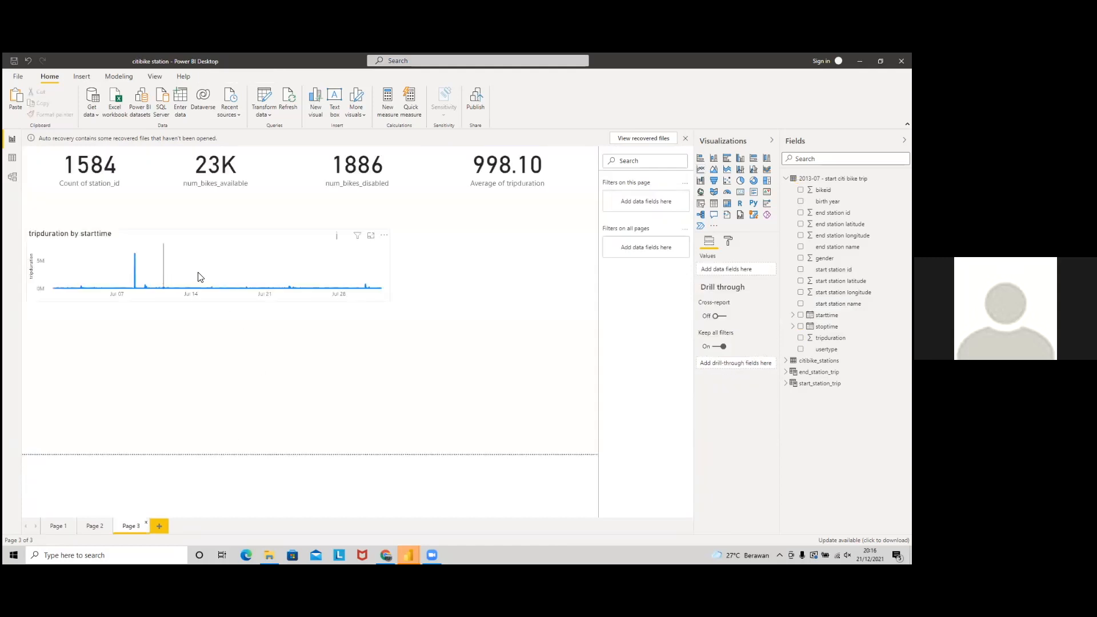
click(260, 241)
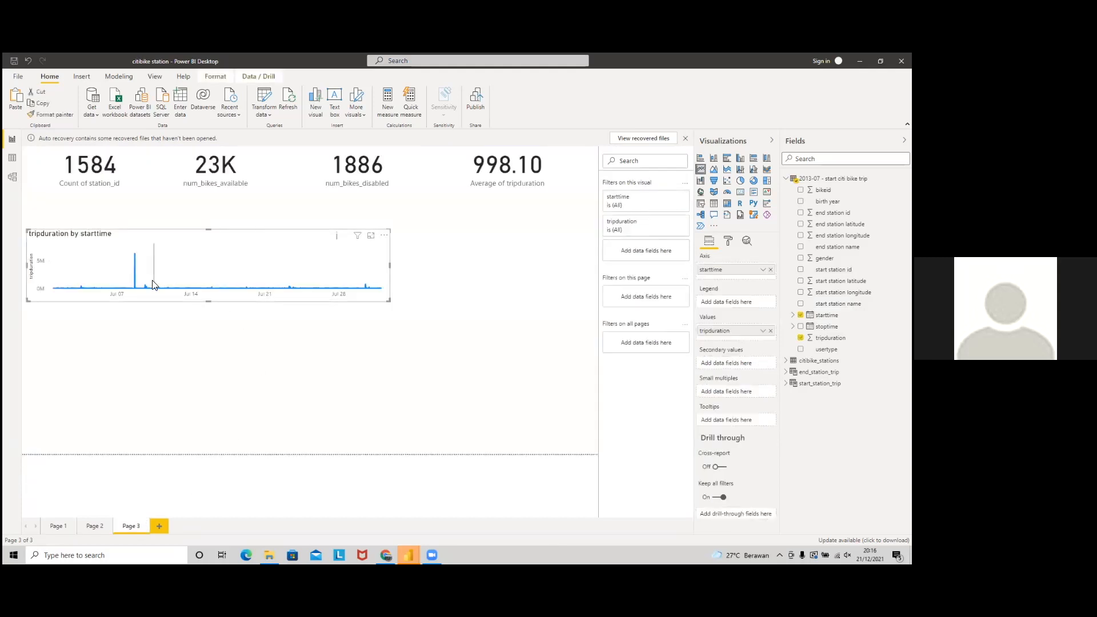
mouse_move(136, 271)
Step: Dismiss the auto-recovery notice, keeping the recovered files for later
click(685, 138)
click(405, 304)
click(510, 333)
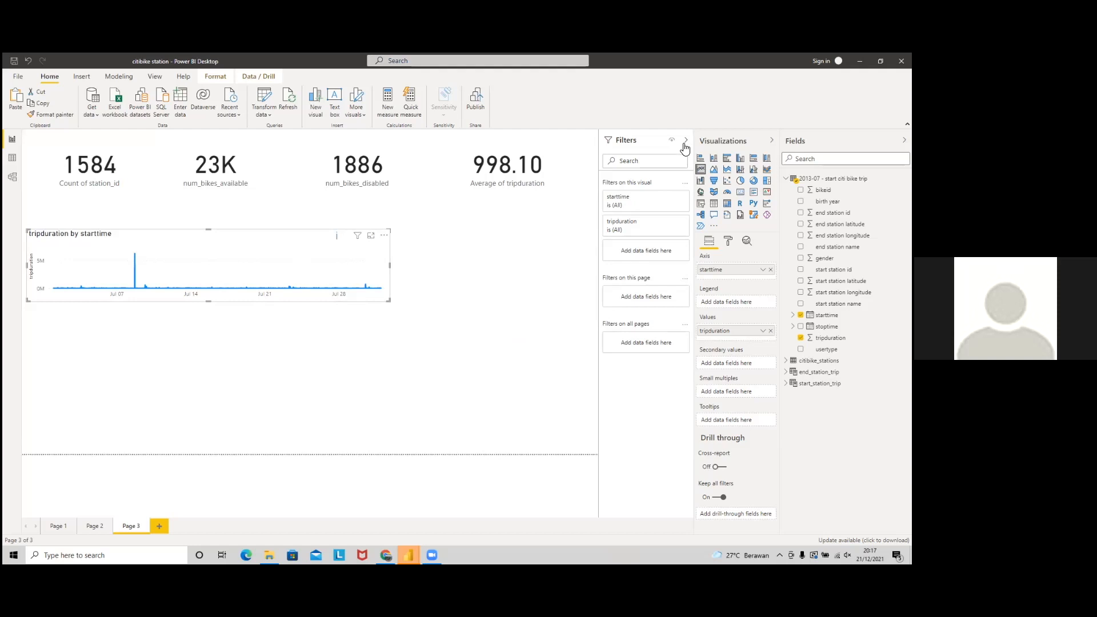
Step: Set the tripduration filter condition to 'is less than', checking Page 1's reference chart filter
click(687, 142)
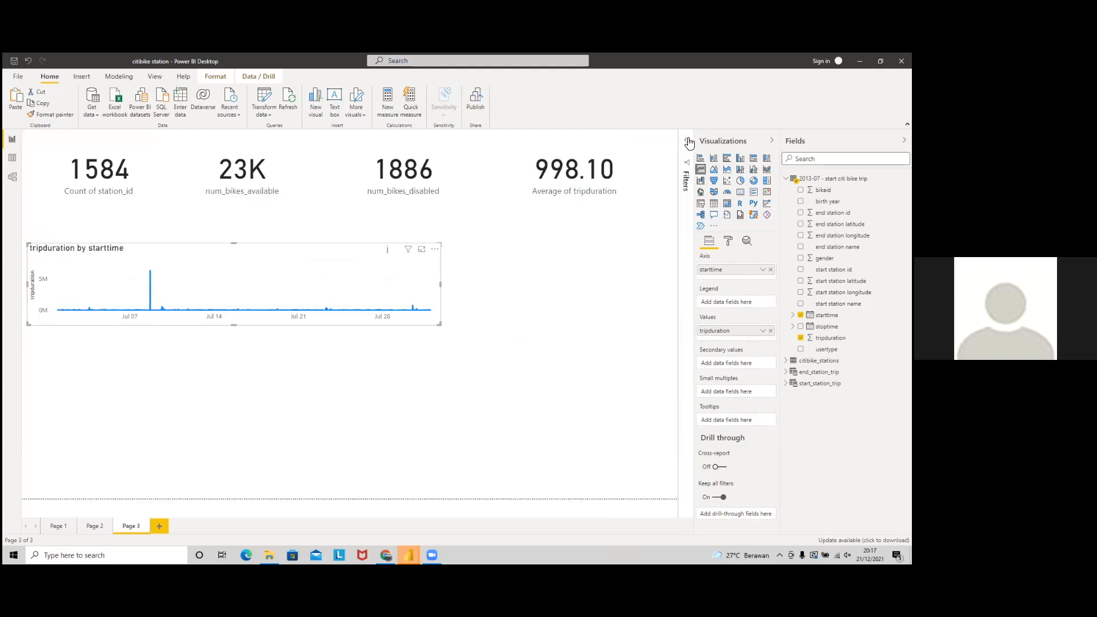
click(688, 142)
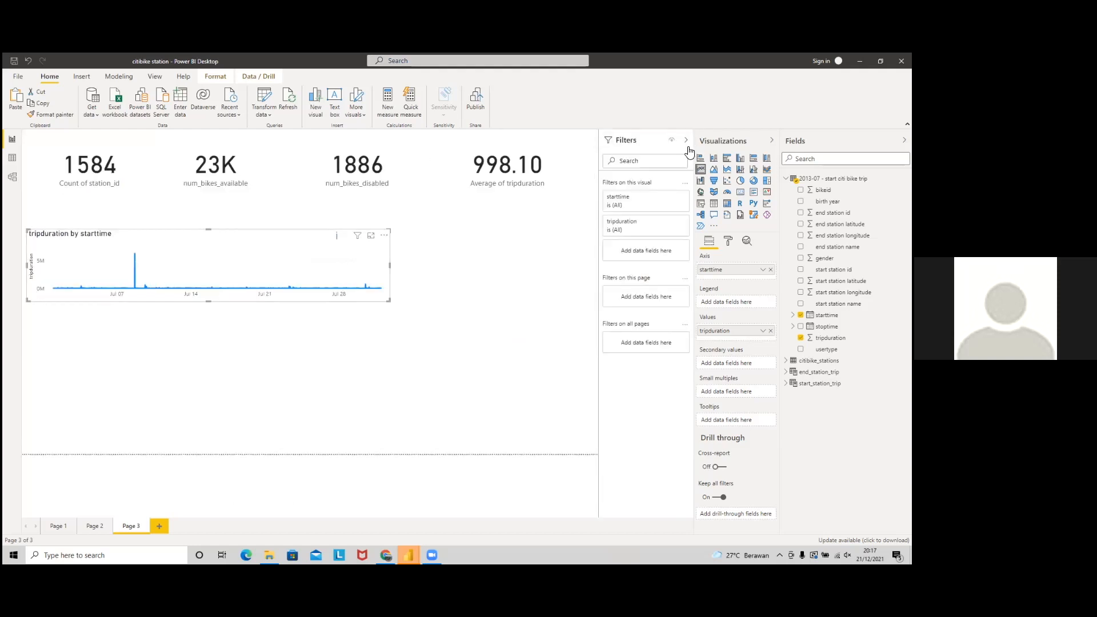
click(672, 222)
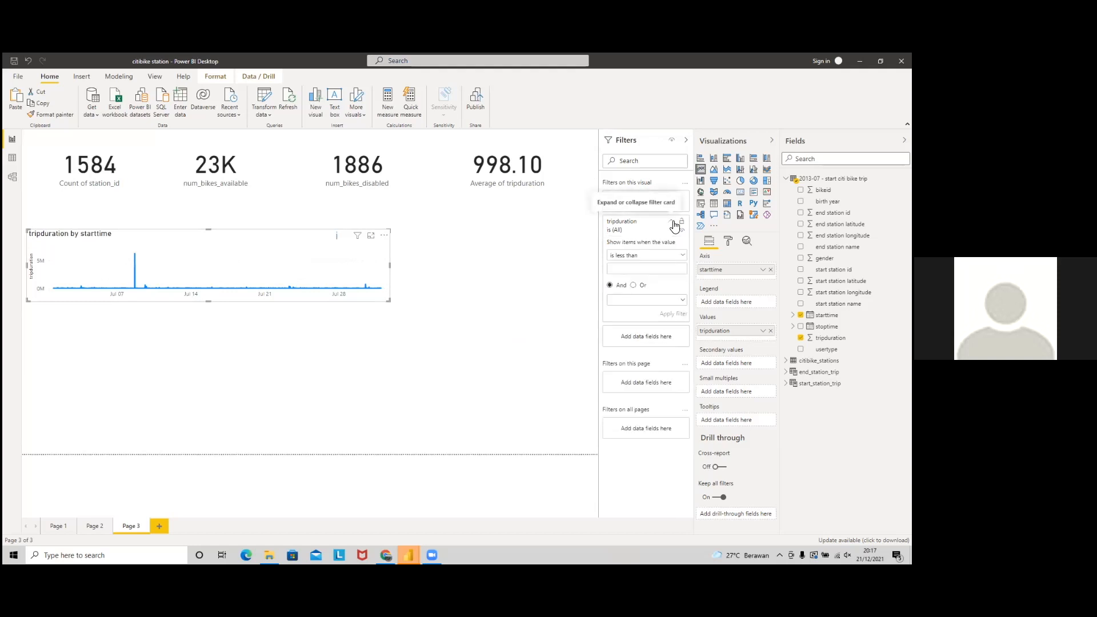
click(655, 256)
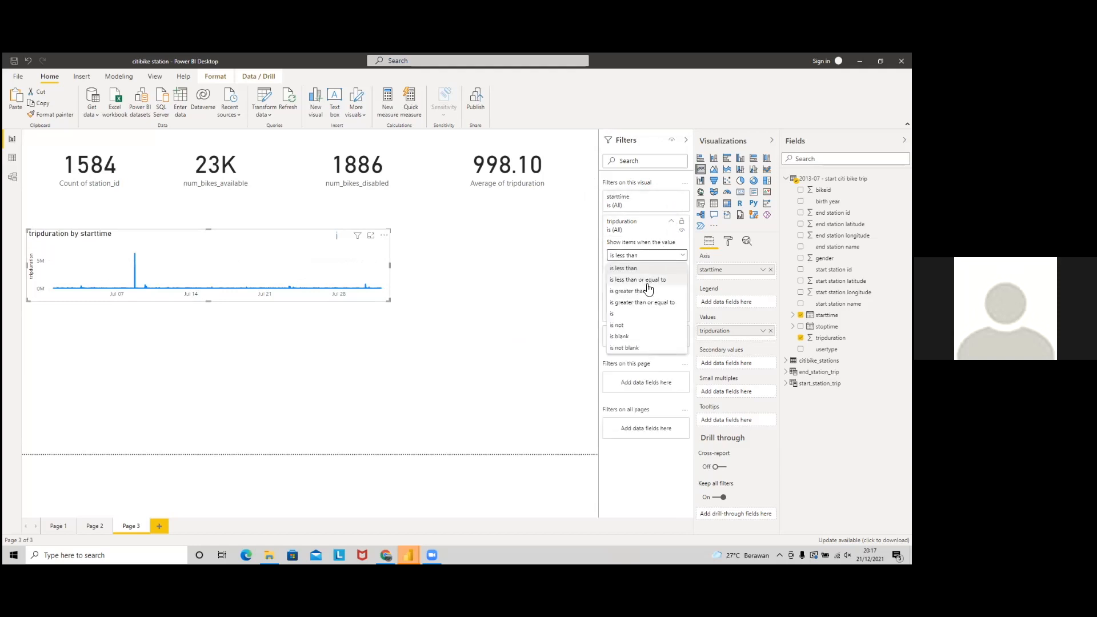
click(646, 268)
click(58, 527)
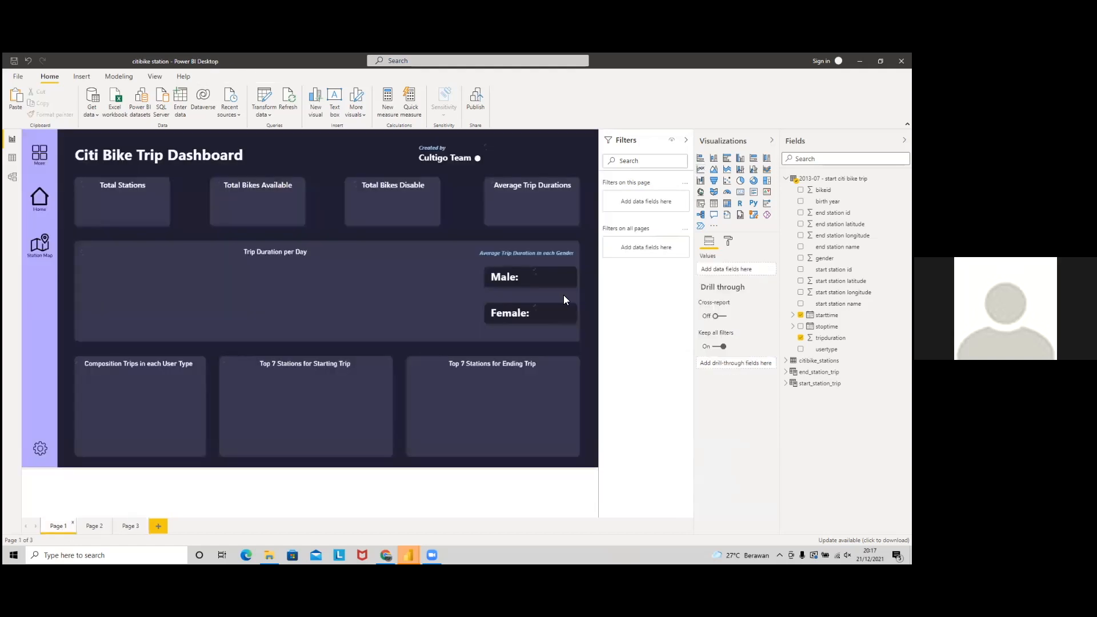
click(383, 265)
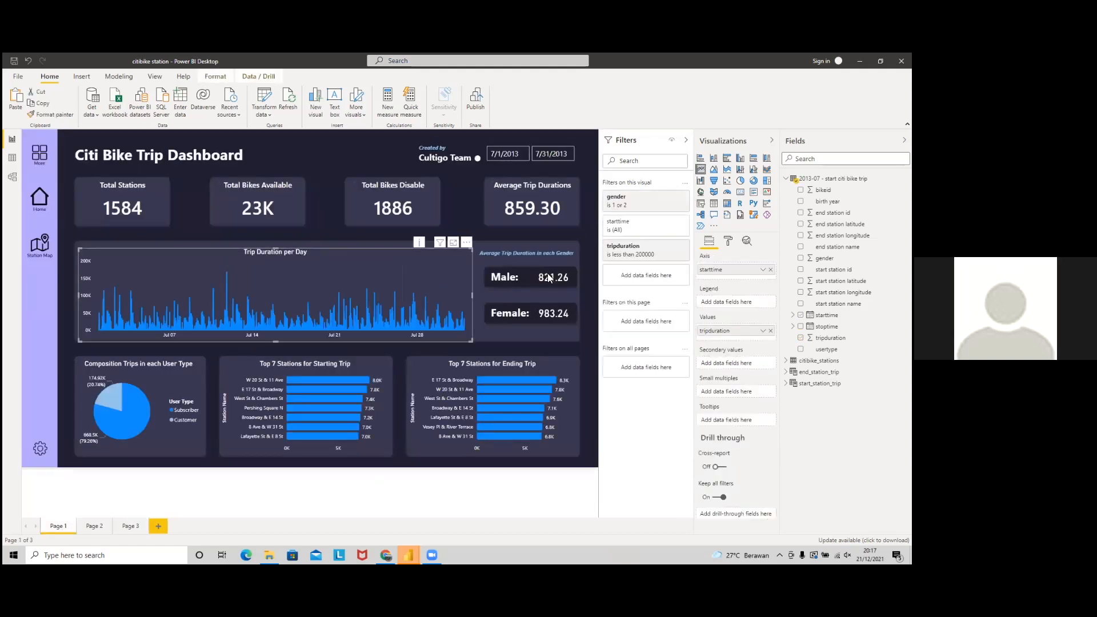
click(126, 526)
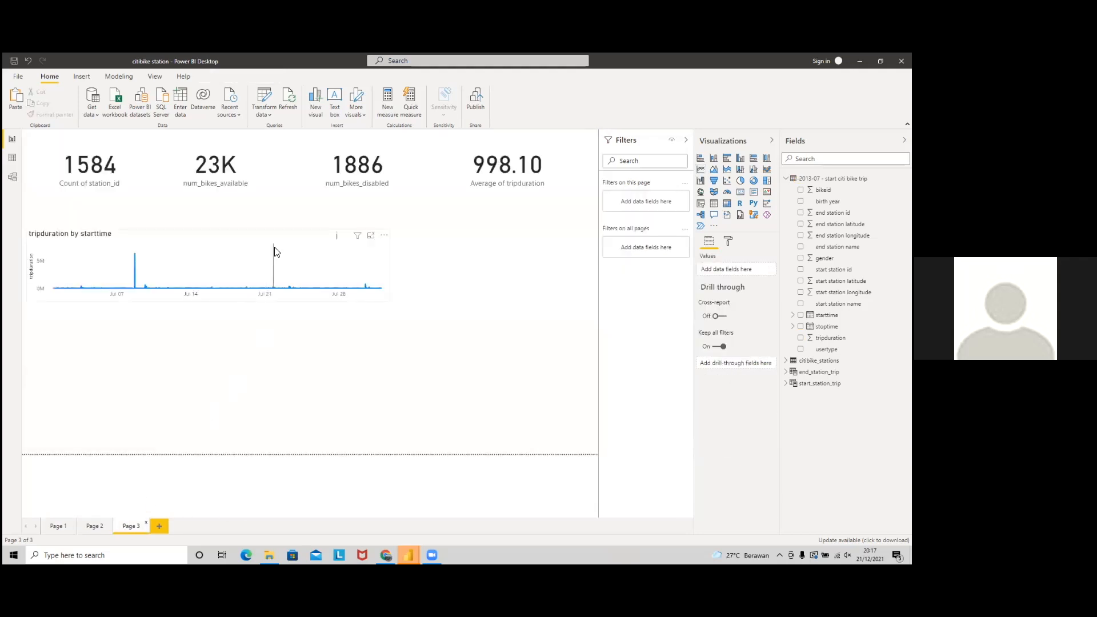
click(283, 248)
Step: Apply the tripduration limit of 200000 and widen the line chart further
text(200000)
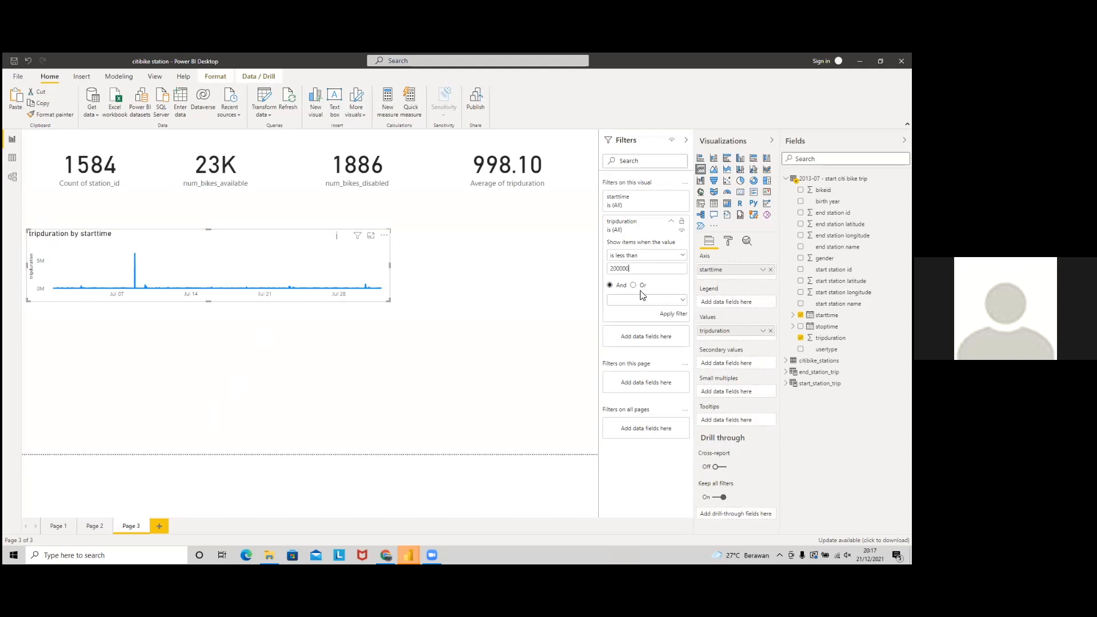
click(672, 314)
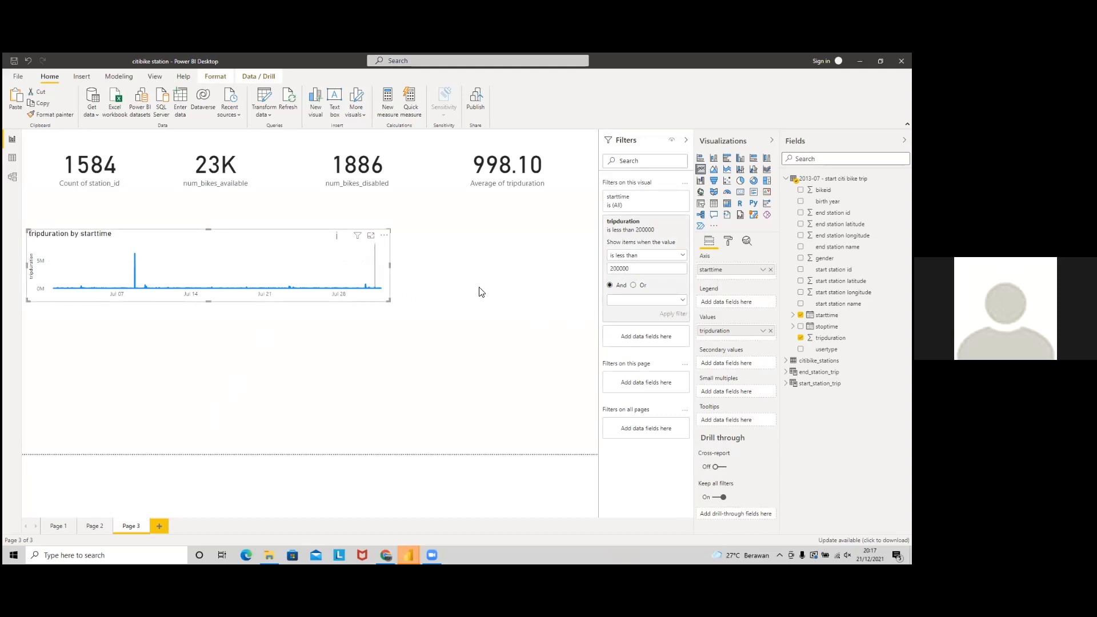
click(670, 313)
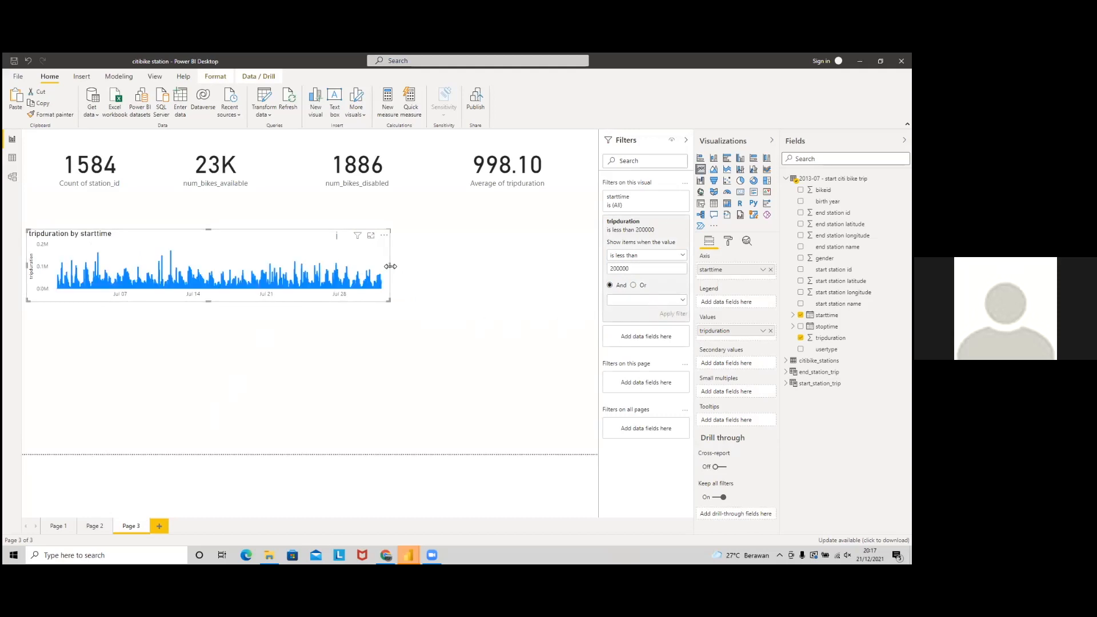
click(686, 140)
drag(442, 283, 497, 284)
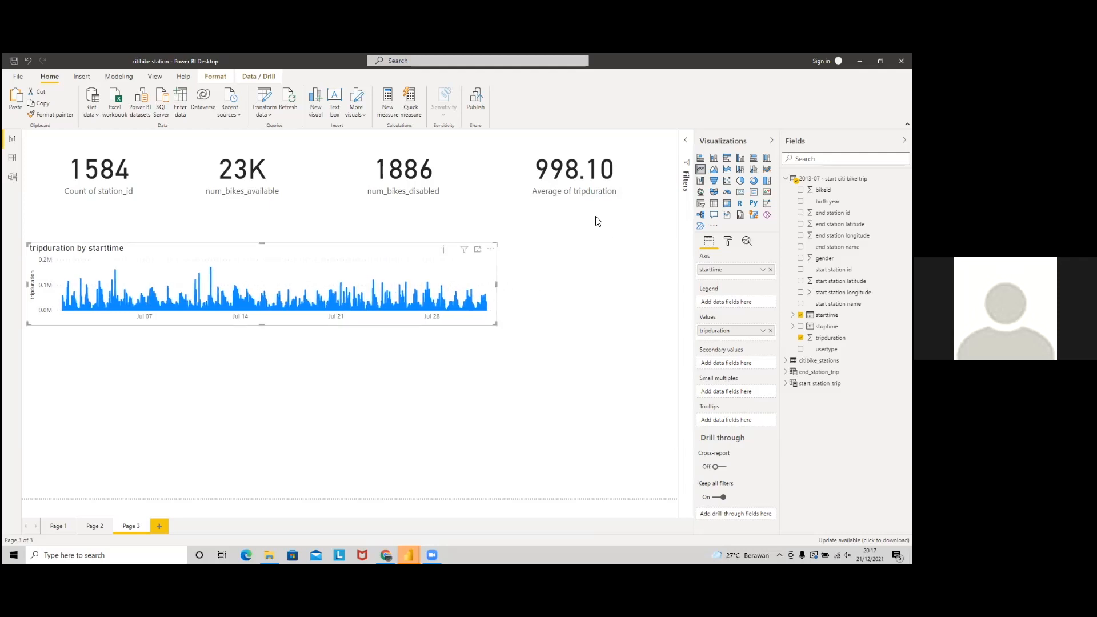
key(alt+Tab)
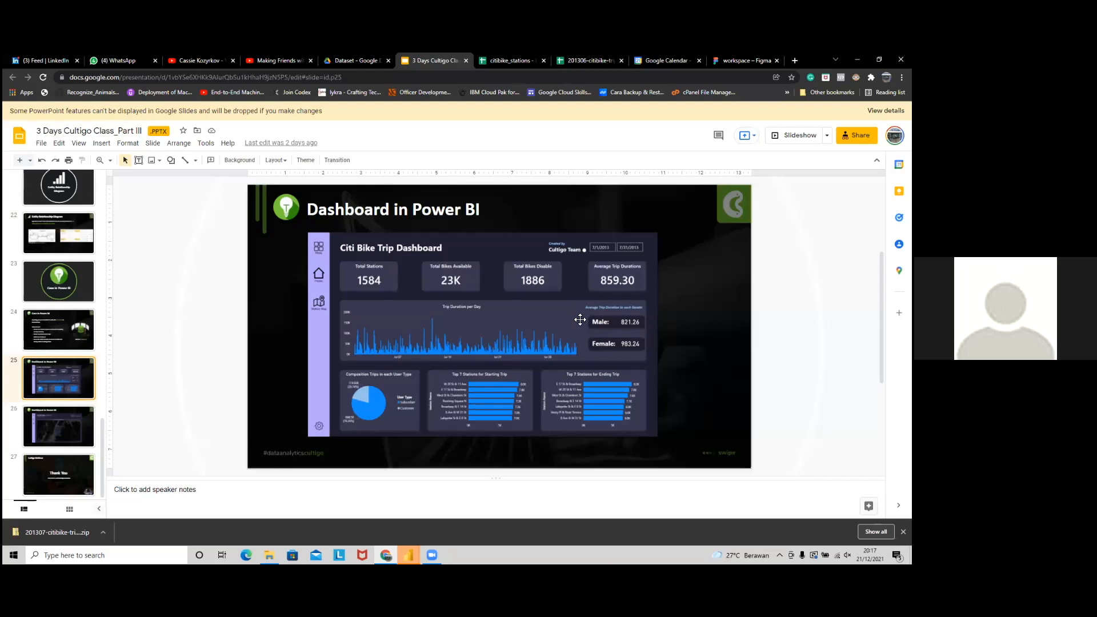
Step: View the reference dashboard slide, then select the Average of tripduration card in Power BI
key(alt+Tab)
key(alt+Tab)
key(alt+Tab)
click(593, 187)
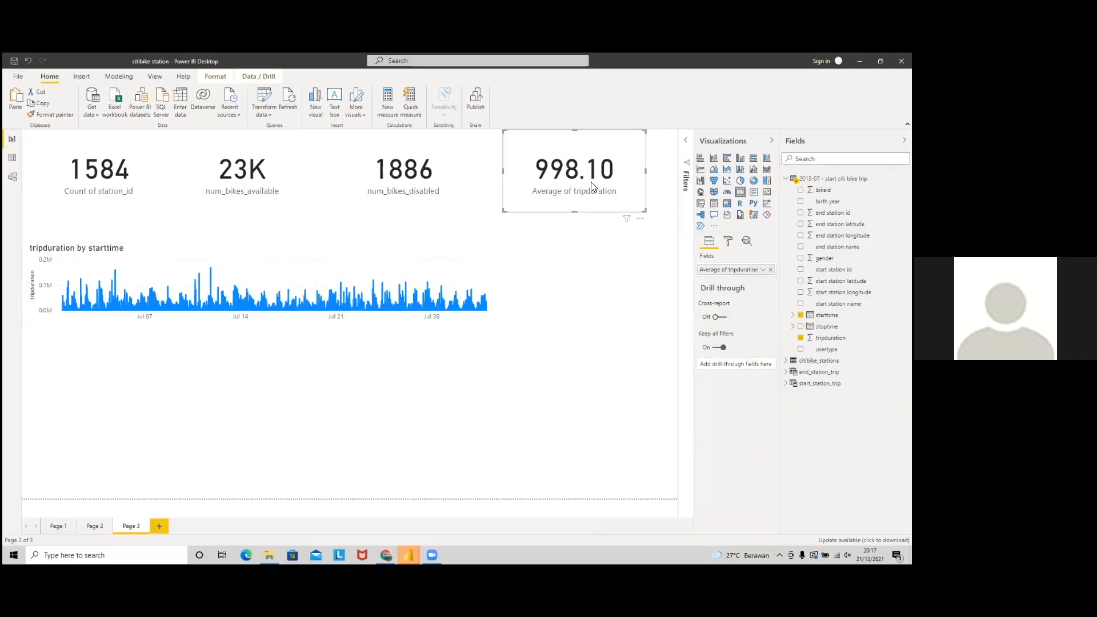
Step: Basic-filter the average card to gender 1 and 2 (859.30) and place a copy below it
click(686, 146)
drag(825, 258, 654, 227)
click(657, 255)
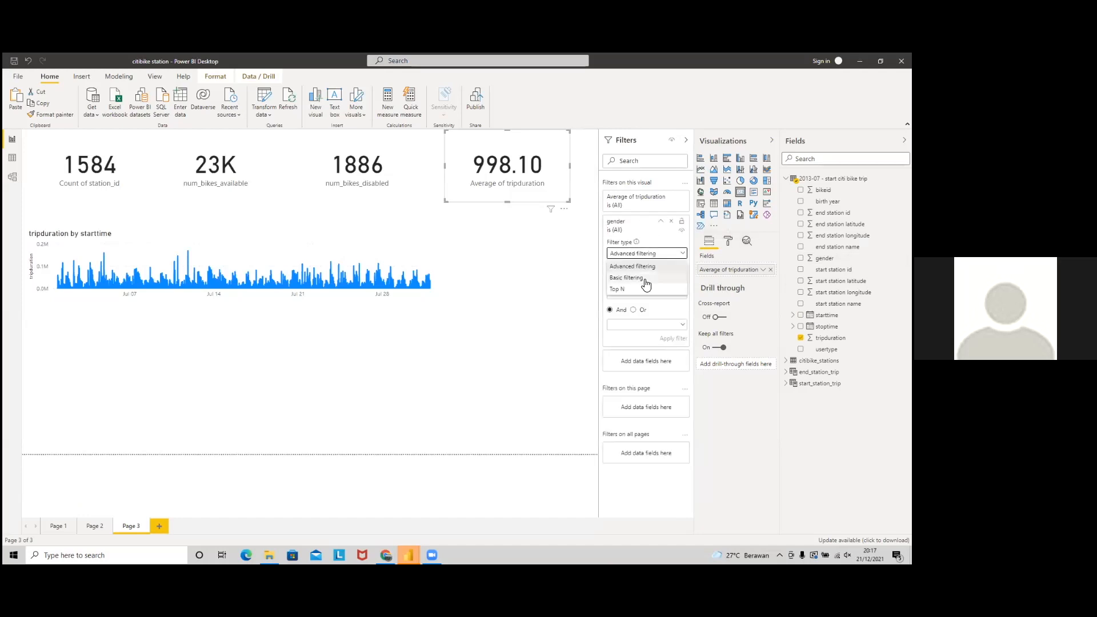
click(645, 282)
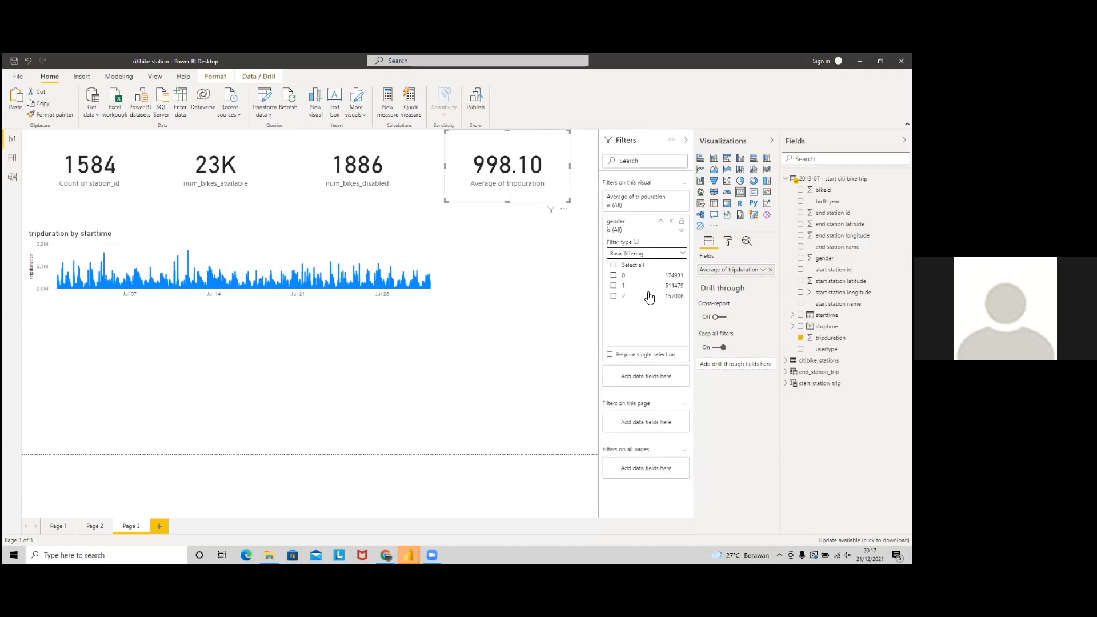
click(614, 286)
click(613, 296)
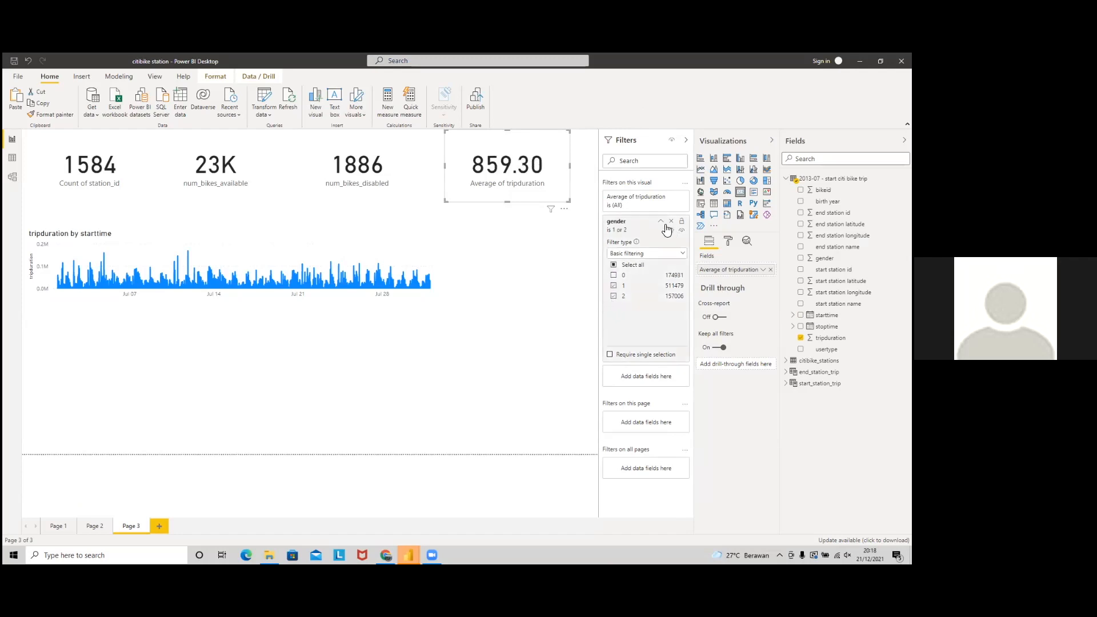
click(686, 140)
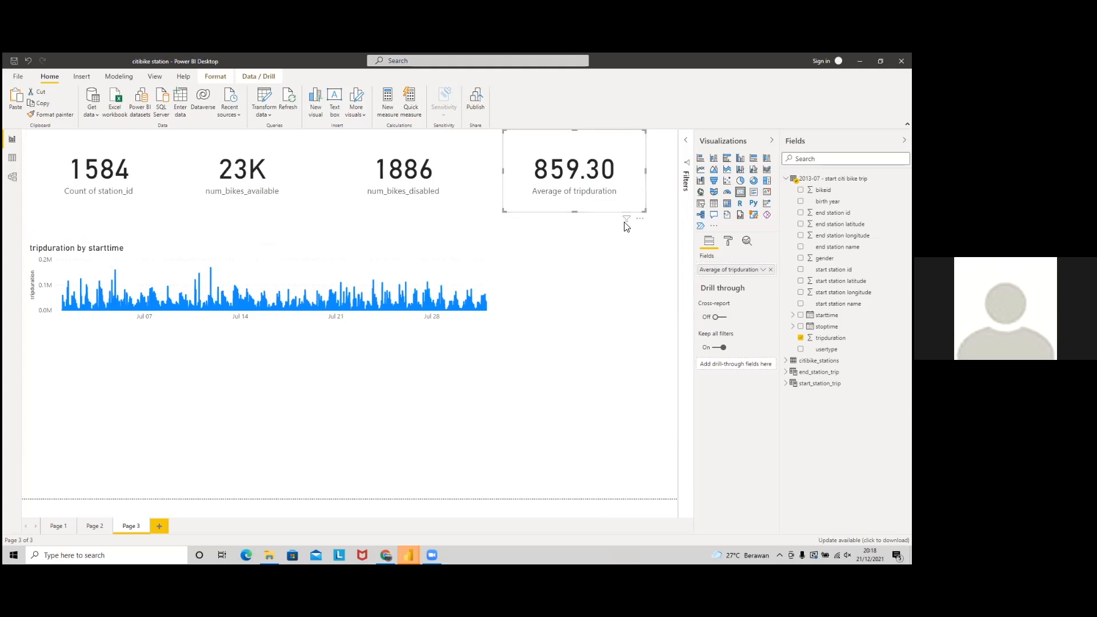
drag(611, 211, 607, 208)
drag(607, 273, 584, 284)
Step: Shorten the copied card and limit its gender filter to 1, showing 821.26
click(575, 324)
click(577, 319)
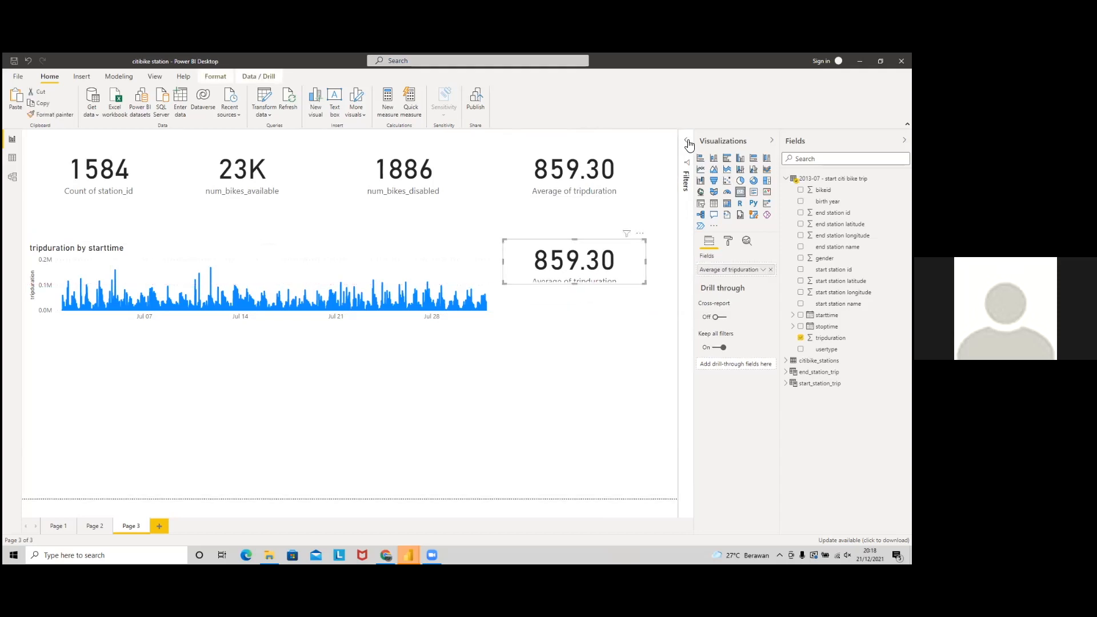
click(686, 141)
click(661, 222)
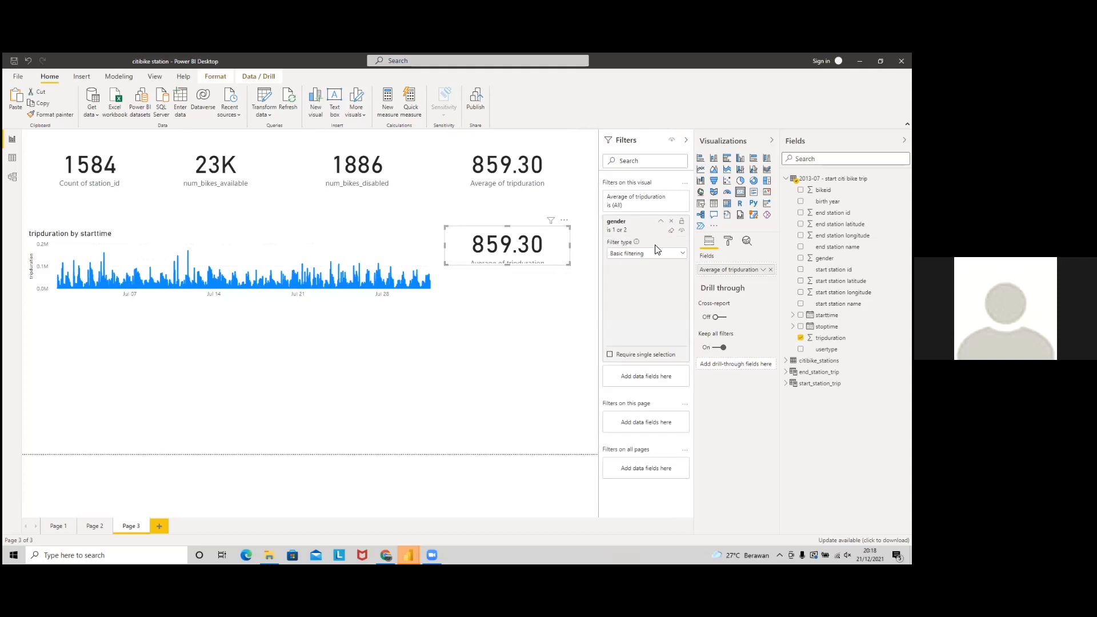
click(613, 296)
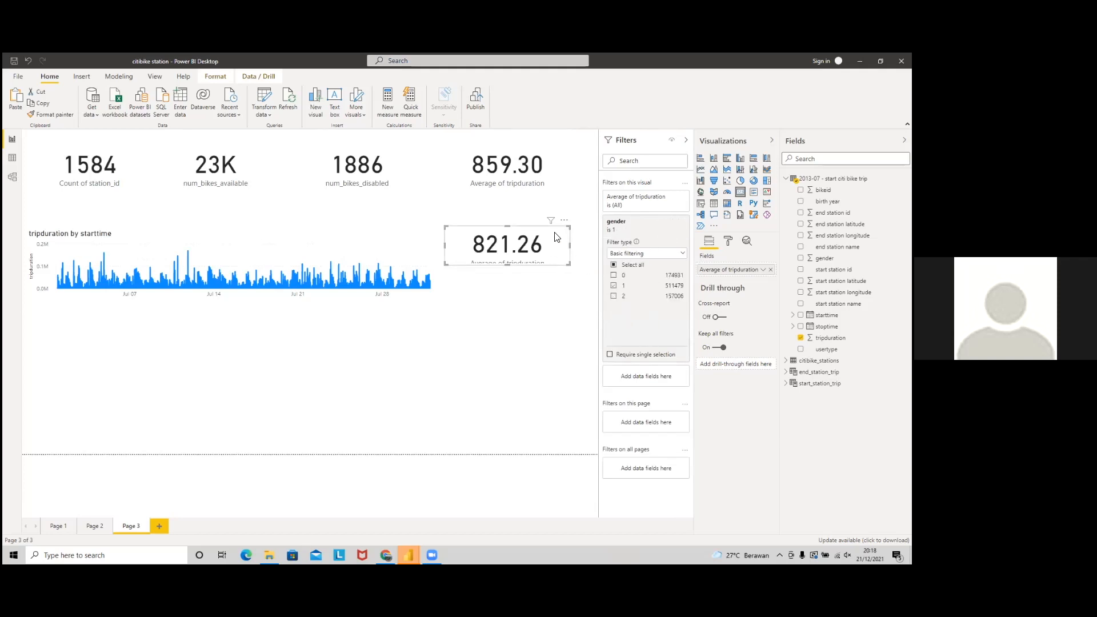
Step: Paste another copy below and filter it to gender 2 only, showing 983.24
key(ctrl+v)
drag(557, 259, 560, 294)
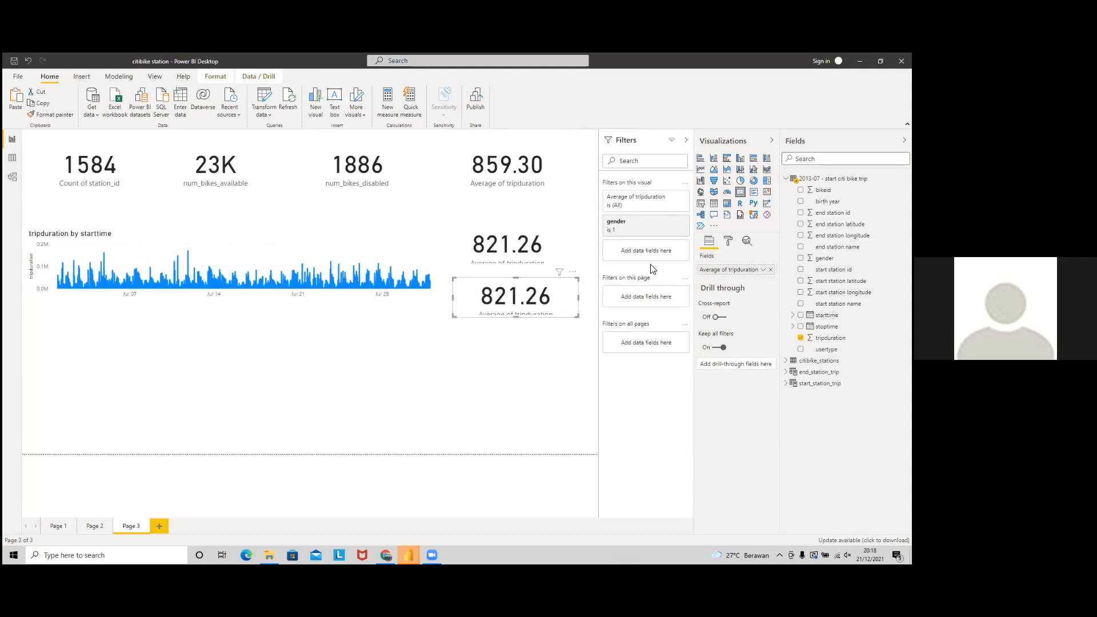
click(662, 223)
click(613, 296)
click(614, 286)
key(alt+Tab)
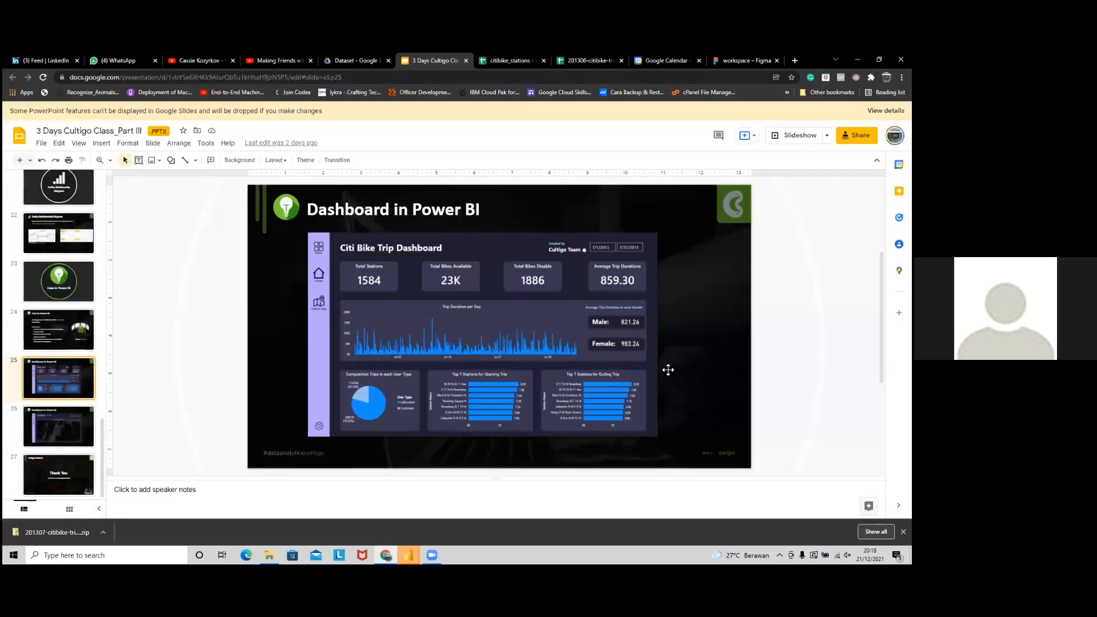
Step: Enlarge the dashboard image on the slide, then nudge the 983.24 card into alignment in Power BI
click(628, 339)
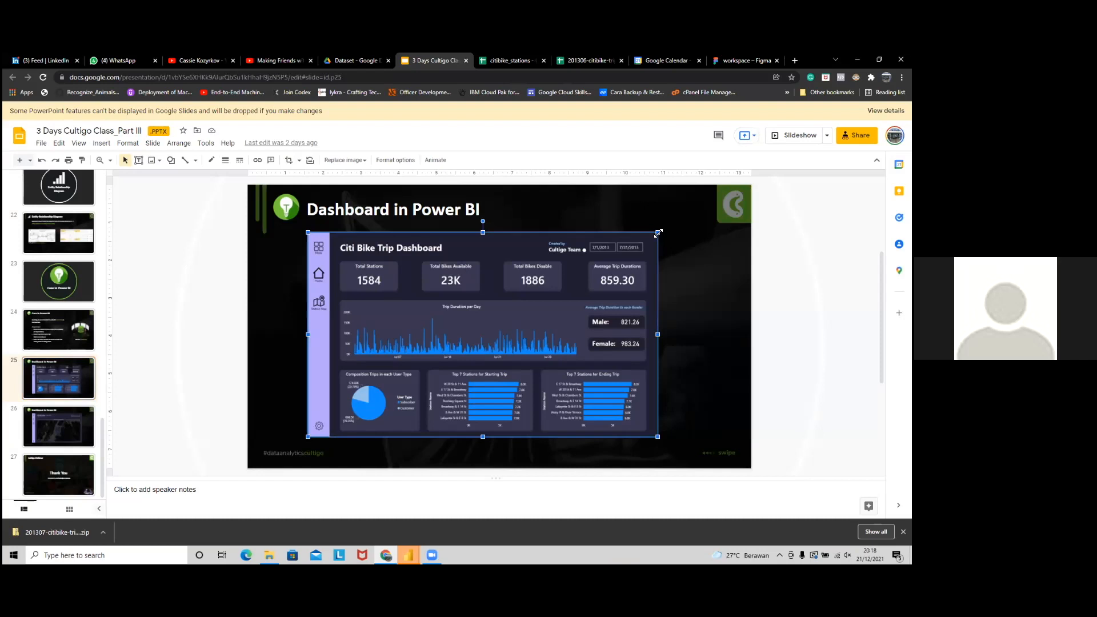
drag(716, 207, 739, 188)
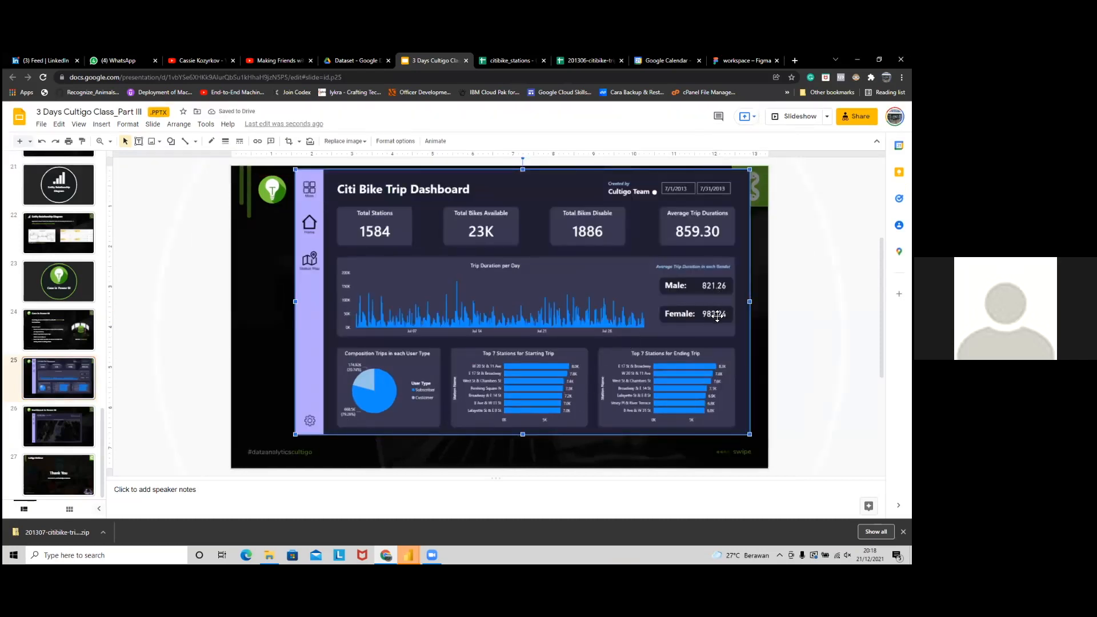
key(alt+Tab)
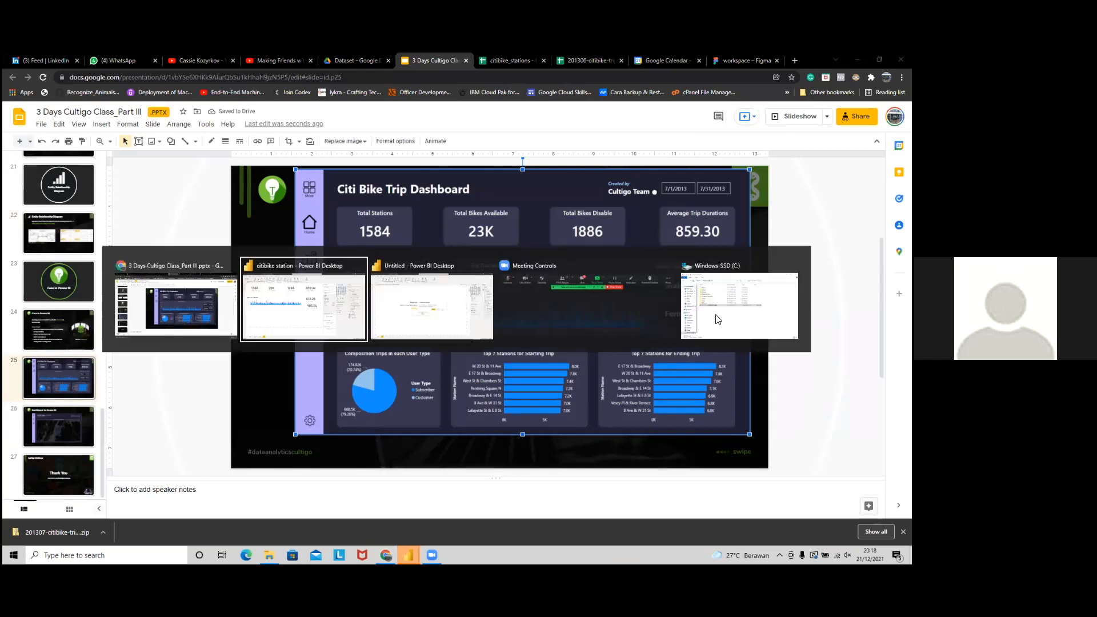
drag(542, 303, 539, 302)
Step: Stretch the tripduration line chart's bottom and top edges so it spans both stacked gender cards
click(526, 254)
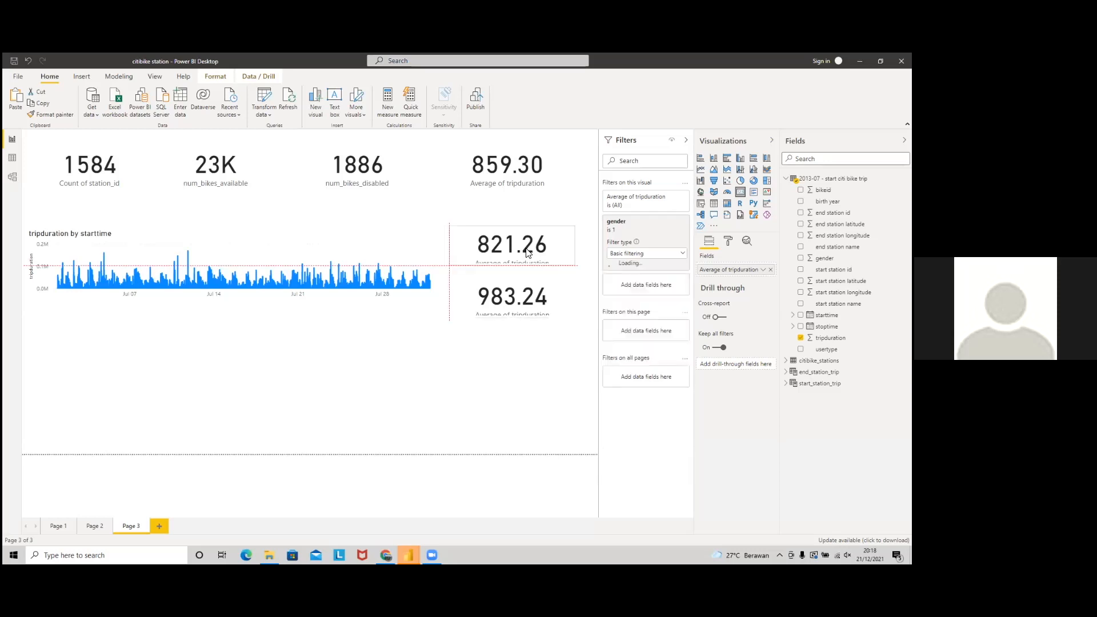
ctrl+click(525, 311)
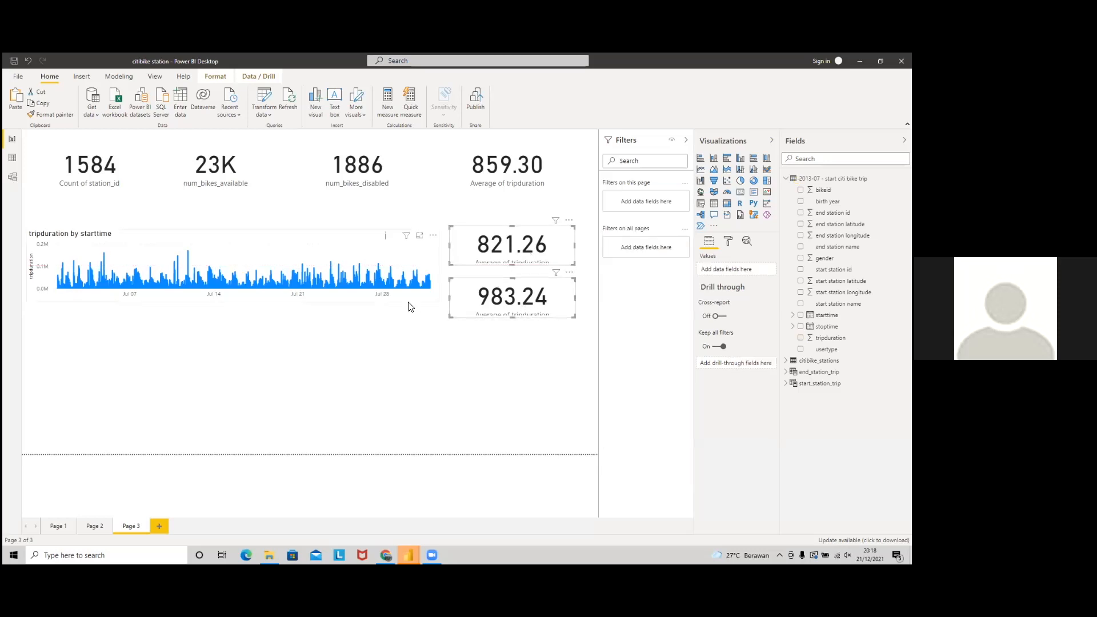
click(395, 294)
drag(231, 301, 237, 323)
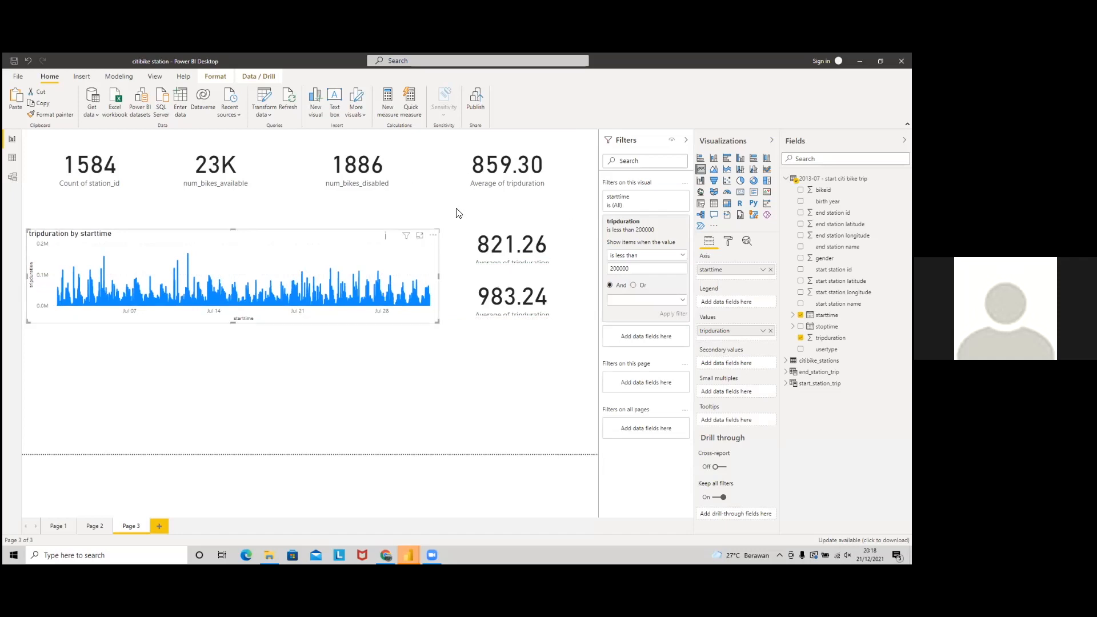
drag(232, 229, 238, 221)
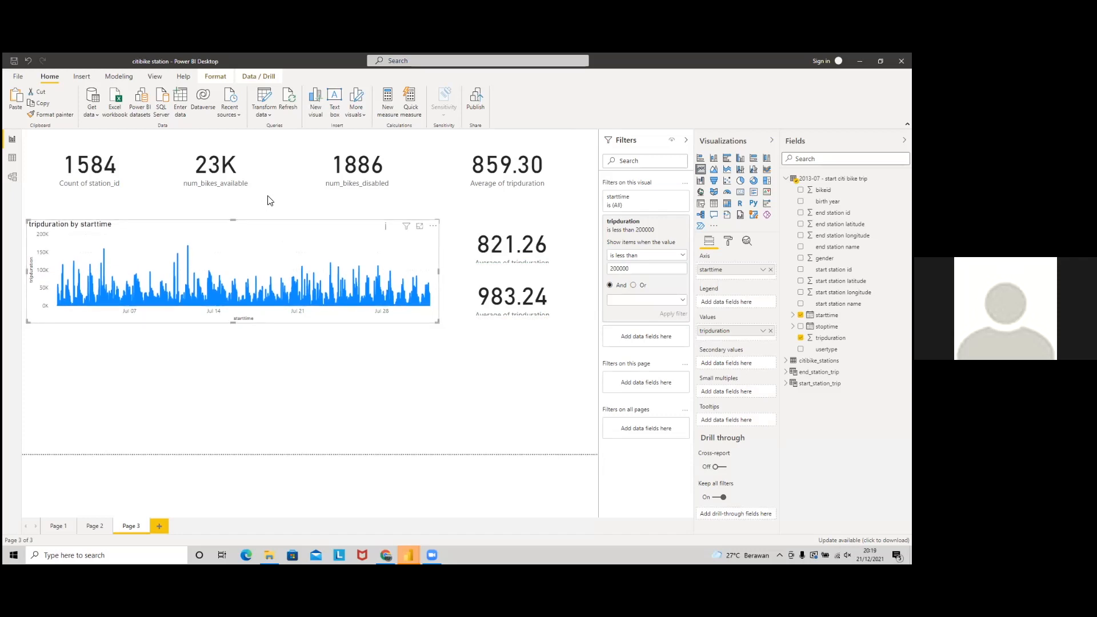
click(419, 200)
click(447, 200)
click(441, 213)
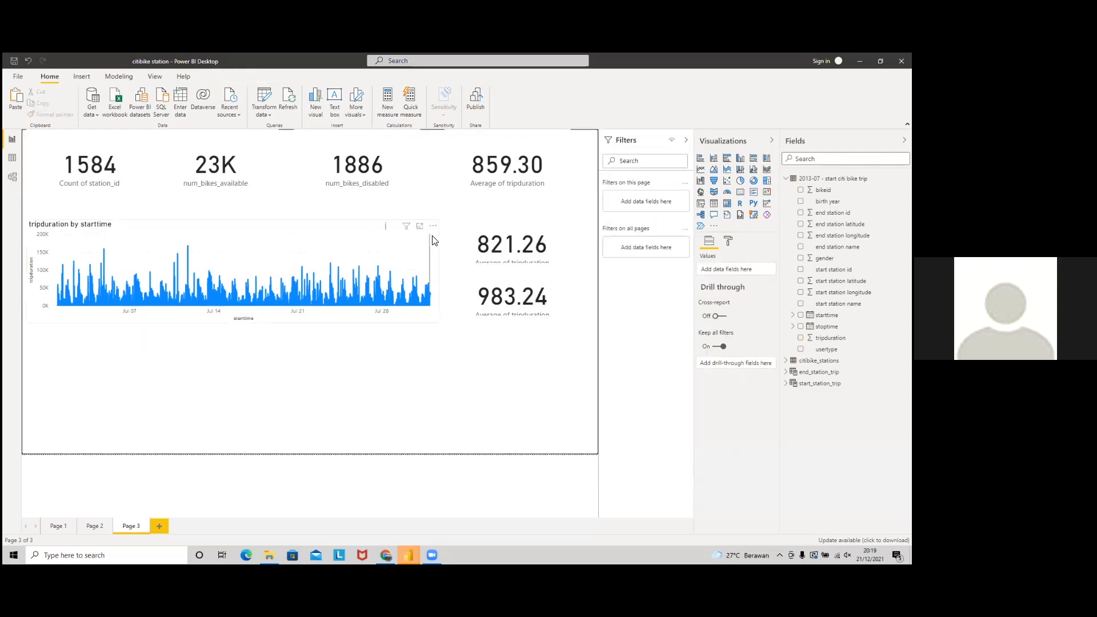
click(436, 311)
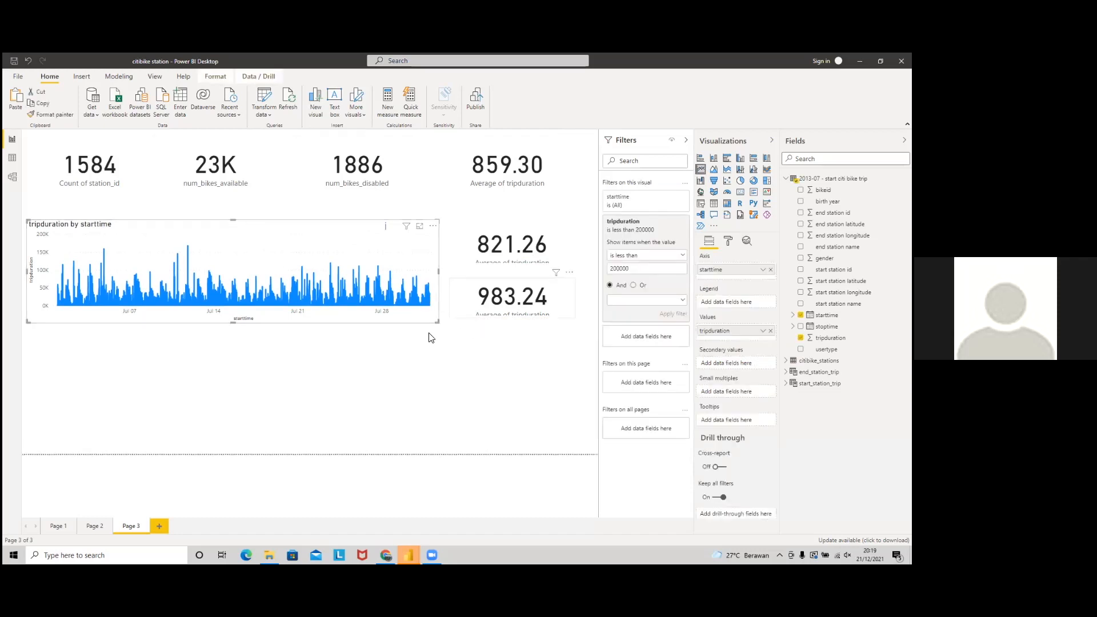
click(403, 375)
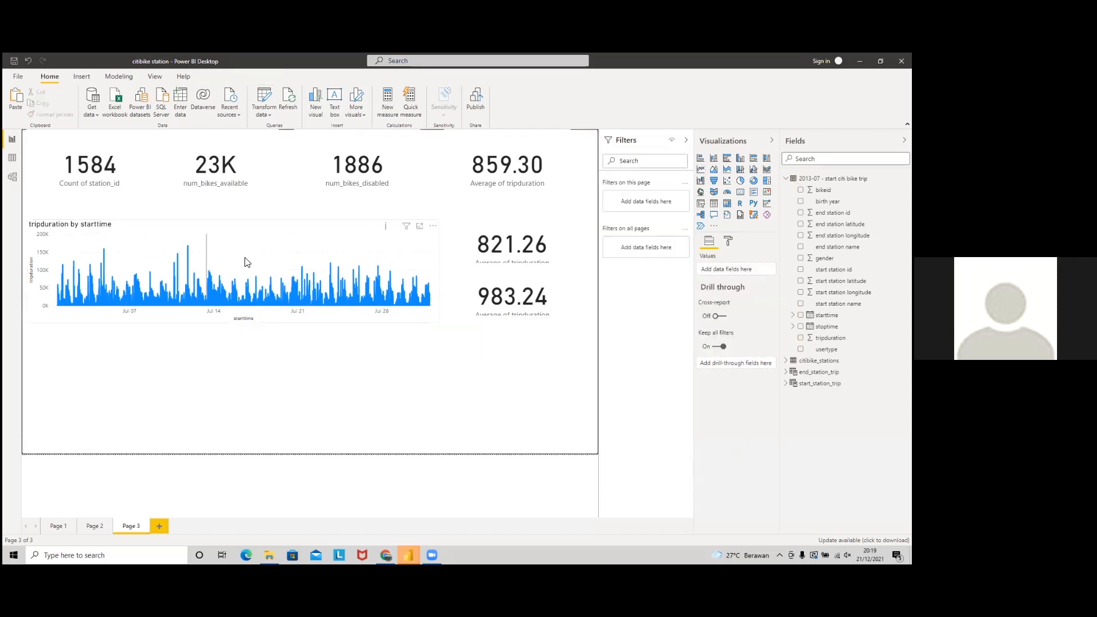
key(alt+Tab)
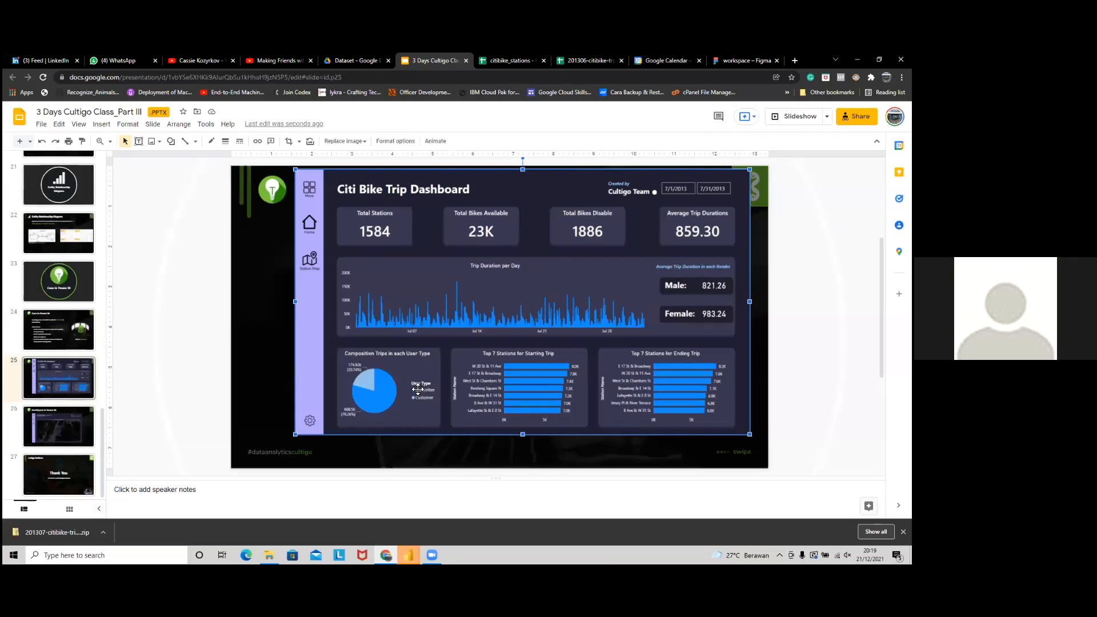
Step: Enlarge the dashboard image further on the reference slide, then go back to Power BI
drag(295, 434, 245, 464)
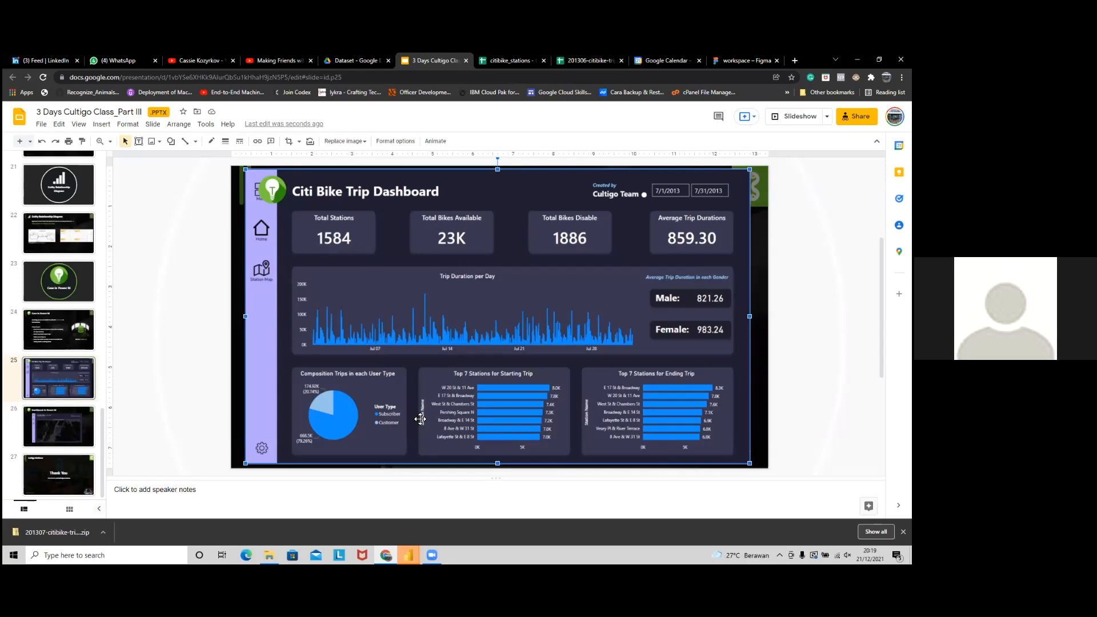
key(alt+Tab)
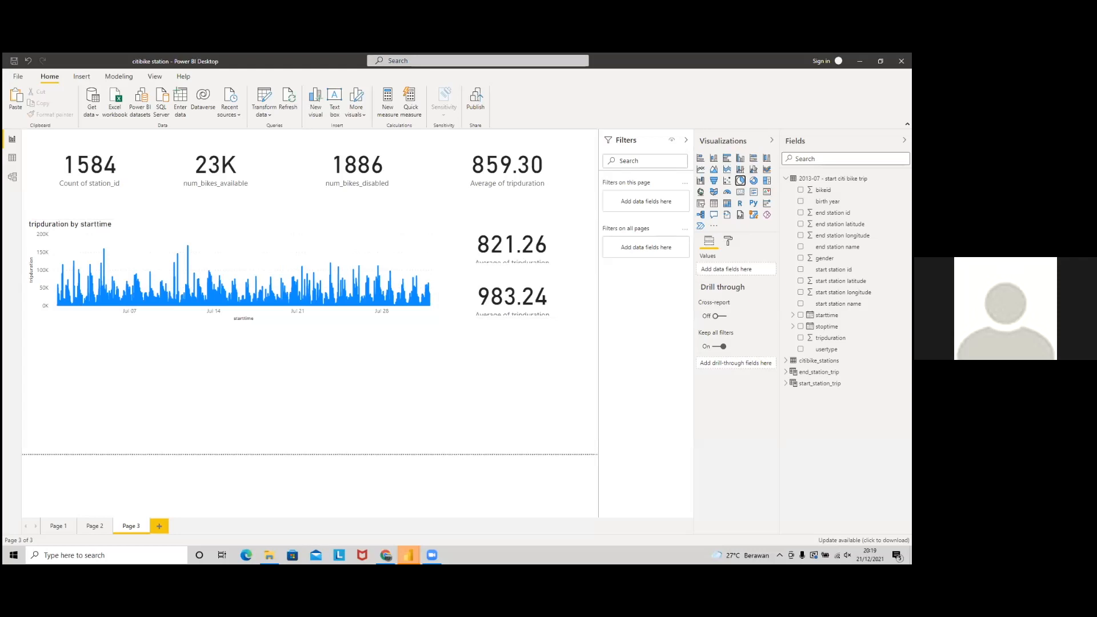
Step: Add a pie chart, trying and removing tripduration, start station id and end station name as values
click(740, 181)
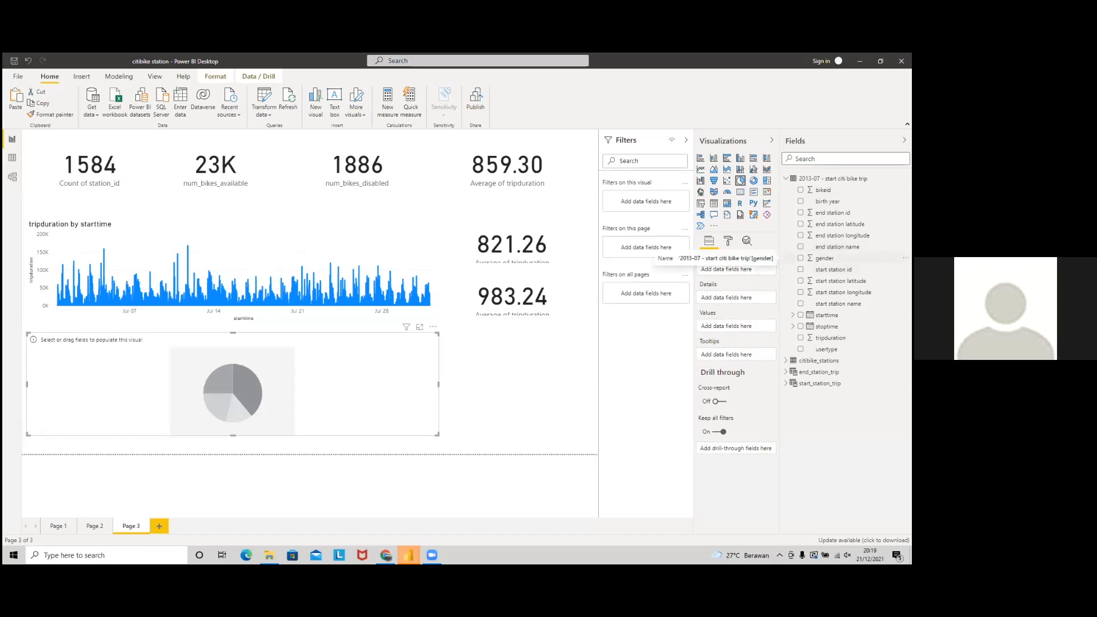
key(alt+Tab)
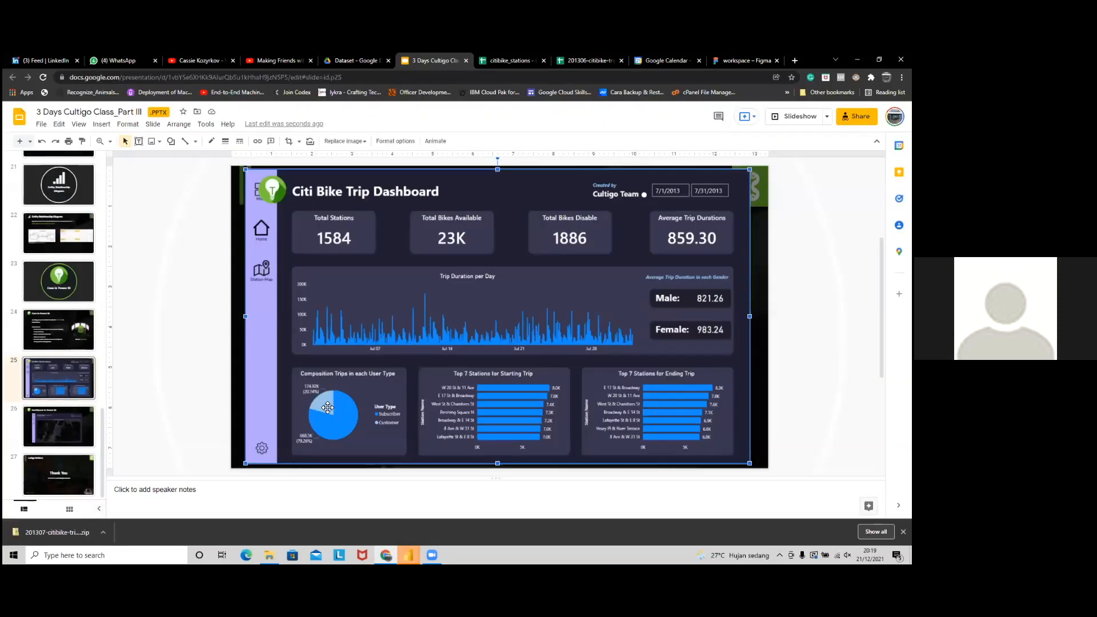
key(alt+Tab)
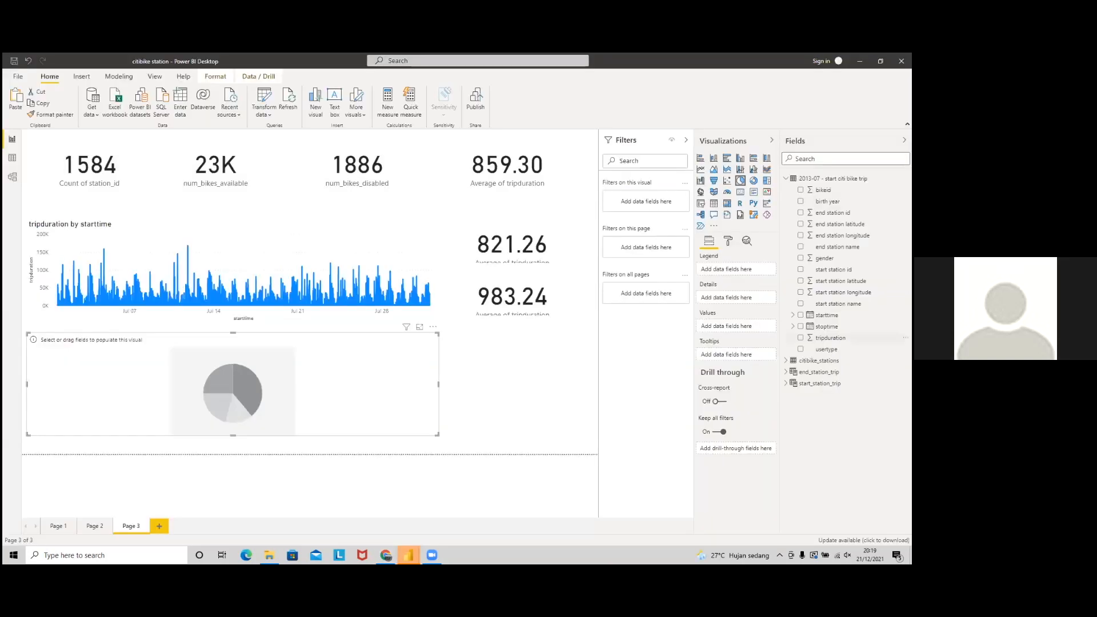
drag(831, 338, 729, 327)
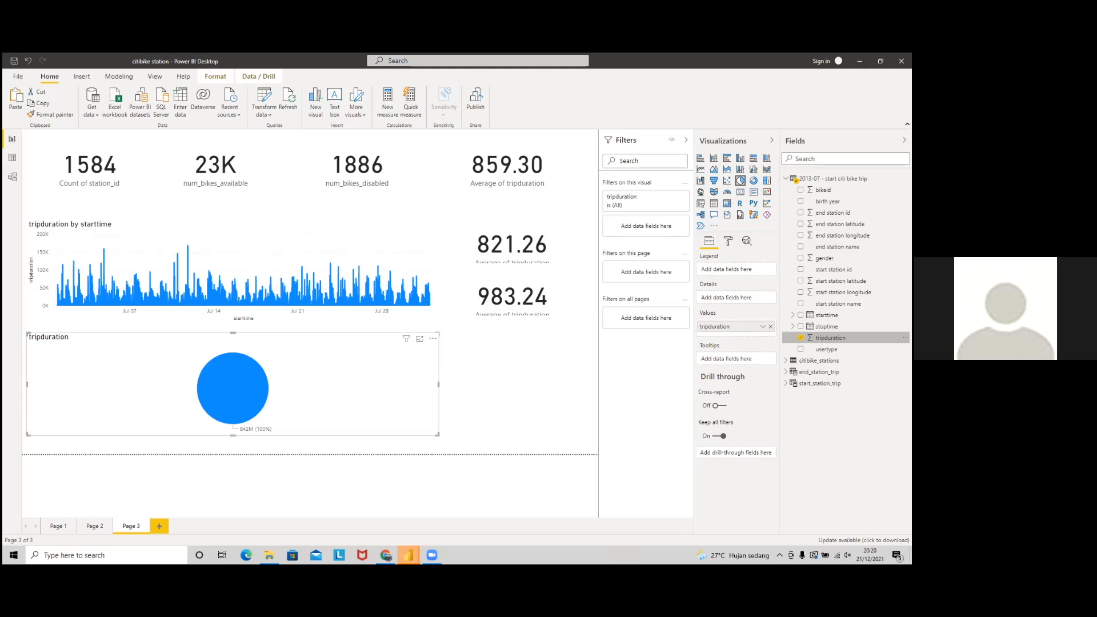
drag(834, 269, 731, 329)
click(771, 338)
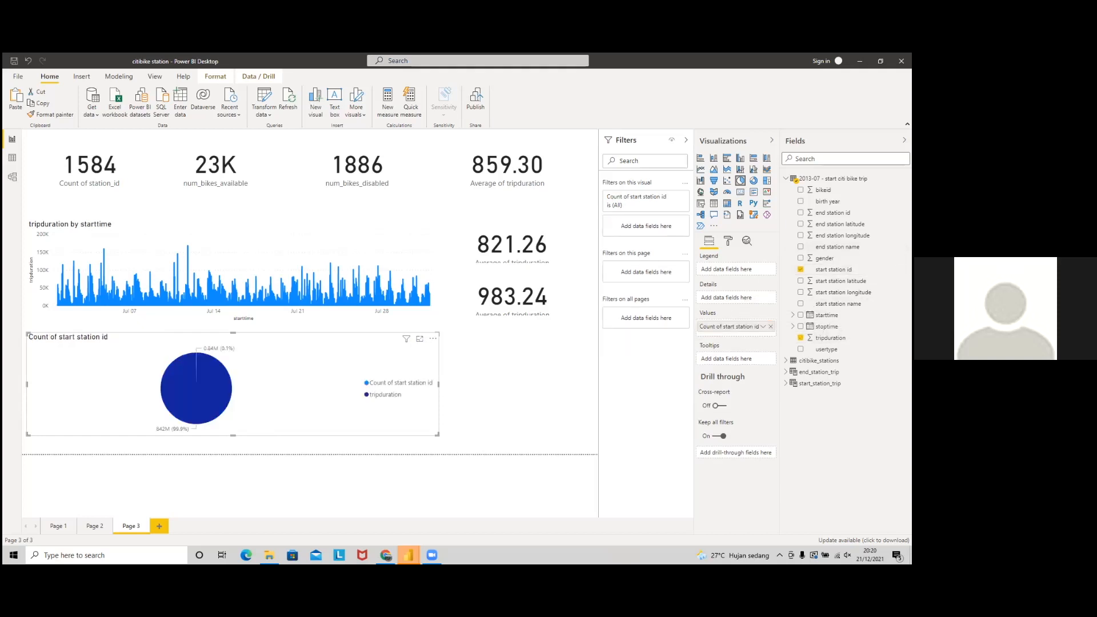
click(763, 326)
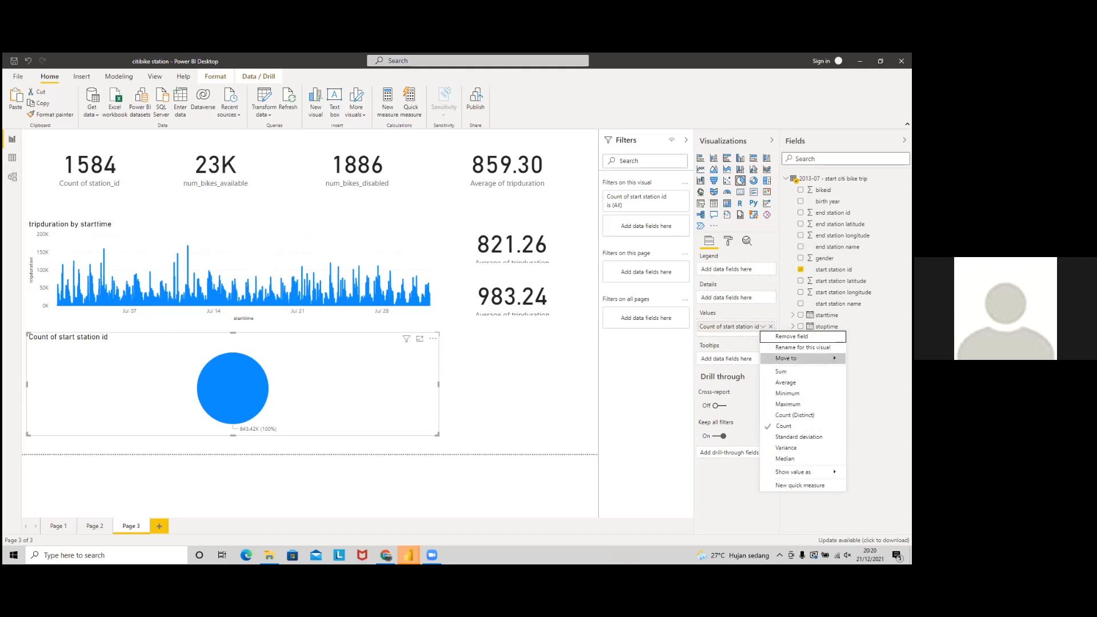
click(792, 337)
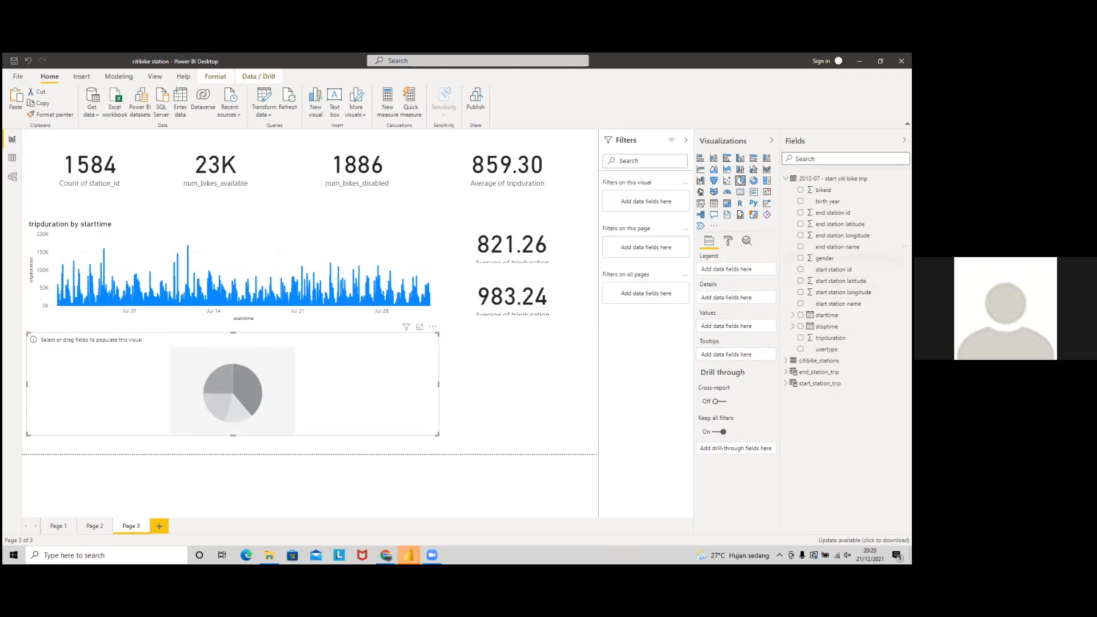
drag(837, 247, 734, 326)
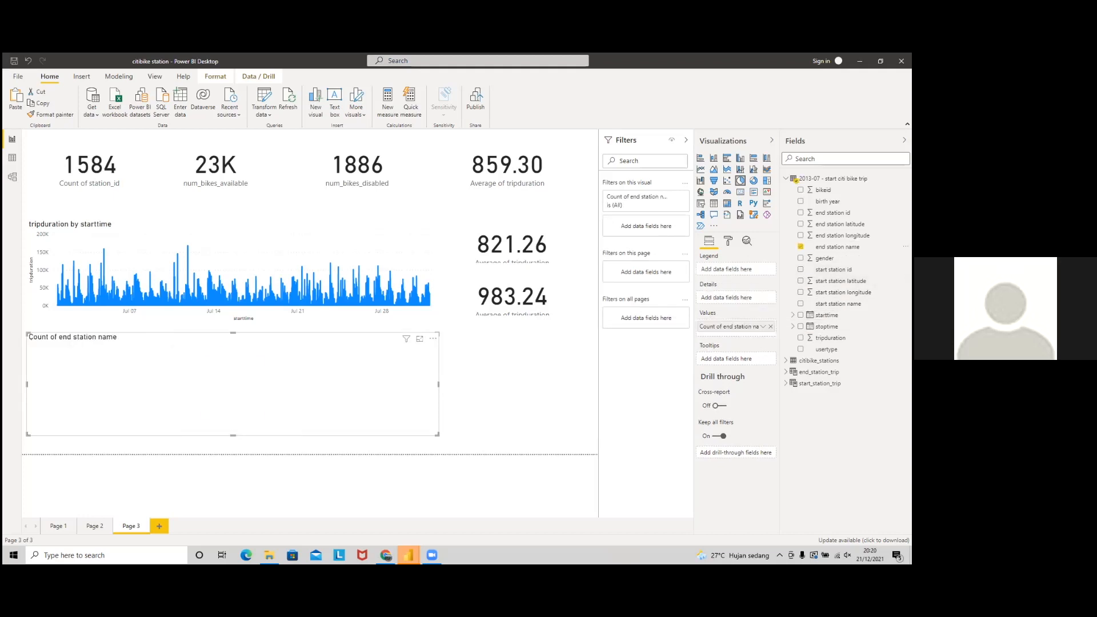
right_click(761, 329)
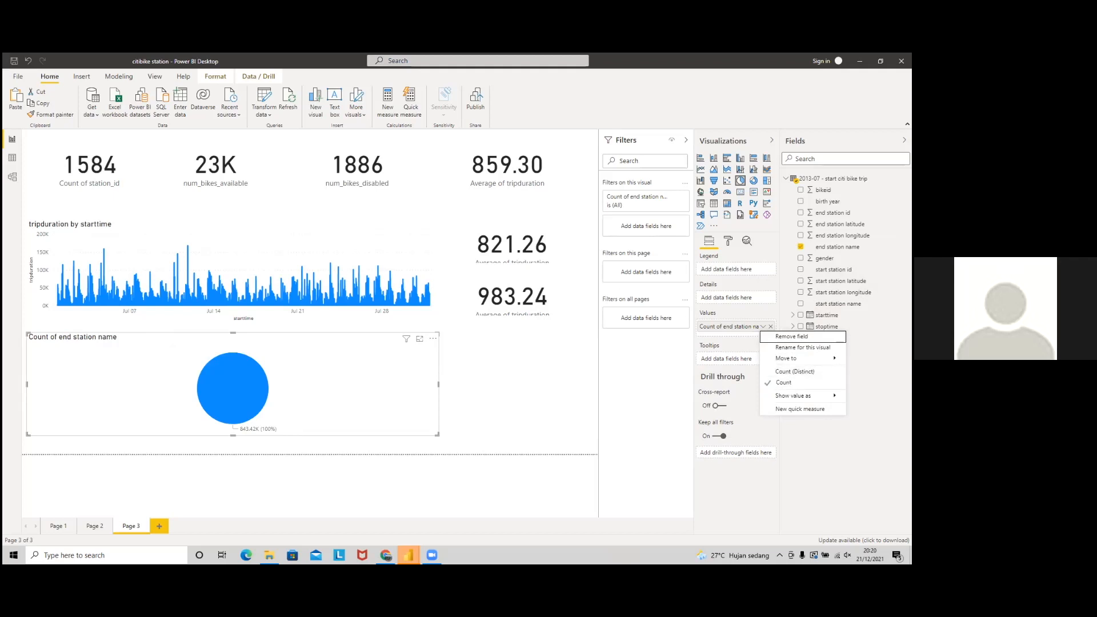
click(763, 327)
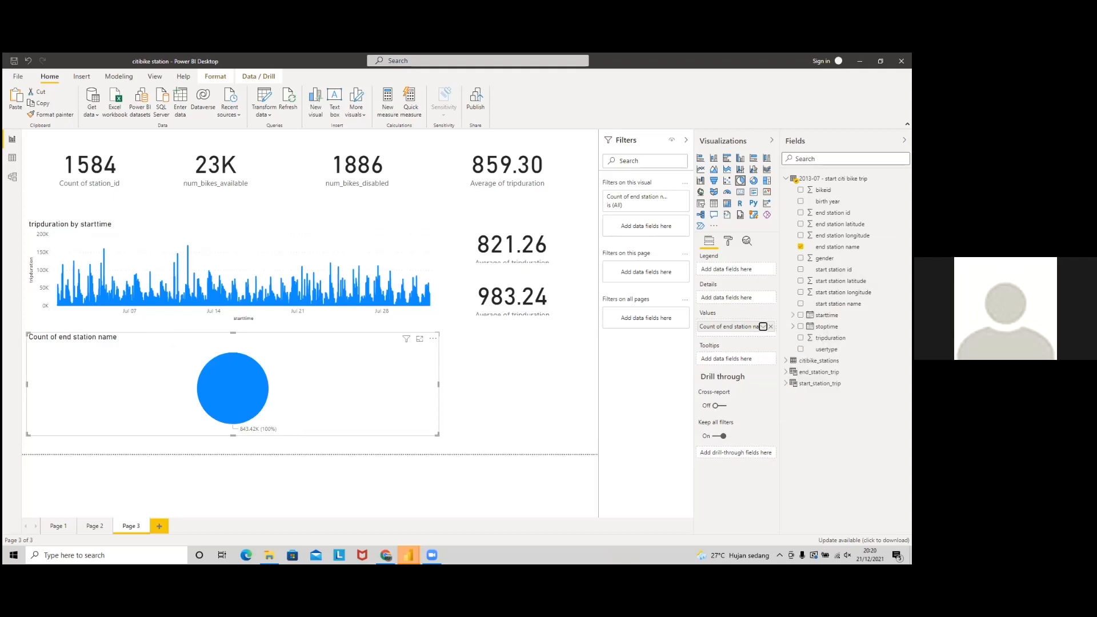
click(771, 326)
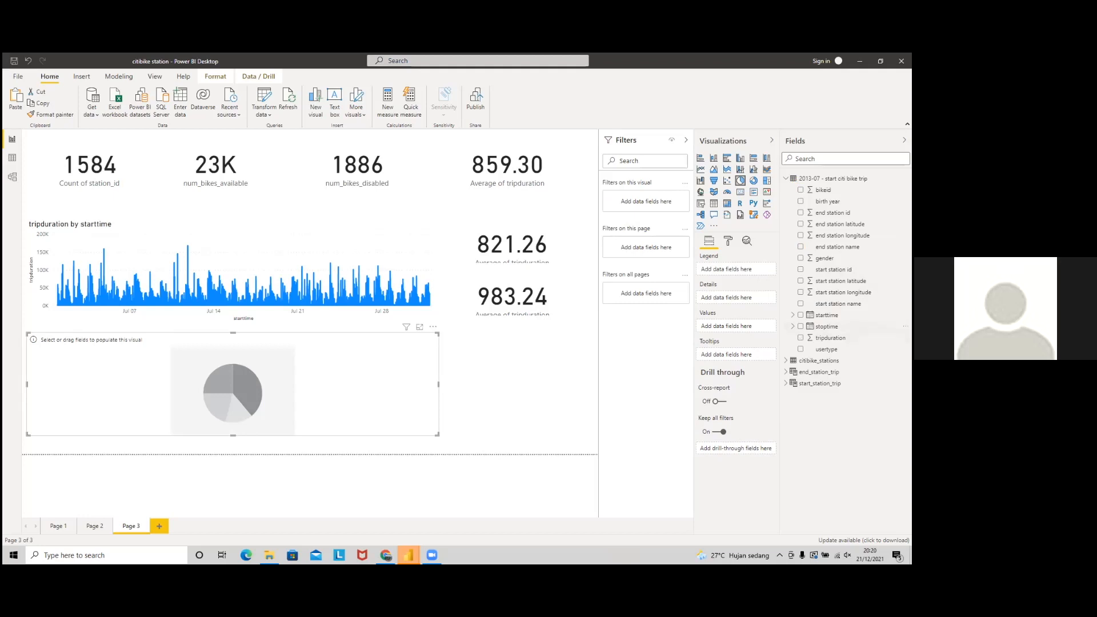
Step: Make the pie chart sum tripduration split by usertype, and resize it narrower
drag(830, 338, 736, 326)
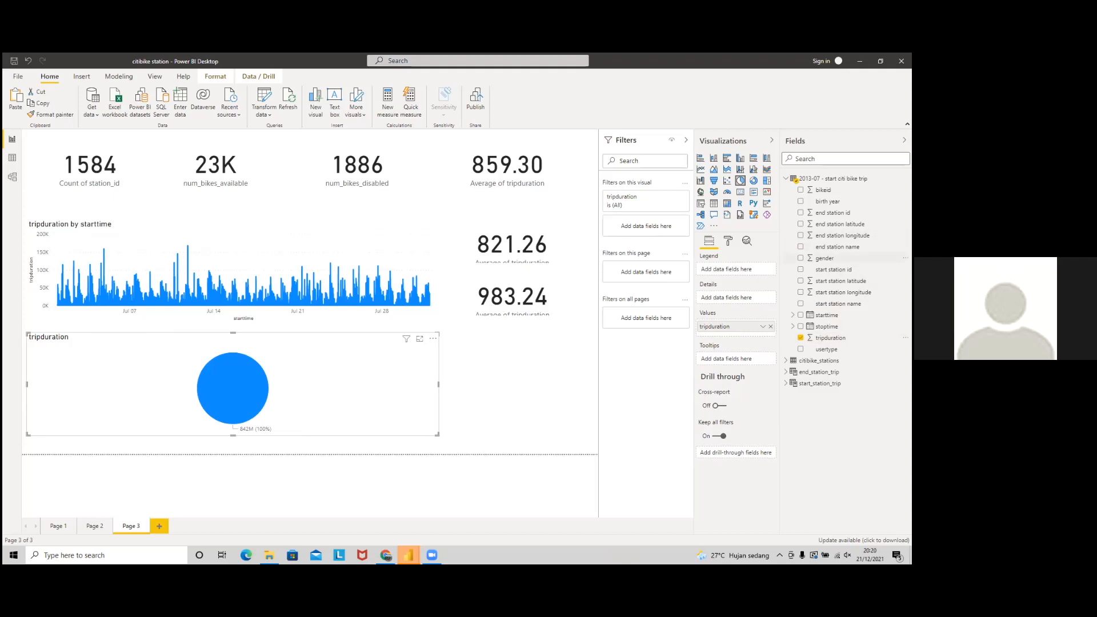
drag(827, 349, 725, 270)
drag(441, 386, 175, 378)
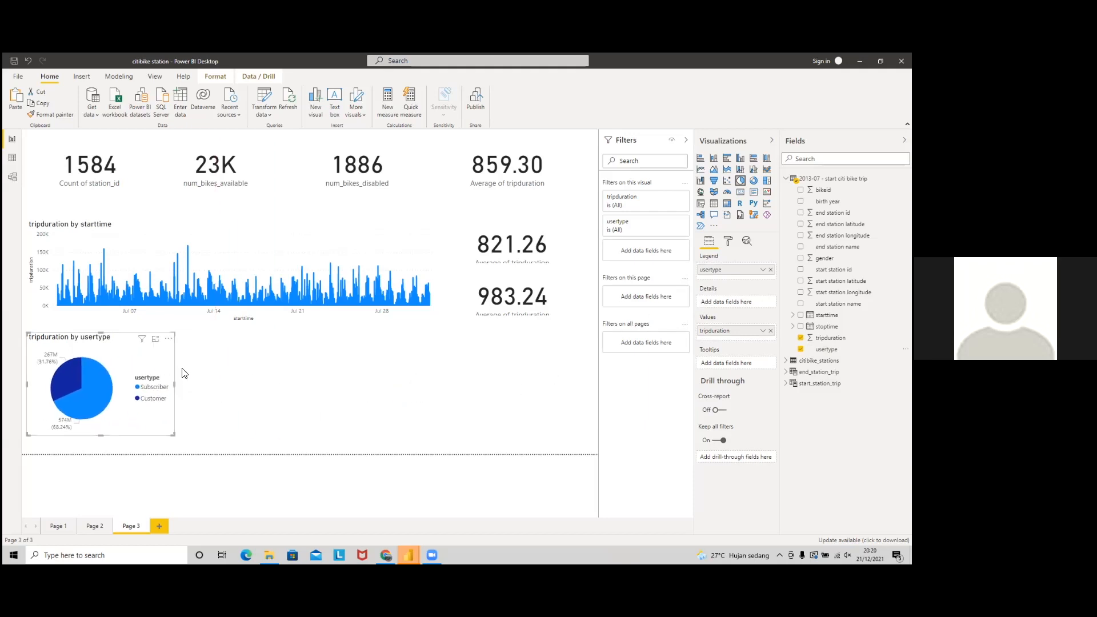
Step: Compare the new usertype pie chart against the reference dashboard slide
key(alt+Tab)
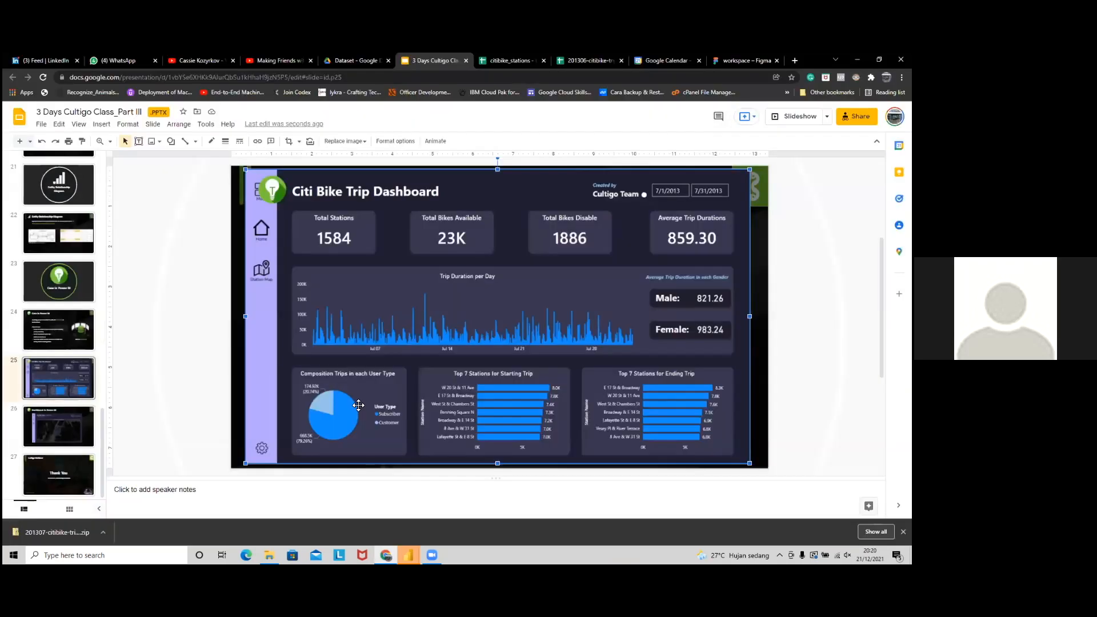
key(alt+Tab)
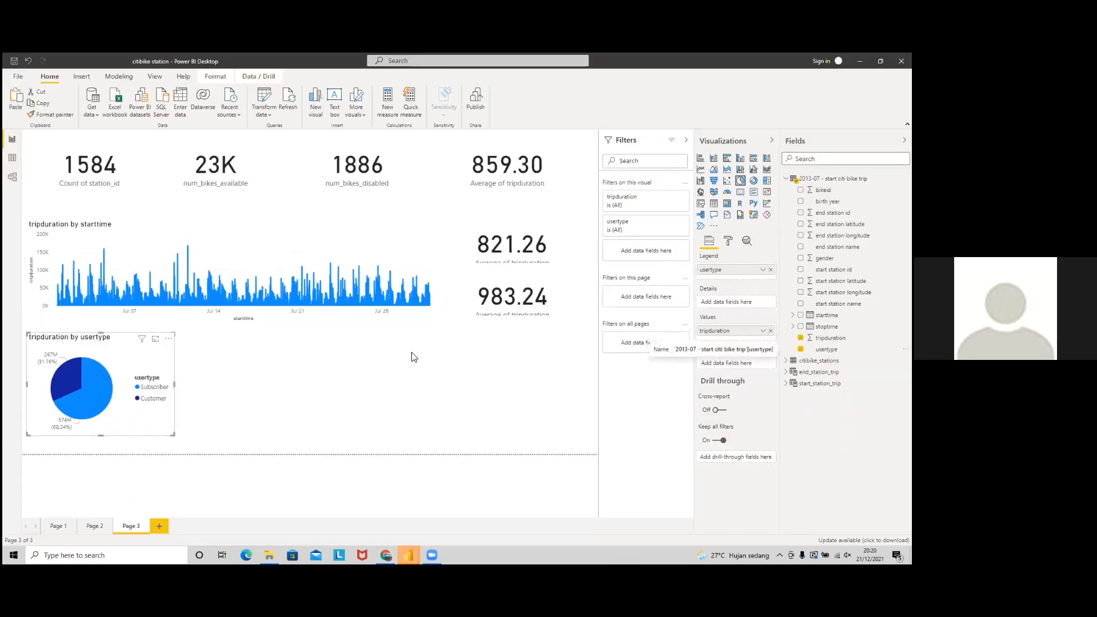
click(381, 384)
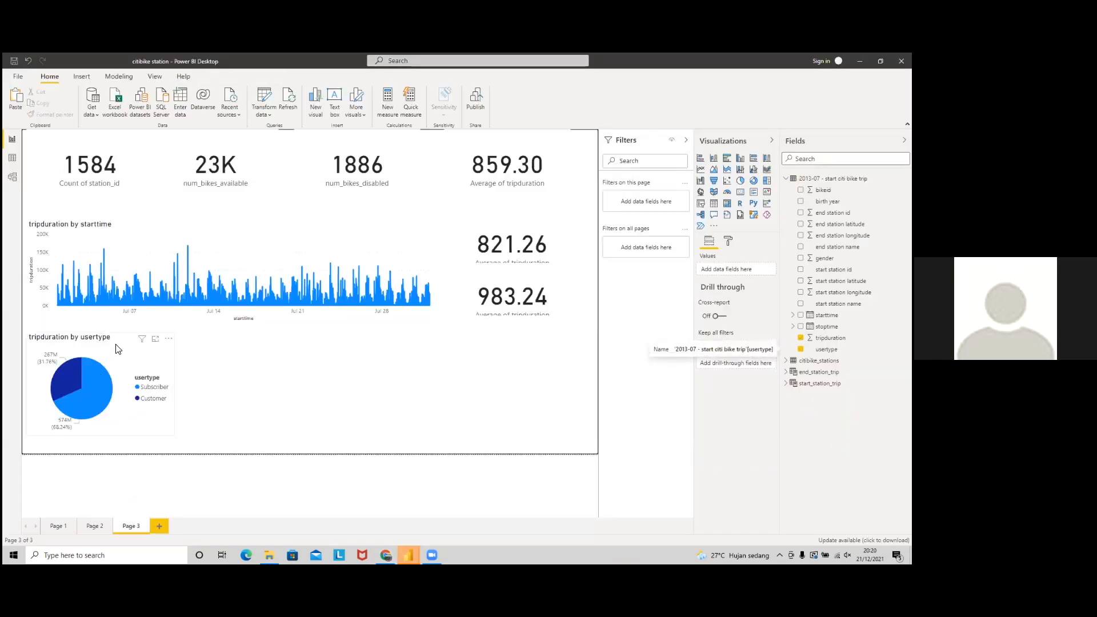
click(117, 349)
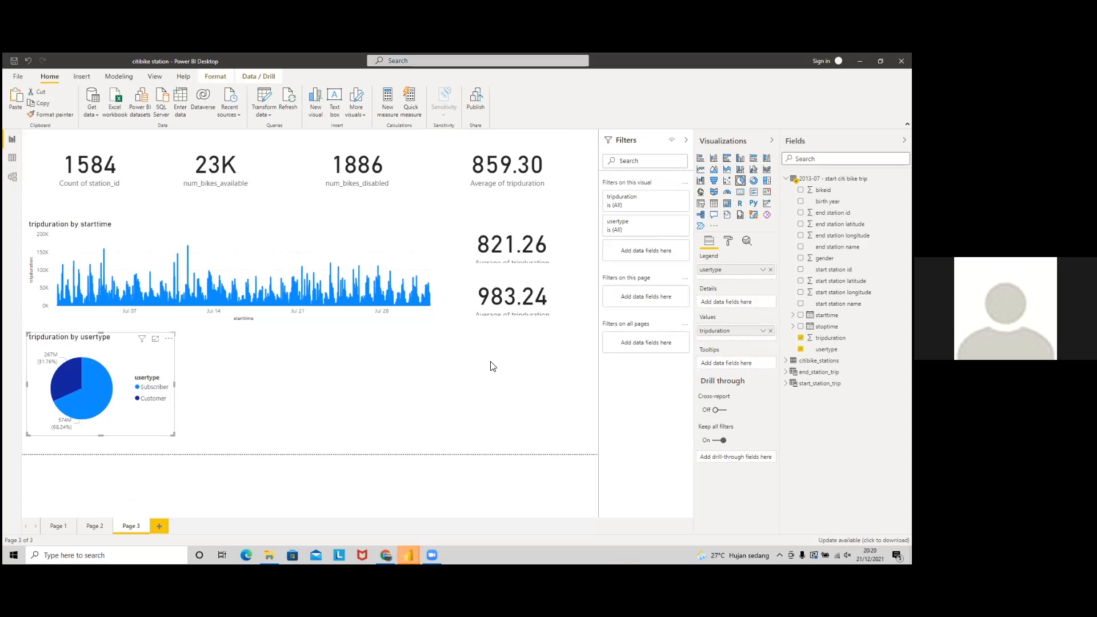
key(alt+Tab)
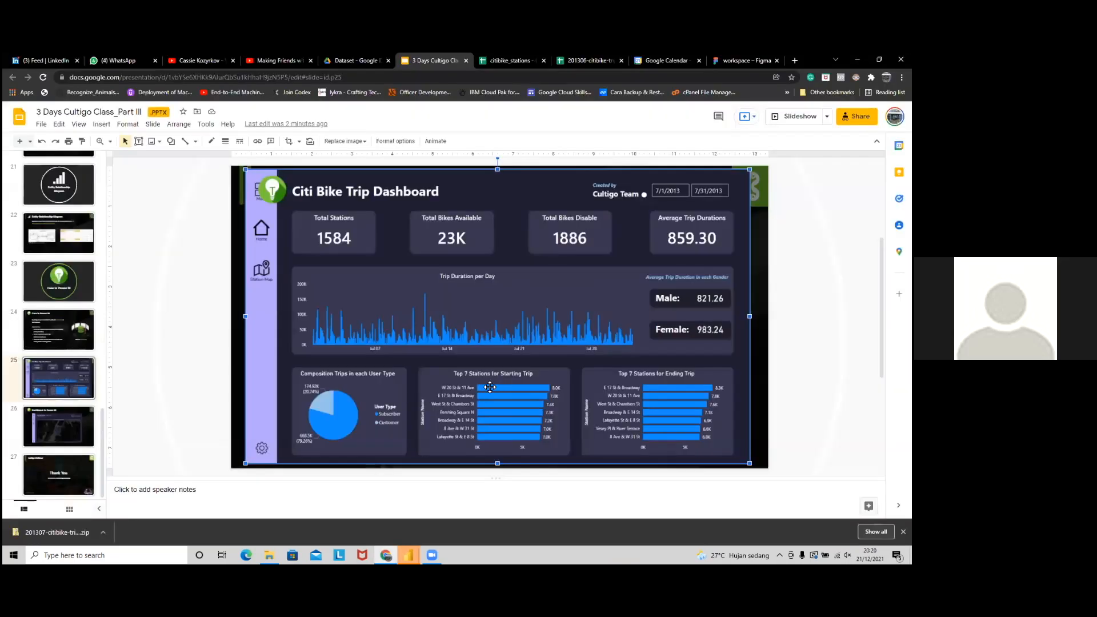
key(alt+Tab)
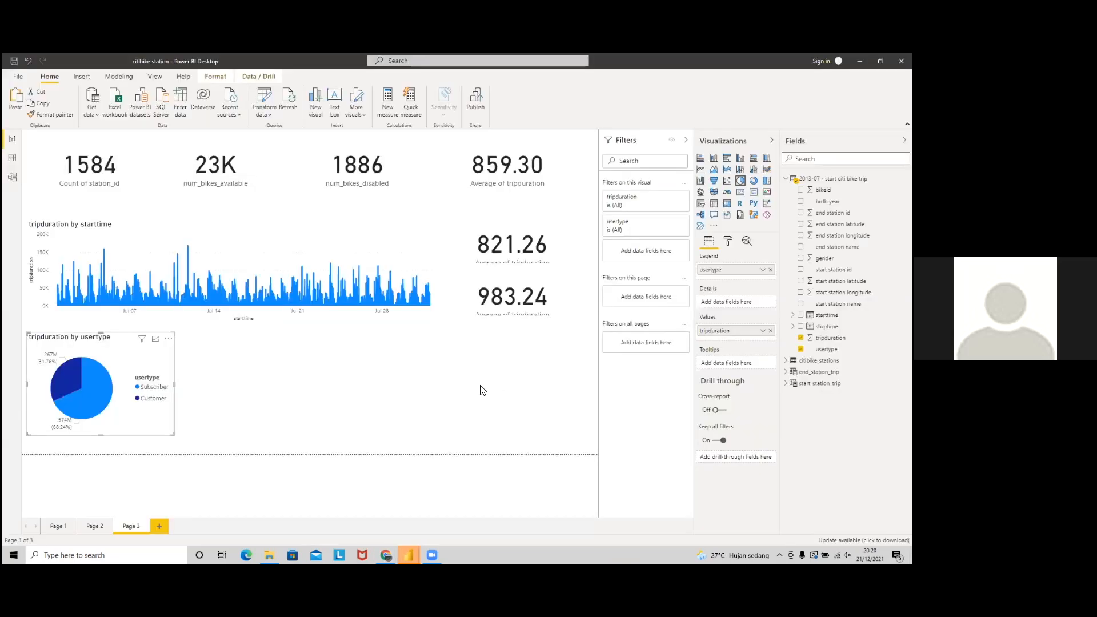
click(466, 390)
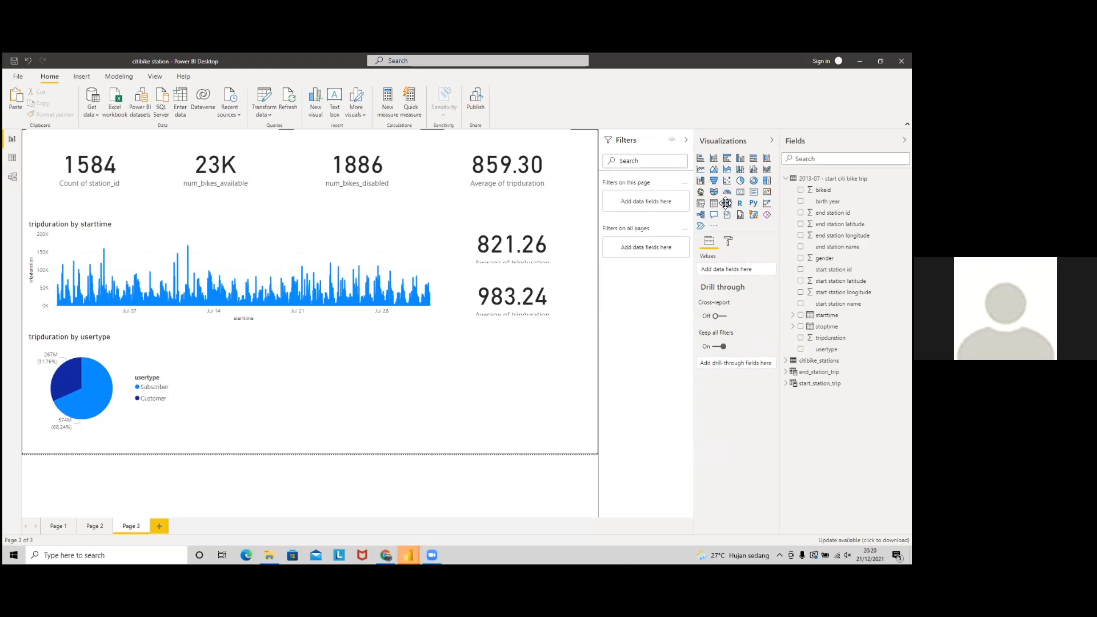
key(alt+Tab)
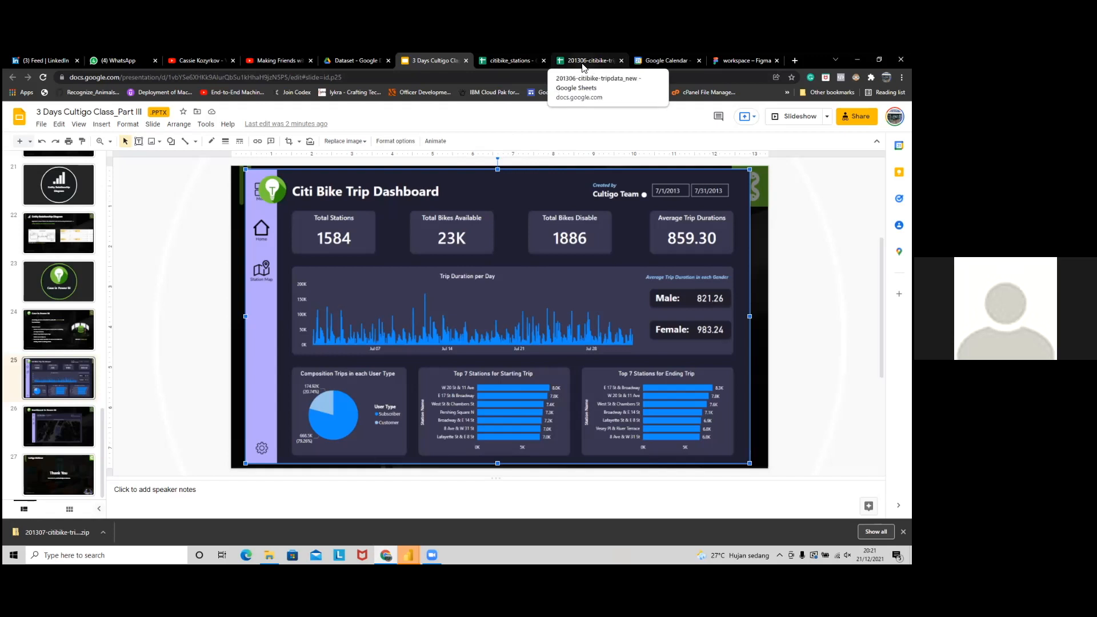
key(alt+Tab)
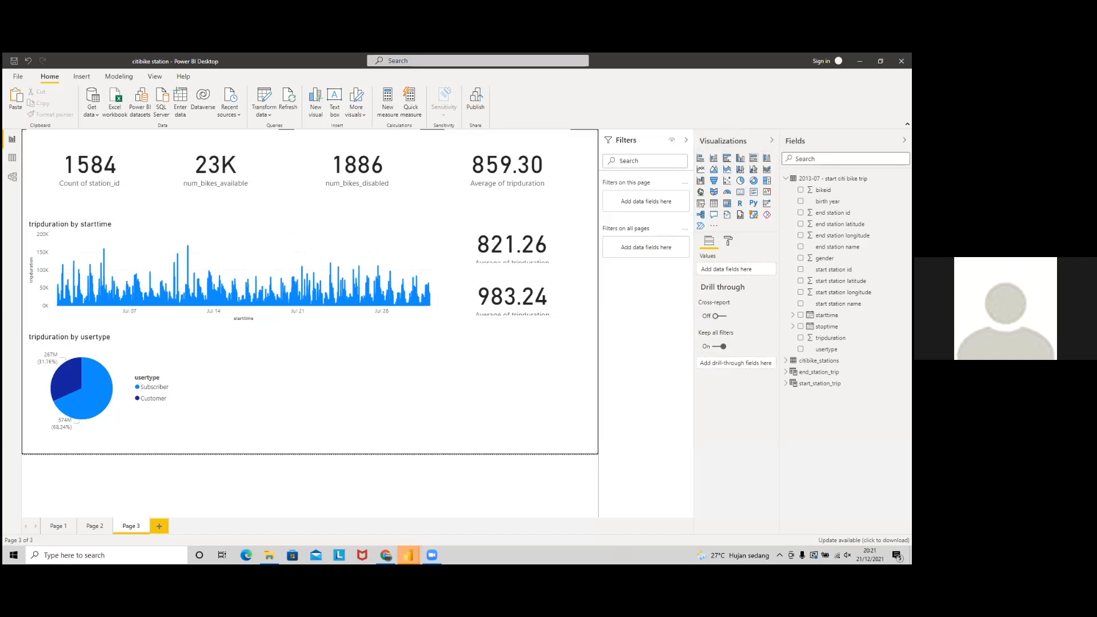
Step: Add a clustered bar chart with start station name on the axis and tripduration values, narrowed beside the pie
click(725, 164)
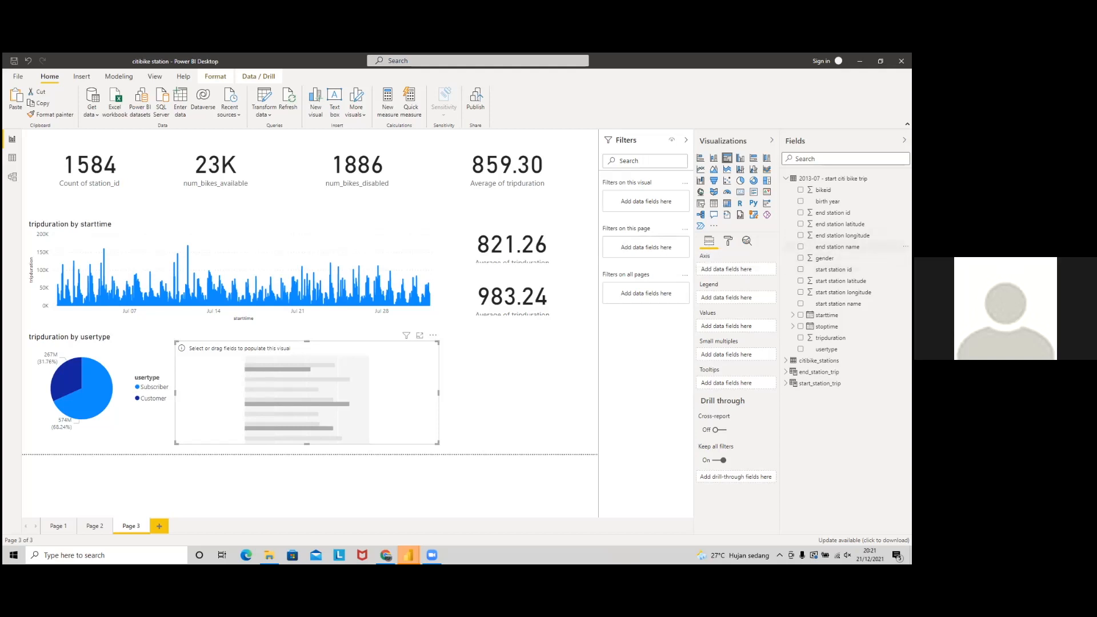
drag(840, 303, 734, 269)
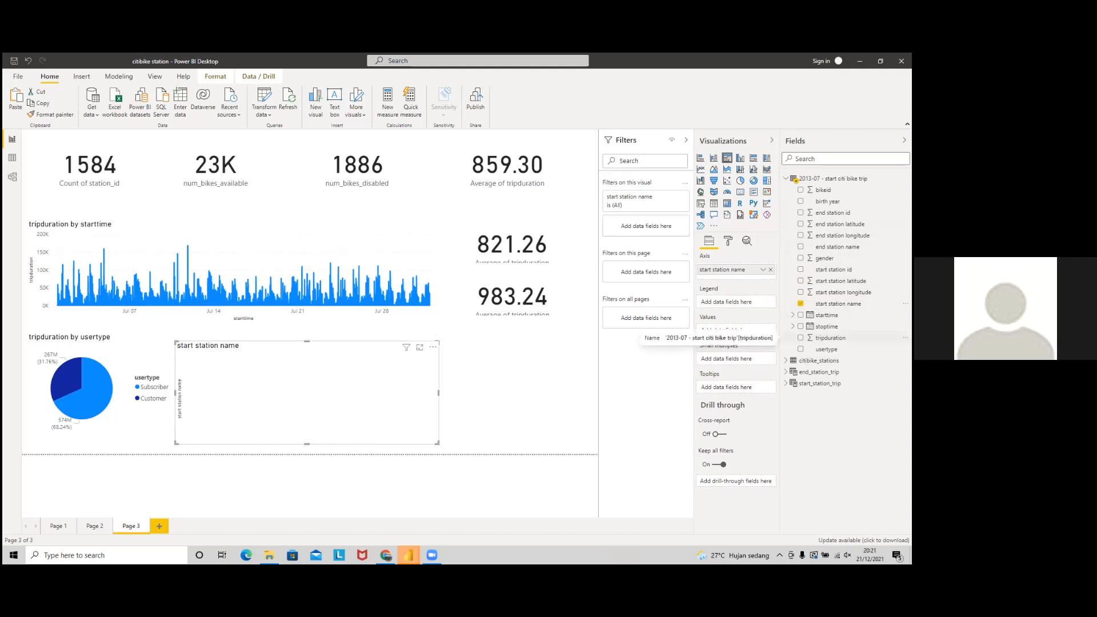
key(alt+Tab)
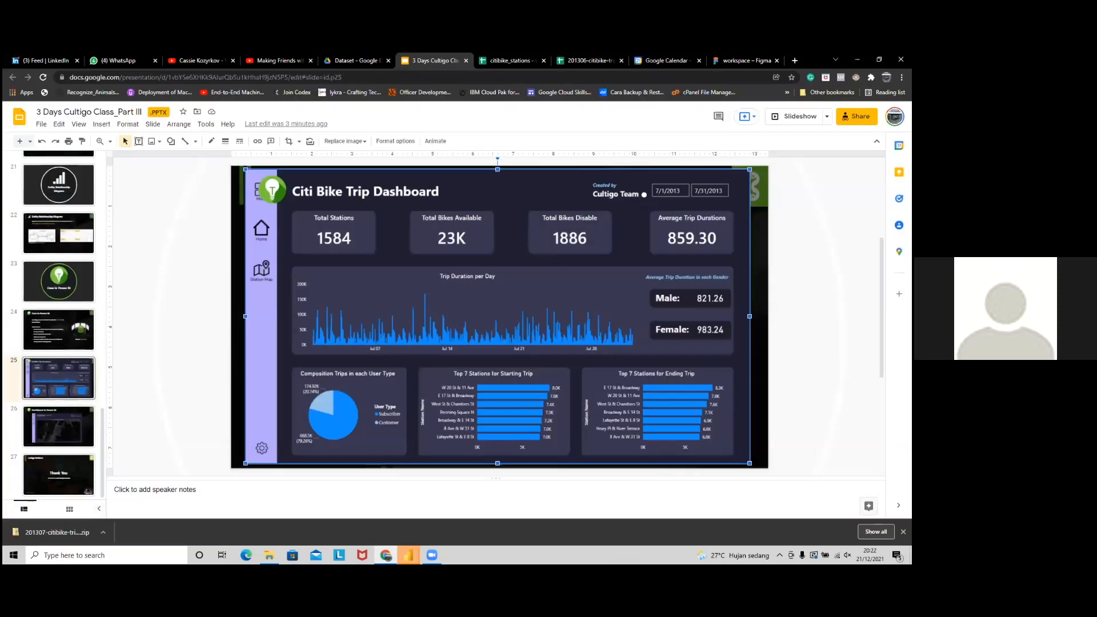
key(alt+Tab)
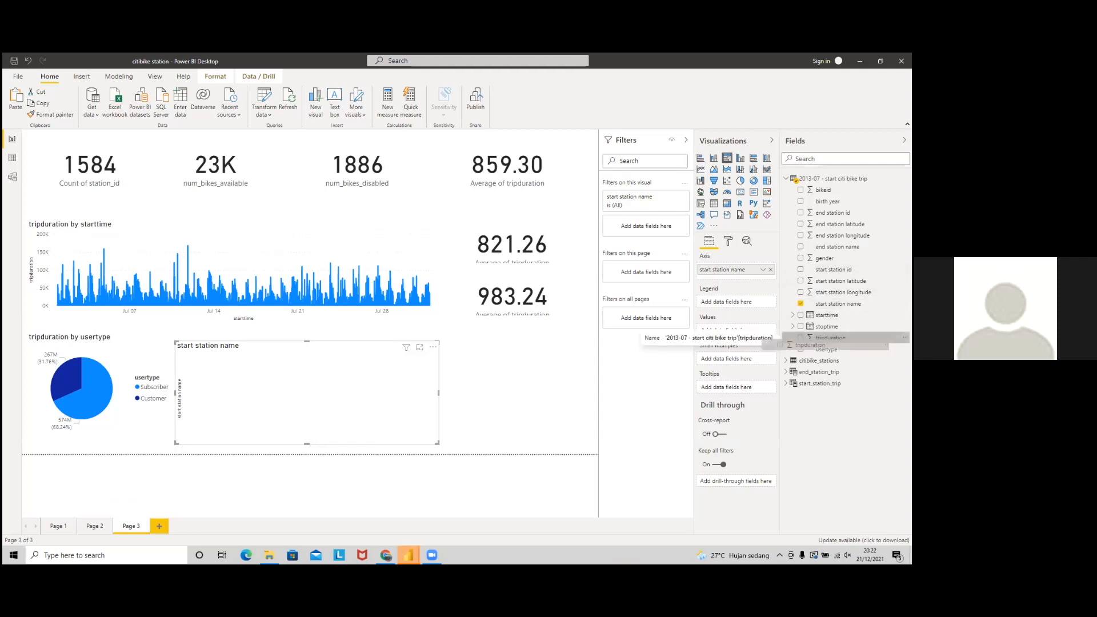
click(801, 338)
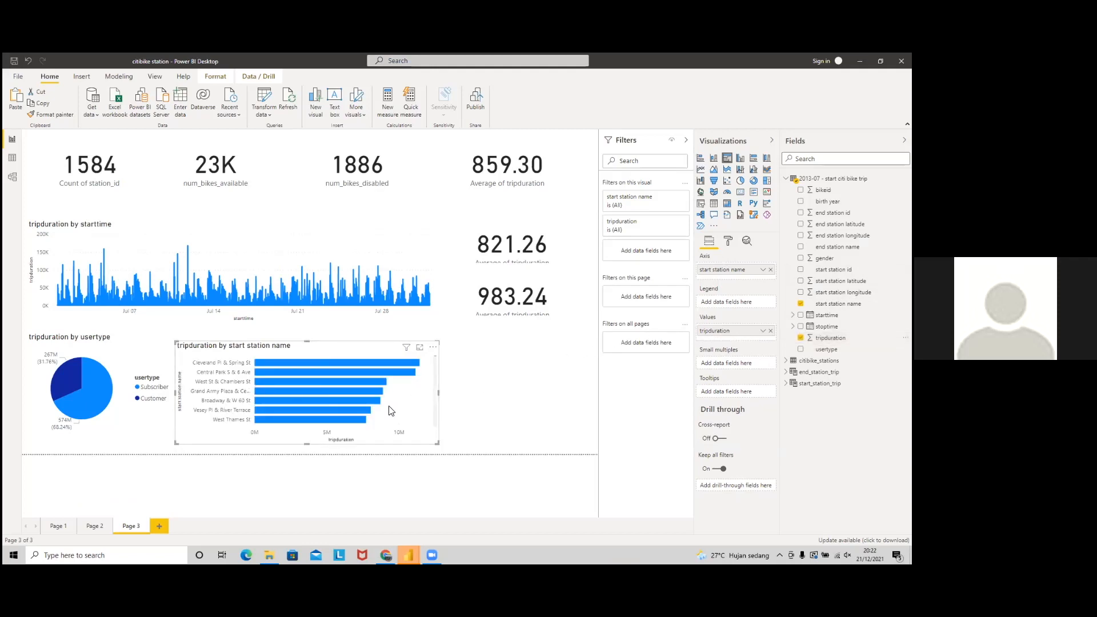
drag(438, 393, 380, 401)
scroll(353, 407, down, 8)
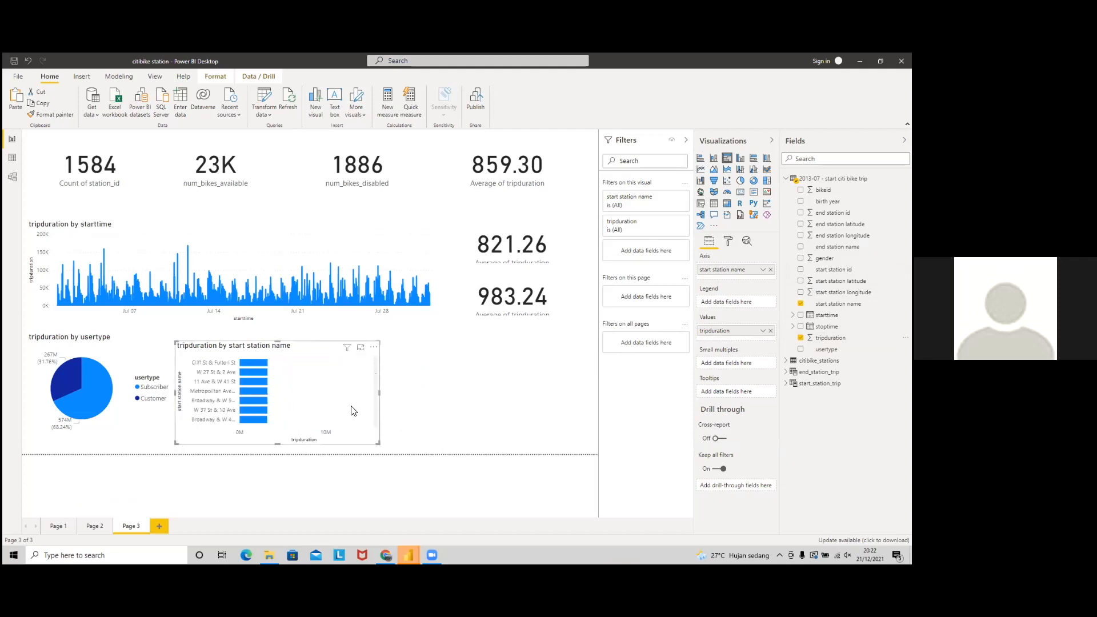
scroll(356, 413, up, 10)
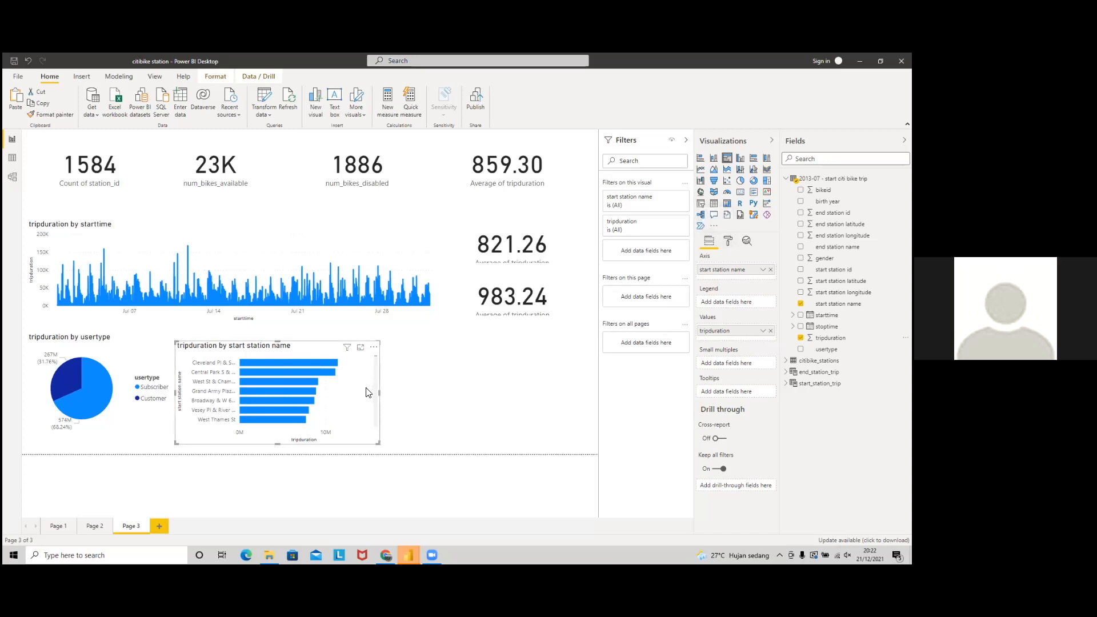
Step: Filter the bar chart's start station name to the Top 7 by tripduration
click(672, 198)
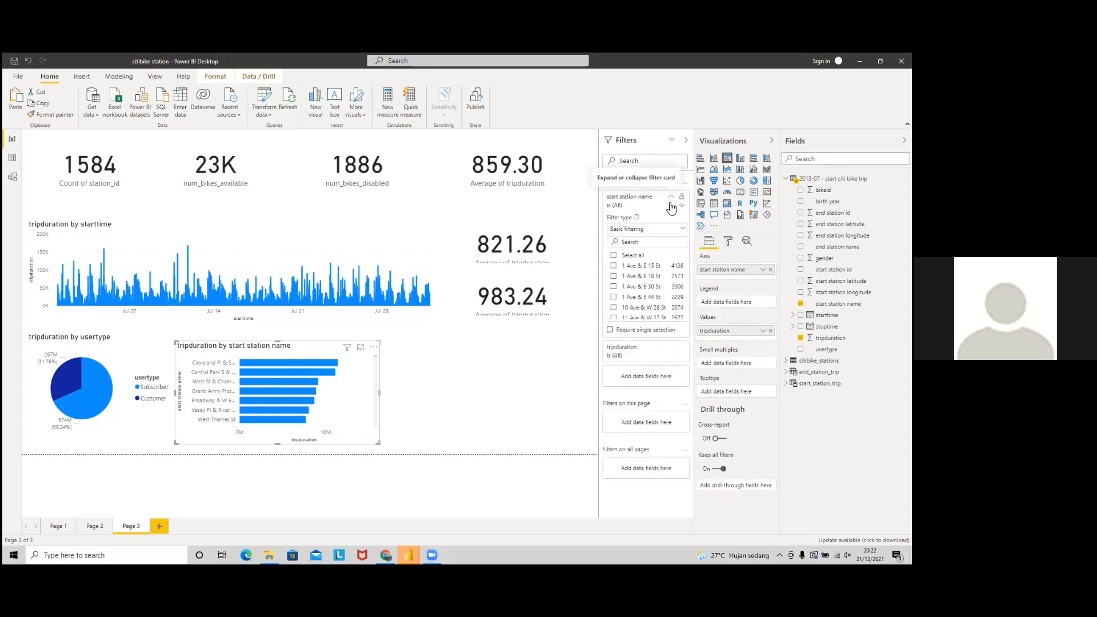
click(660, 231)
click(645, 265)
click(659, 254)
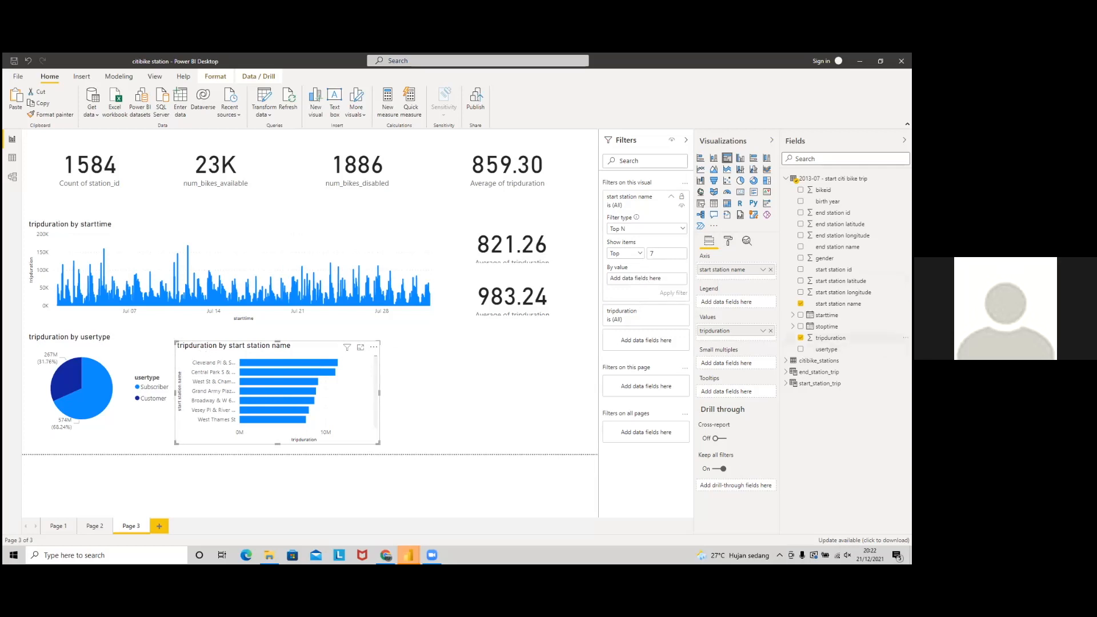
drag(831, 338, 645, 283)
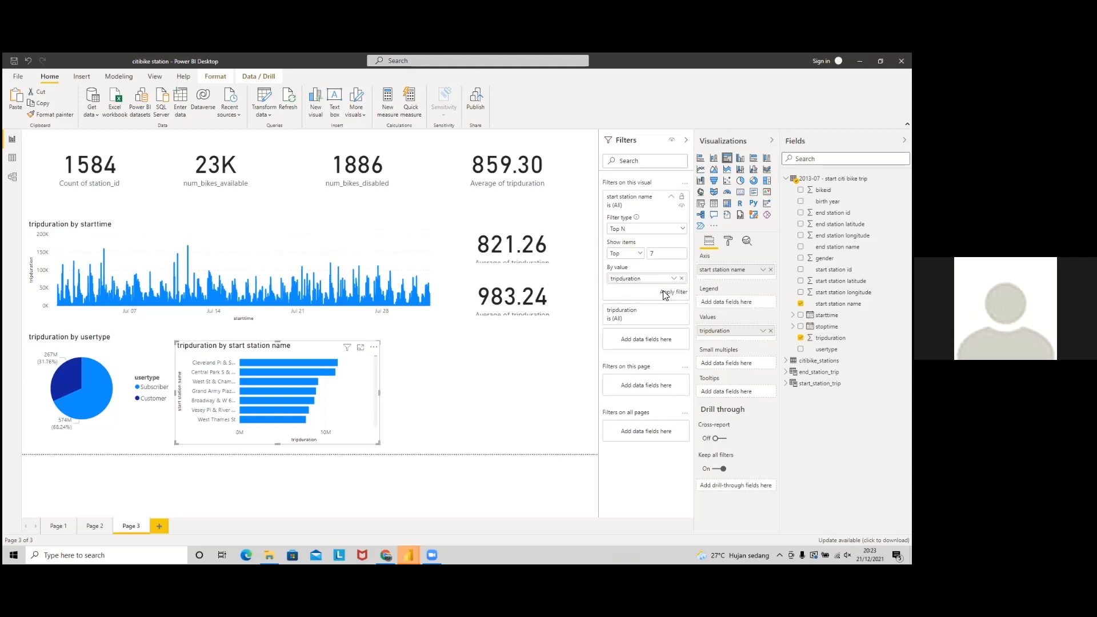
click(665, 293)
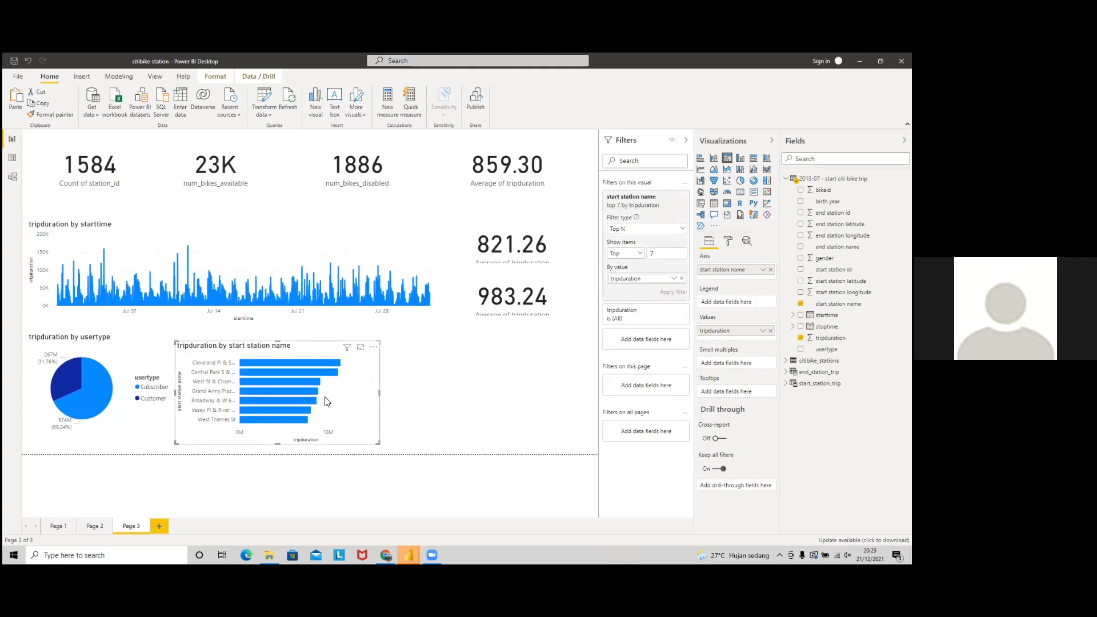
Step: Make the bar chart taller, duplicate it, and align the copy beside the original
mouse_move(282, 341)
mouse_down()
mouse_move(296, 184)
mouse_move(291, 332)
mouse_up()
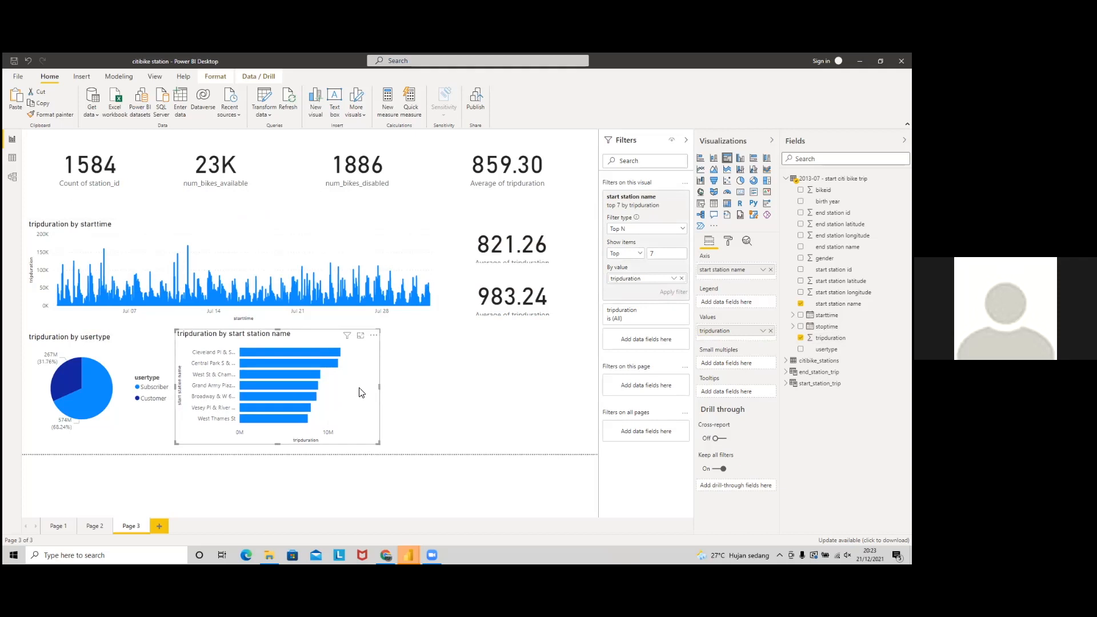
drag(361, 398, 557, 410)
key(ctrl+c)
key(ctrl+v)
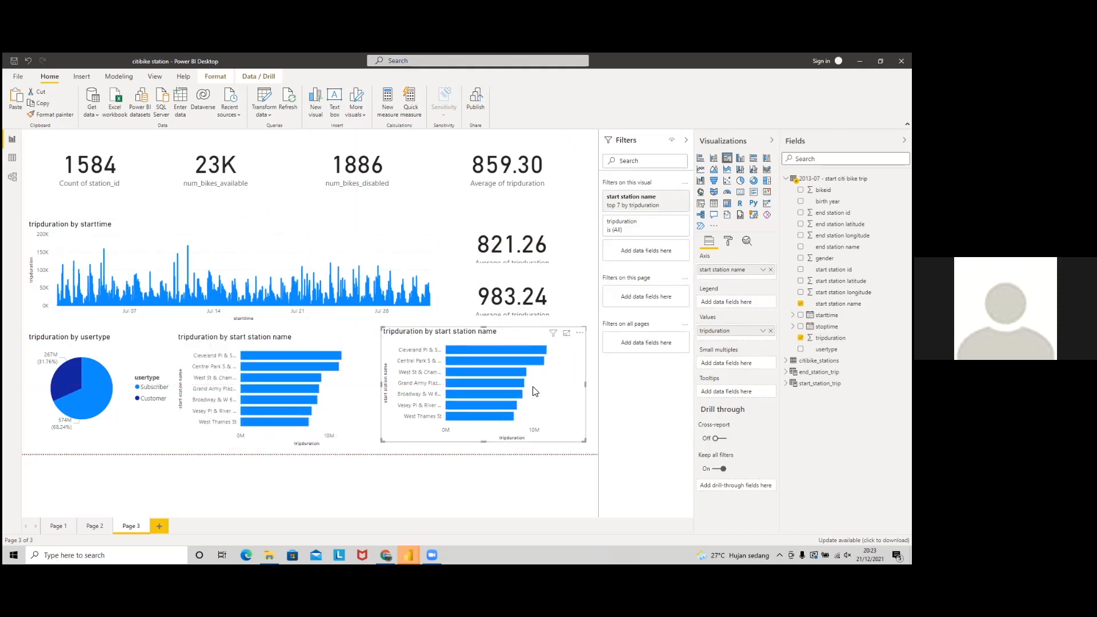
drag(571, 379, 567, 381)
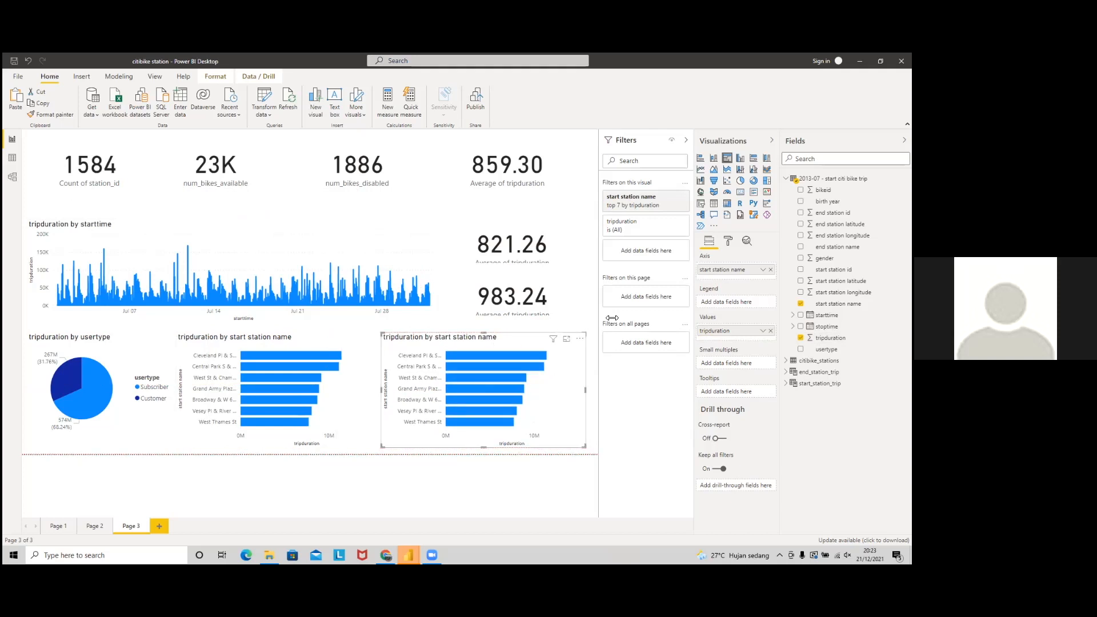
key(alt+Tab)
key(alt+Tab)
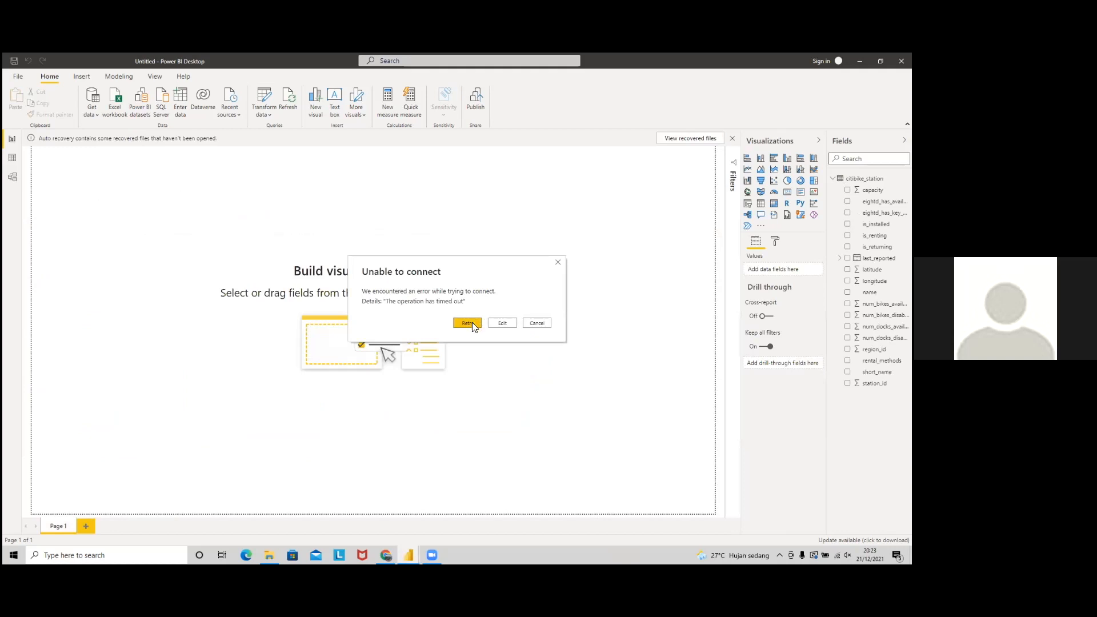
Step: Retry the Google Sheets web source in the untitled report, then cancel and return to citibike station
click(471, 322)
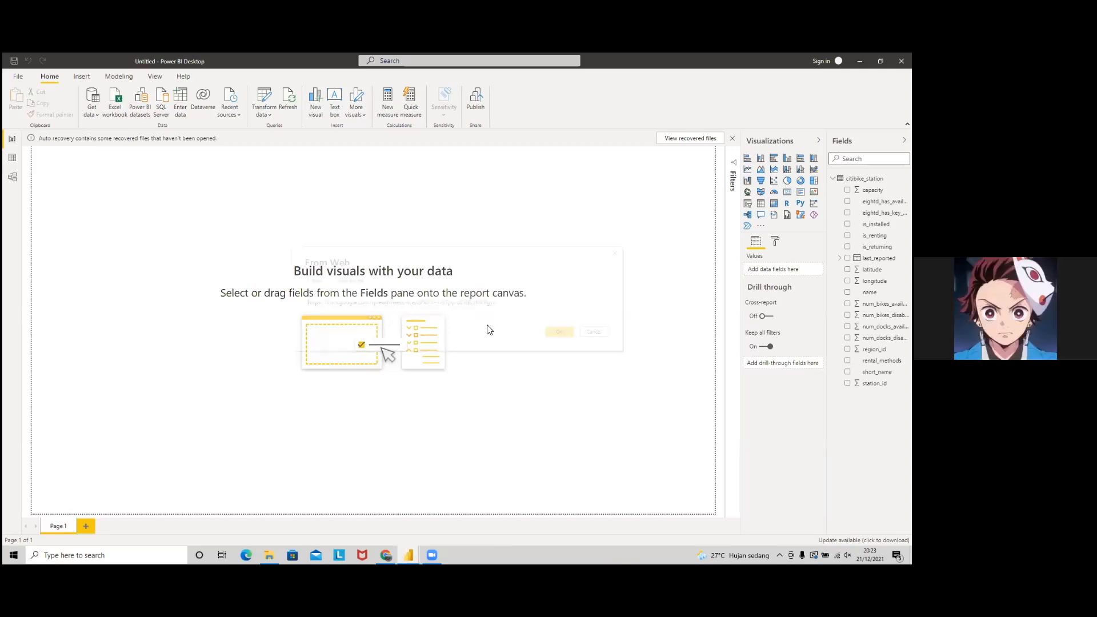
click(349, 280)
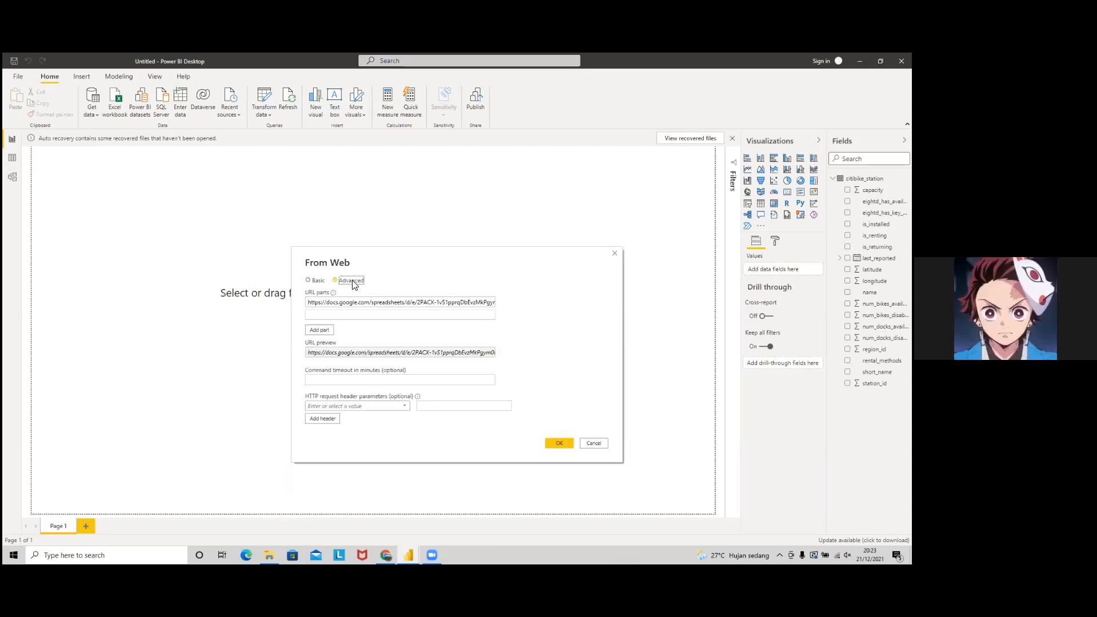
click(309, 280)
click(560, 331)
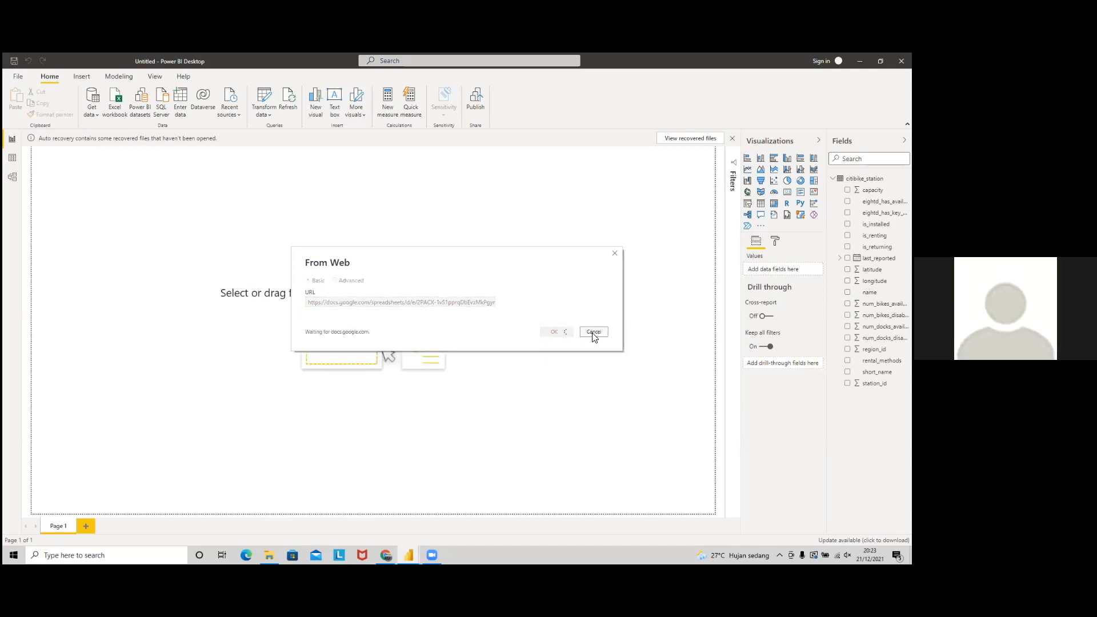
key(alt+Tab)
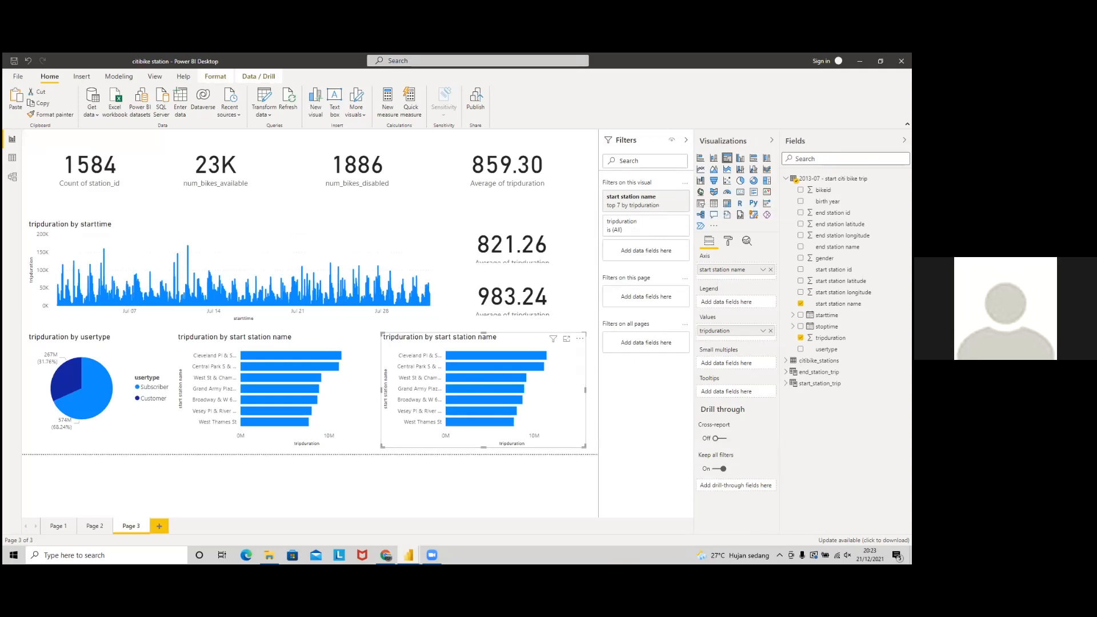
Step: Switch the copied chart's axis to end station name, with a Top 7 by tripduration filter
click(770, 269)
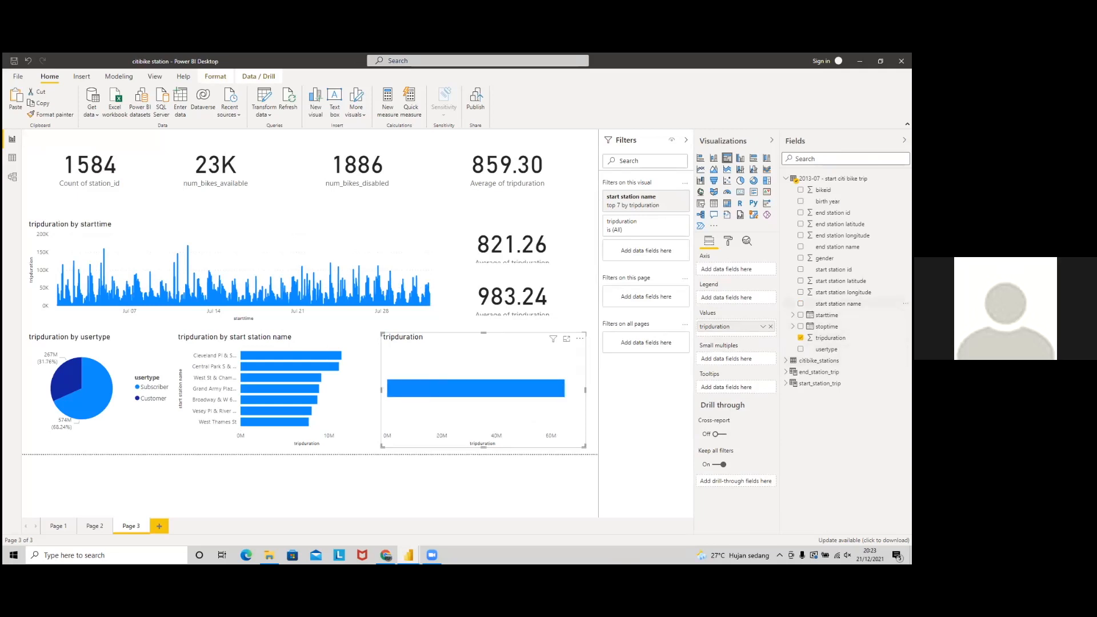
drag(837, 247, 735, 270)
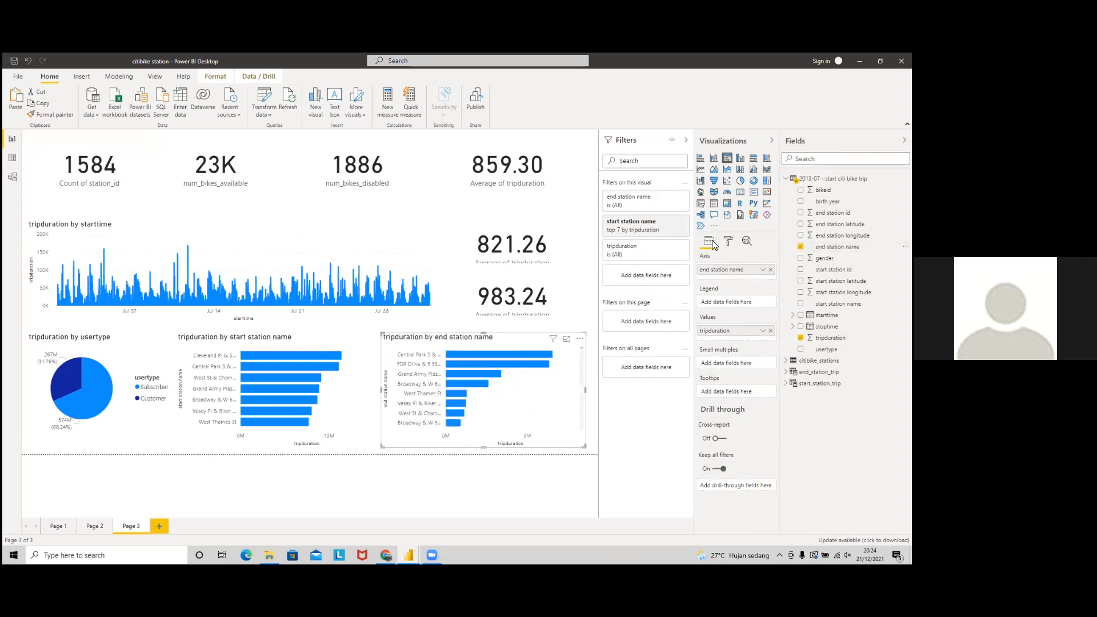
click(671, 230)
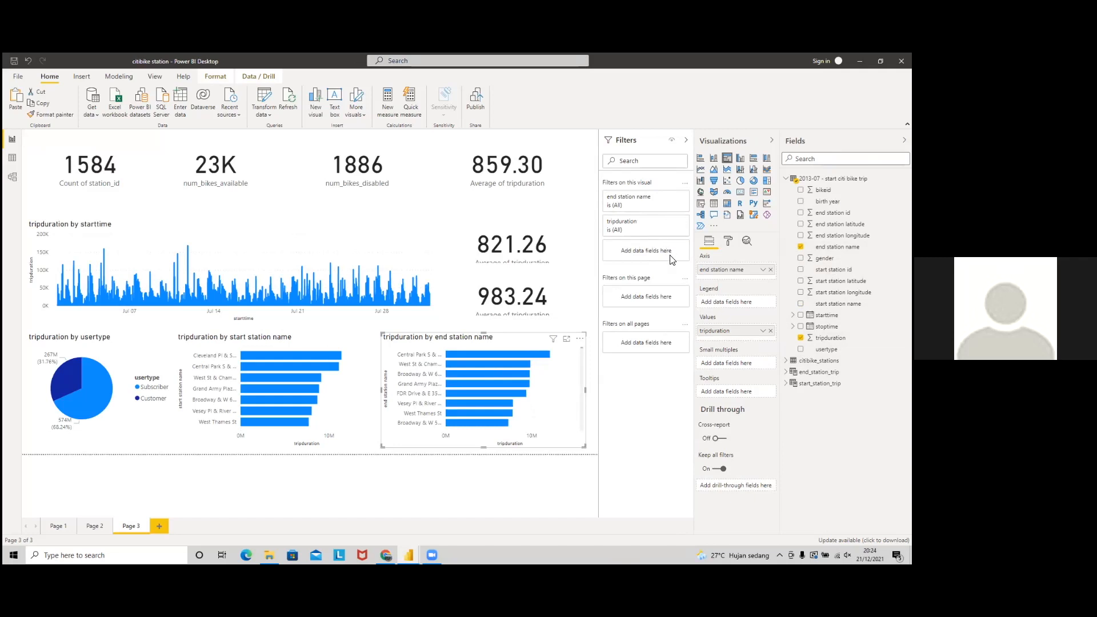
click(671, 198)
click(628, 229)
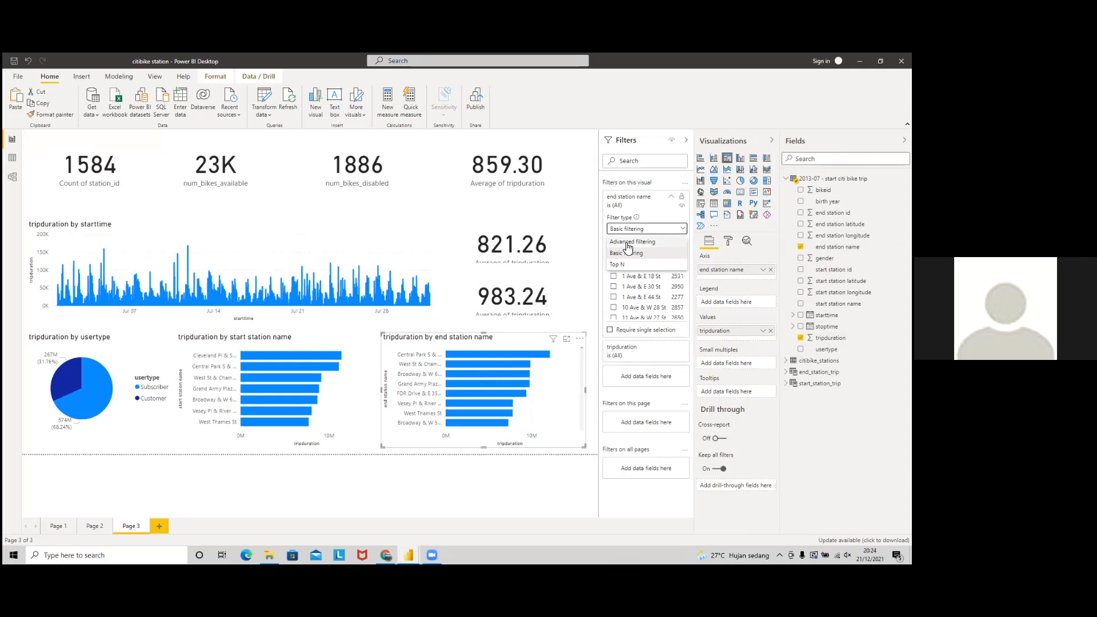
click(628, 268)
click(666, 255)
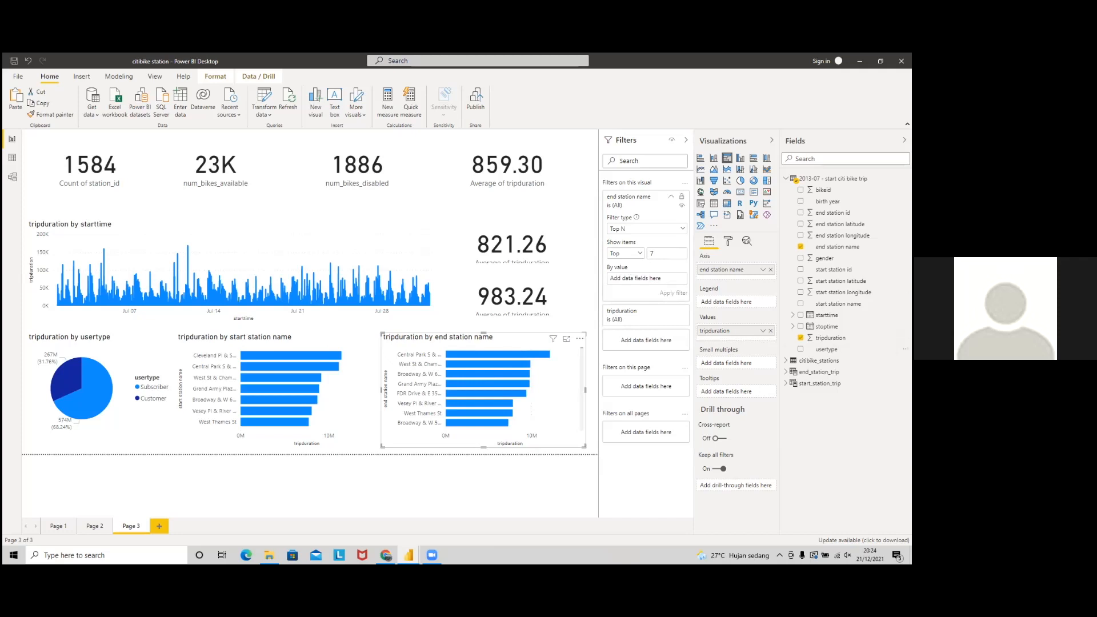
drag(830, 337, 643, 278)
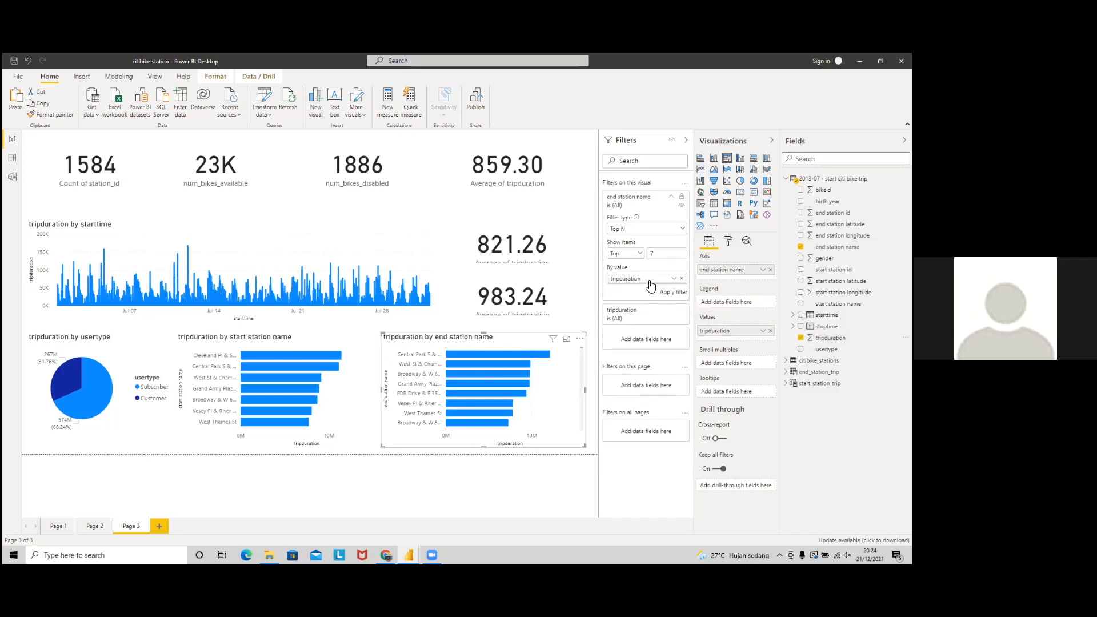
click(668, 293)
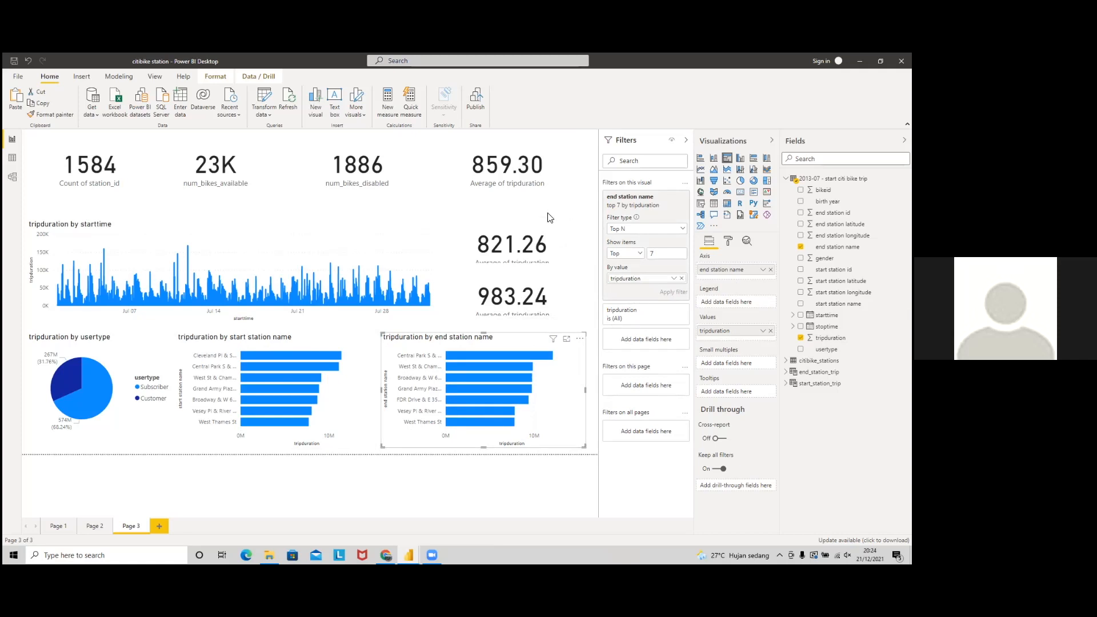
Step: Stretch the 821.26 and 983.24 average cards upward so labels show fully, then go to Page 2
click(510, 229)
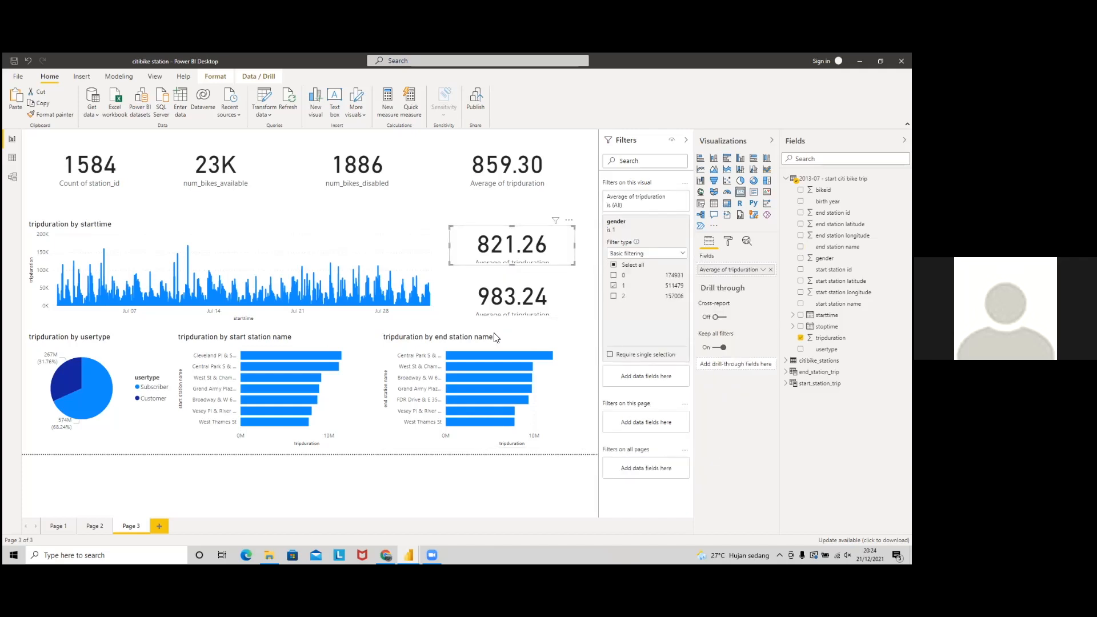
drag(512, 226, 514, 213)
drag(513, 279, 513, 267)
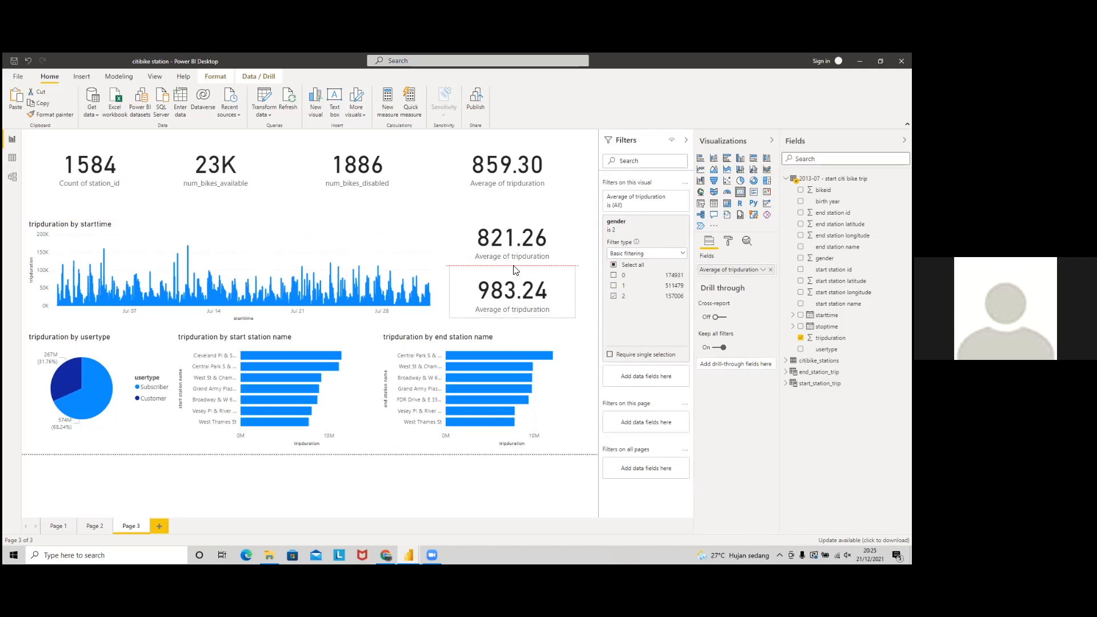
drag(514, 265, 514, 266)
click(586, 246)
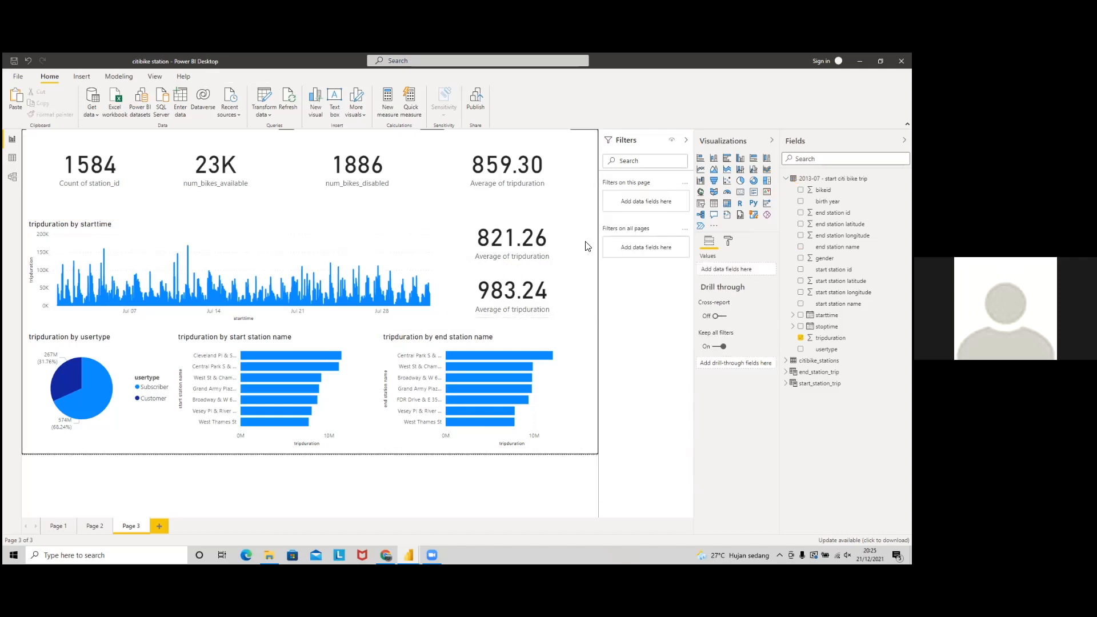
click(524, 245)
drag(523, 242, 522, 248)
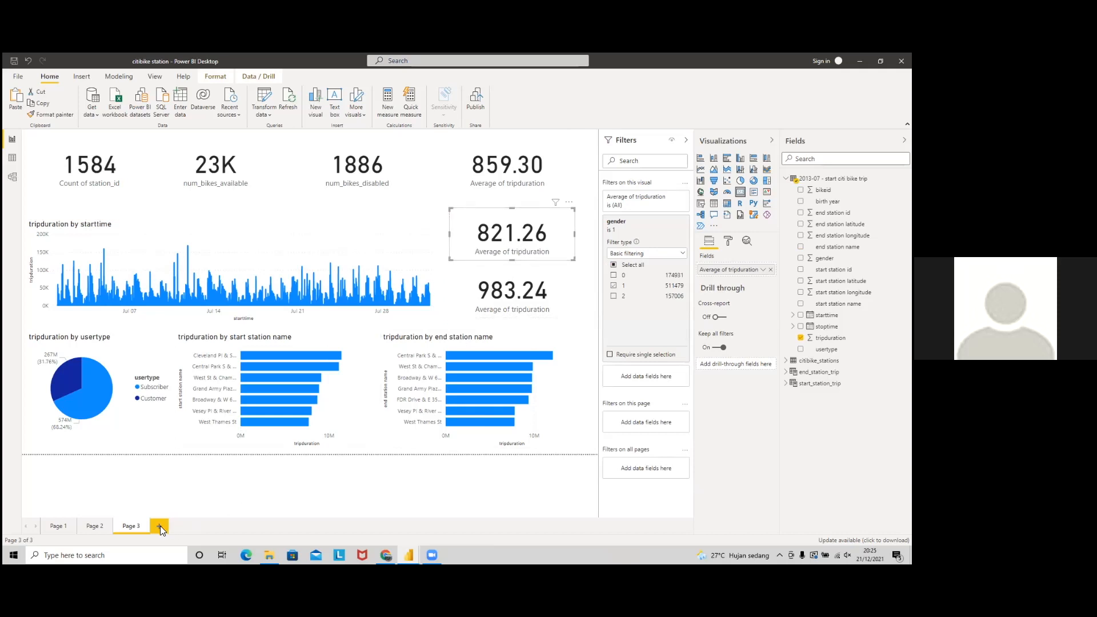
click(93, 525)
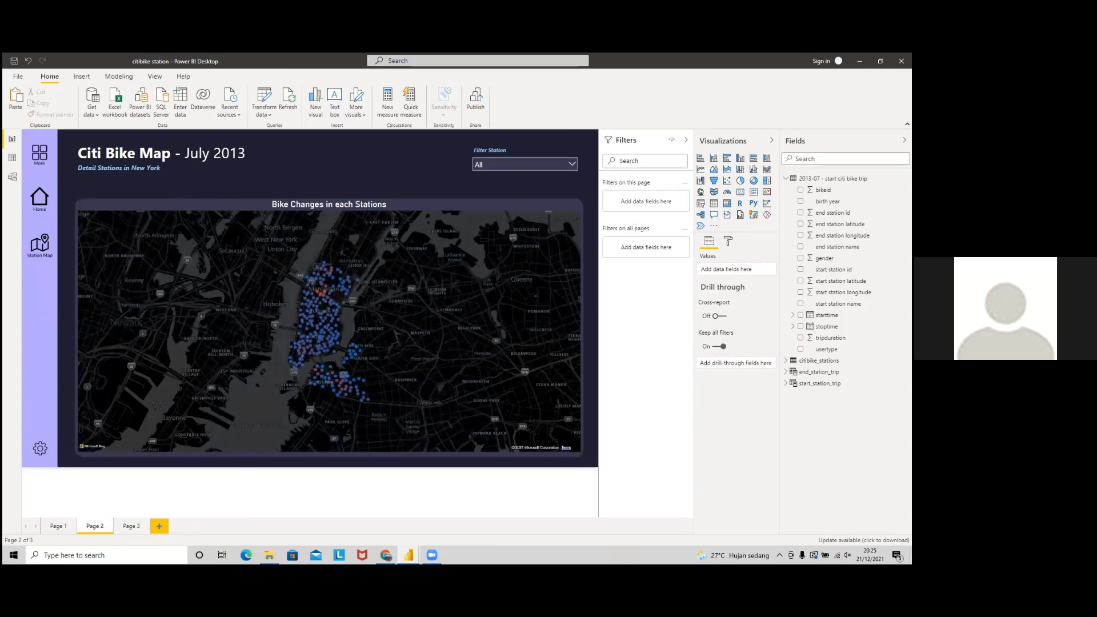
Step: Collapse the Visualizations, Fields and Filters panes
click(771, 140)
click(904, 140)
click(874, 140)
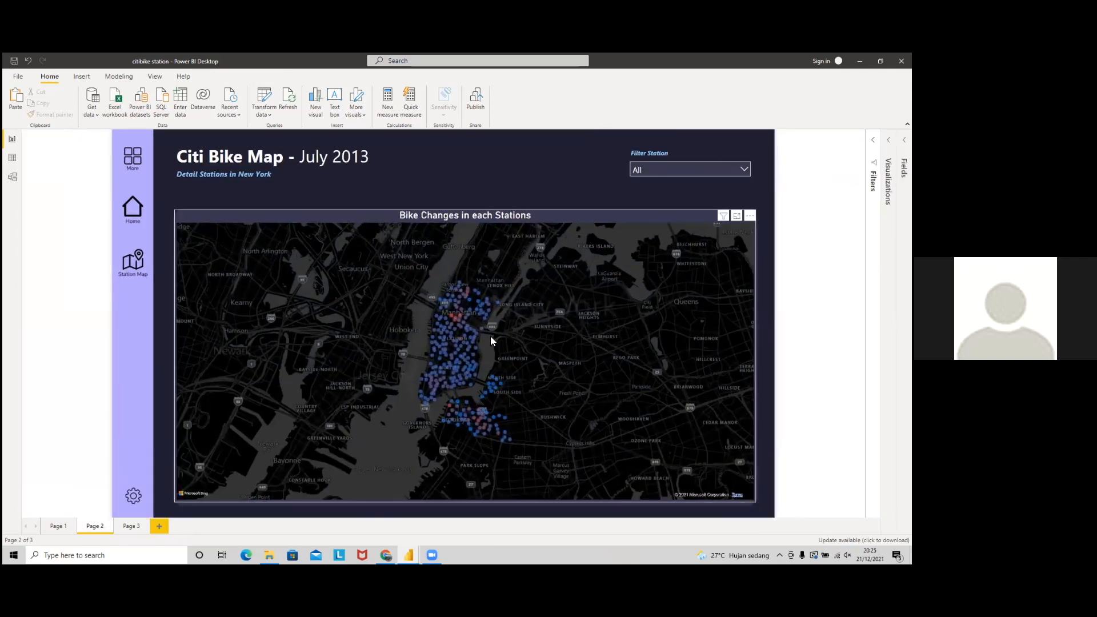
Step: Zoom the map in, highlight the 8 Ave & W 33 St station, then clear the highlight
scroll(491, 340, up, 3)
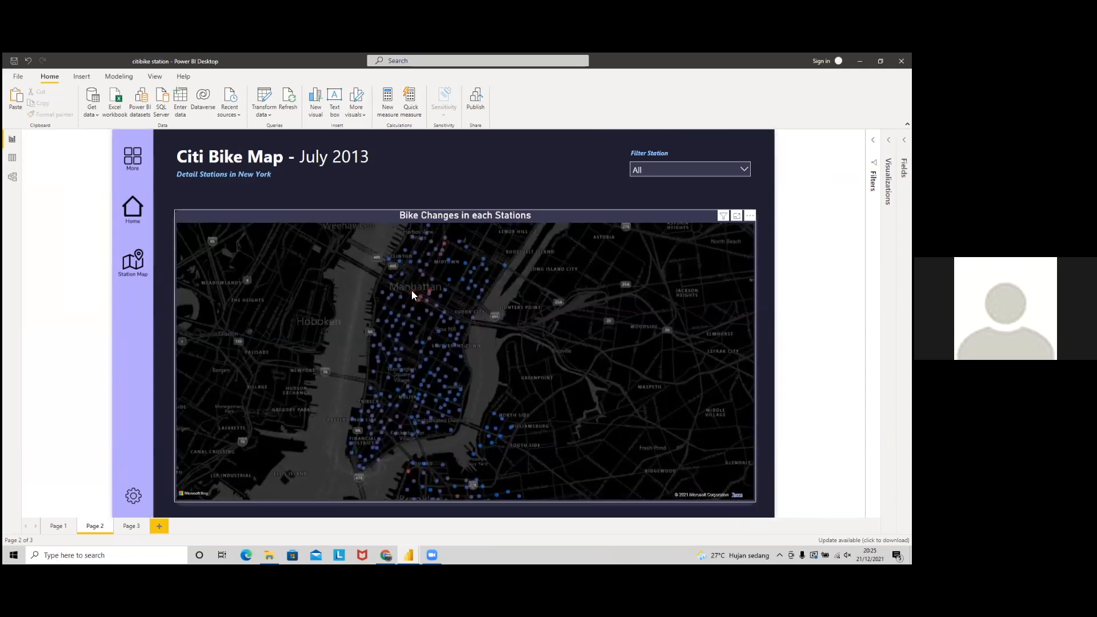
mouse_move(412, 293)
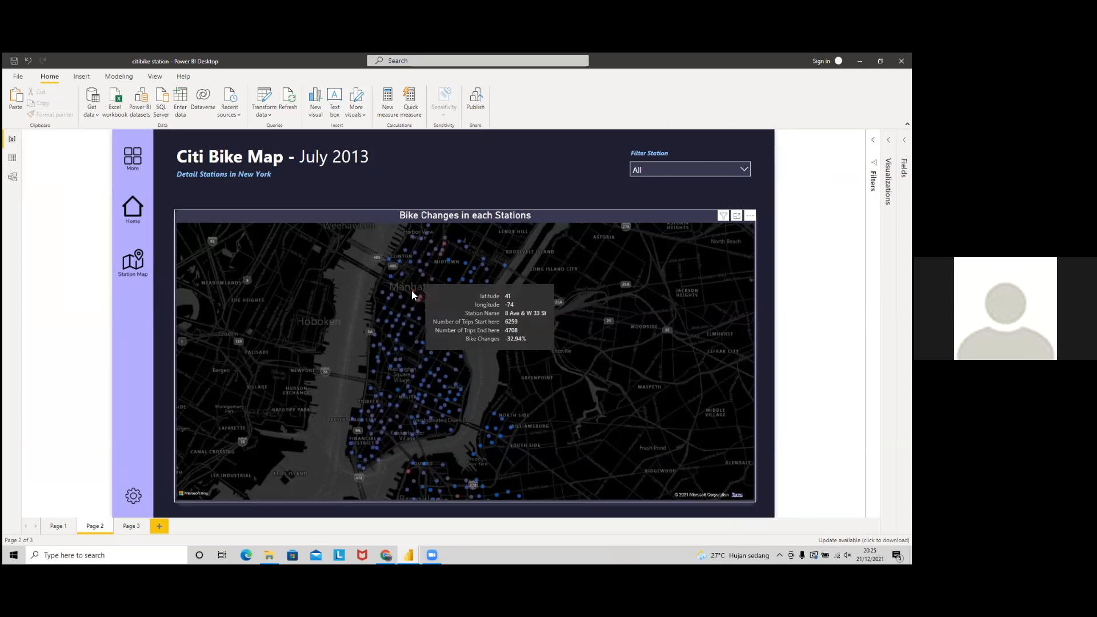
click(412, 292)
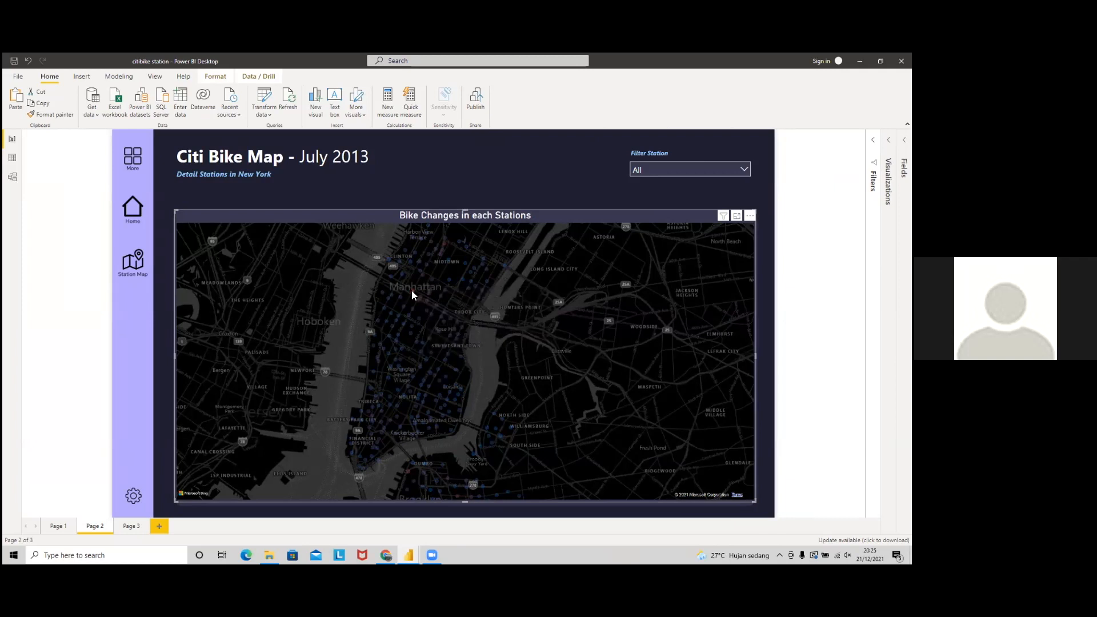
mouse_move(412, 292)
mouse_move(414, 292)
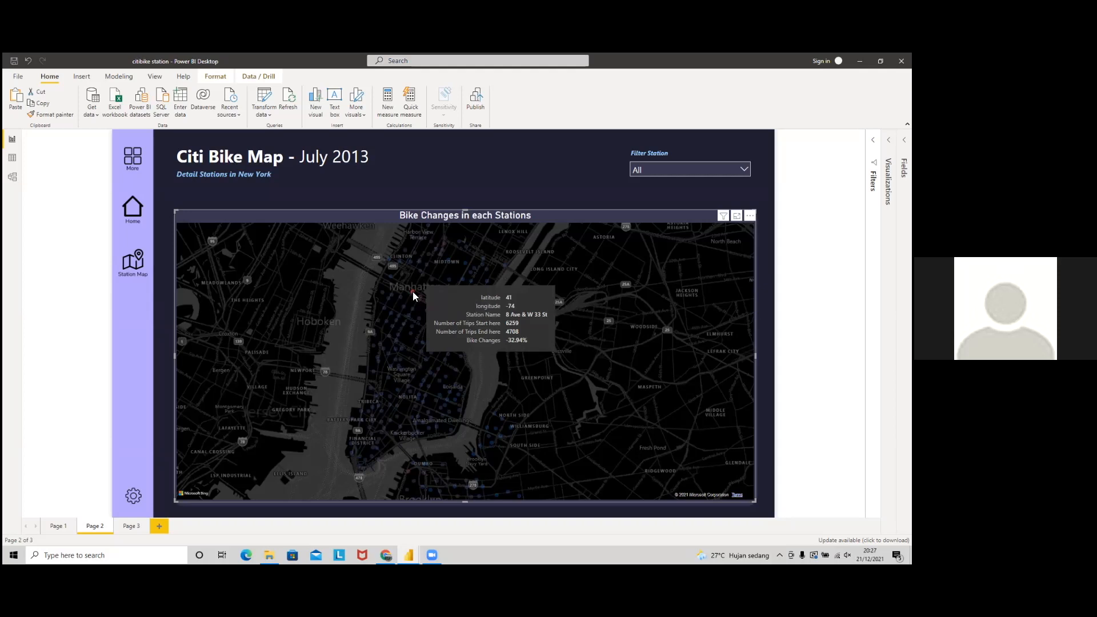
click(414, 296)
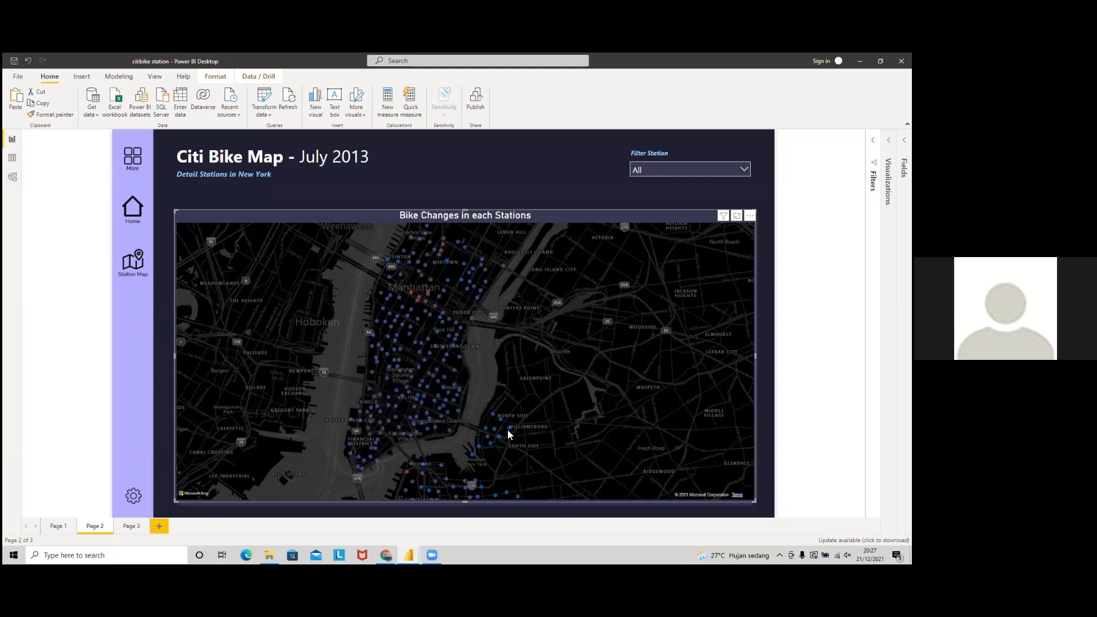
mouse_move(510, 428)
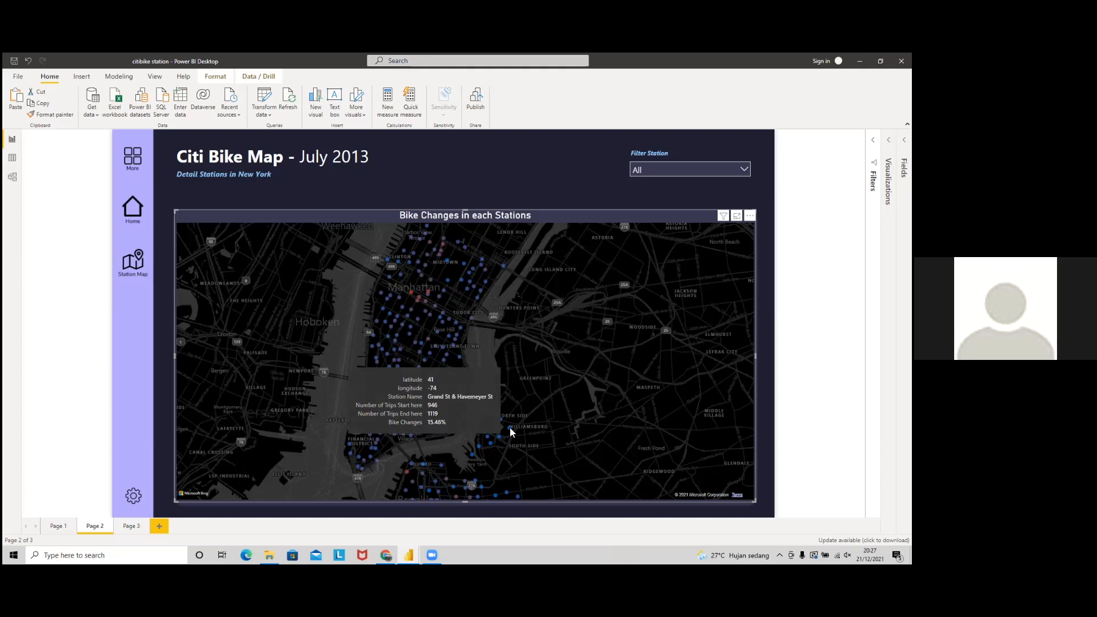
Step: Add a blank Page 4 after Page 3, then return to the Citi Bike Map page's map
click(133, 525)
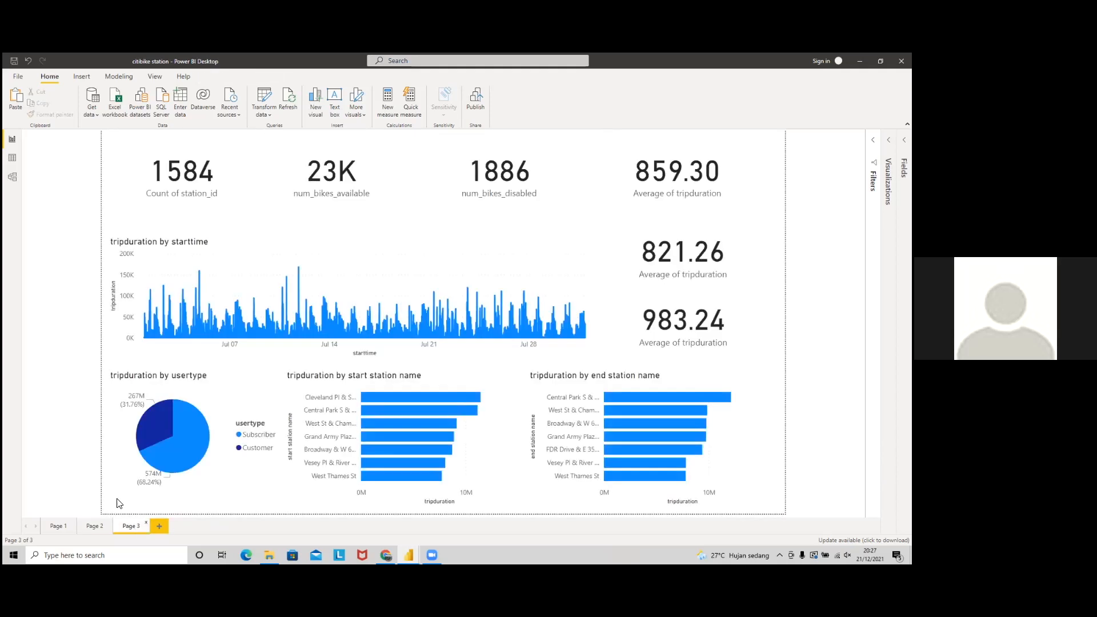
click(155, 527)
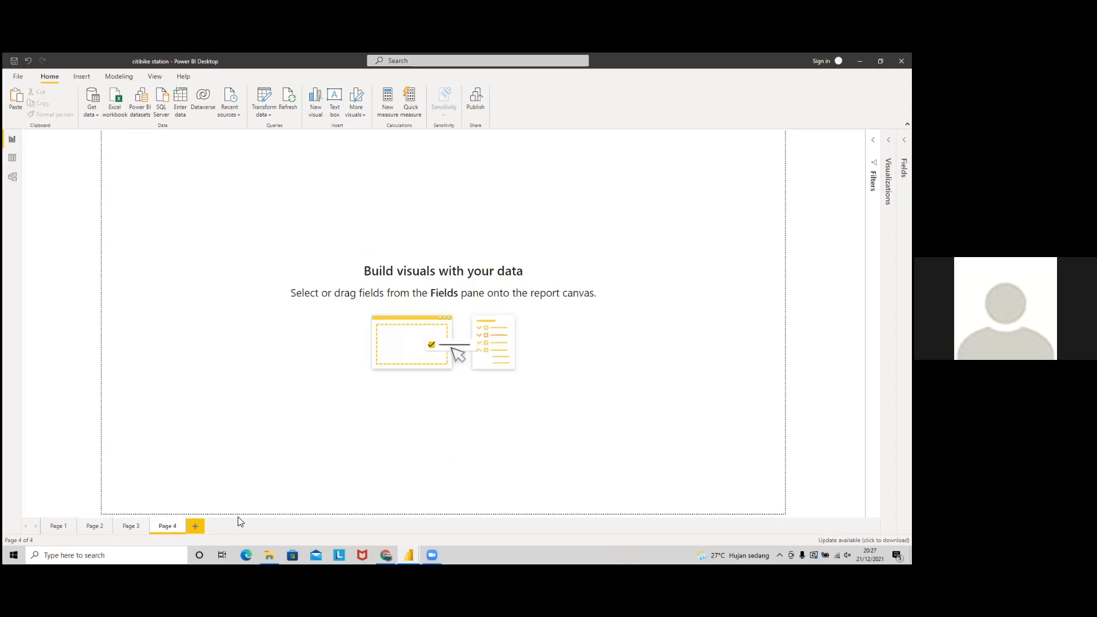
click(93, 527)
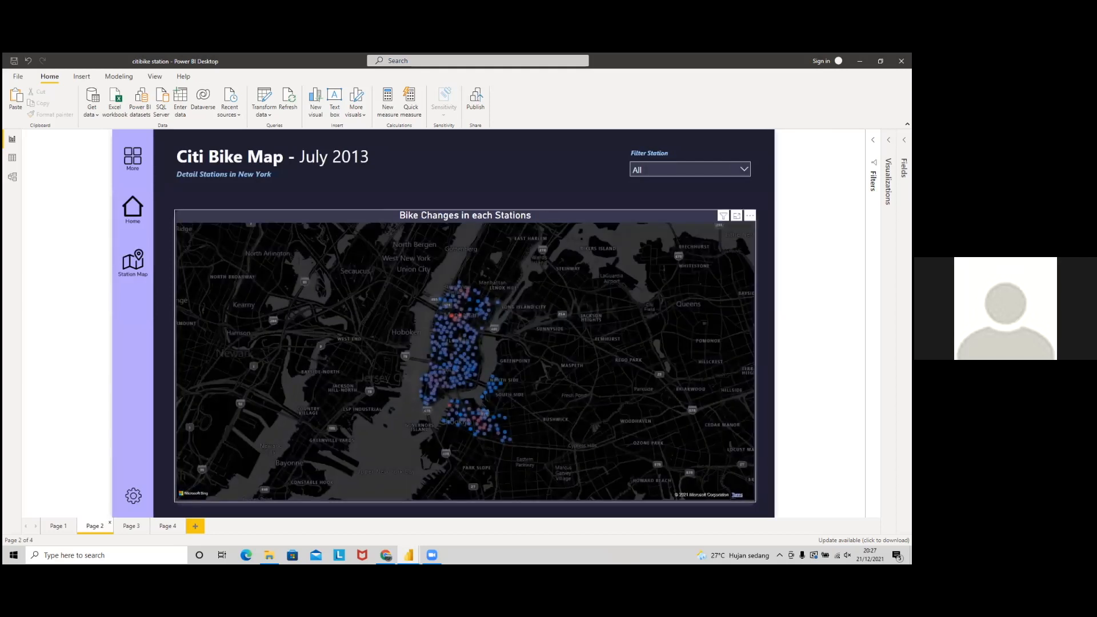
click(377, 360)
Step: Expand the Fields pane, listing the end_station_trip, start_station_trip and citibike_stations fields
click(904, 141)
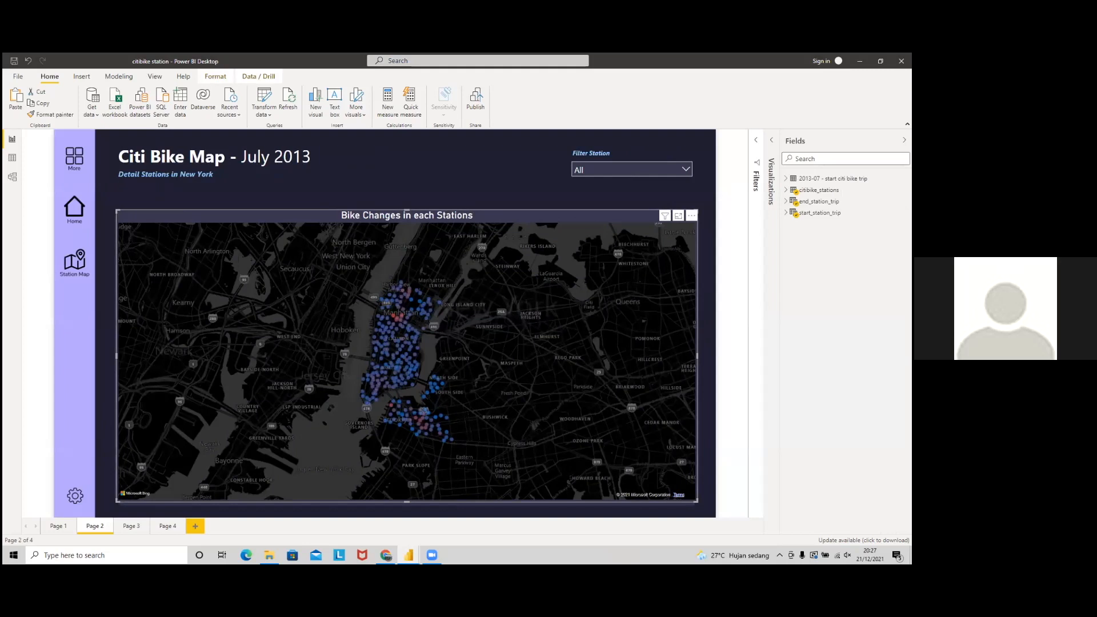
click(787, 201)
click(787, 258)
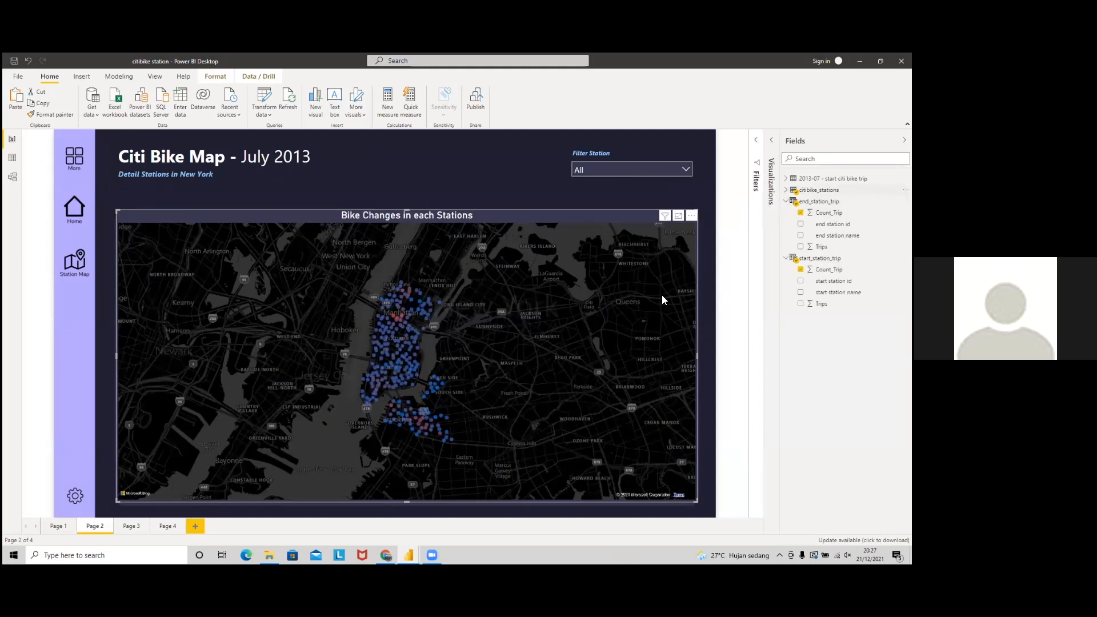
click(786, 190)
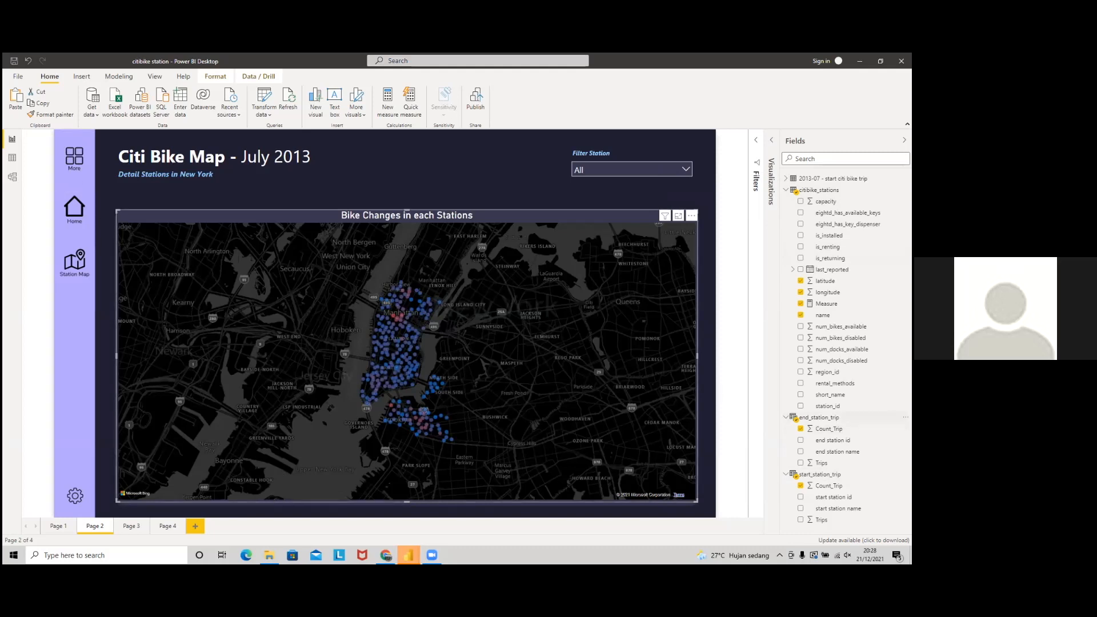
Step: Review the end_station_trip table's DAX formula, then close the formula editor
click(820, 417)
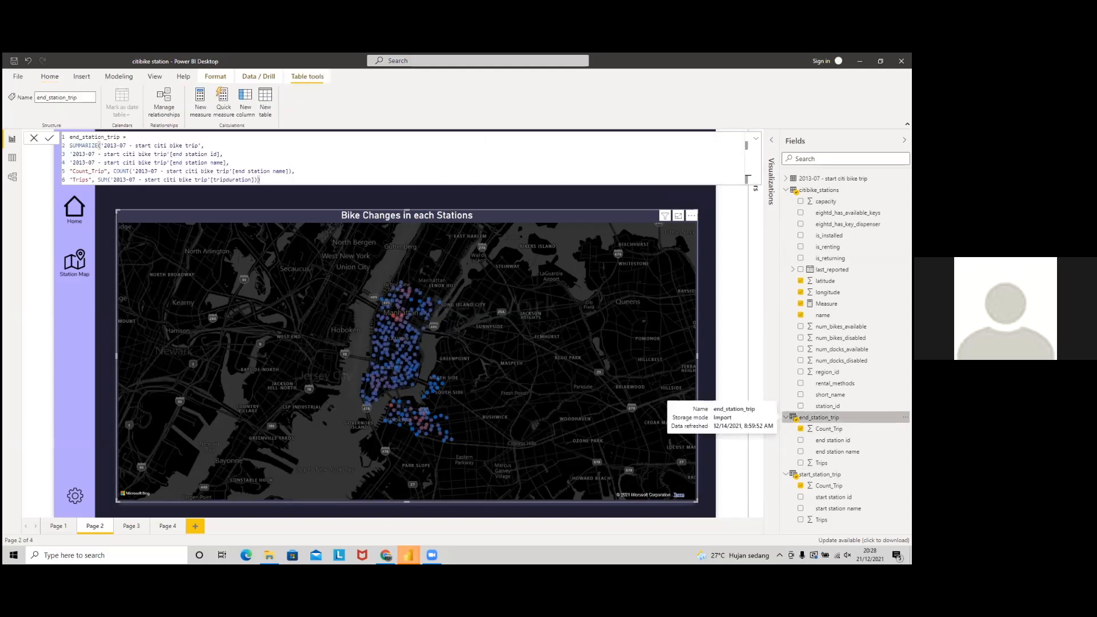
drag(285, 178, 57, 140)
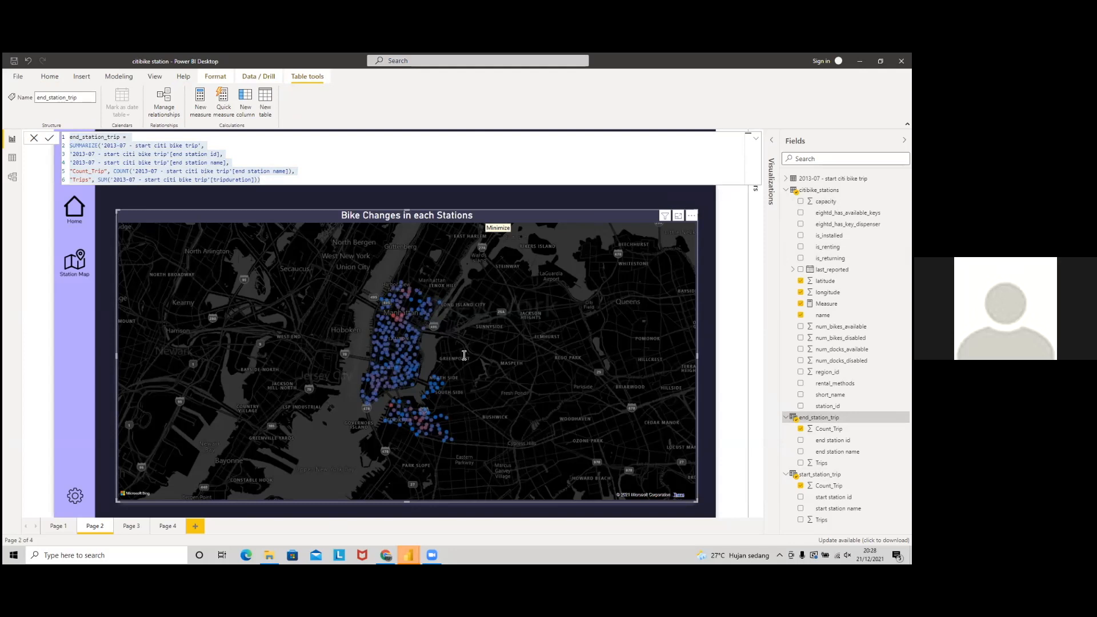
click(312, 180)
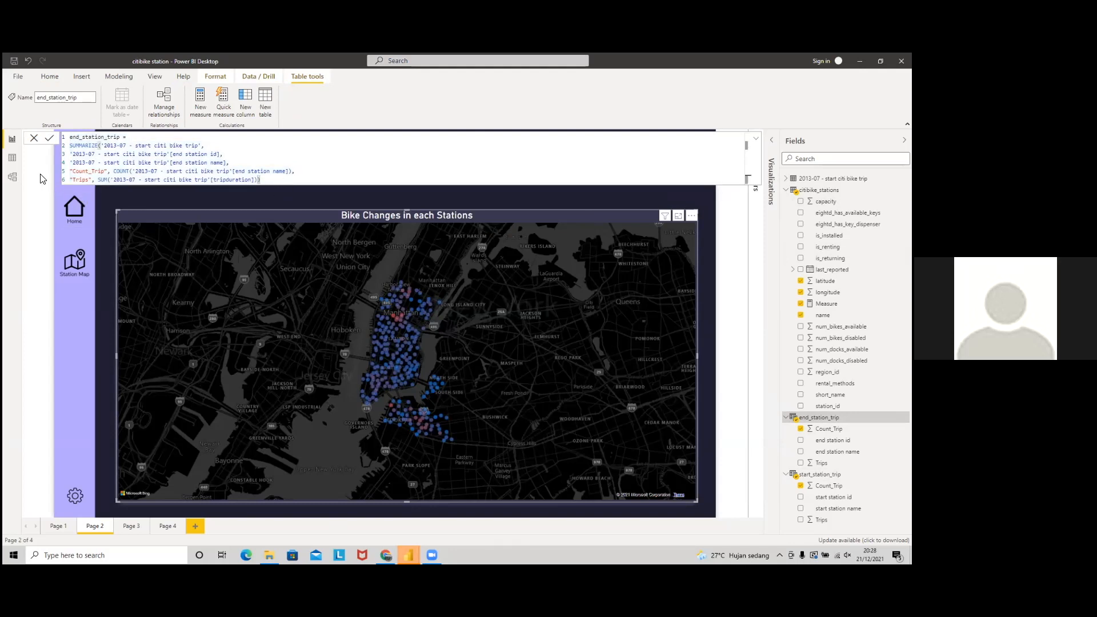
click(34, 138)
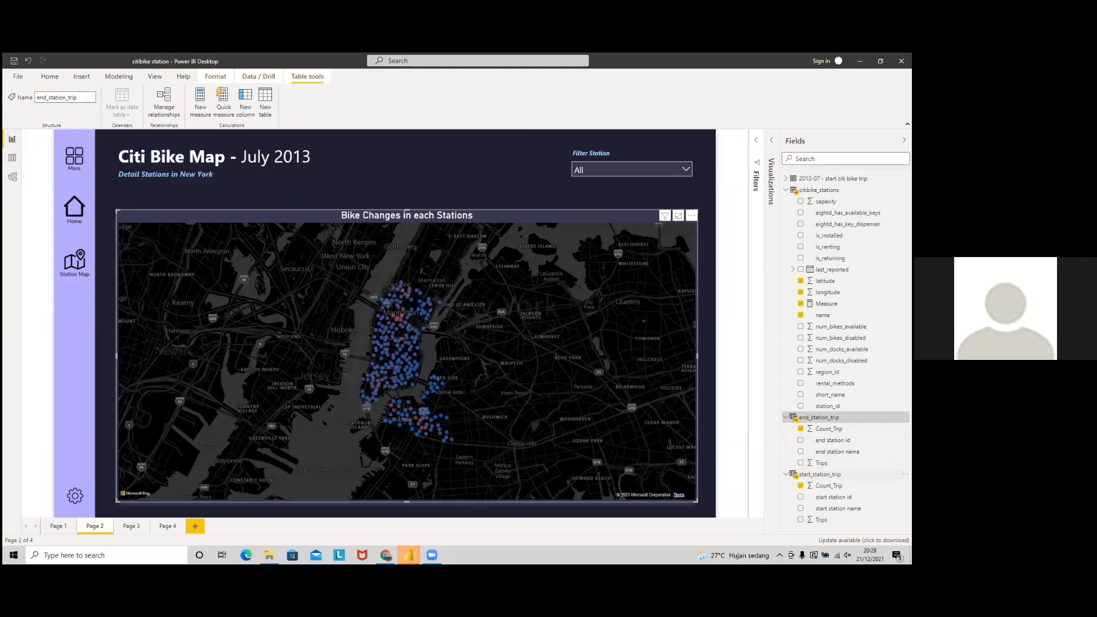
Step: Copy the whole start_station_trip SUMMARIZE formula and switch to the Chrome window
click(820, 474)
key(ctrl+a)
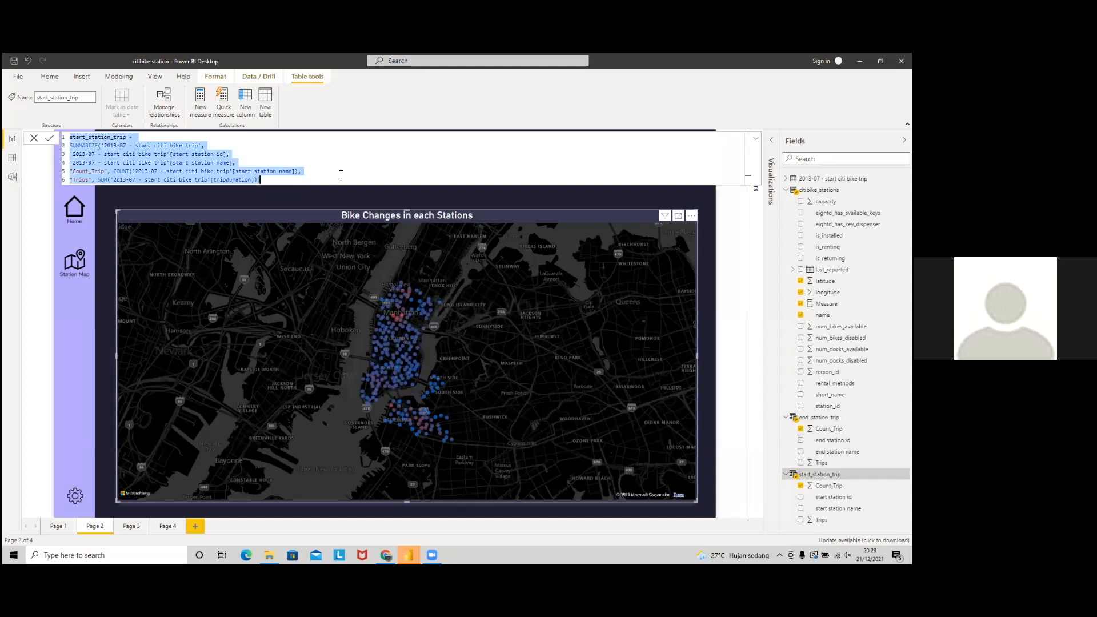
click(434, 552)
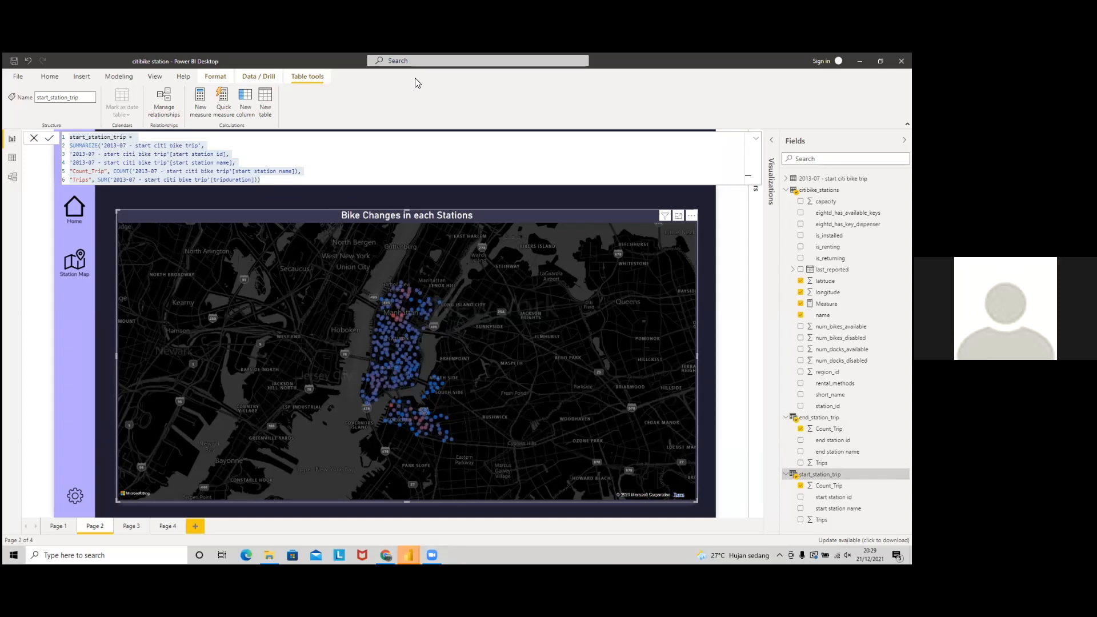
click(279, 156)
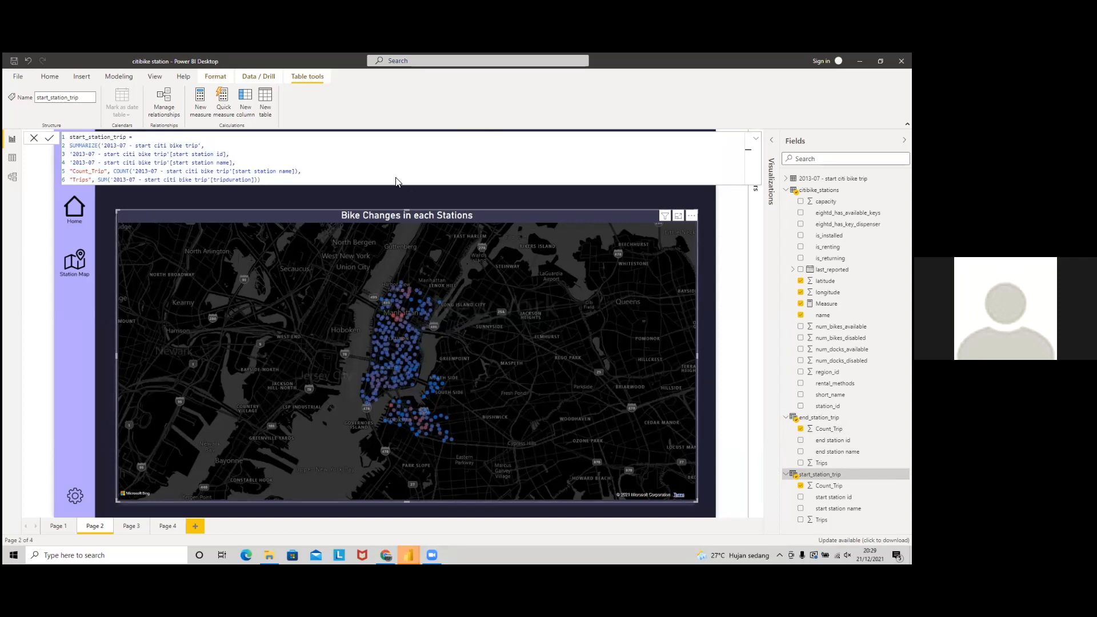
key(ctrl+a)
key(ctrl+c)
key(alt+Tab)
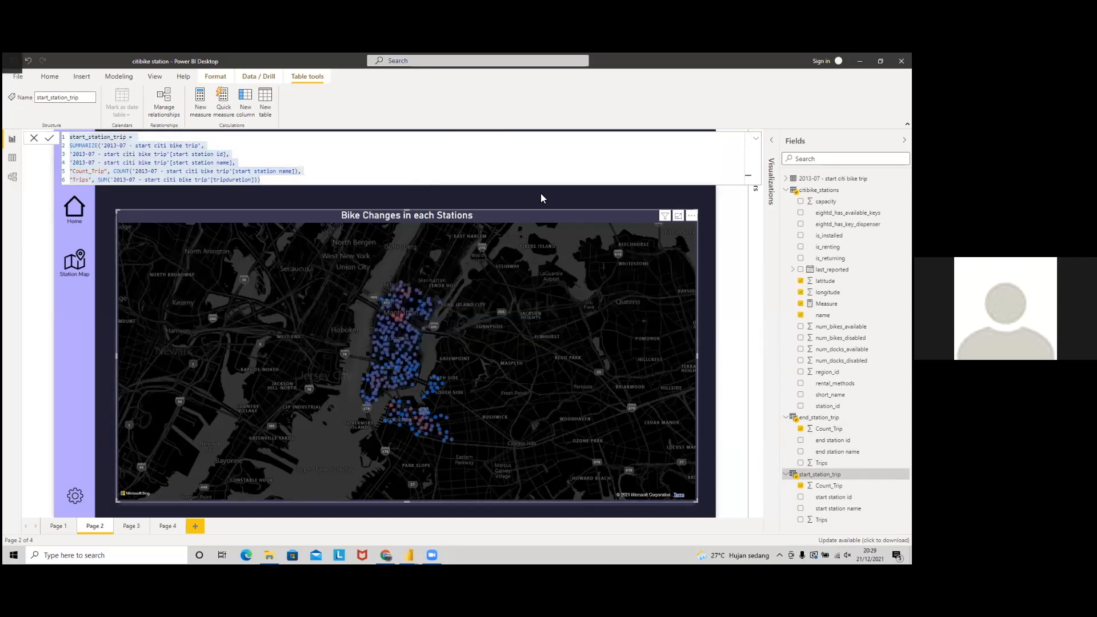
key(alt+Tab)
key(Tab)
key(Tab)
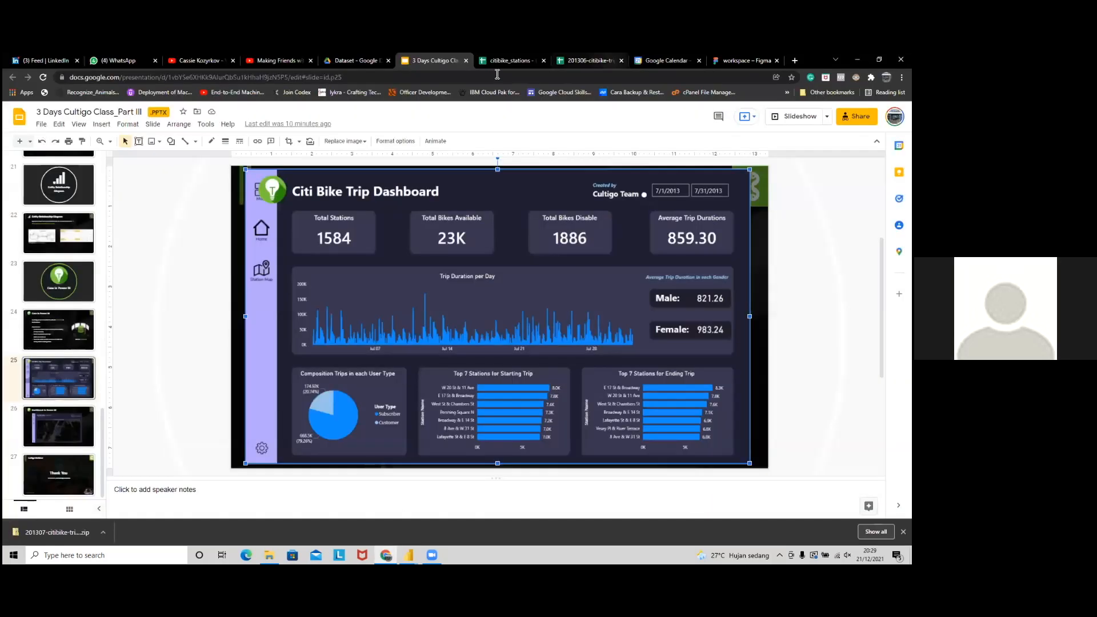
Step: Create a blank Untitled Google Doc in the shared Dataset folder, confirming the shared-folder prompt
click(588, 60)
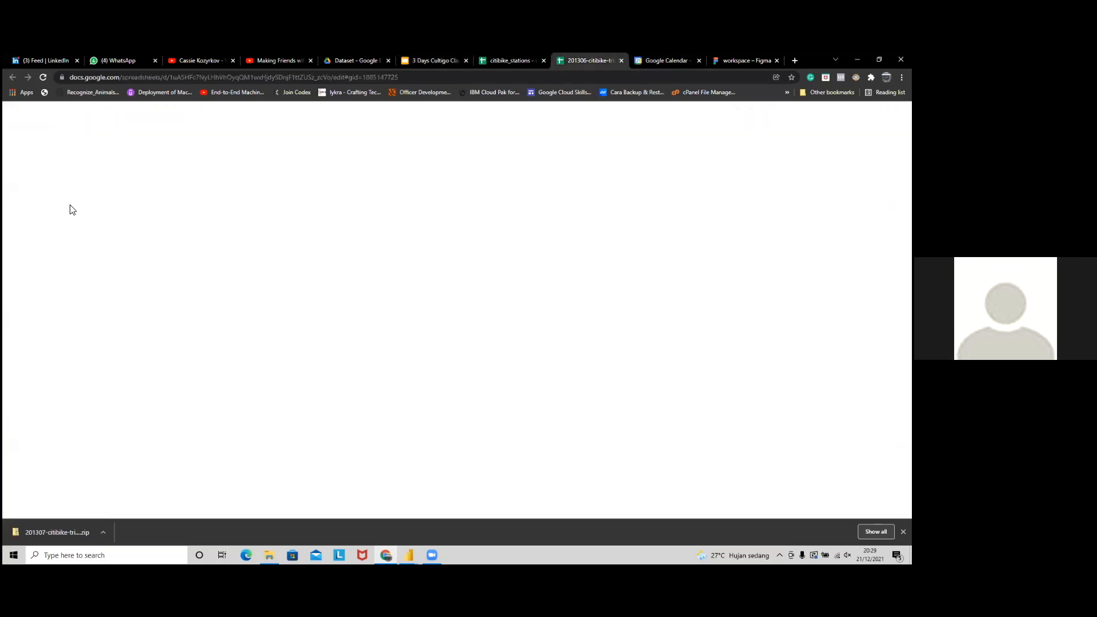
click(357, 61)
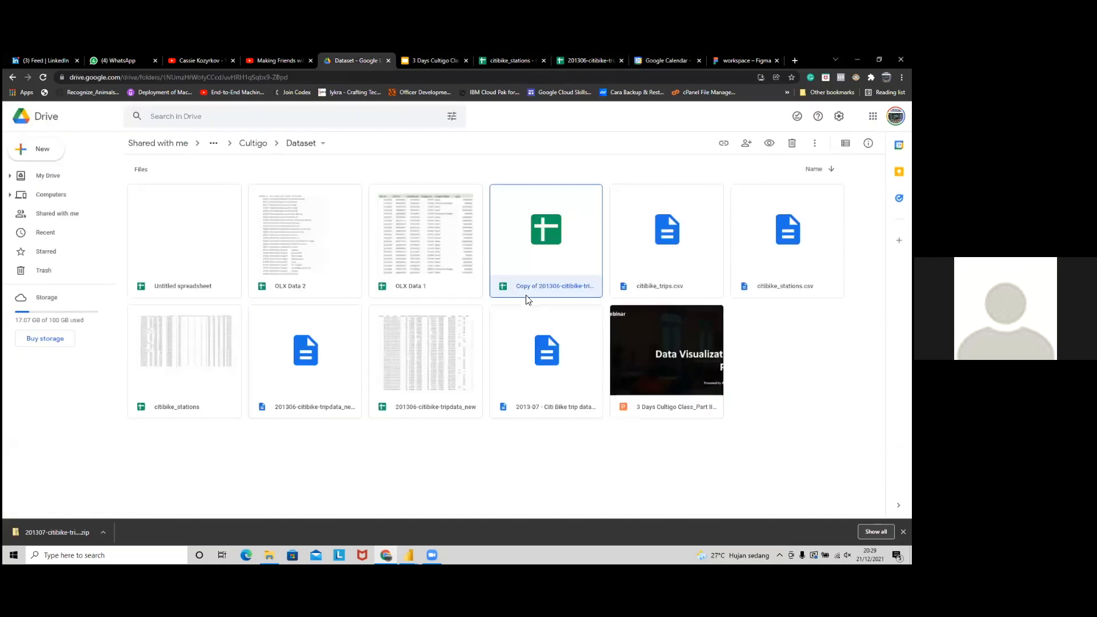
key(c)
key(t)
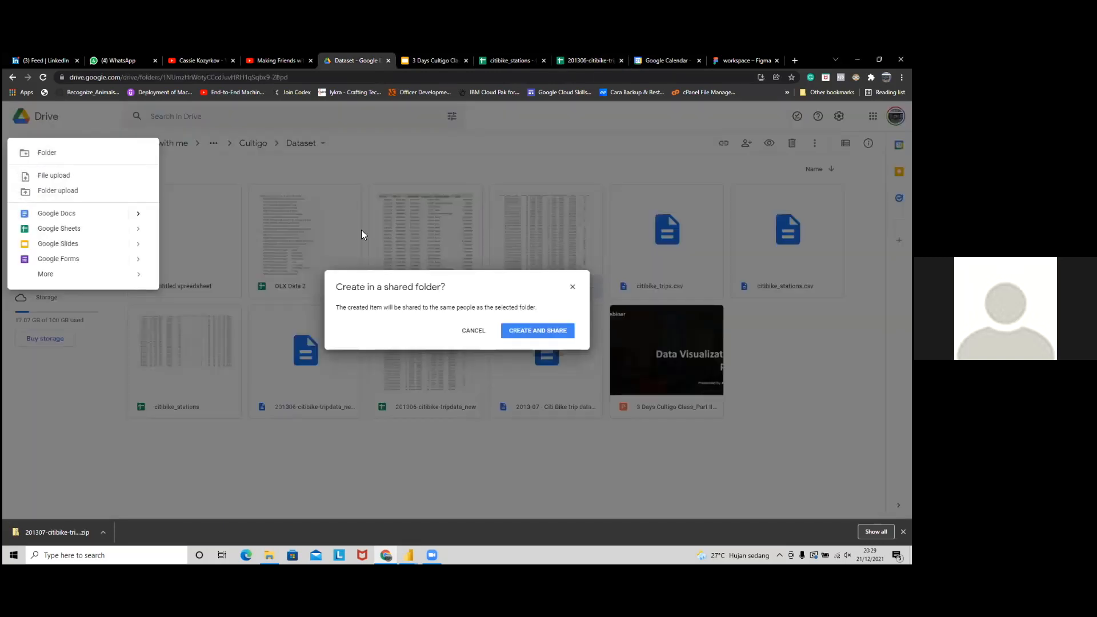
key(Return)
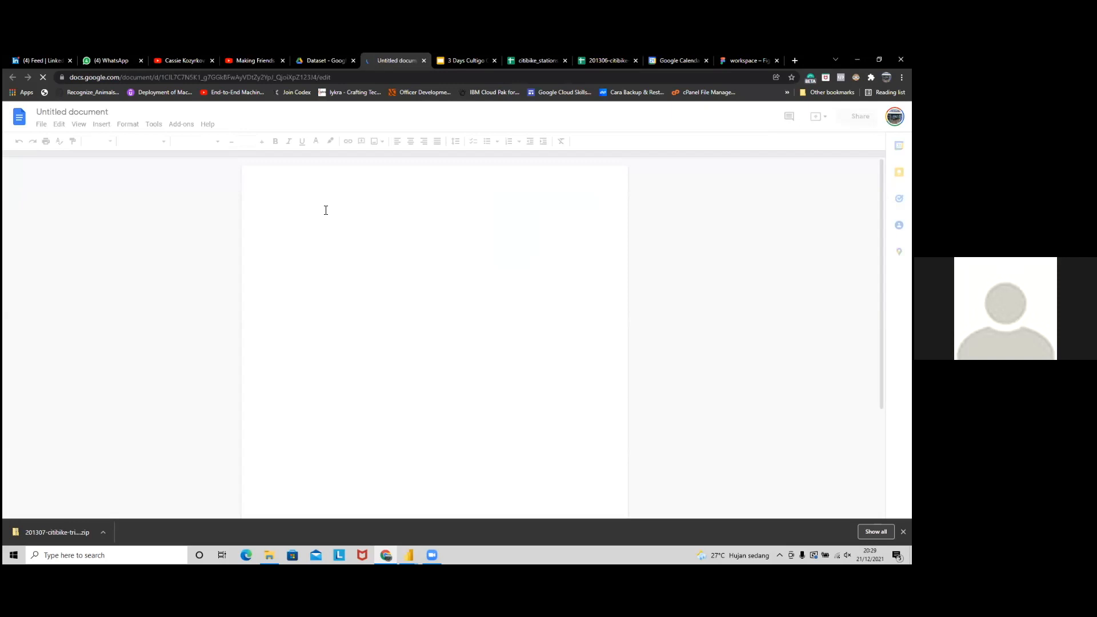
Step: Paste the start_station_trip formula into the document and enlarge it to 16 pt
key(ctrl+v)
key(ctrl+a)
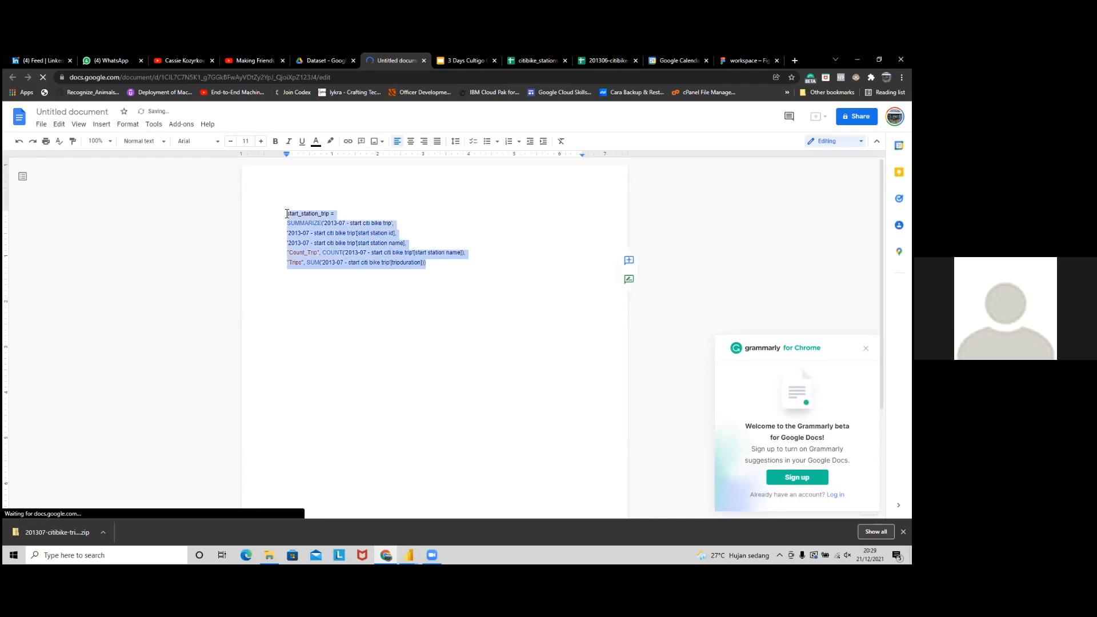
click(260, 143)
click(261, 143)
click(260, 143)
click(261, 143)
click(260, 143)
click(261, 143)
click(261, 142)
Step: Adjust the ruler indents, undo the left-indent shift, and highlight start_station_trip and SUMMARIZE
click(627, 231)
drag(582, 154, 622, 154)
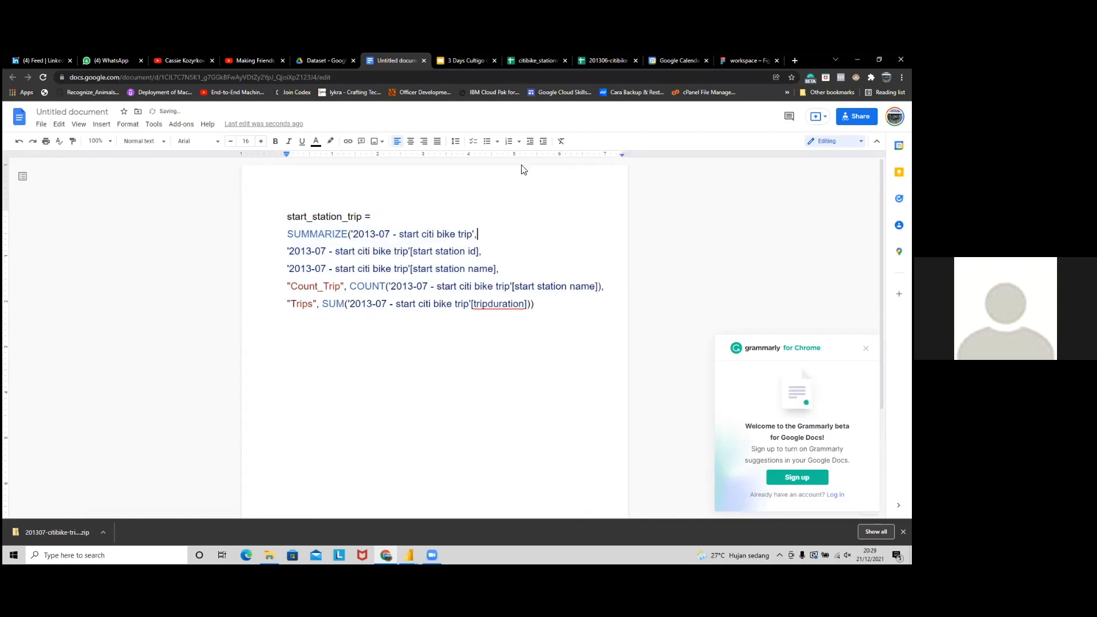
drag(287, 154, 265, 154)
key(ctrl+z)
key(ctrl+a)
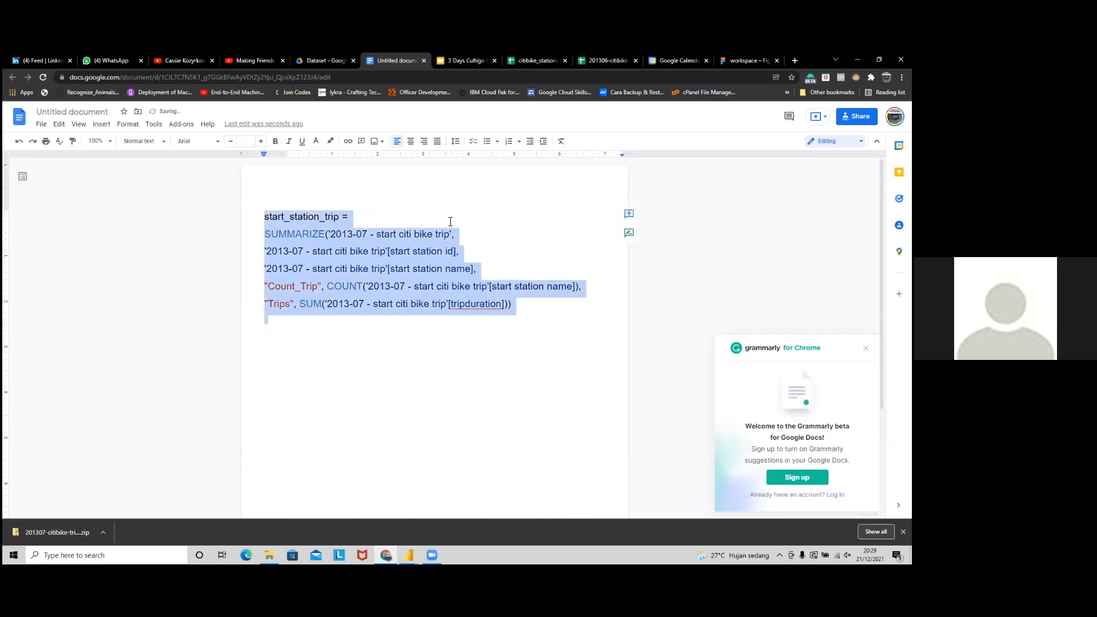
click(446, 222)
key(Left)
key(Left)
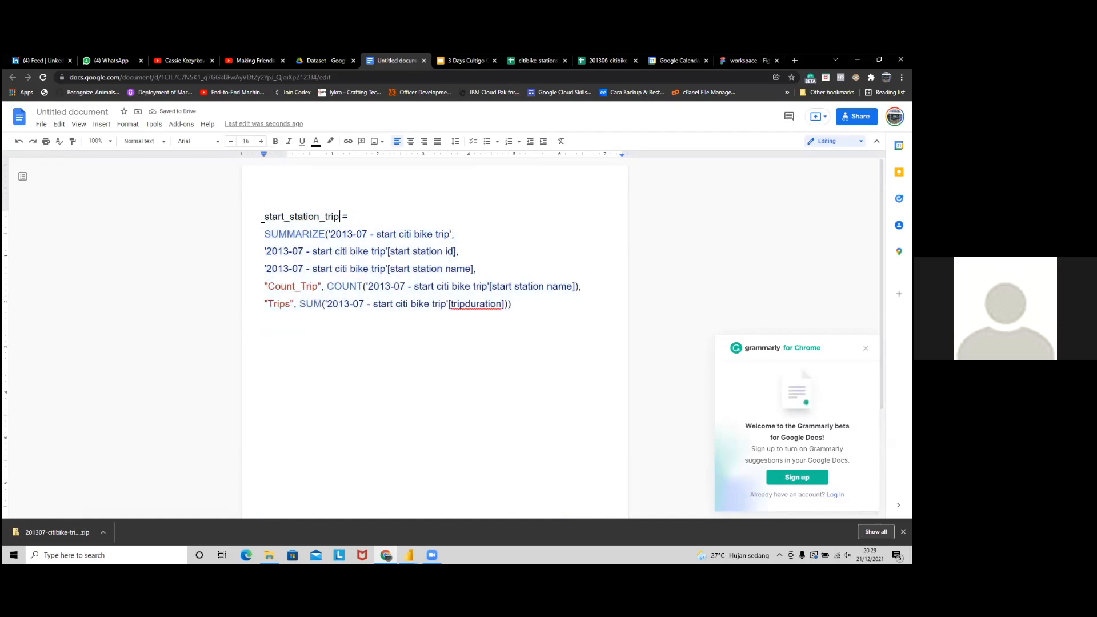
shift+click(263, 218)
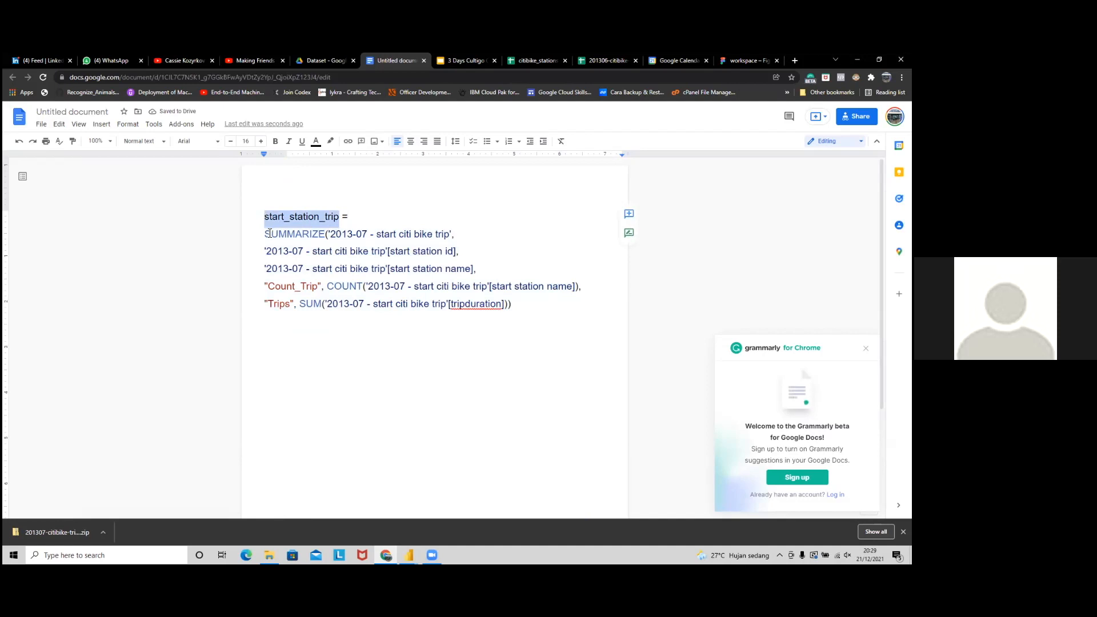
drag(265, 234, 324, 237)
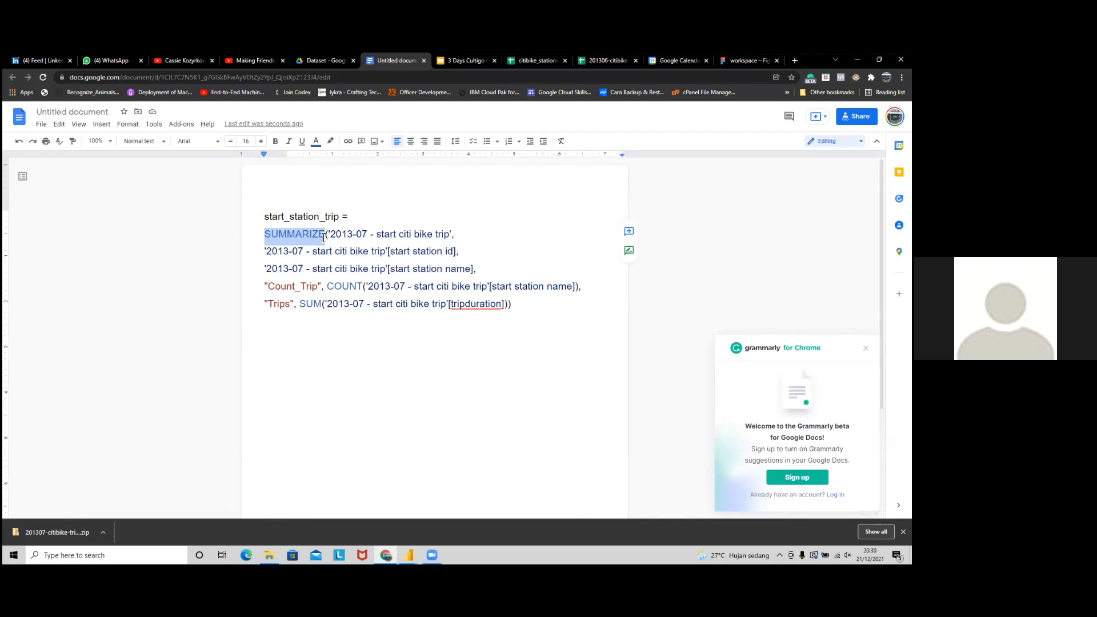
click(452, 235)
drag(452, 234, 332, 234)
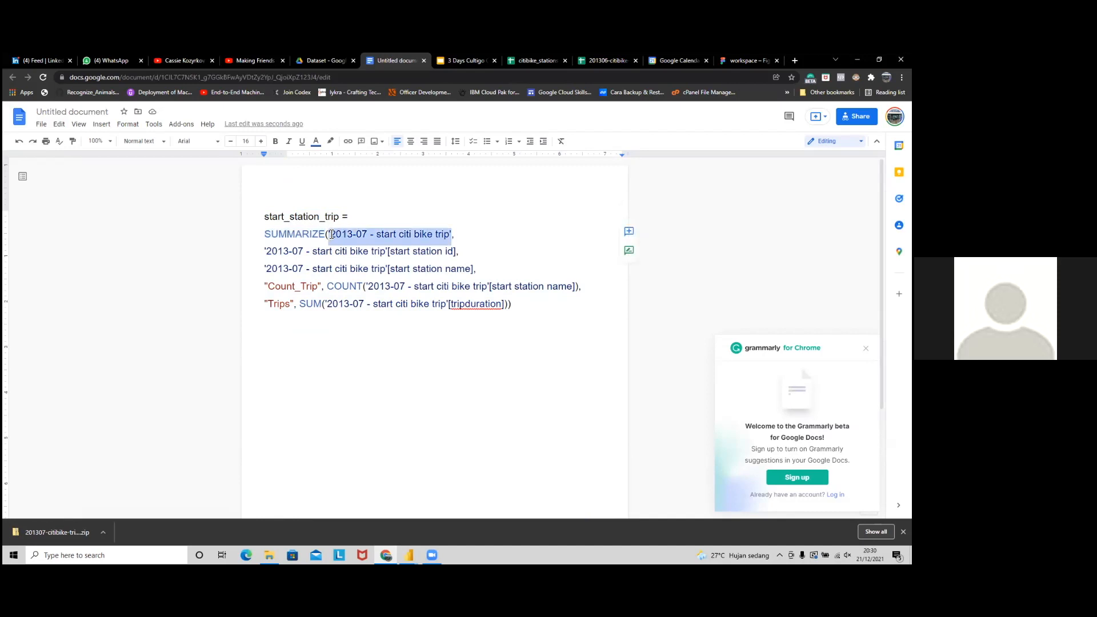
click(395, 251)
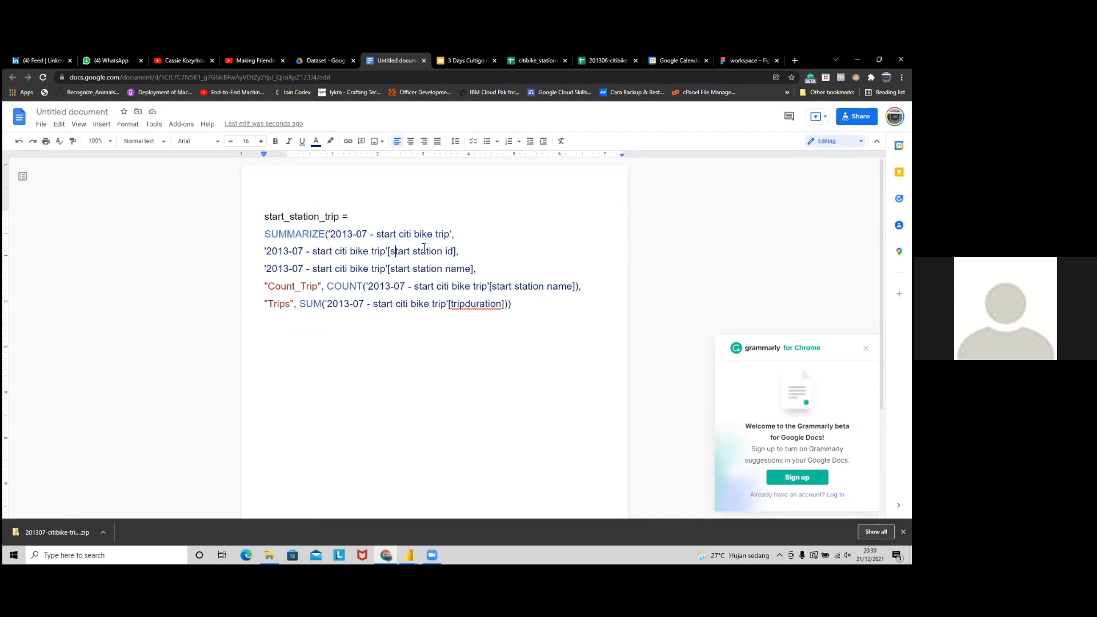
drag(452, 235, 329, 233)
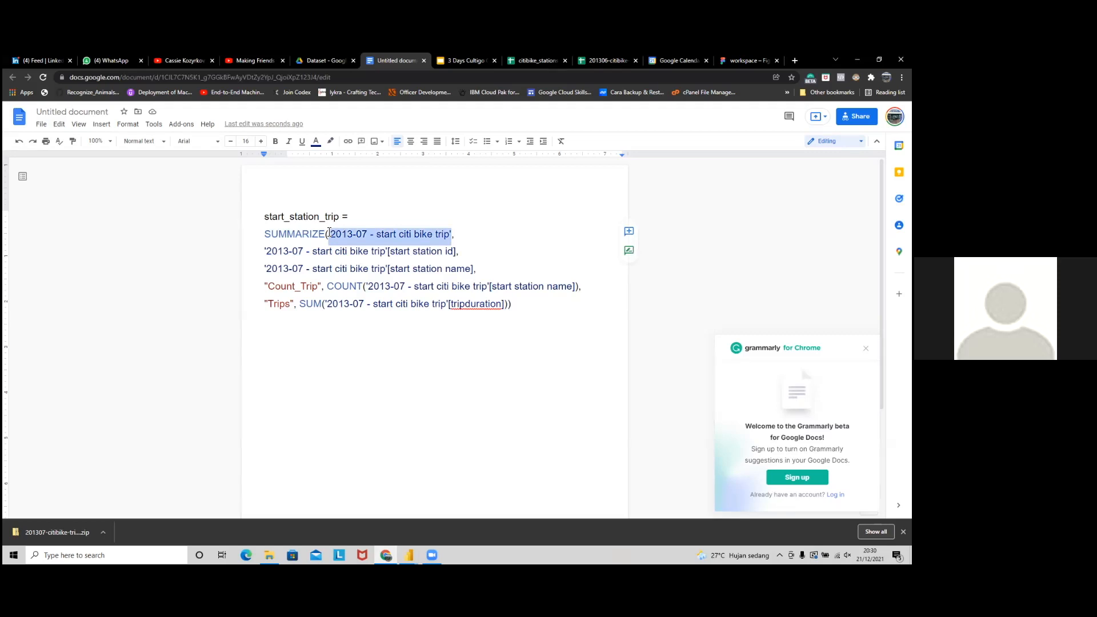
click(470, 233)
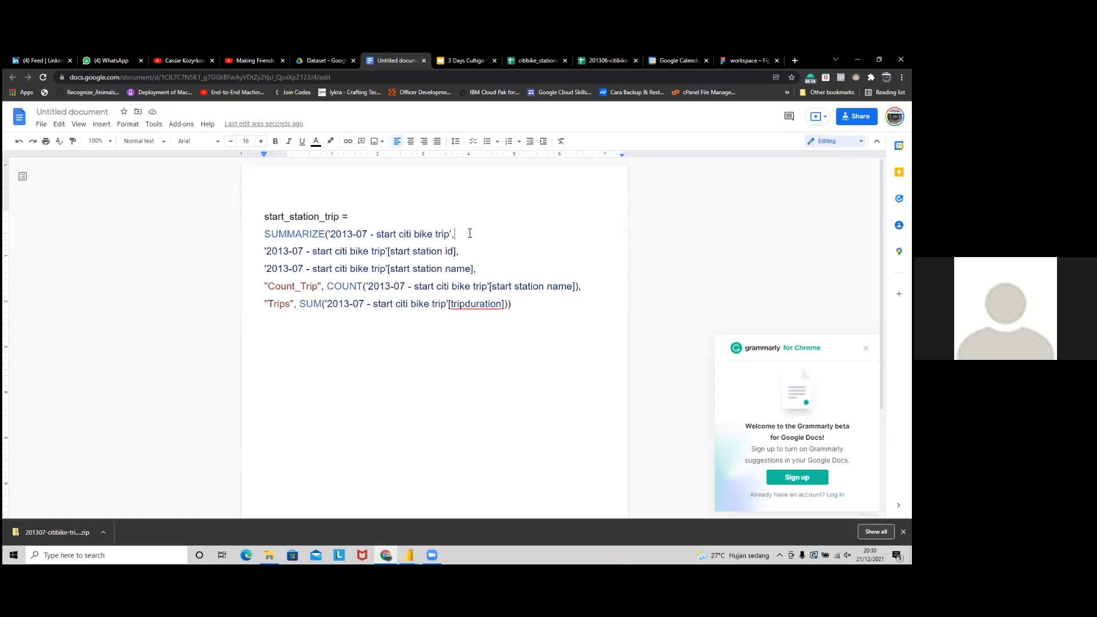
drag(452, 234, 330, 236)
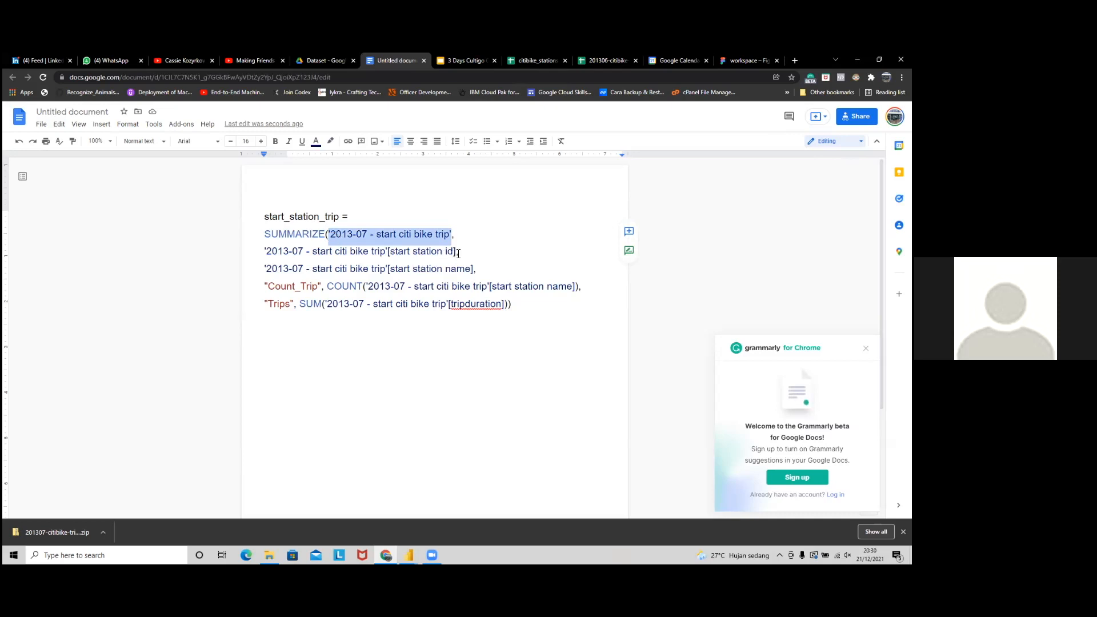
drag(457, 253, 389, 256)
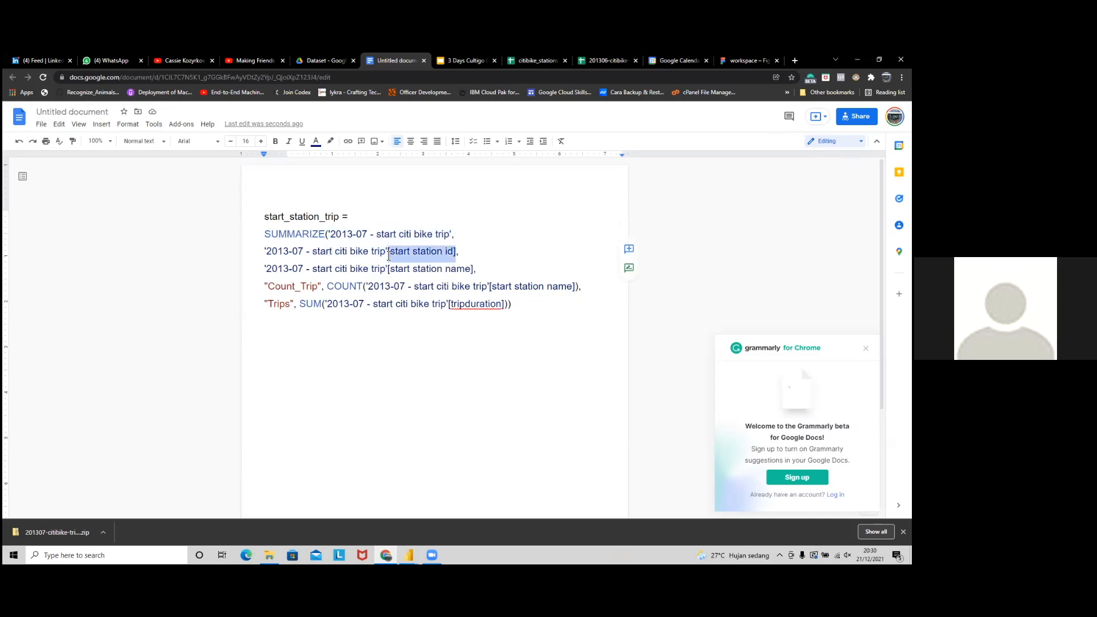
click(468, 255)
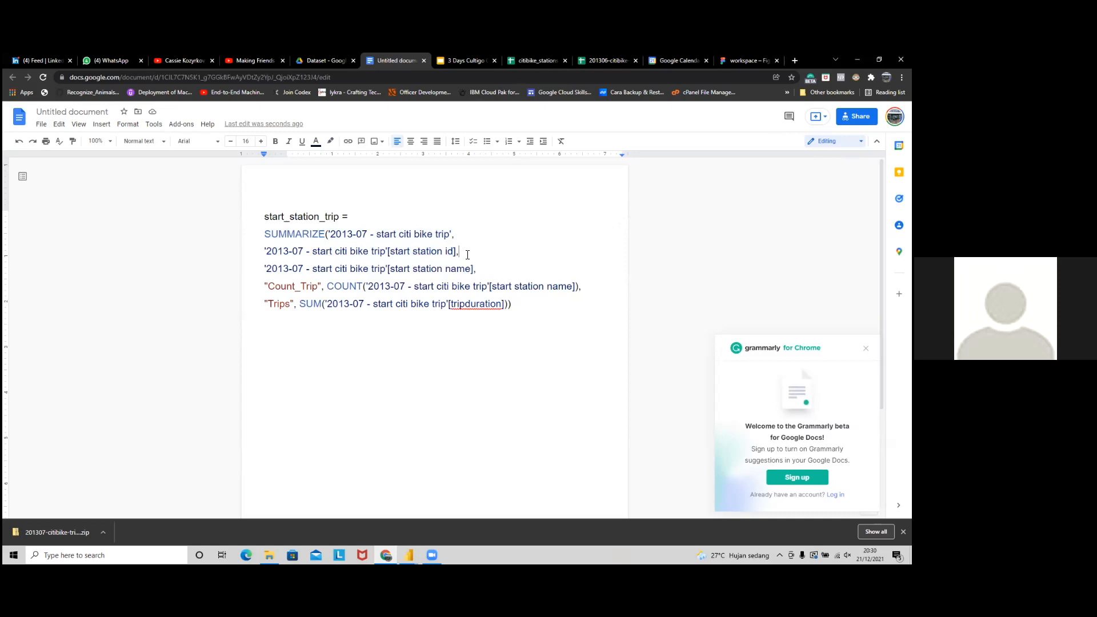
key(Up)
drag(448, 271, 387, 273)
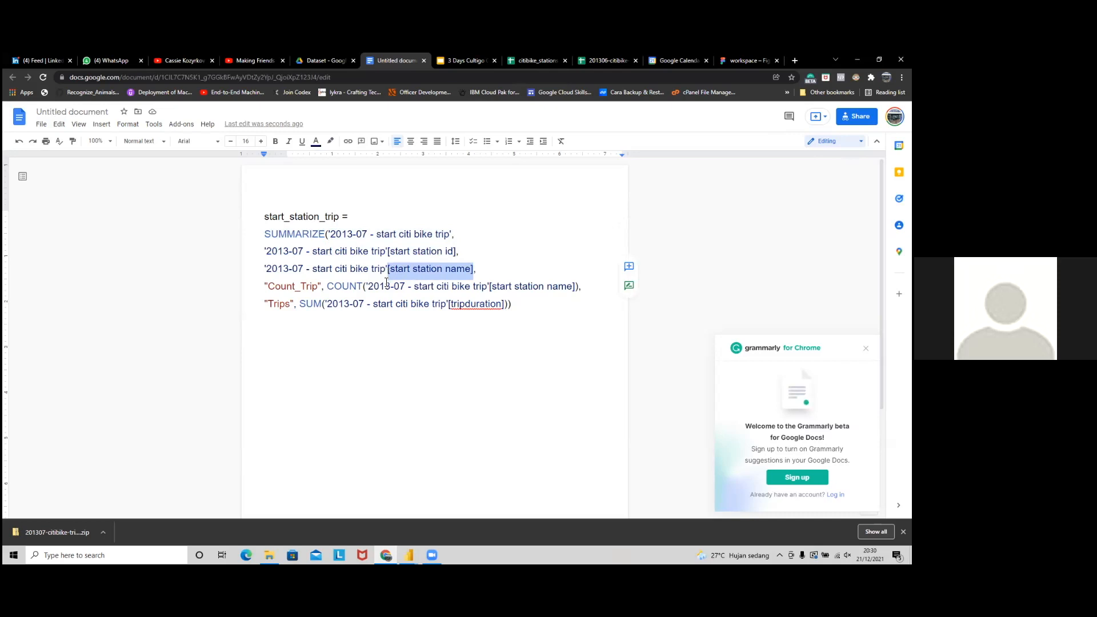
click(350, 287)
mouse_move(322, 286)
mouse_down()
mouse_move(265, 287)
mouse_move(318, 294)
mouse_up()
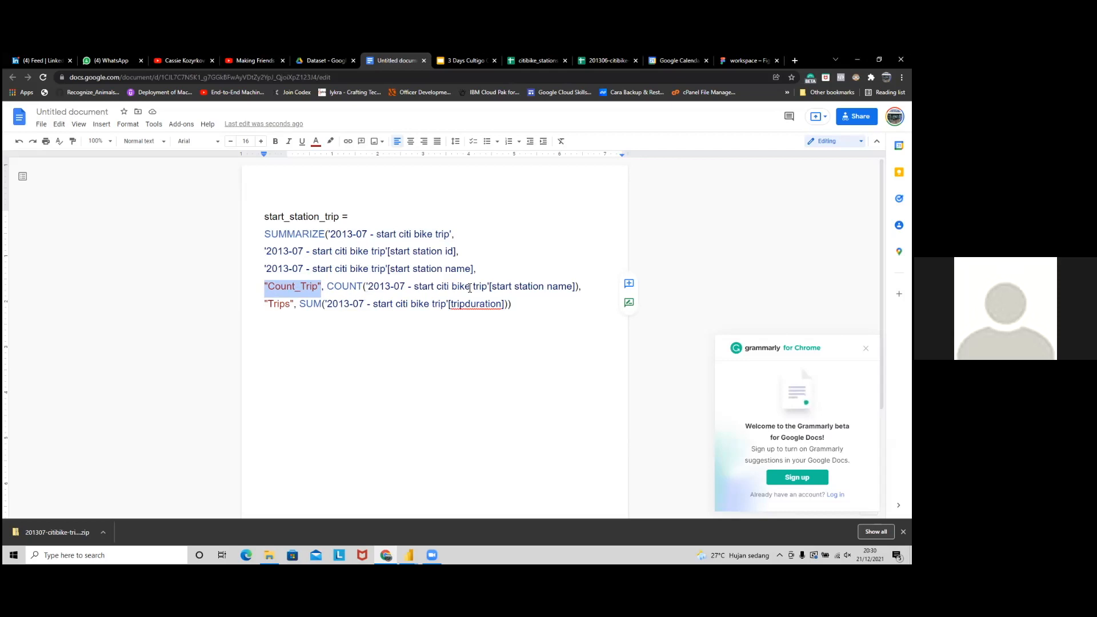
drag(326, 287, 363, 286)
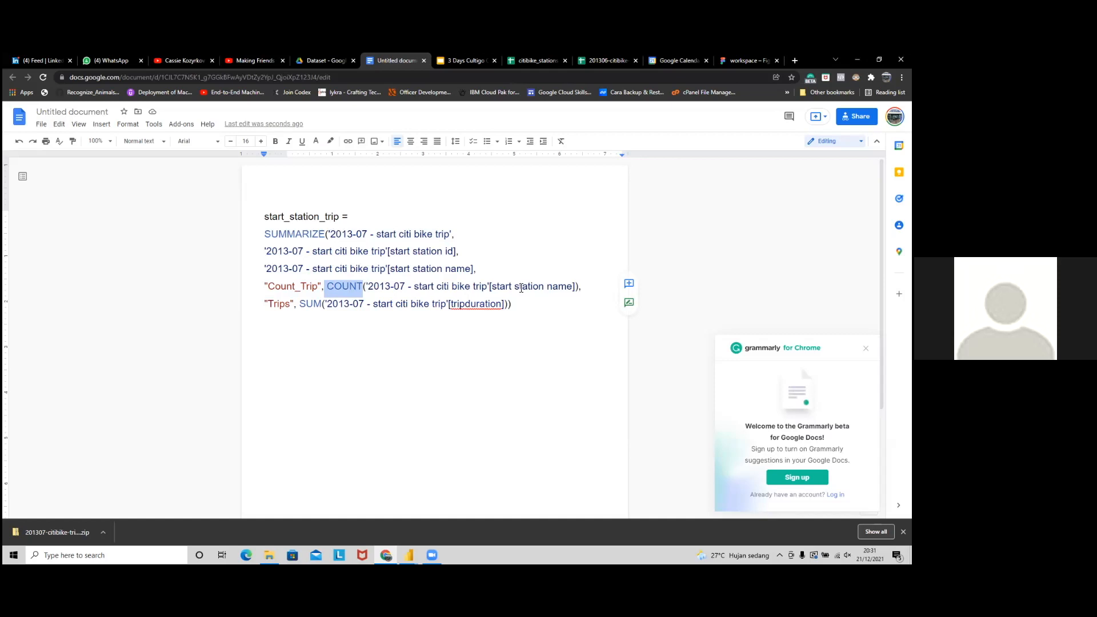
Step: Add a comma at the end of the Count_Trip COUNT line
drag(578, 288, 440, 287)
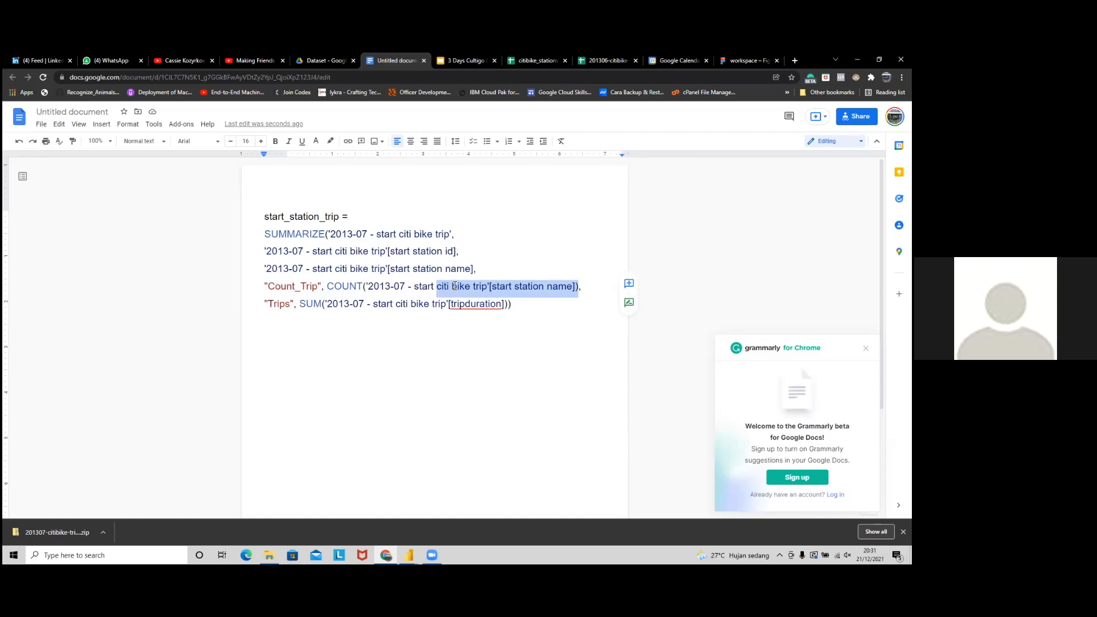
click(547, 286)
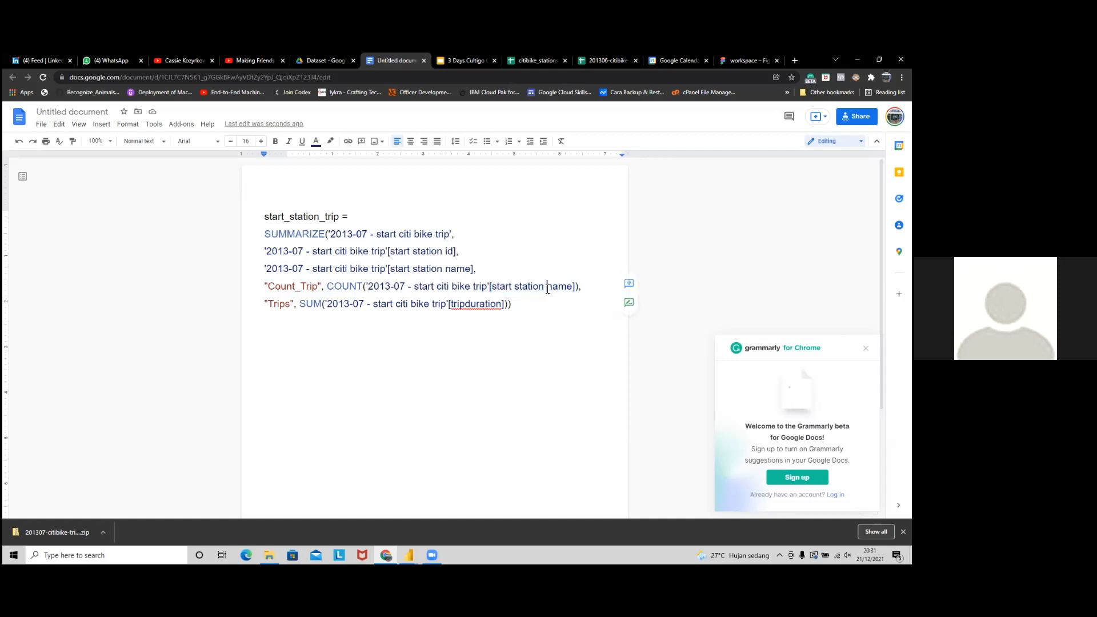
drag(494, 287, 572, 288)
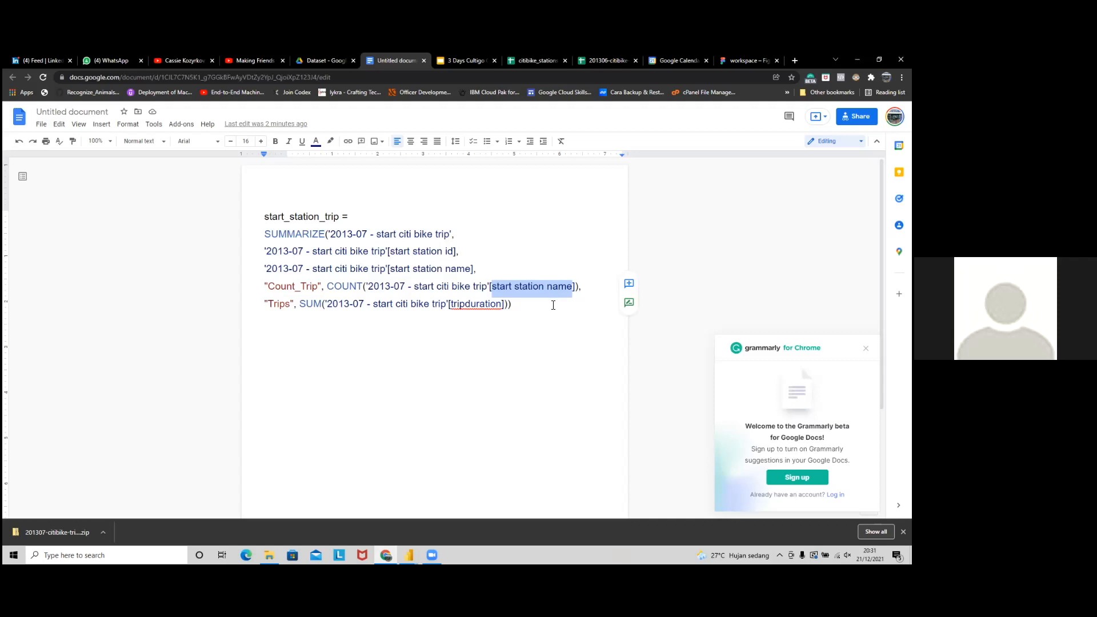
click(579, 289)
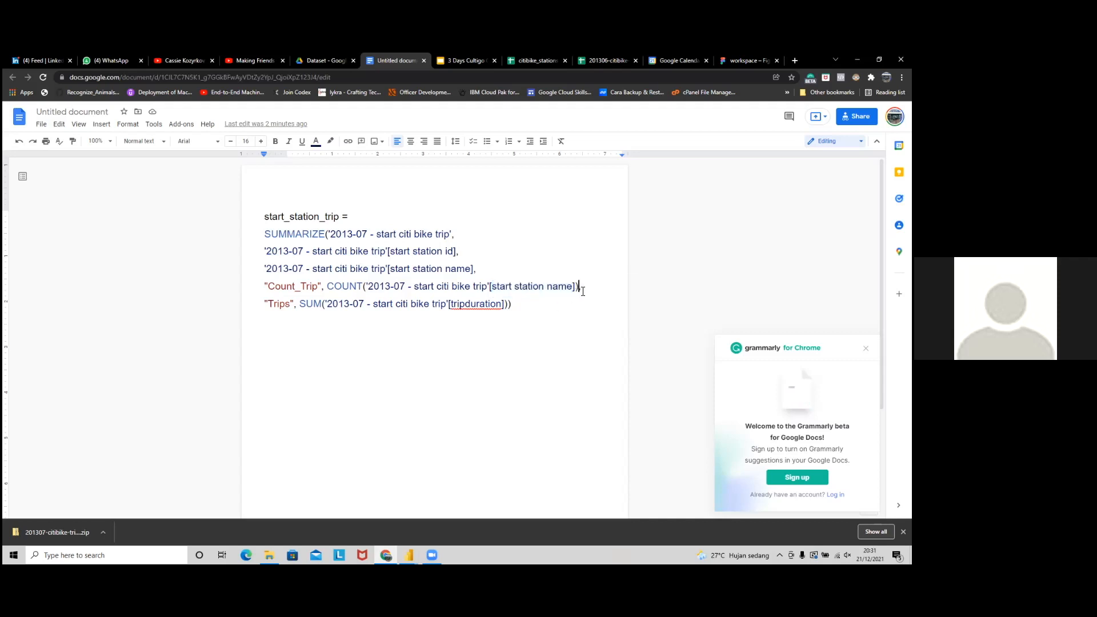
text(,)
Step: Review the Trips line's SUM over tripduration, placing the caret after its closing parentheses
drag(269, 305, 321, 308)
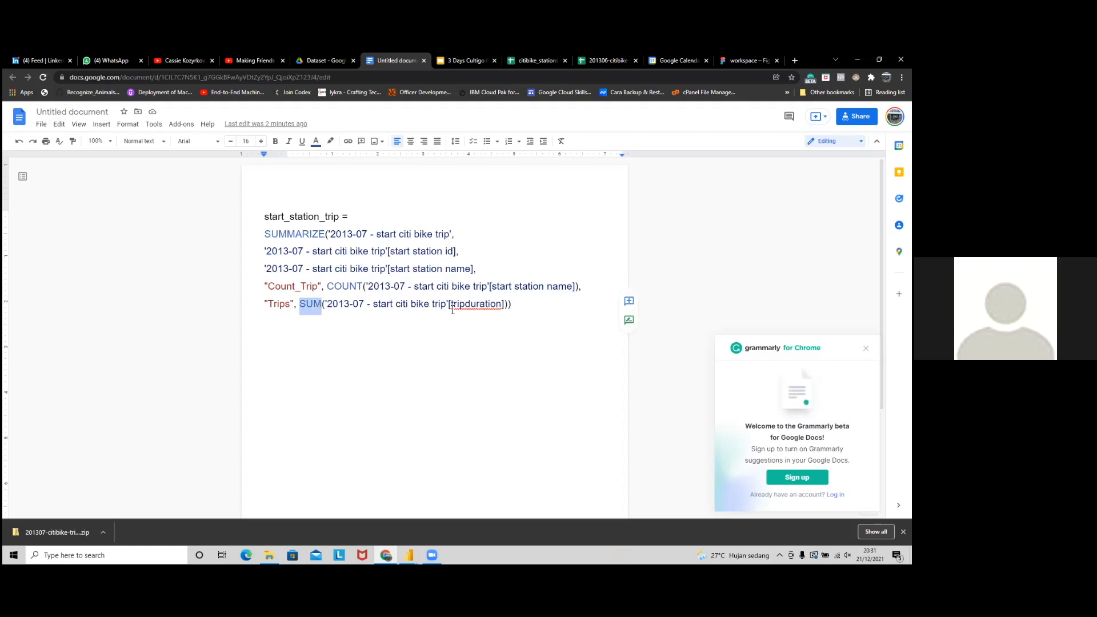
drag(449, 306, 505, 308)
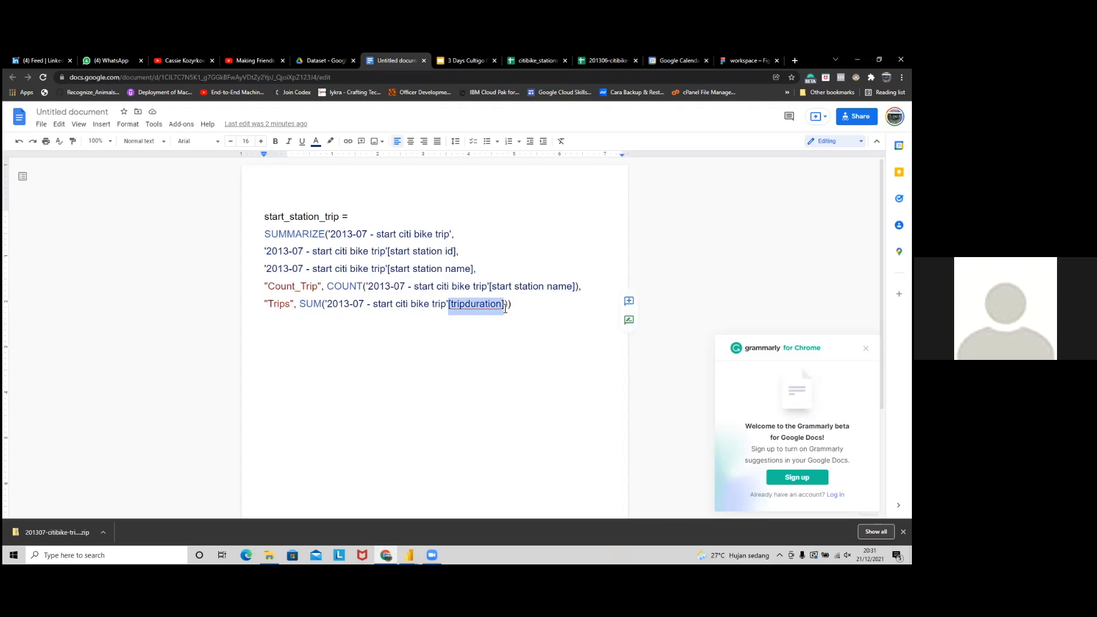
double_click(518, 307)
click(526, 307)
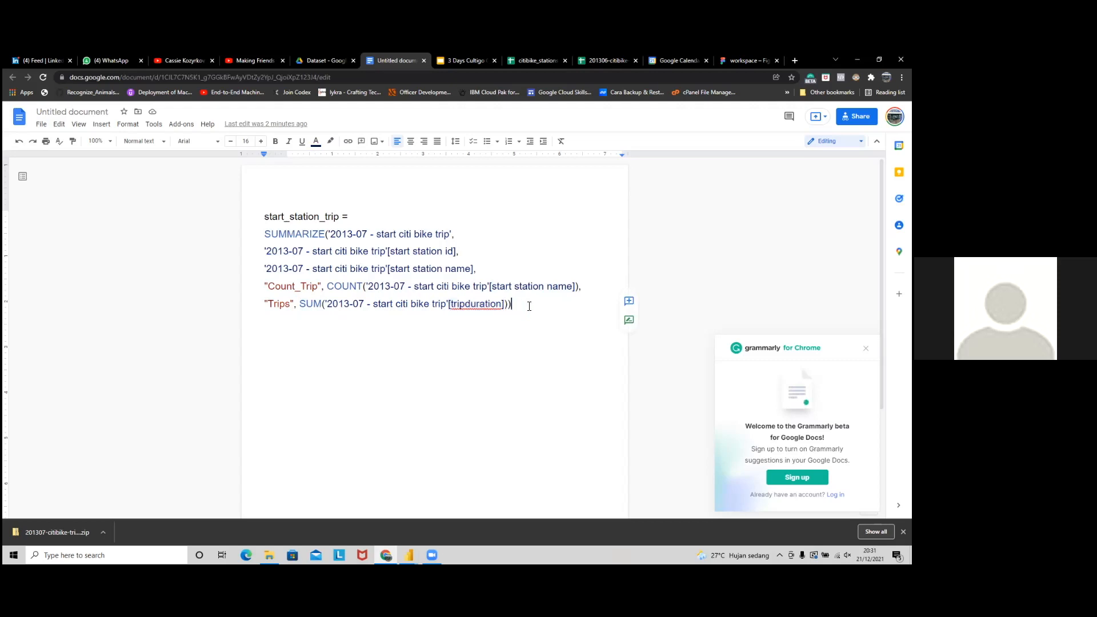
key(alt+Tab)
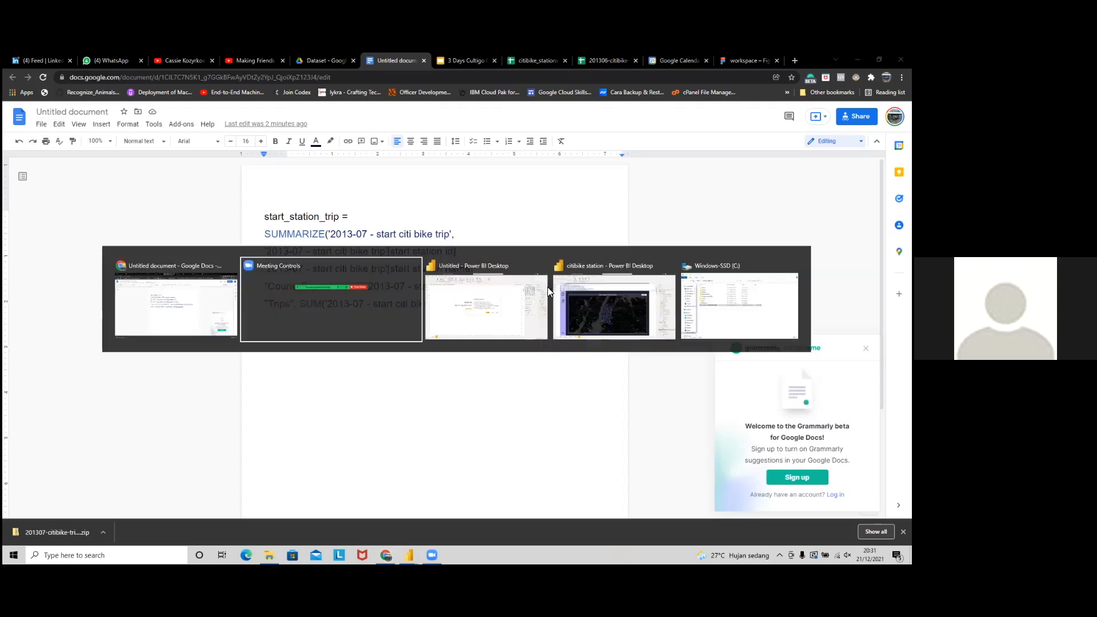
click(668, 296)
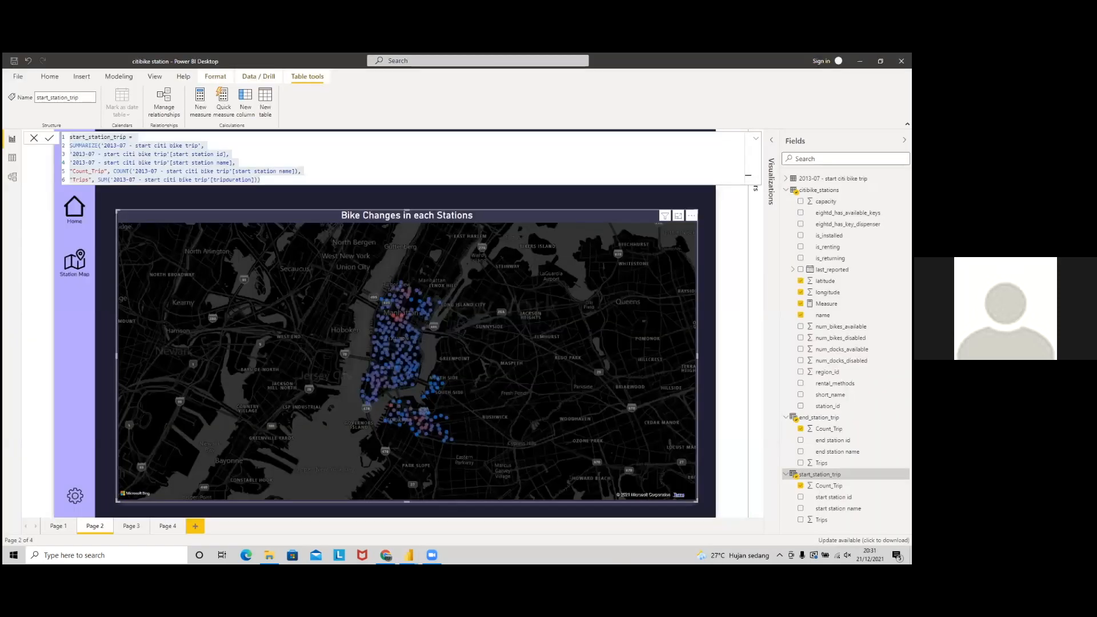
key(ctrl+a)
key(alt+Tab)
click(819, 418)
click(786, 190)
click(786, 179)
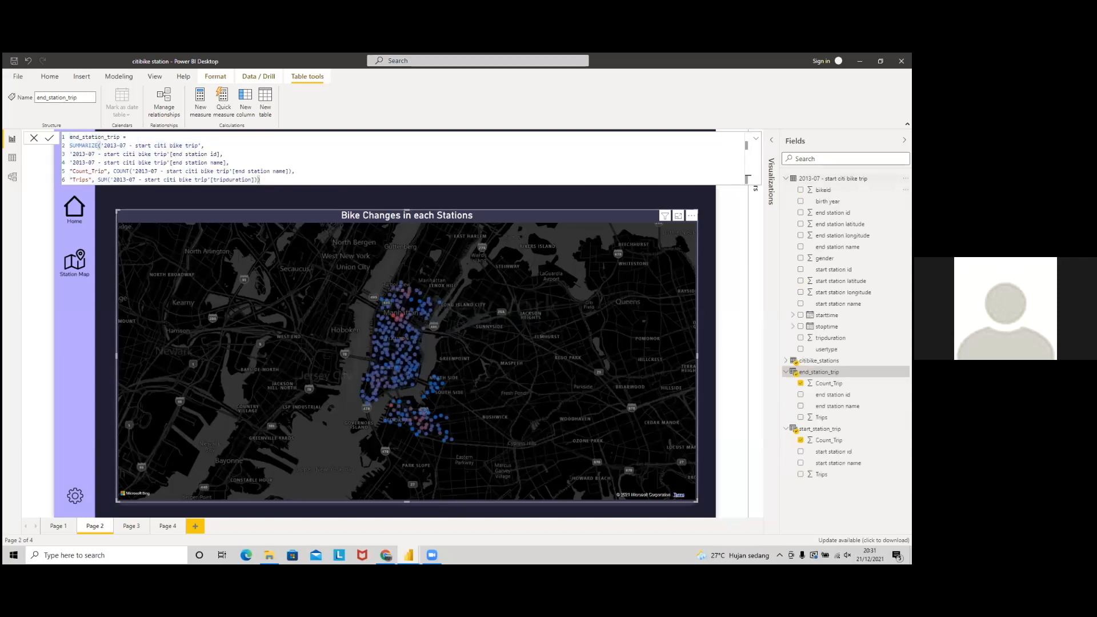
key(alt+Tab)
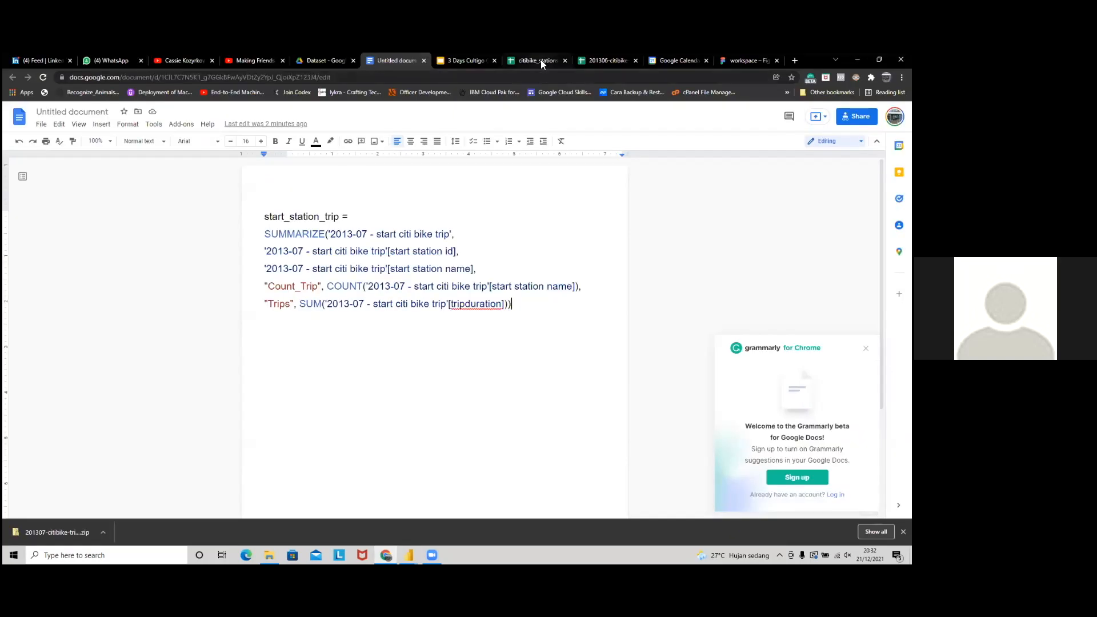
Step: In the citibike_stations Sheet1, enter the header 'Start station name' in A1
click(540, 60)
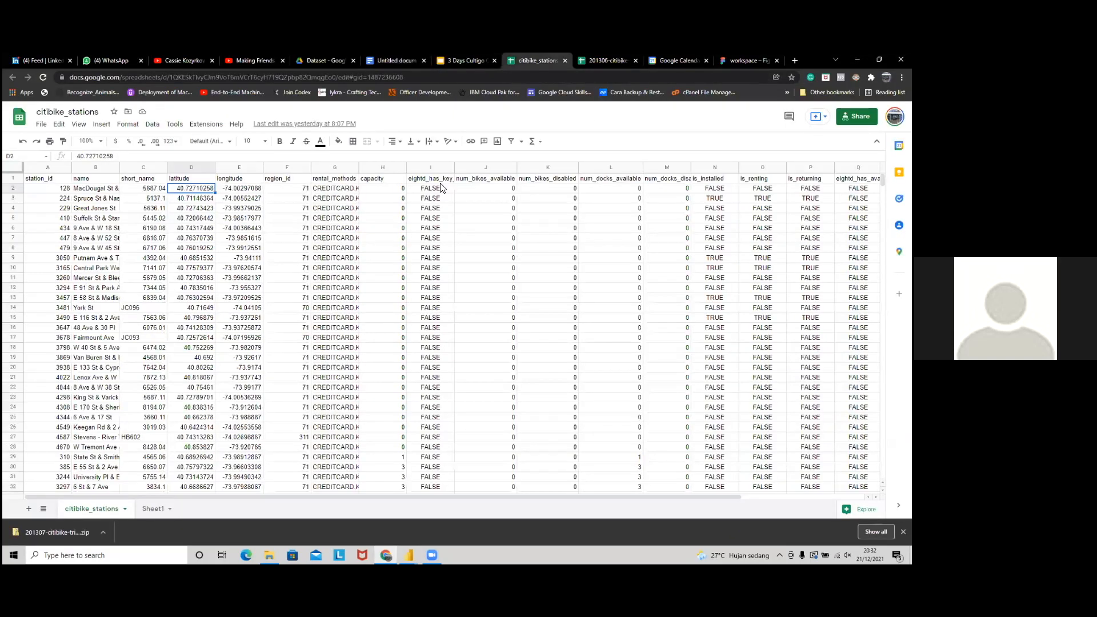
click(62, 180)
text(Start station)
key(BackSpace)
text(ion)
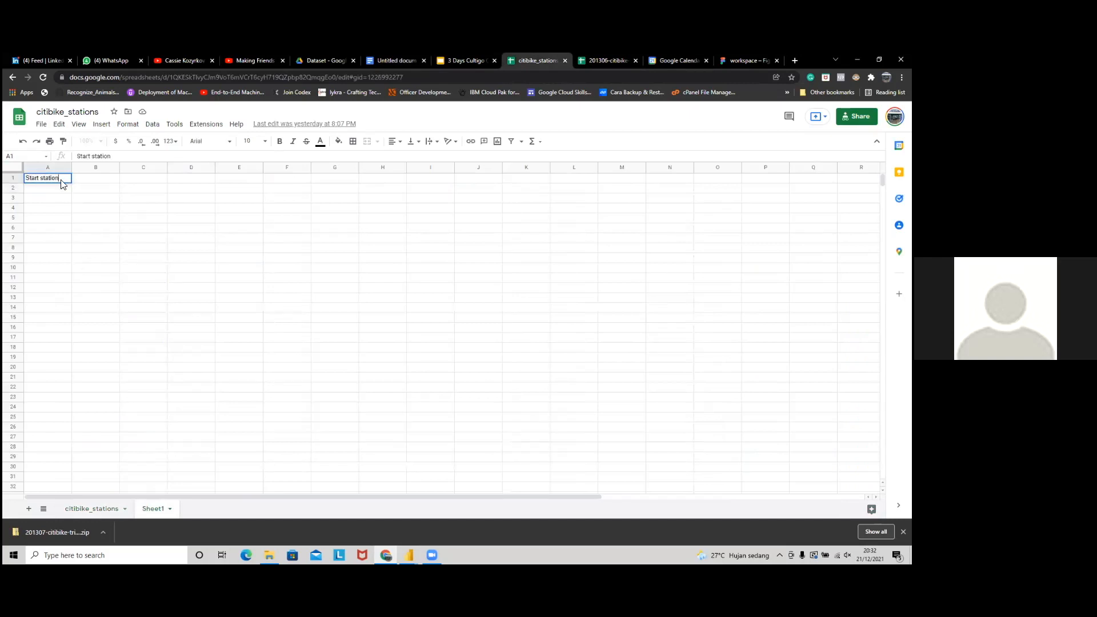
key(Tab)
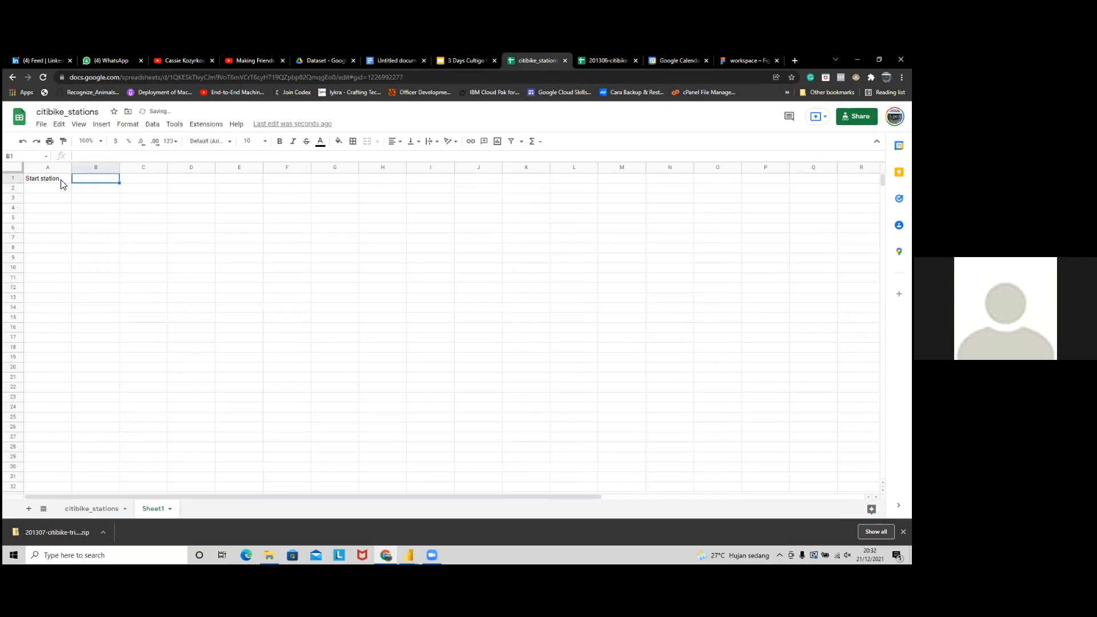
double_click(63, 180)
text(name)
key(Tab)
Step: Check the formula notes, then enter the header 'start_station_id' in B1
key(alt+Tab)
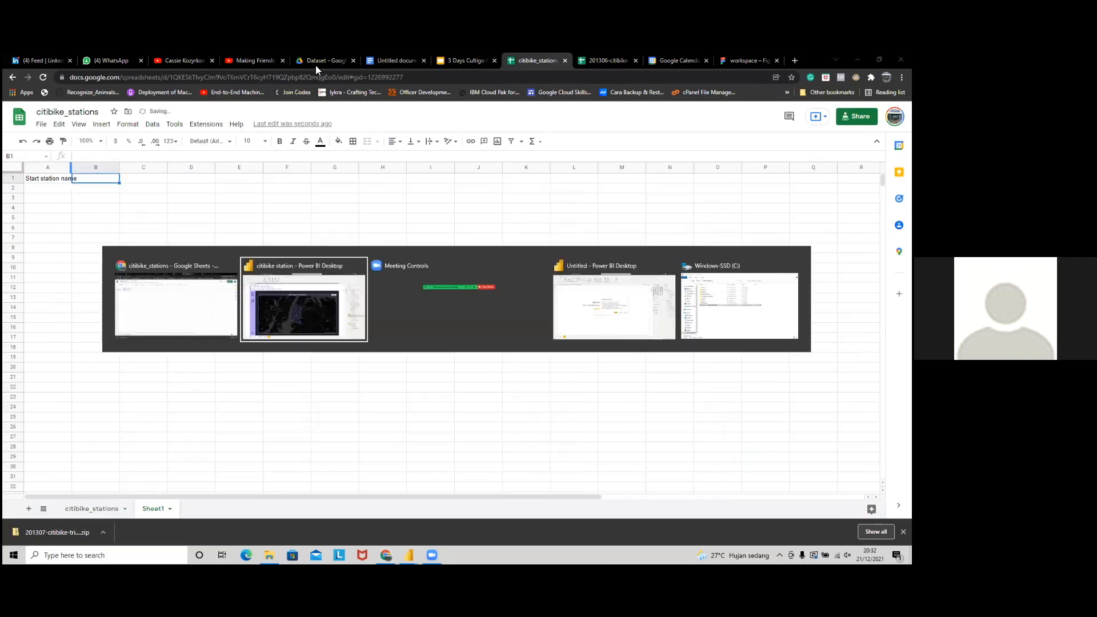
click(392, 61)
drag(514, 60, 442, 60)
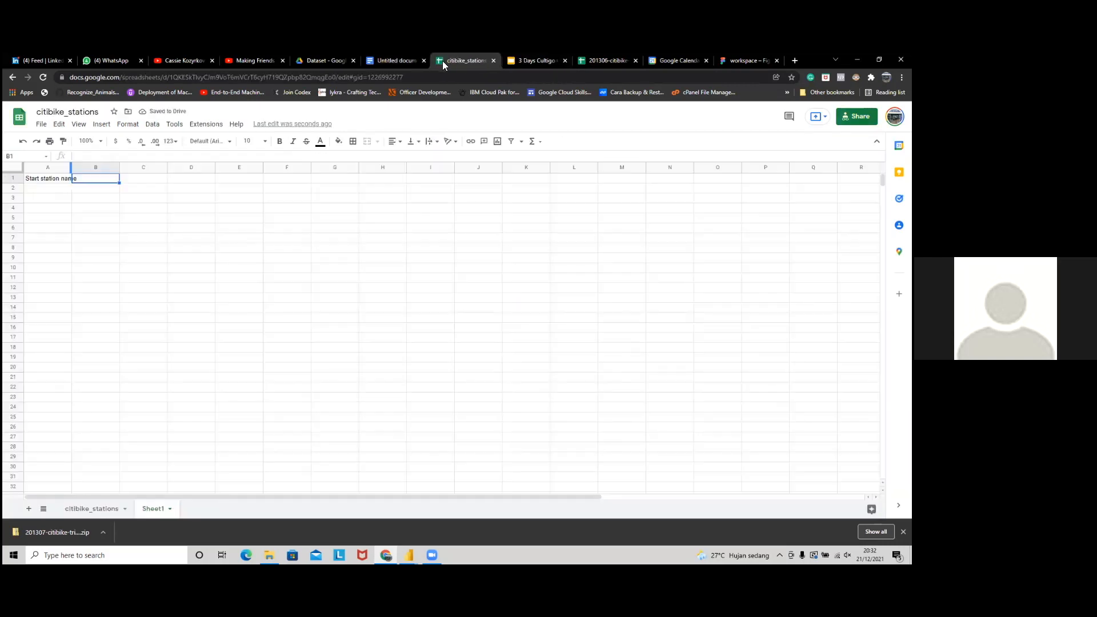
click(398, 61)
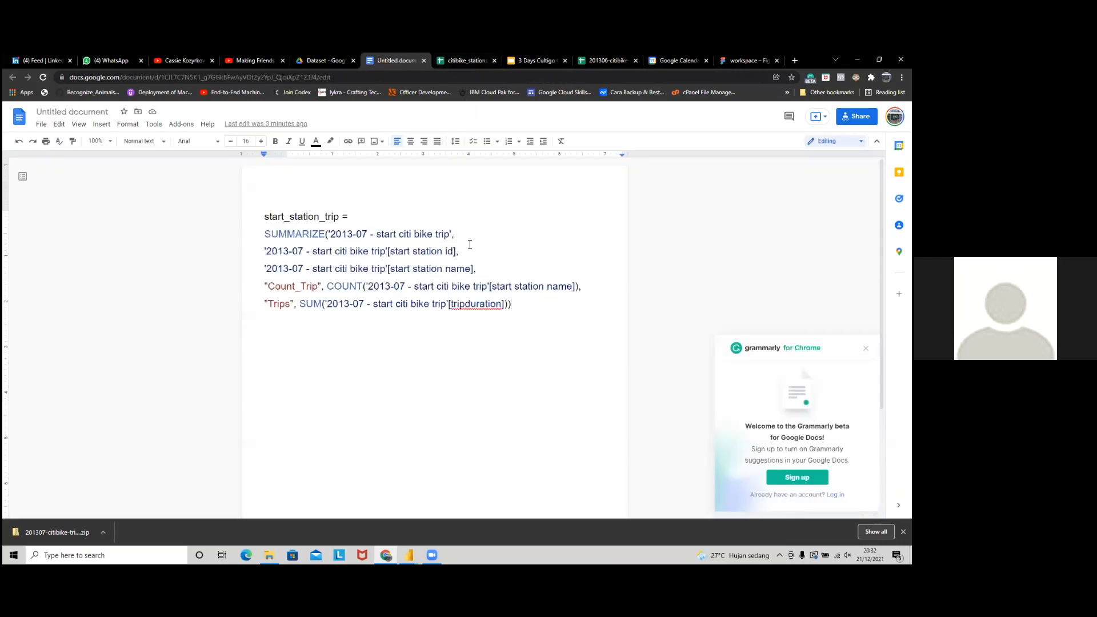
click(448, 61)
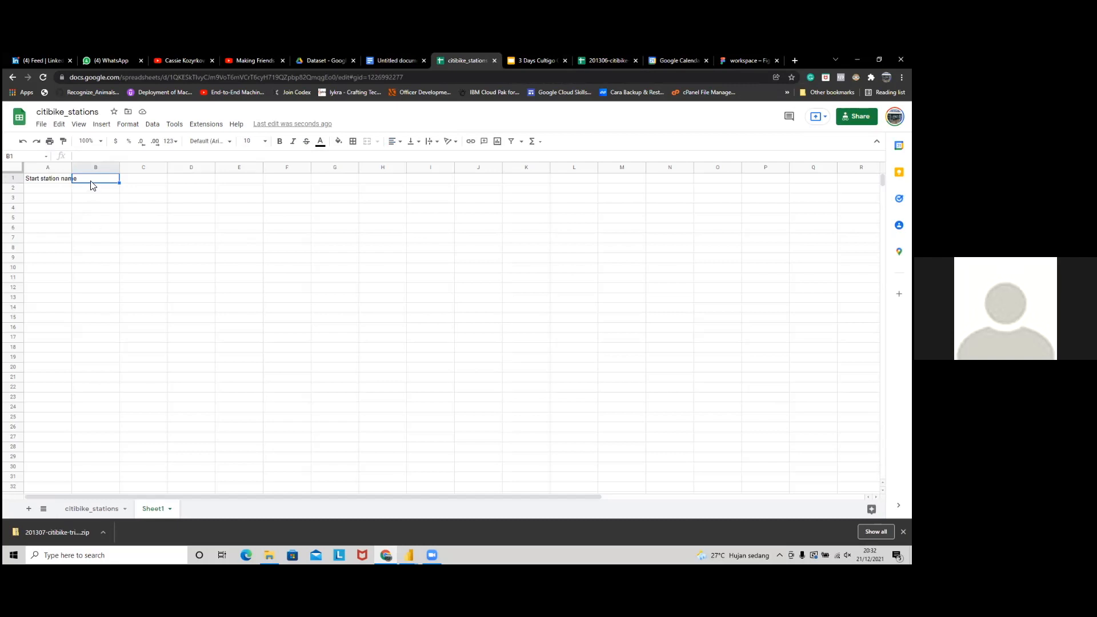
text(start_station_id)
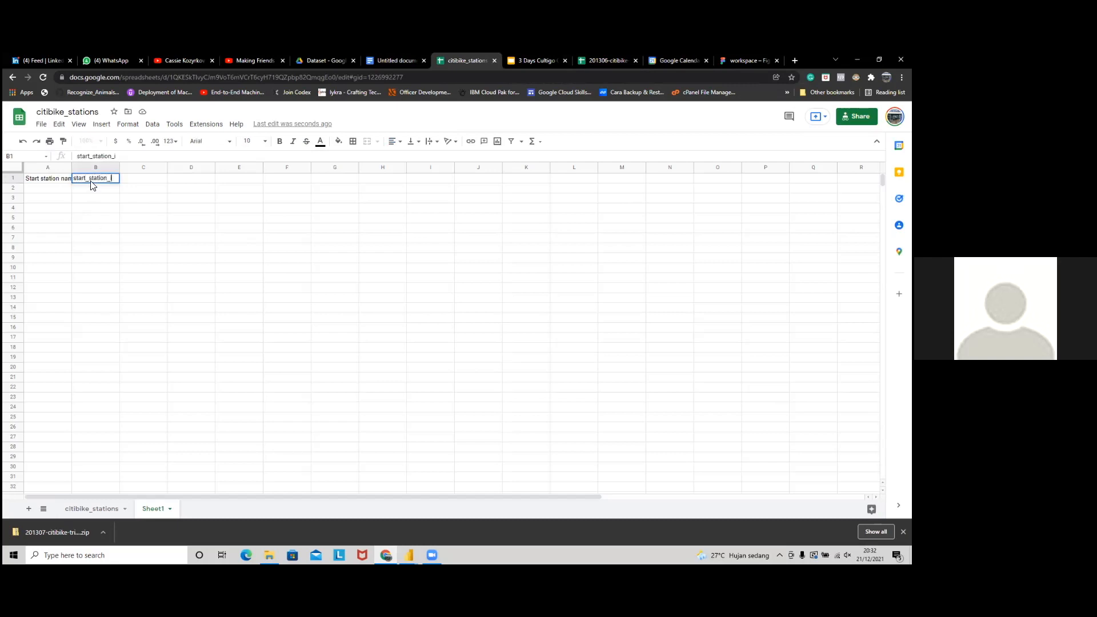
key(Tab)
Step: Copy the A1 header to C1, enter 1–5 in C2:C6, and widen column A
click(394, 61)
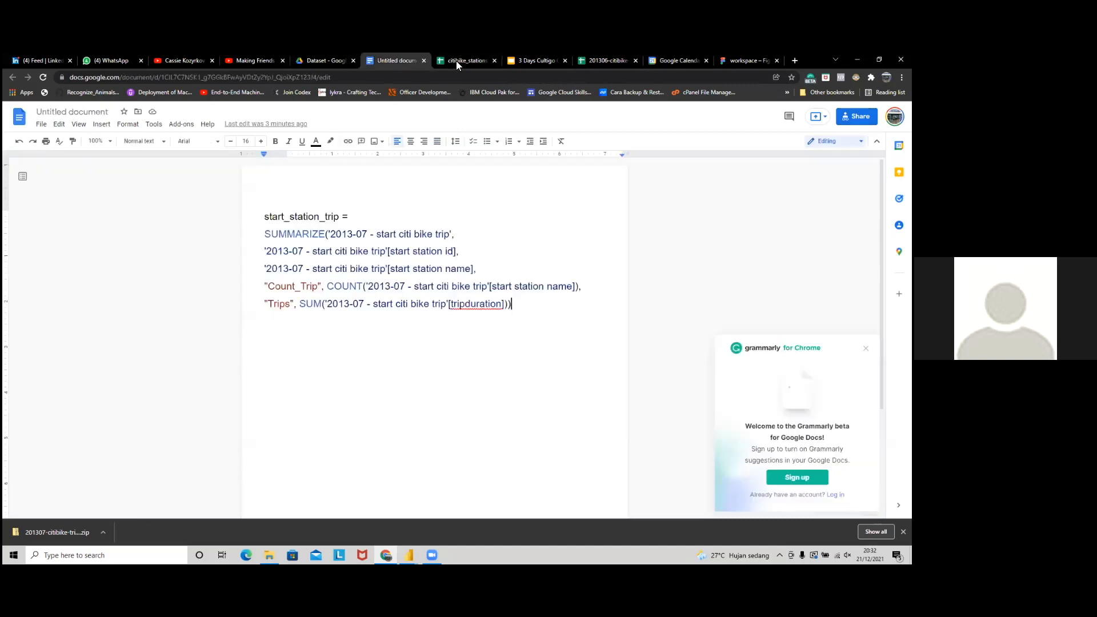
click(462, 60)
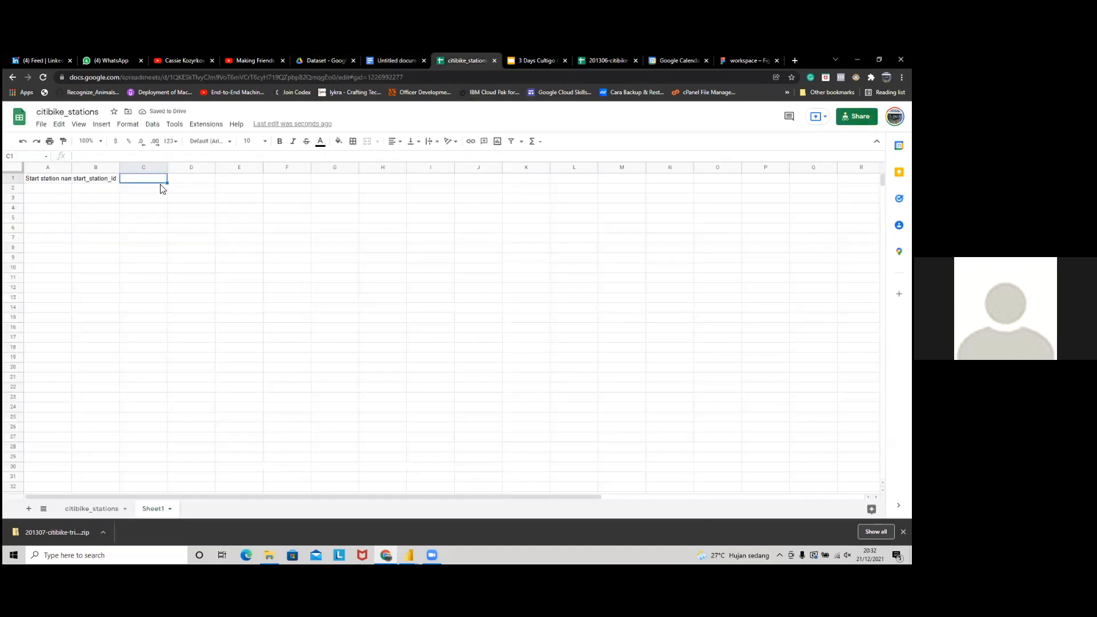
click(50, 179)
key(ctrl+c)
click(146, 179)
key(ctrl+v)
click(145, 189)
text(1)
key(Return)
text(2)
key(Return)
text(3)
key(Return)
text(4)
key(Return)
text(5)
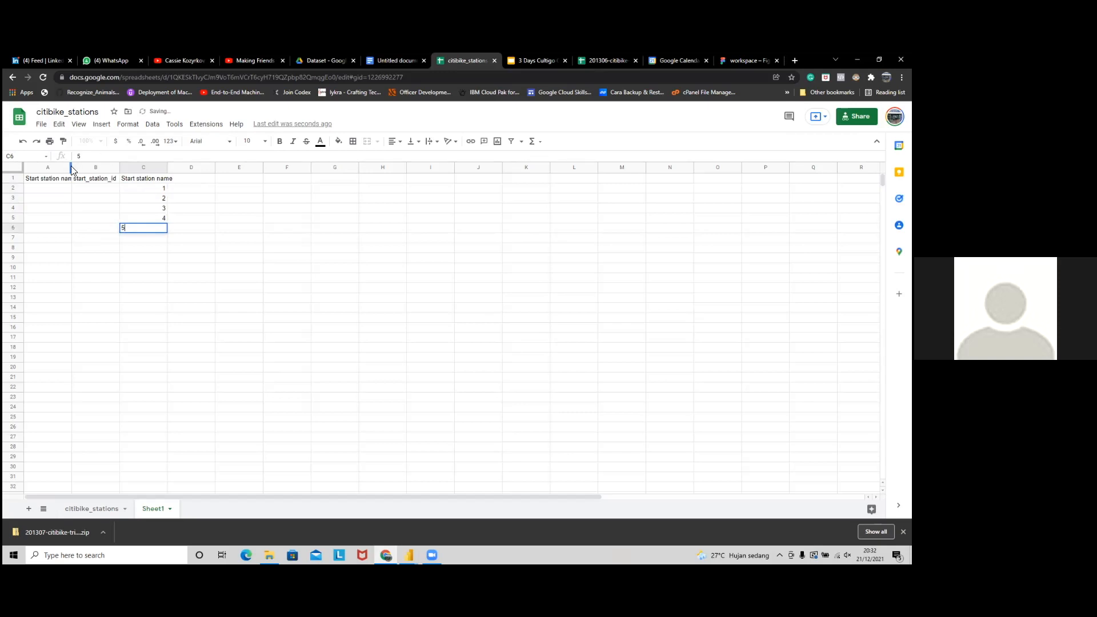
drag(71, 169, 86, 170)
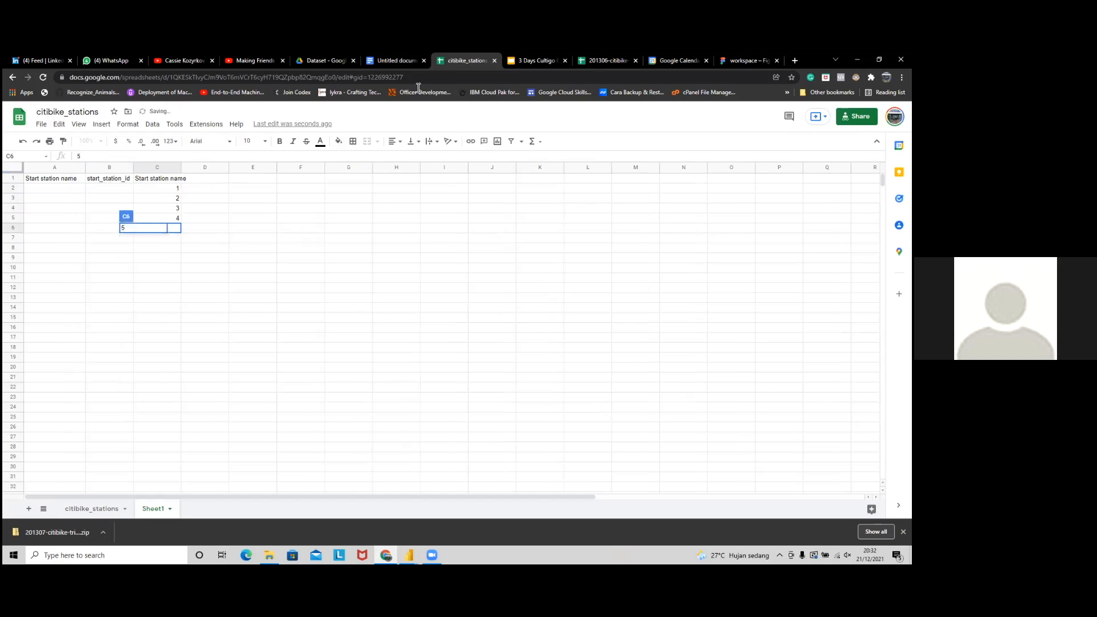
drag(608, 61, 511, 56)
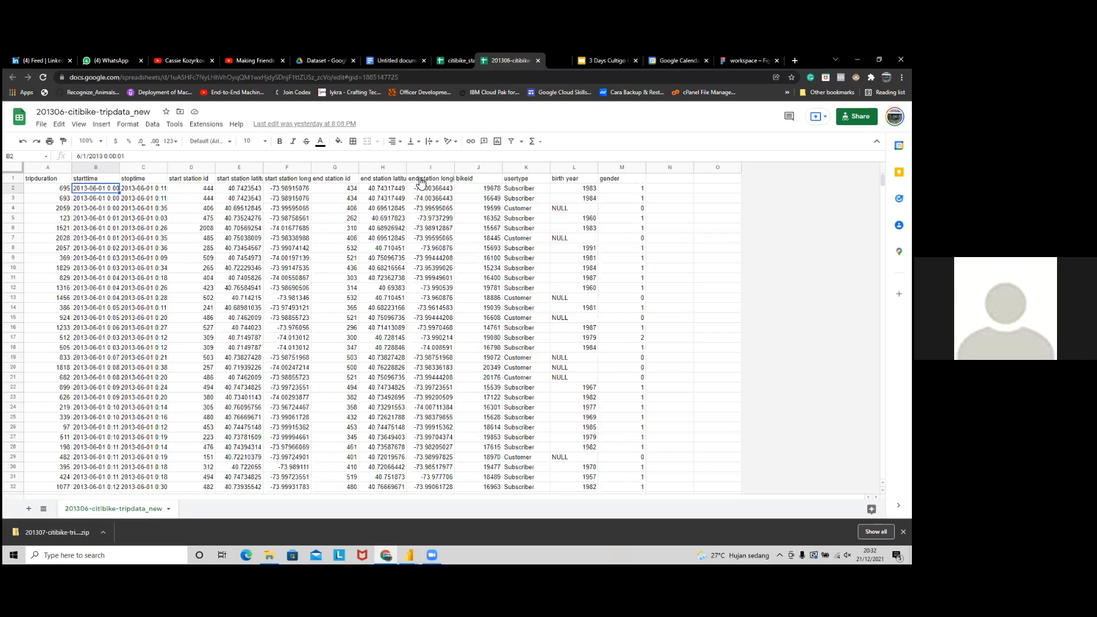
Step: Look up start station ids 444 and 309 in the trip data spreadsheet
drag(192, 187, 180, 269)
key(ctrl+c)
click(457, 59)
click(78, 192)
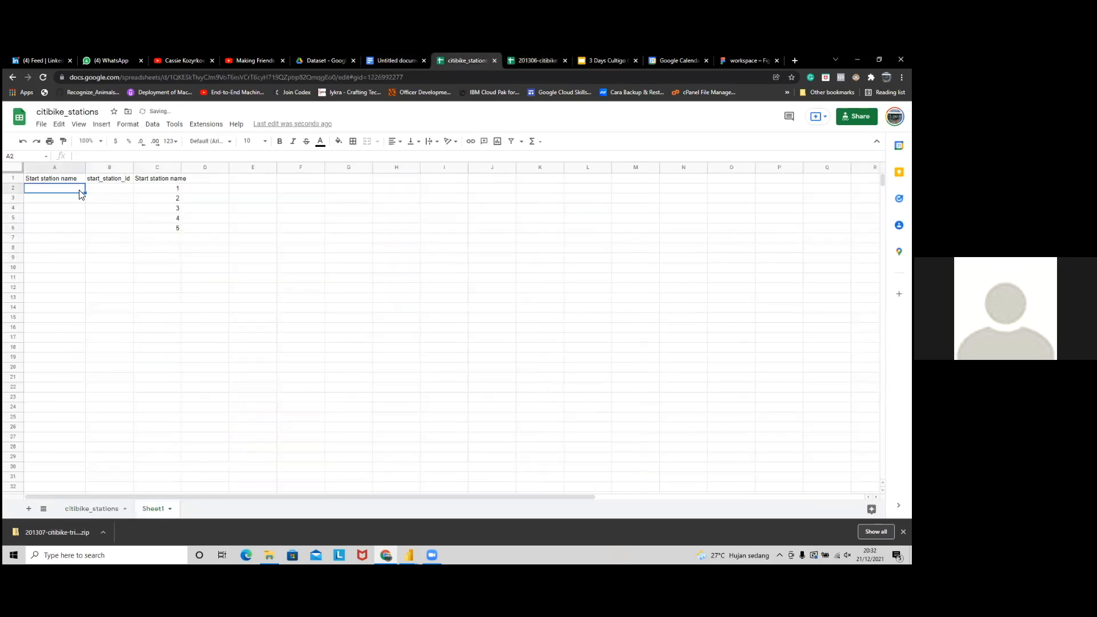
click(534, 60)
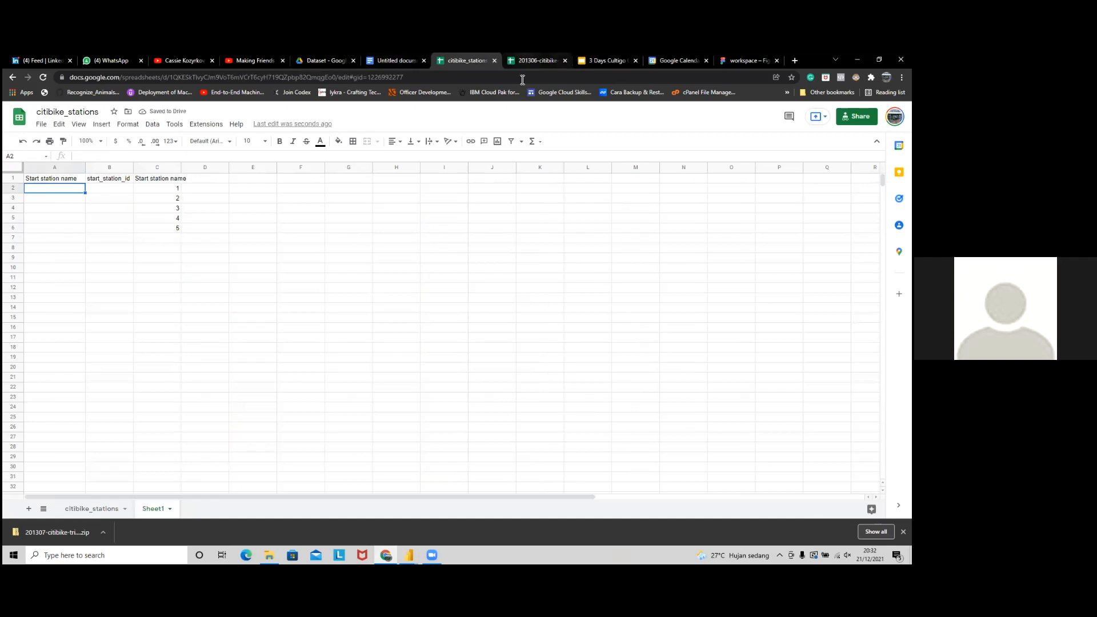
click(335, 190)
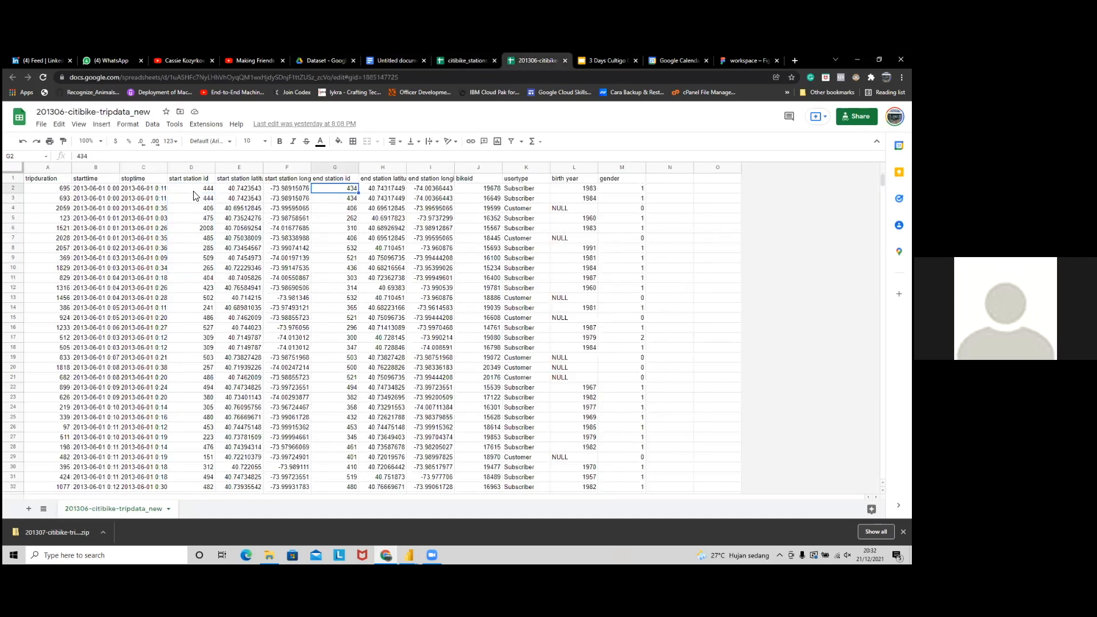
click(197, 188)
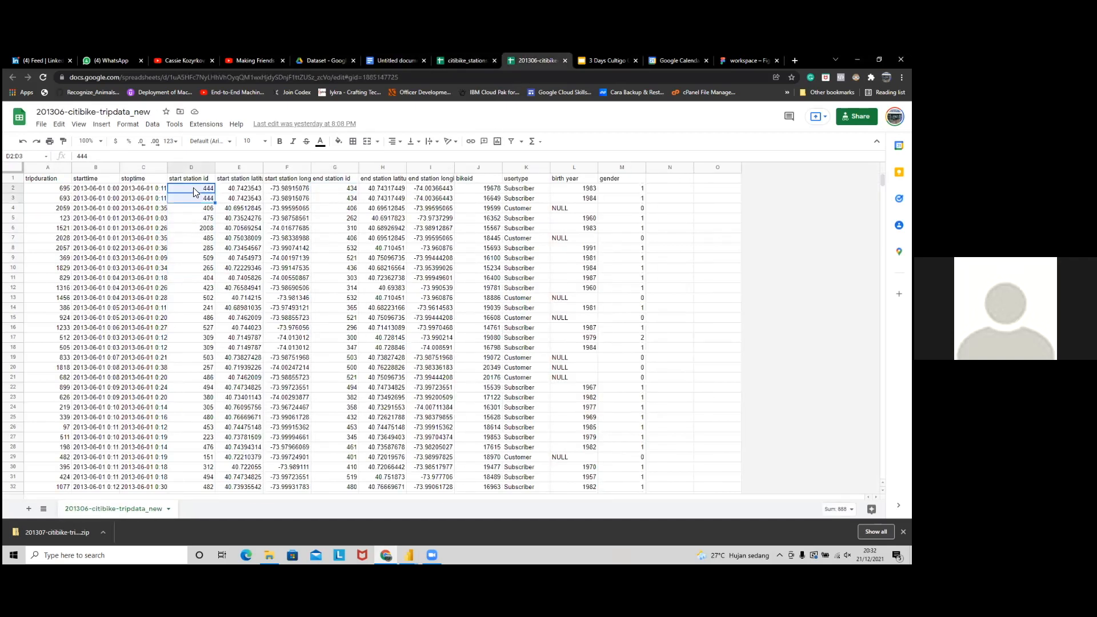
shift+click(197, 198)
drag(206, 338, 207, 347)
click(464, 61)
Step: Enter id 444 with count 2 in row 2 and clear the numbers in C3:C6
text(444)
key(Tab)
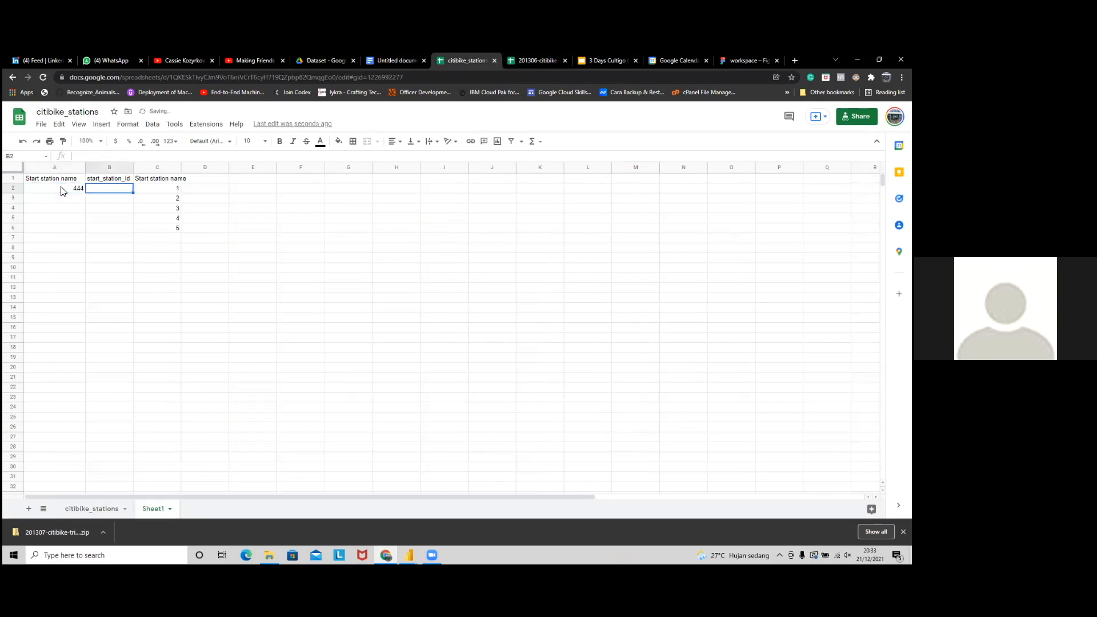
key(Right)
text(2)
key(Left)
key(Right)
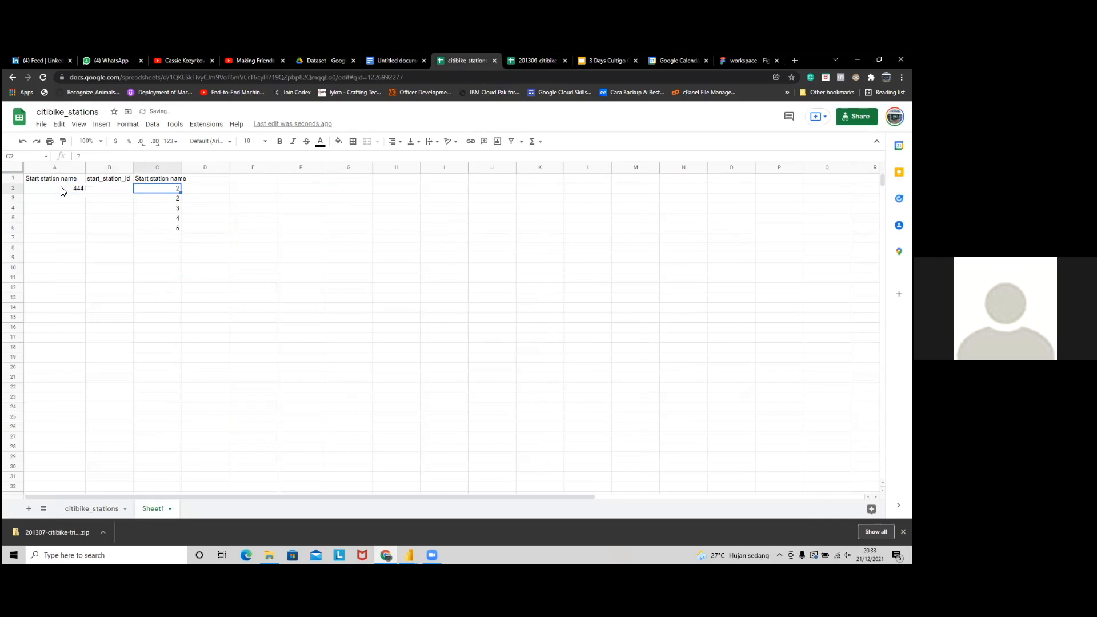
key(Down)
key(shift+Down)
key(shift+Down)
key(shift+Down)
key(shift+Down)
key(shift+Up)
key(Delete)
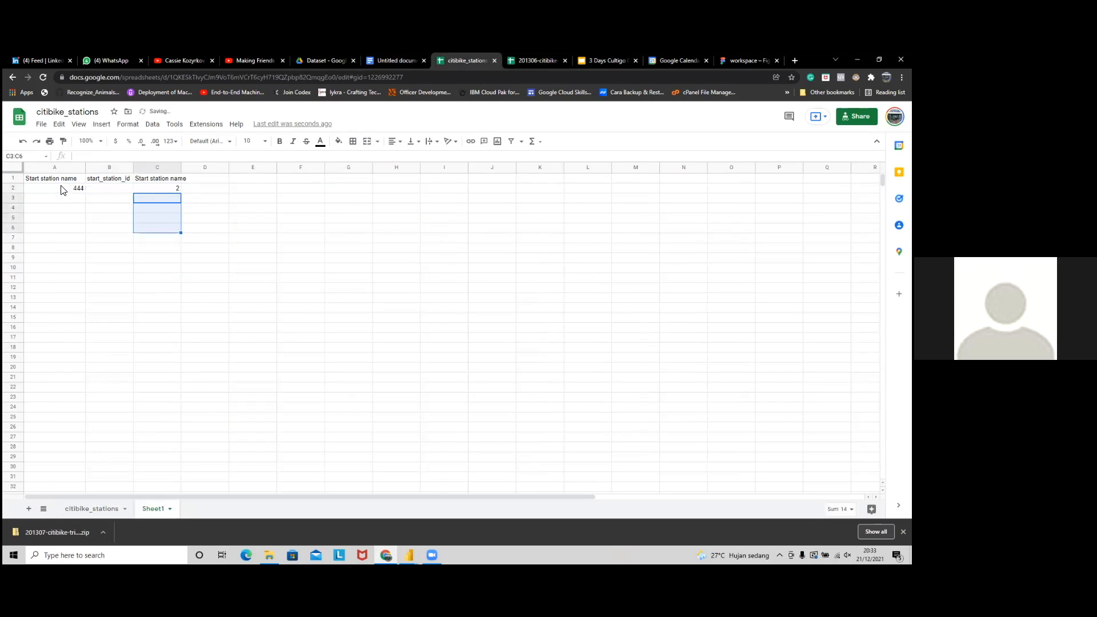
key(Up)
key(Left)
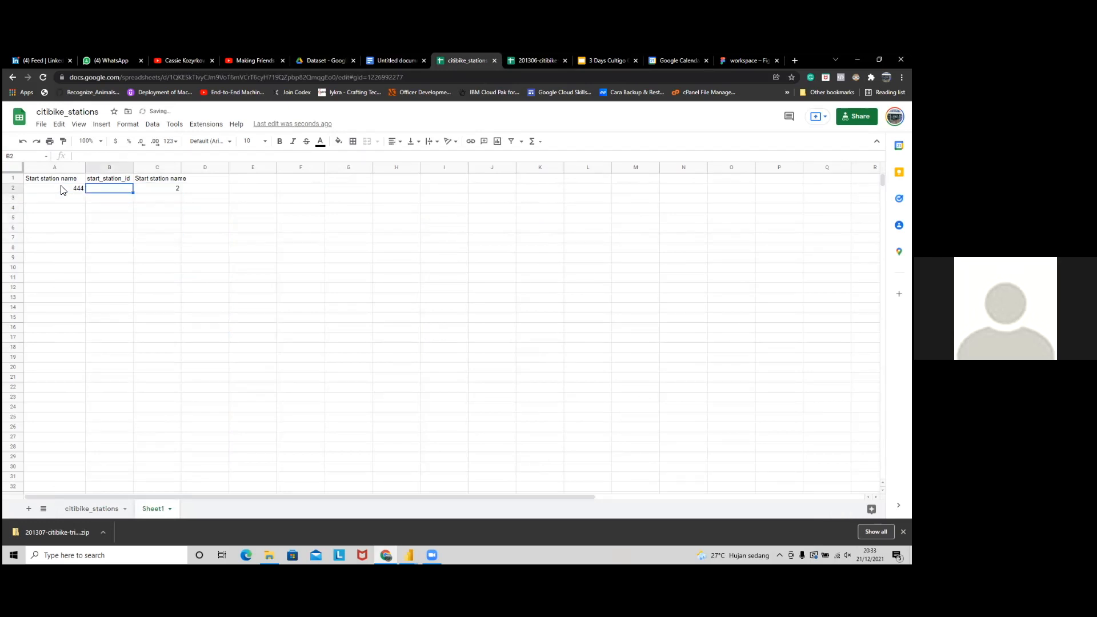
key(Return)
Step: Name the first station 'nama station 1', add id 309 with count 2, and copy the name to A3
click(63, 189)
text(nama sta)
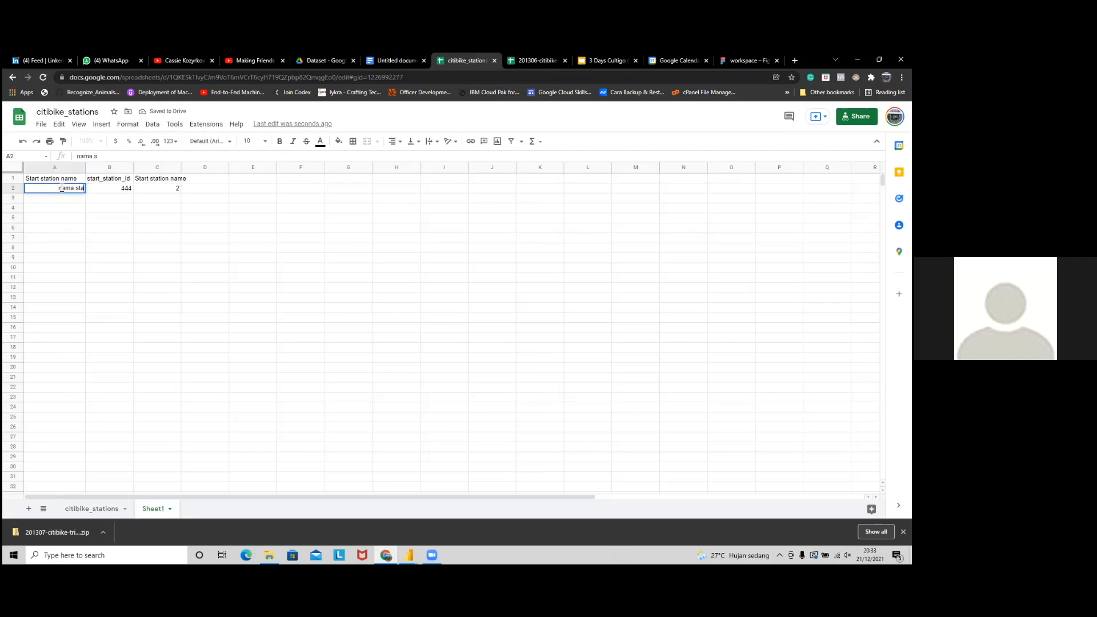
text(tion 1)
key(Return)
key(Tab)
text(309)
key(Right)
text(2)
key(Left)
key(Left)
key(Up)
key(ctrl+c)
key(Down)
key(ctrl+v)
Step: Add a row with id 1001 and count 10, filling the station names down to row 4
click(129, 158)
click(137, 205)
click(131, 211)
text(1001)
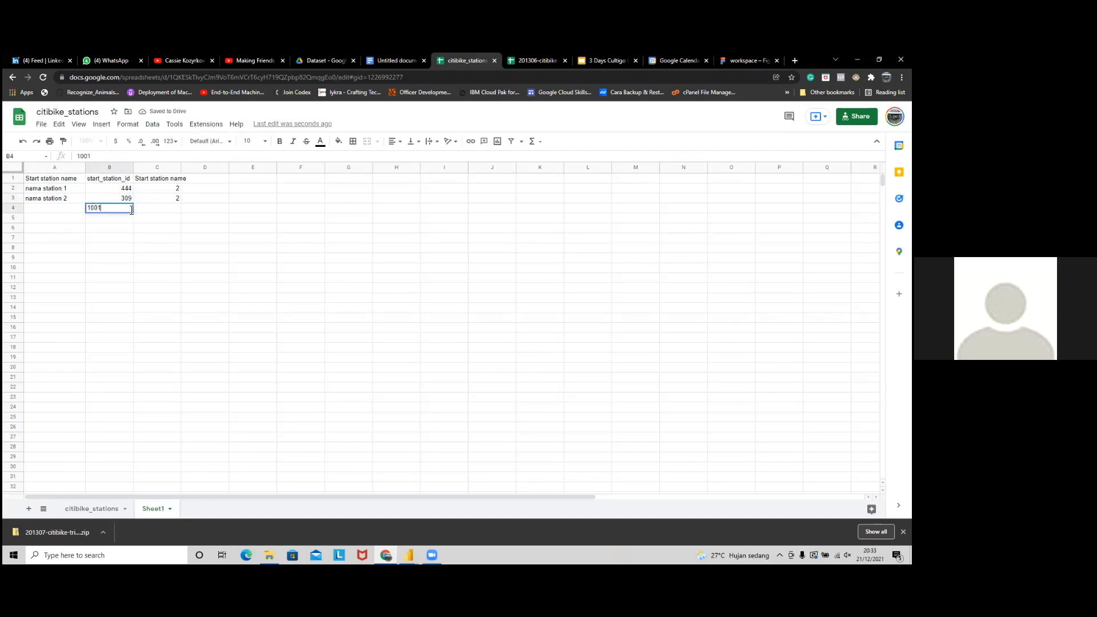
key(Tab)
text(10)
key(Return)
click(66, 201)
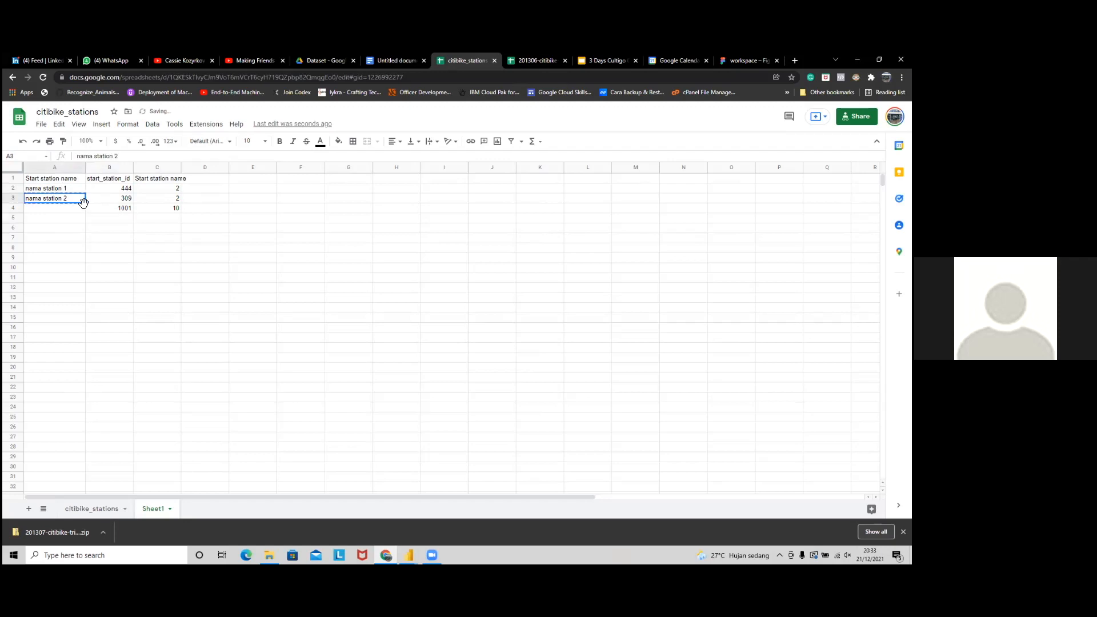
drag(79, 191, 176, 210)
Step: Inspect the start station columns in the 201306-citibike-tripdata_new spreadsheet, then return to Power BI
click(539, 55)
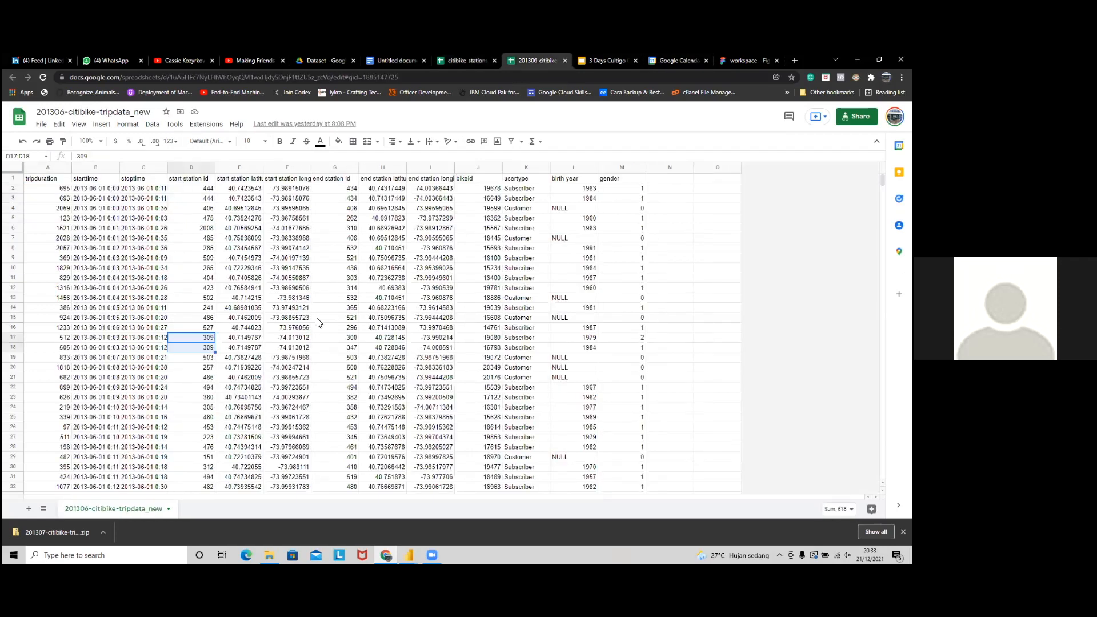
drag(191, 179, 311, 350)
click(433, 269)
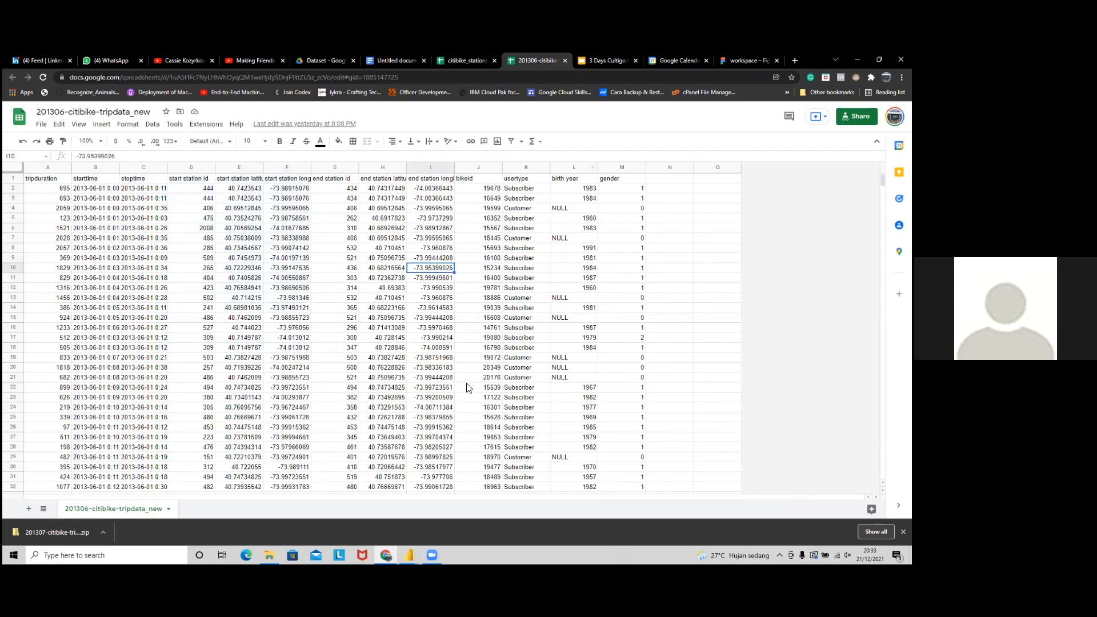
key(alt+Tab)
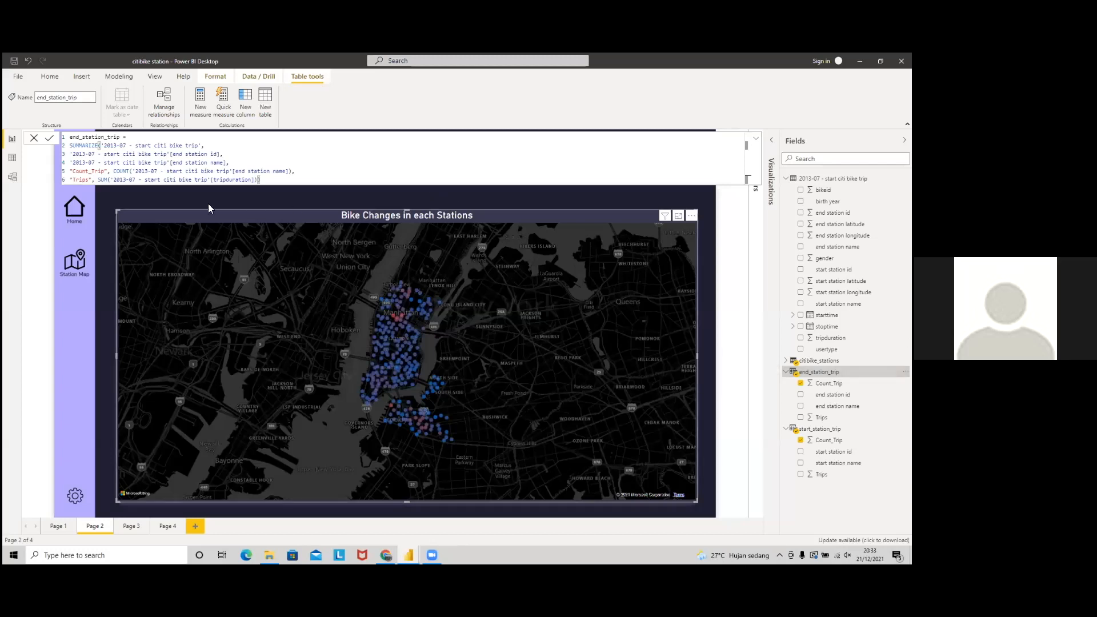
Step: In Data view, inspect the start_station_trip table's station name, Count_Trip and Trips columns
click(13, 159)
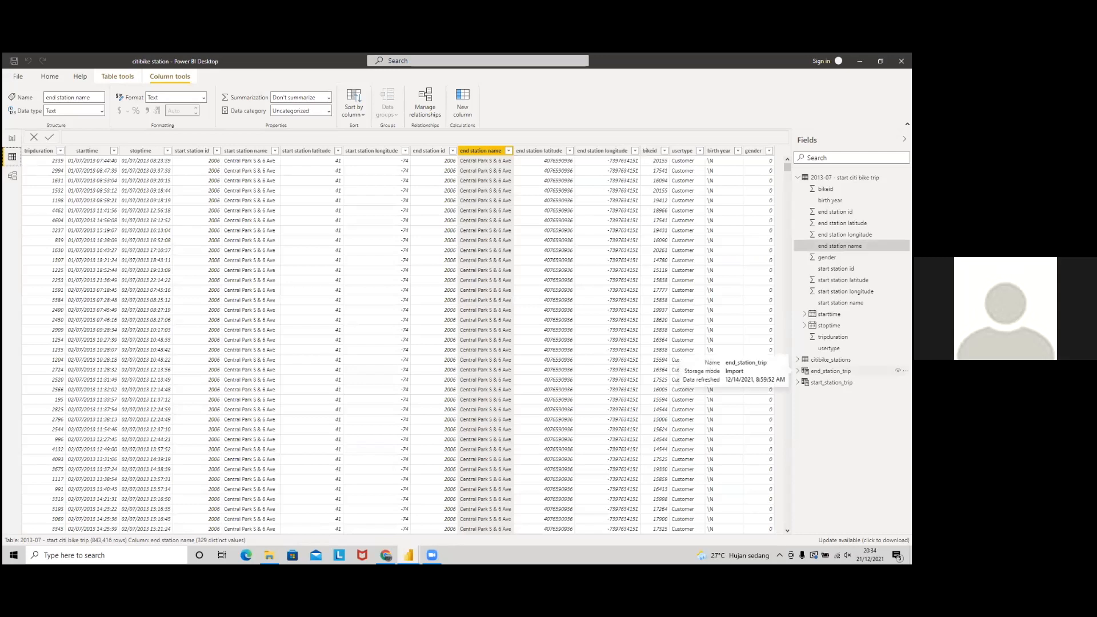
click(832, 382)
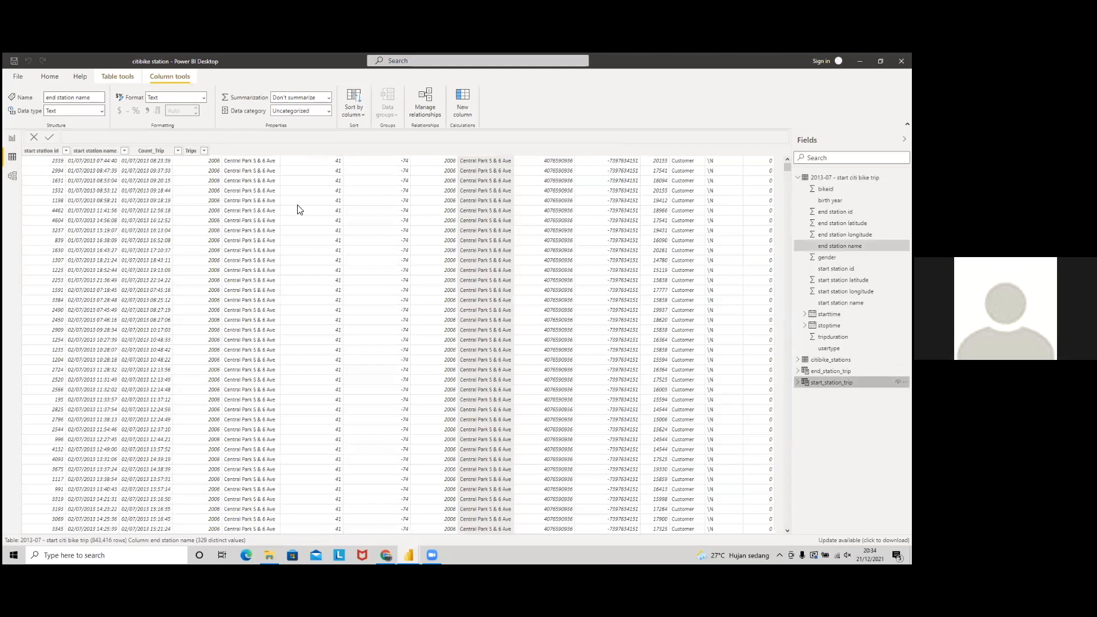
scroll(178, 263, down, 5)
scroll(177, 263, down, 4)
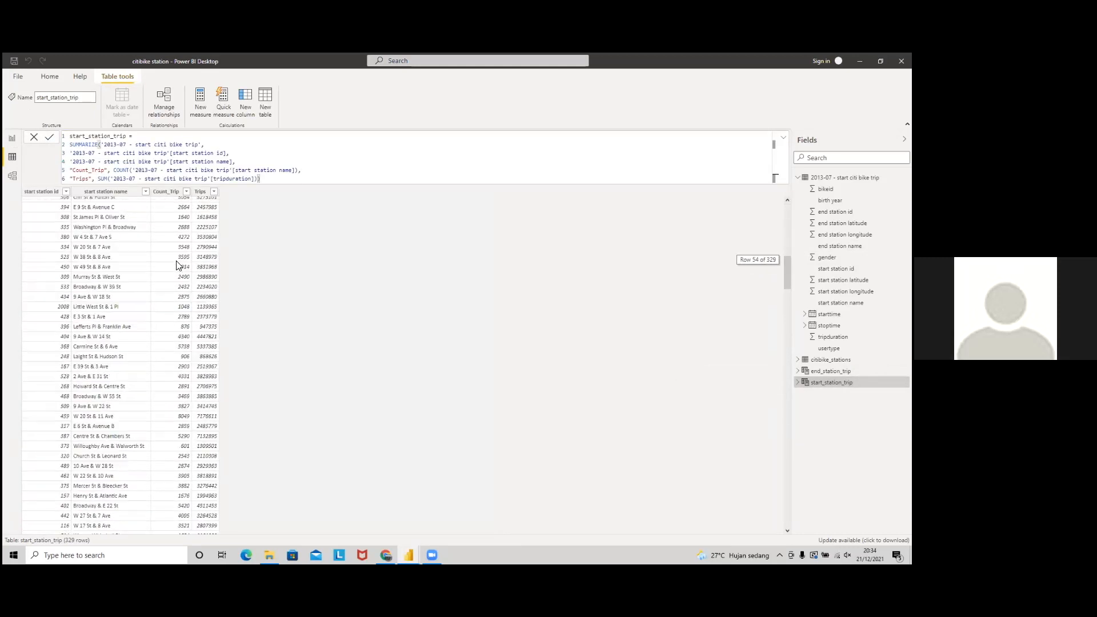
scroll(112, 211, up, 10)
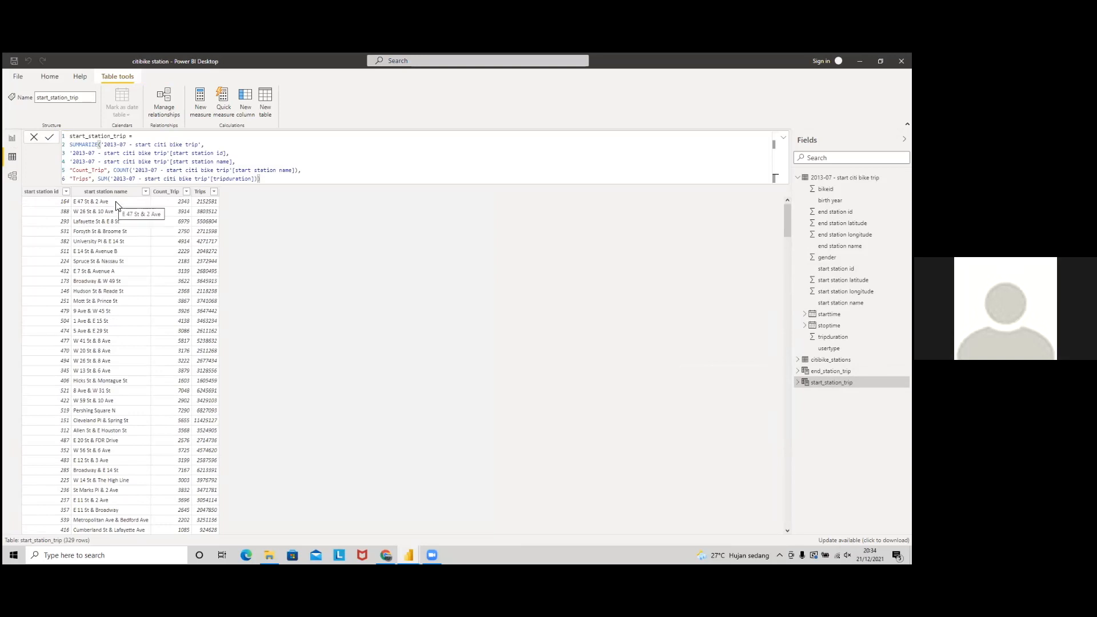
click(110, 210)
click(184, 209)
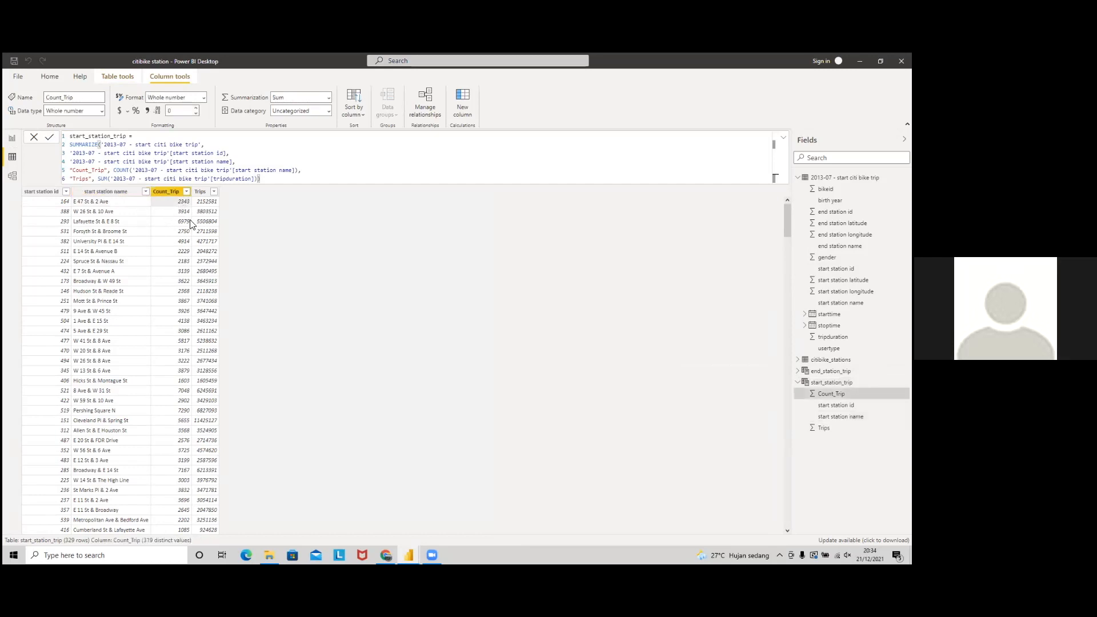
click(204, 218)
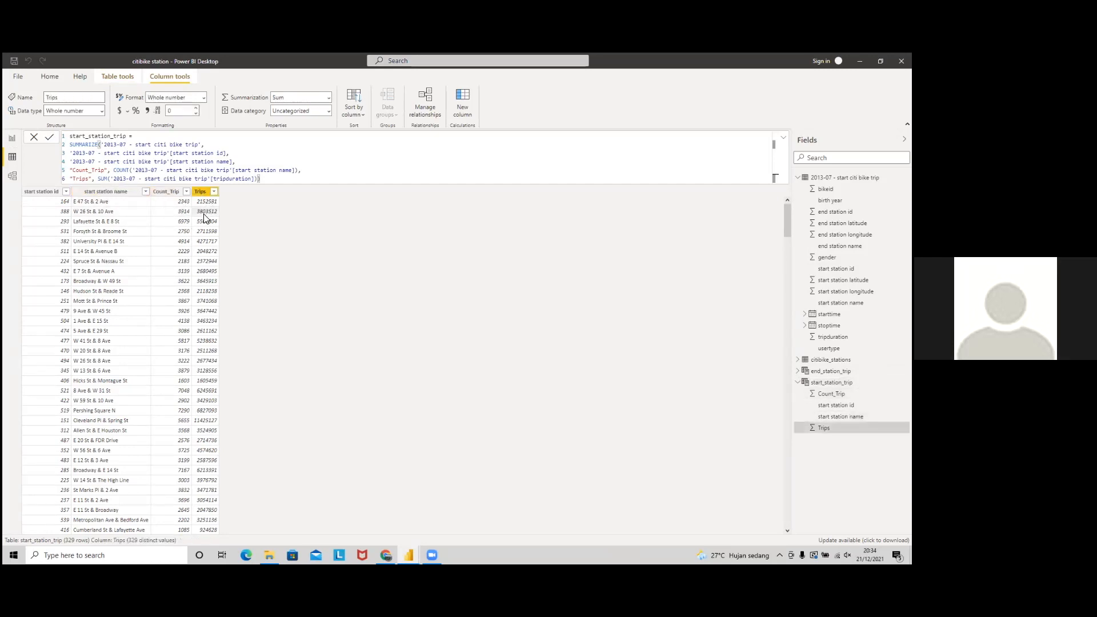
Step: Show the end_station_trip table and select most of its DAX formula, then switch windows
click(831, 371)
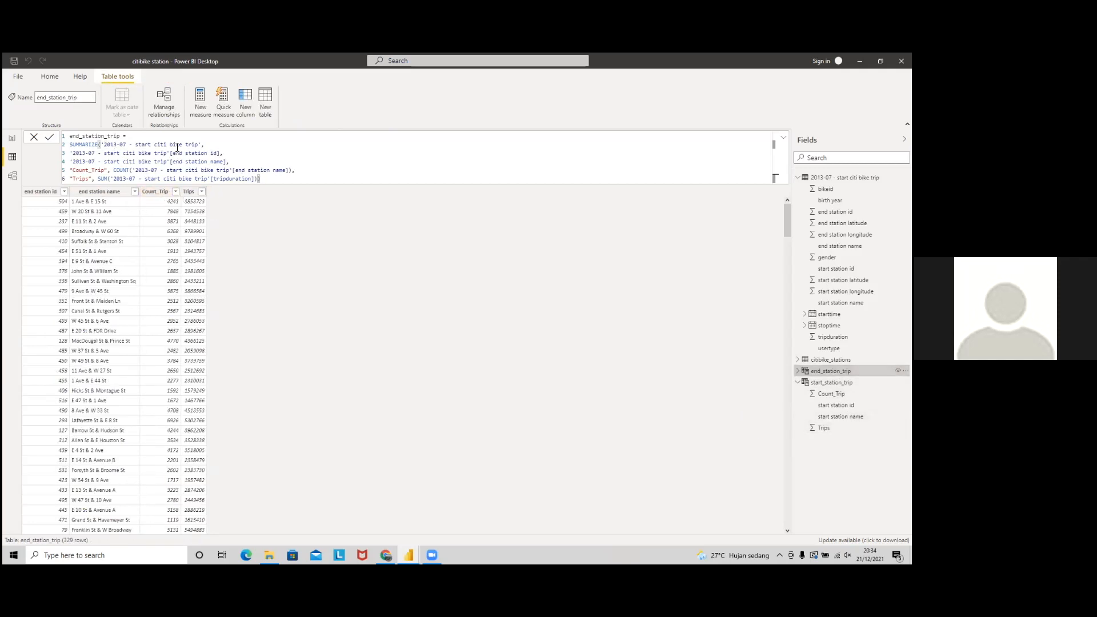
drag(220, 154, 214, 179)
click(338, 313)
drag(311, 178, 69, 136)
key(alt+Tab)
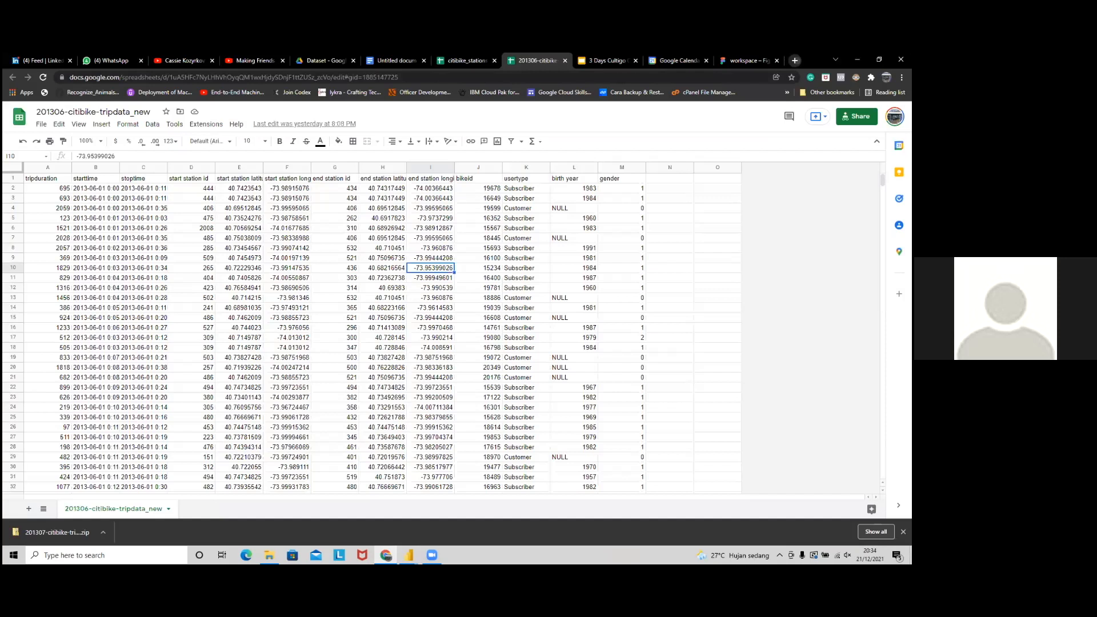
Step: Search Google for 'power bi dax' in a new tab, then return to the end_station_trip formula
click(795, 60)
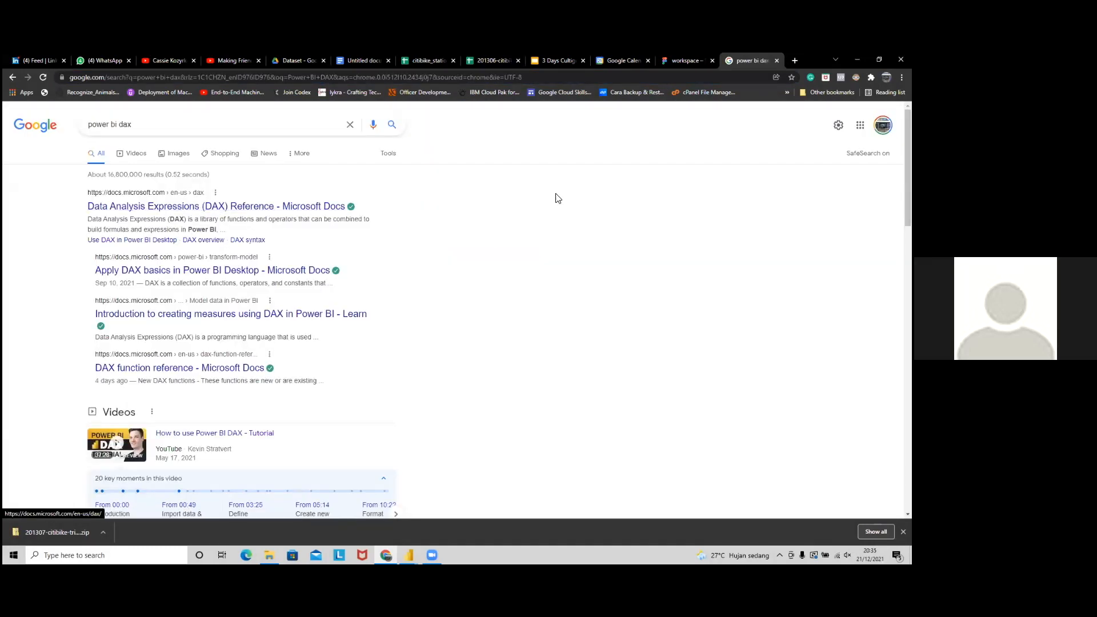
key(alt+Tab)
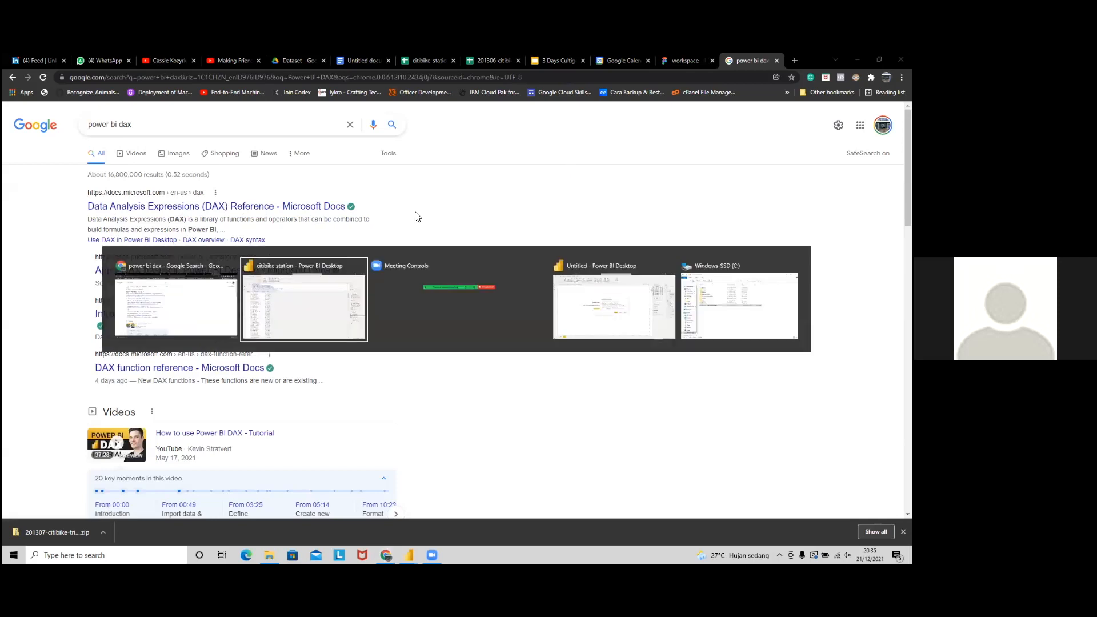
click(297, 179)
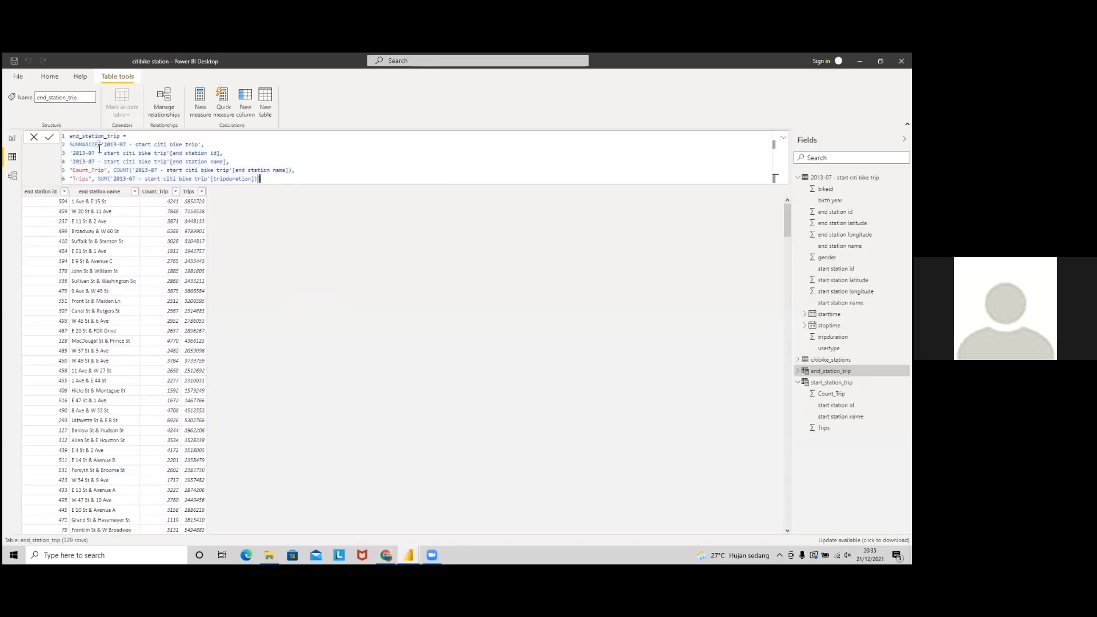
Step: Recommit the end_station_trip SUMMARIZE formula, then go back to the Page 2 bike changes map
shift+click(65, 146)
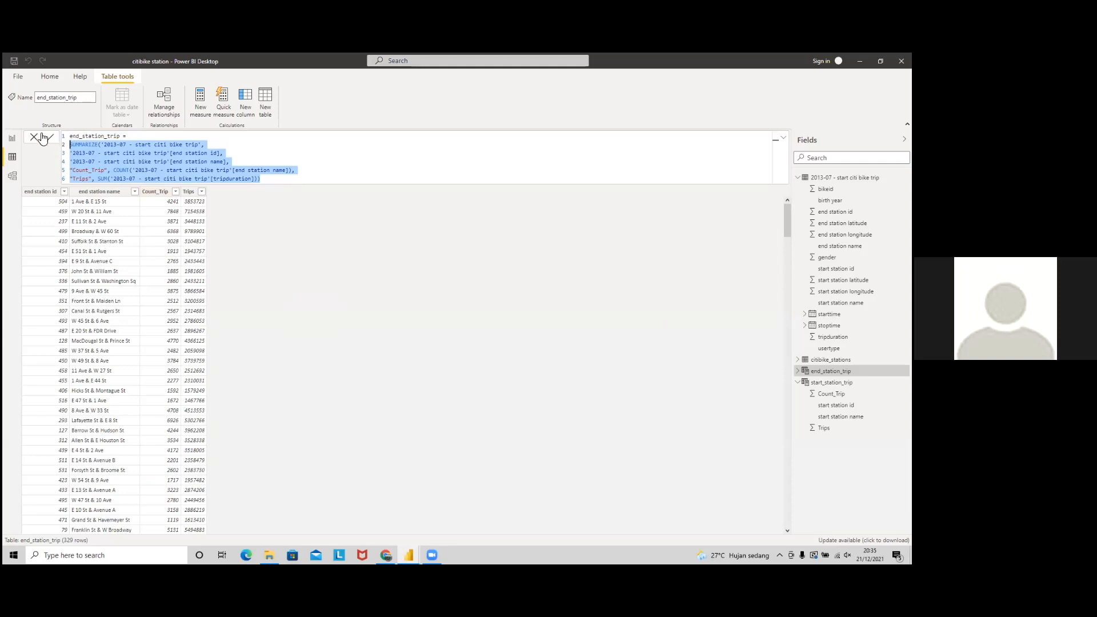
click(49, 138)
click(57, 78)
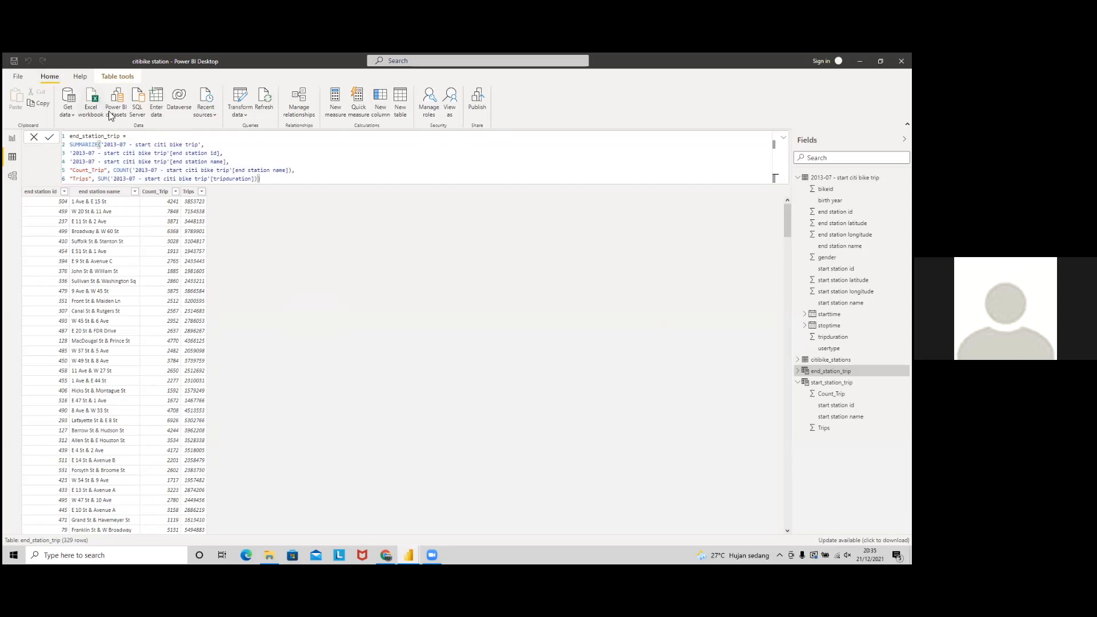
click(306, 180)
click(32, 138)
click(10, 141)
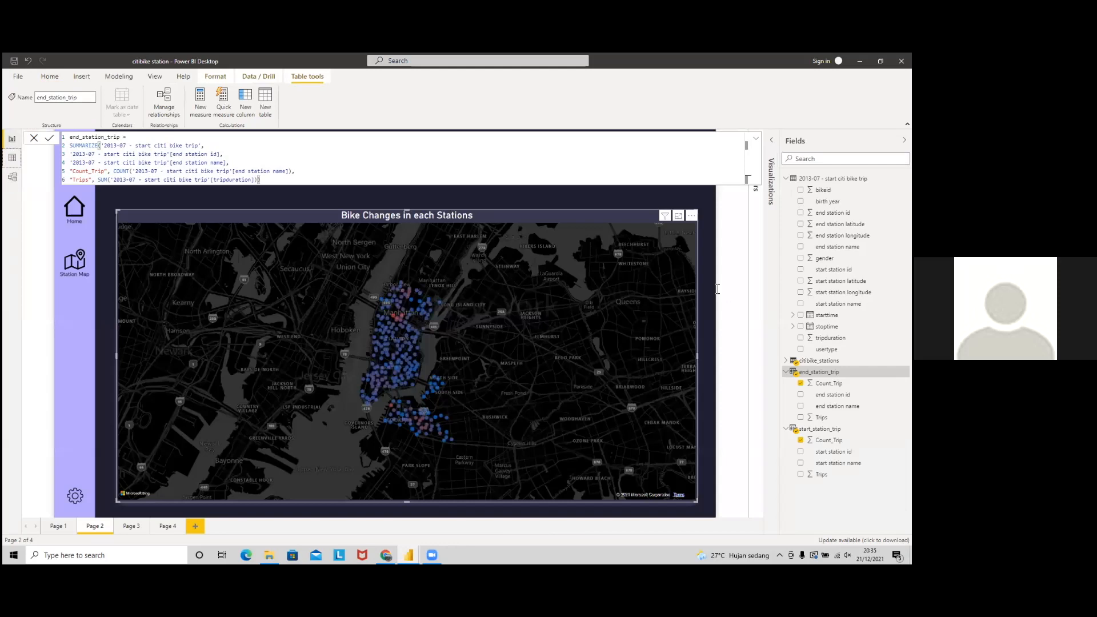
click(514, 189)
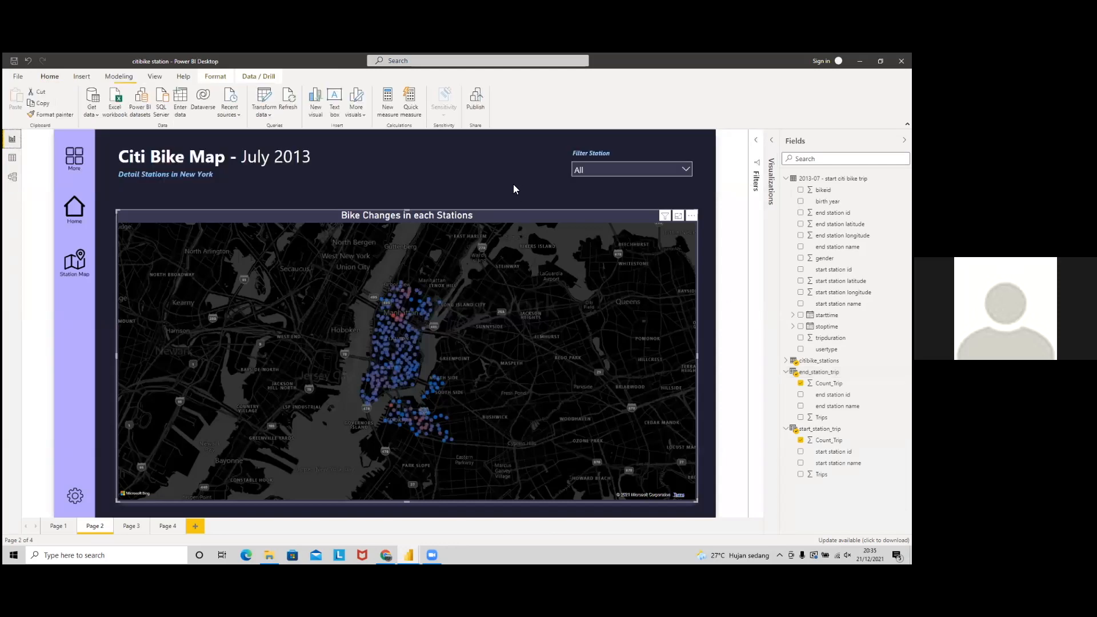
Step: In the model diagram, inspect start station id in start_station_trip and station_id in citibike_stations
click(12, 176)
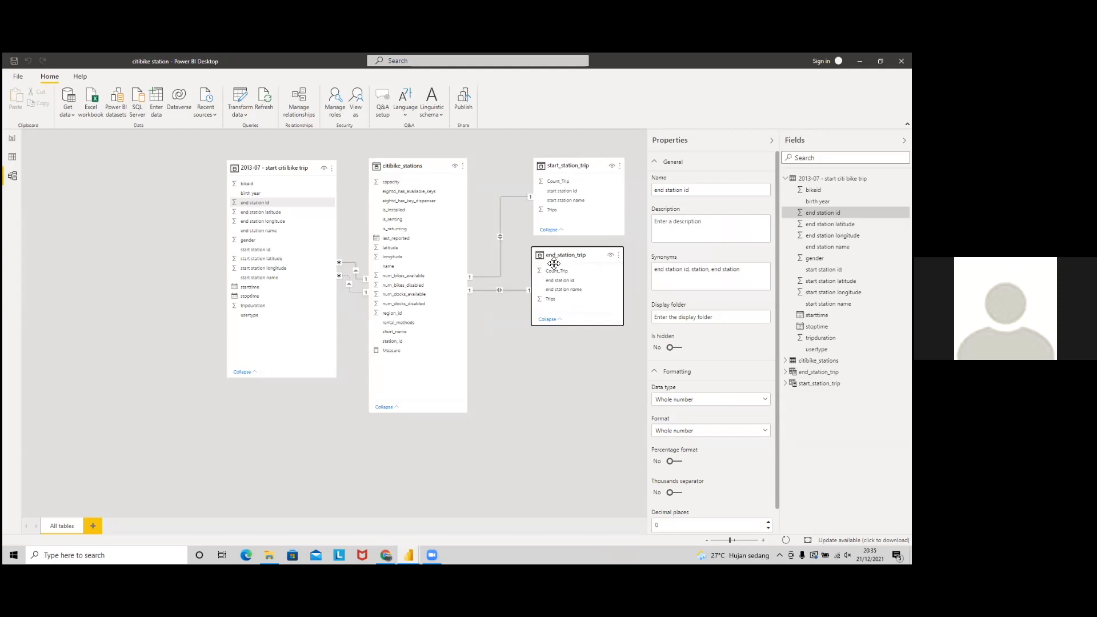
click(511, 339)
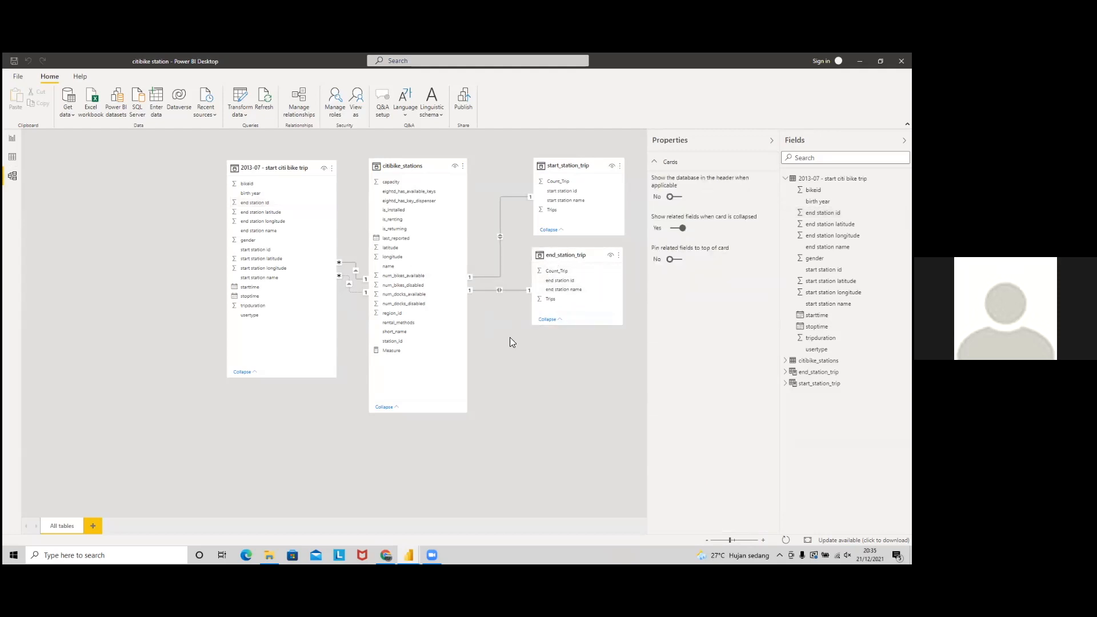
click(571, 194)
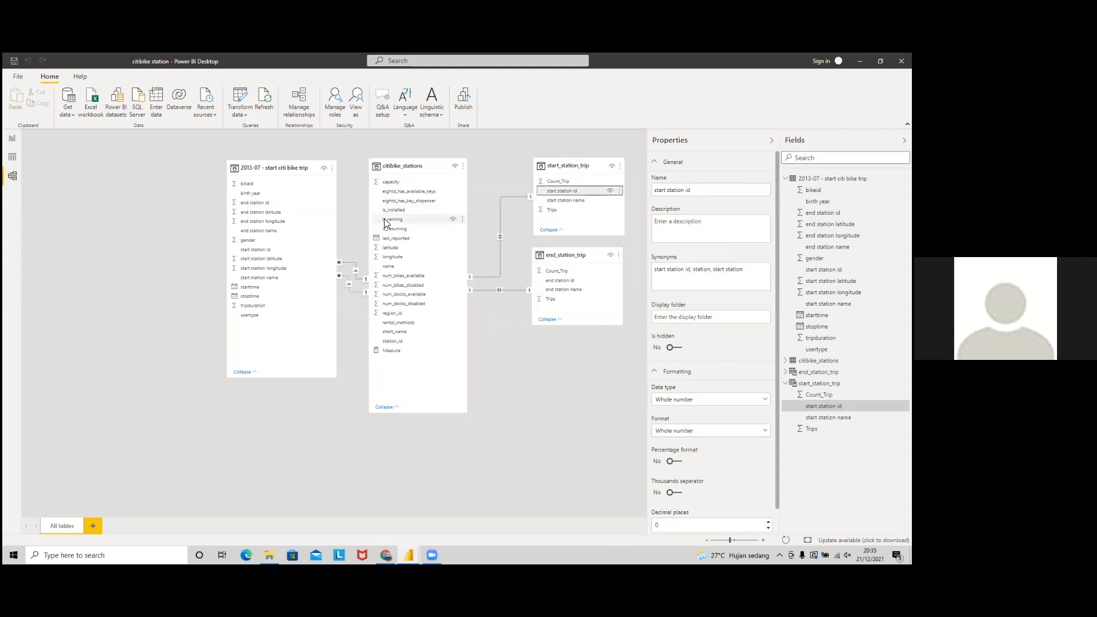
click(412, 344)
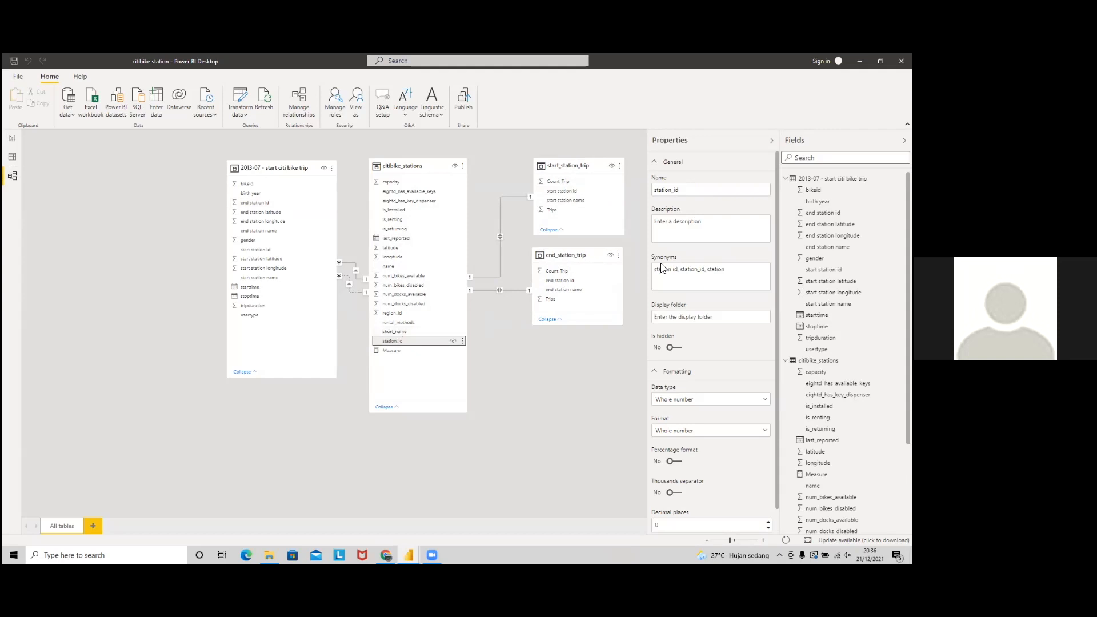
Step: Check the start_station_trip relationship details in the model diagram
click(568, 192)
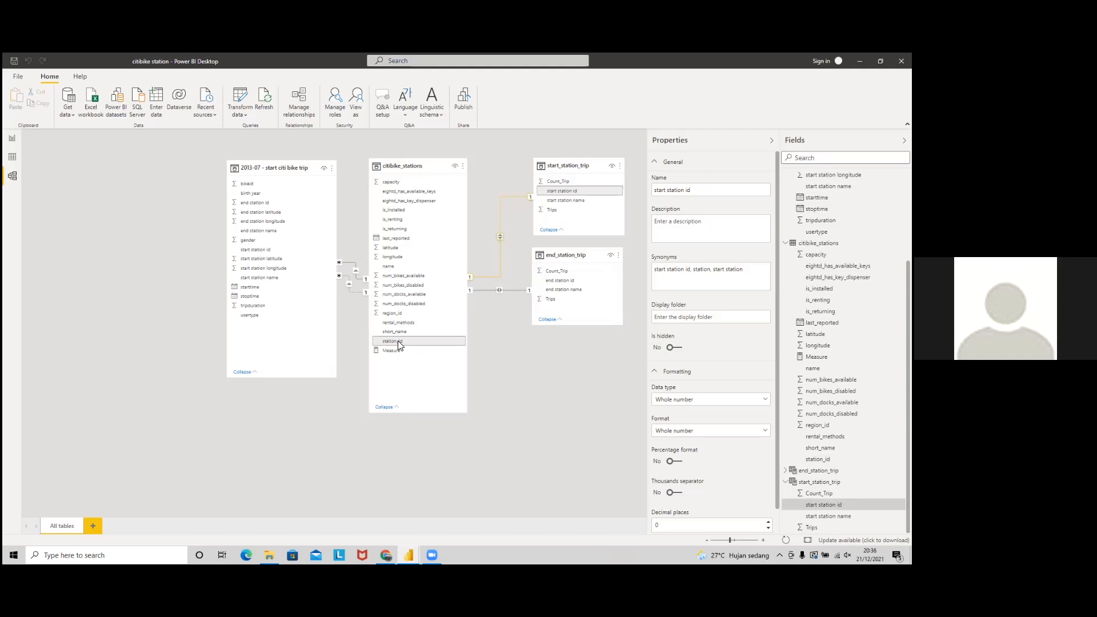
click(627, 167)
click(510, 290)
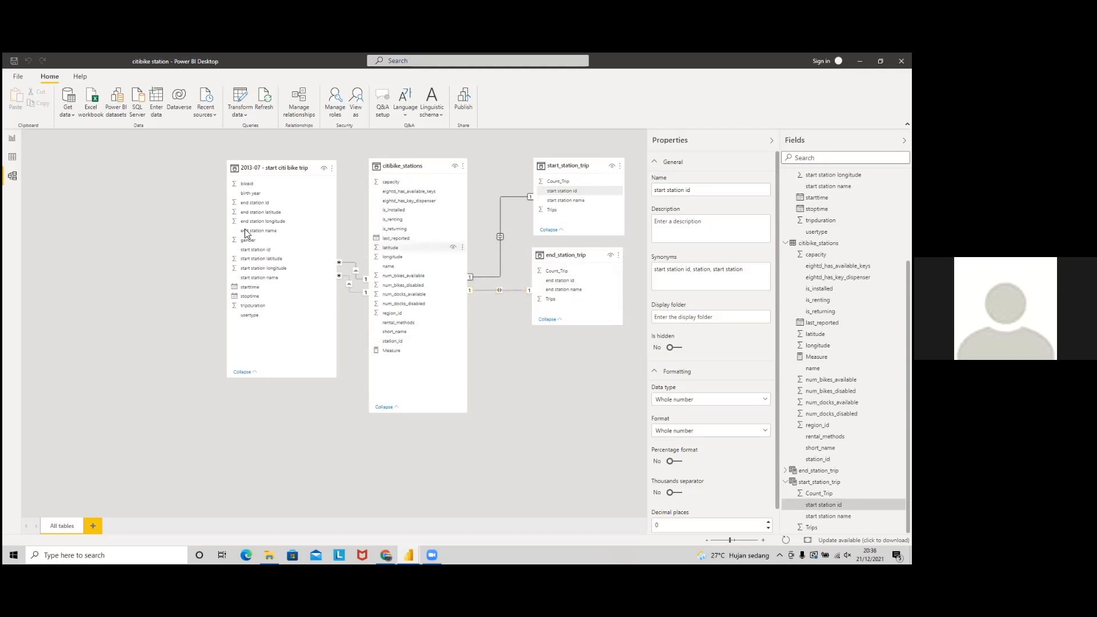
Step: Insert a Map visual on Page 4 and stretch it to fill the canvas
click(13, 142)
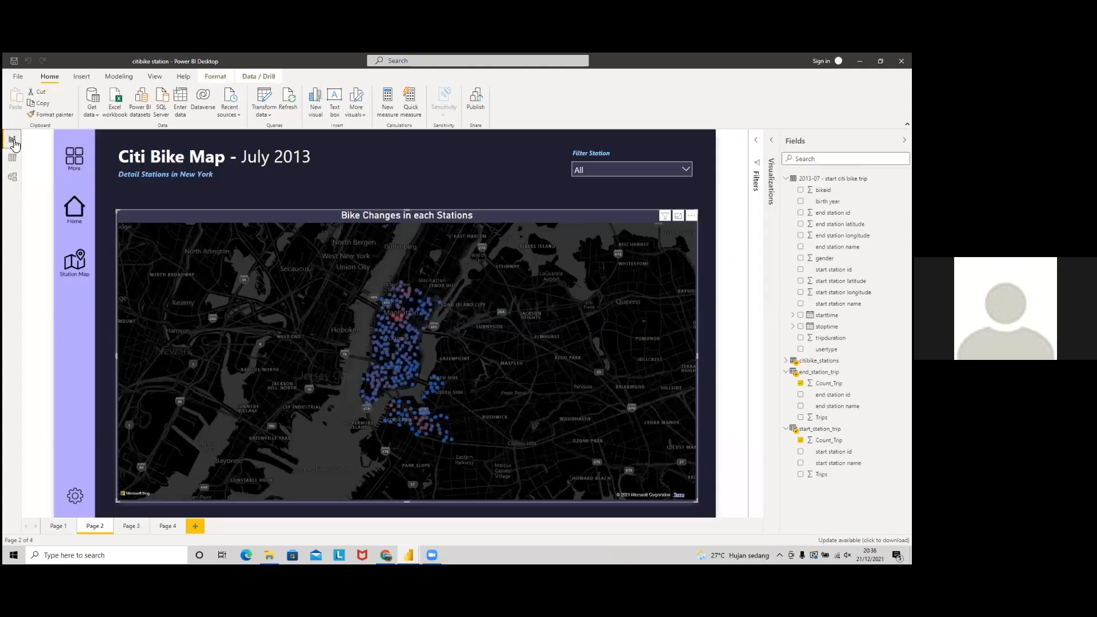
click(166, 525)
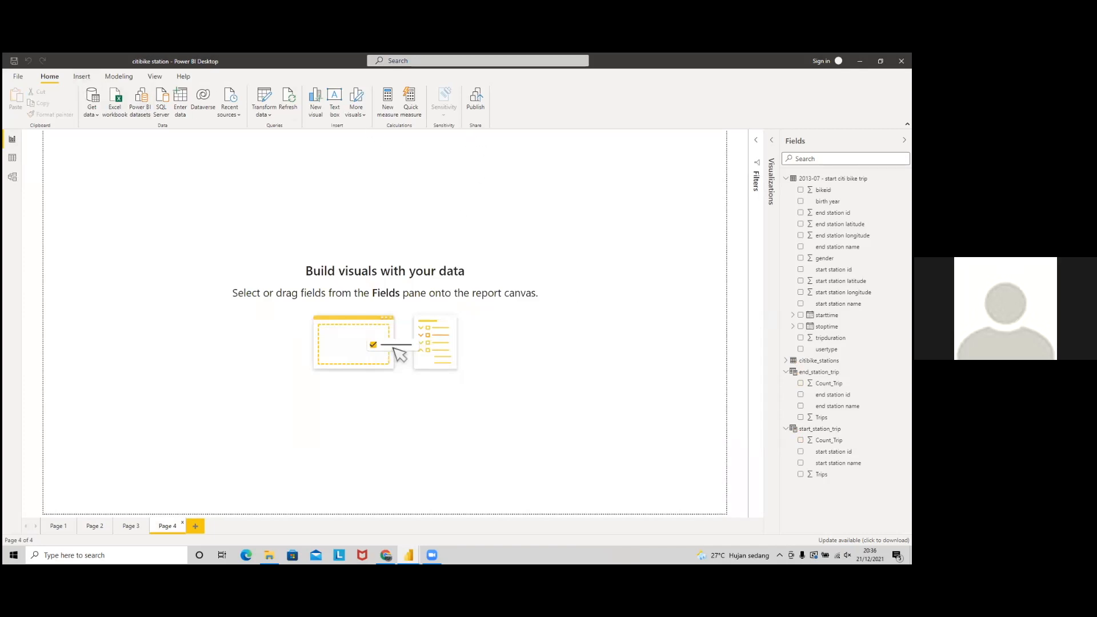
click(771, 140)
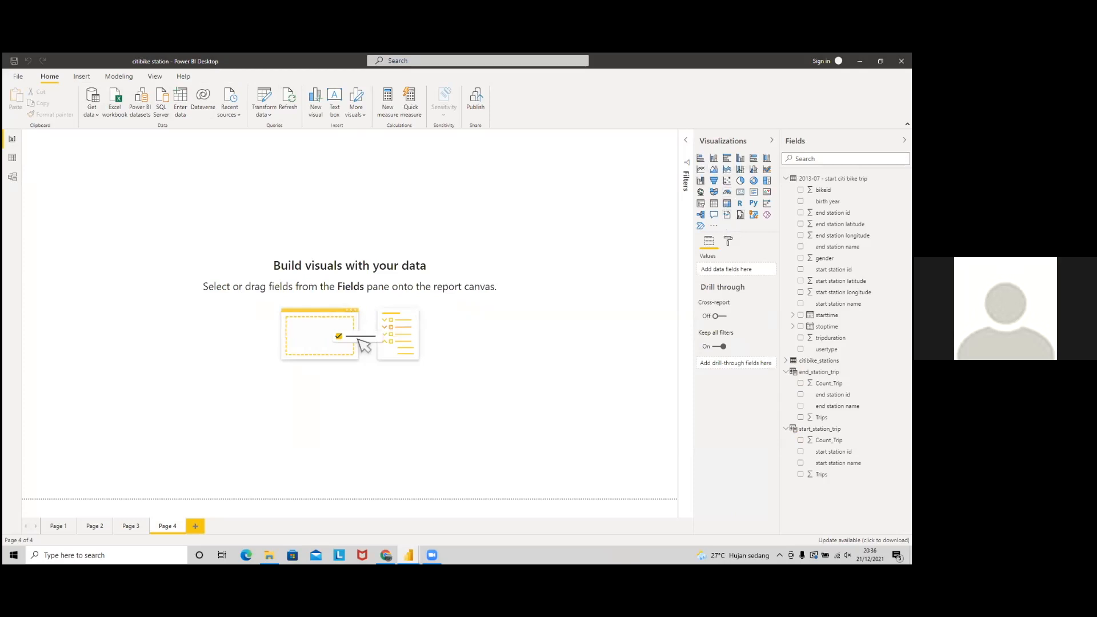
click(701, 192)
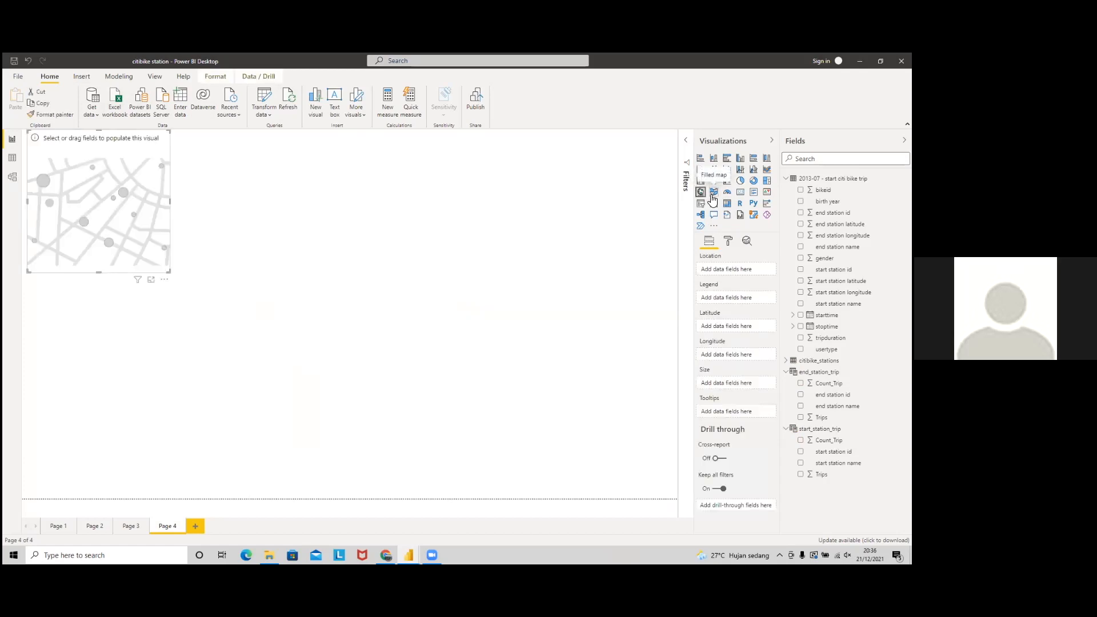
drag(158, 187, 258, 236)
drag(269, 321, 638, 498)
drag(125, 178, 25, 135)
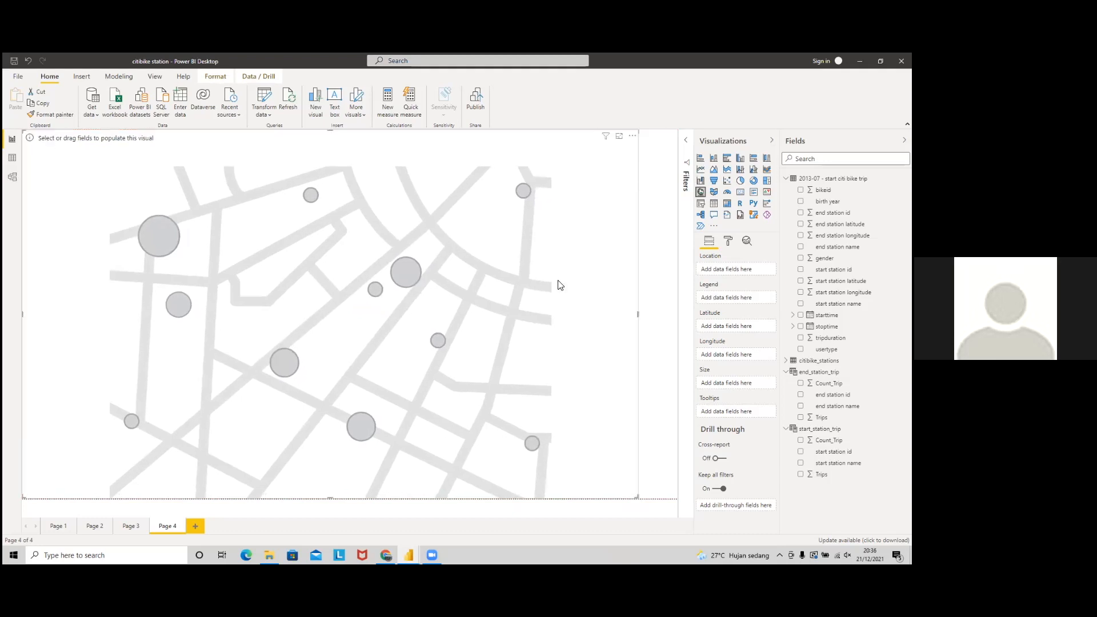
drag(639, 316, 678, 313)
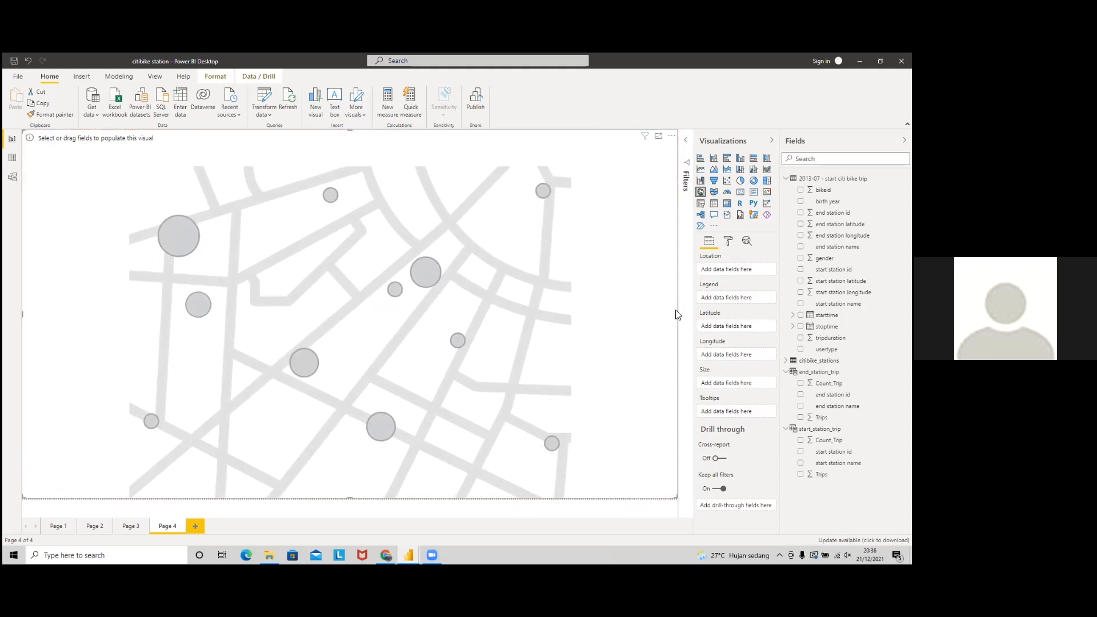
Step: Put citibike_stations latitude and longitude into the map's Latitude and Longitude wells
click(786, 360)
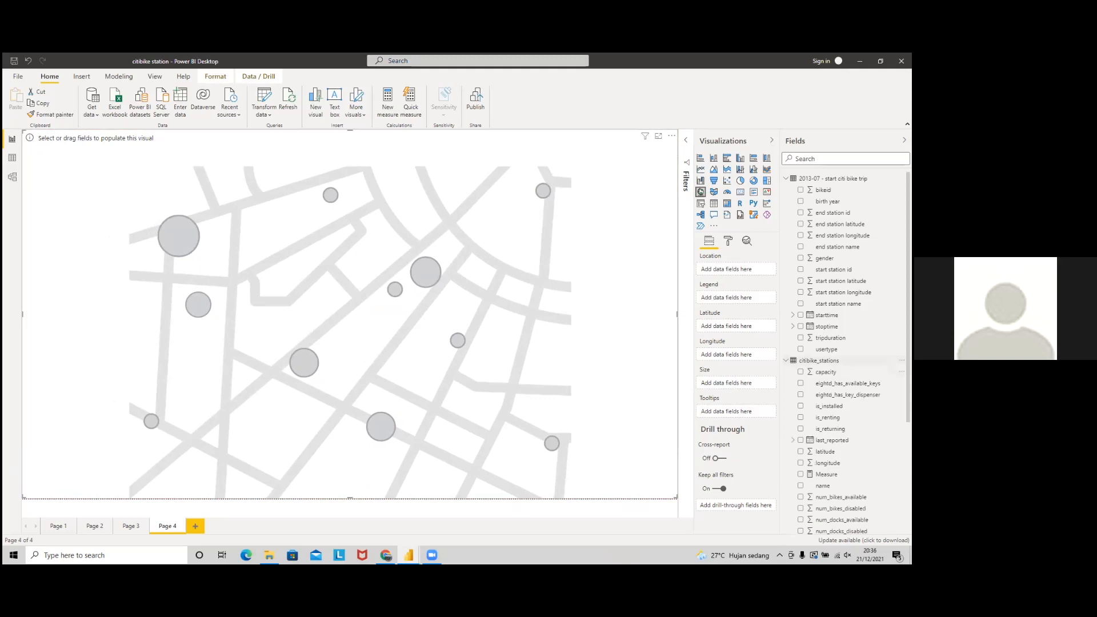
scroll(822, 346, down, 3)
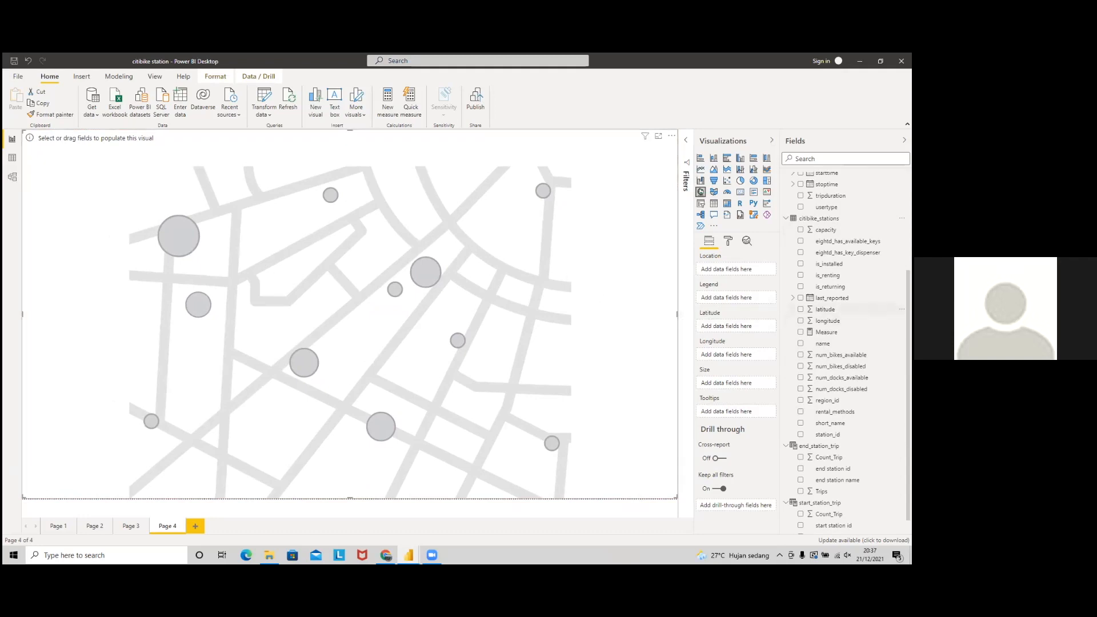
drag(826, 309, 736, 329)
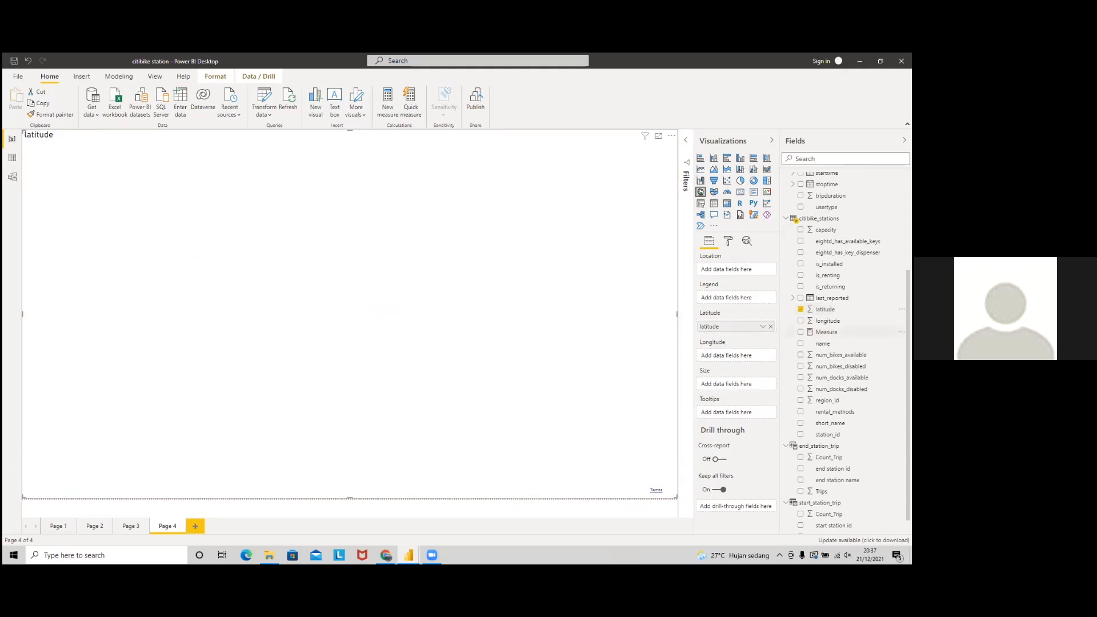
drag(827, 321, 739, 357)
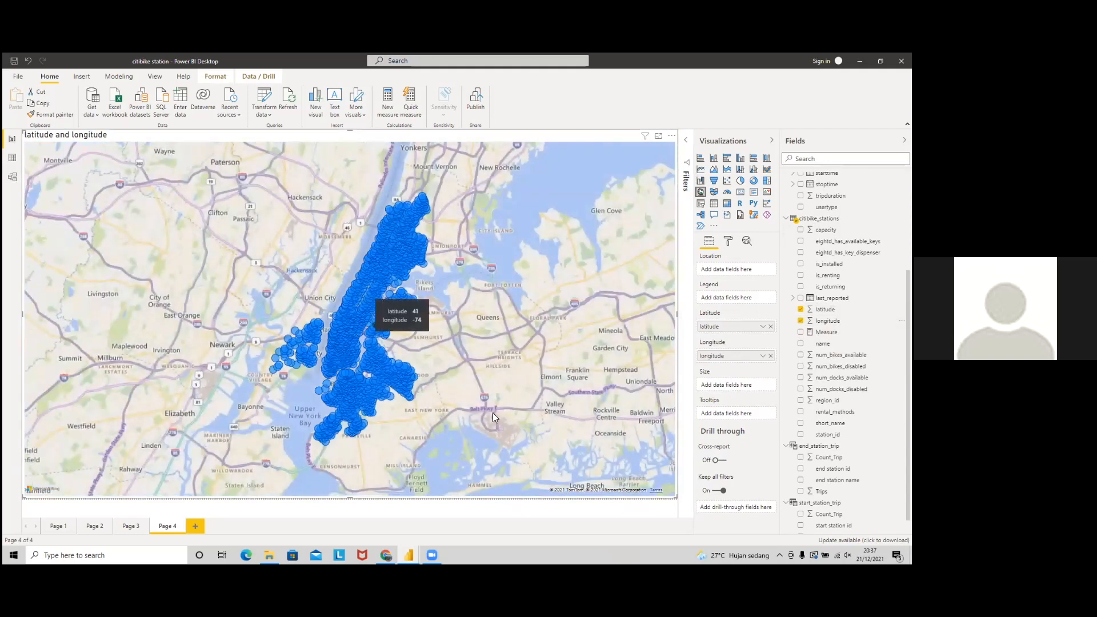
Step: Set the station map's Map styles theme to Dark
click(728, 241)
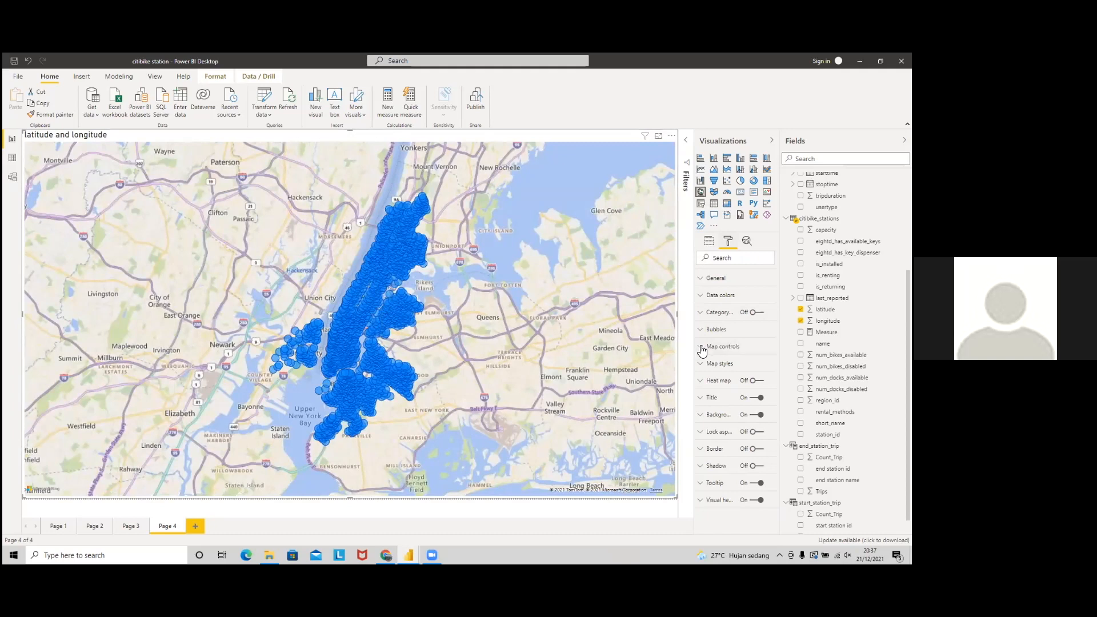
click(708, 364)
click(713, 394)
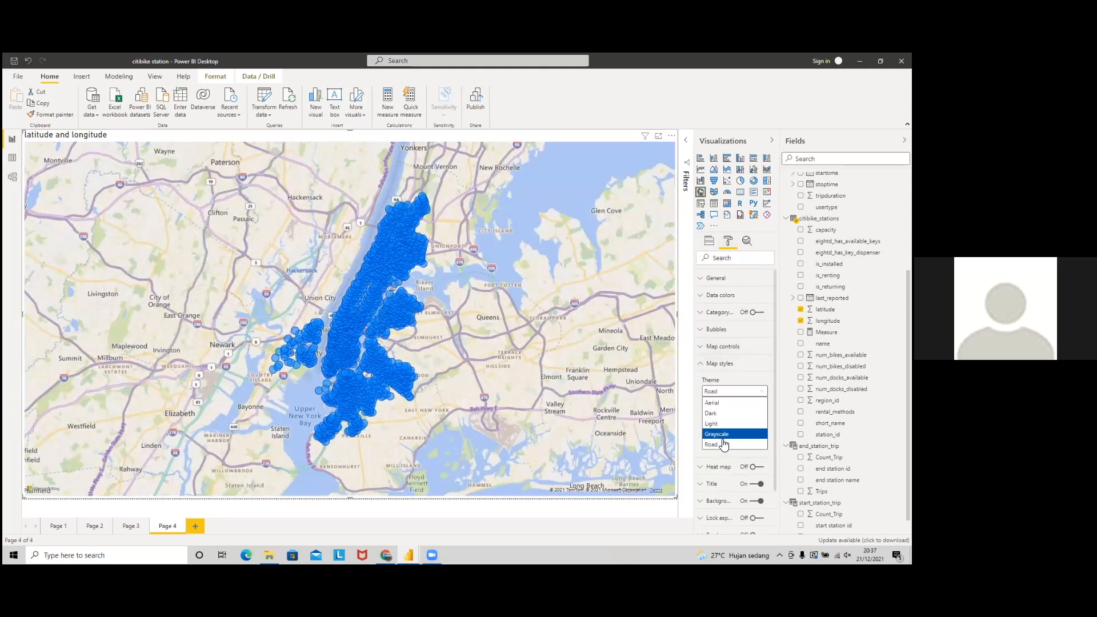
click(719, 414)
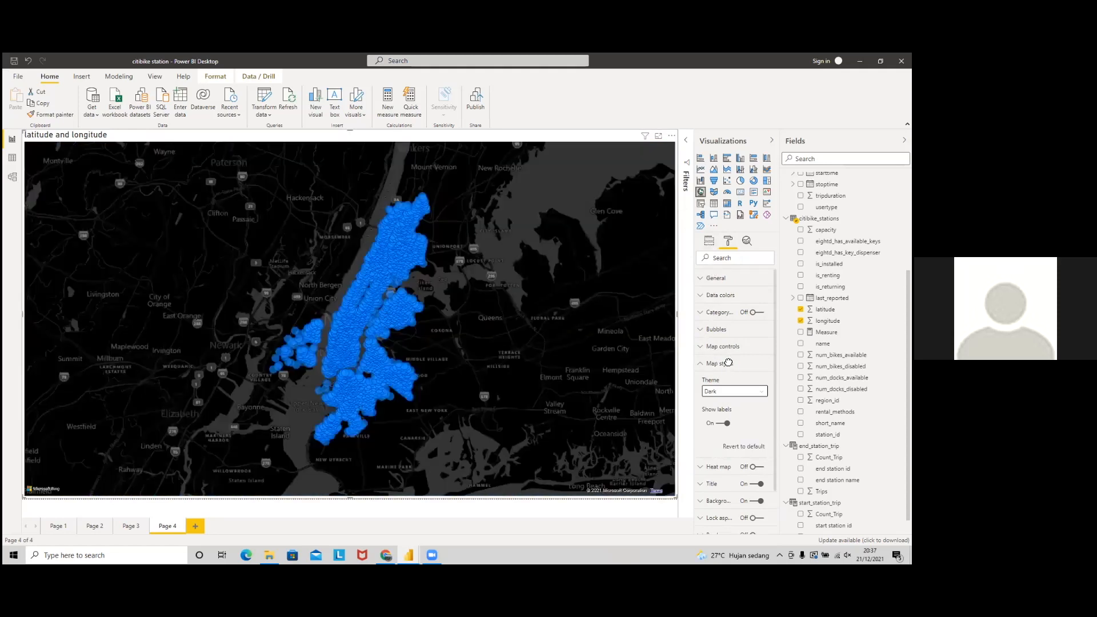
Step: Shrink the map bubbles to size -20
click(726, 330)
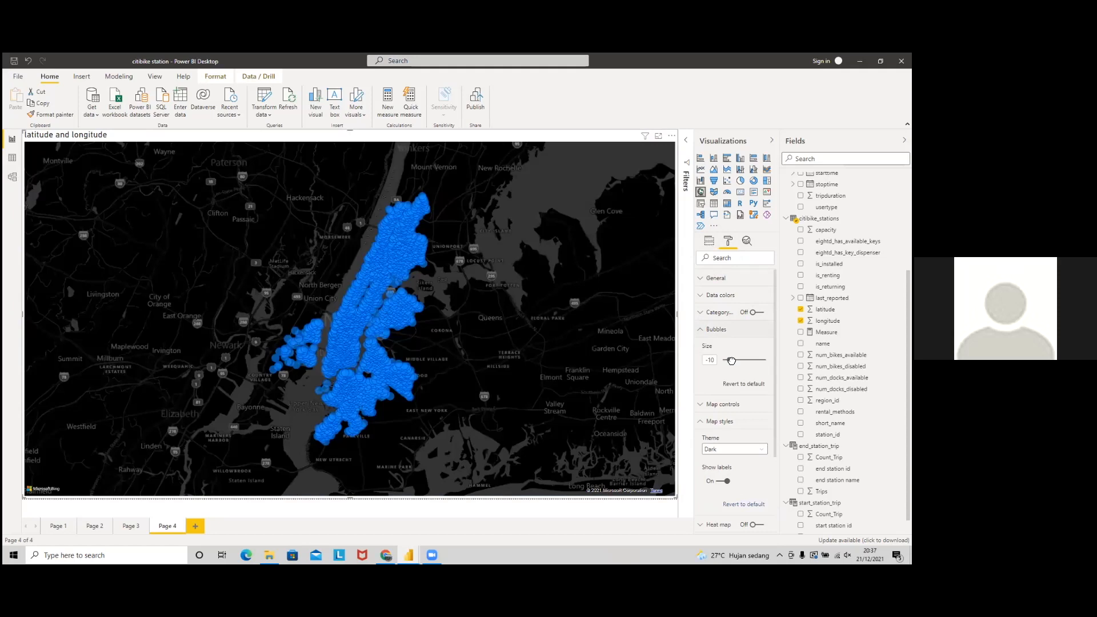
drag(732, 360, 729, 360)
drag(729, 360, 732, 360)
text(0)
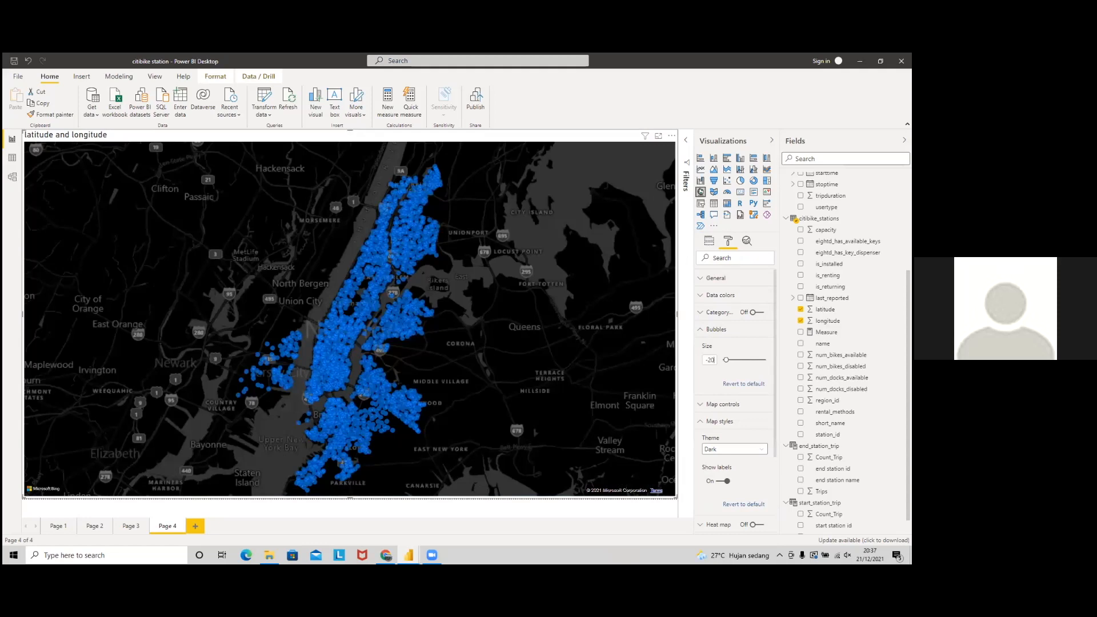
scroll(389, 279, up, 2)
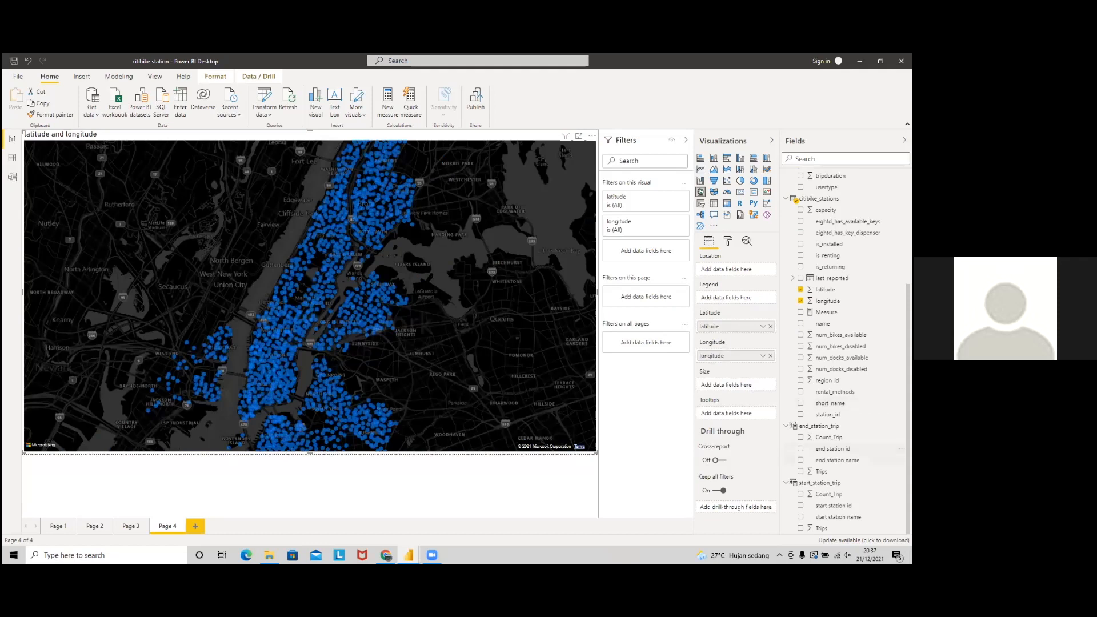
Step: Add an end station id Basic filter to the map with all values selected except blank
drag(839, 449, 655, 260)
click(646, 253)
click(643, 230)
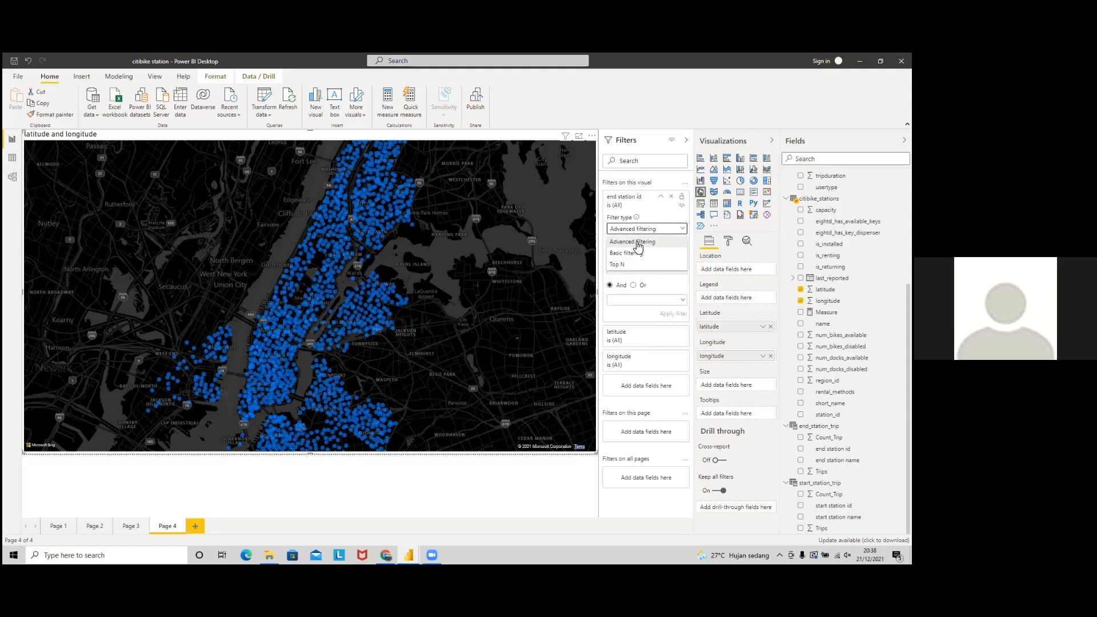
click(634, 256)
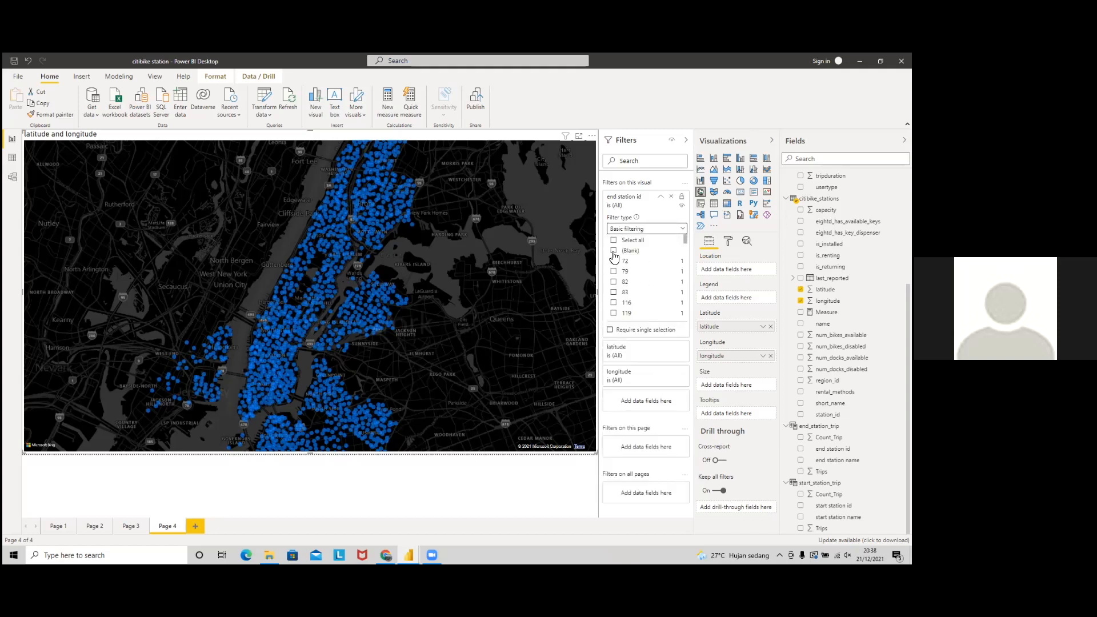
click(614, 241)
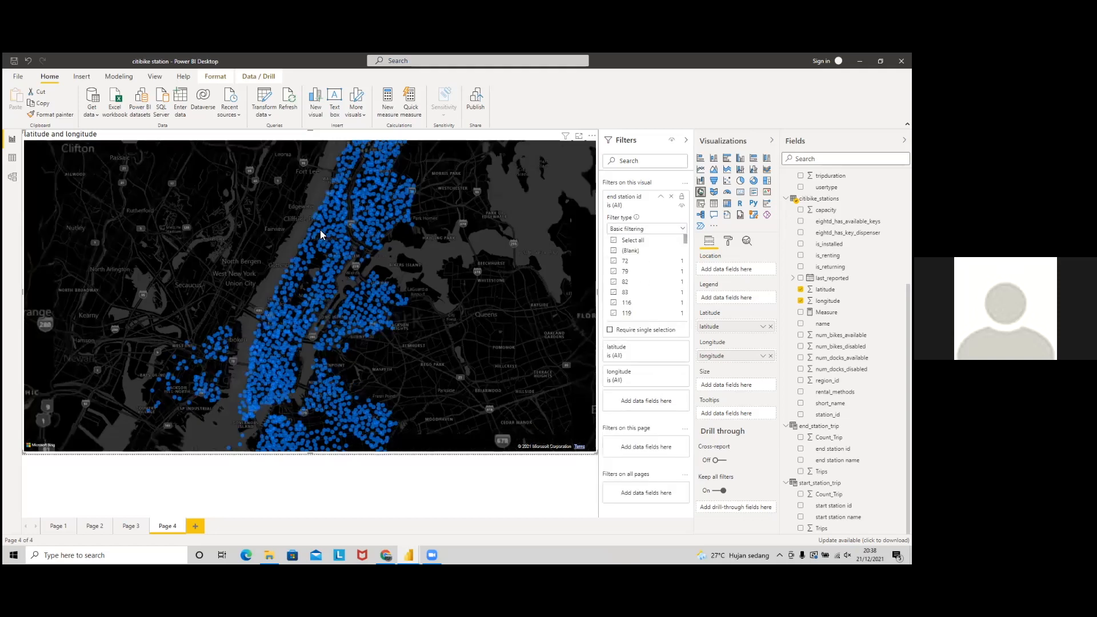
click(614, 253)
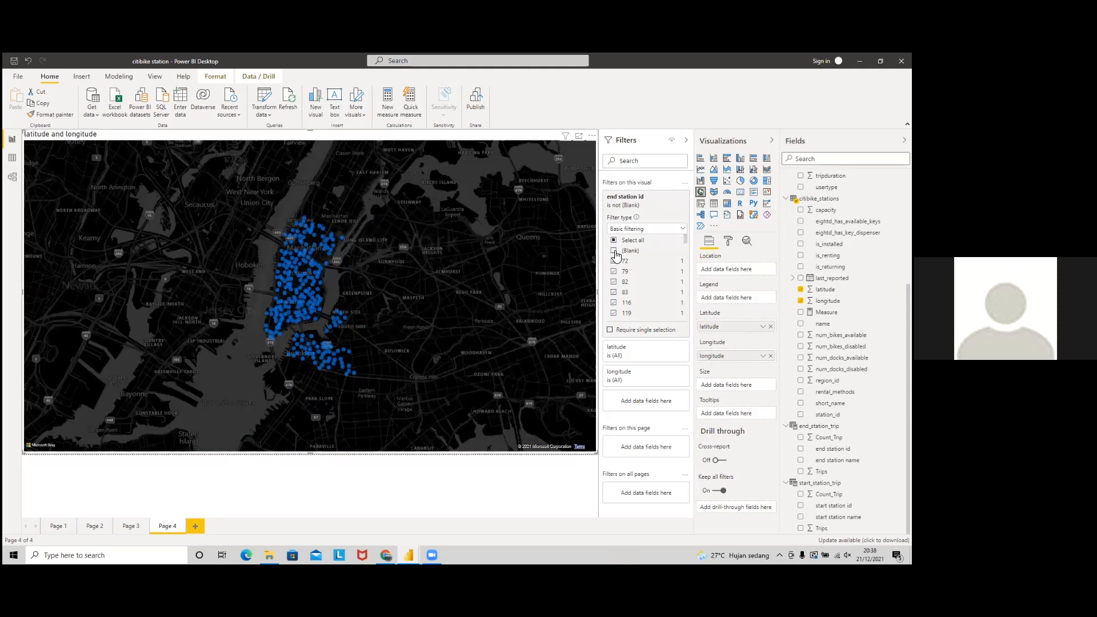
click(613, 253)
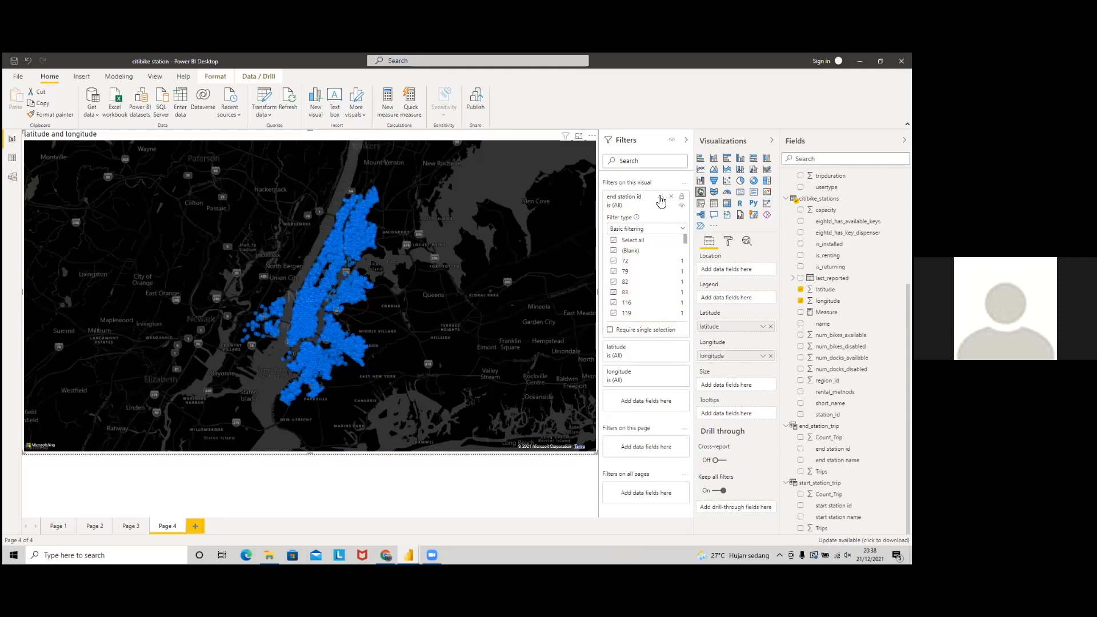
click(613, 251)
click(661, 197)
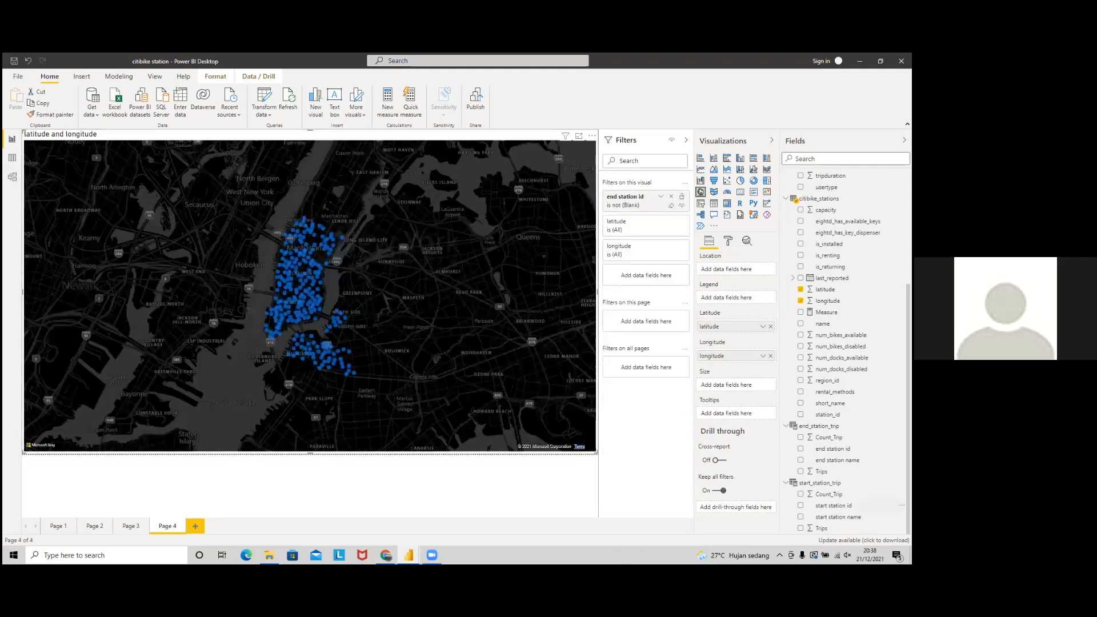
Step: Add a start station id filter using Basic filtering with every station id checked
mouse_move(631, 302)
mouse_down()
mouse_move(646, 279)
mouse_move(627, 320)
mouse_move(627, 309)
mouse_up()
click(630, 302)
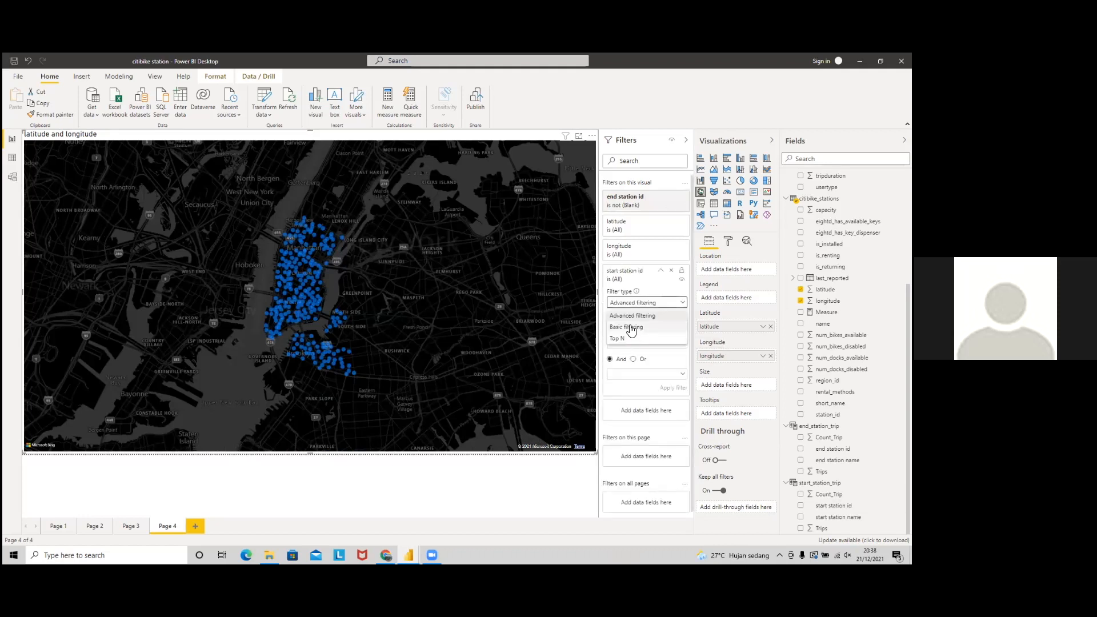
click(632, 328)
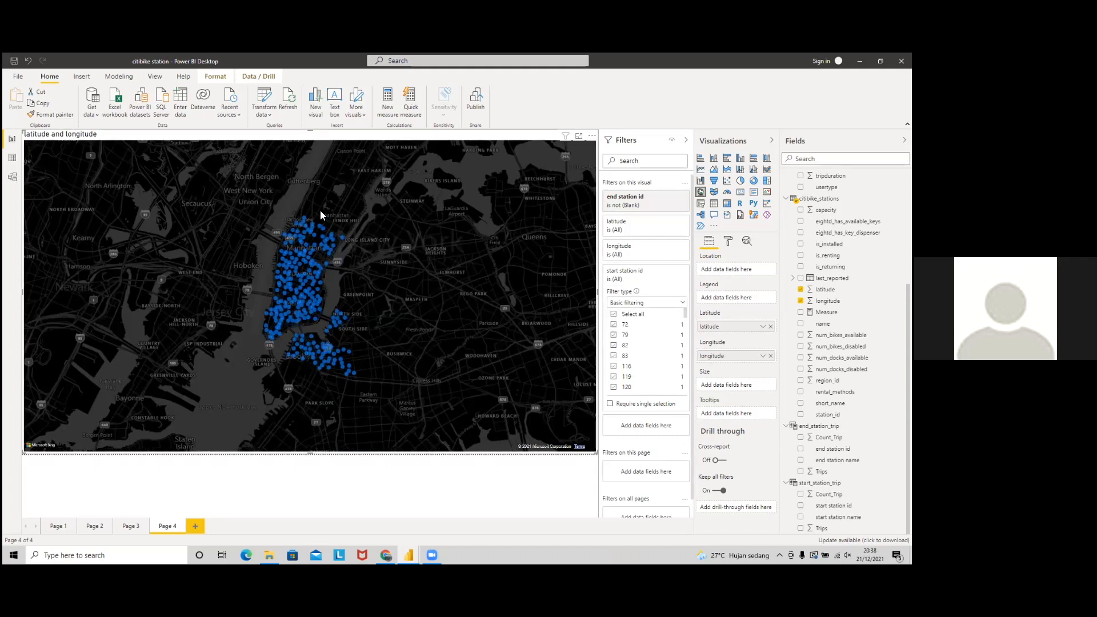
scroll(321, 215, up, 1)
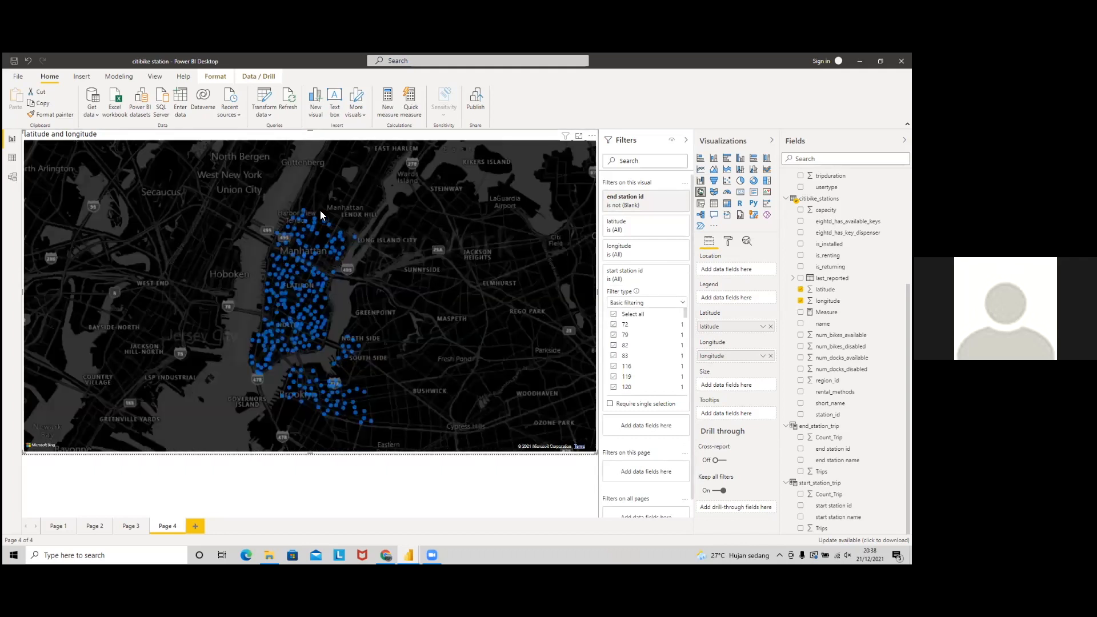
scroll(321, 215, up, 2)
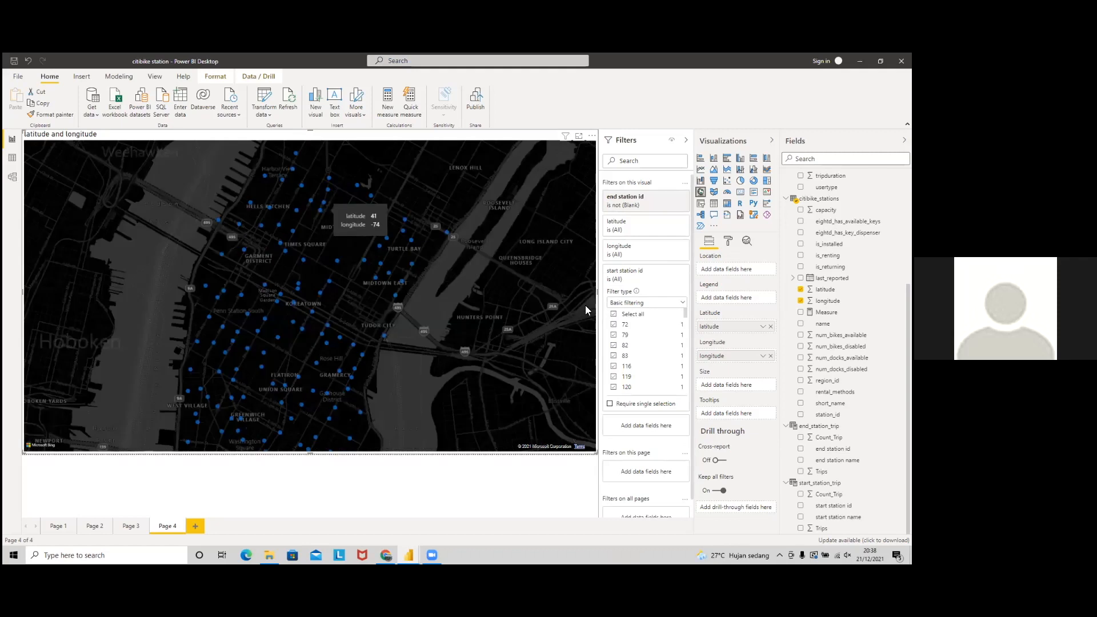
scroll(518, 294, down, 1)
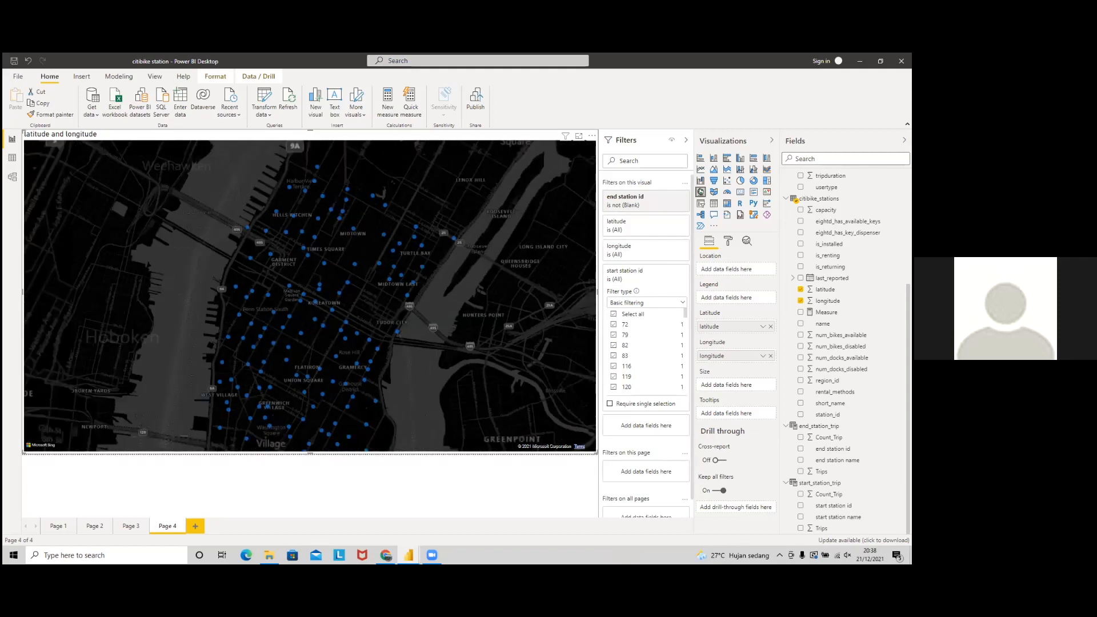
scroll(517, 296, down, 1)
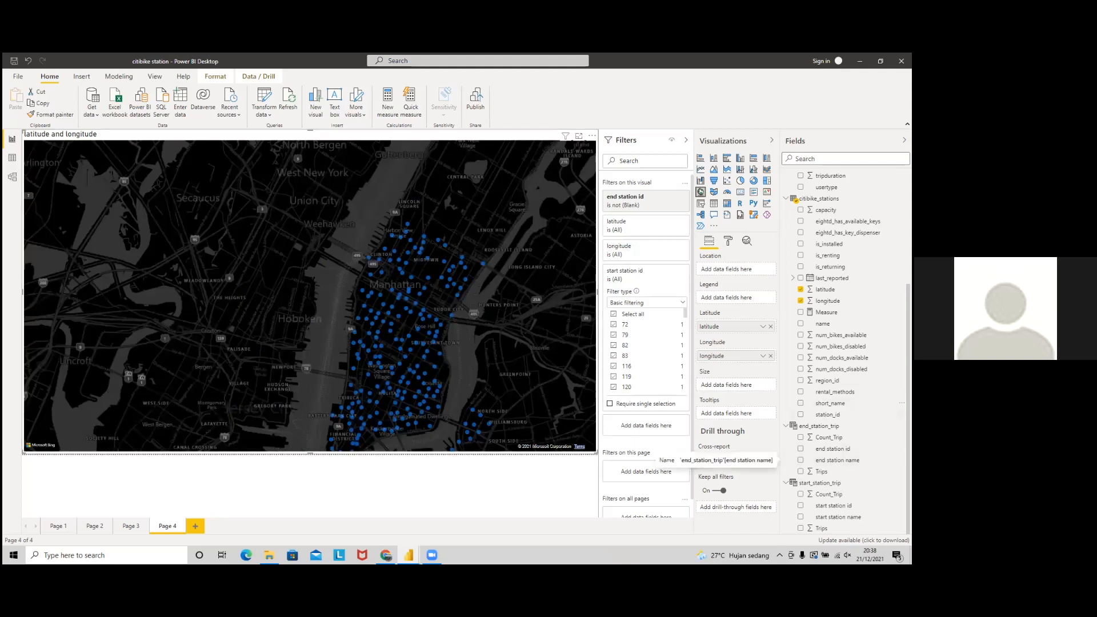
Step: Add station name plus start and end Count_Trip fields to the map tooltips
drag(823, 323, 717, 400)
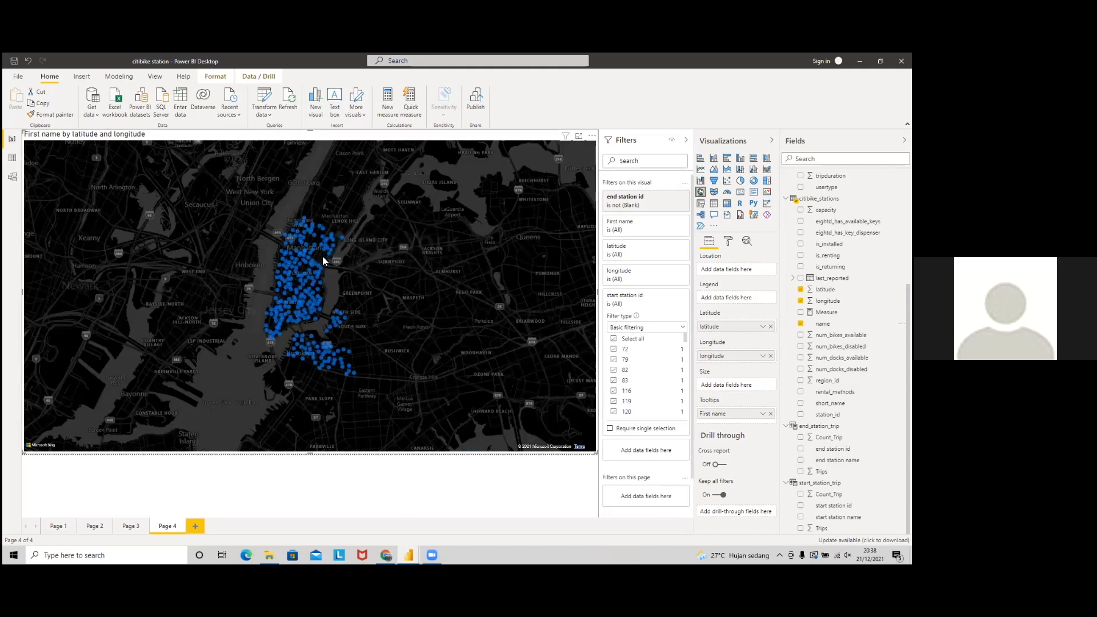
scroll(326, 249, up, 3)
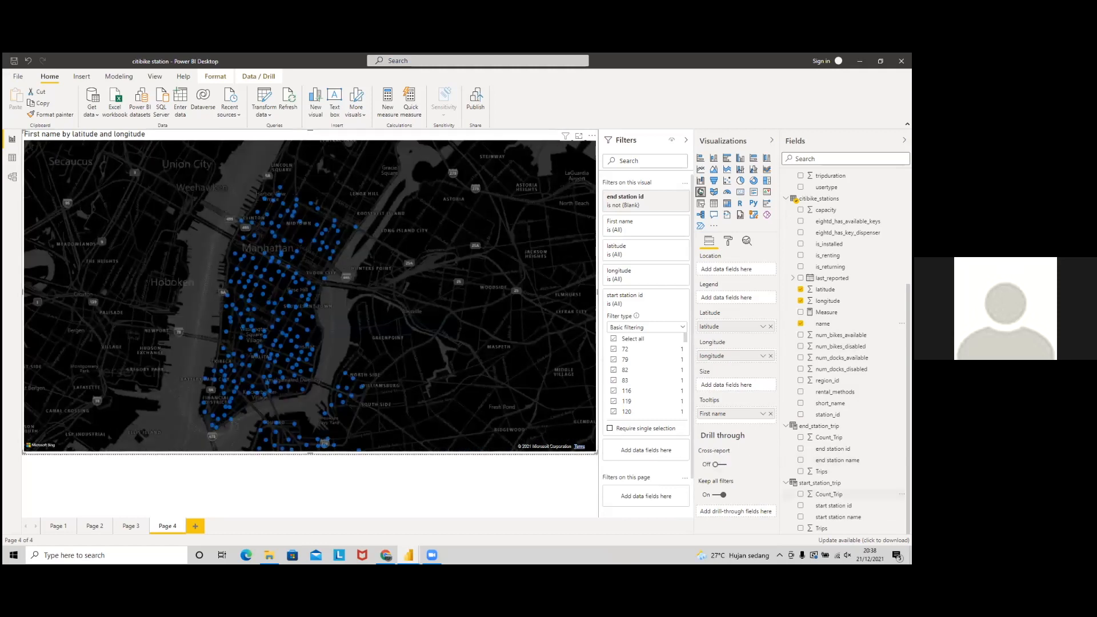
drag(828, 494, 741, 422)
drag(829, 437, 737, 426)
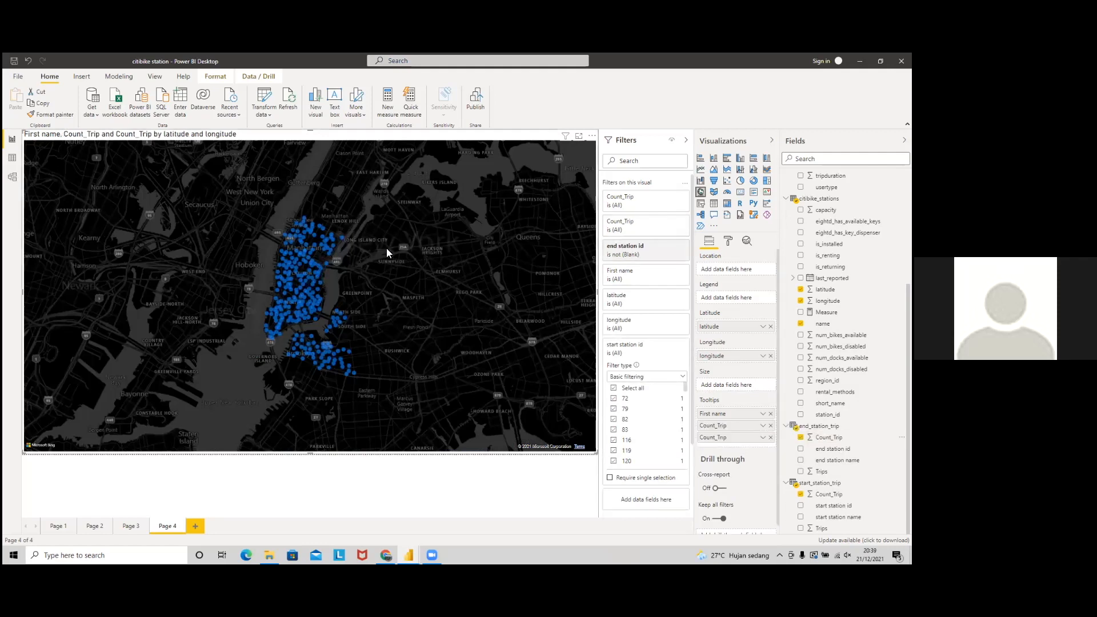
scroll(386, 247, up, 3)
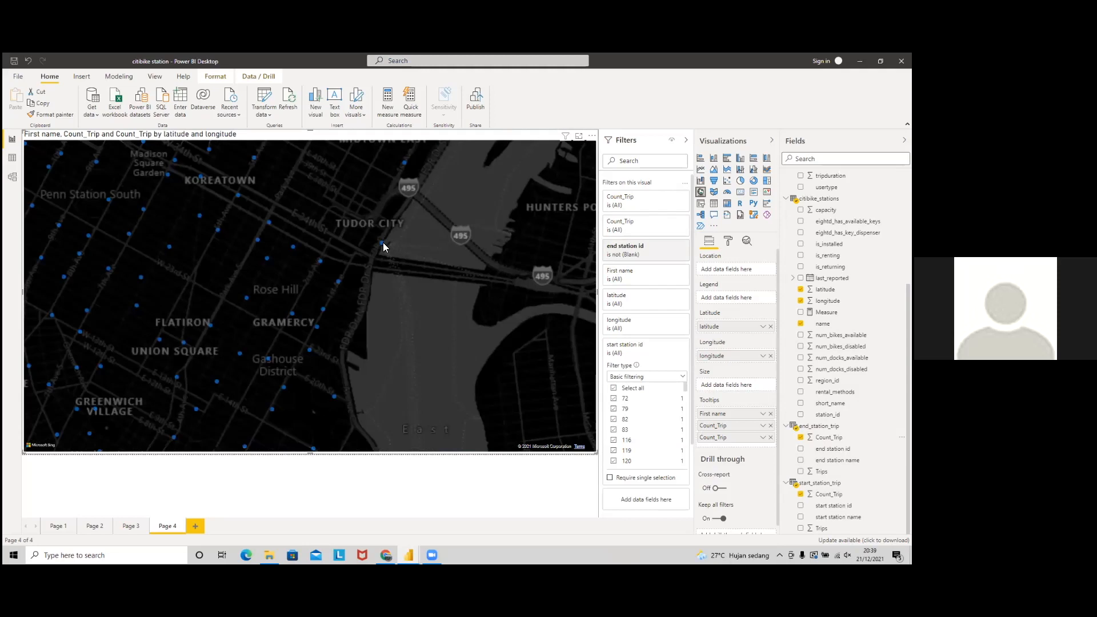
Step: Rename the start-station trip count tooltip to 'Start Trip' for this visual
mouse_move(383, 243)
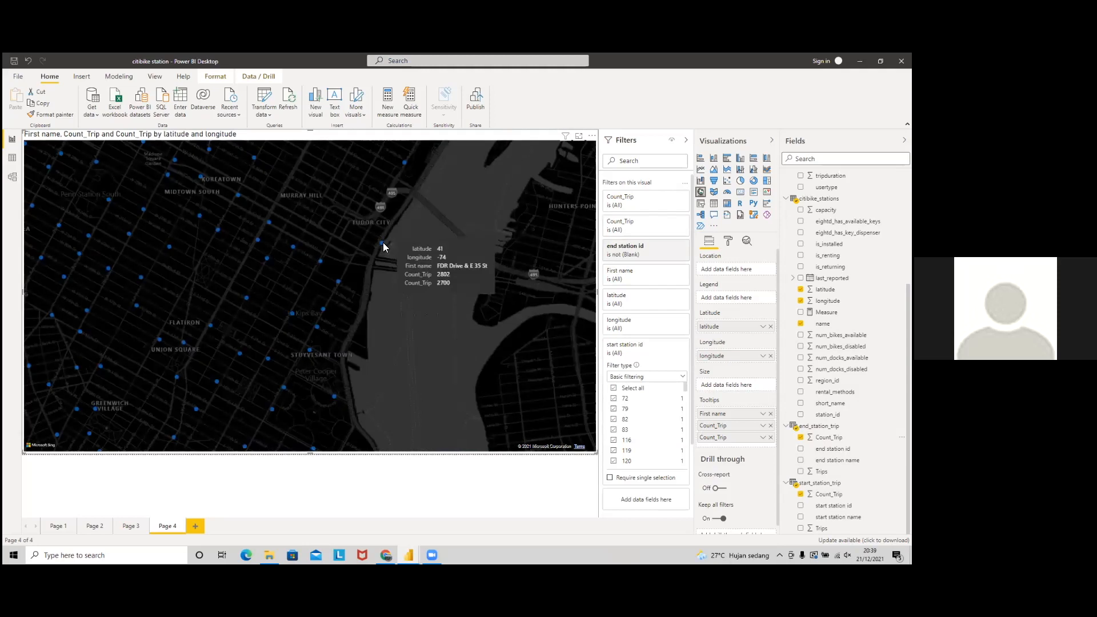
click(763, 437)
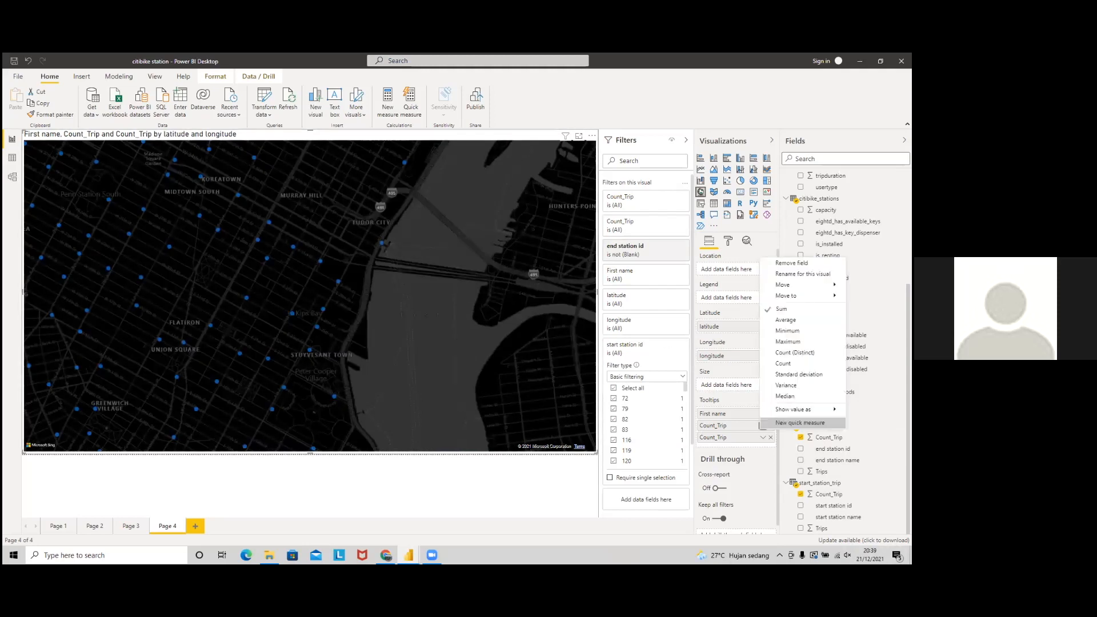
click(807, 276)
text(Start)
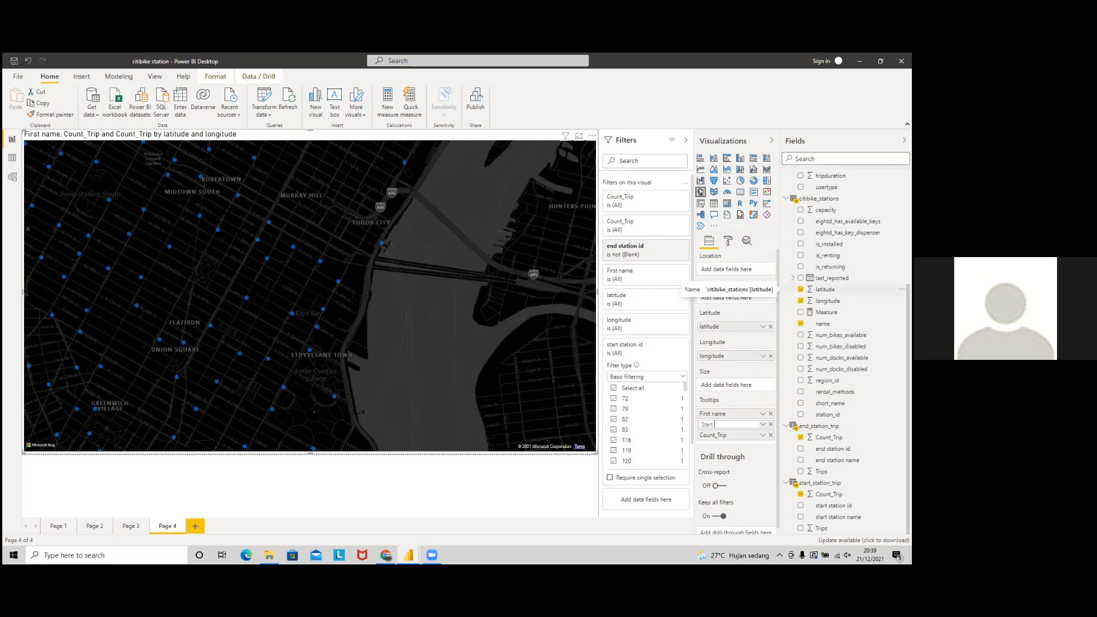
text( Trip)
key(Return)
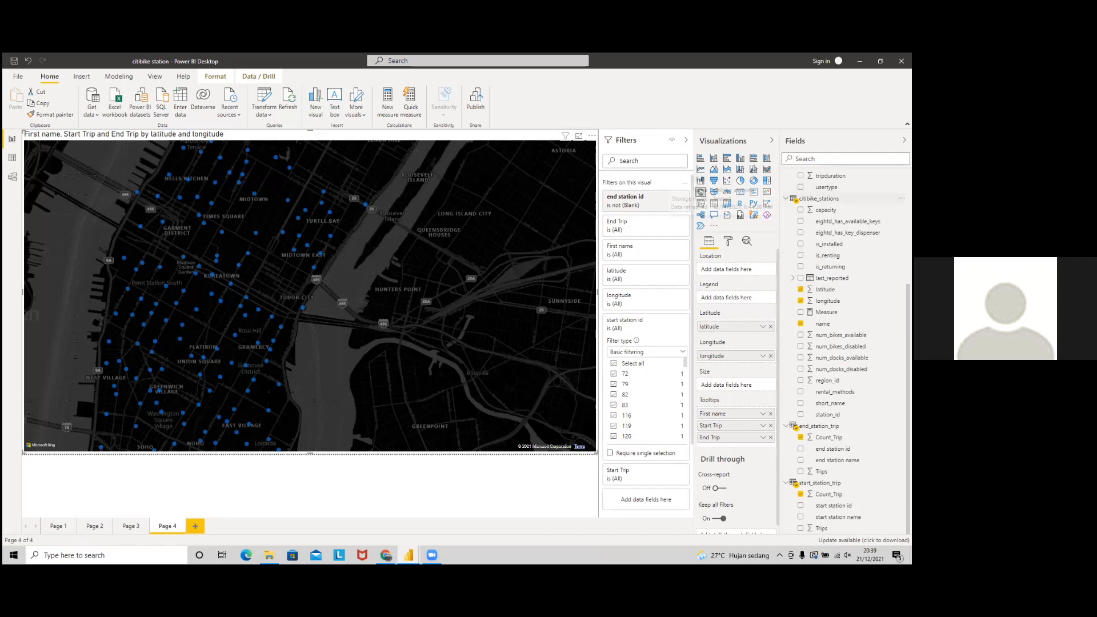
right_click(823, 199)
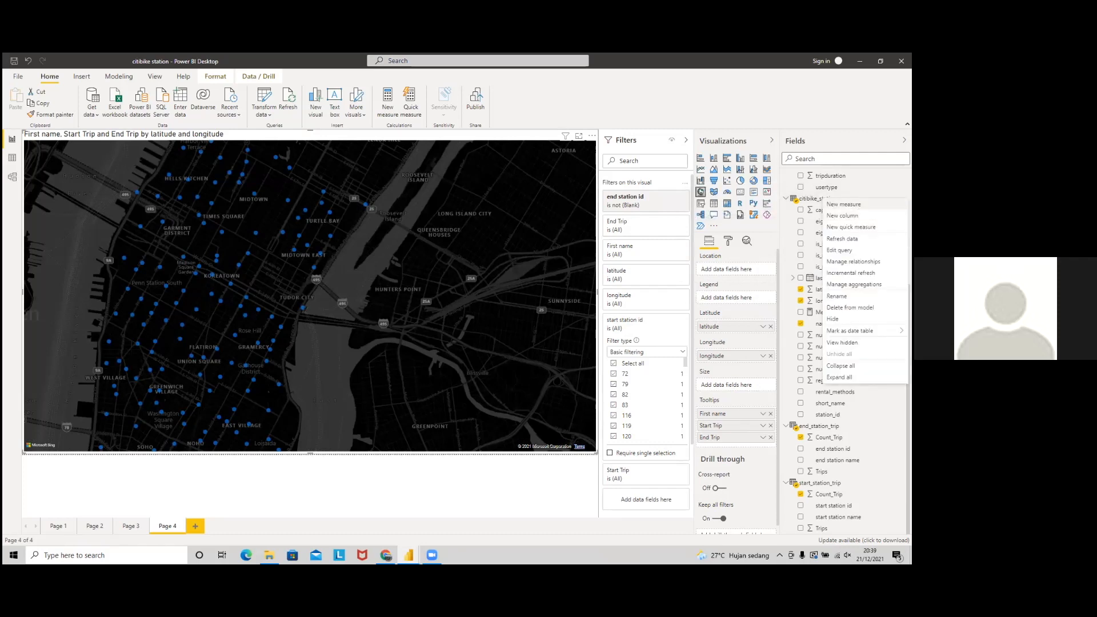
Step: Start a new citibike_stations measure using sums of end_station_trip and start_station_trip Count_Trip
click(844, 204)
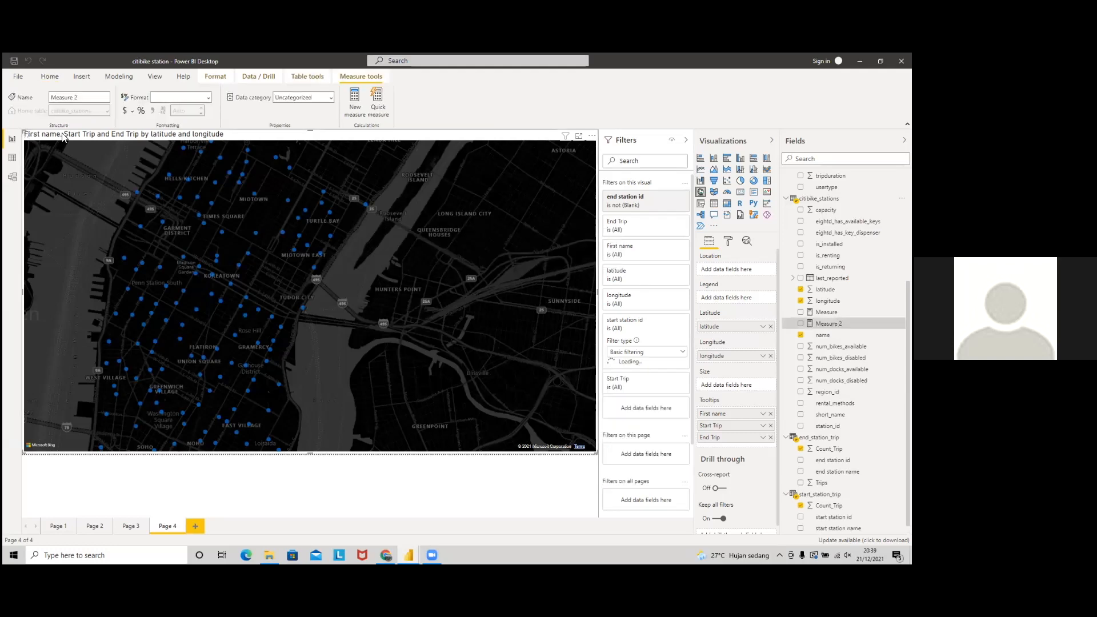
click(113, 137)
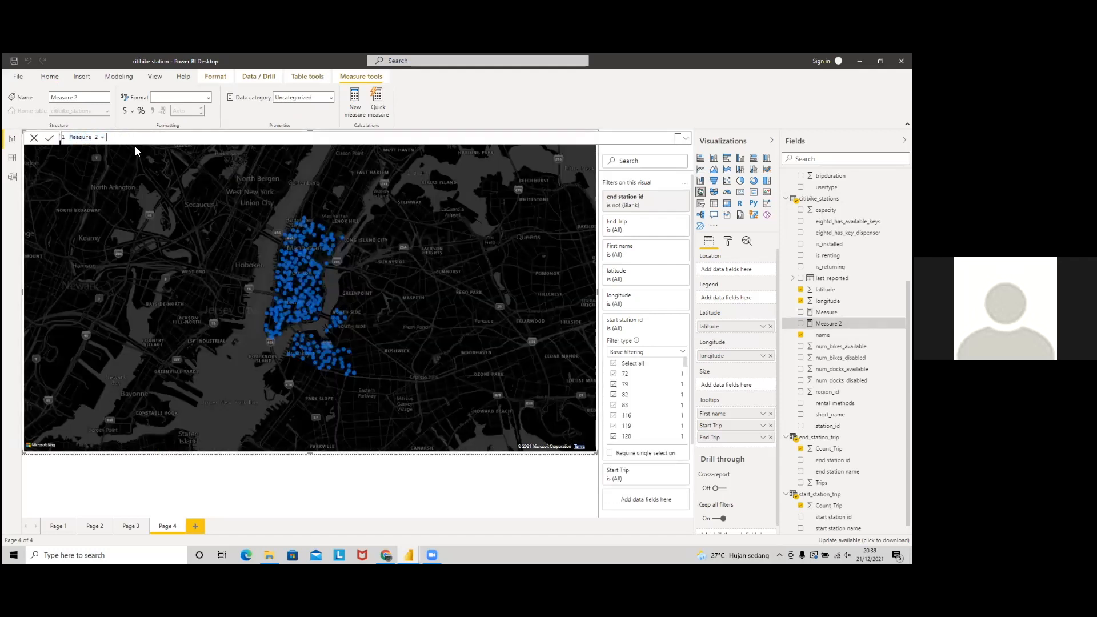
text(sum)
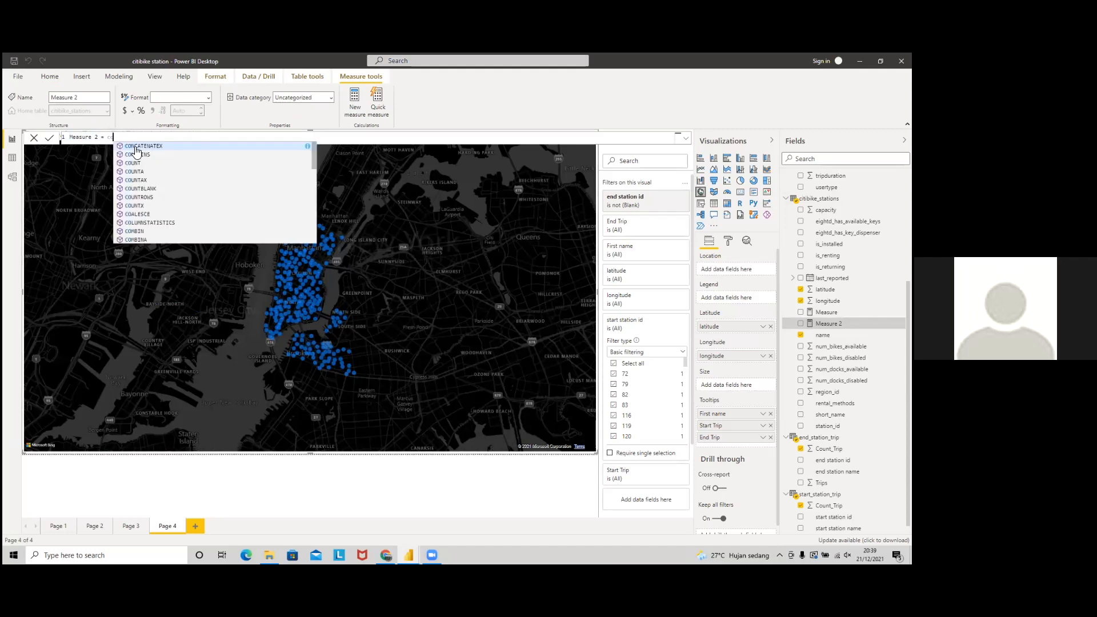
text(()
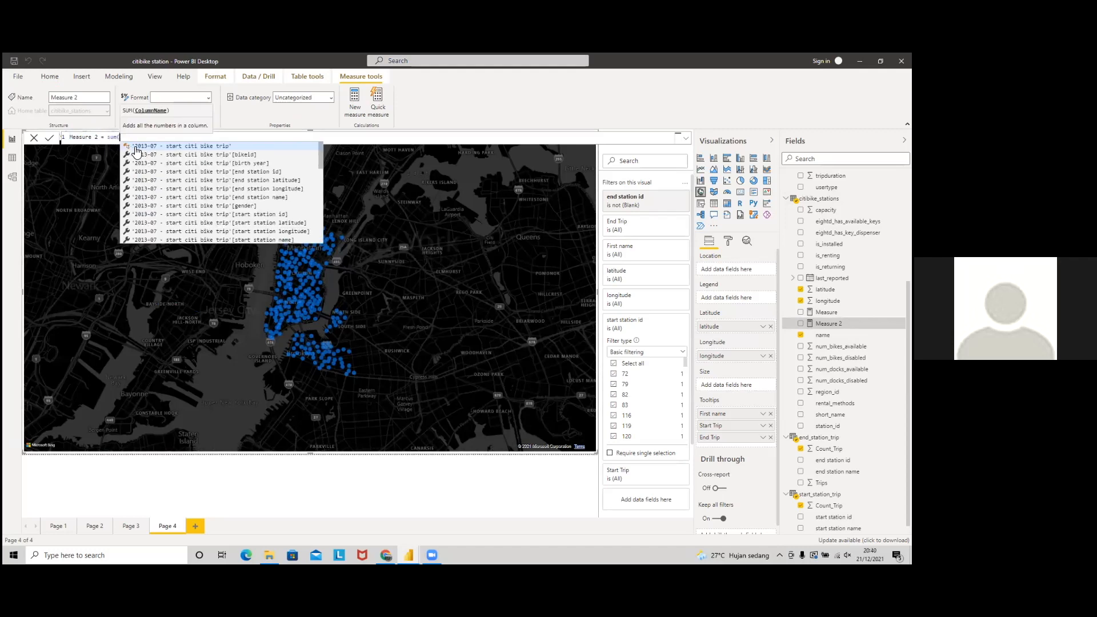
text(end)
key(Down)
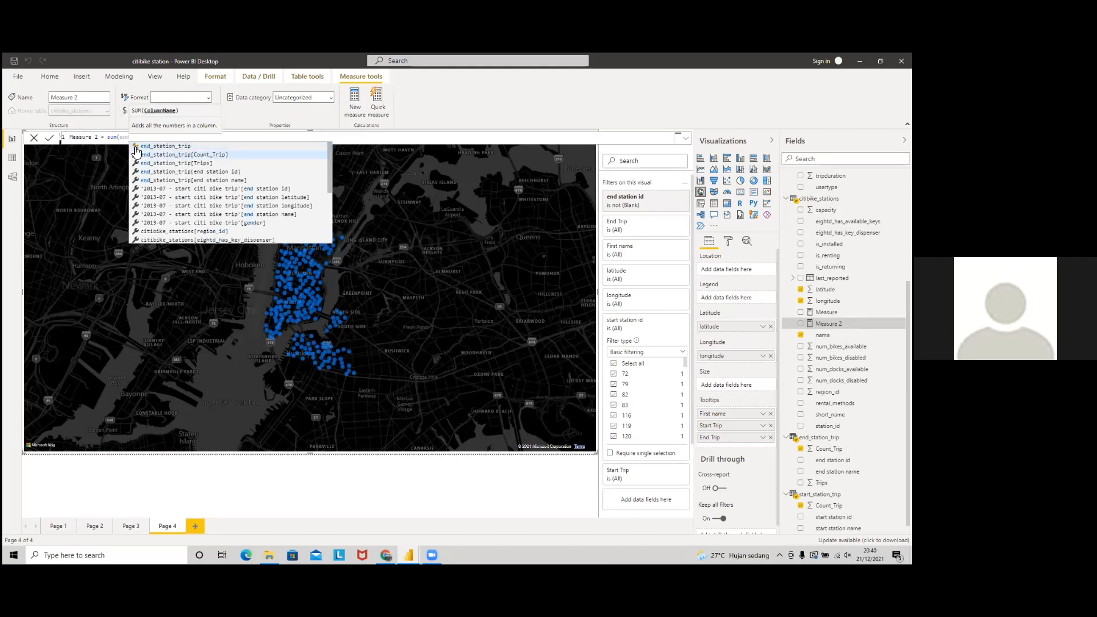
key(Down)
key(Up)
key(Tab)
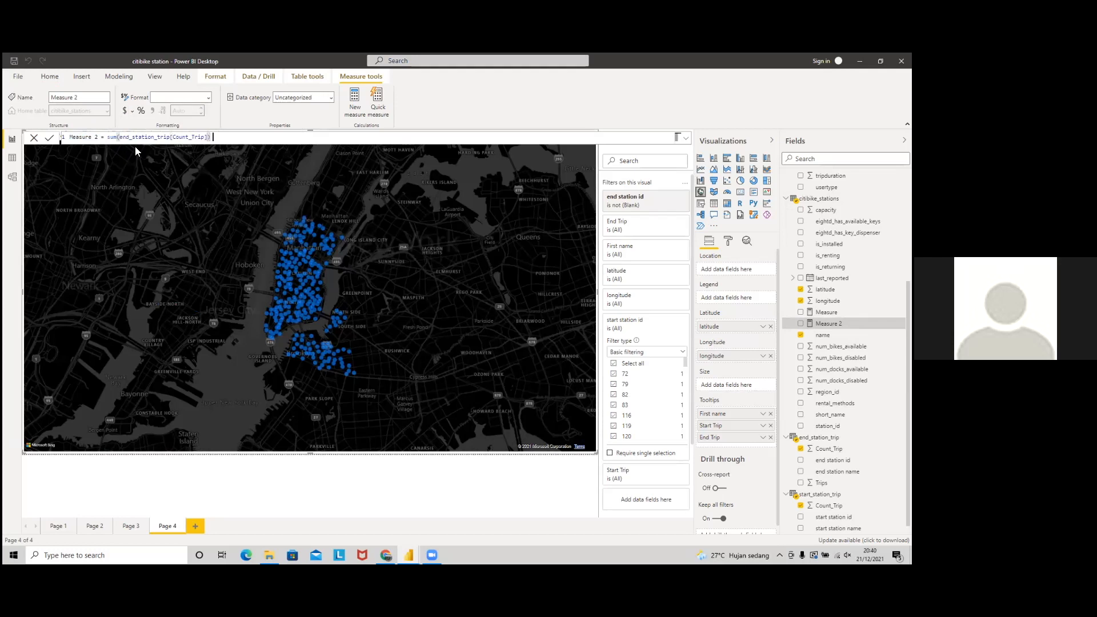
text(- sum(sta)
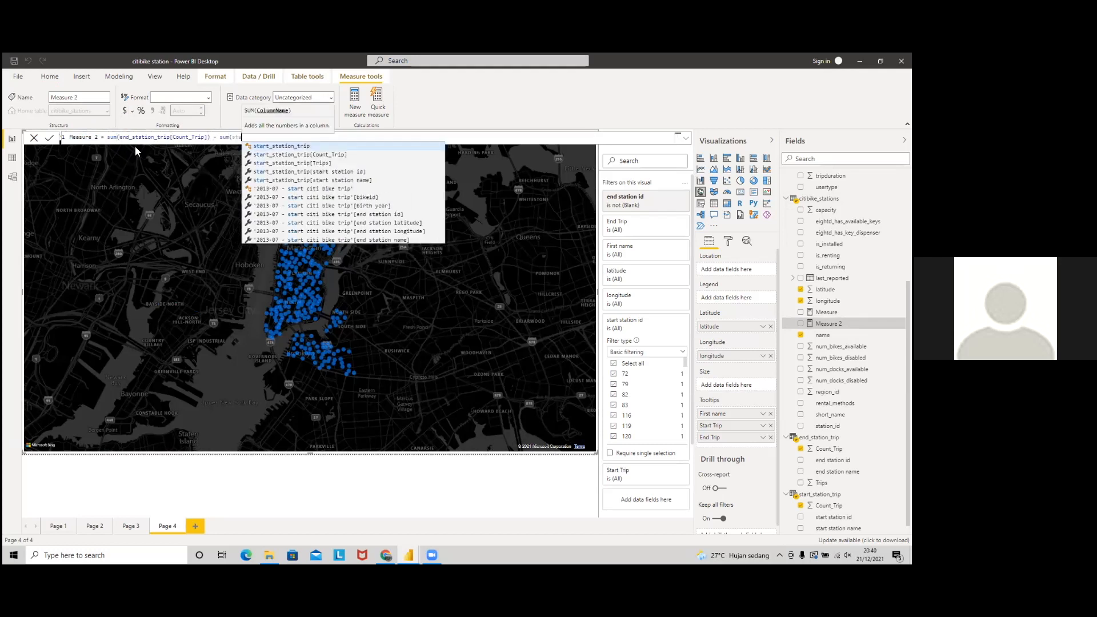
text(rt)
key(Down)
key(Down)
key(Up)
key(Up)
key(Up)
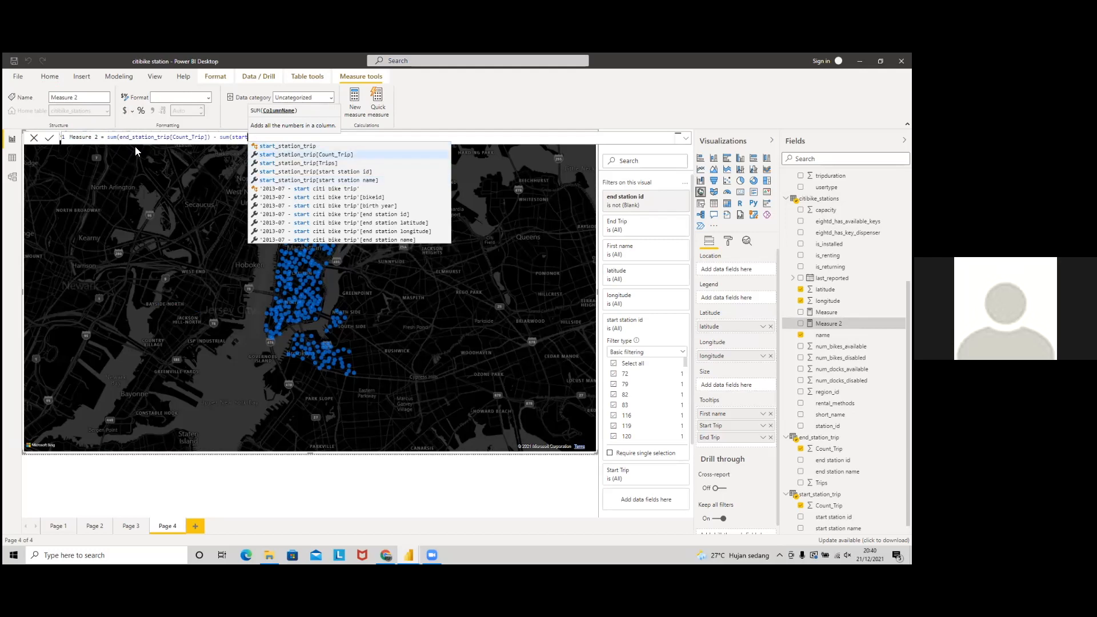
key(Tab)
text())
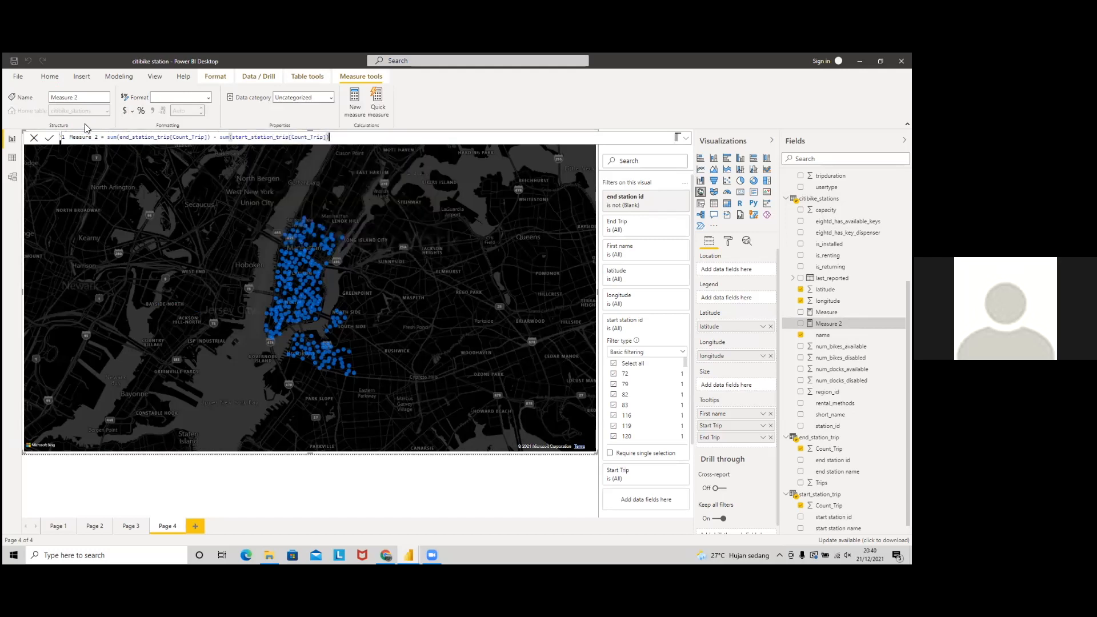
Step: Rework it into Measure 2 = 1 - (SUM(end Count_Trip)/SUM(start Count_Trip))
click(109, 137)
key(BackSpace)
key(BackSpace)
key(BackSpace)
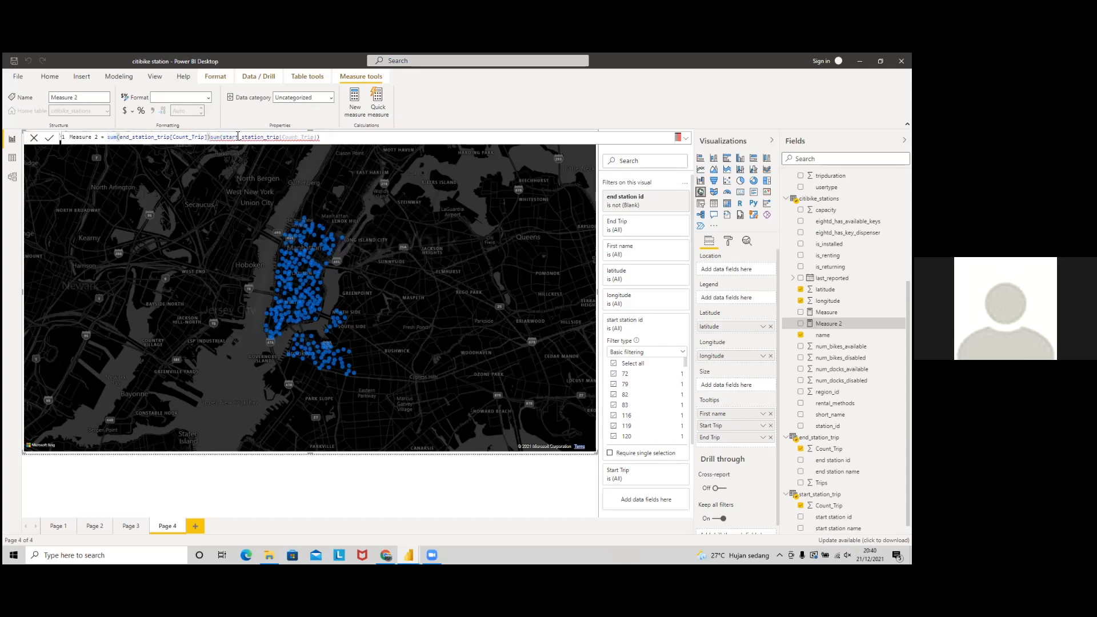
text(/sum)
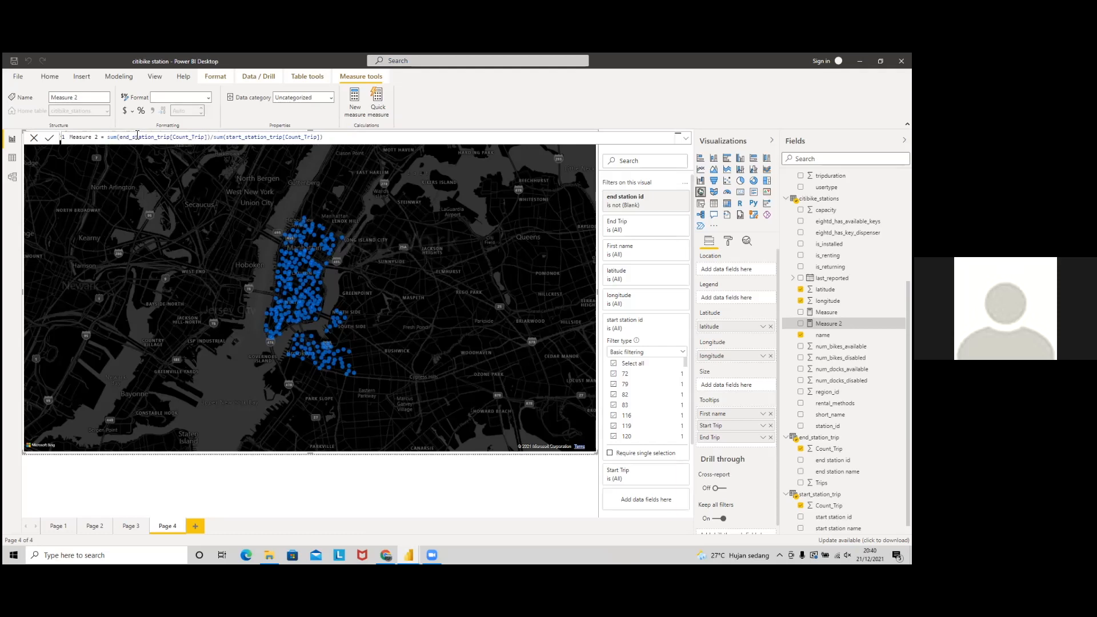
text(()
click(333, 137)
text())
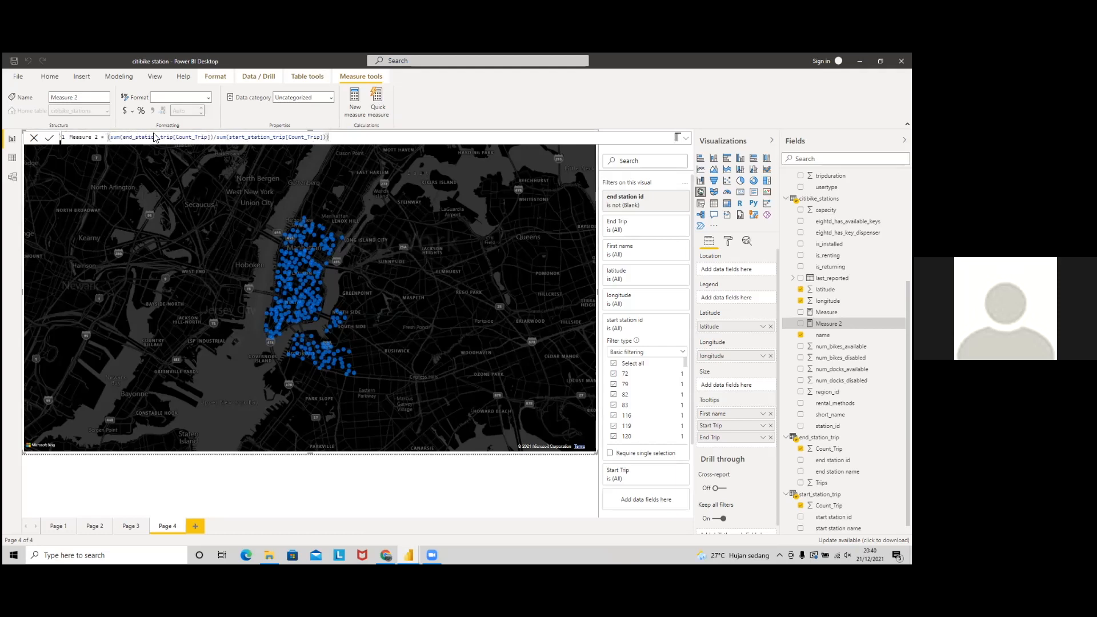
text(1 )
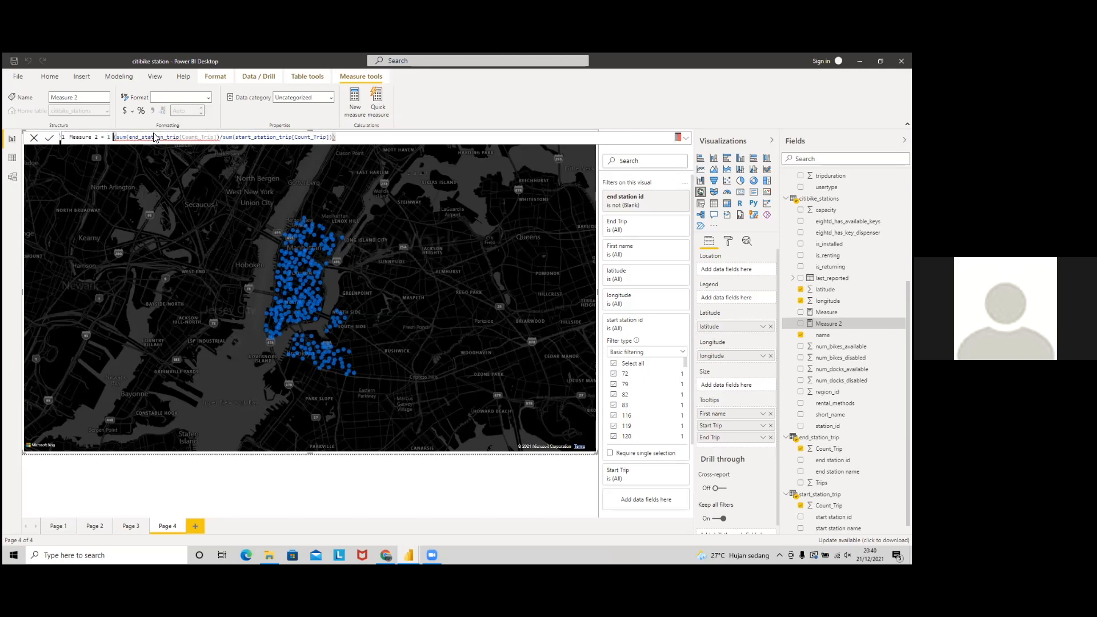
text(-)
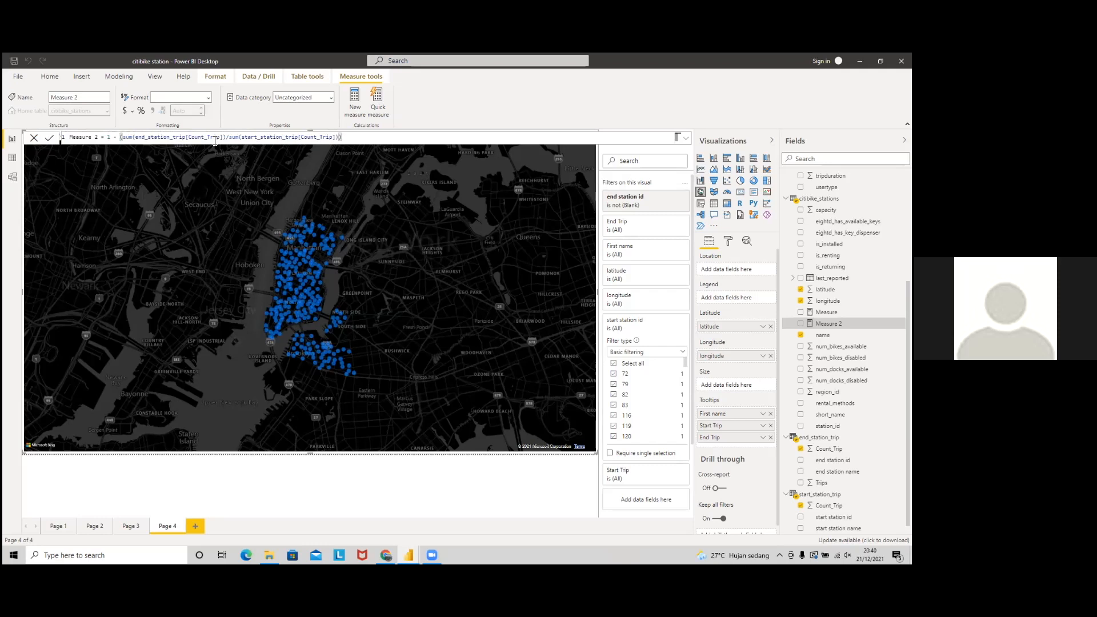
key(Return)
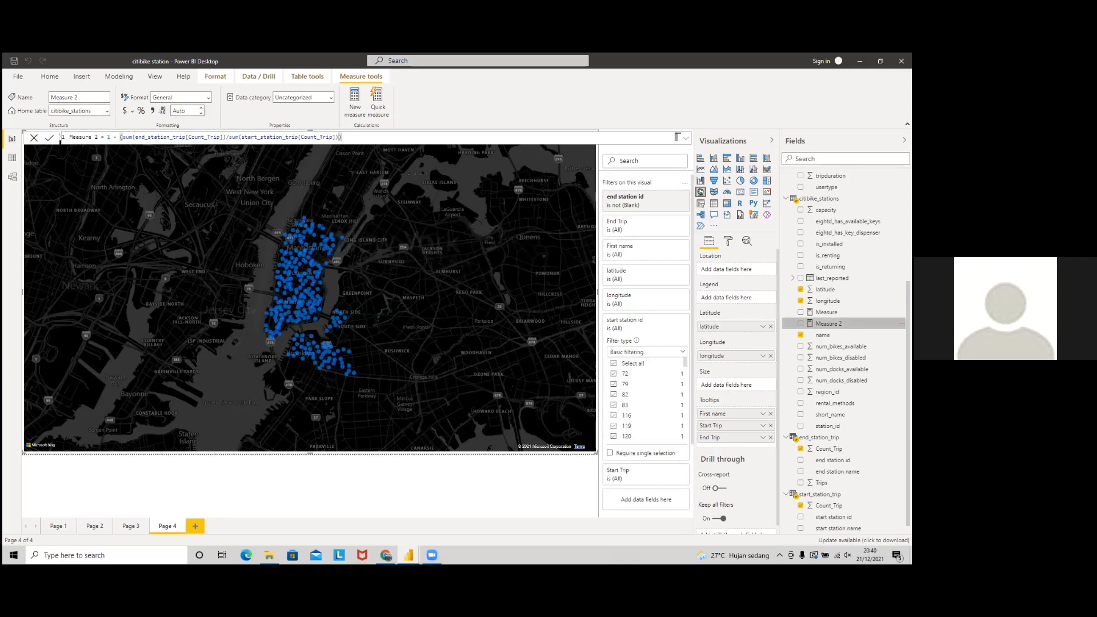
Step: Rename Measure 2 to 'calculation' and format it as a percentage
right_click(838, 325)
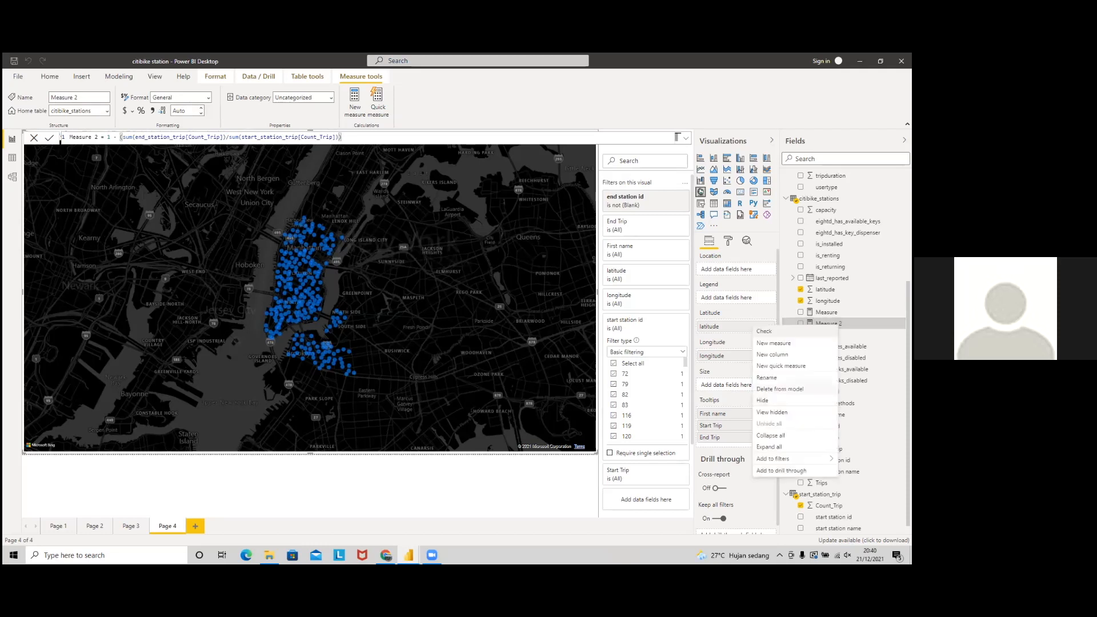
click(767, 378)
text(calculate)
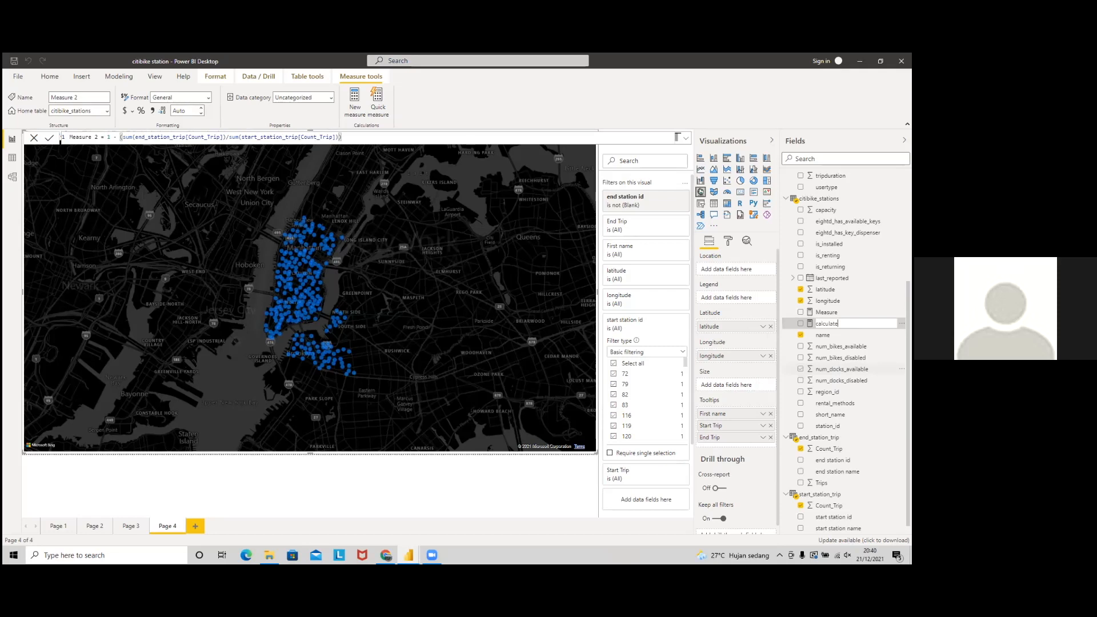
key(BackSpace)
text(ion)
key(Return)
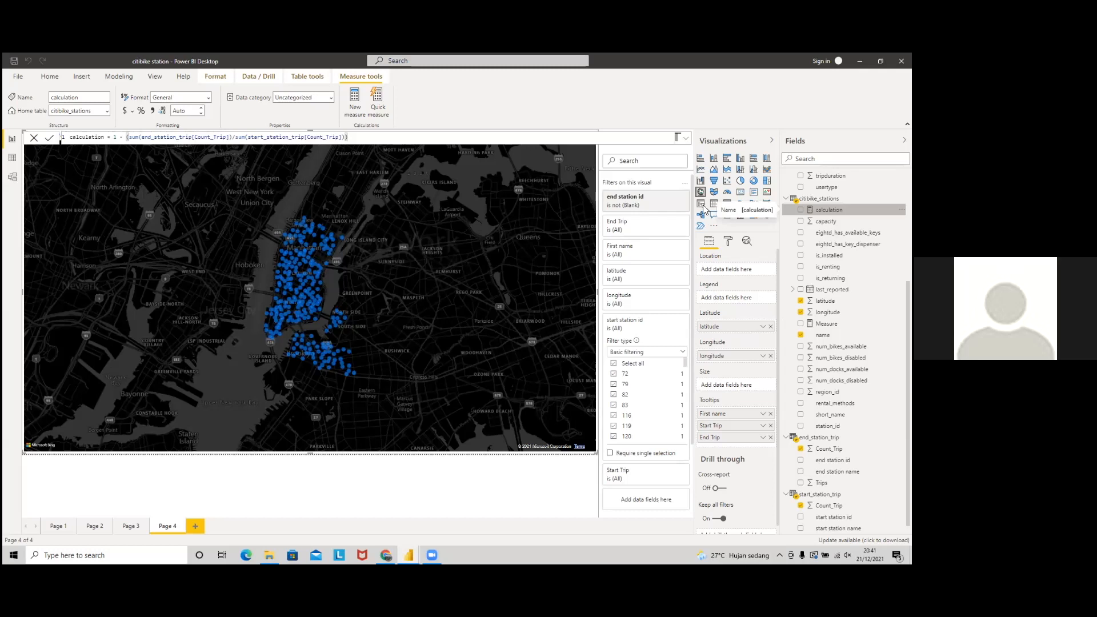
click(141, 111)
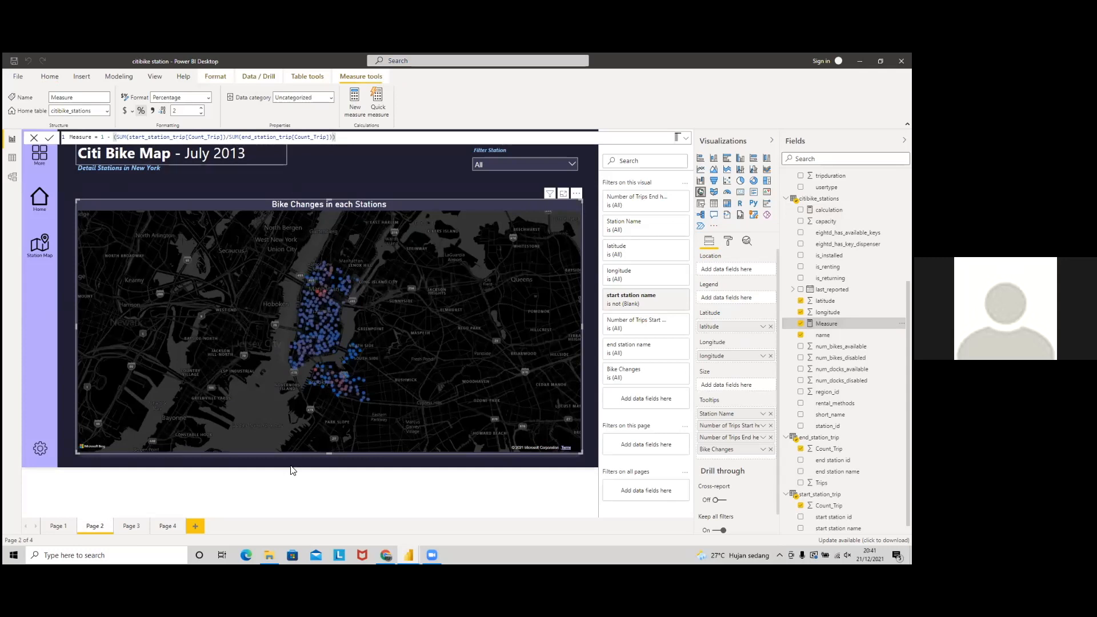
Step: Swap the divisor so calculation = 1 - (sum(start Count_Trip)/sum(end Count_Trip)) on Page 4
click(167, 527)
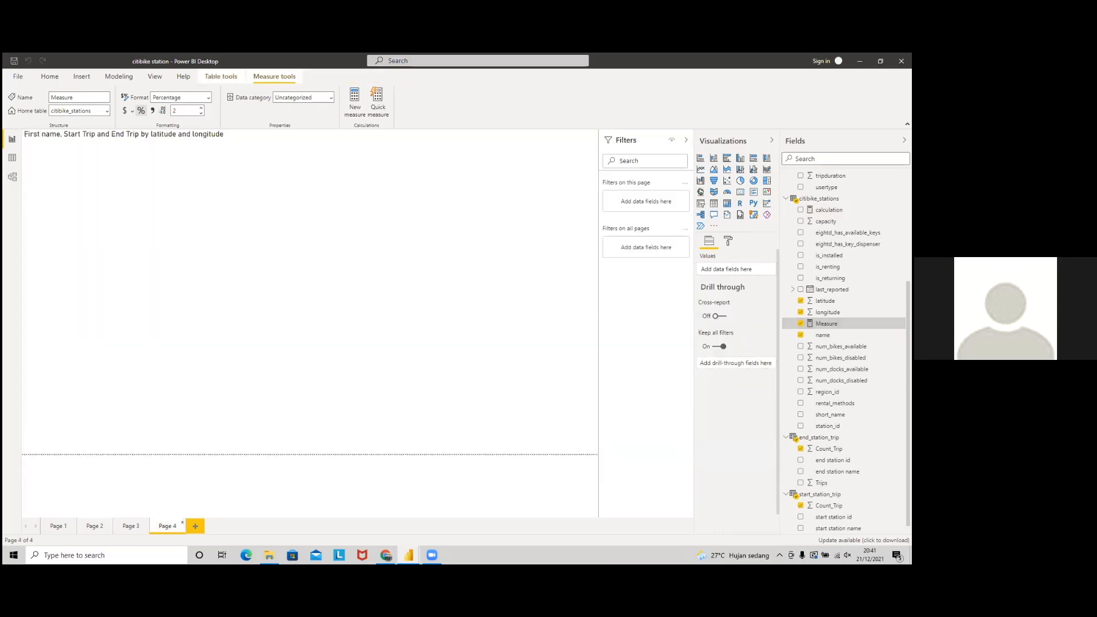
click(235, 140)
shift+click(130, 137)
key(ctrl+c)
key(Delete)
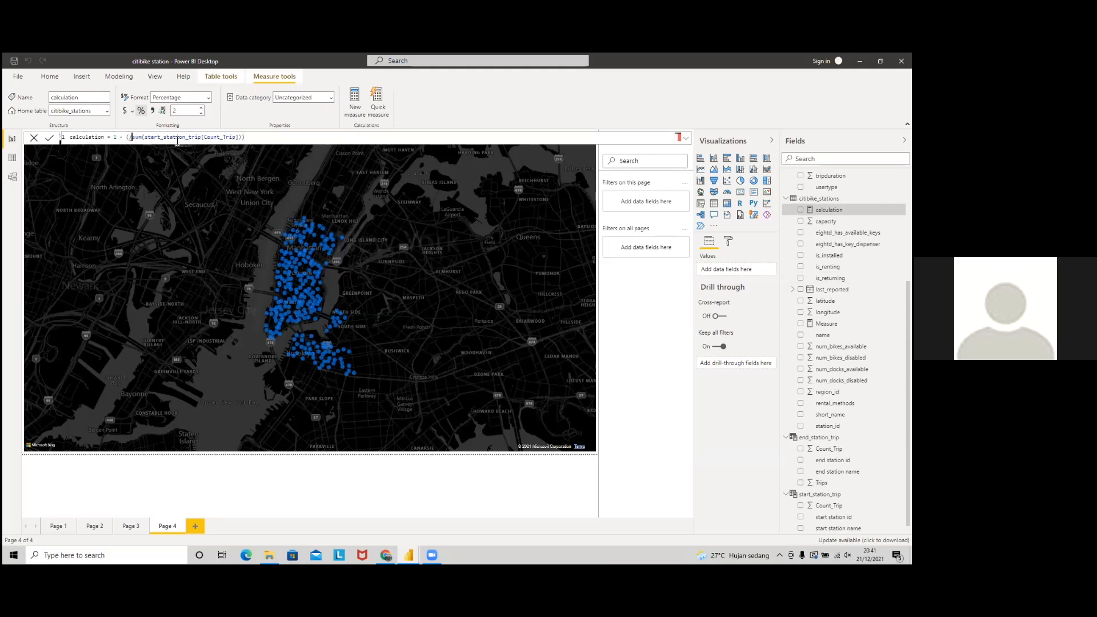
key(Delete)
click(285, 137)
text(/)
key(ctrl+v)
key(Return)
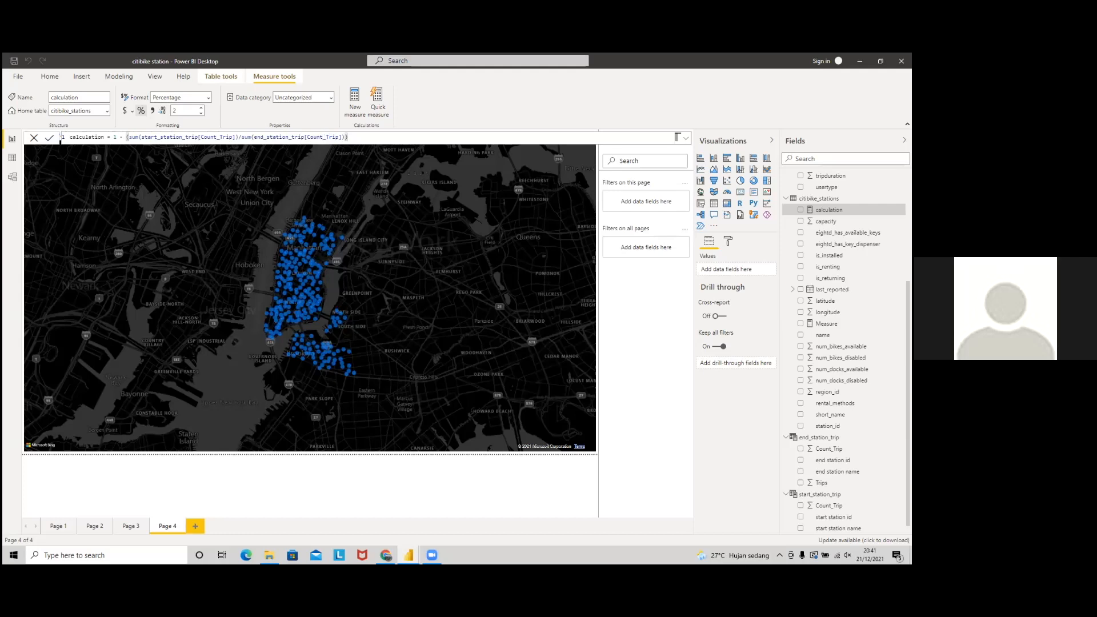
click(520, 261)
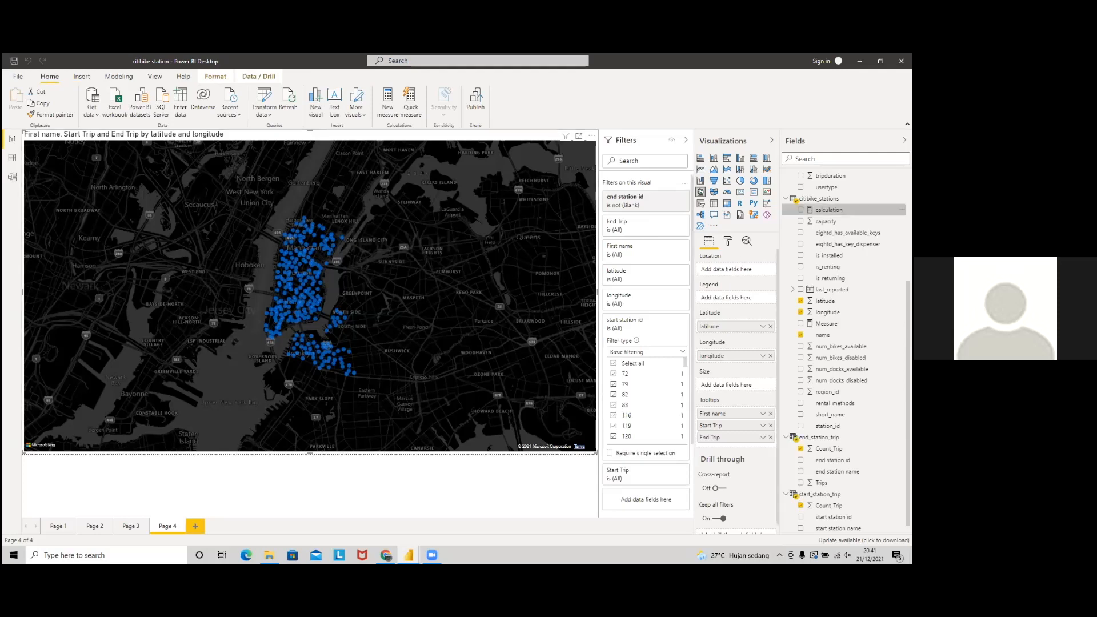
Step: Add the calculation measure to the map tooltips and expand the Data colors settings
drag(830, 210, 732, 451)
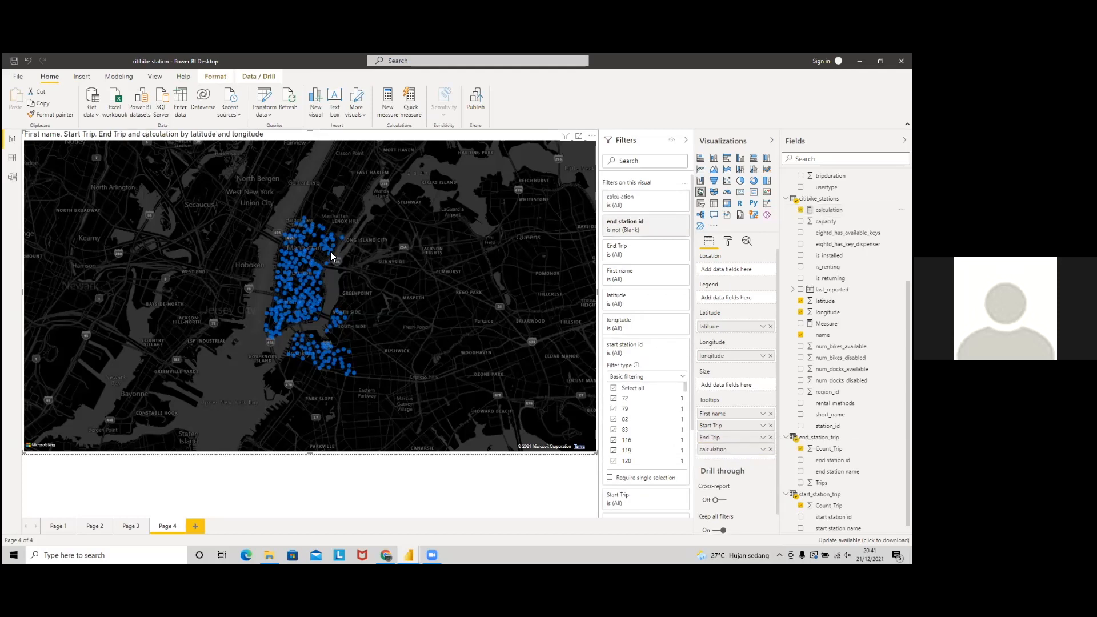
scroll(331, 255, up, 1)
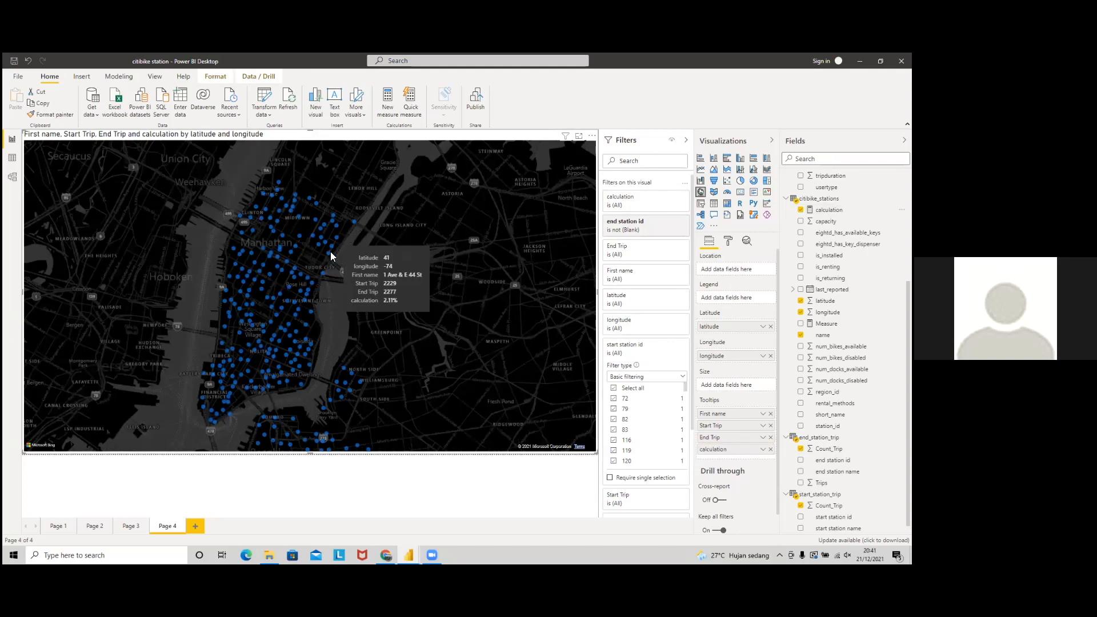
click(728, 242)
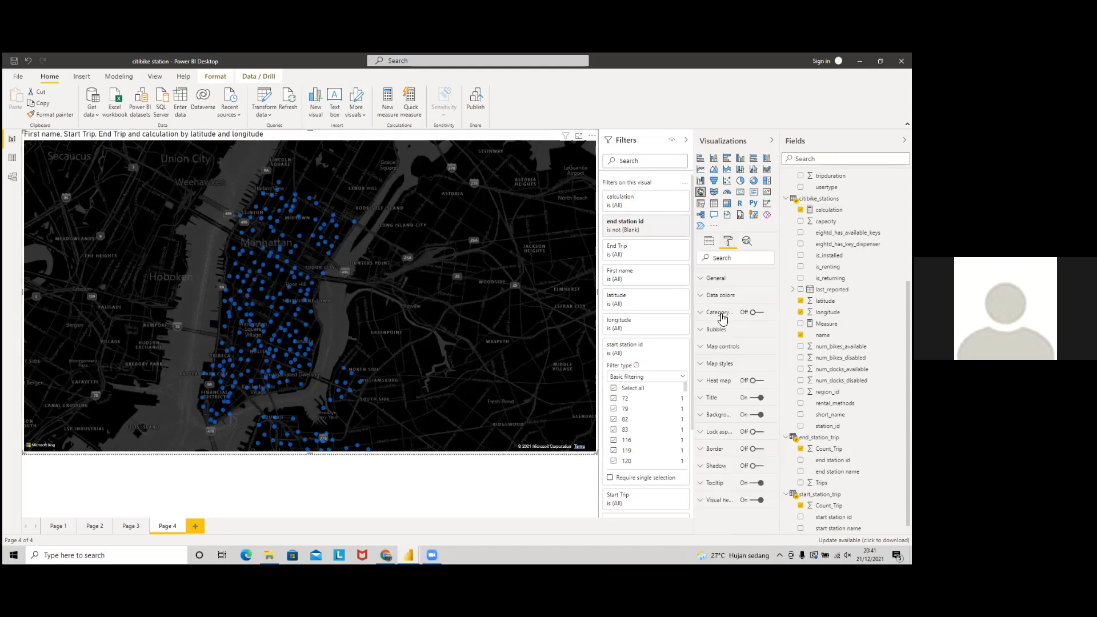
click(703, 300)
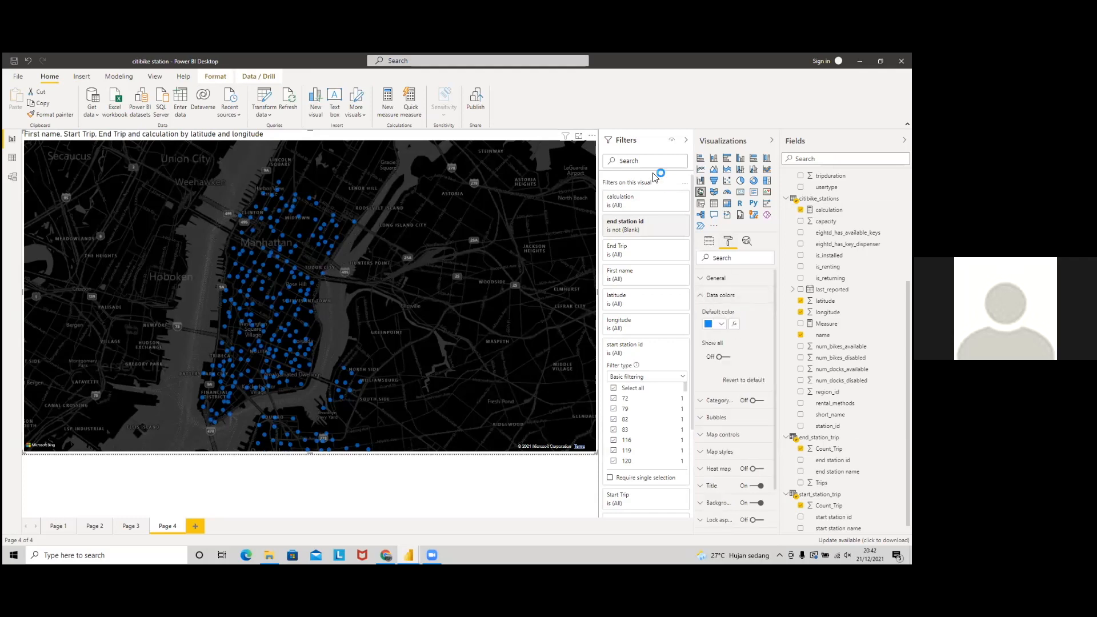
click(735, 324)
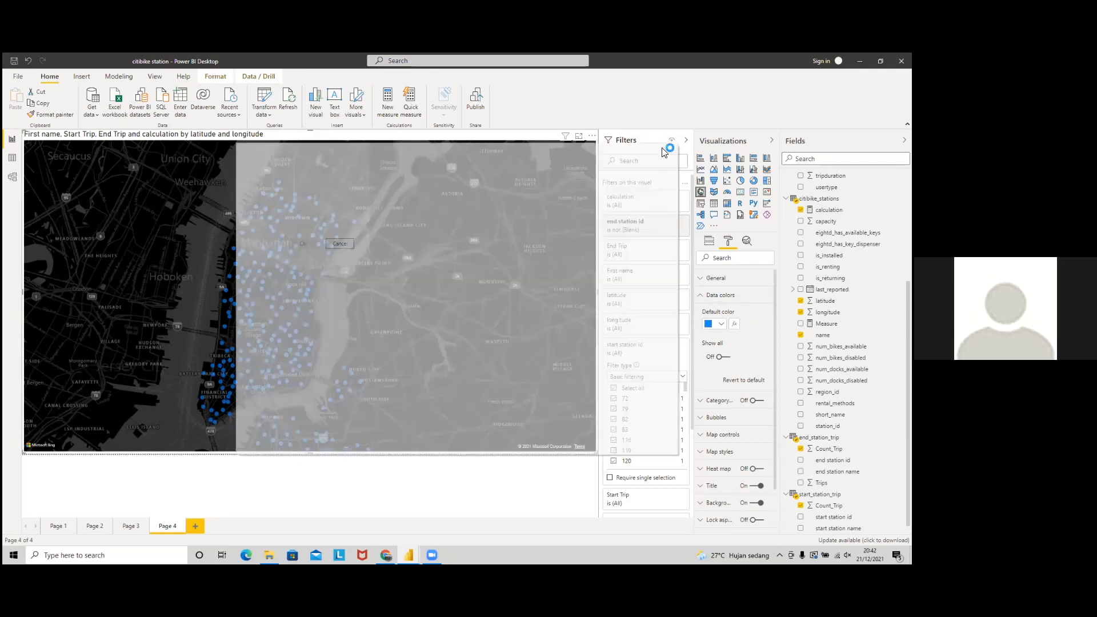
click(666, 148)
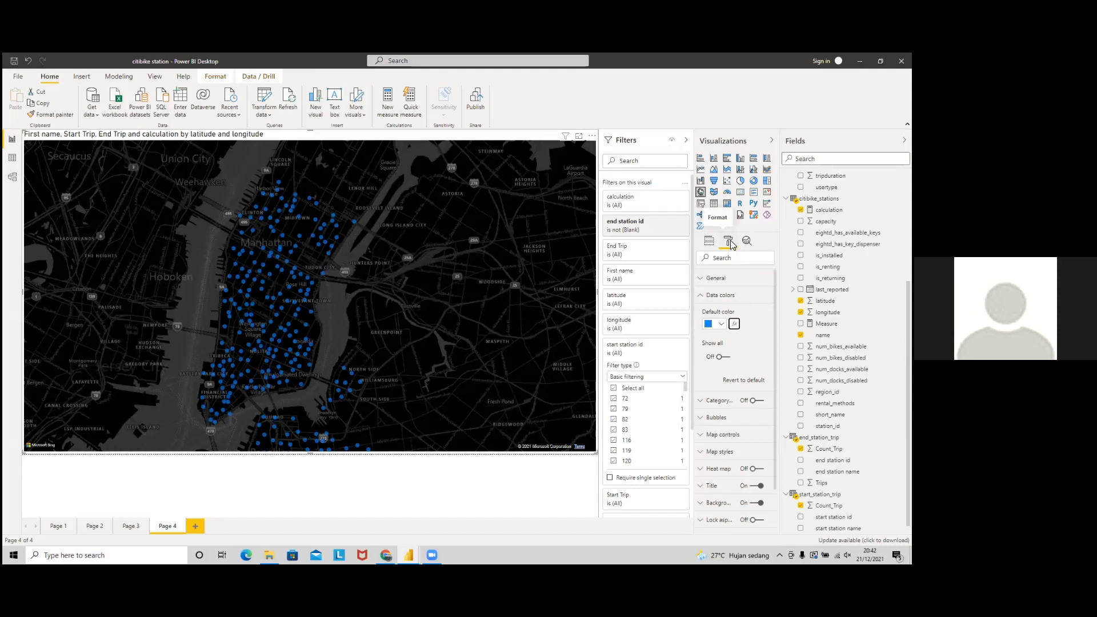
Step: Colour map points by calculation with a red minimum and blue maximum colour scale
click(735, 325)
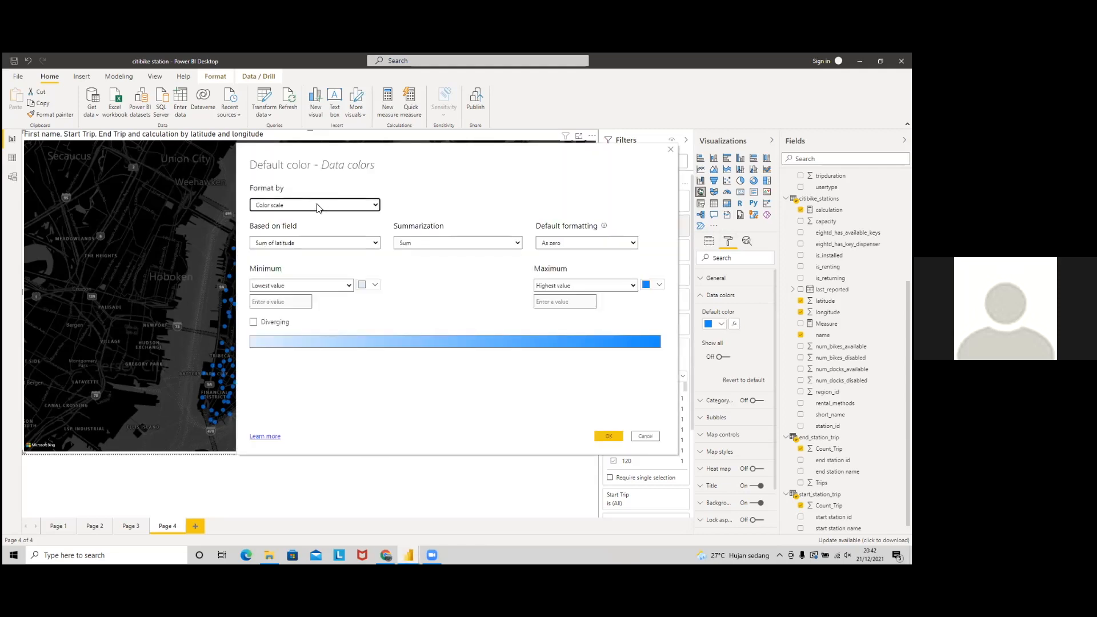
click(318, 245)
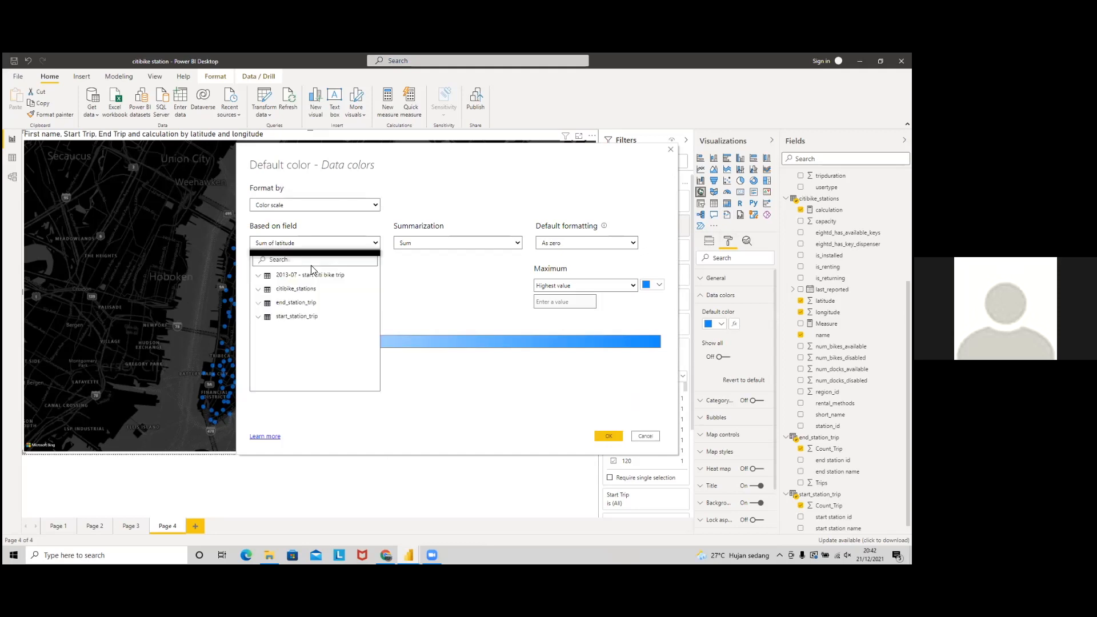
click(257, 290)
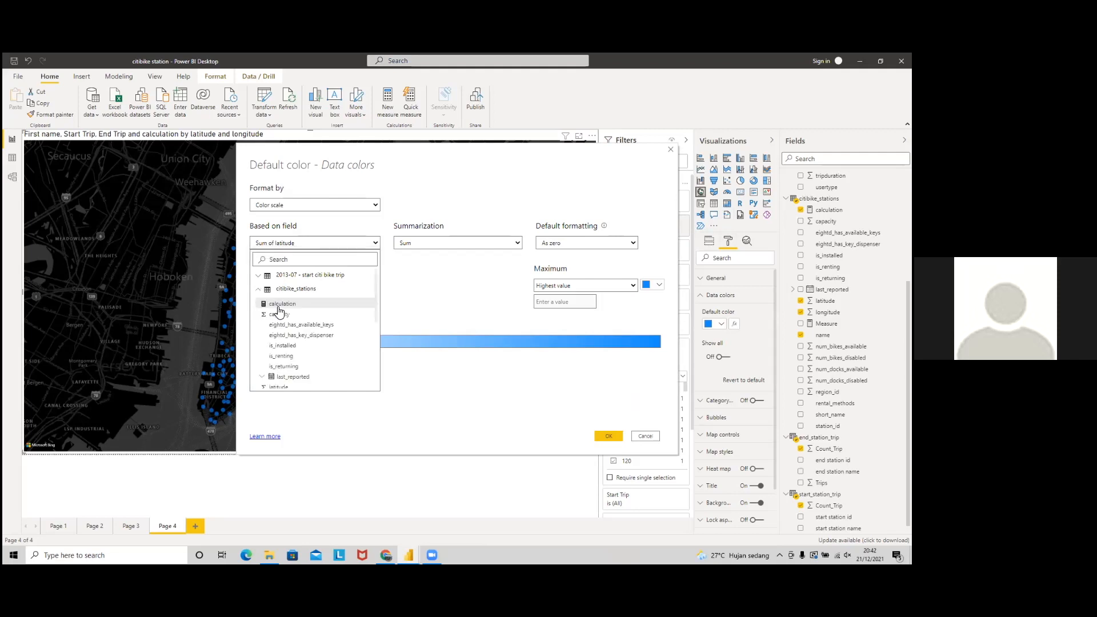
click(293, 306)
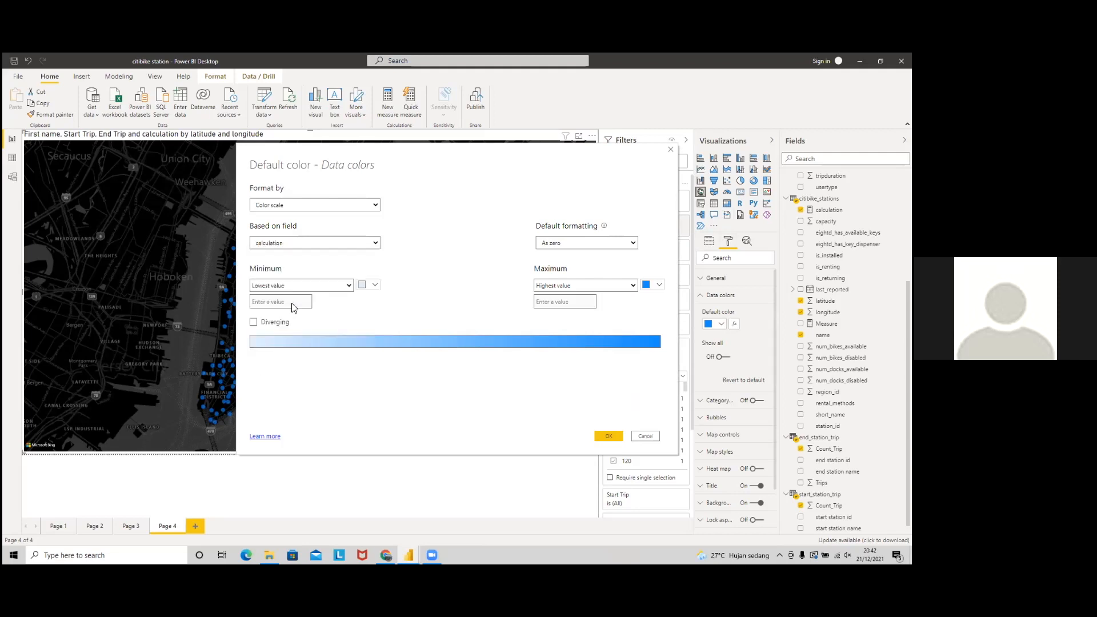
click(373, 286)
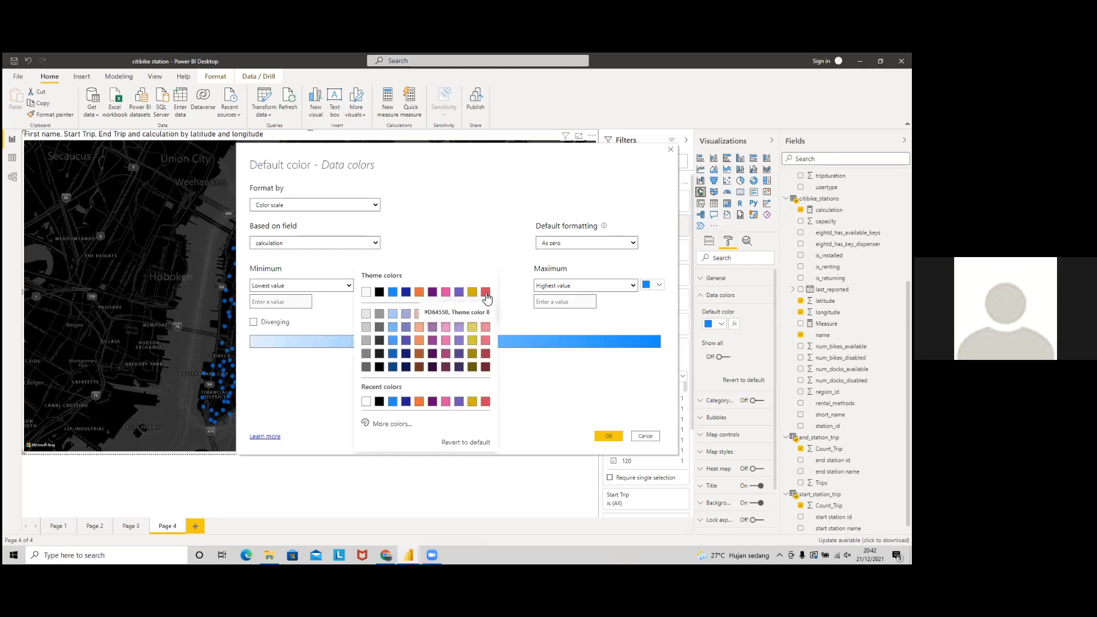
click(392, 424)
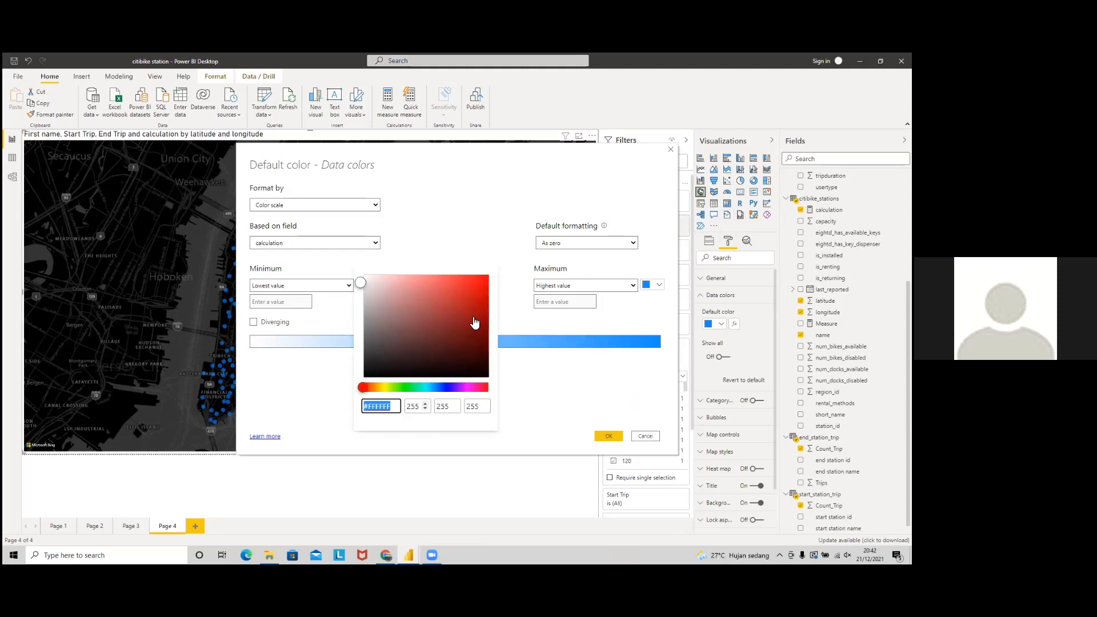
click(488, 276)
click(652, 320)
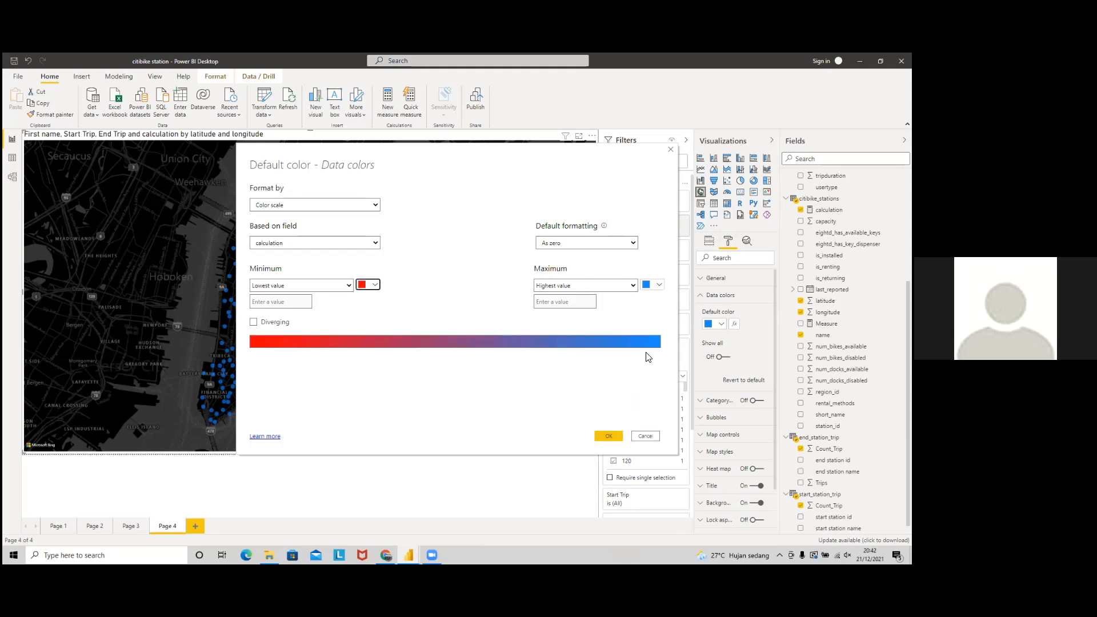
click(610, 436)
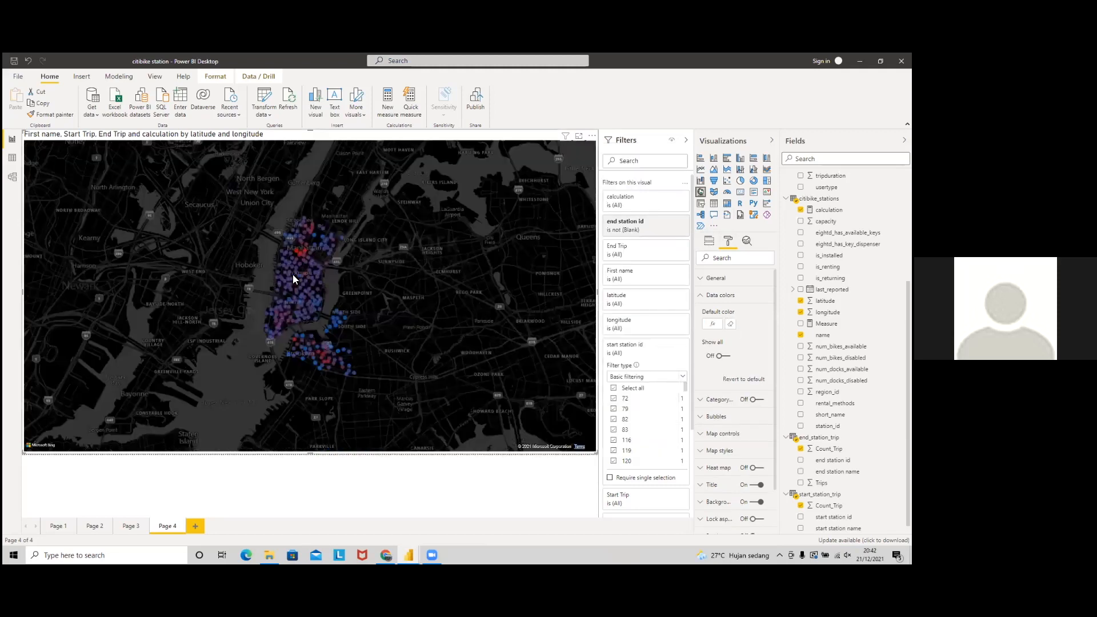
scroll(293, 278, up, 5)
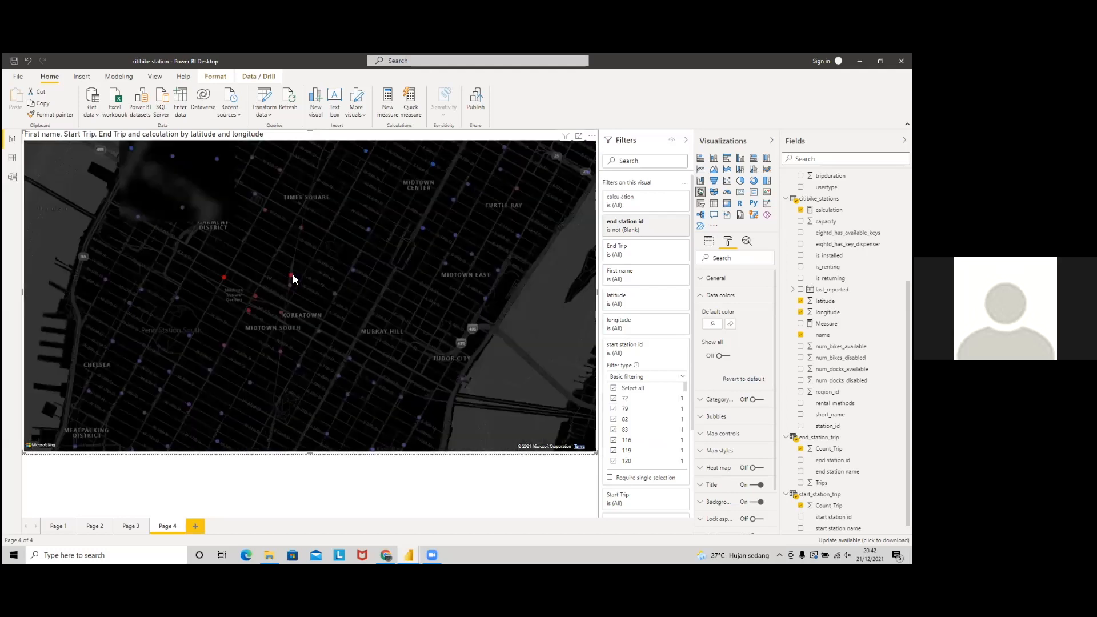
mouse_move(292, 276)
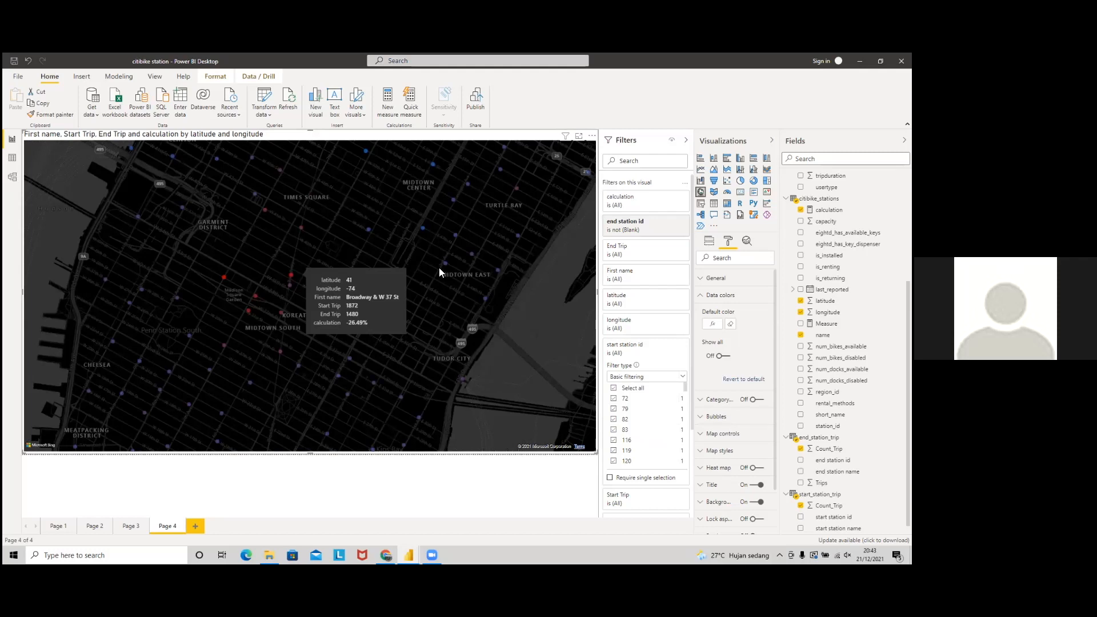
scroll(471, 208, down, 3)
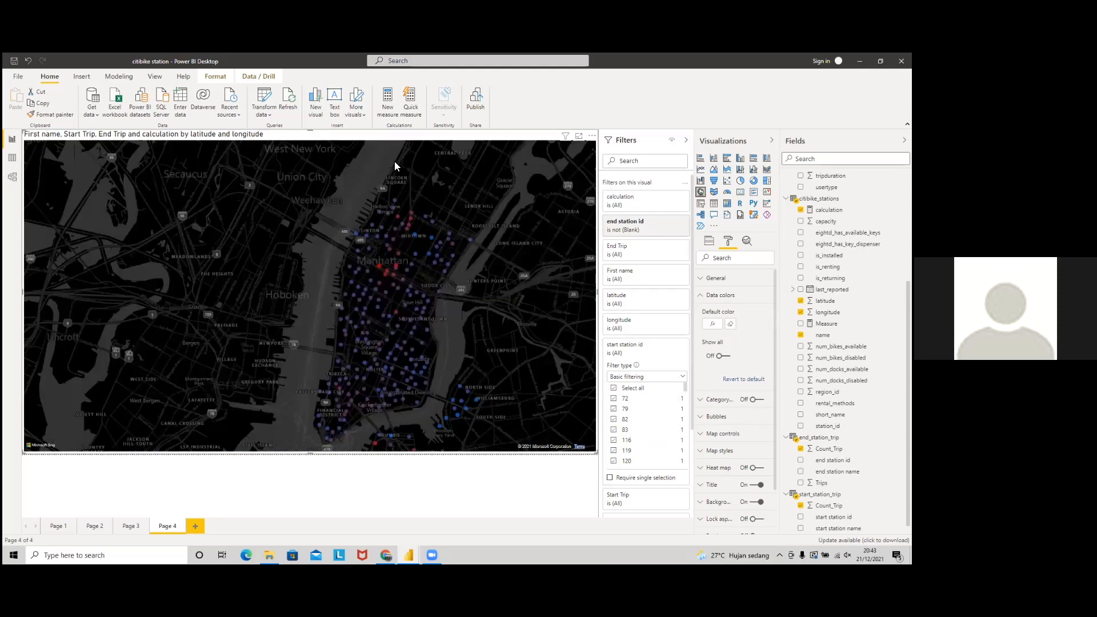
drag(475, 407, 408, 374)
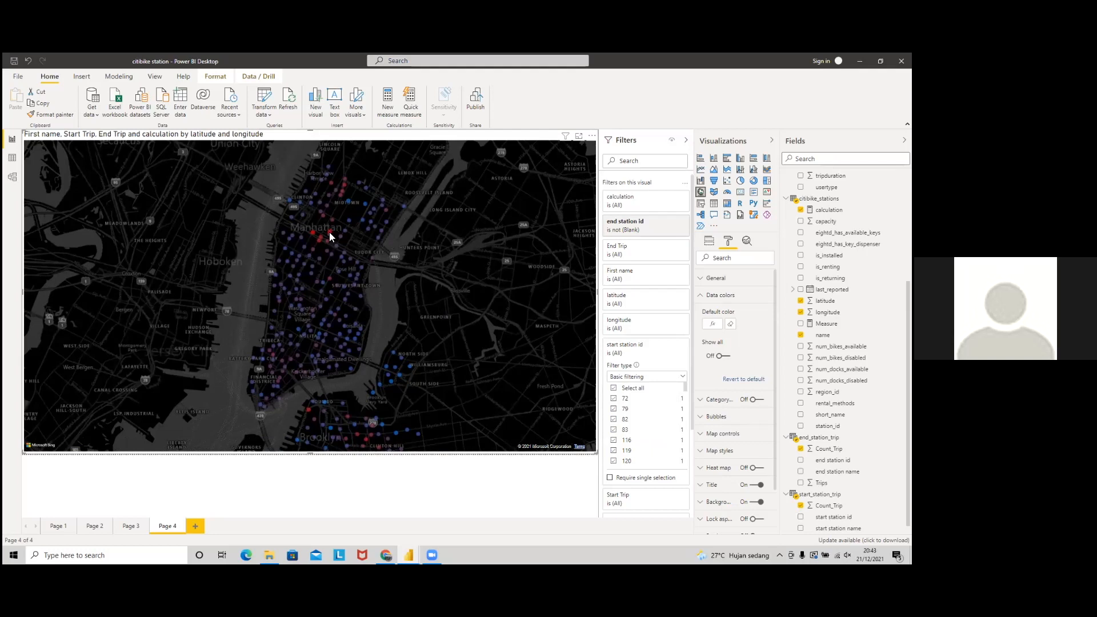
mouse_move(369, 279)
drag(401, 271, 375, 234)
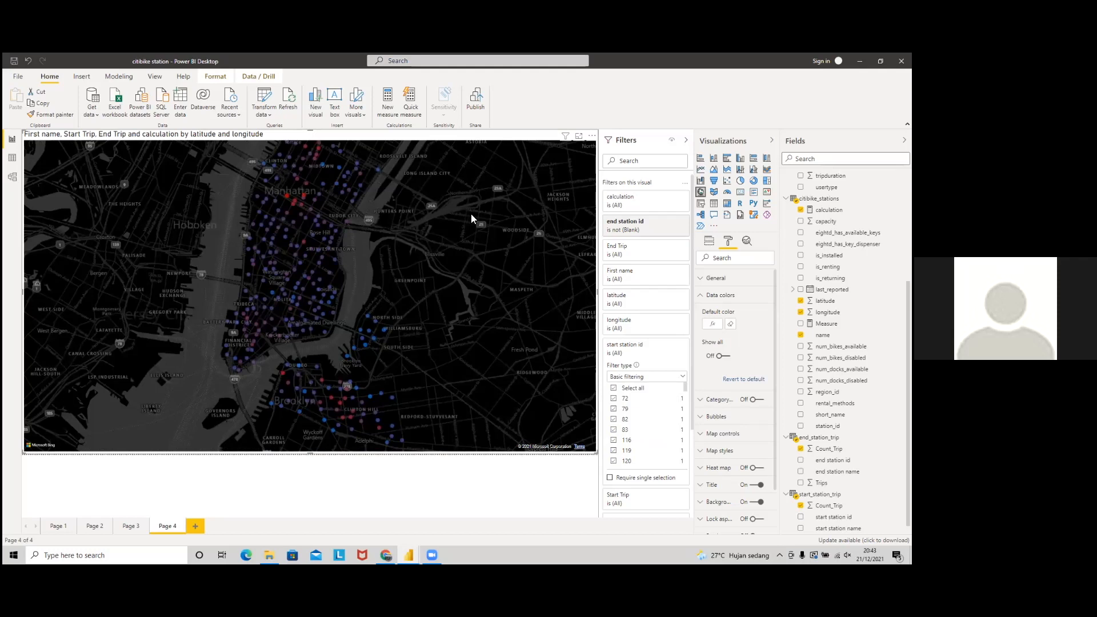
Step: Set the Page 3 859.30 average tripduration card's data label size to 30 pt
click(123, 530)
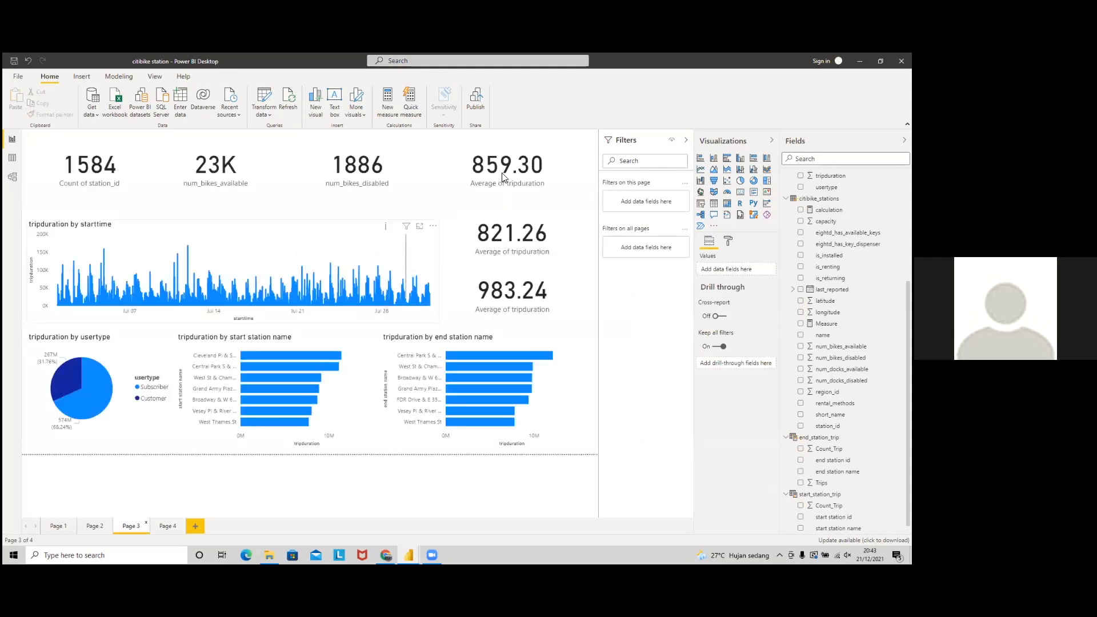
click(505, 176)
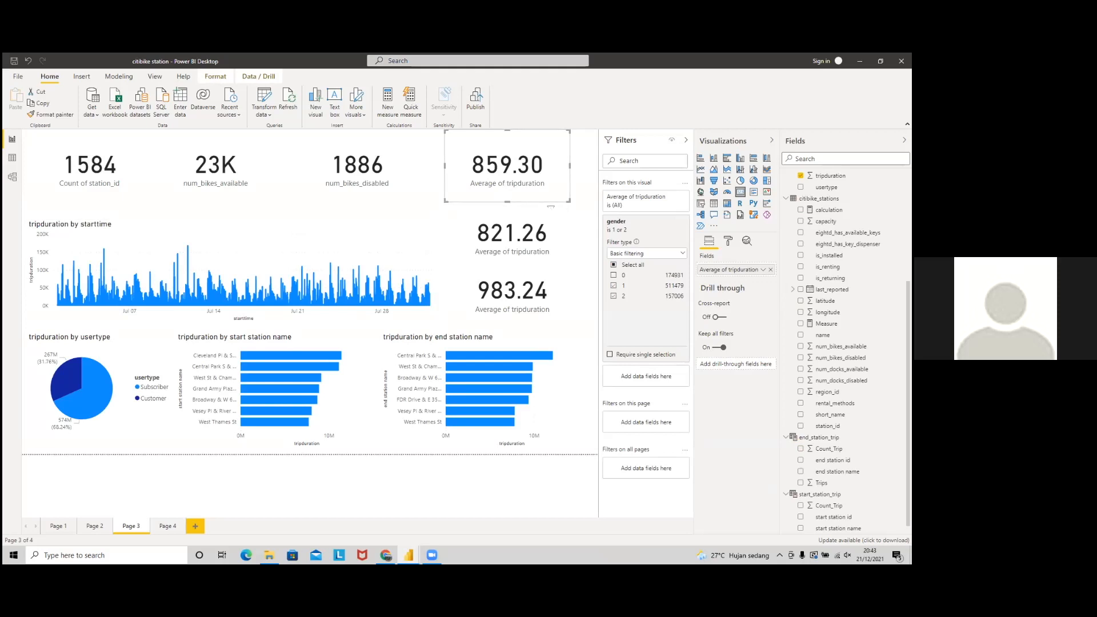
click(730, 242)
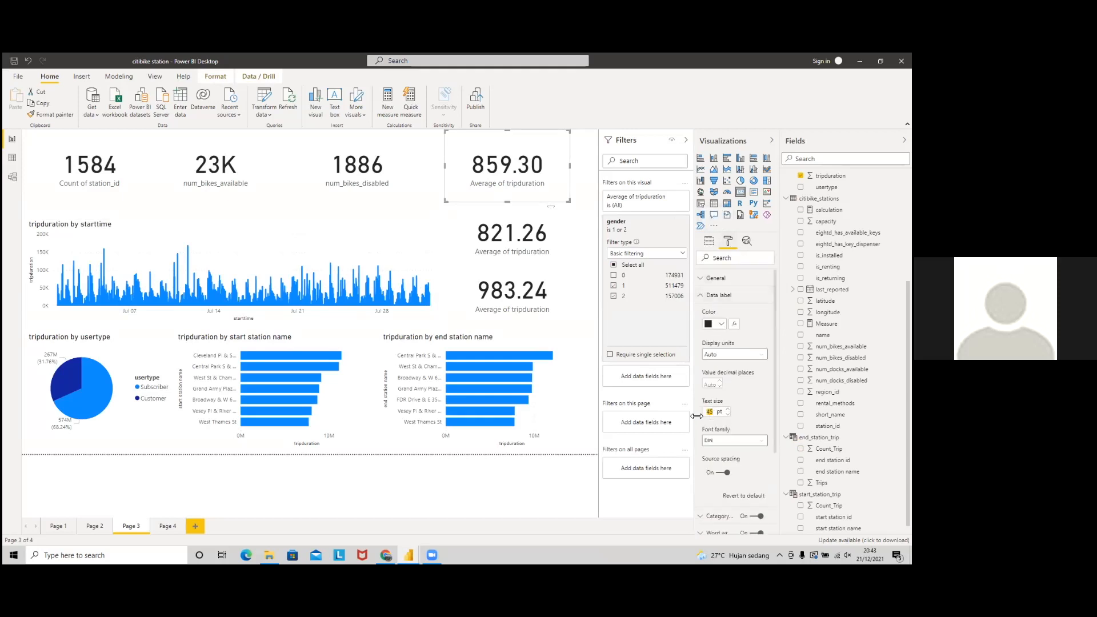
text(30)
key(Return)
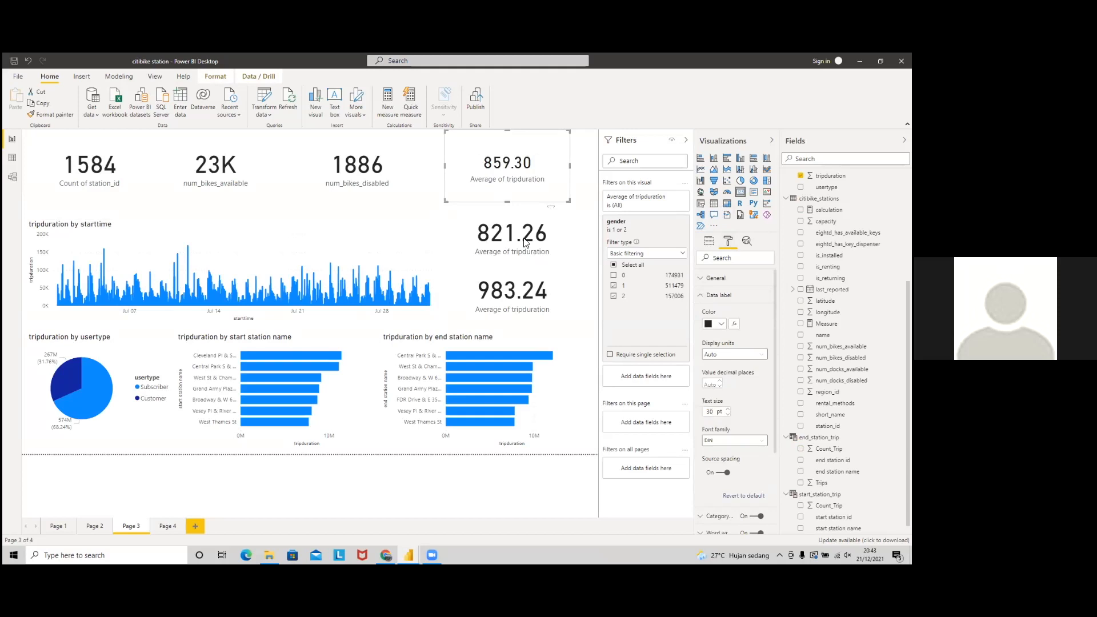
click(586, 214)
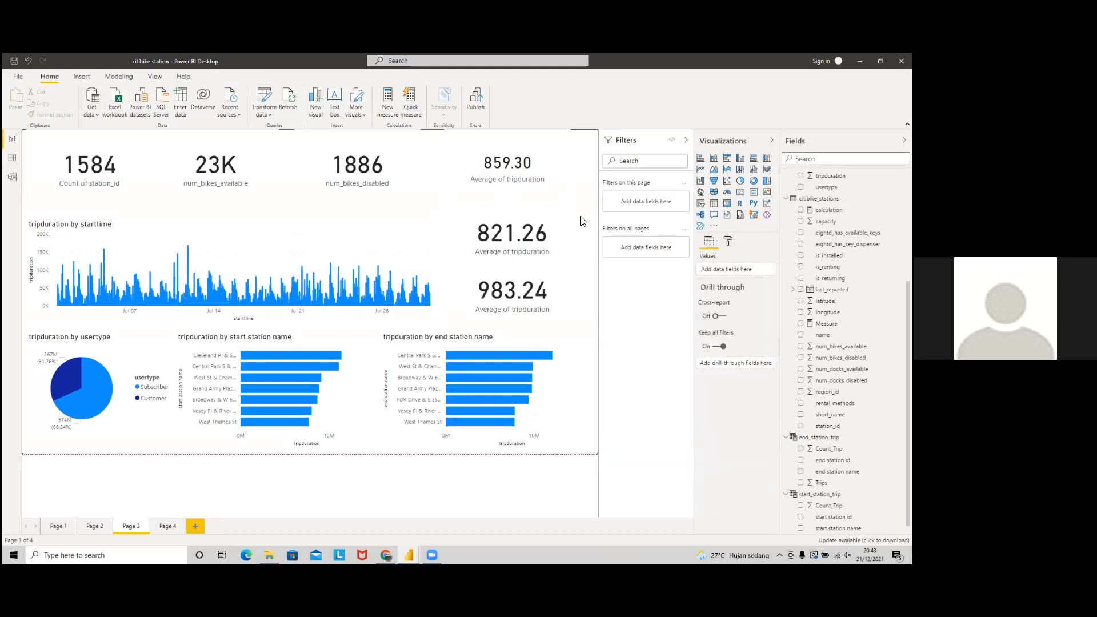
Step: Show the dark dashboard on Page 1, then open the Figma mockup tab in Chrome
click(57, 526)
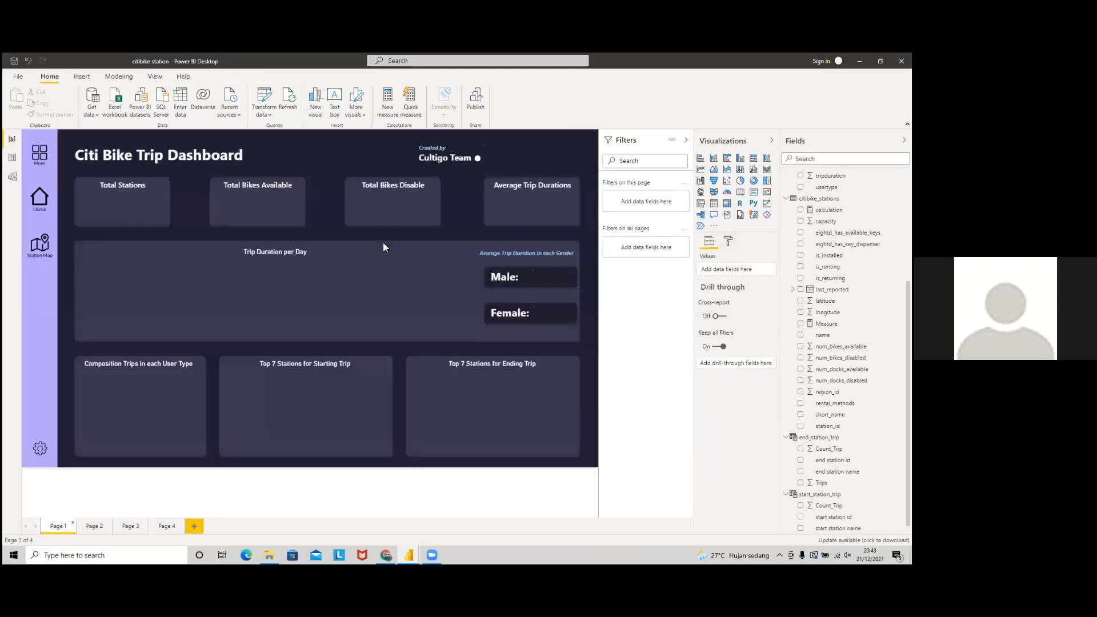
key(alt+Tab)
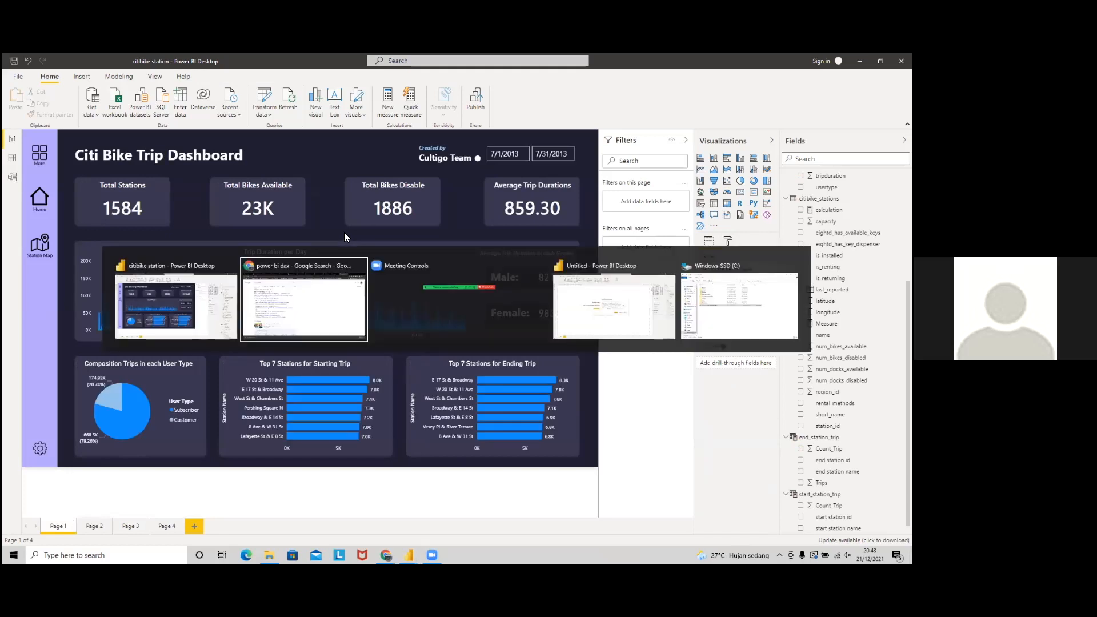
click(685, 61)
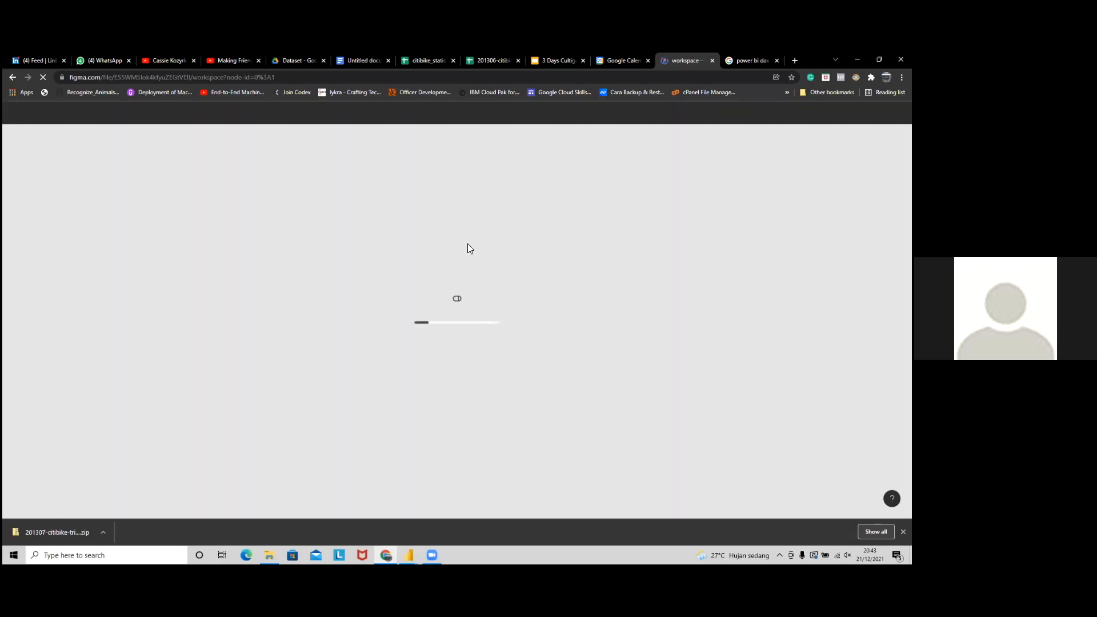
Step: Check Page 3 in Power BI Desktop, then return to the Figma workspace window
key(alt+Tab)
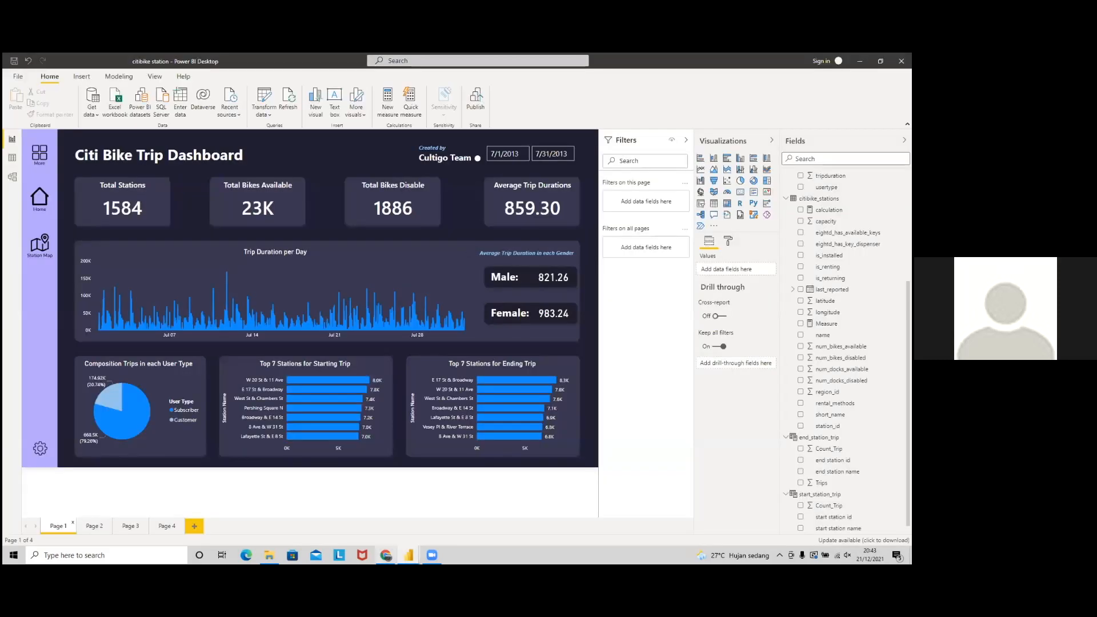
ctrl+click(214, 186)
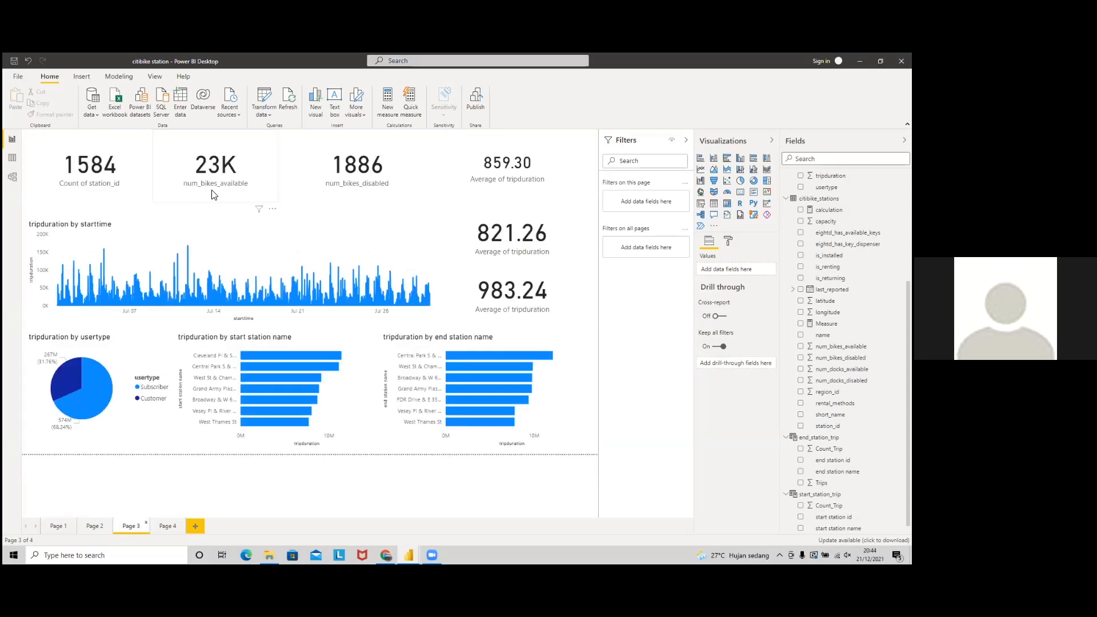
key(alt+Tab)
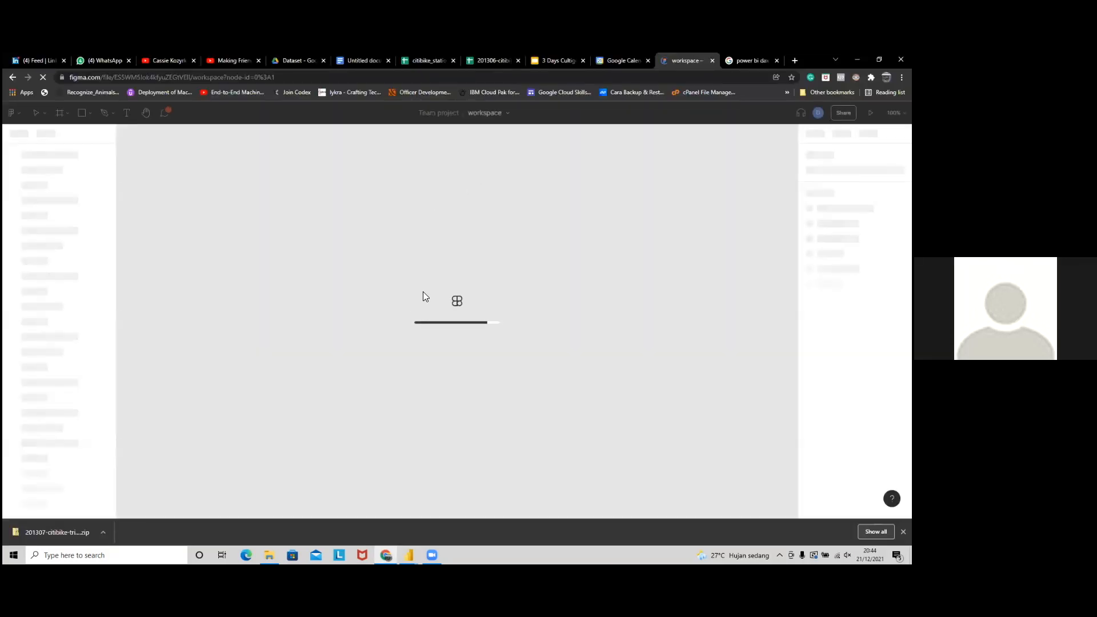
Step: Zoom the Figma canvas to 47% and scroll through the dark dashboard wireframe frames
scroll(420, 457, up, 10)
scroll(415, 393, up, 8)
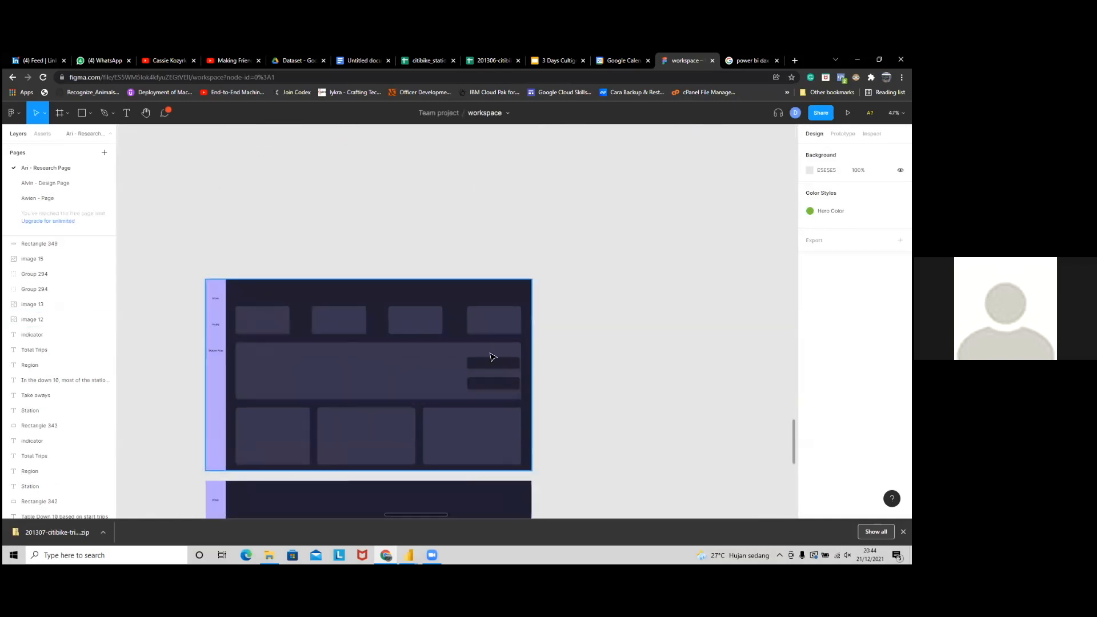
scroll(492, 372, down, 3)
scroll(480, 453, down, 10)
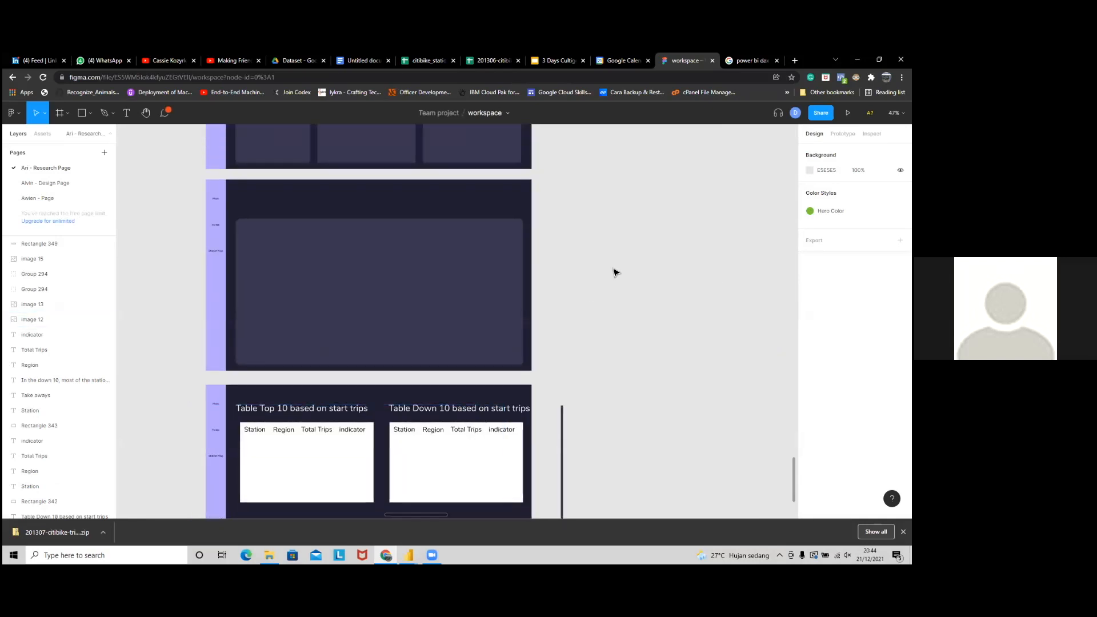
scroll(615, 272, up, 6)
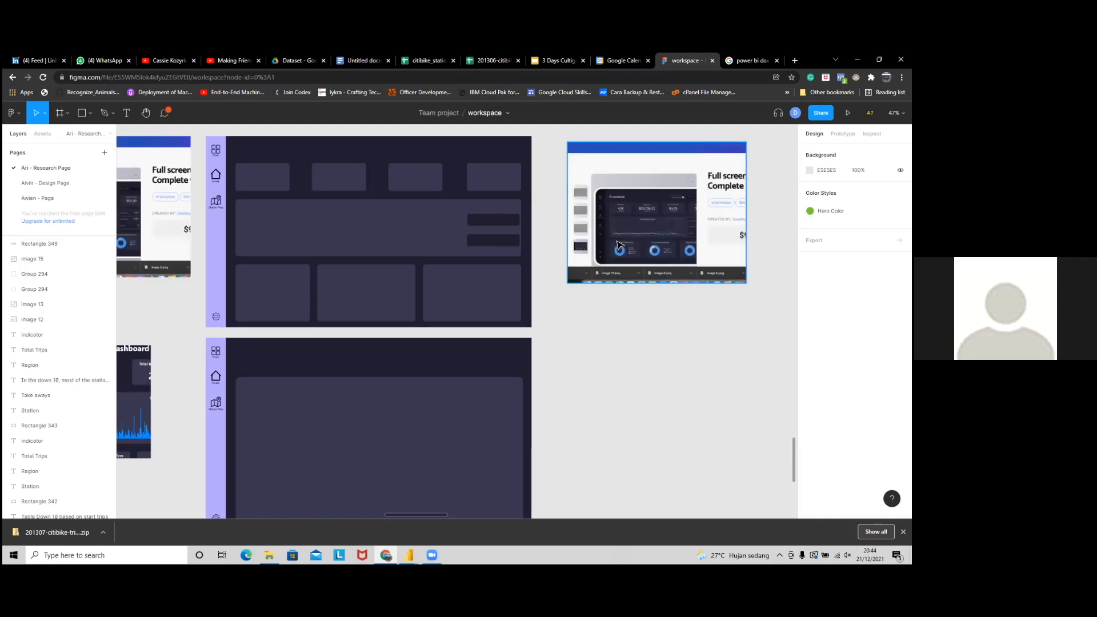
Step: Drag the Citi Bike Map mockup up and right until it snaps beside the Trip Dashboard mockup
click(619, 246)
click(609, 346)
scroll(559, 340, down, 6)
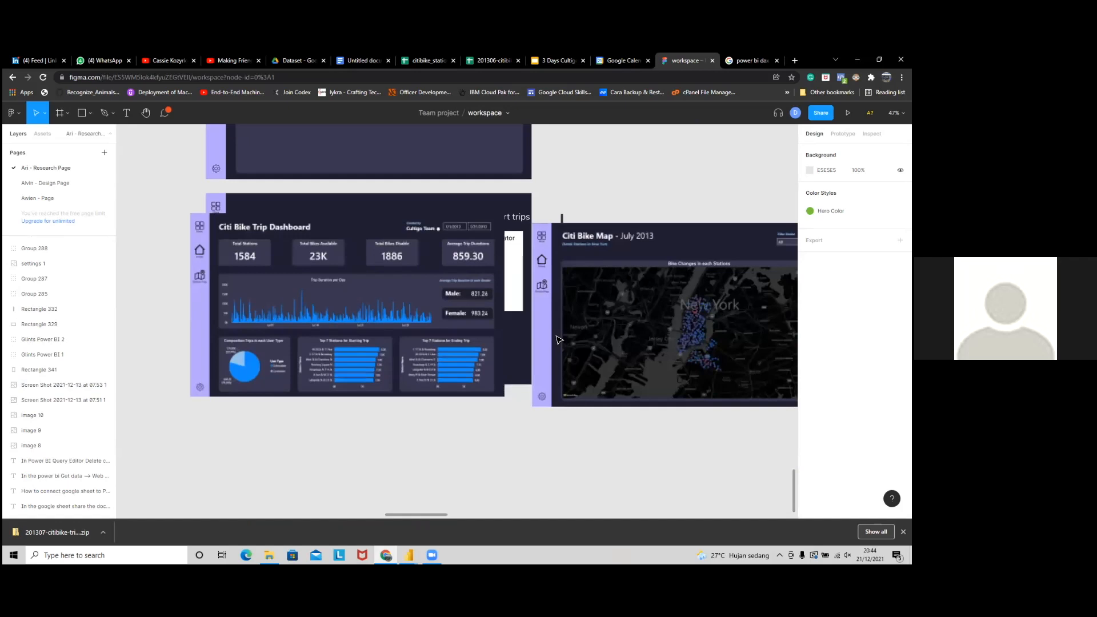
click(668, 257)
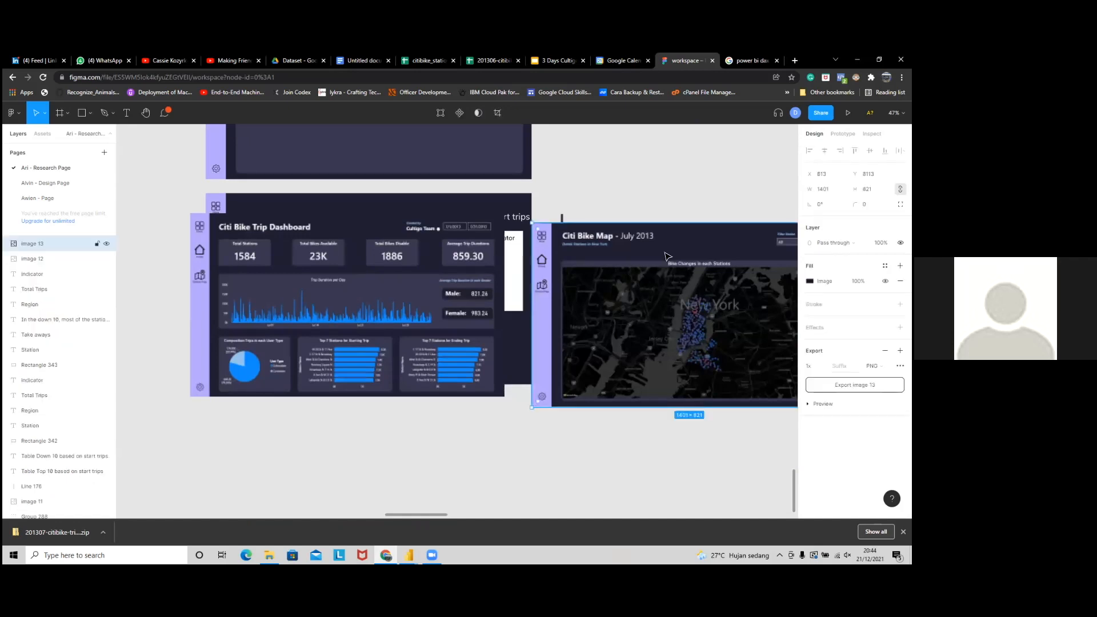
drag(671, 254, 686, 230)
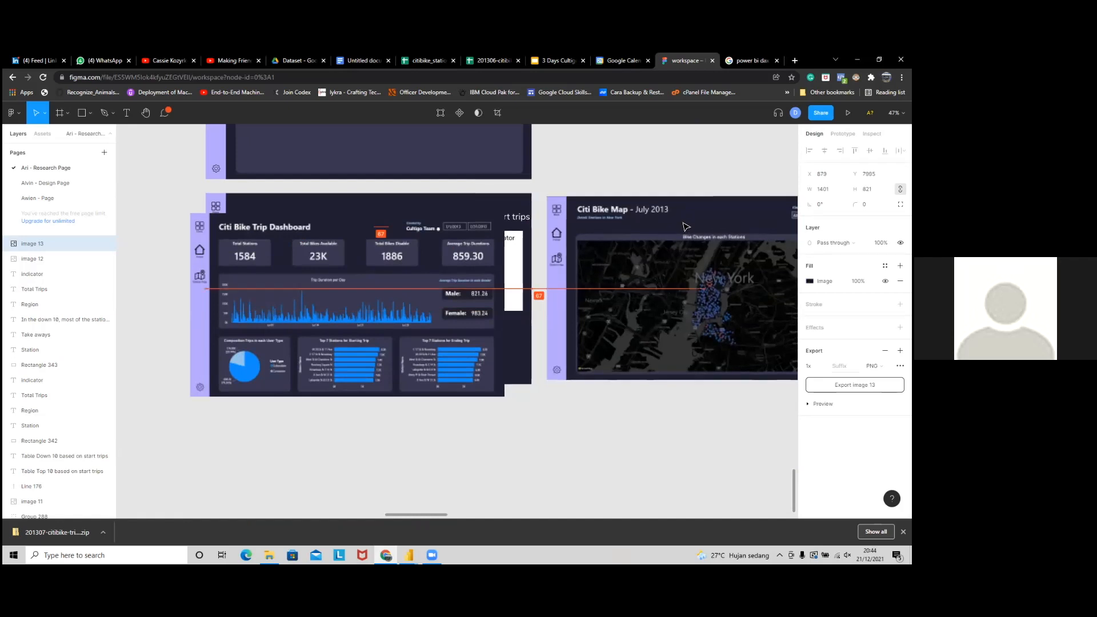
click(629, 177)
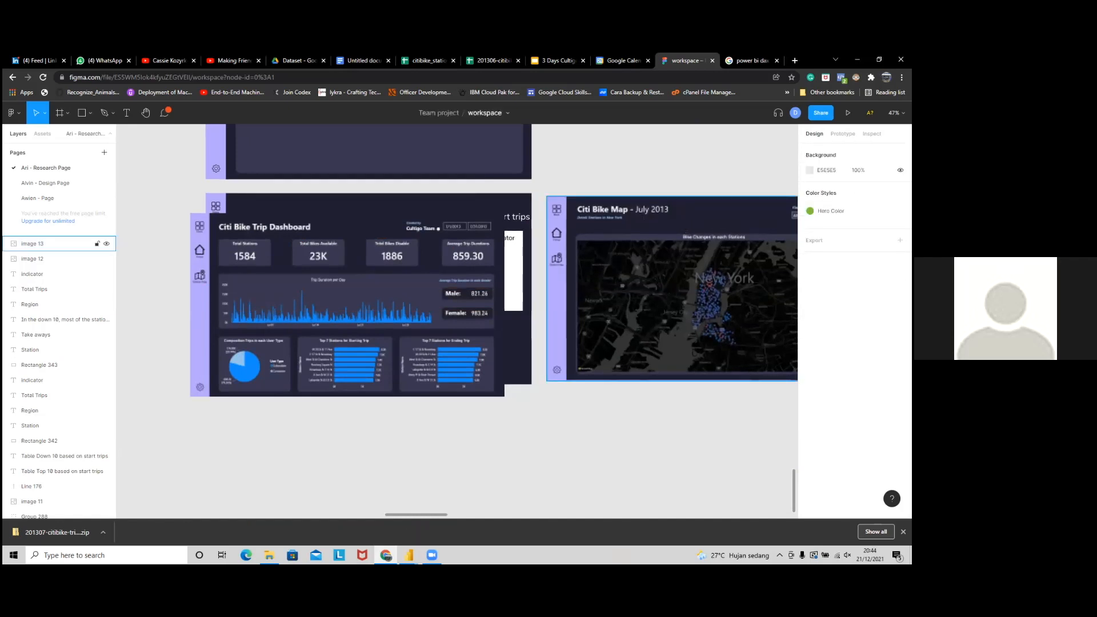
click(409, 555)
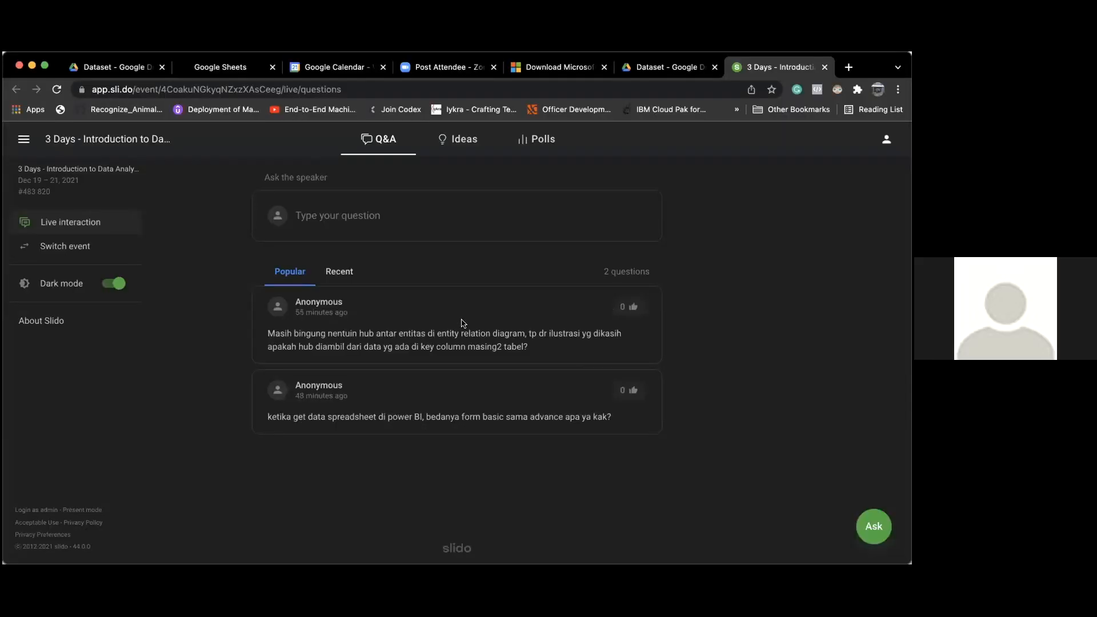
Step: Reload the Slido Q&A list, then go to the 'Dataset - Google Drive' tab
click(55, 90)
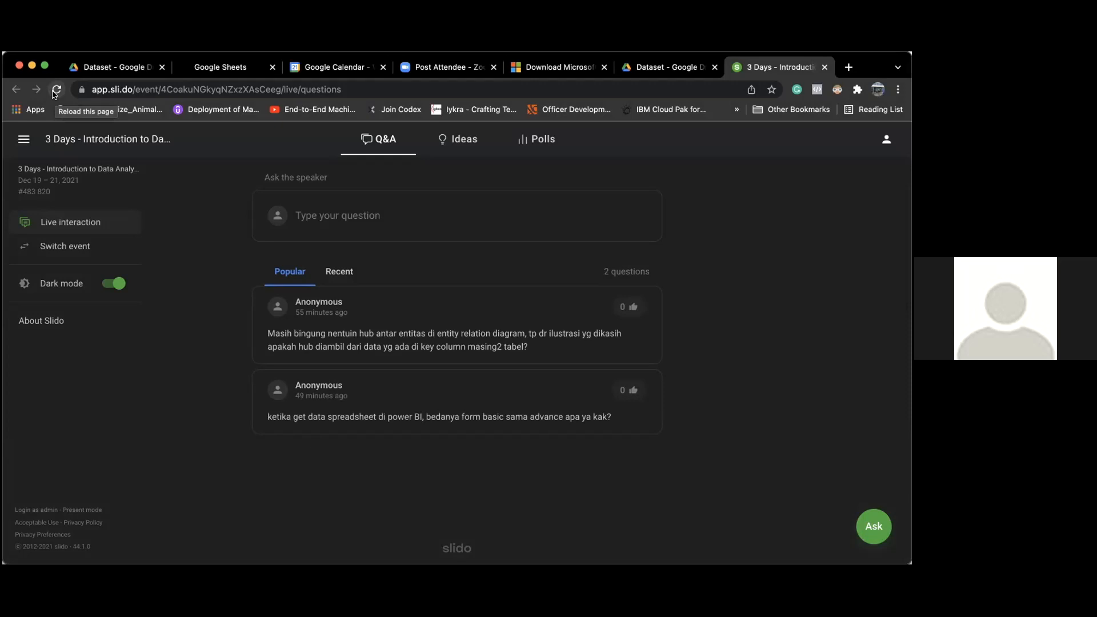
click(105, 69)
Step: Open the 201306-citibike-tripdata_new sheet, then load dataimpact.medium.com in a new tab
click(644, 352)
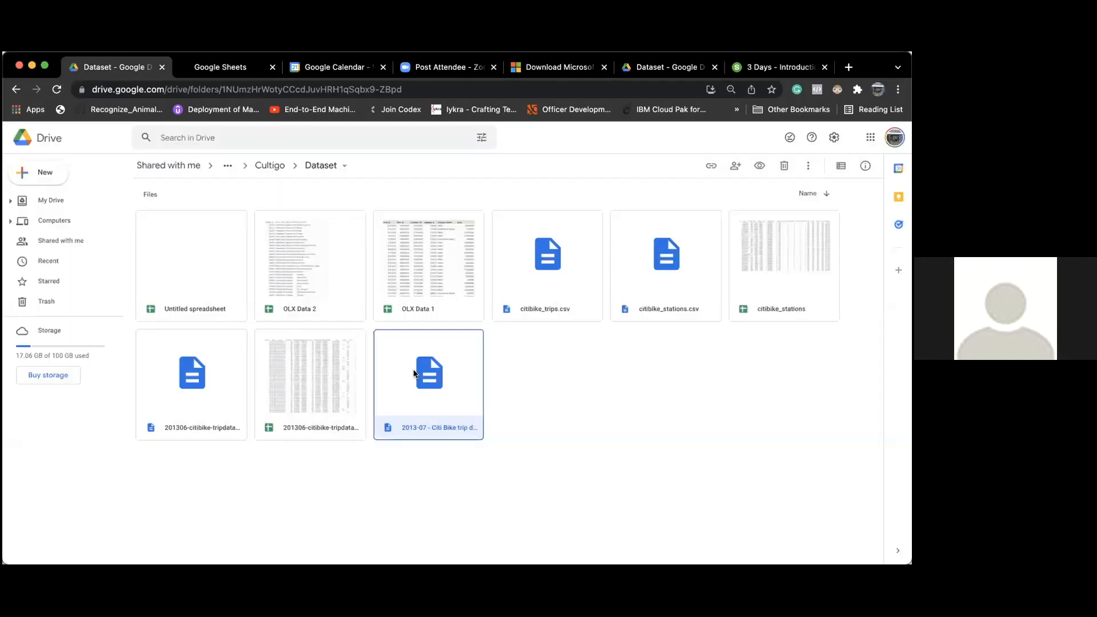
double_click(325, 380)
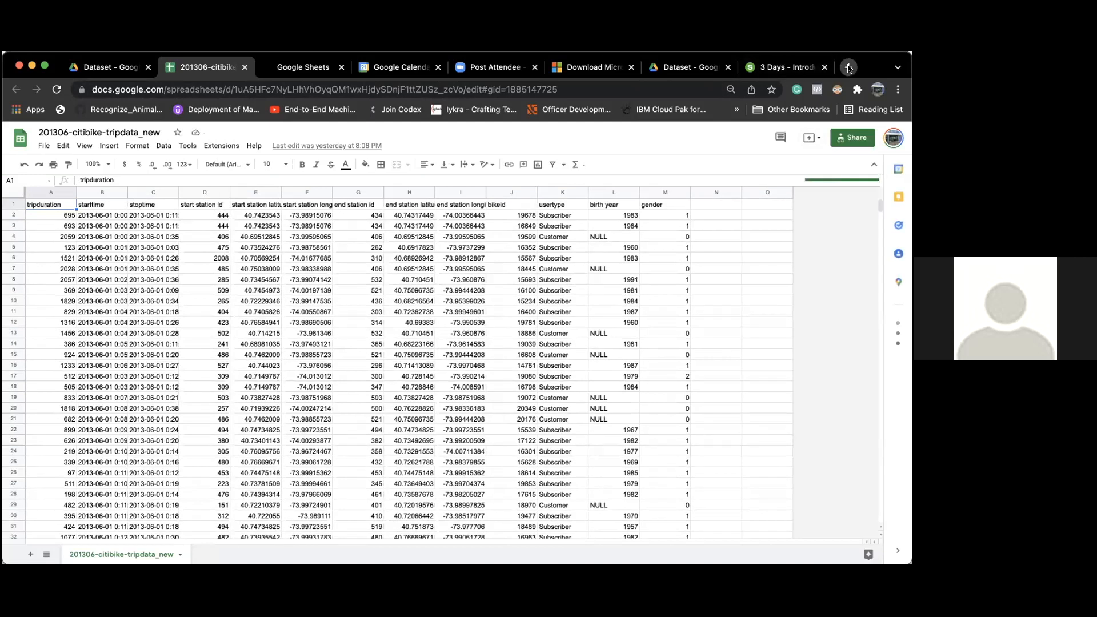
click(848, 67)
text(data)
key(Return)
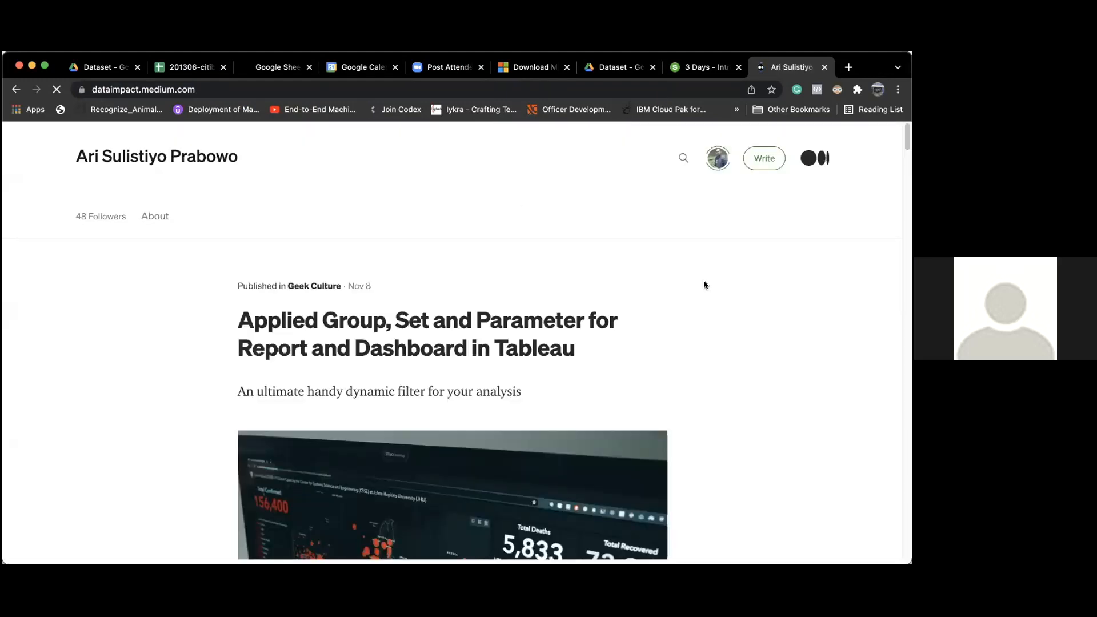
Step: Scroll the dataimpact blog and open the 'Introduction of Data Modeling in Your Data Career' article
scroll(704, 281, down, 5)
scroll(704, 281, down, 10)
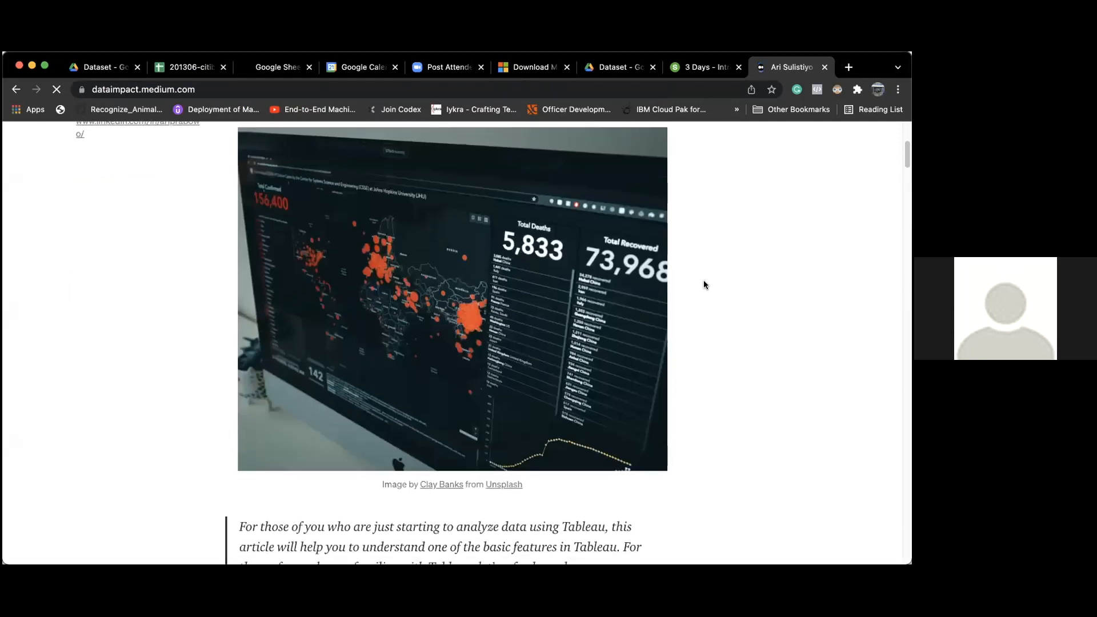
scroll(704, 284, down, 15)
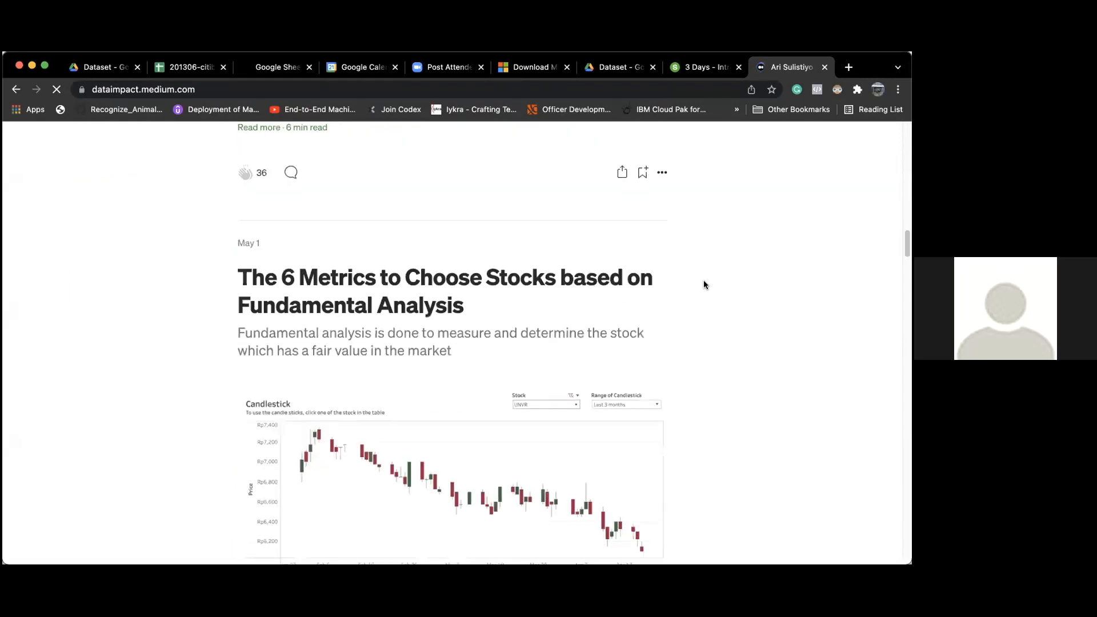
click(567, 231)
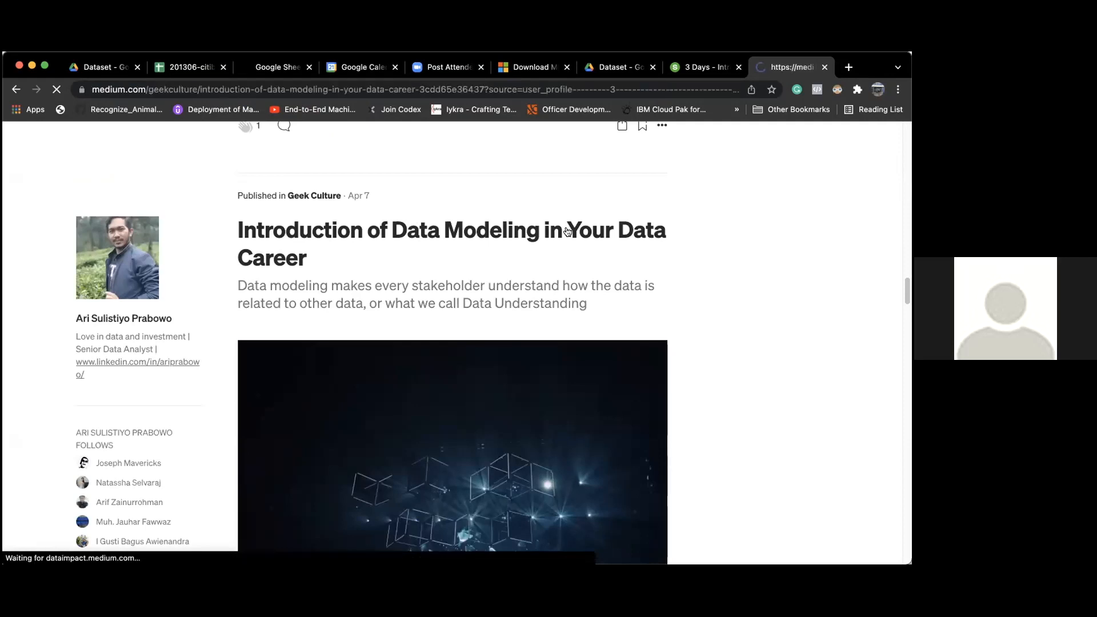
Step: Read down to the article's Entity Relationship Diagram and schema sections, then return to Slido
scroll(560, 341, down, 8)
scroll(560, 342, down, 12)
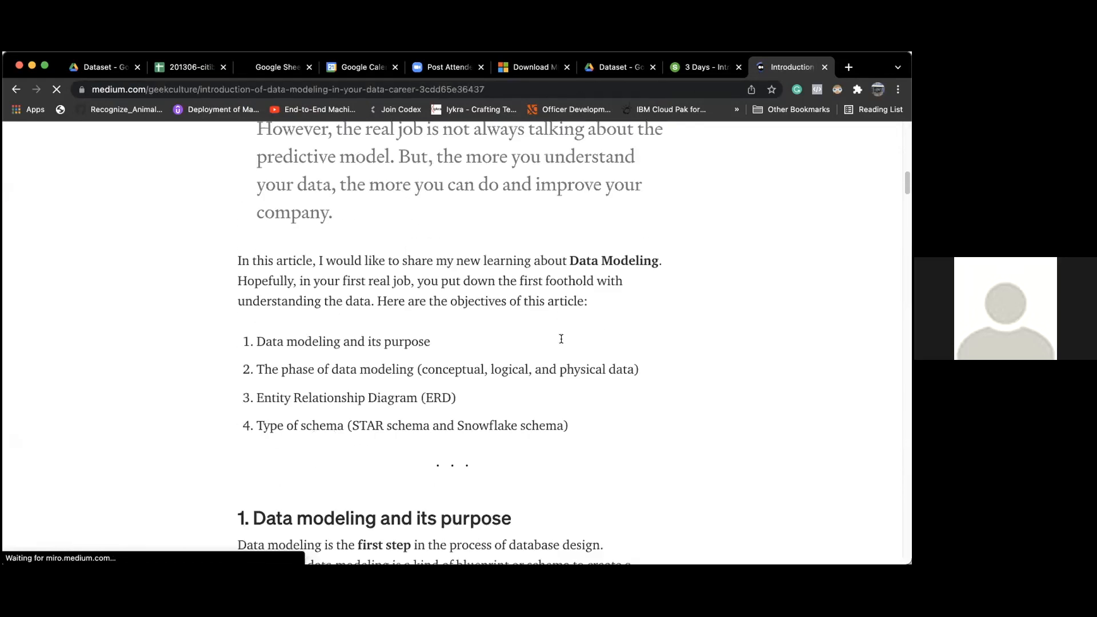
scroll(561, 338, down, 3)
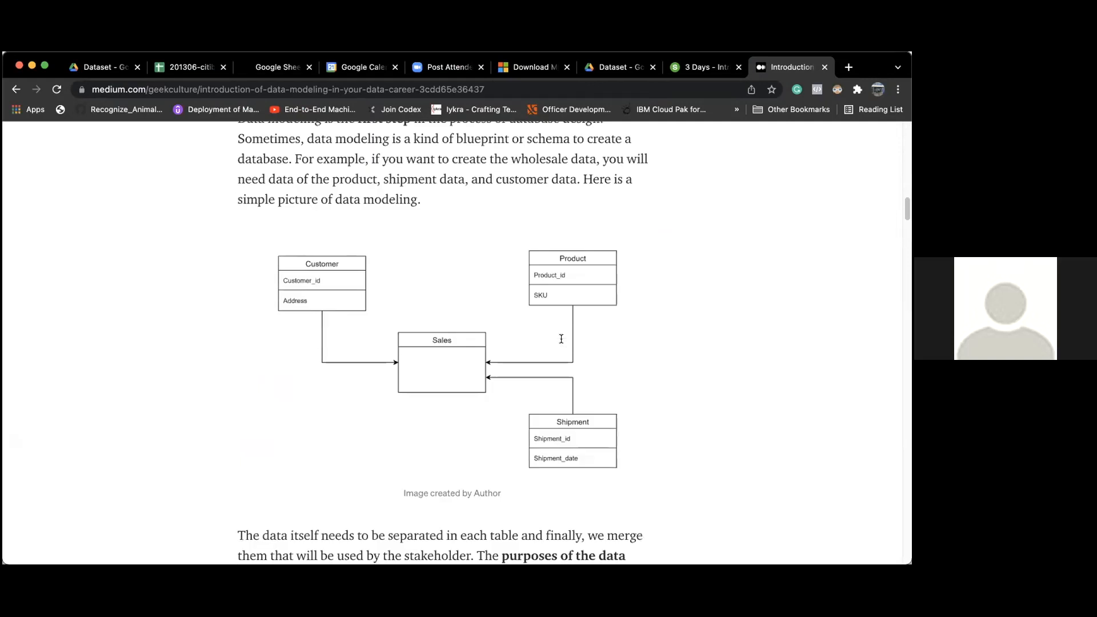
scroll(561, 340, up, 4)
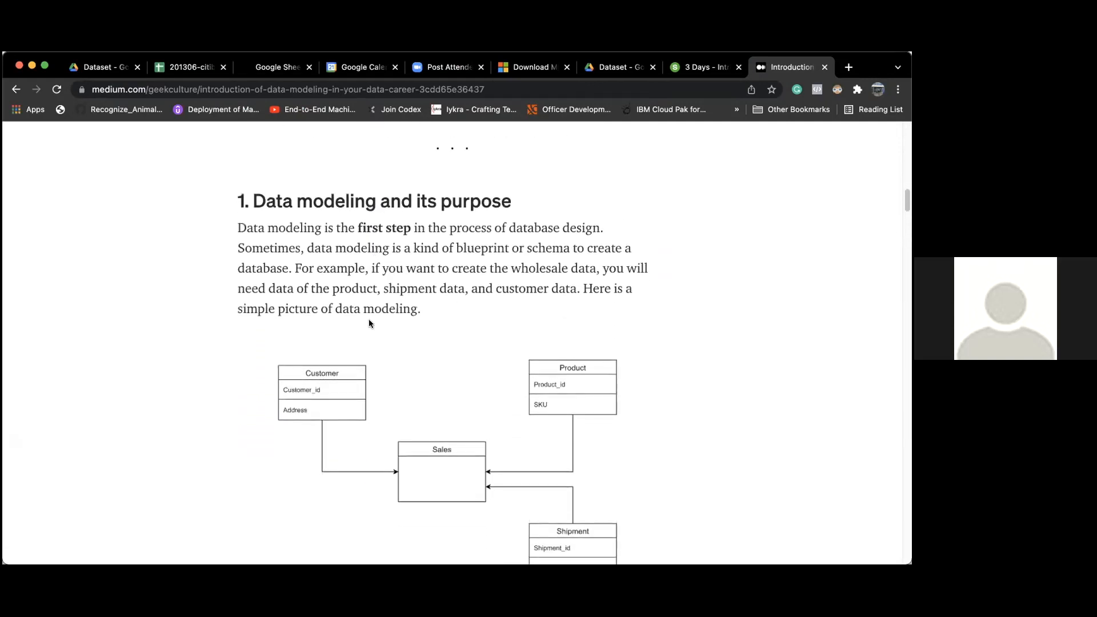
scroll(369, 320, down, 12)
scroll(370, 321, down, 15)
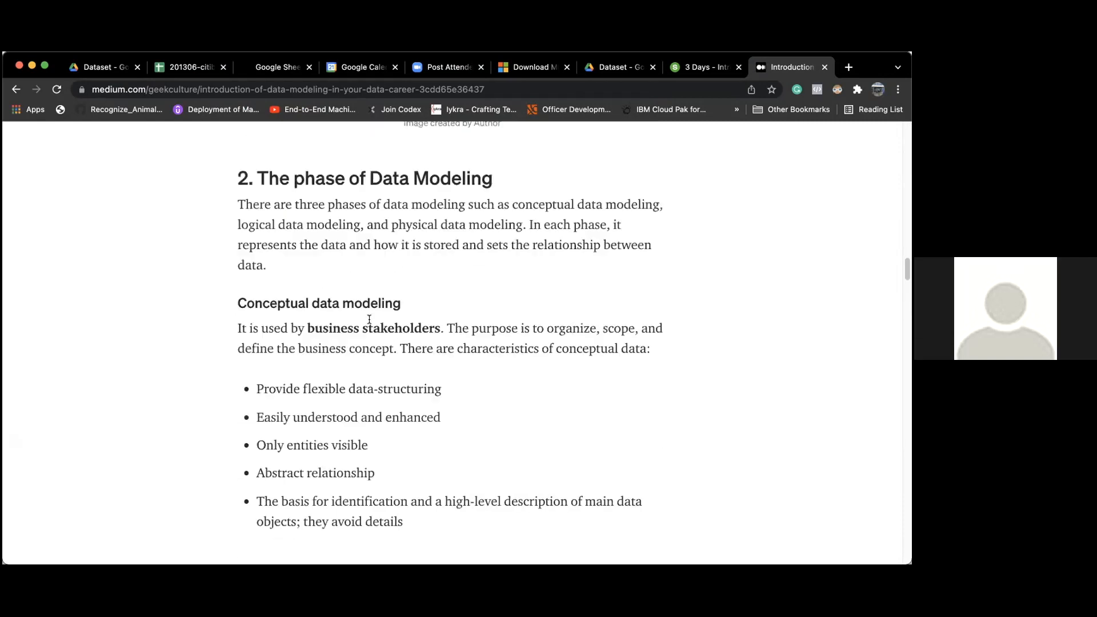
scroll(370, 321, down, 15)
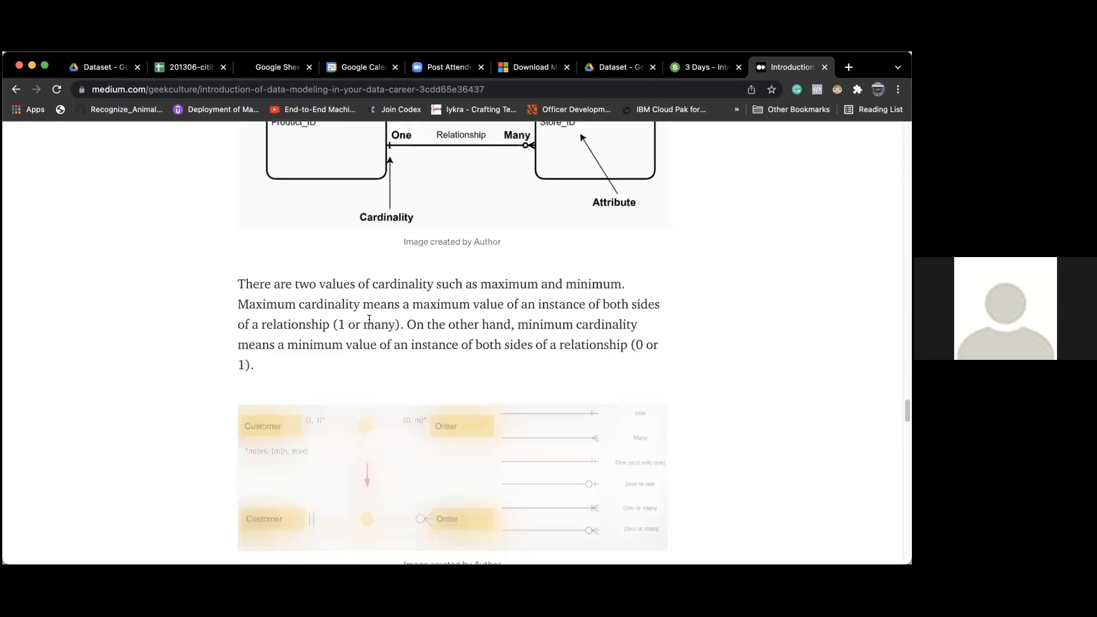
scroll(369, 320, up, 5)
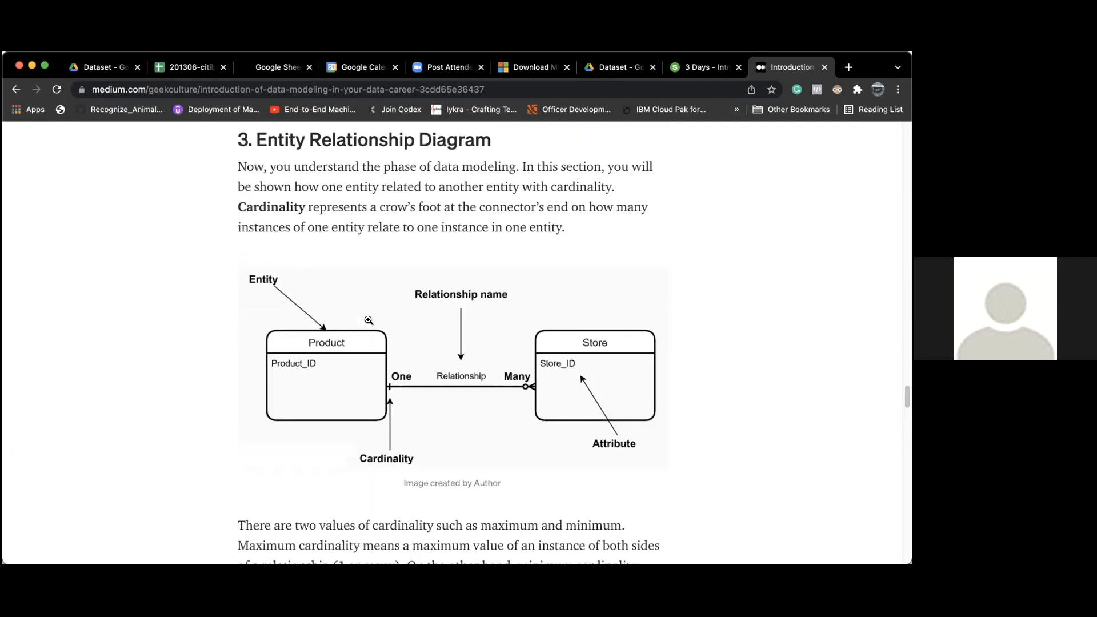
scroll(368, 321, down, 15)
scroll(369, 322, up, 4)
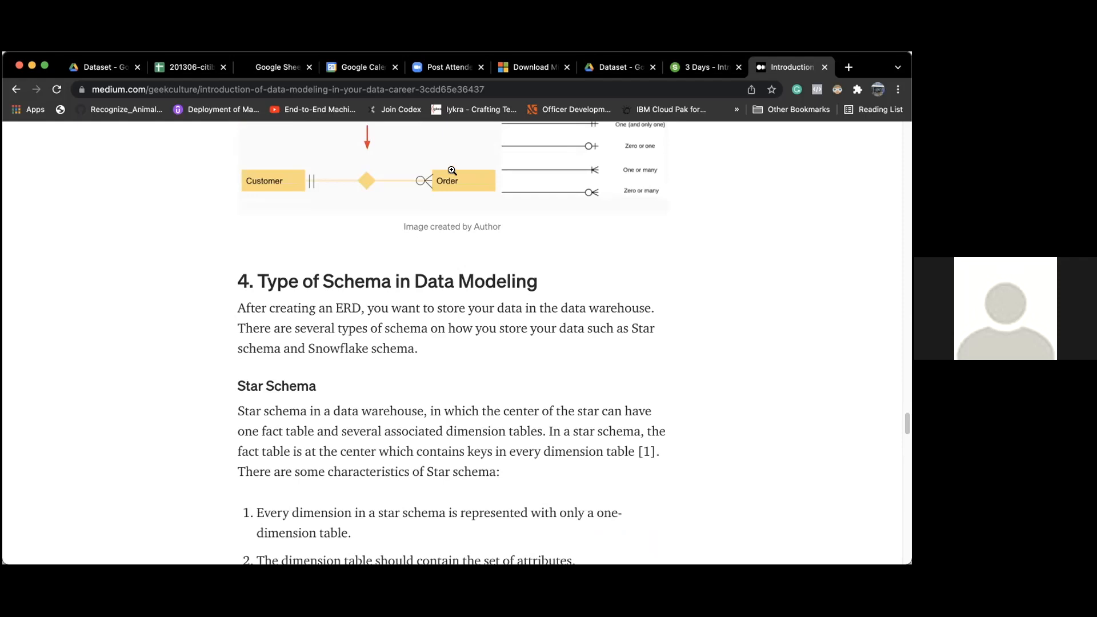
scroll(451, 413, down, 15)
scroll(451, 413, down, 5)
scroll(451, 412, up, 20)
scroll(451, 412, down, 4)
scroll(450, 412, up, 2)
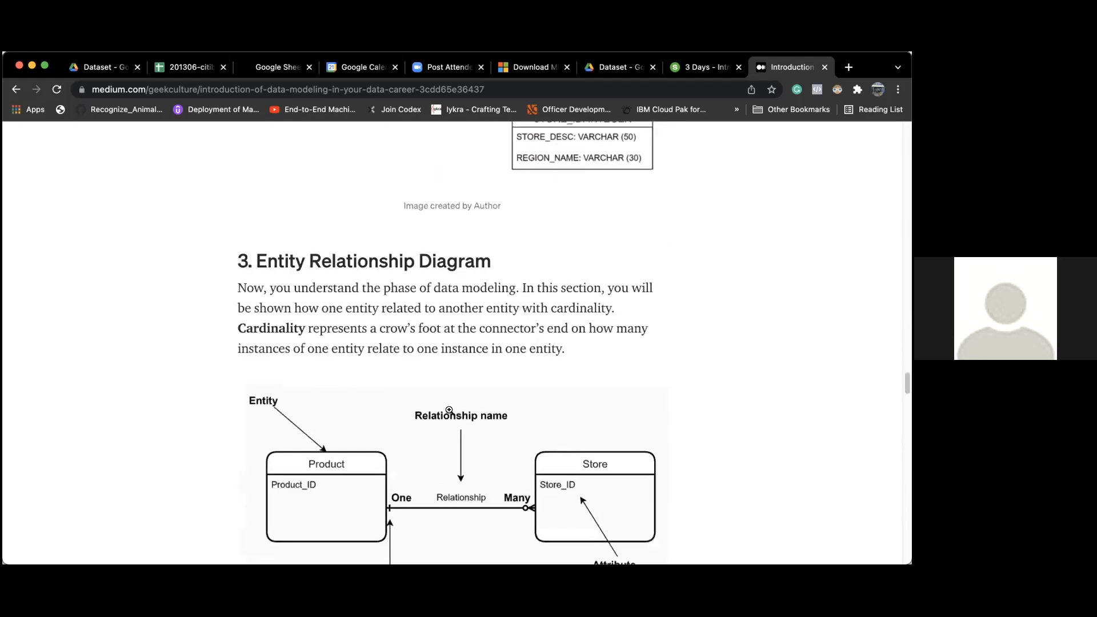
scroll(450, 410, down, 1)
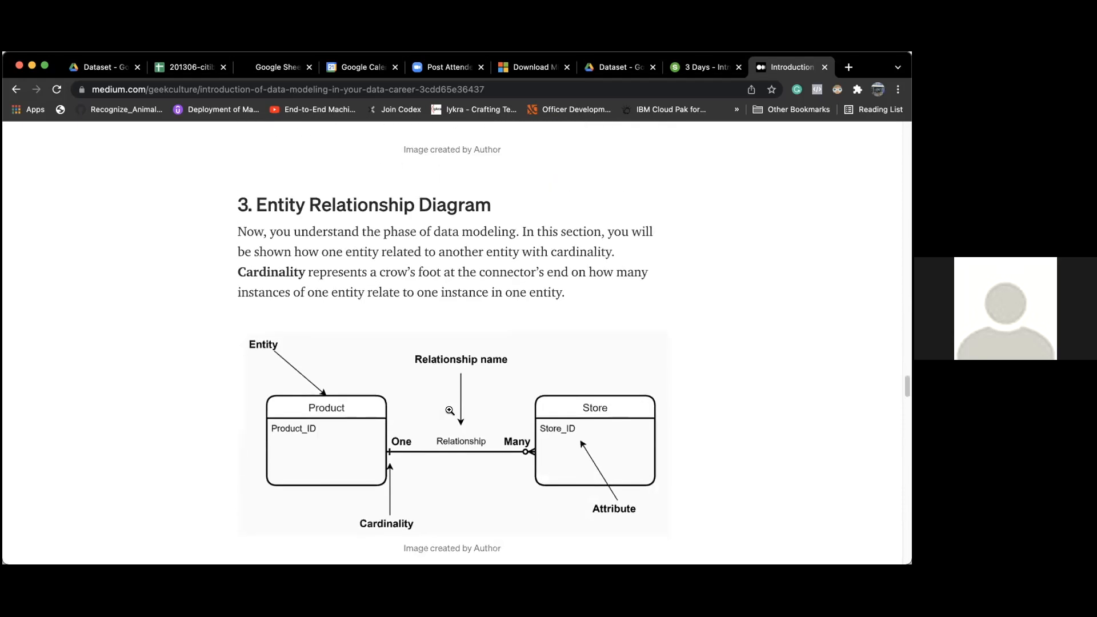
click(694, 68)
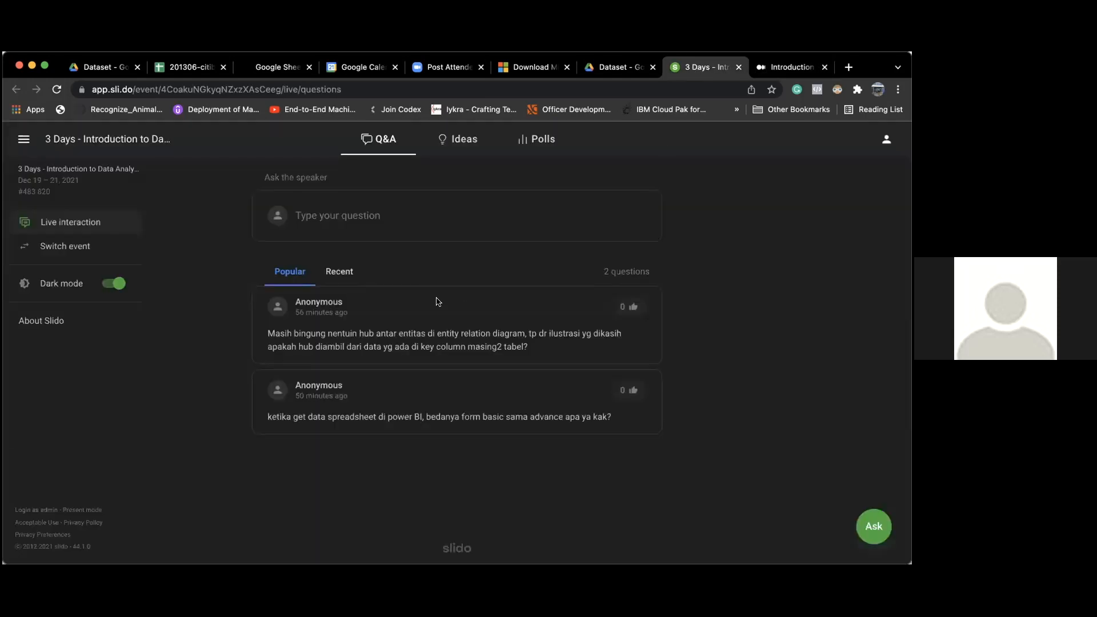